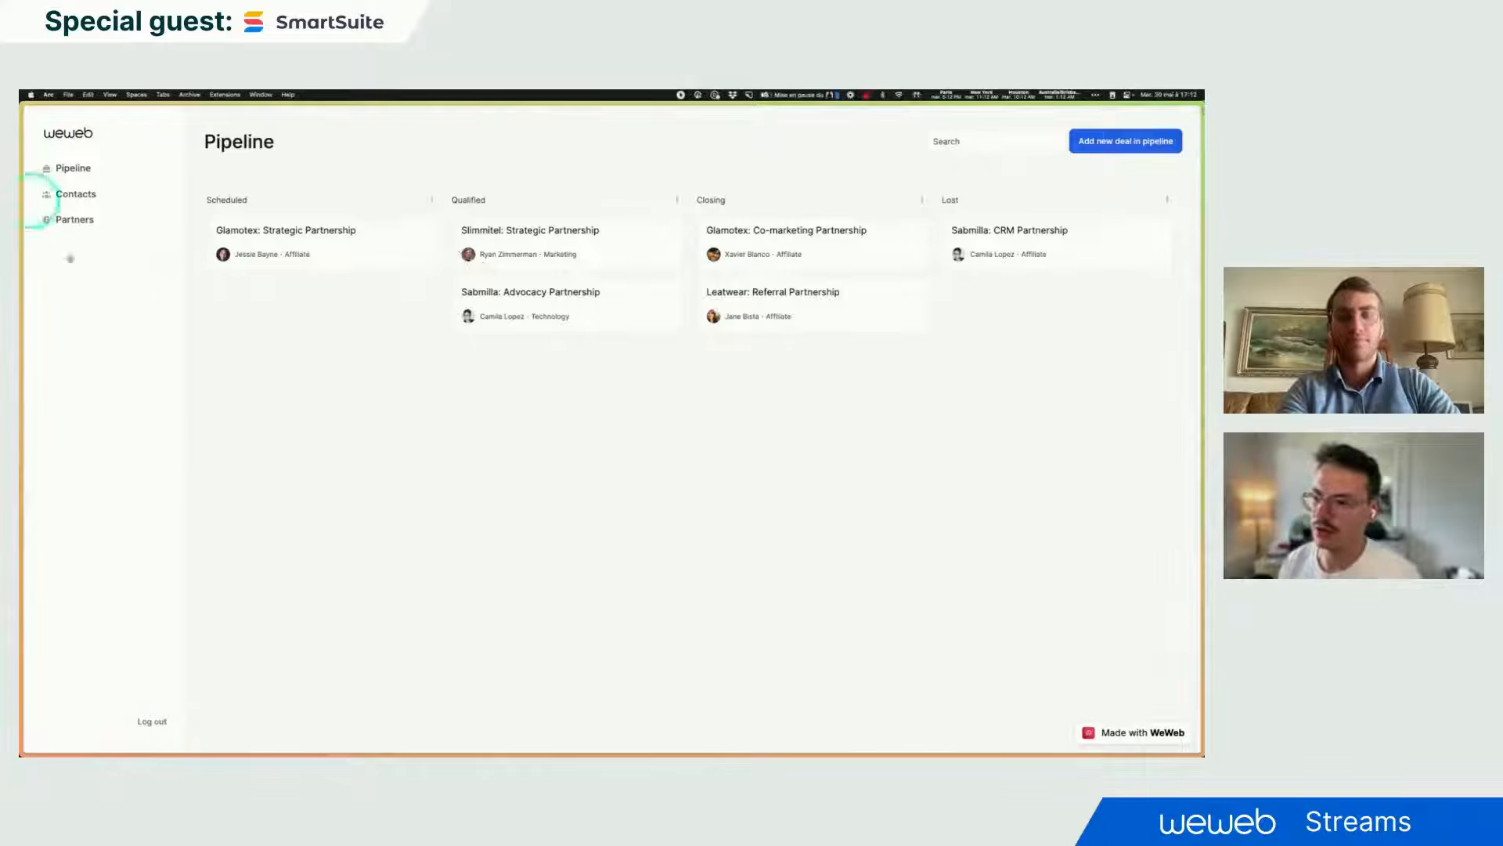
- Preview the Add new deal form, then open Contacts and try editing the first contact row
click(1108, 145)
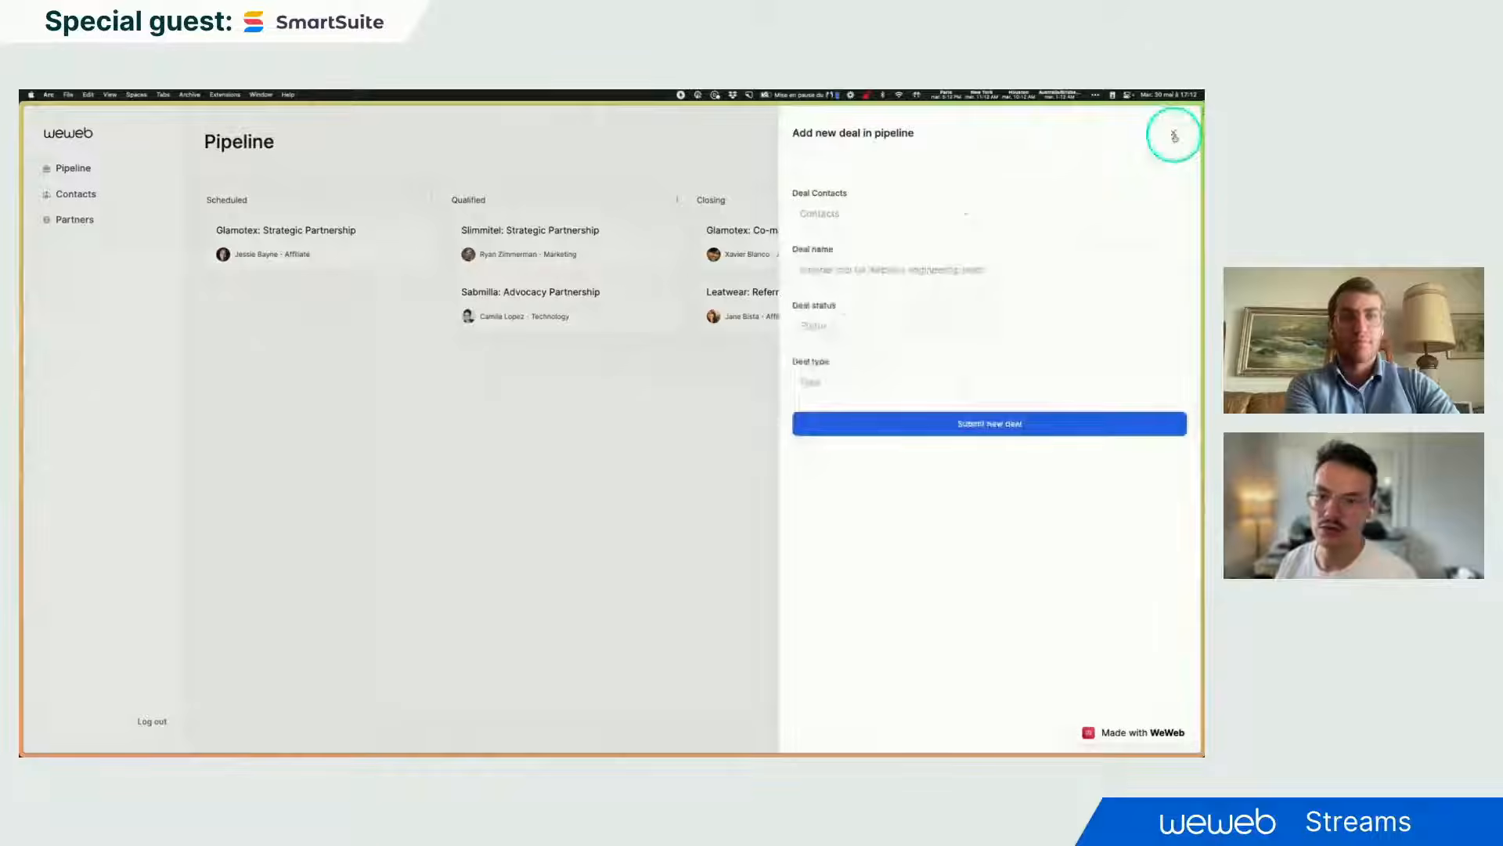
click(1175, 136)
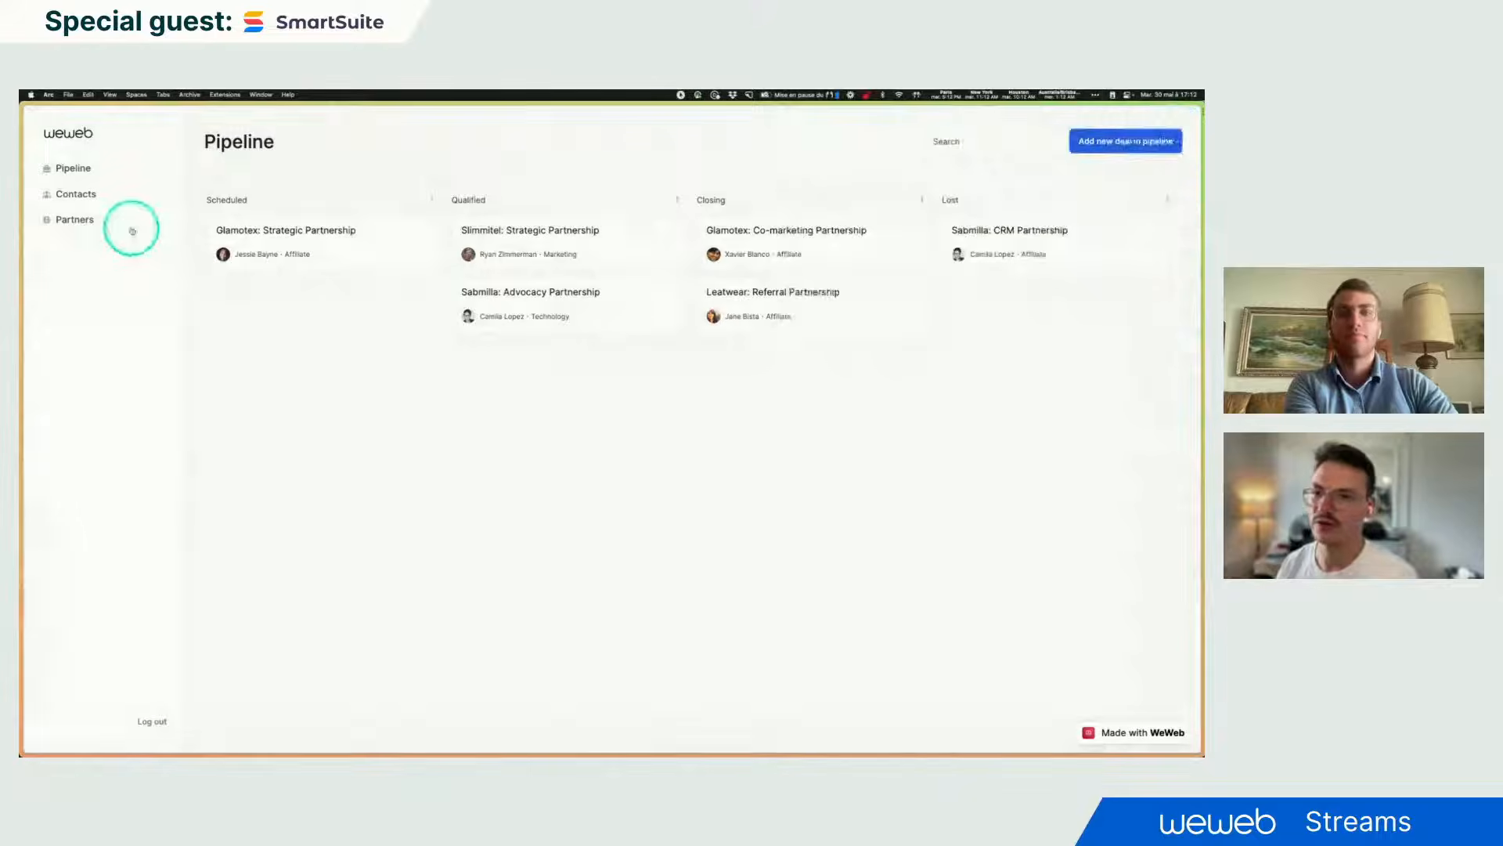
click(81, 196)
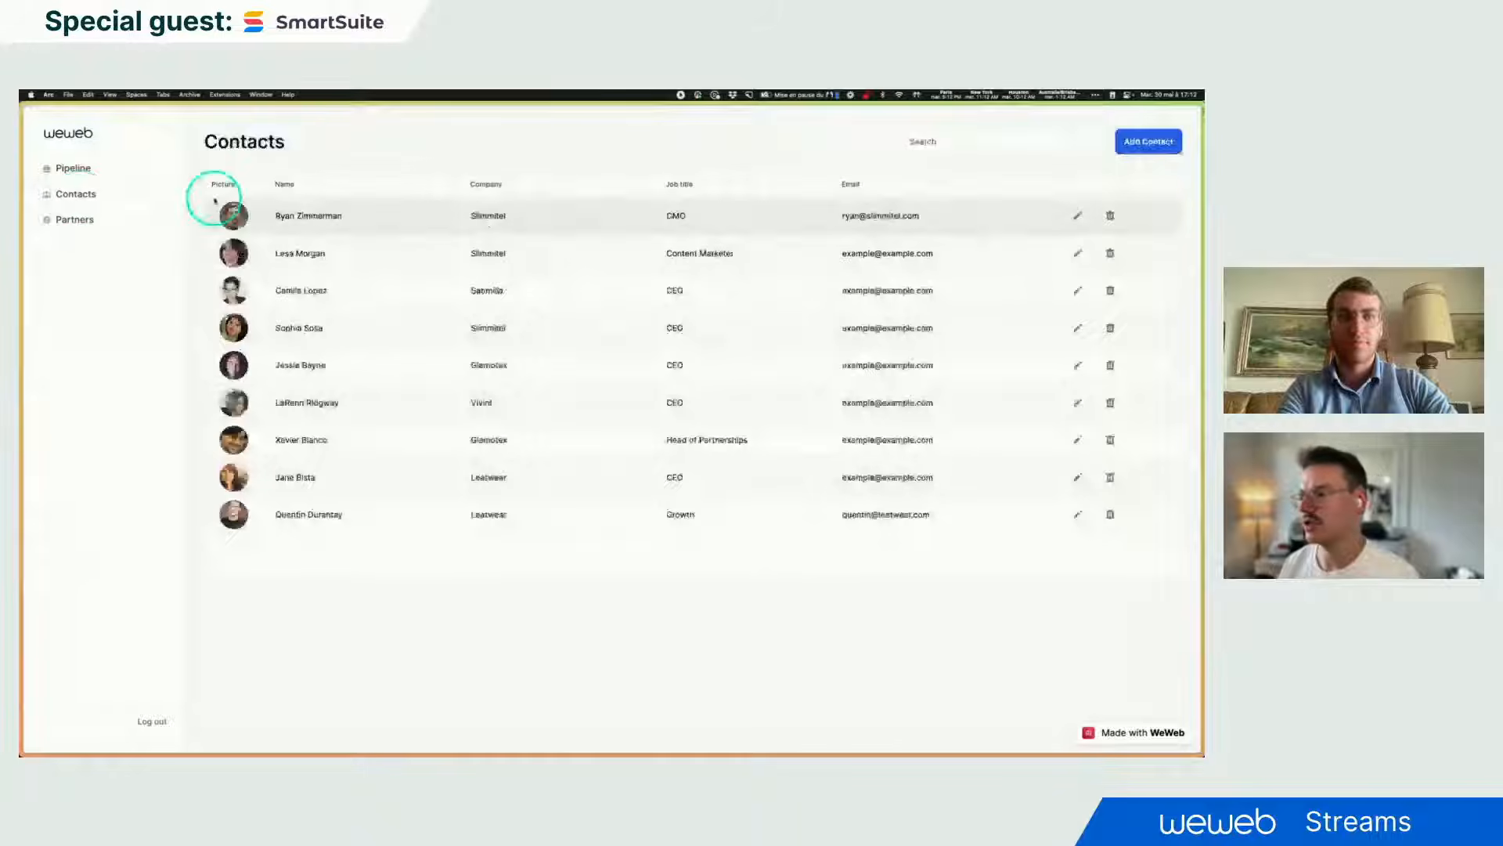
click(73, 229)
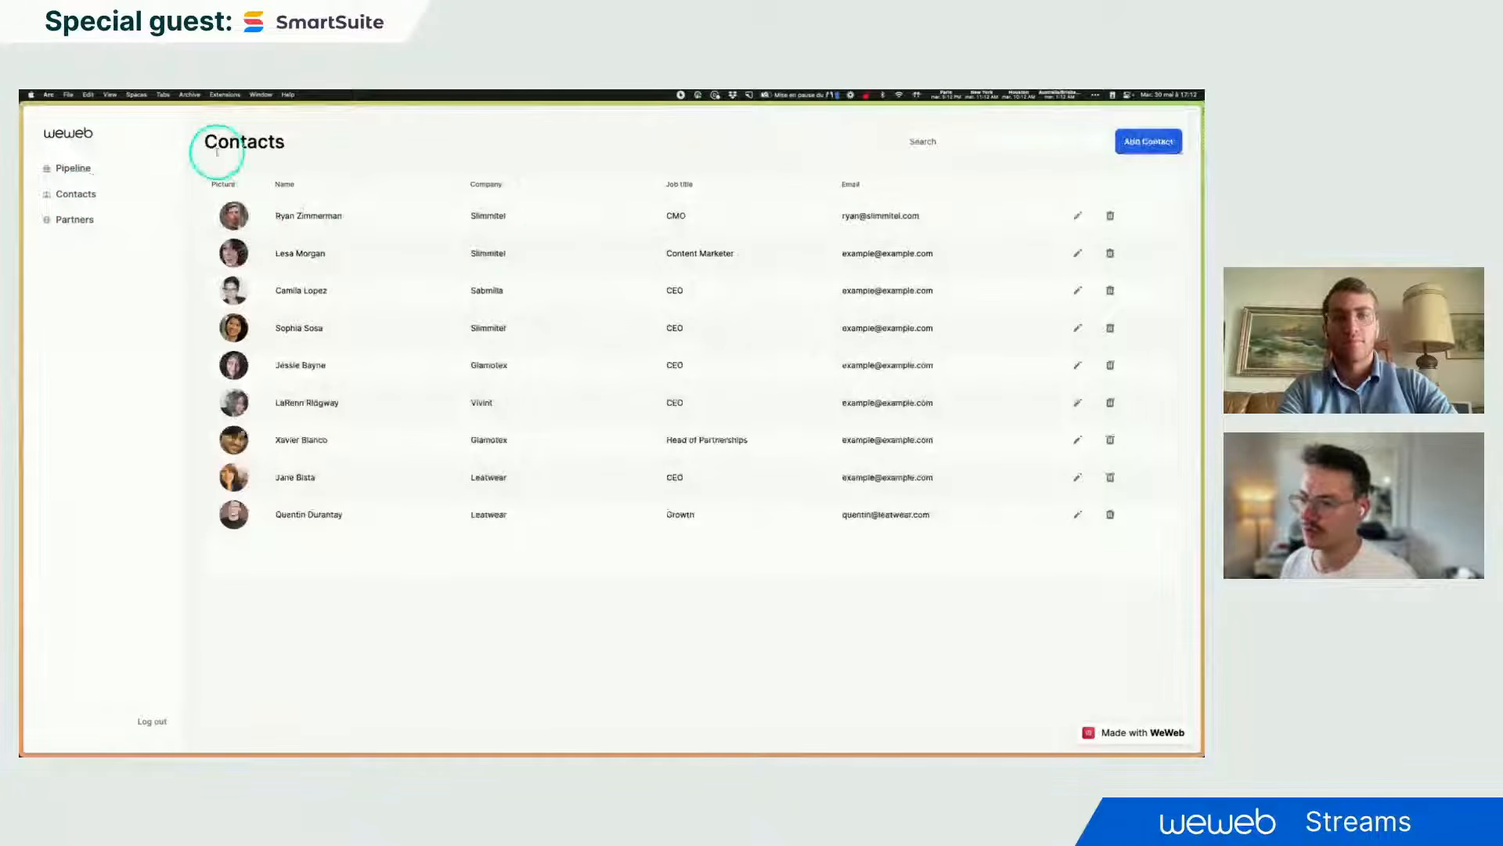
click(1076, 217)
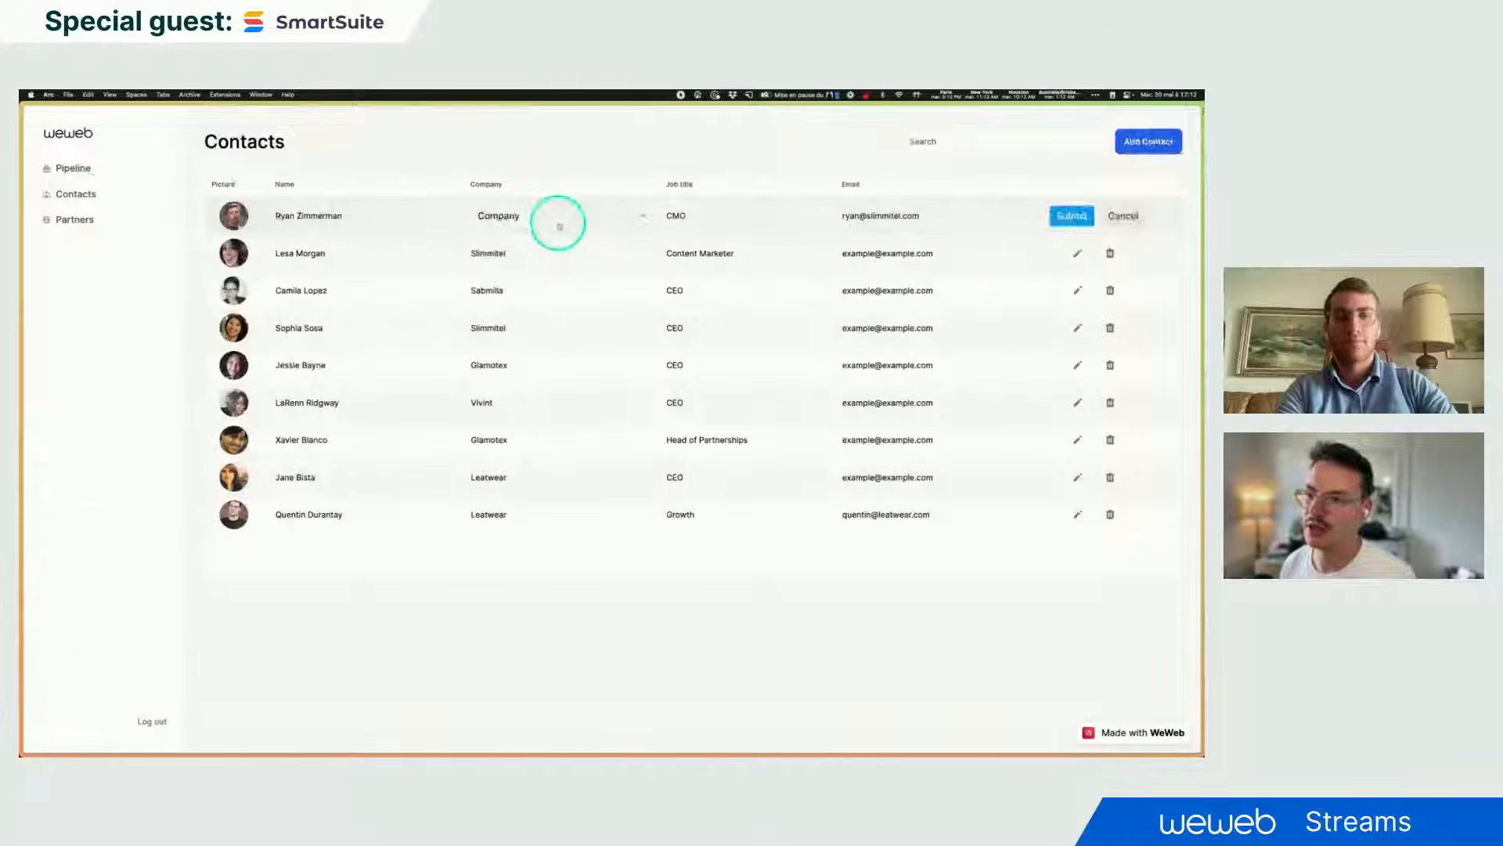
click(1121, 216)
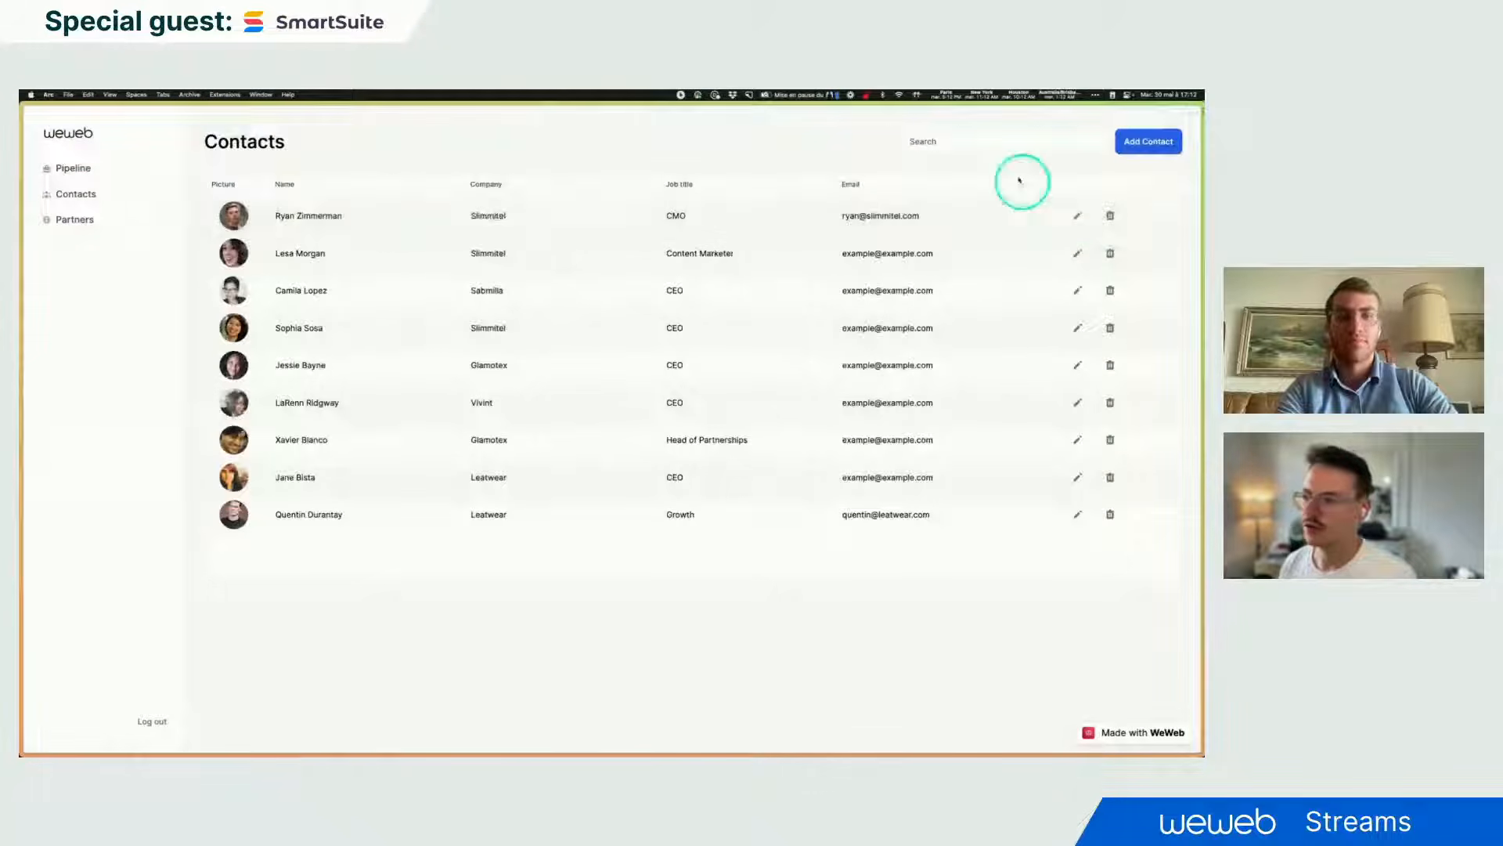
- Search the contacts for 'laren', clear it, and preview the Add Contact form
click(963, 143)
text(laren)
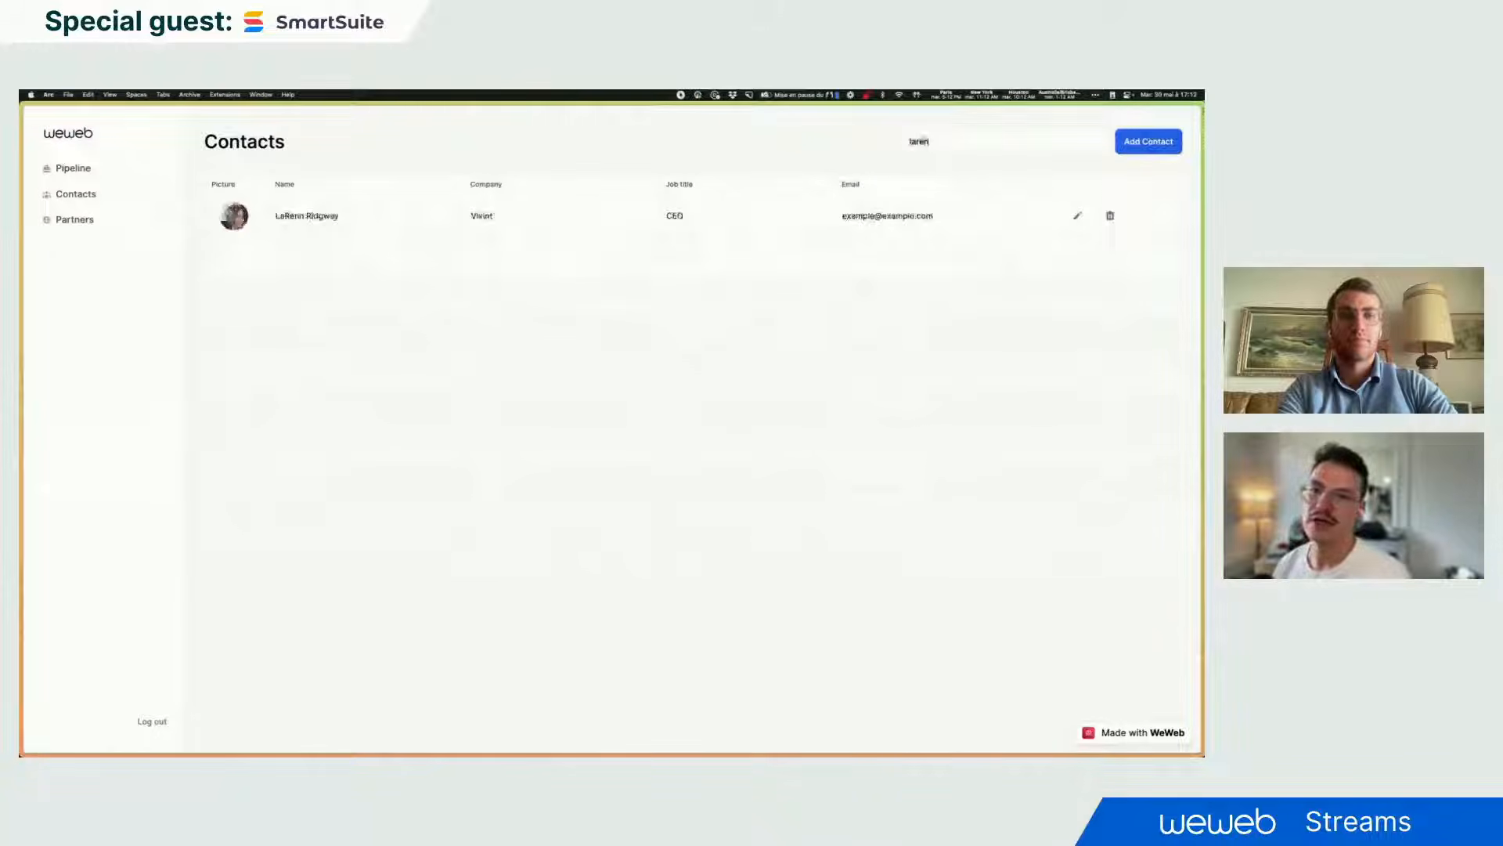
key(BackSpace)
key(BackSpace)
key(BackSpace)
key(BackSpace)
key(BackSpace)
click(1132, 139)
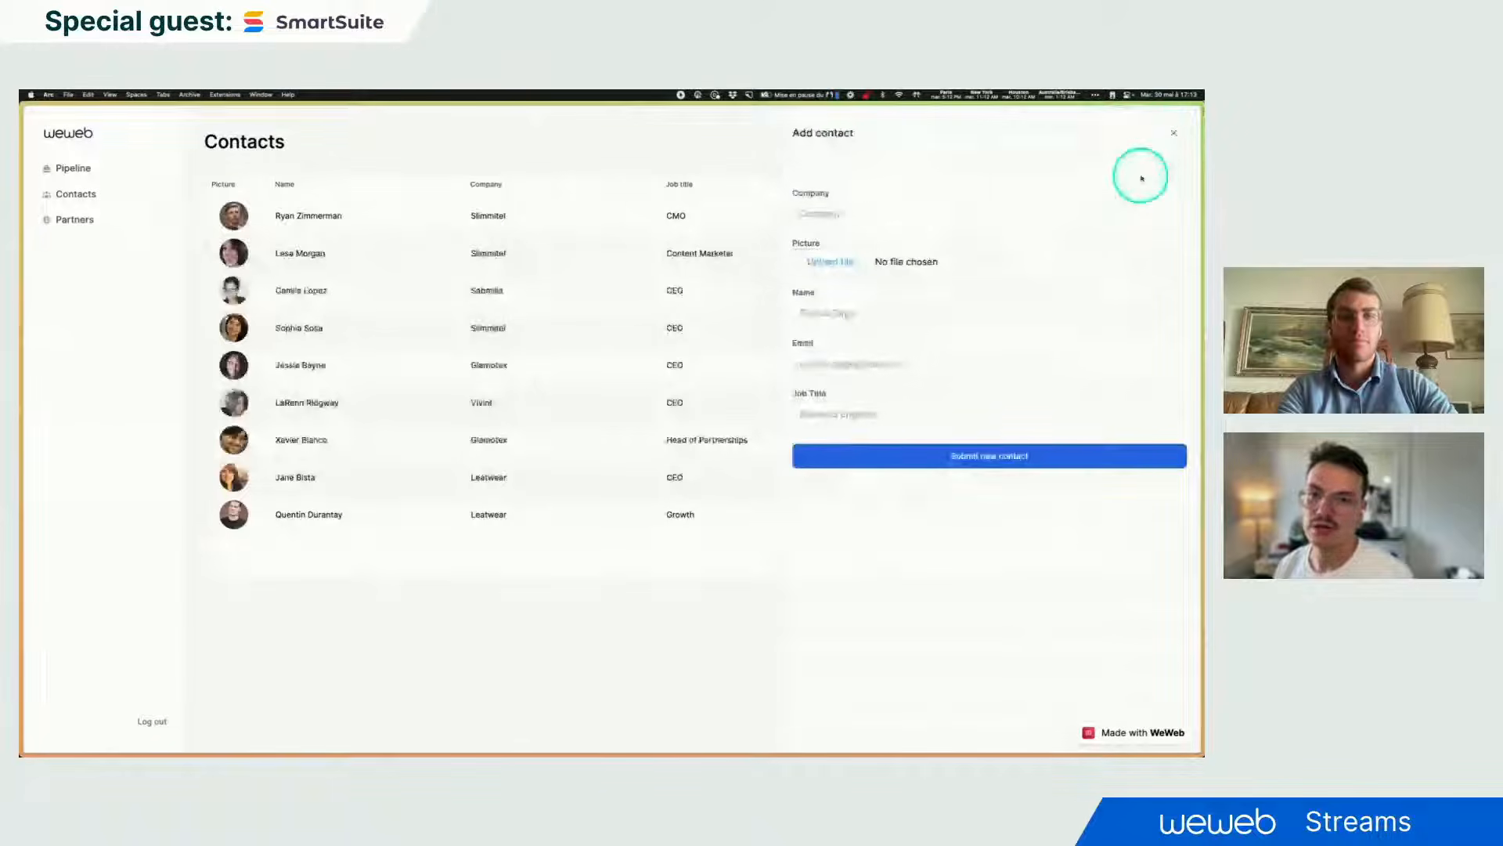
click(1175, 135)
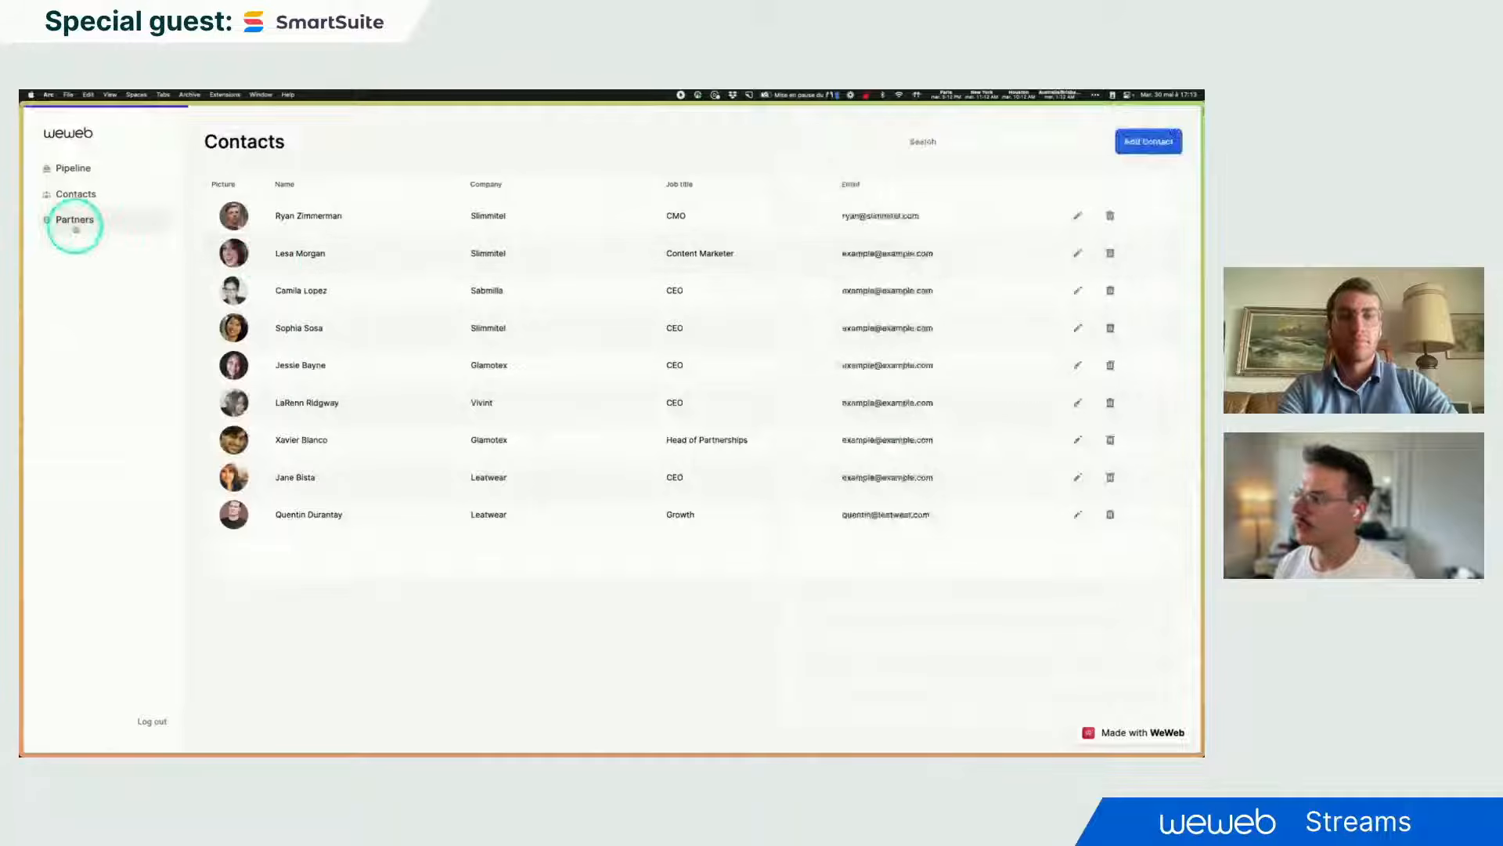
- Visit the Partners and Pipeline pages, then switch to the SmartSuite browser tab
click(75, 220)
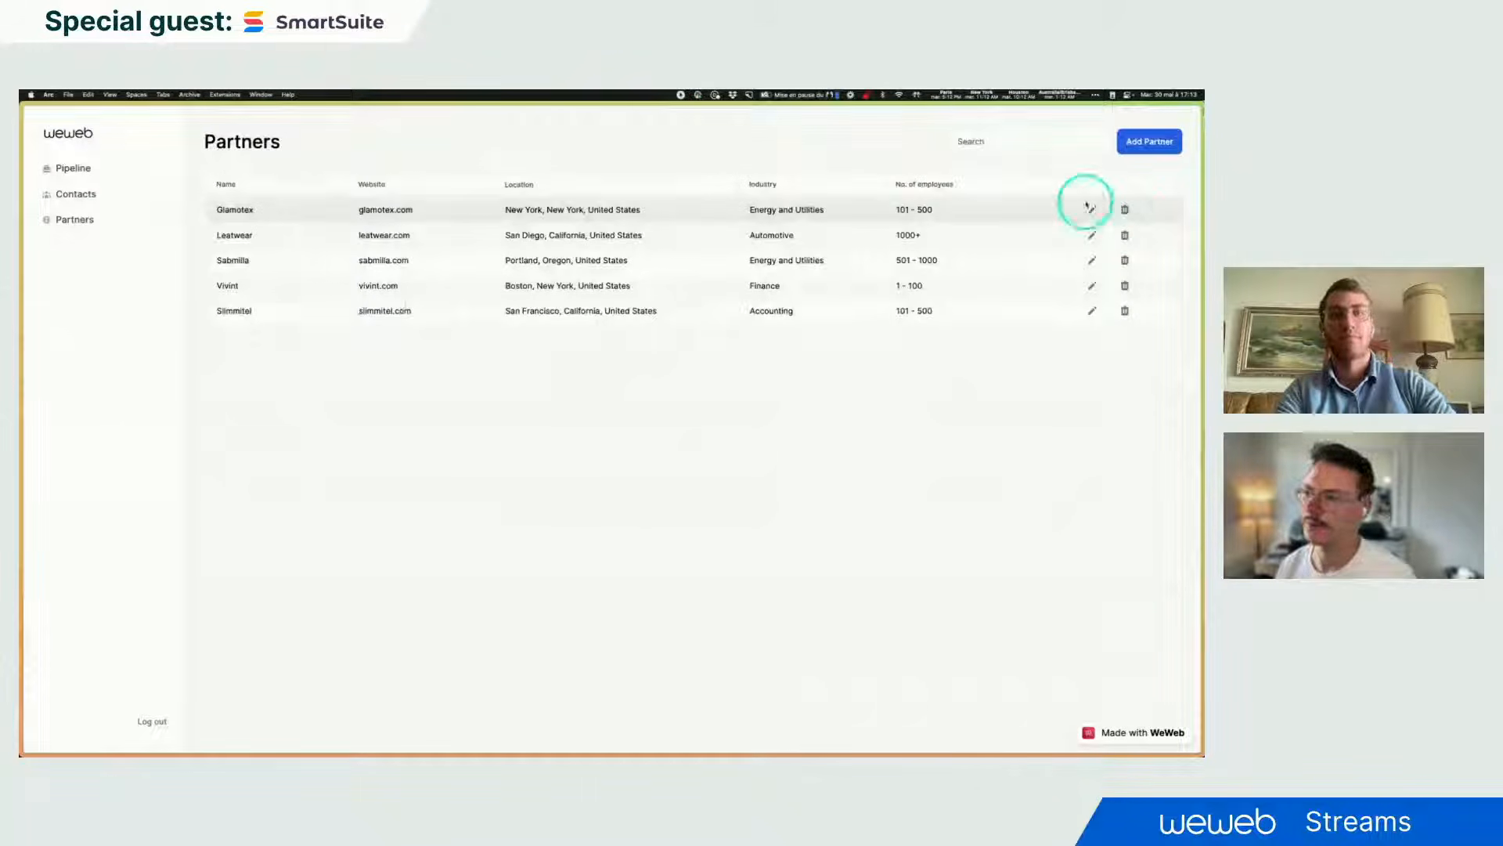
click(89, 174)
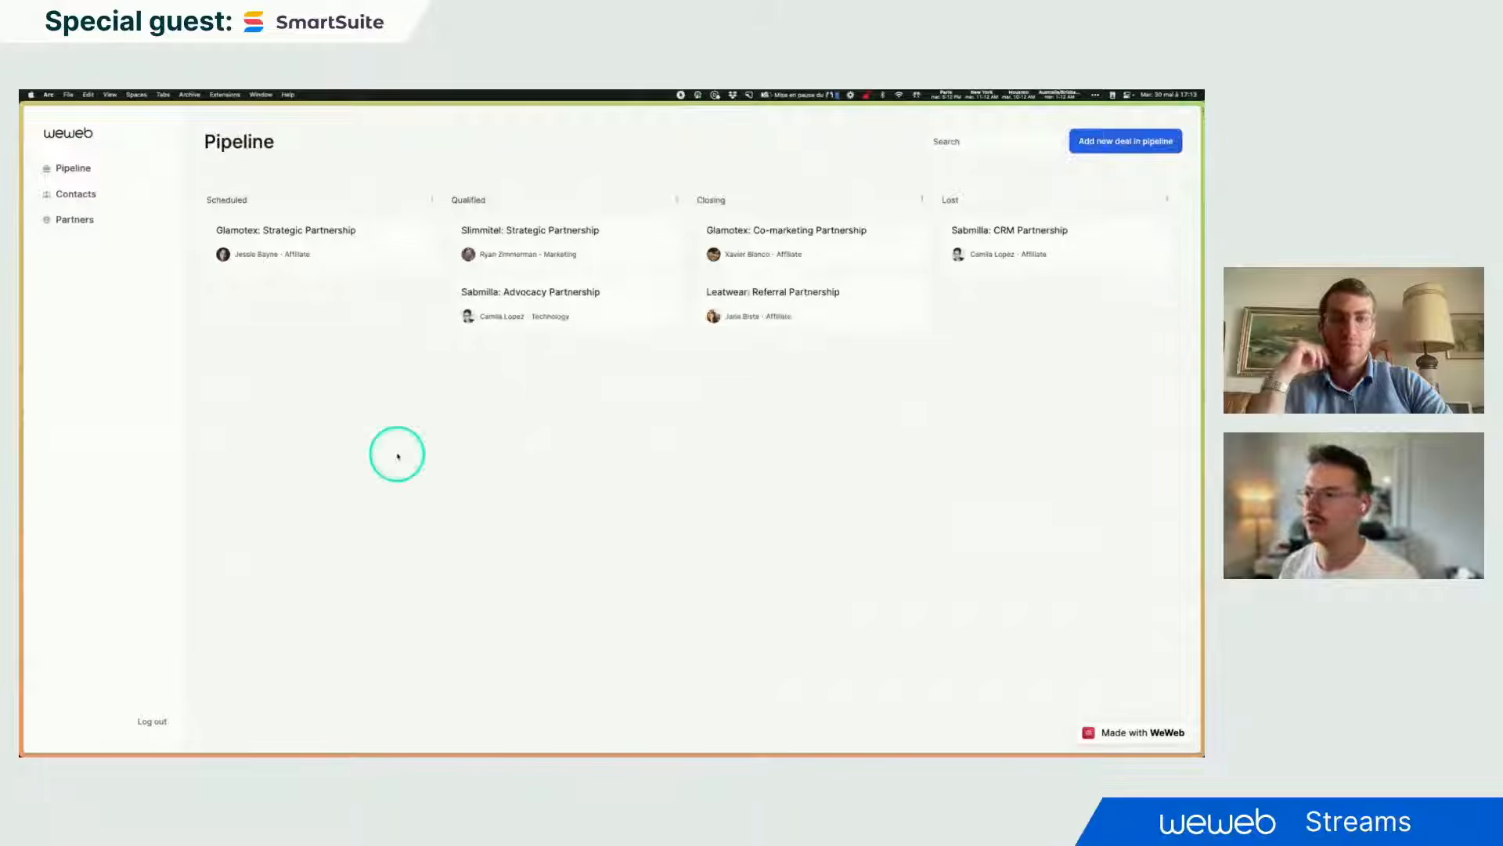
mouse_move(25, 418)
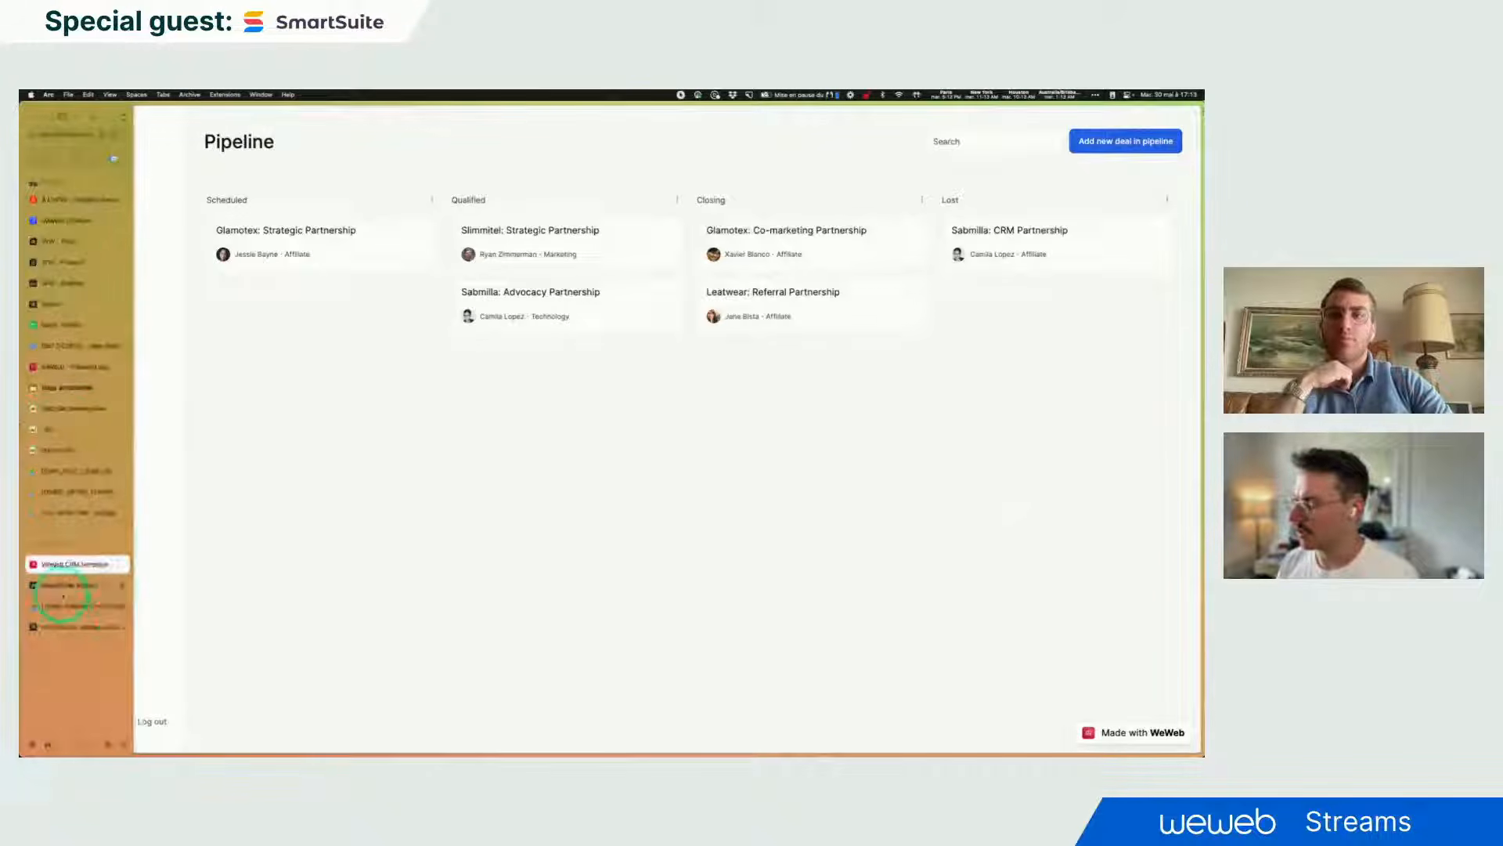
click(67, 606)
- Enlarge the SmartSuite home page and open the Partner CRM app under My Workspace
drag(67, 606, 61, 585)
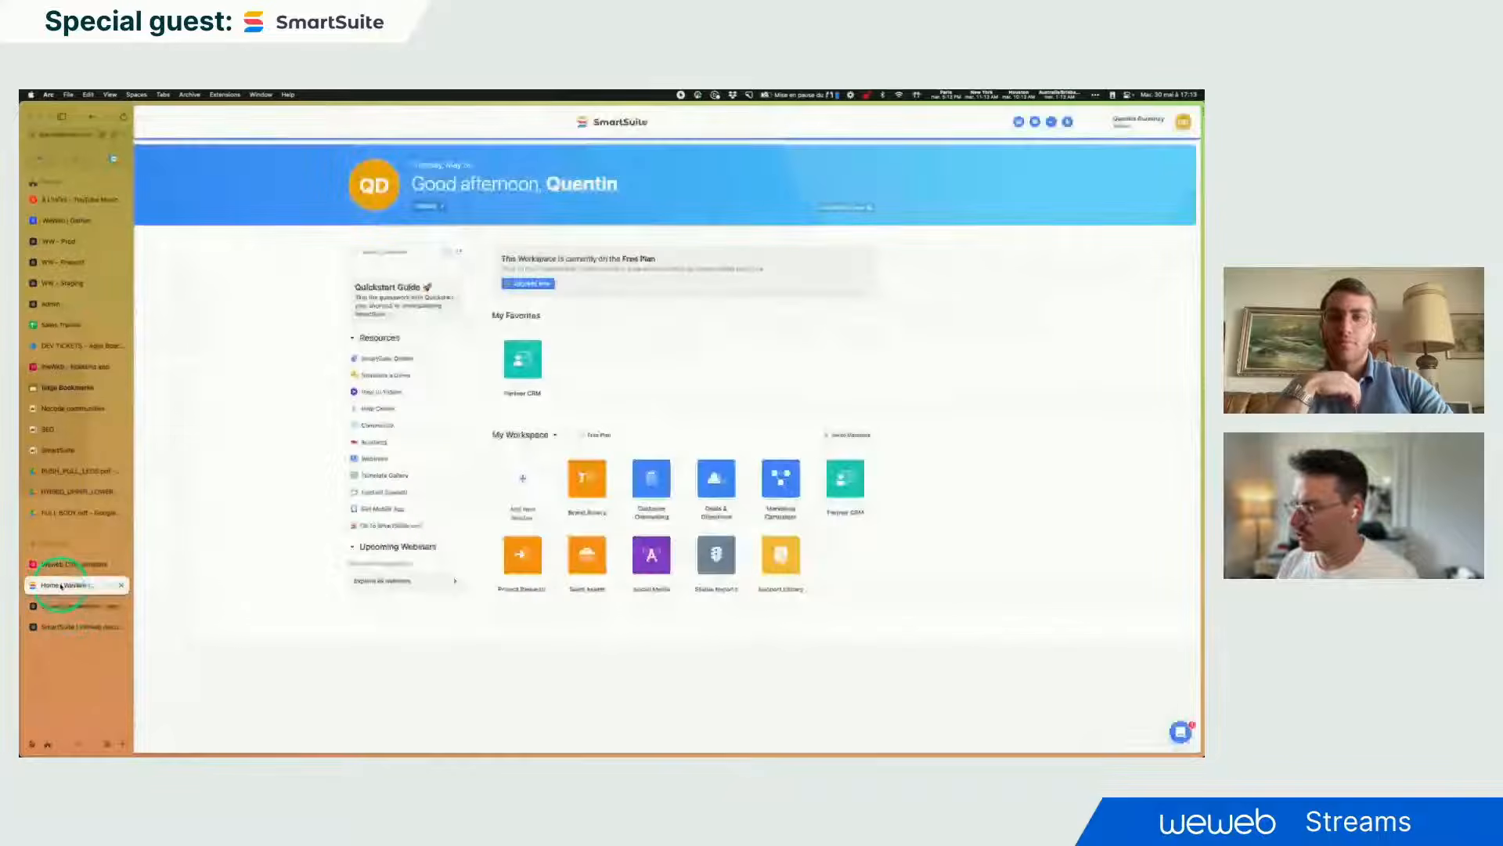
click(865, 499)
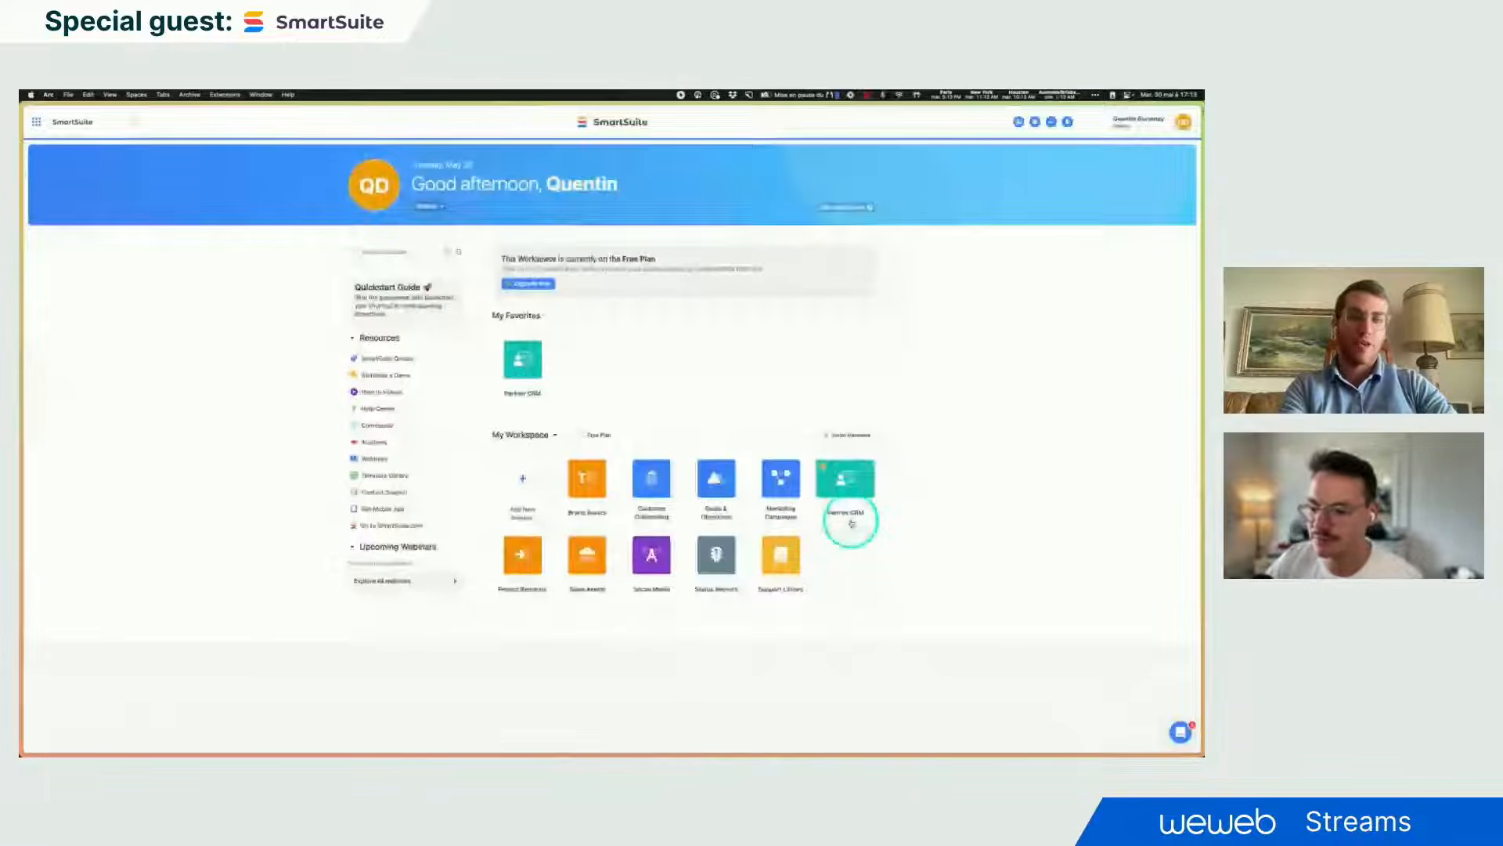
key(super+plus)
key(super+plus)
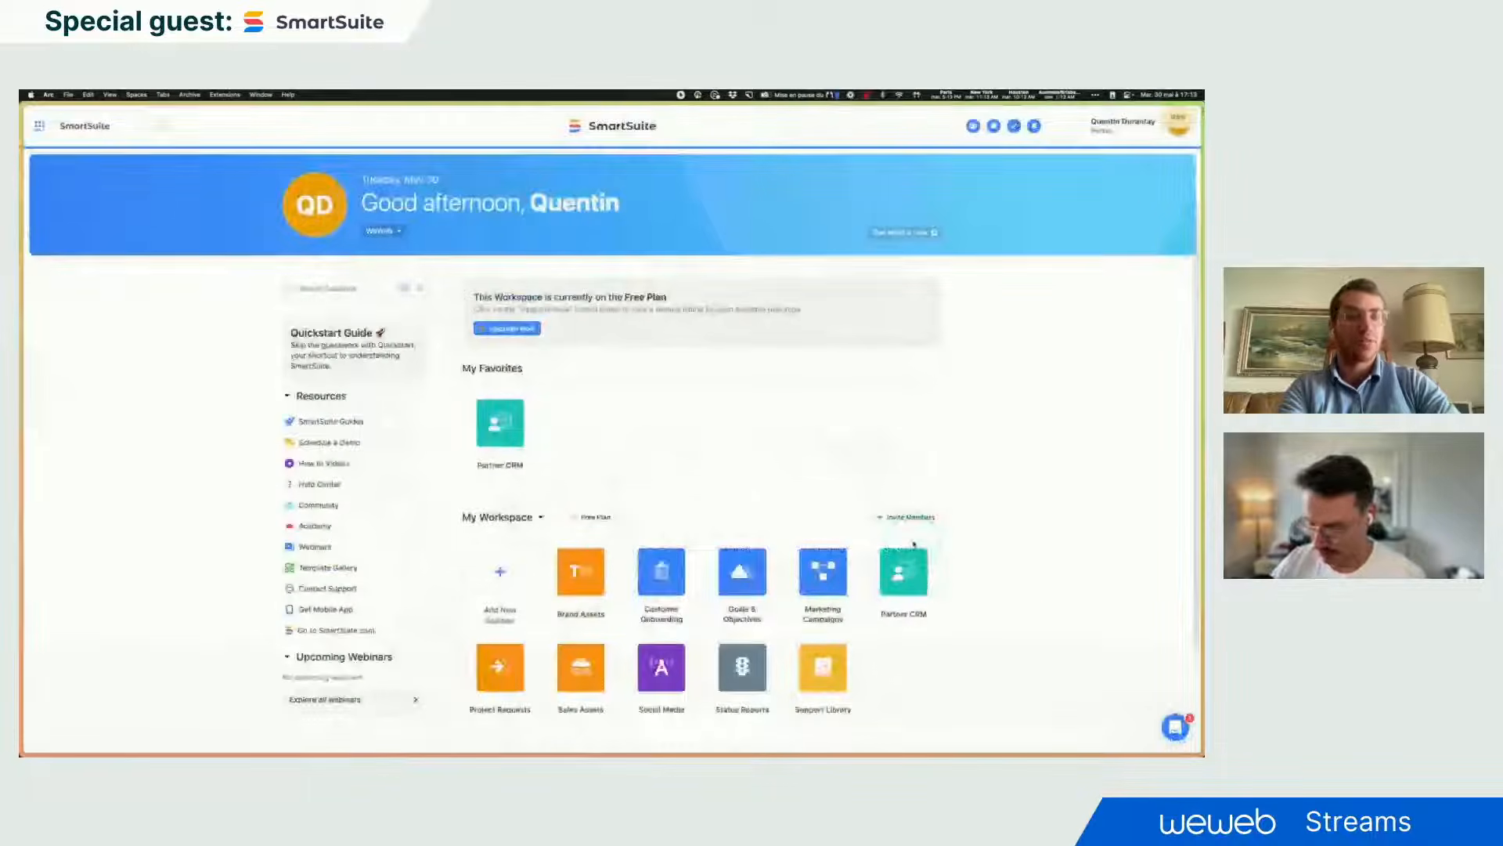
scroll(948, 592, down, 1)
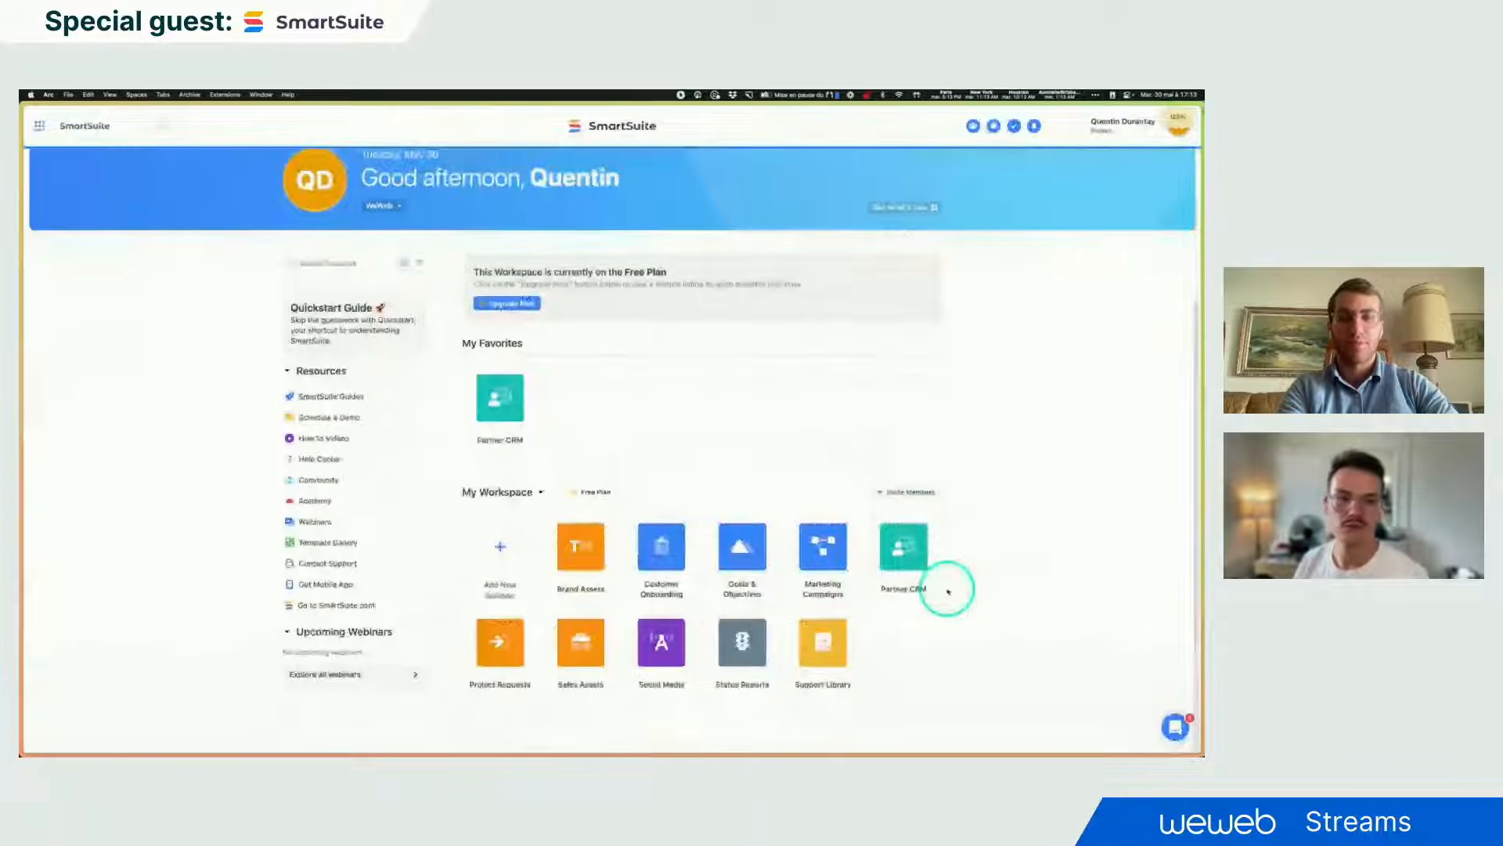
click(908, 589)
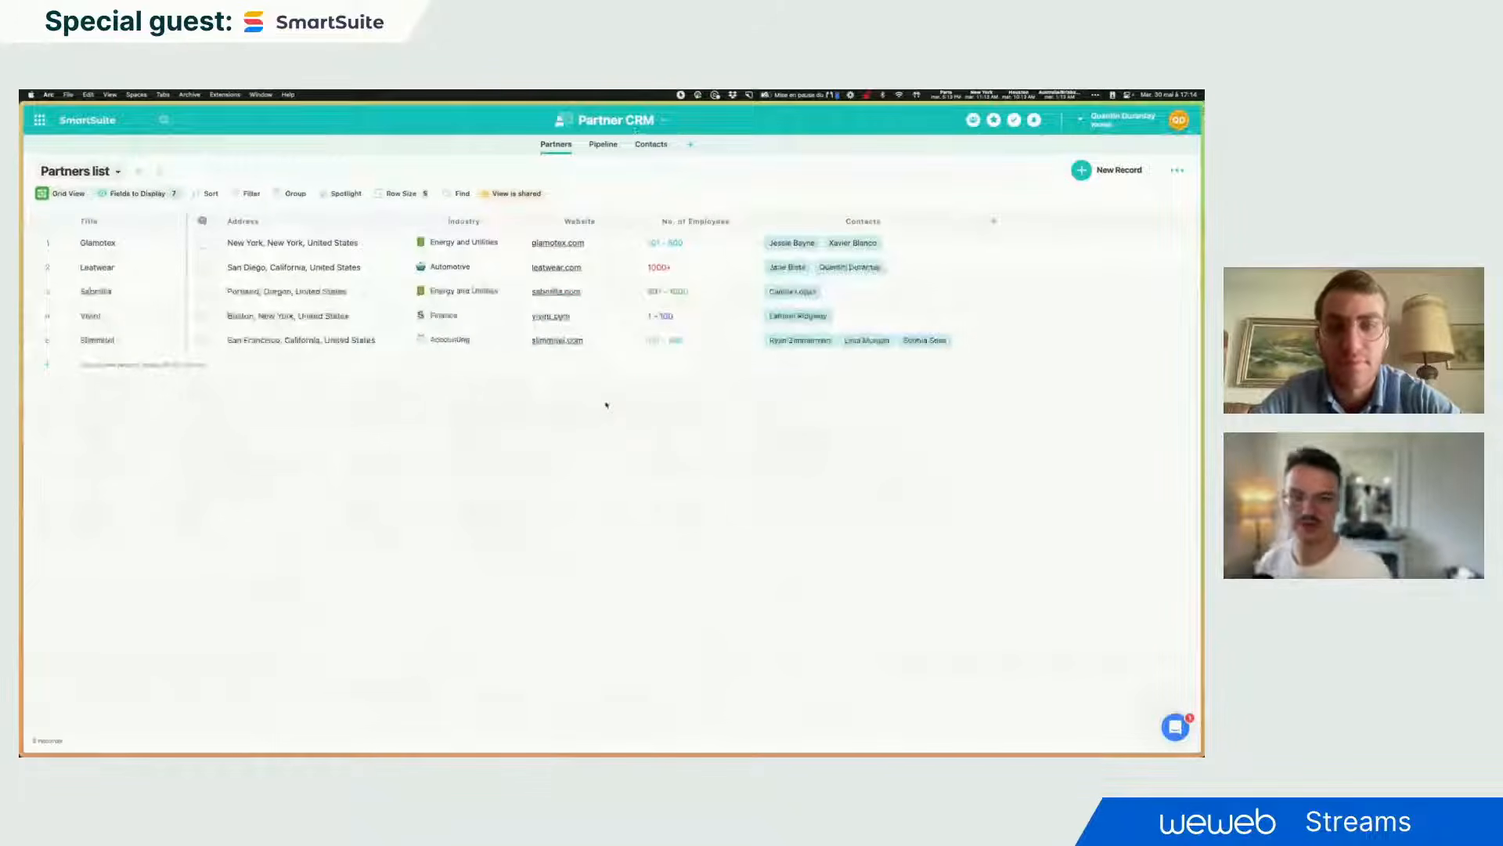
- Inspect Glamotex's linked contacts in the Partners list, then open the company-grouped Contacts table
click(606, 405)
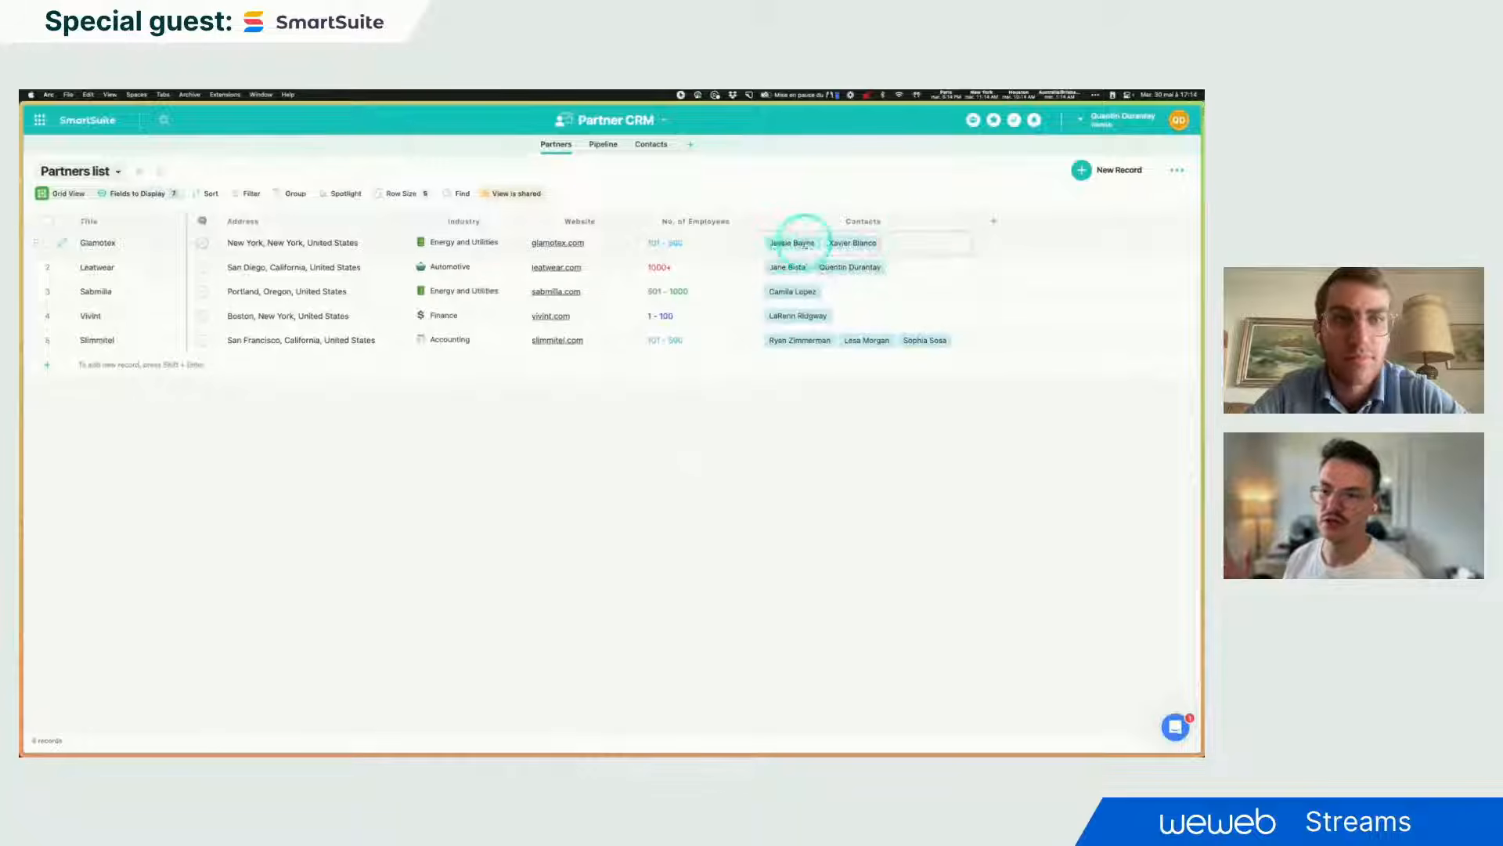
click(799, 242)
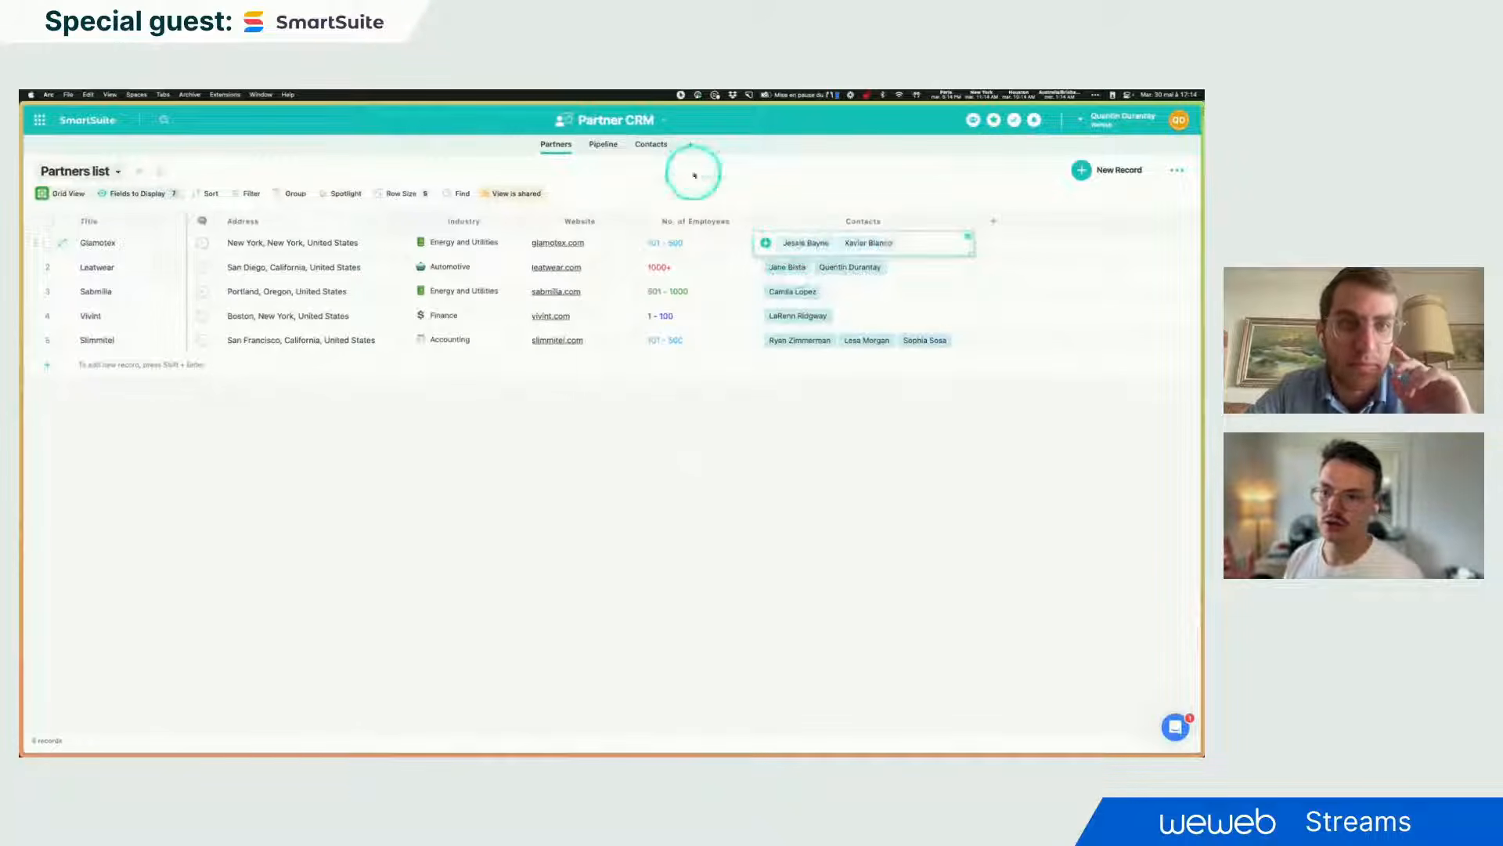
click(657, 145)
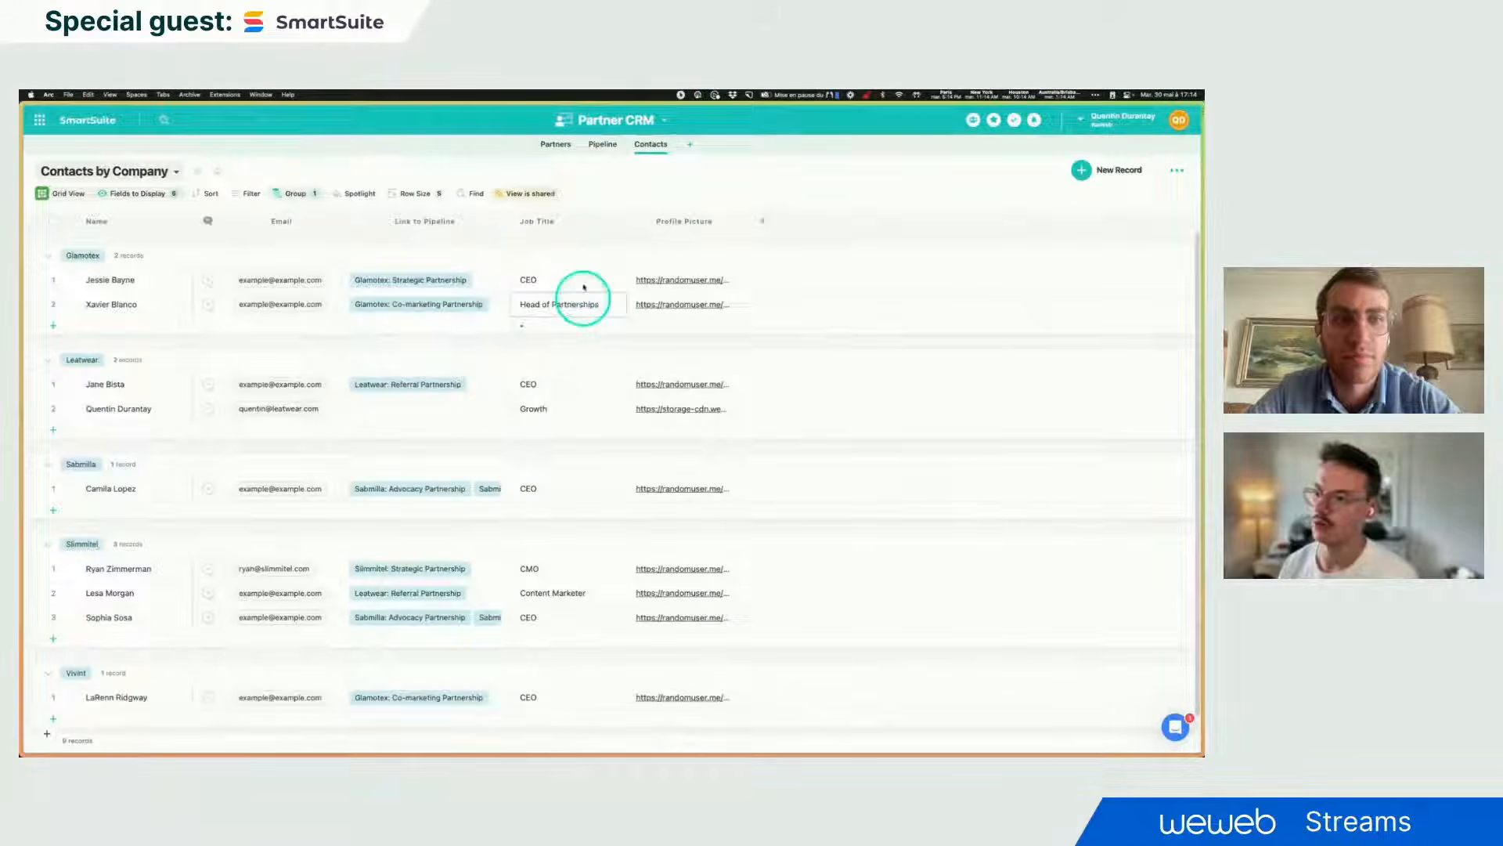
- Open the Pipeline table and browse the available new field types without adding one
click(600, 149)
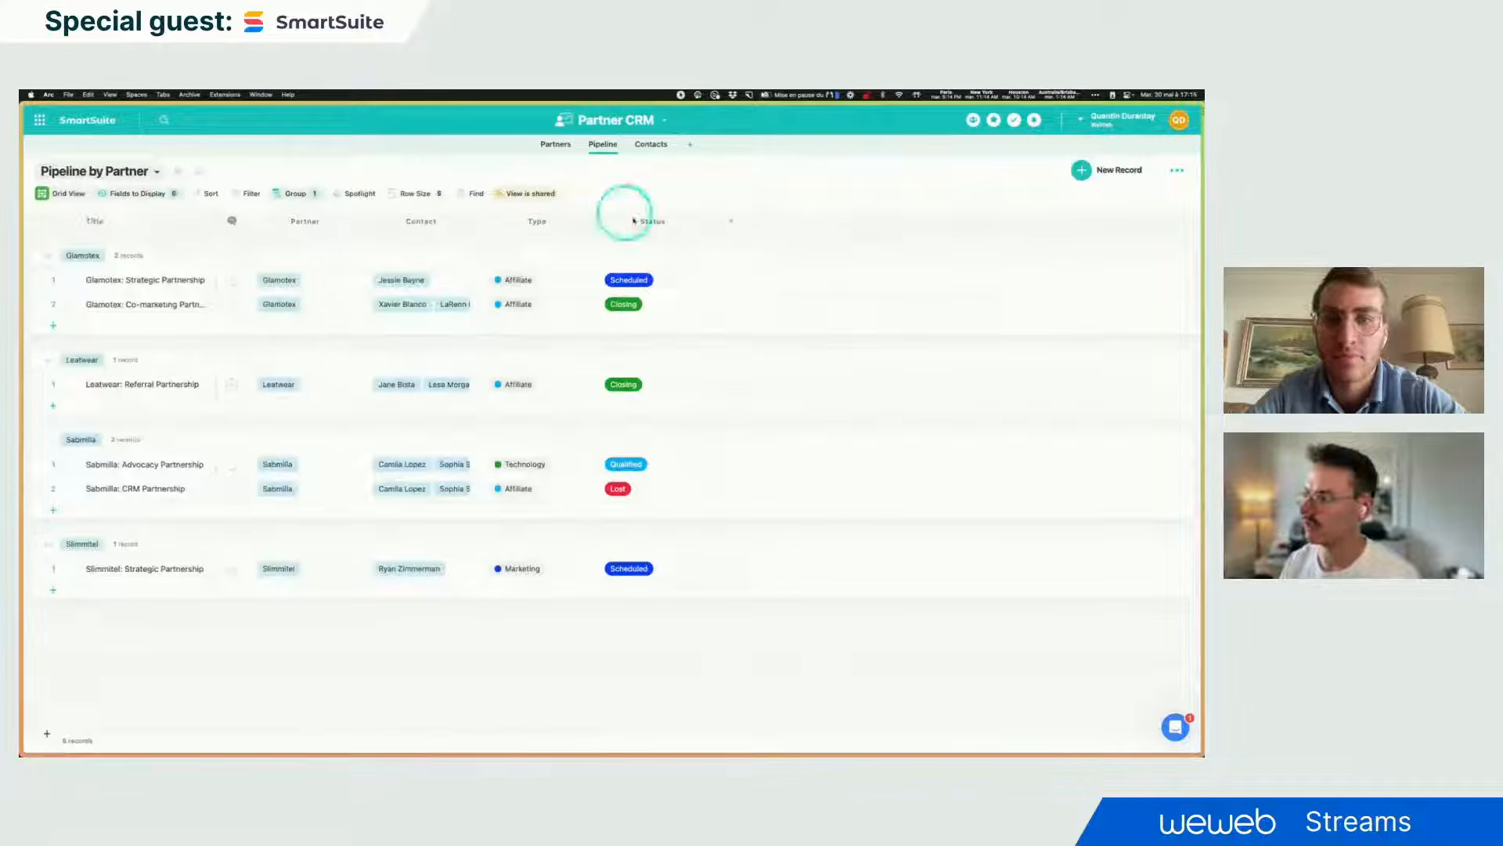
click(735, 225)
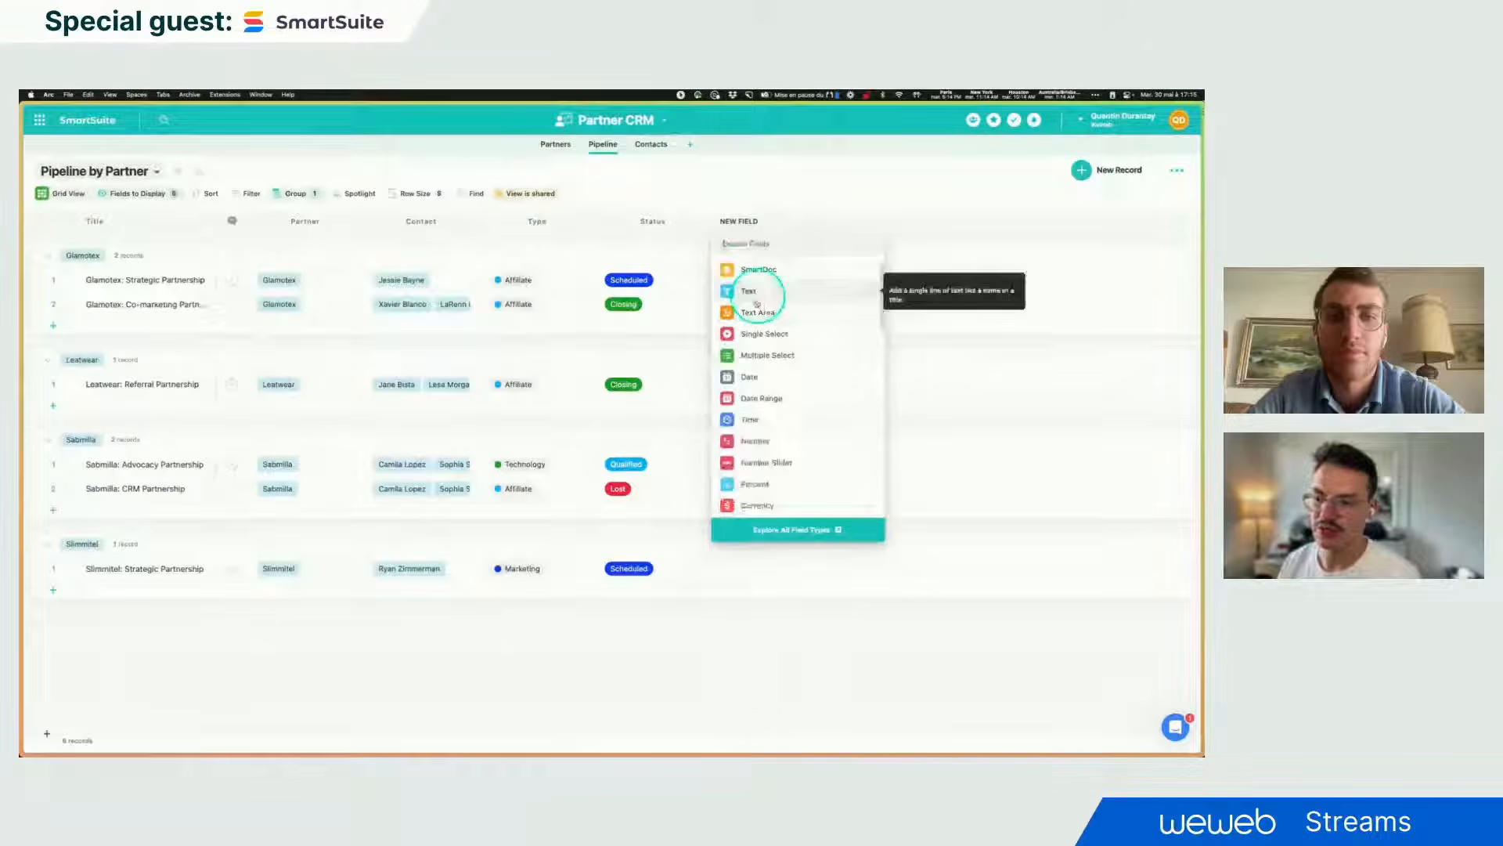
scroll(807, 456, down, 3)
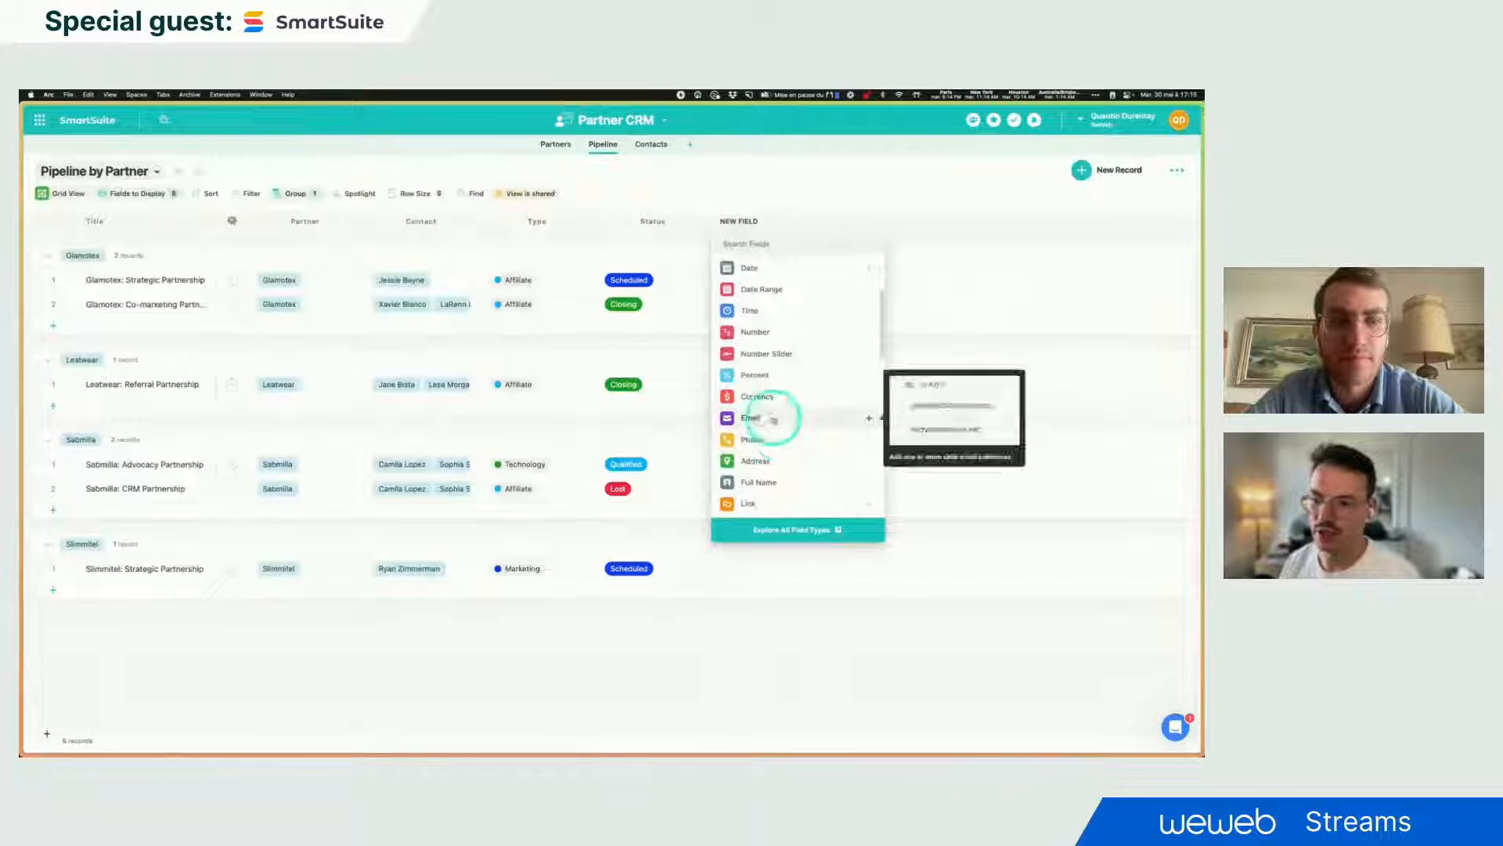
click(772, 202)
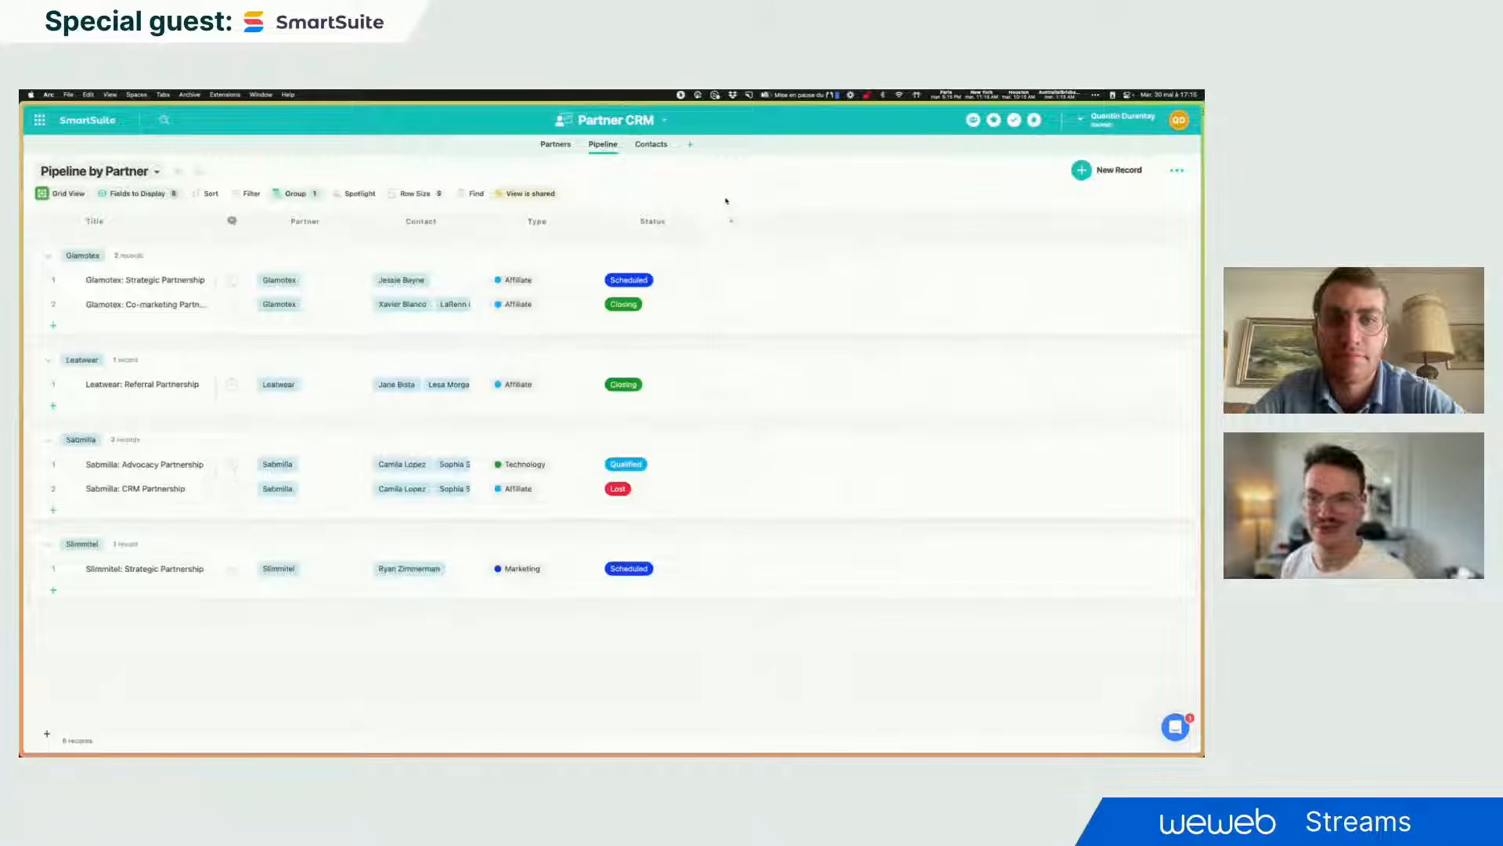
- Return to the Partners table and go back to the WeWeb editor
click(556, 145)
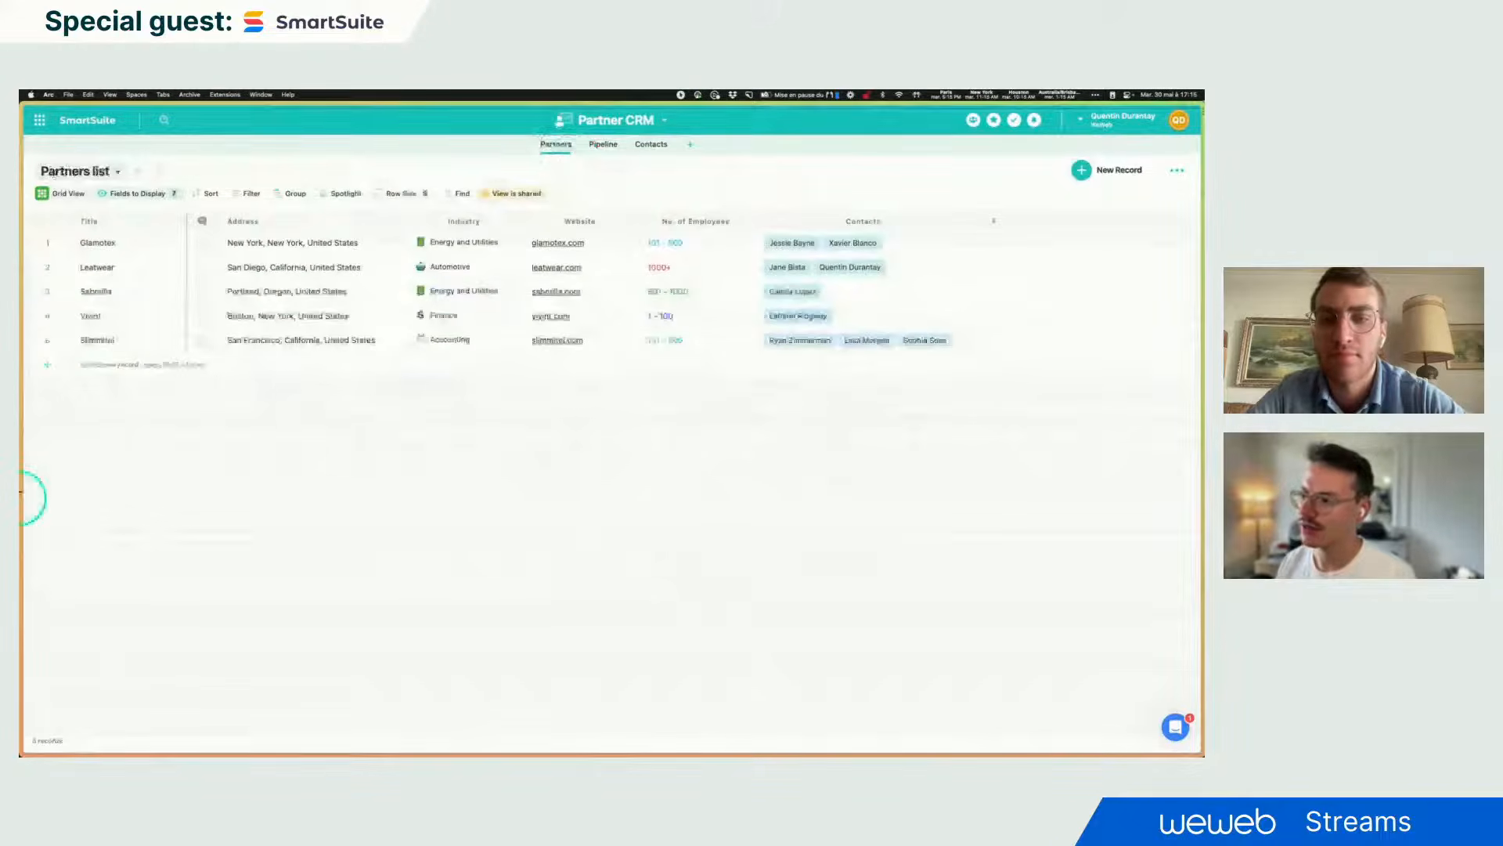
mouse_move(63, 608)
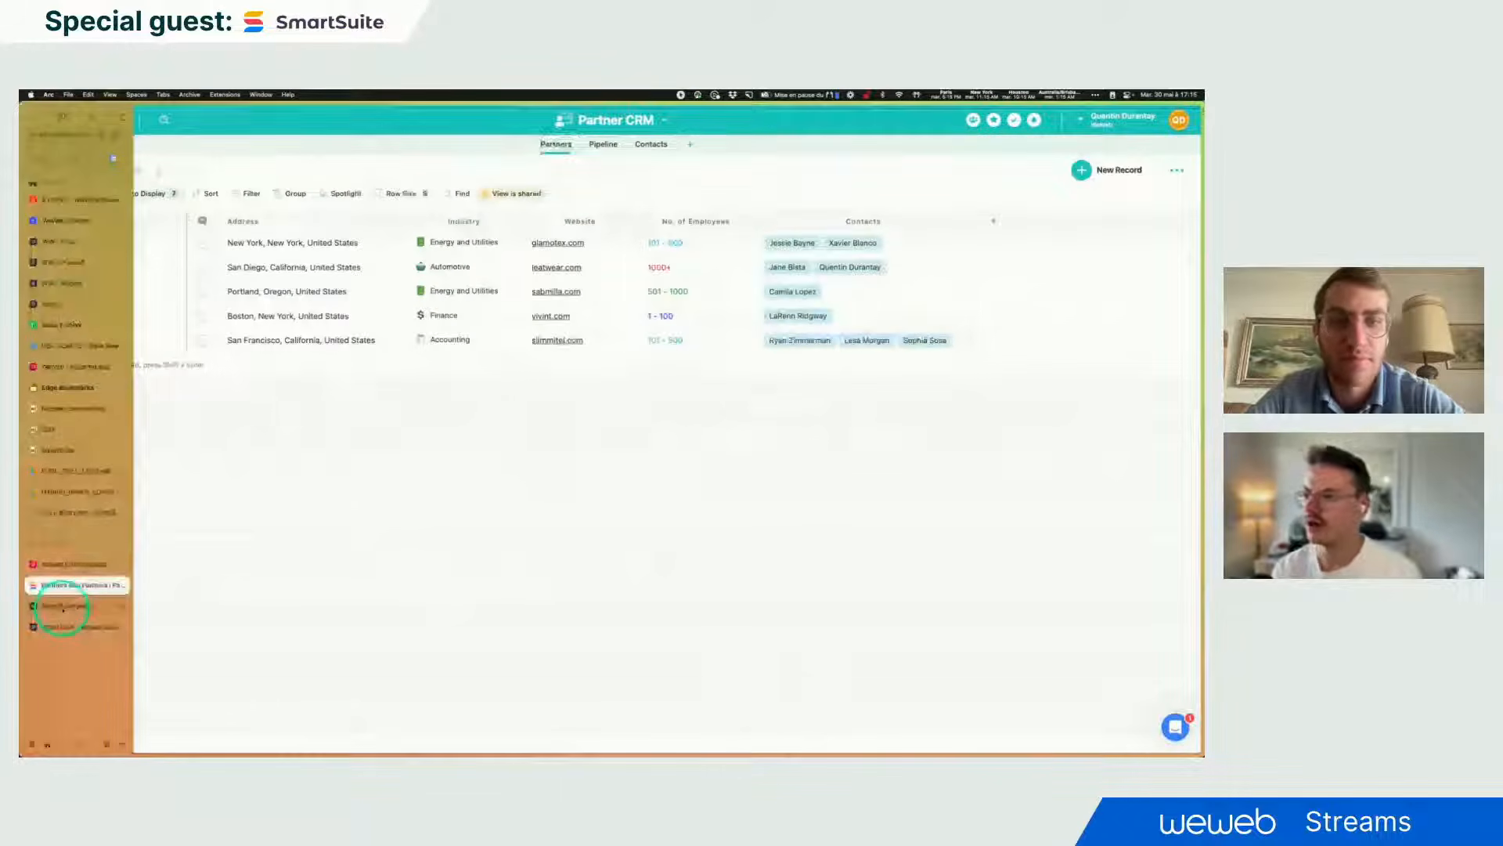
click(64, 606)
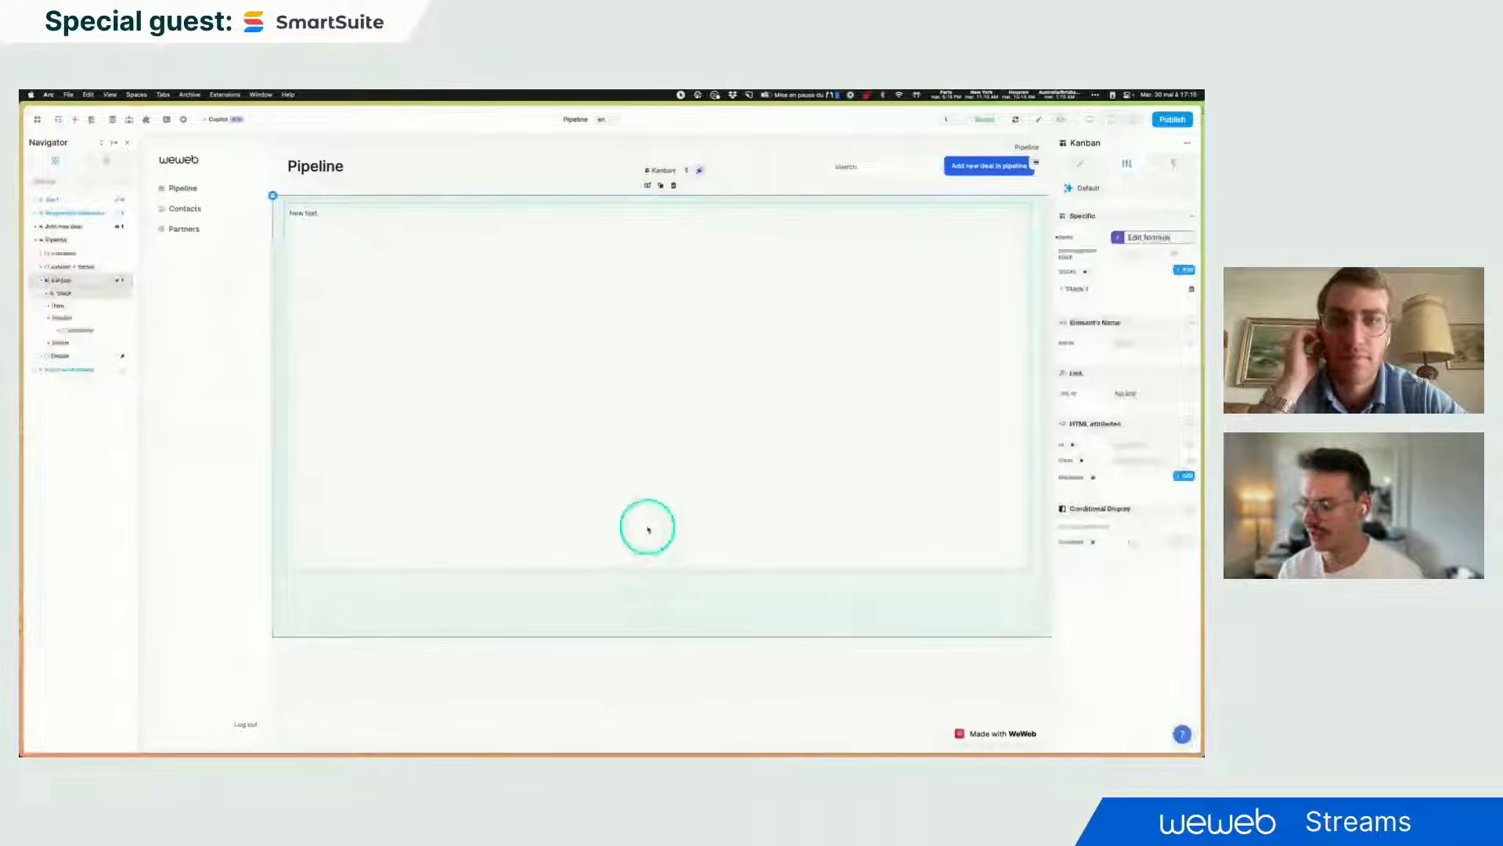
key(super+equal)
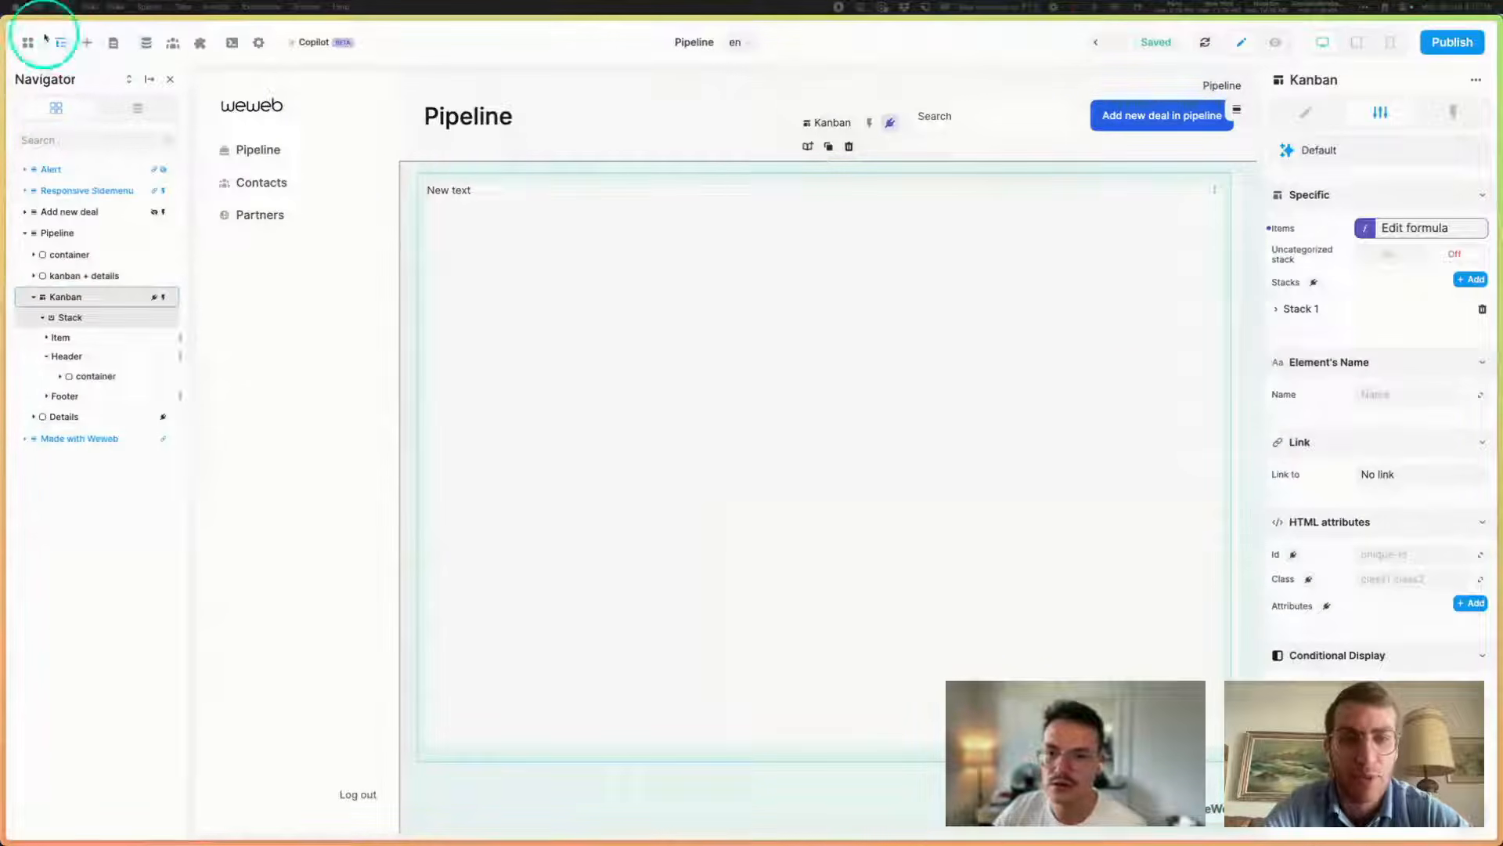
- Make the browser full screen and bring up the SmartSuite plugin panel from the Plugins icon
mouse_move(36, 17)
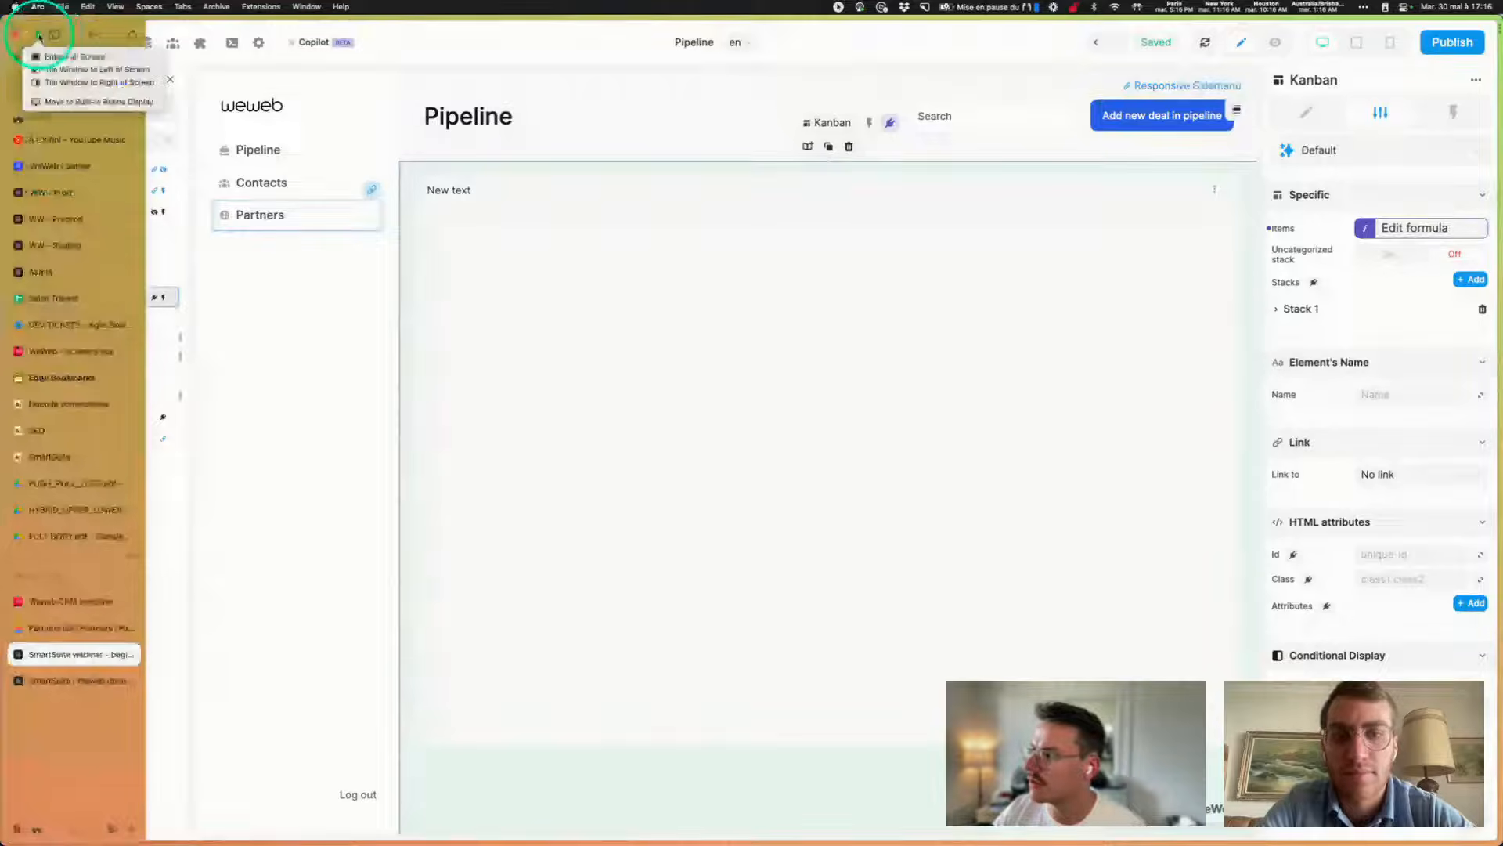
click(39, 36)
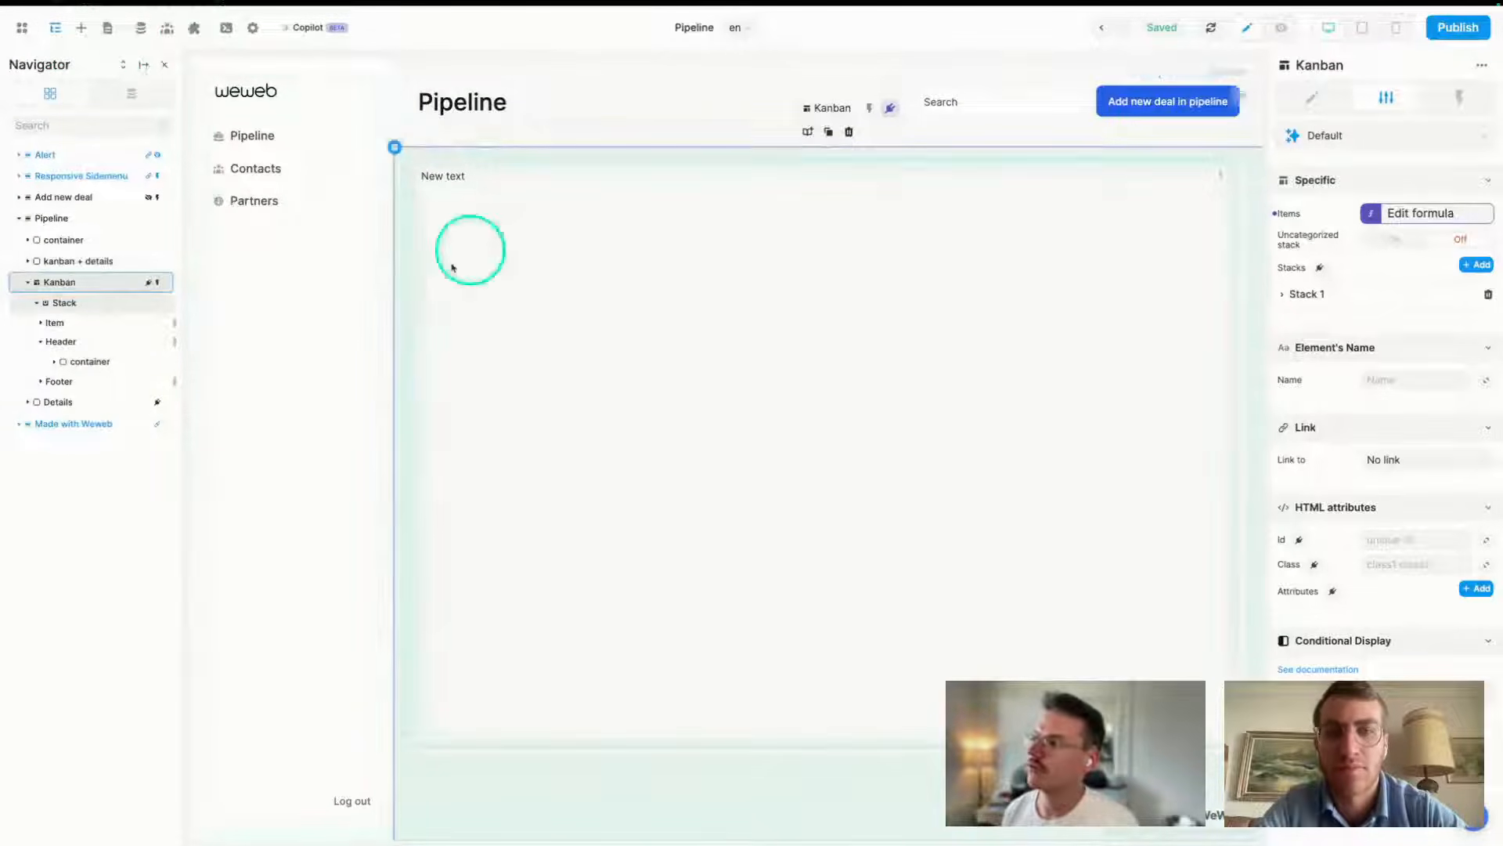
click(465, 284)
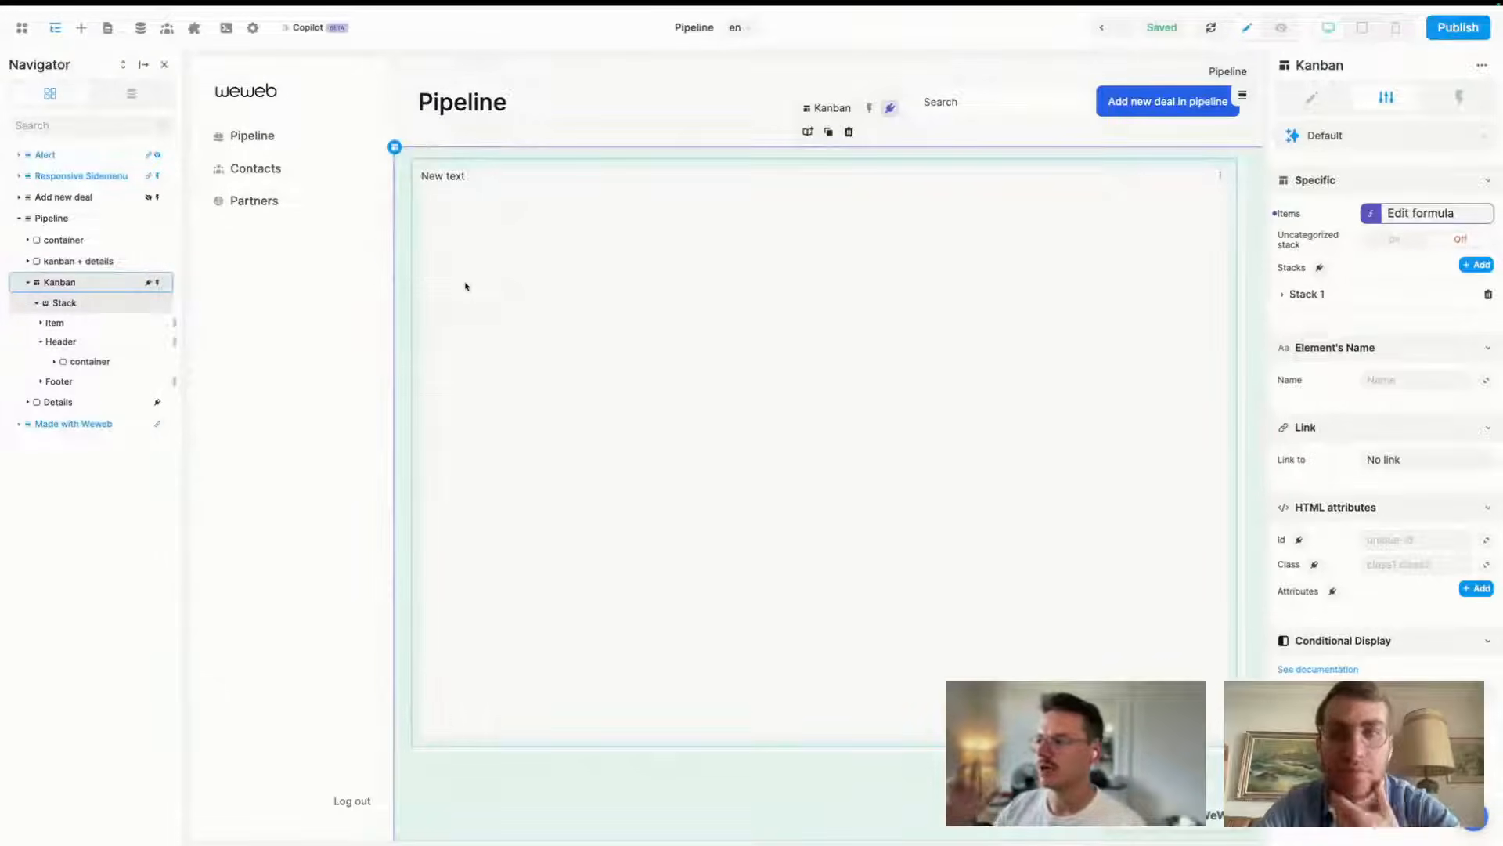
click(467, 272)
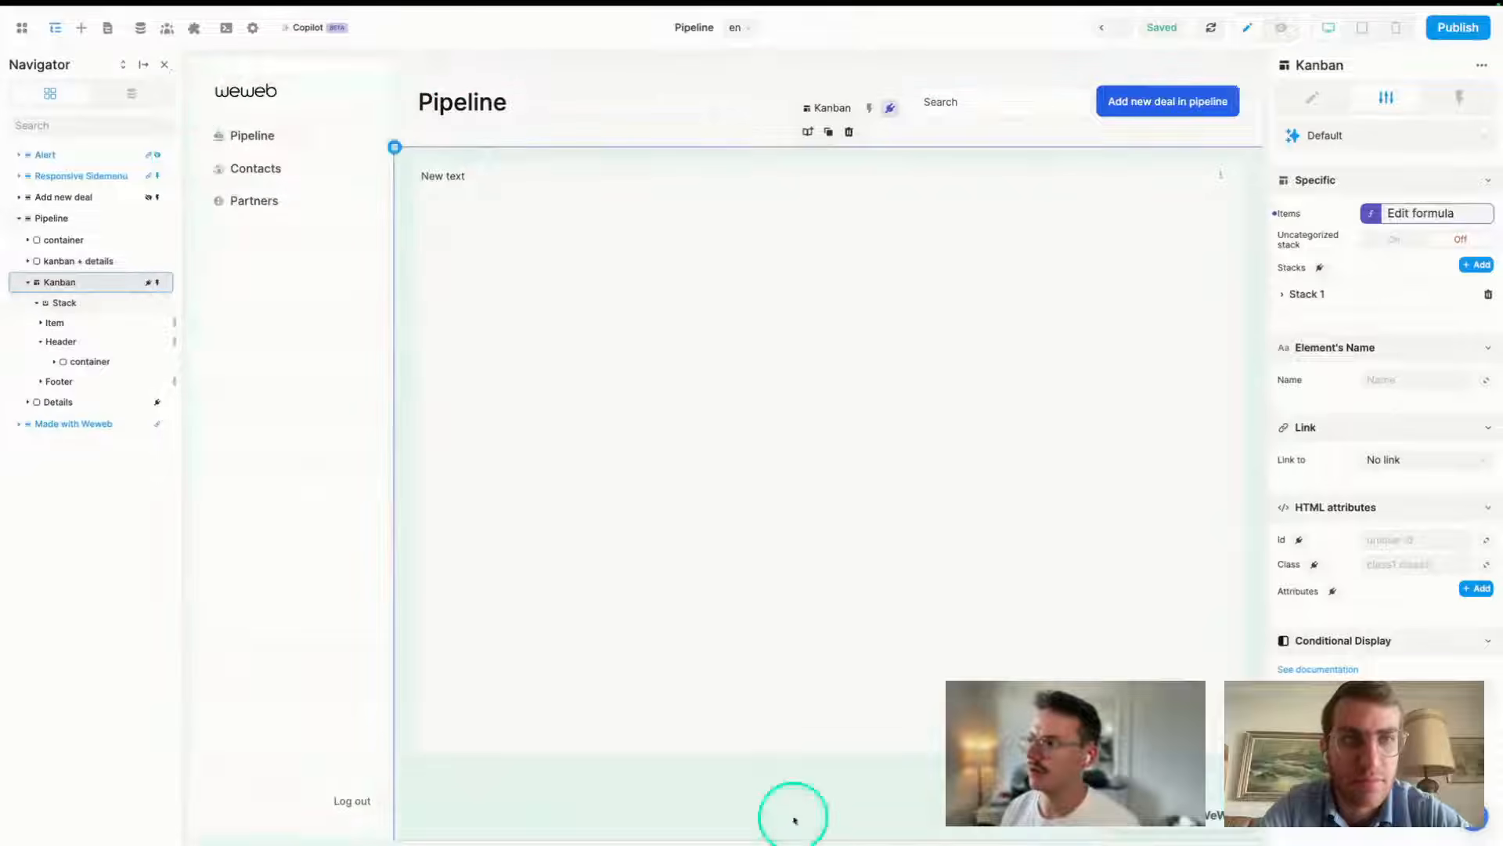
click(194, 29)
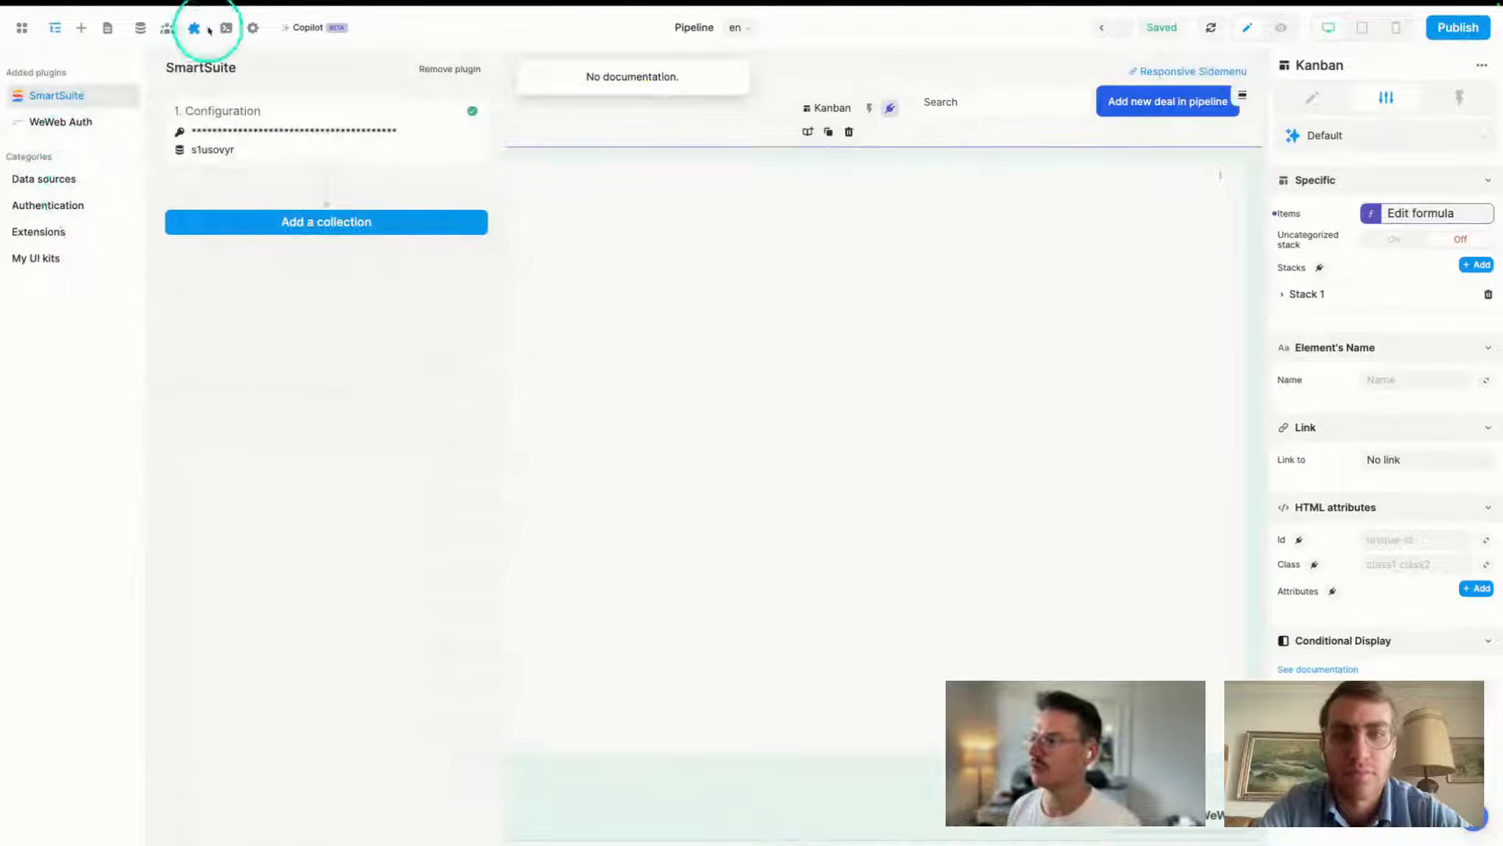
- Open the added SmartSuite plugin and expand '1. Configuration' to show API key and Workspace ID
click(58, 182)
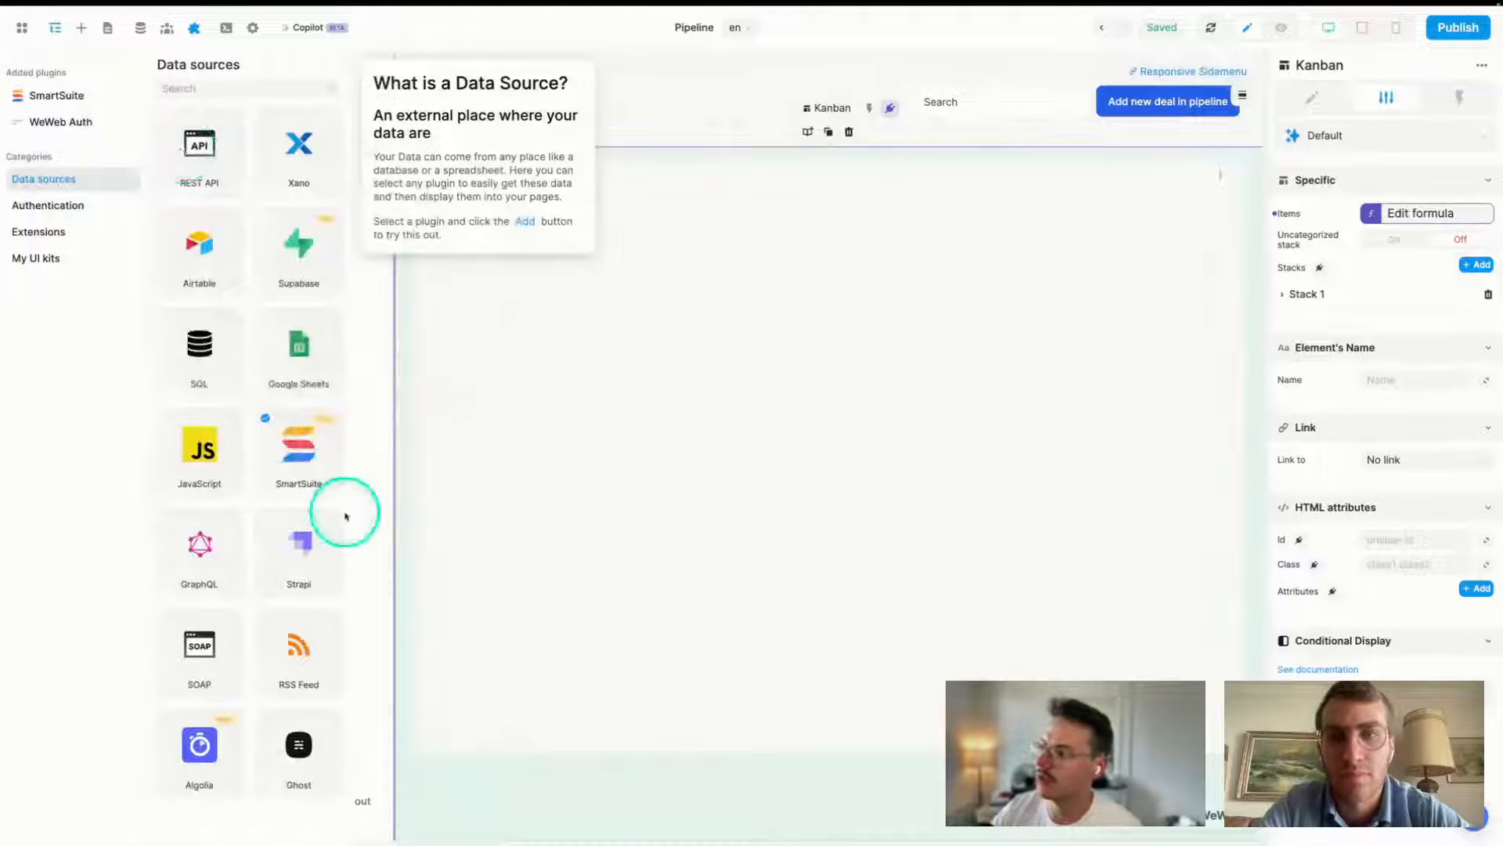
click(325, 479)
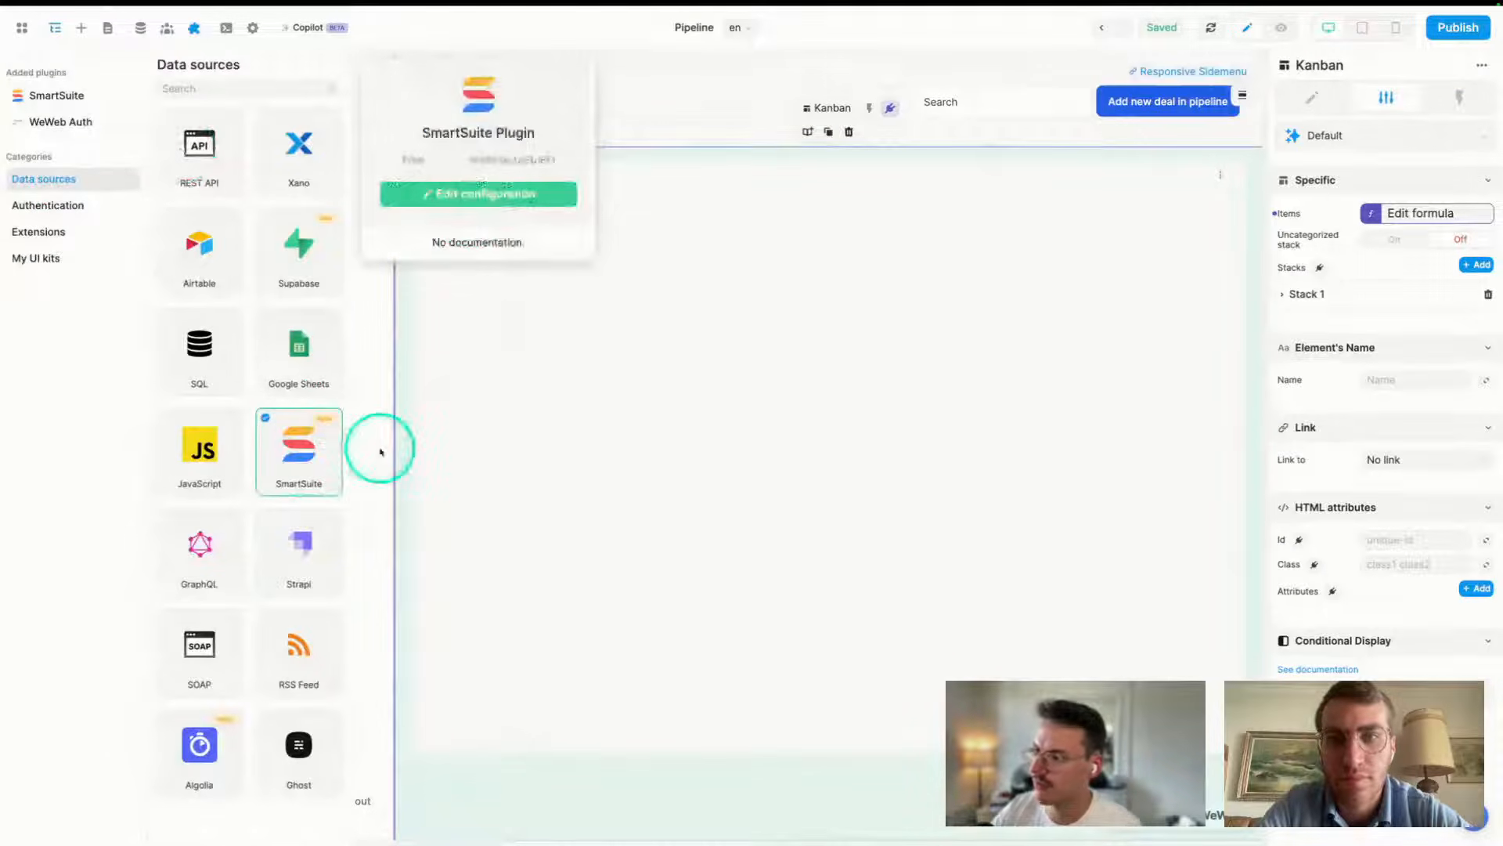
click(76, 98)
click(388, 111)
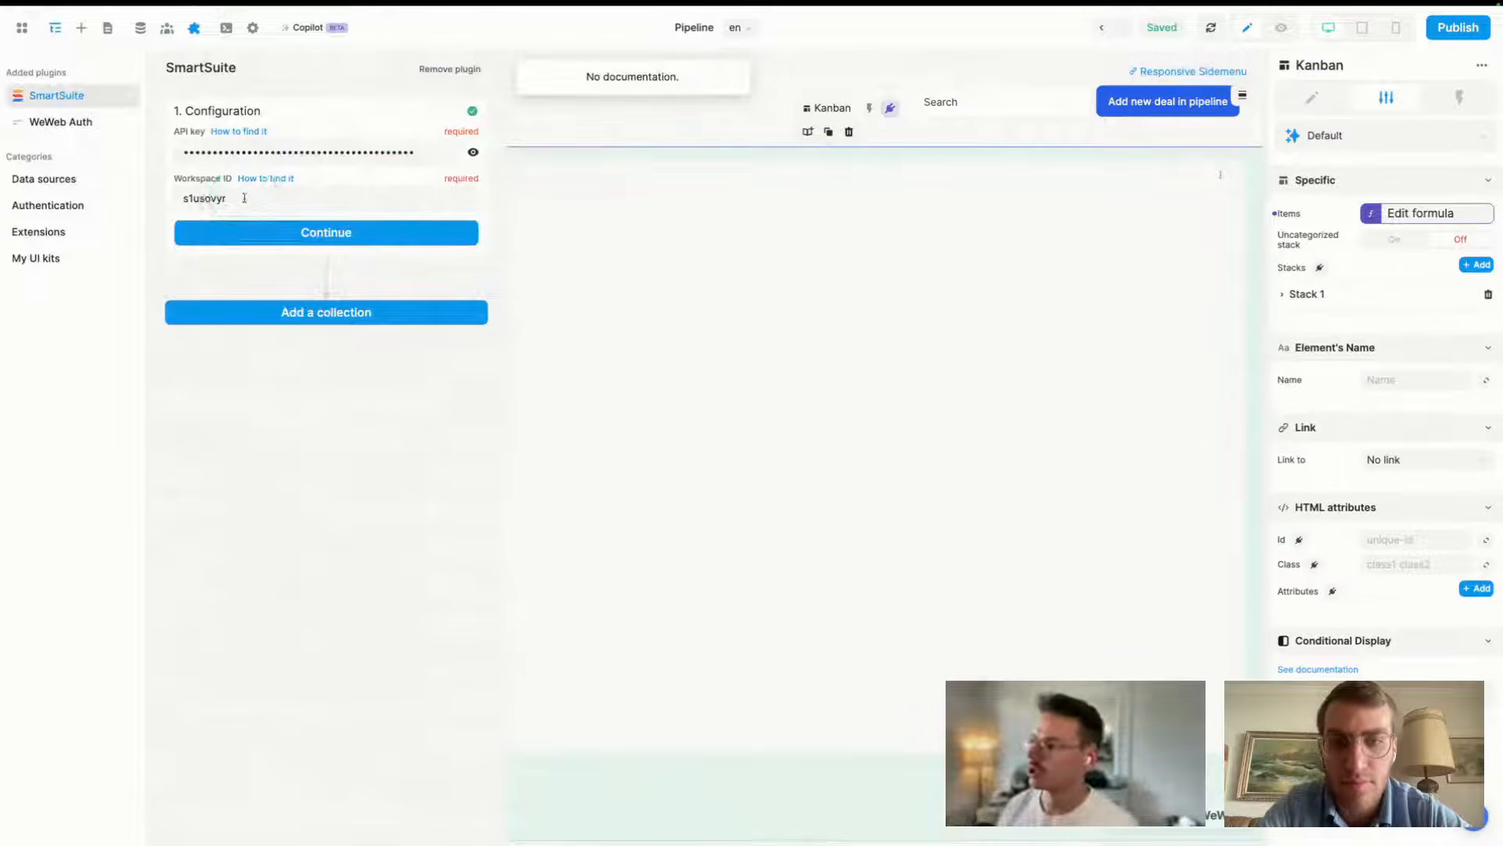
- Locate the API key under the SmartSuite account profile settings, then close them
mouse_move(16, 583)
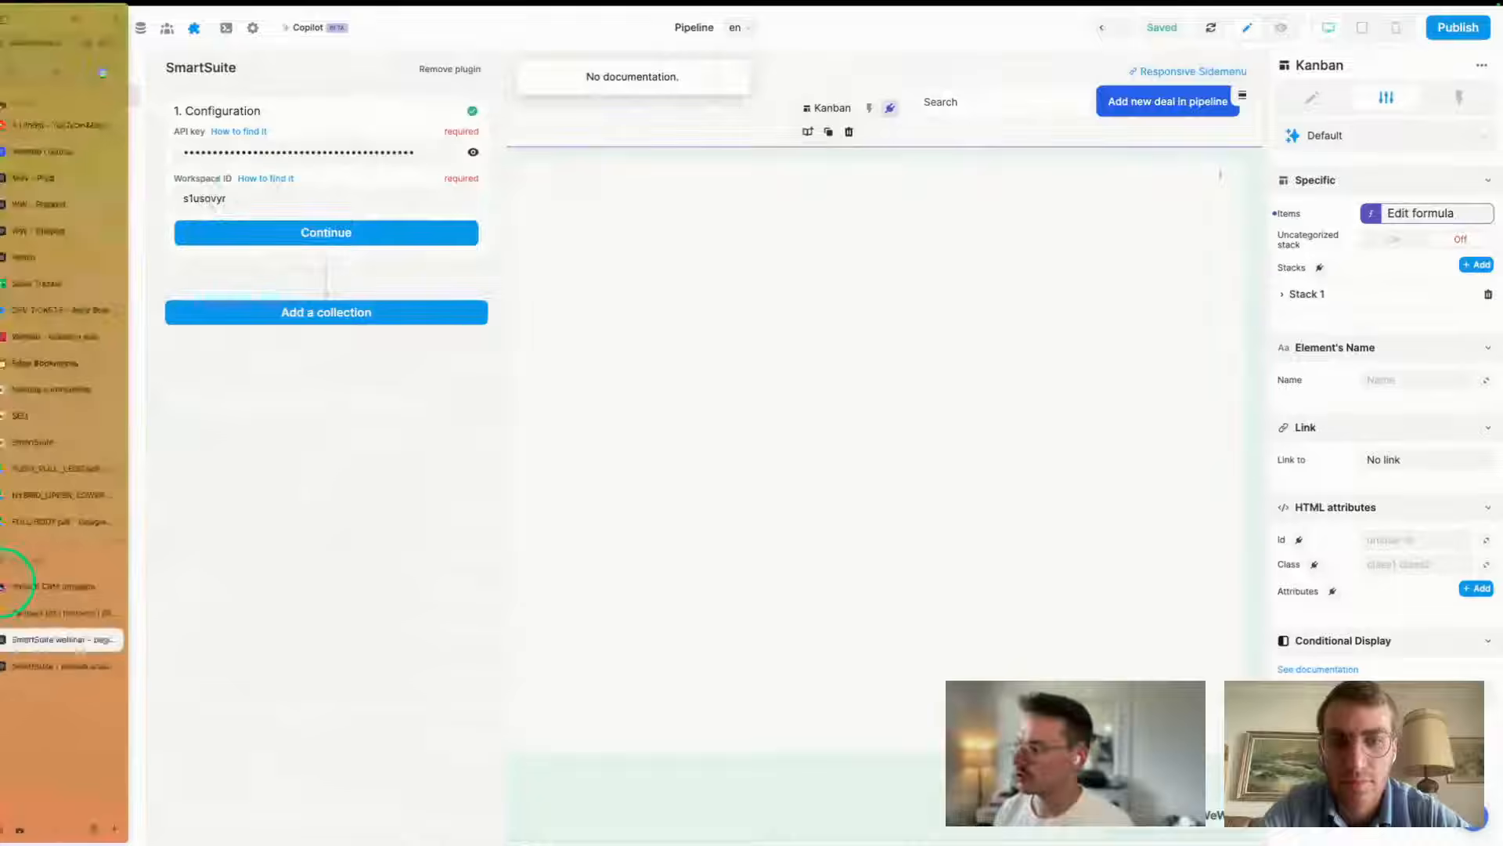
click(55, 615)
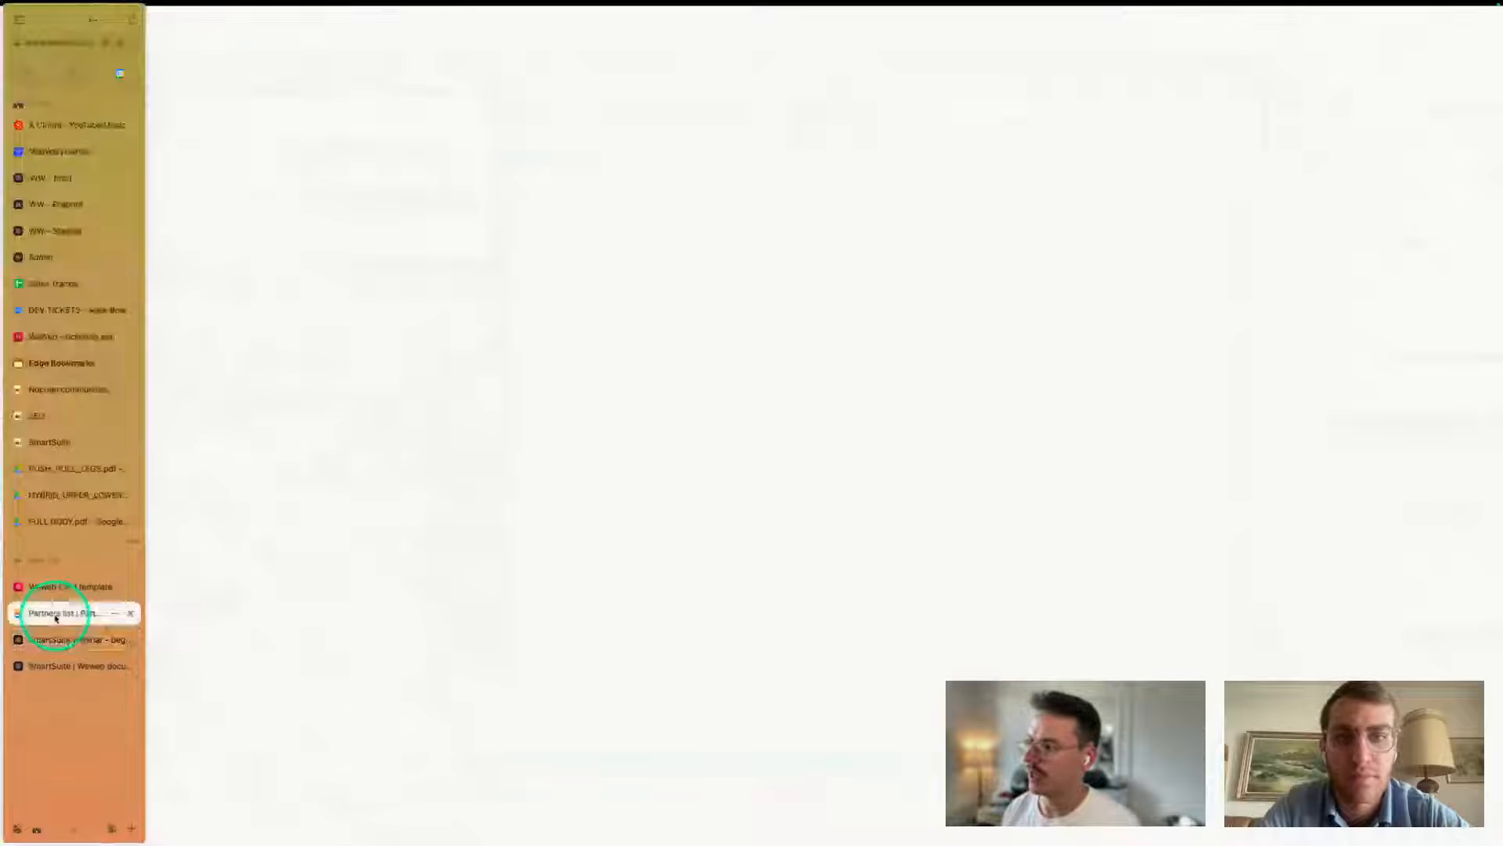
click(1352, 28)
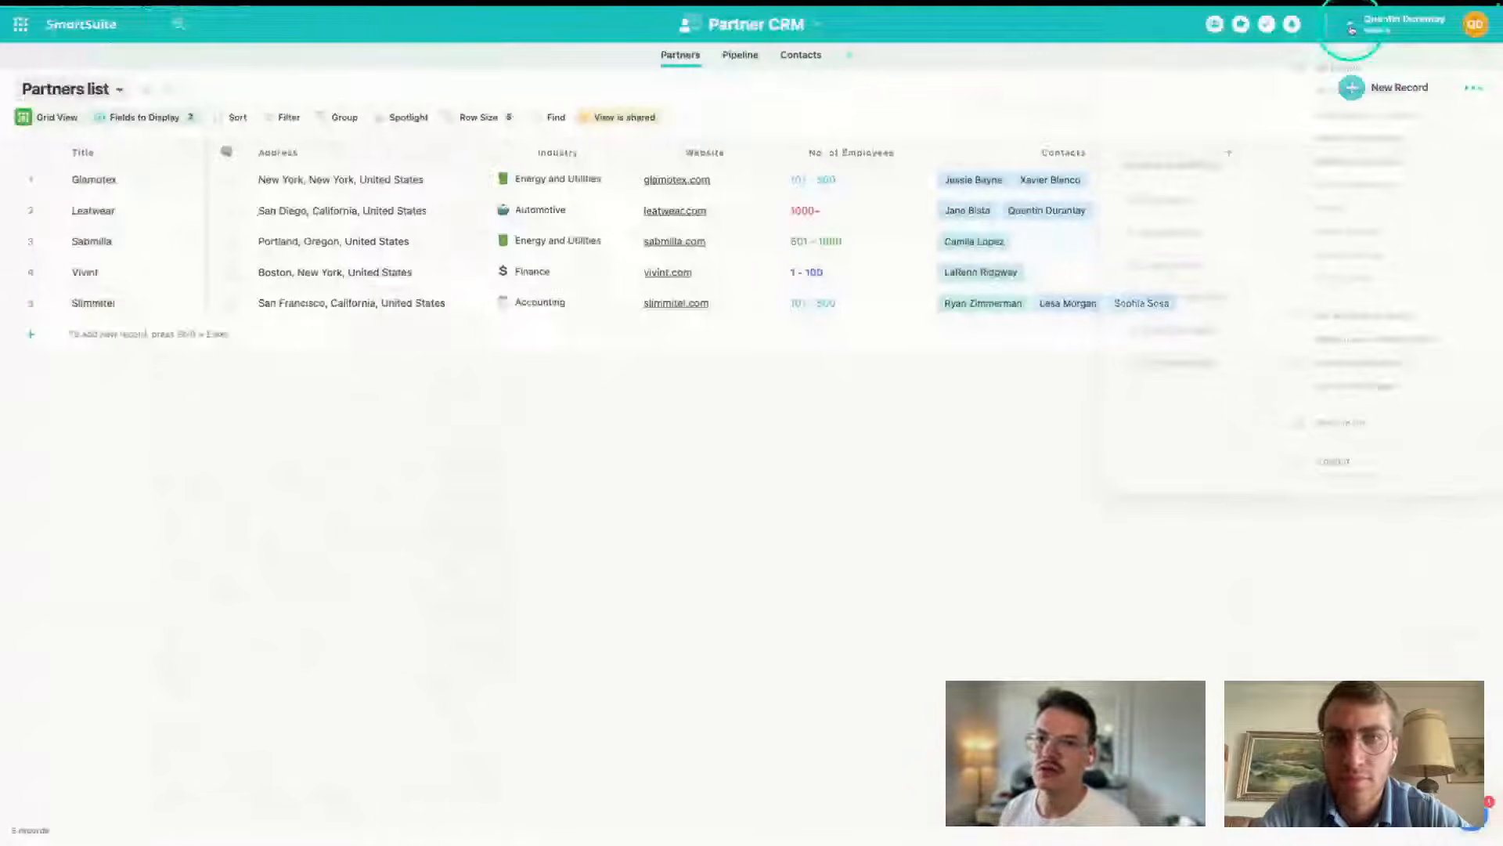
click(1344, 203)
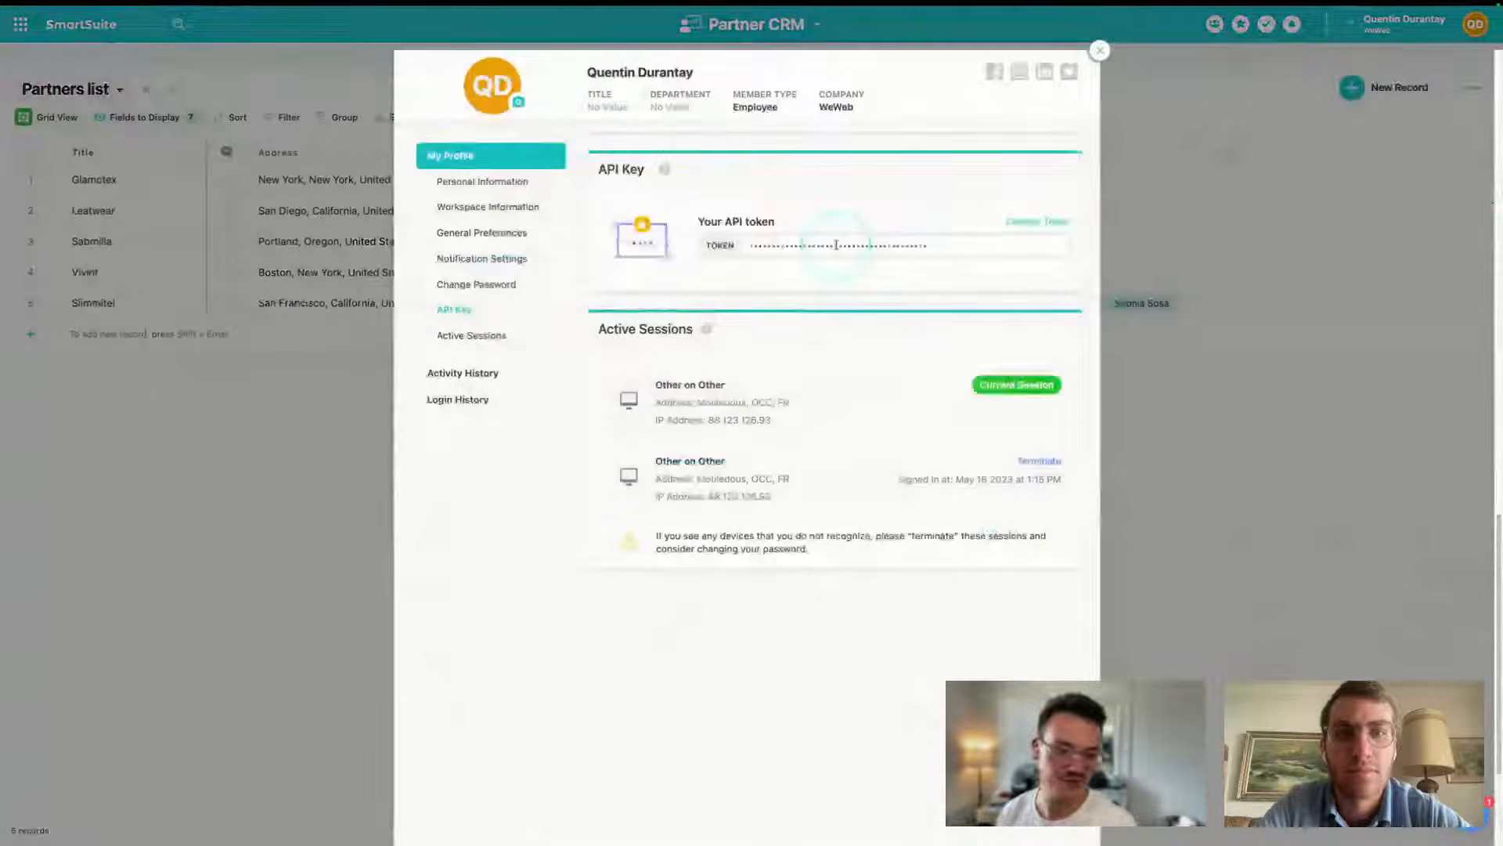
click(1100, 51)
- Read the workspace ID from the page URL, then view the CRM template's Pipeline board
mouse_move(16, 109)
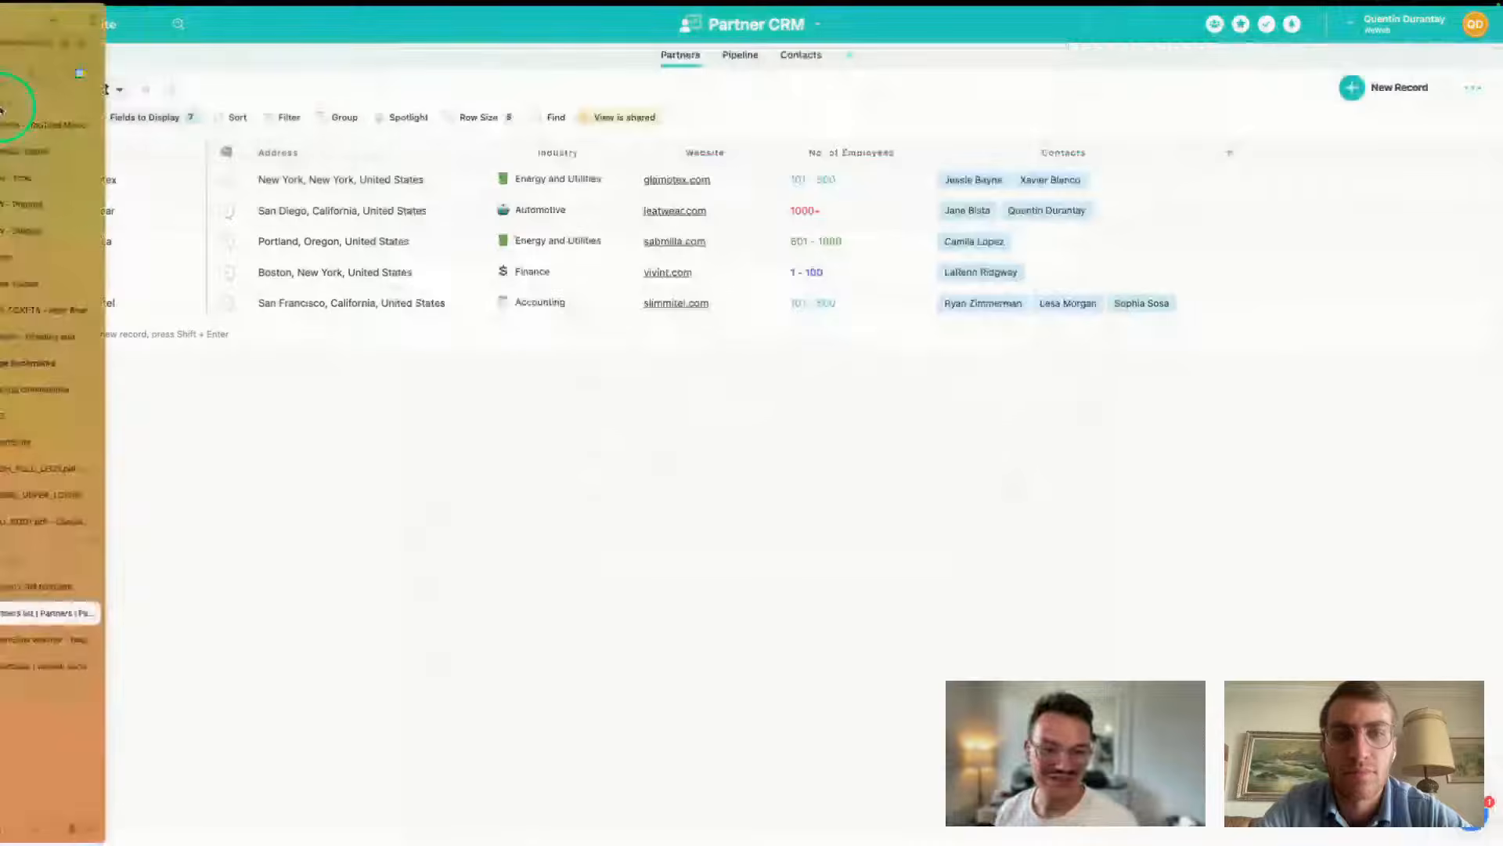
click(75, 43)
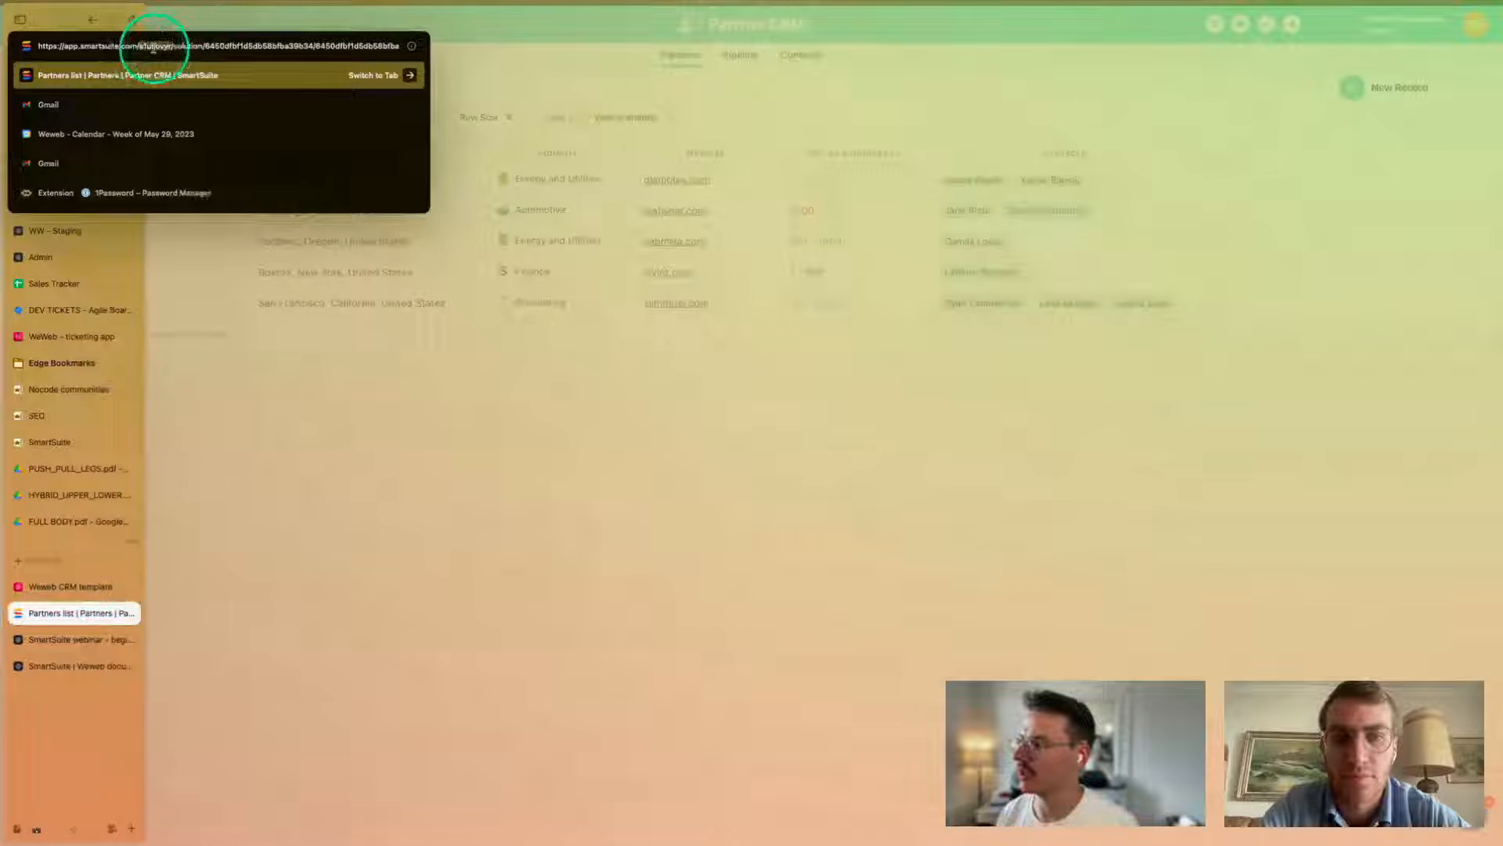
click(74, 589)
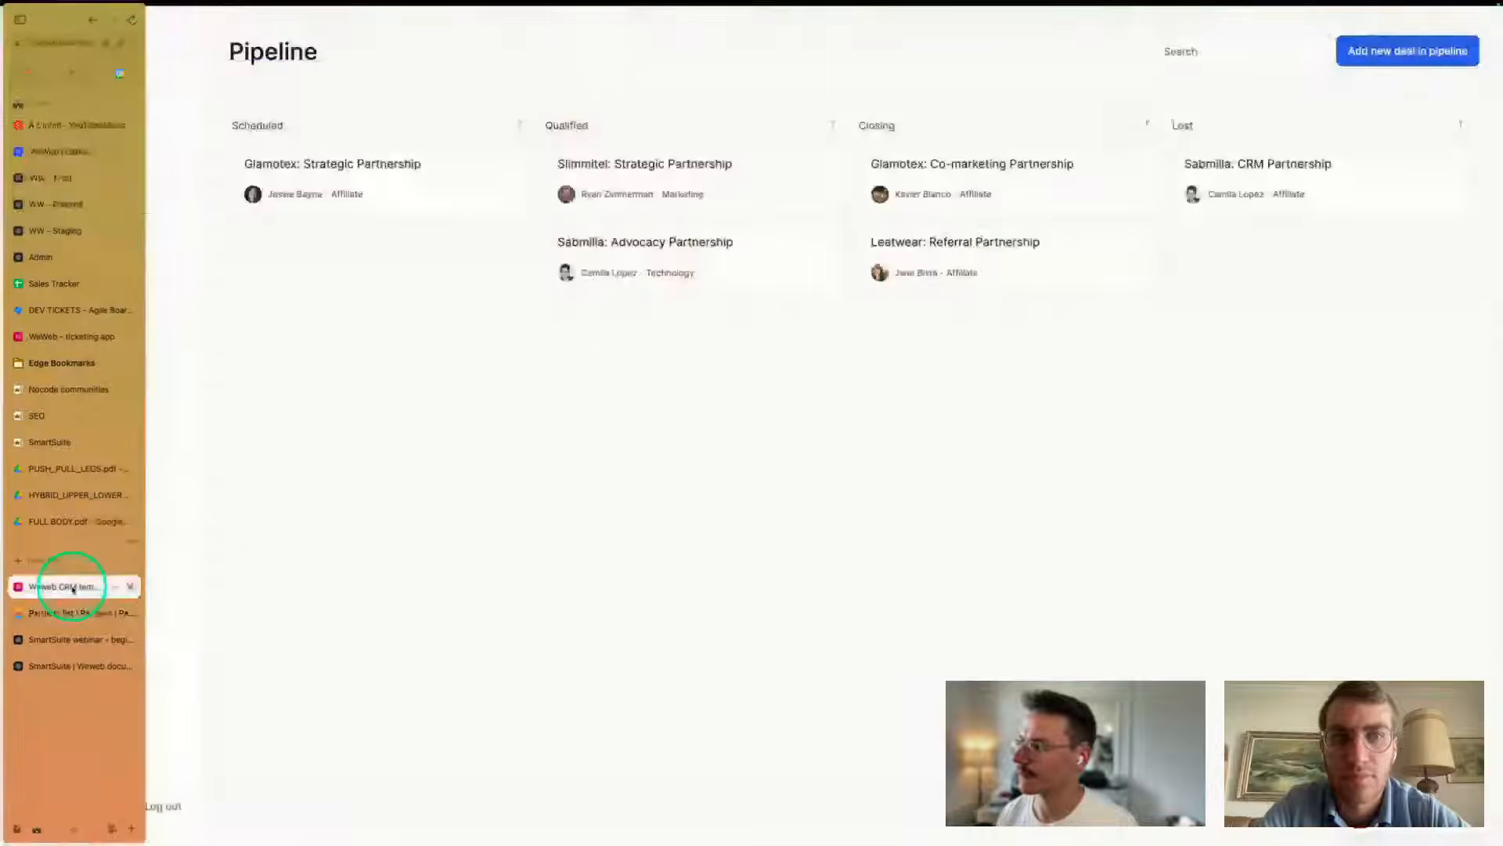
- Return to the WeWeb editor and open Collections, showing SmartSuite's Contacts and Partners
click(56, 640)
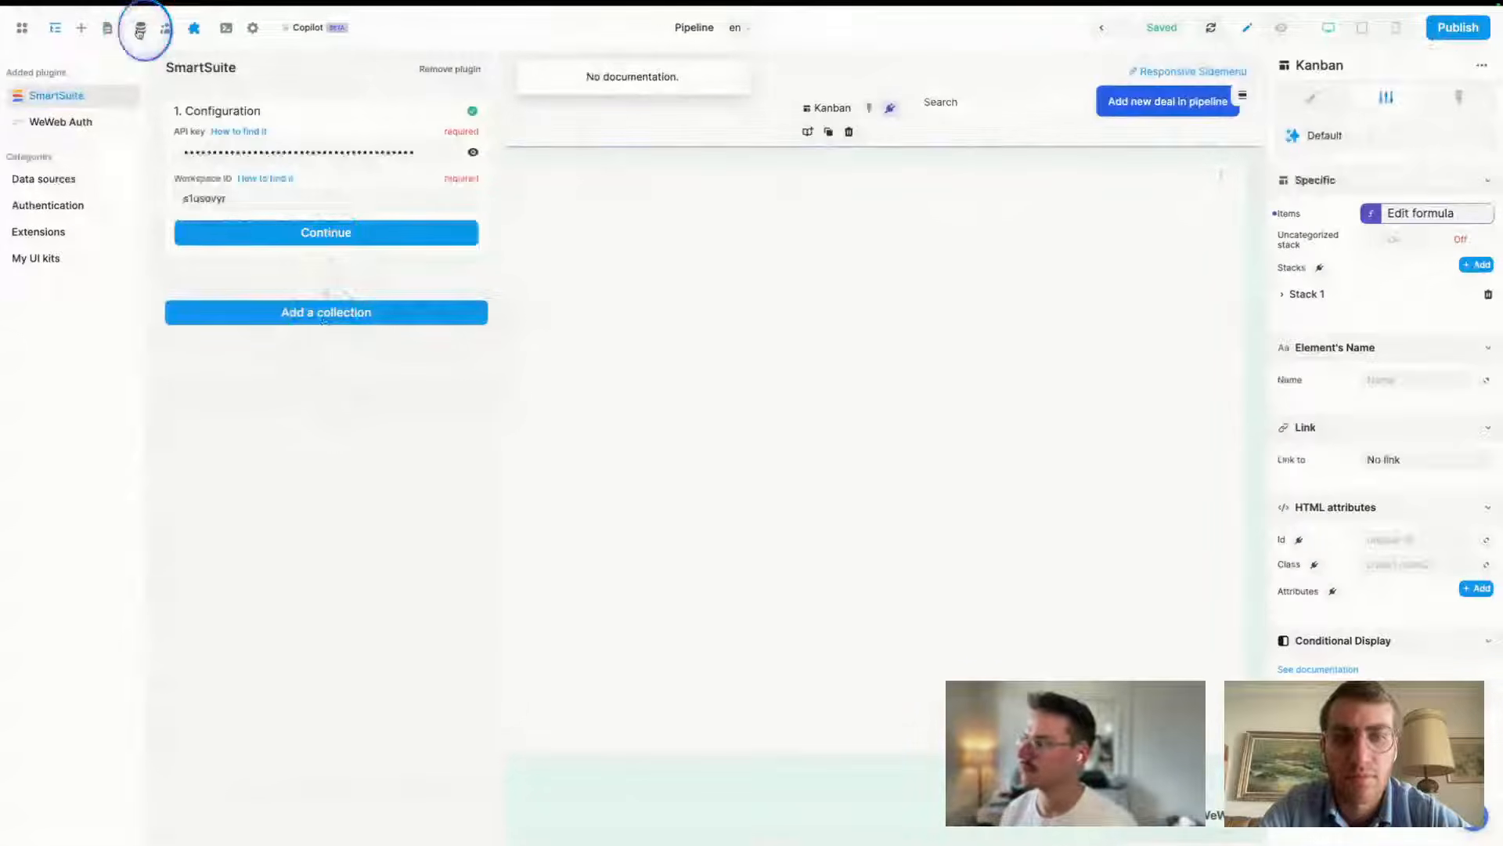
click(140, 30)
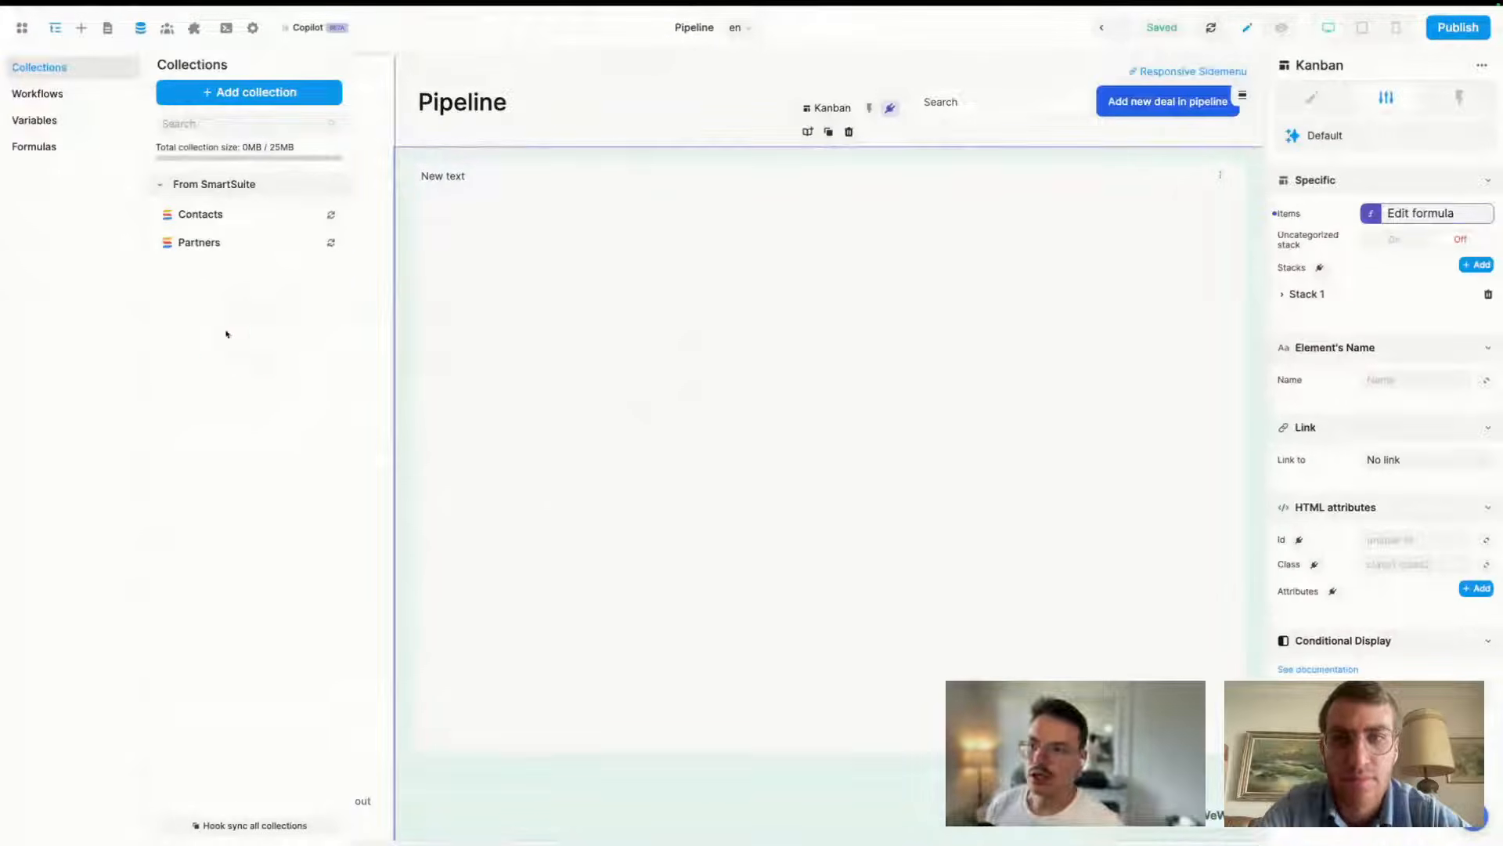
- Glance at the SmartSuite Partners list, then return to the WeWeb editor
mouse_move(9, 384)
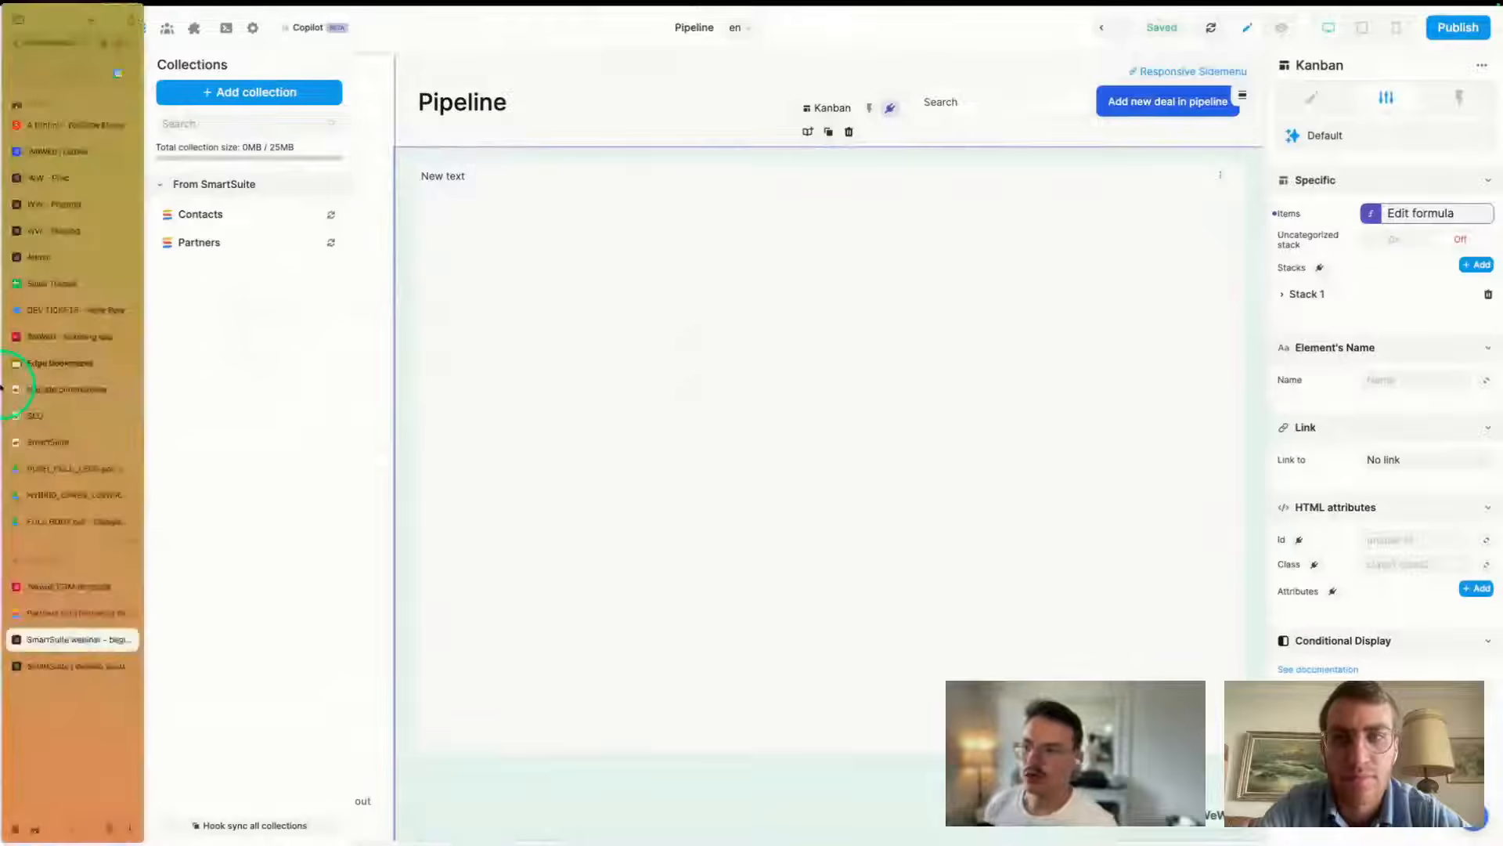
click(68, 615)
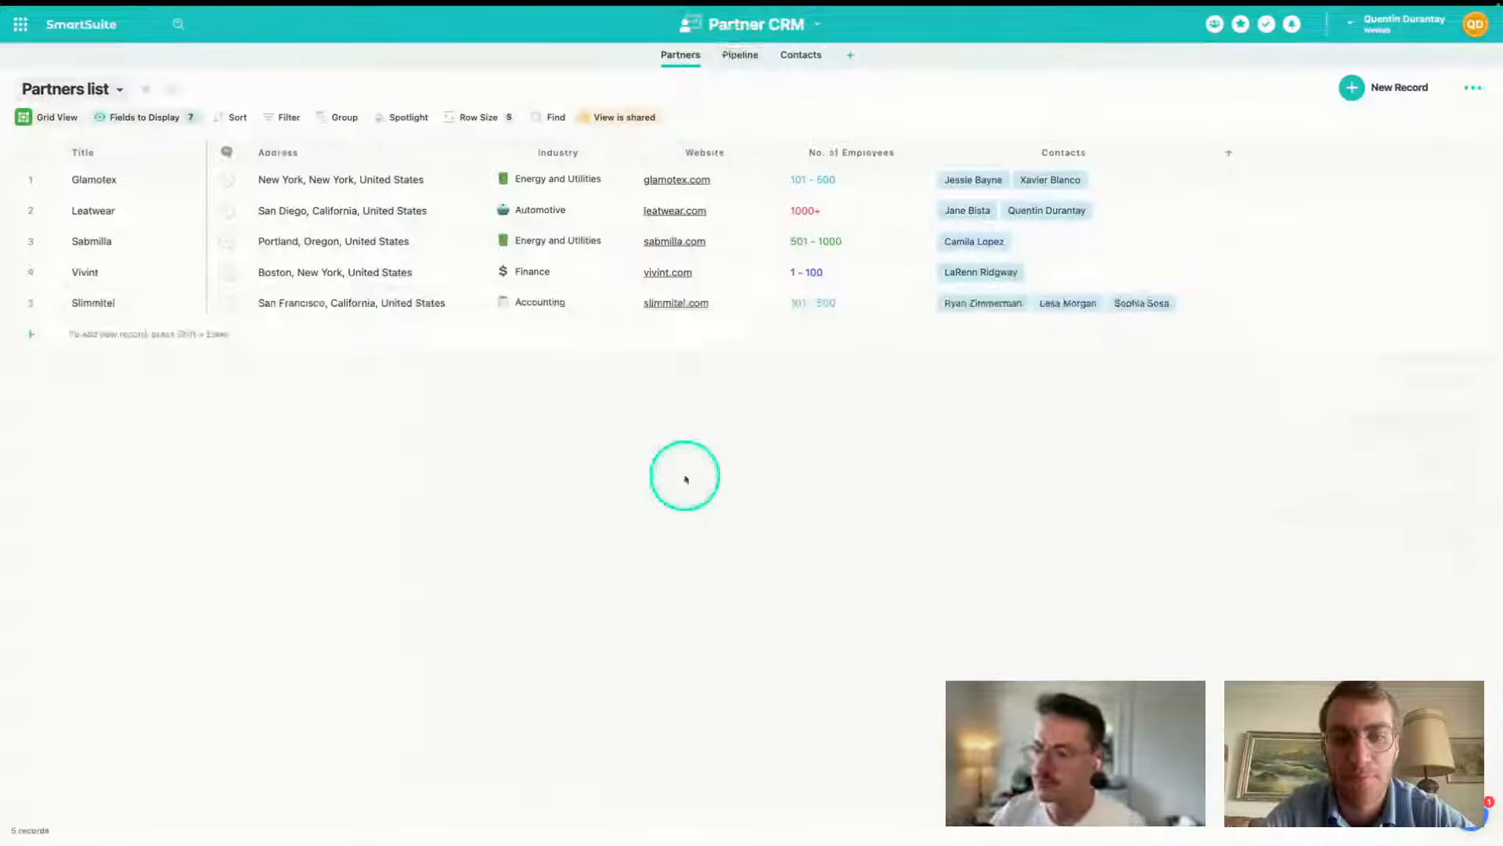
mouse_move(11, 564)
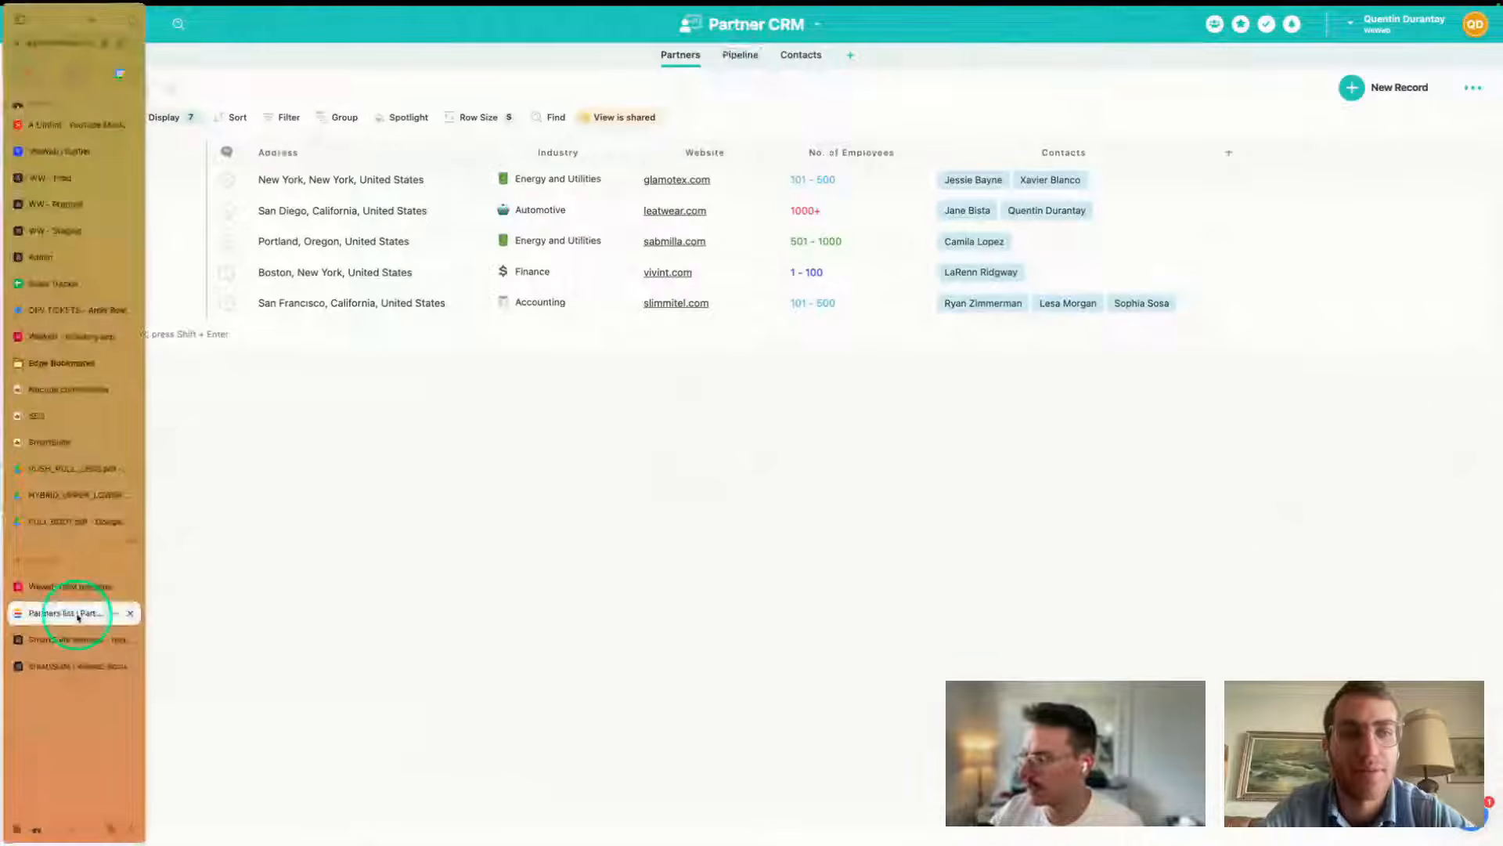
click(69, 644)
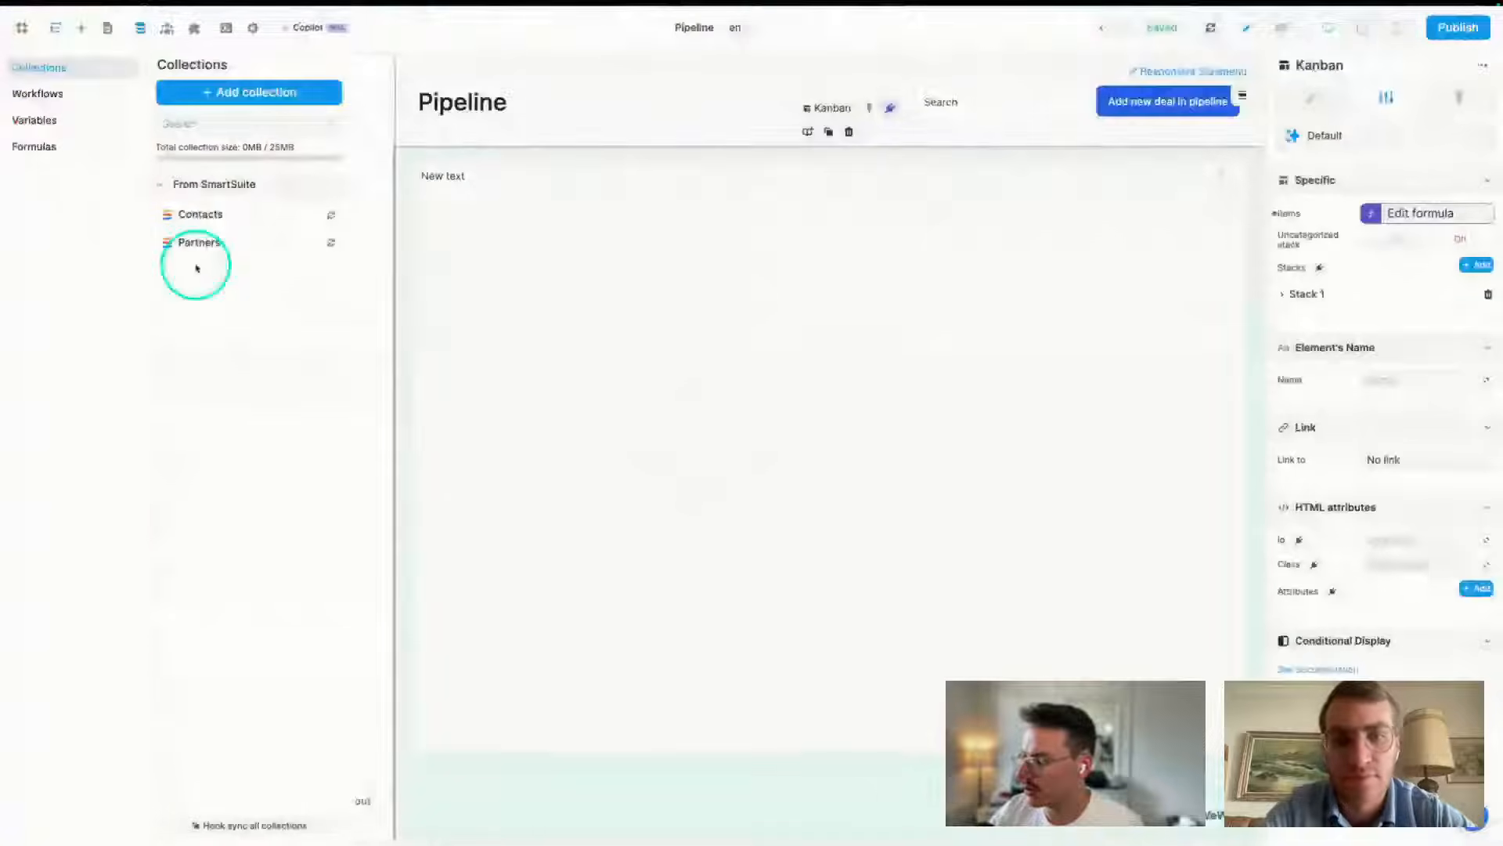
- Refetch the Partners collection from SmartSuite and open the Contacts collection's 9 records
click(198, 252)
click(272, 368)
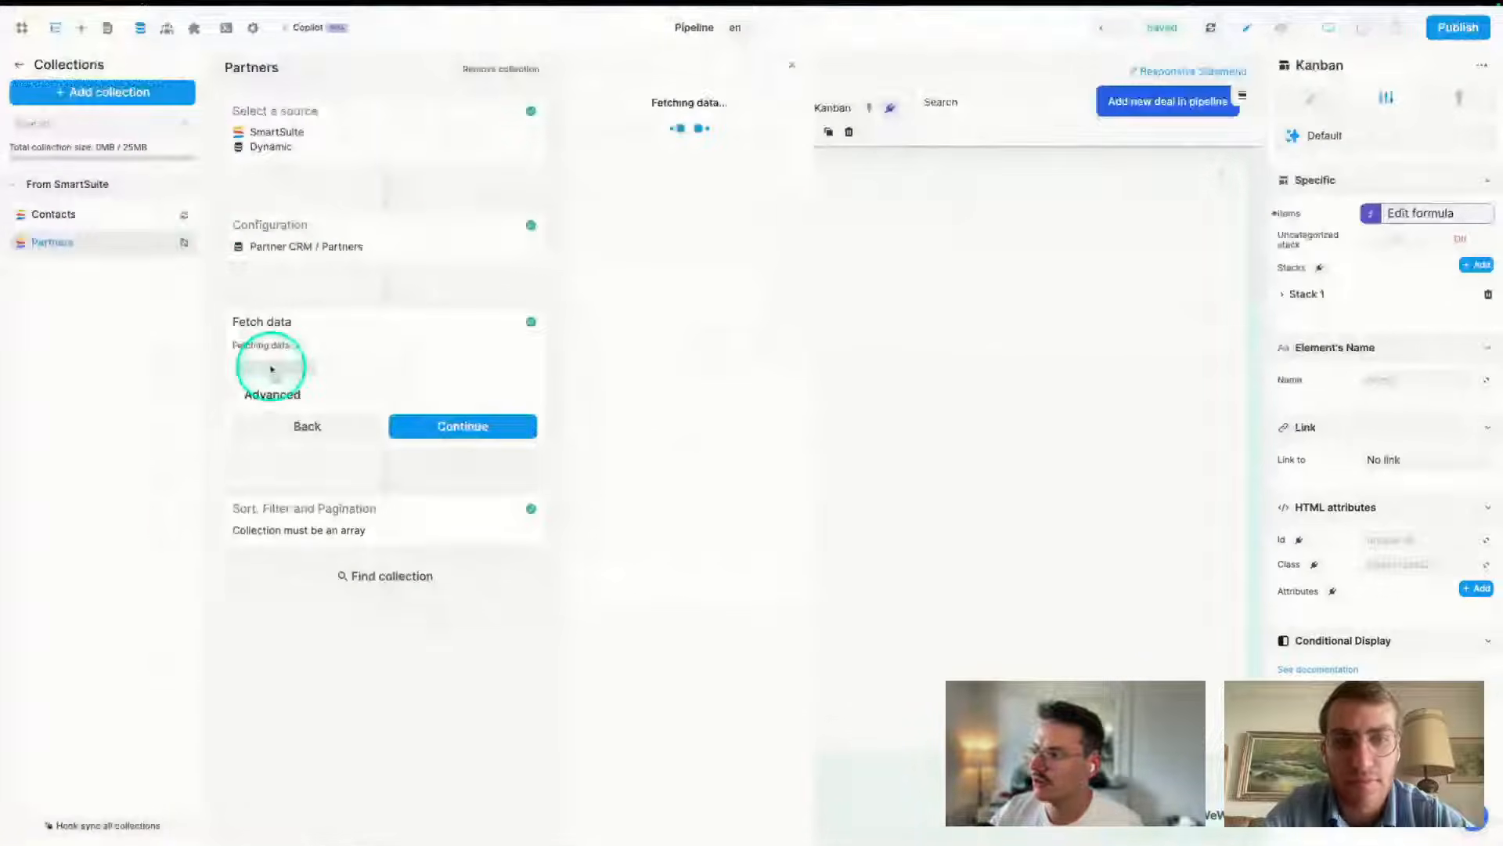
click(140, 215)
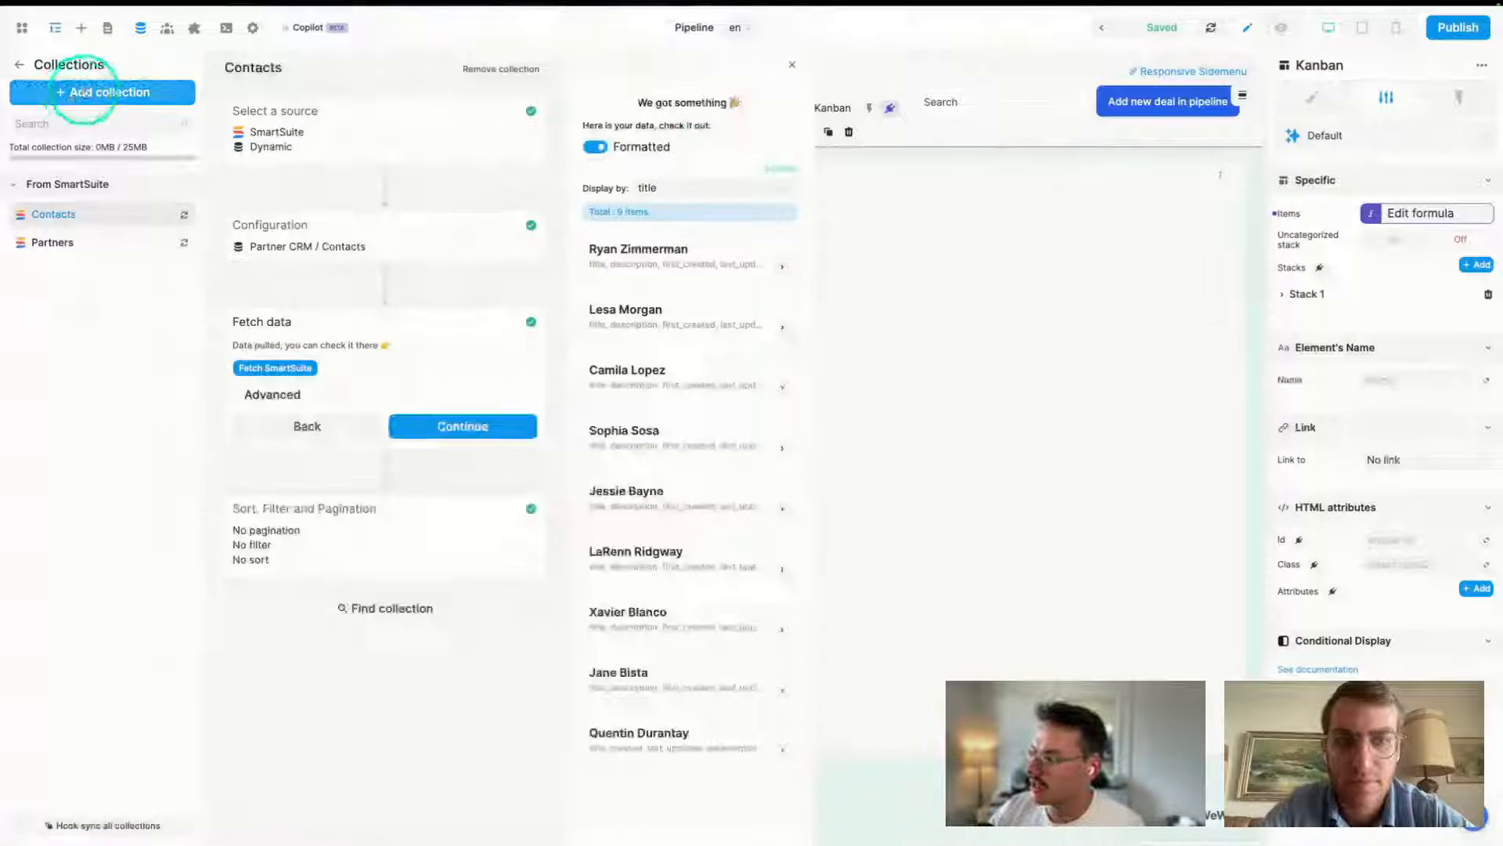
- Create a new collection named 'Pipeline' with SmartSuite as its data source
click(87, 92)
click(326, 154)
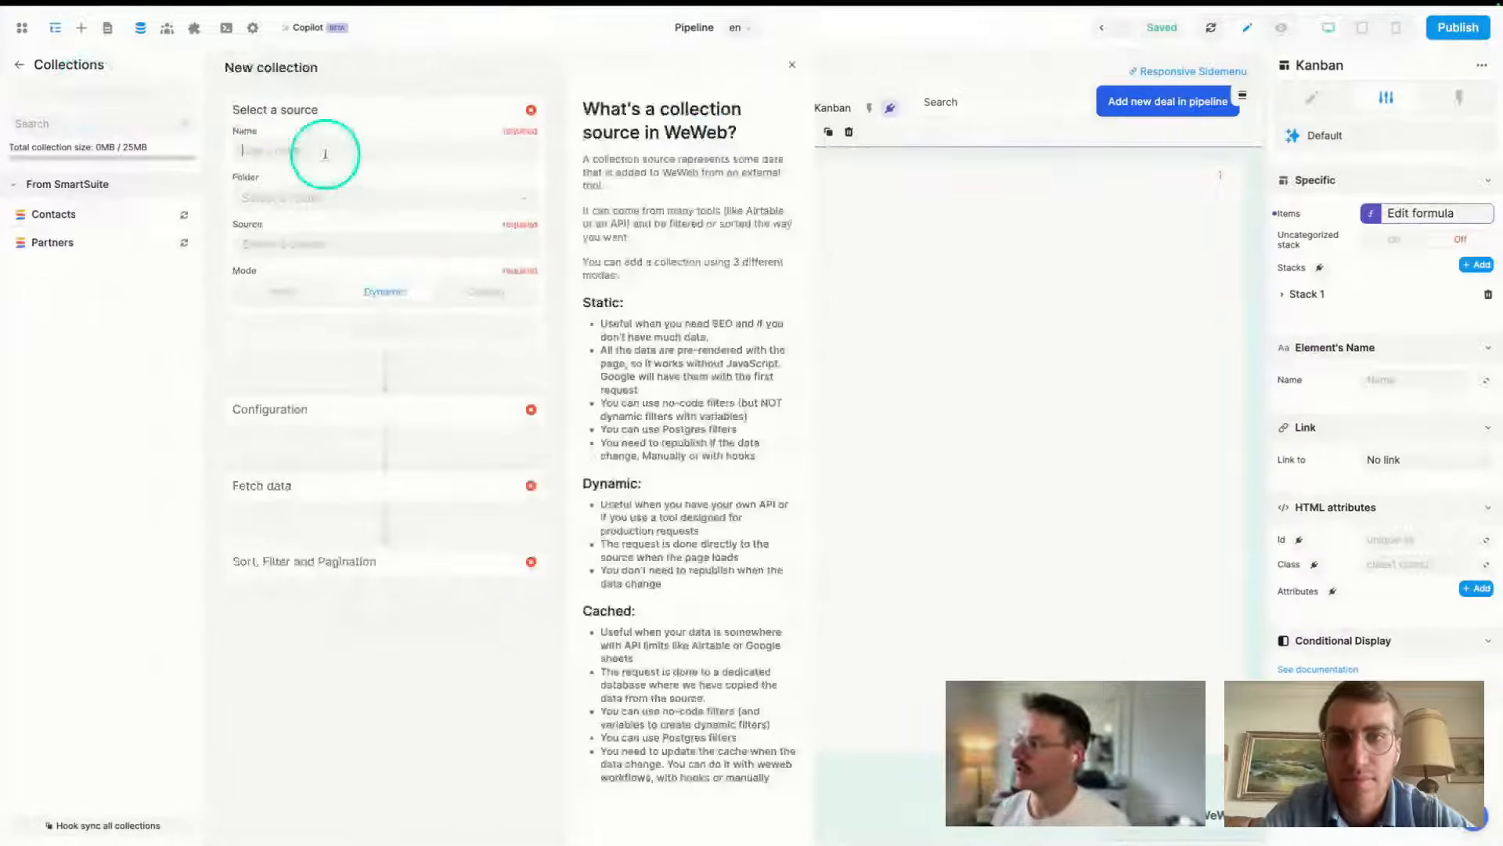
text(Pipeline)
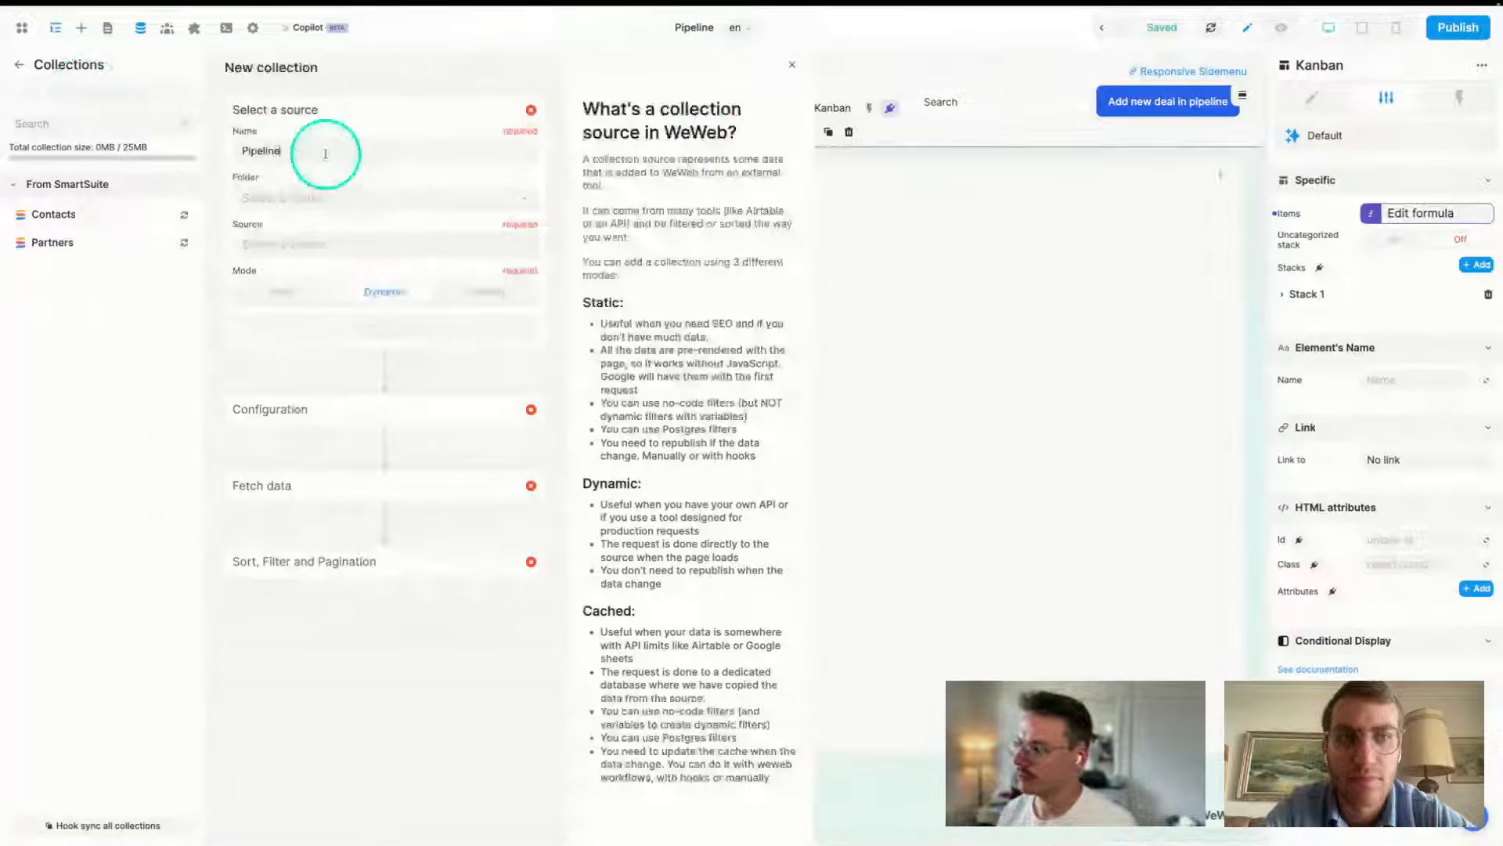
click(329, 241)
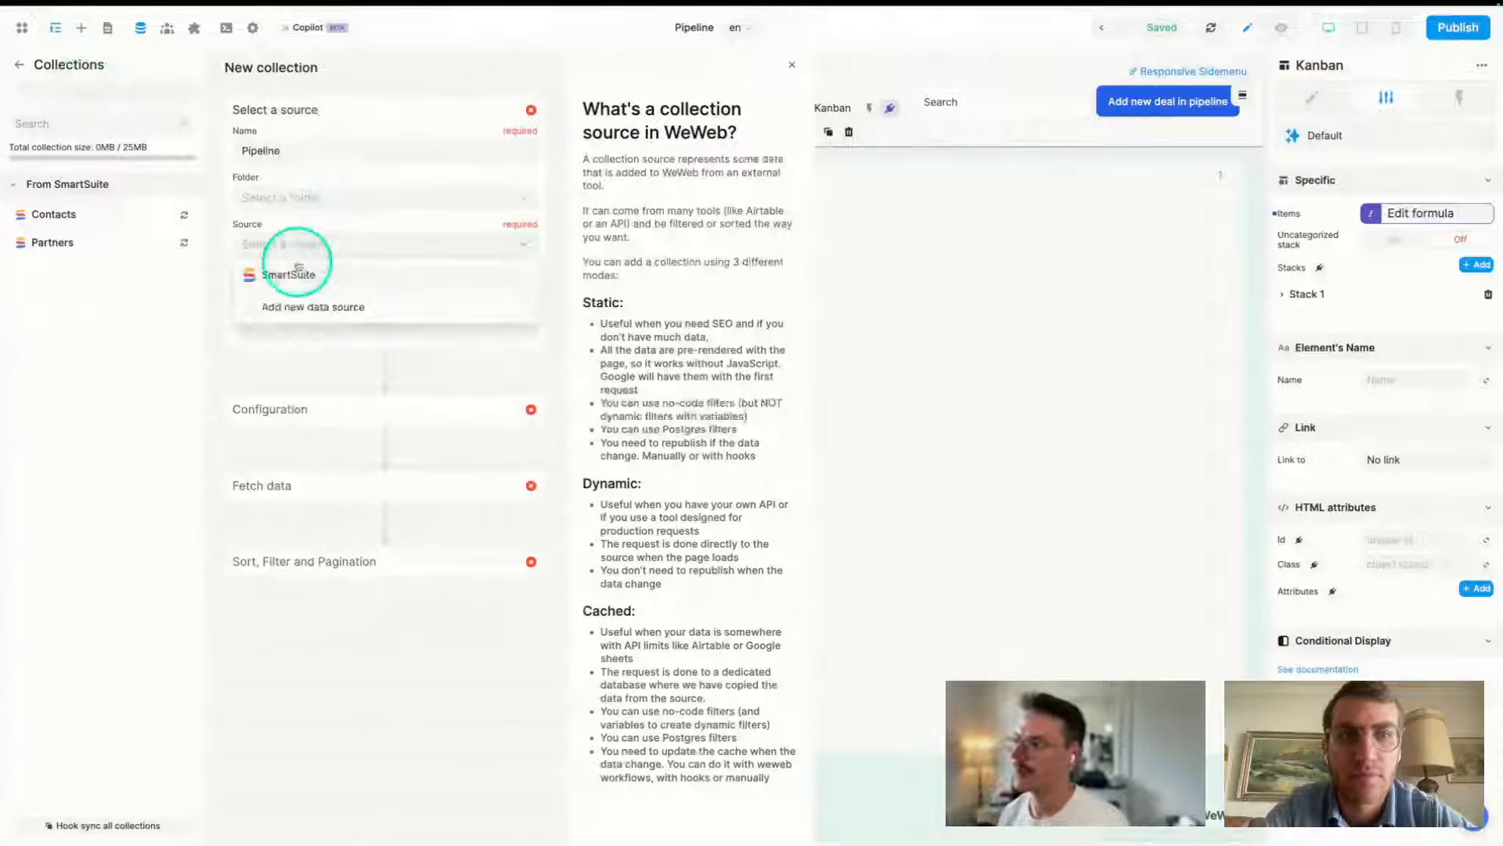
click(310, 274)
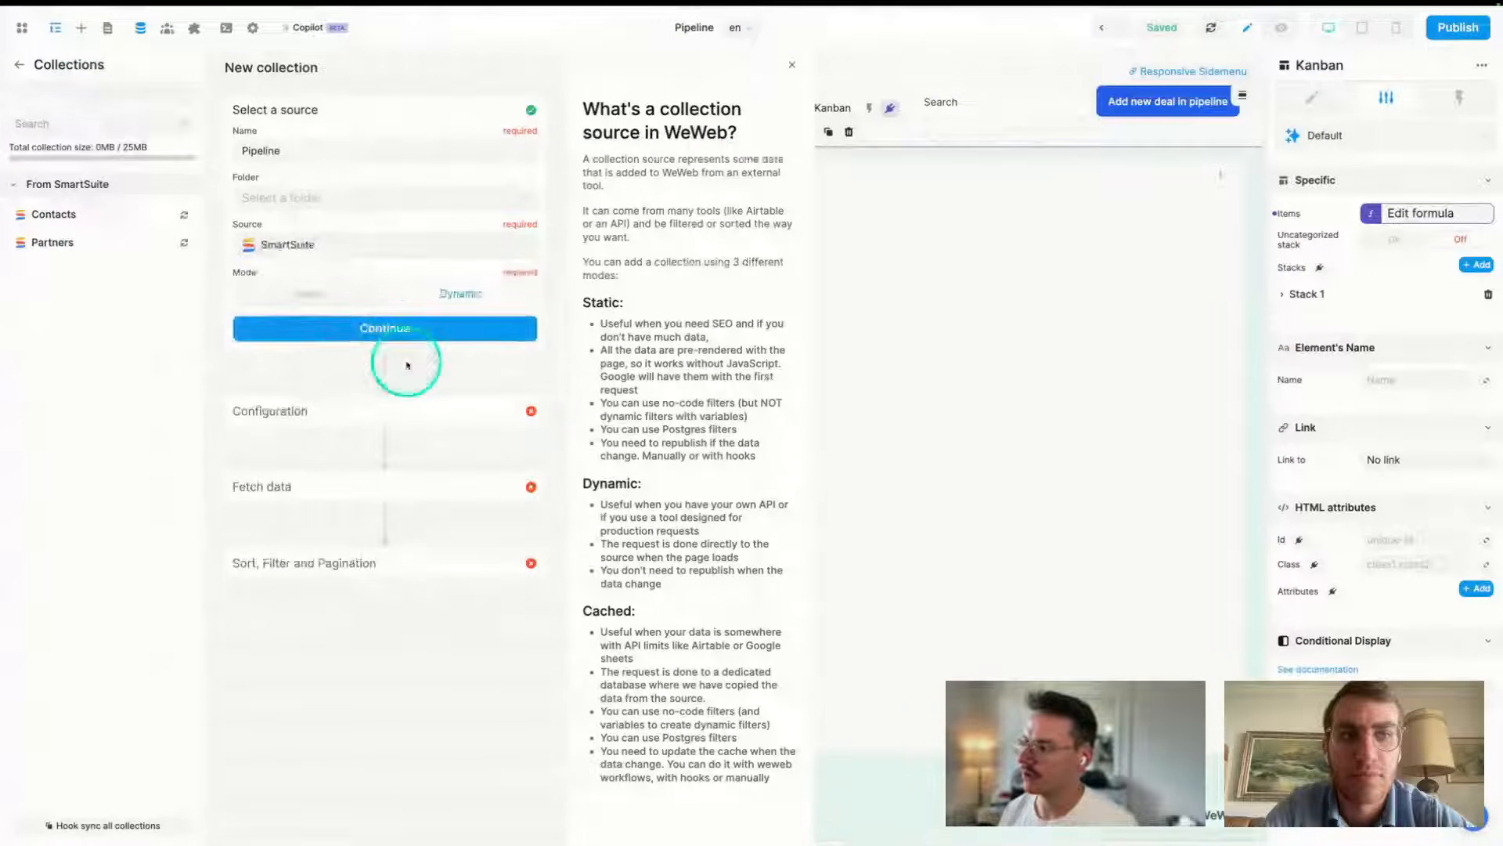
click(391, 332)
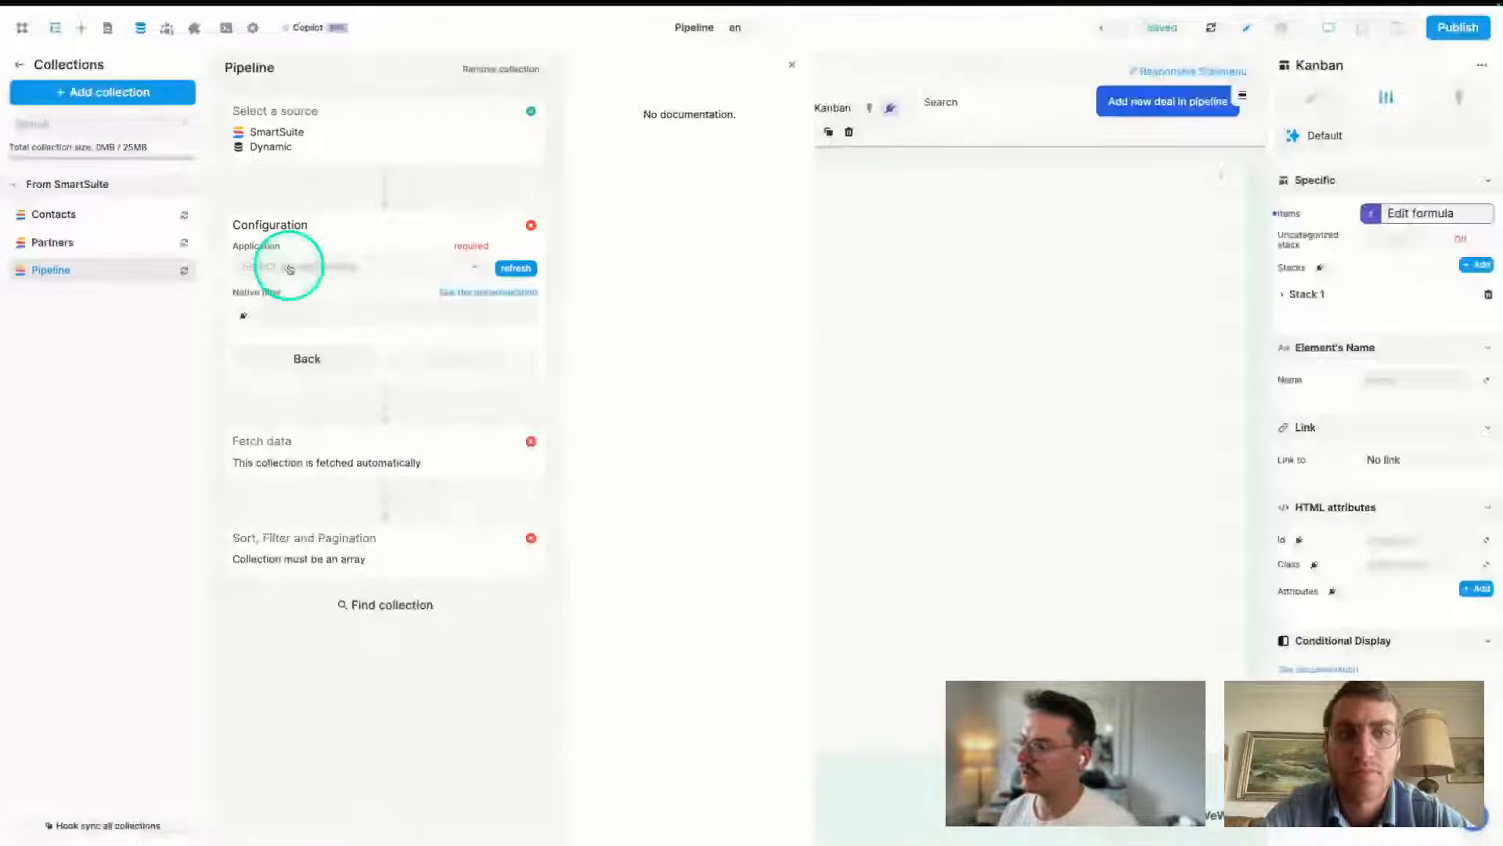
- Choose the Partner CRM / Pipeline table, fetch its data and inspect the first record
click(295, 272)
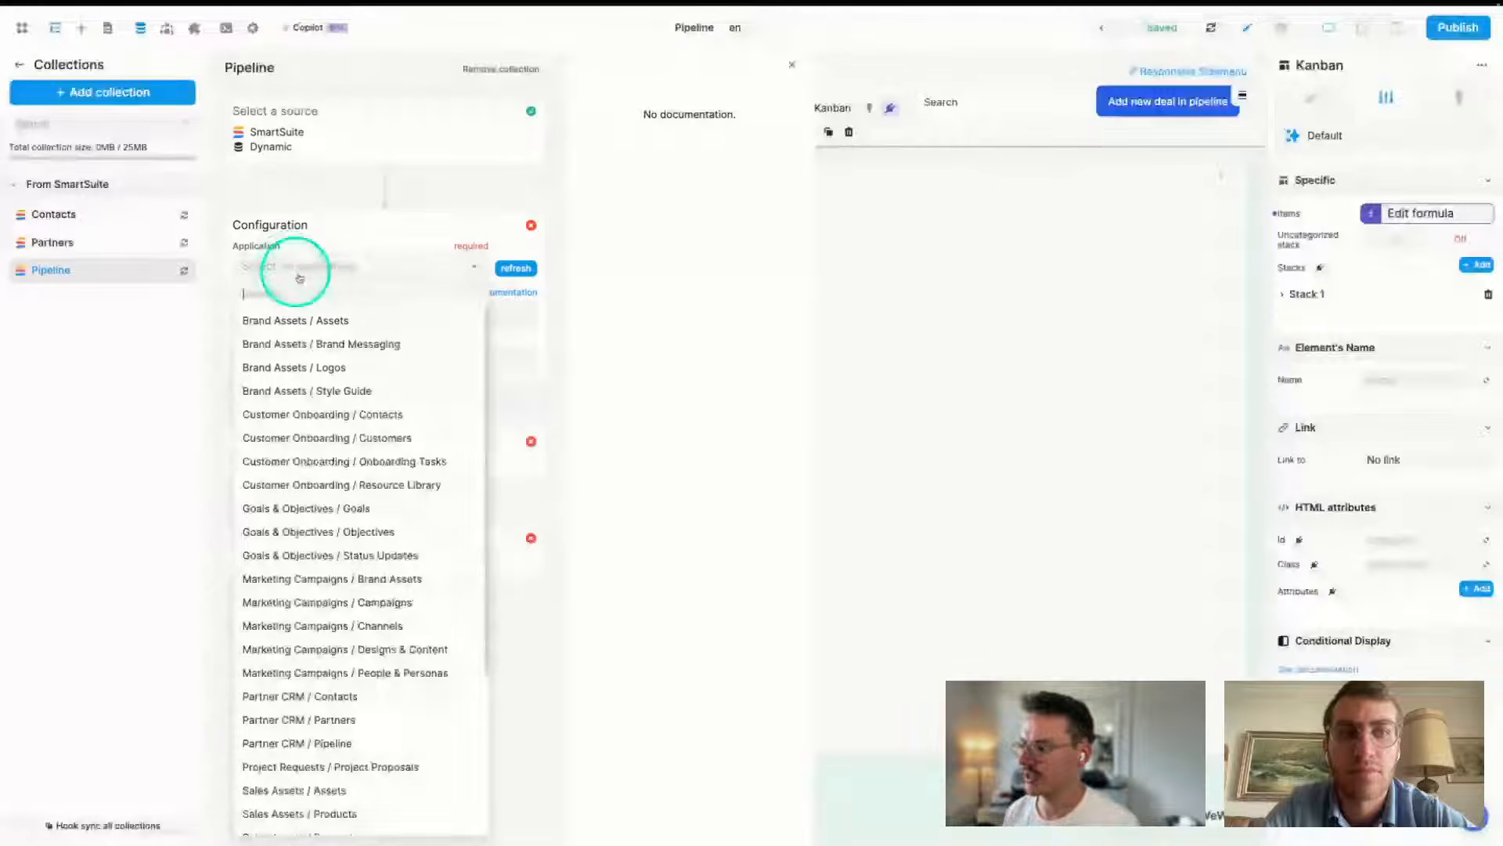
text(crm)
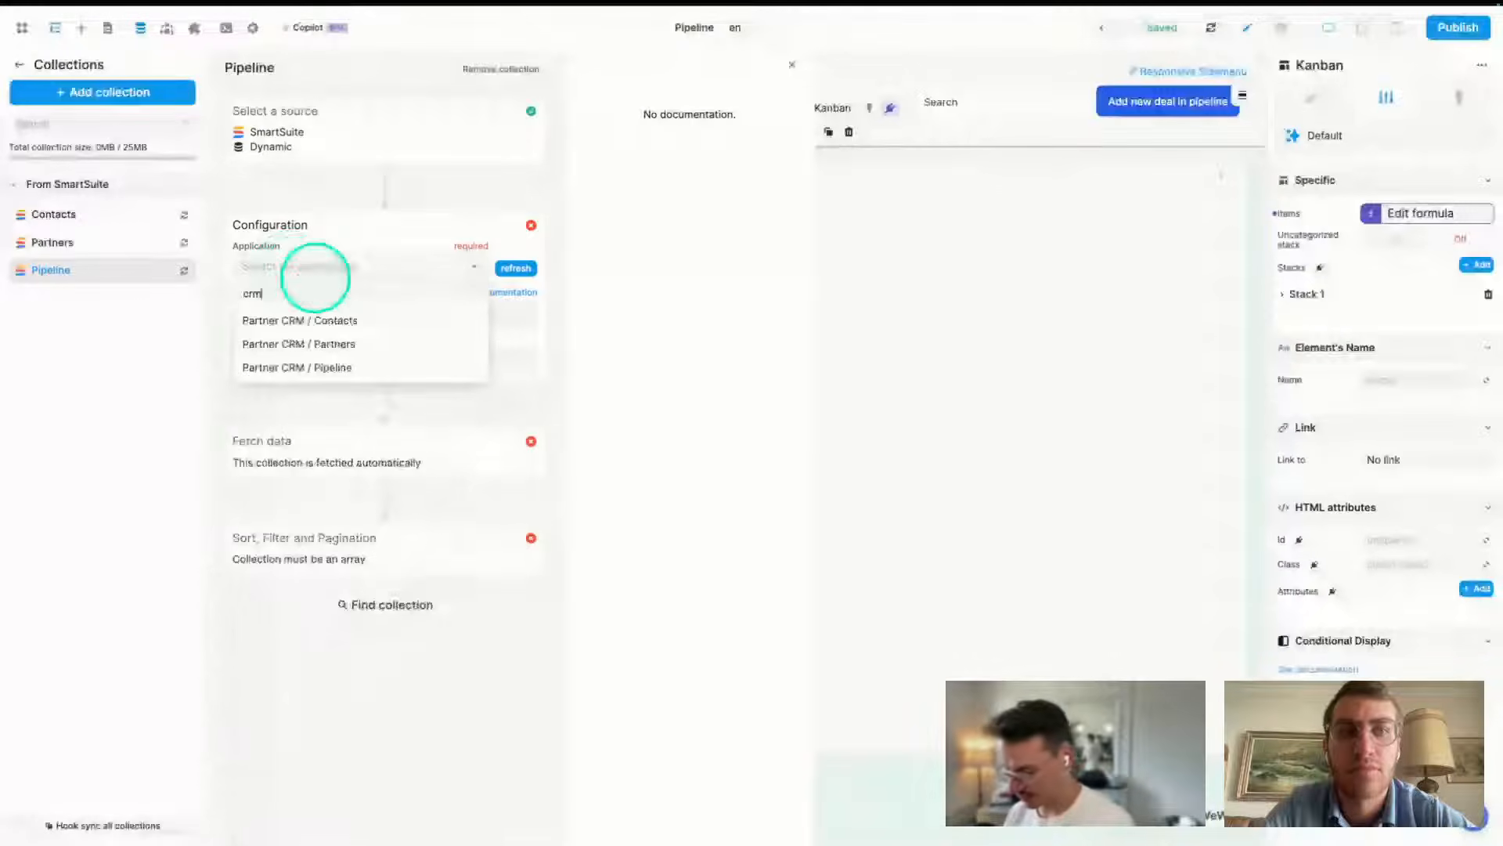
click(317, 369)
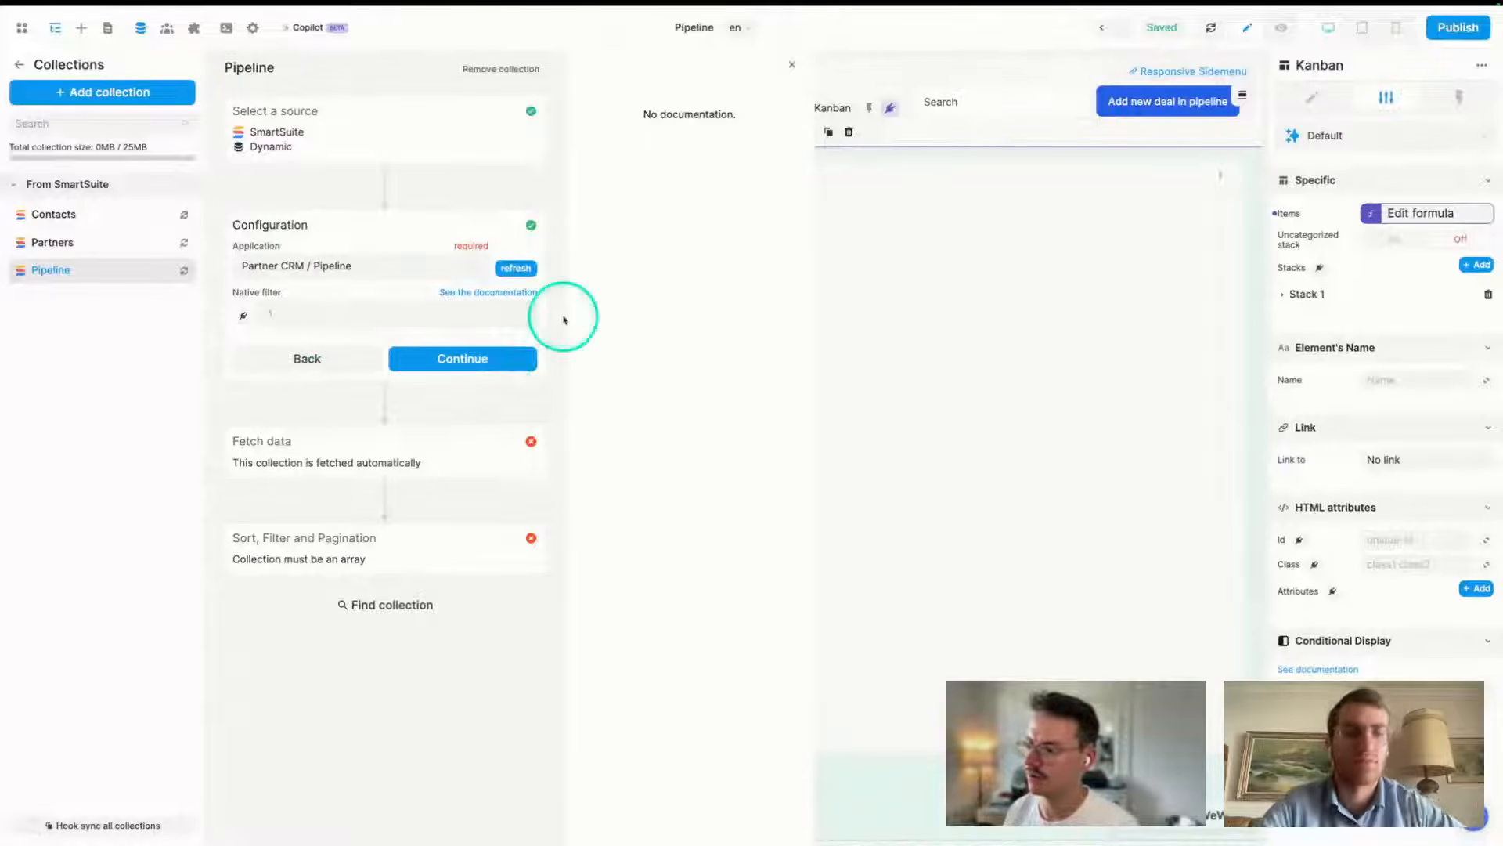
click(448, 368)
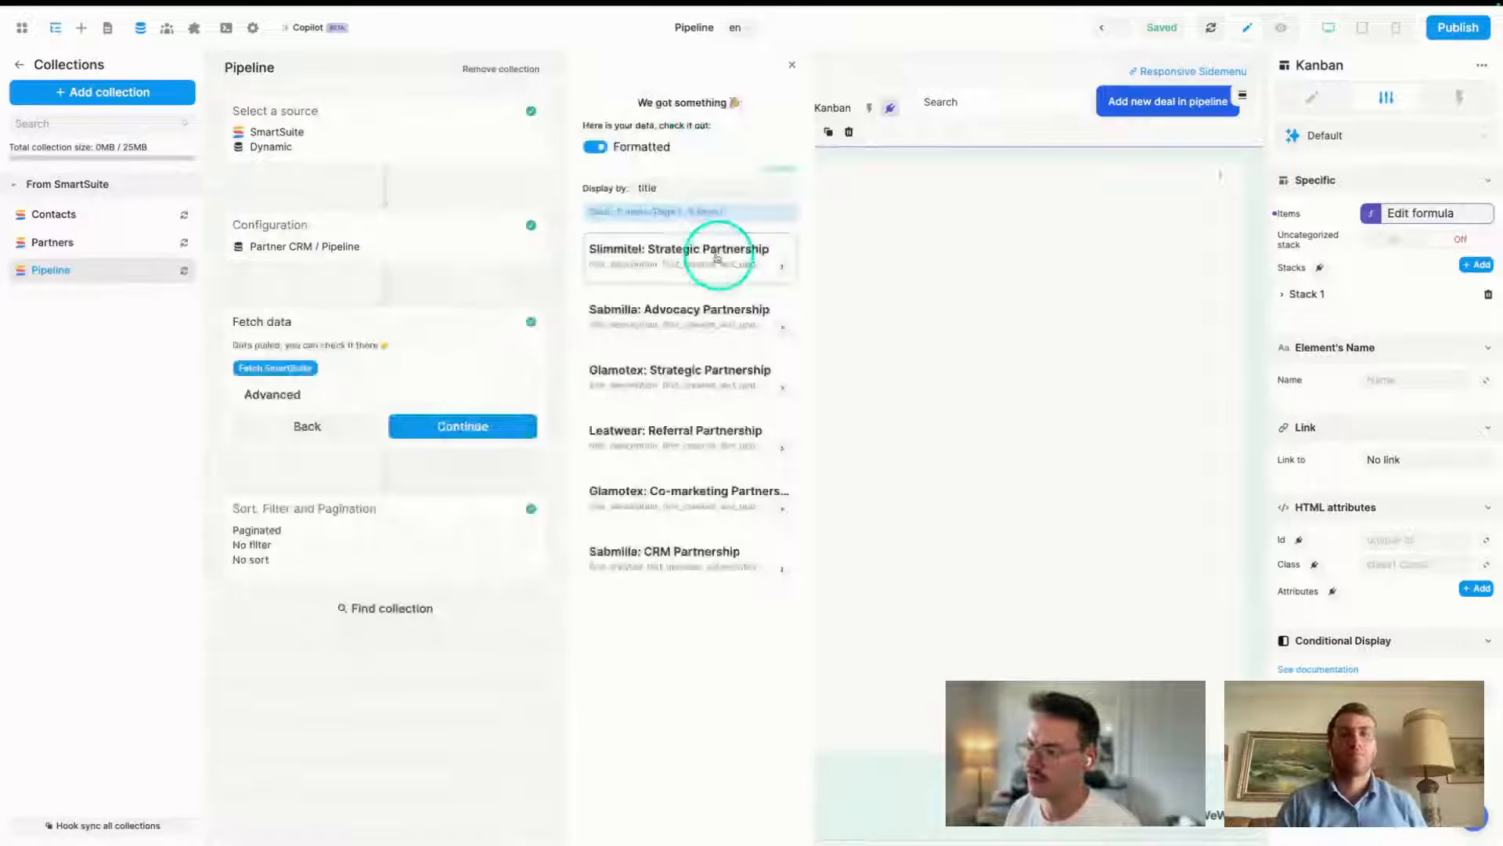
click(669, 267)
scroll(690, 464, down, 3)
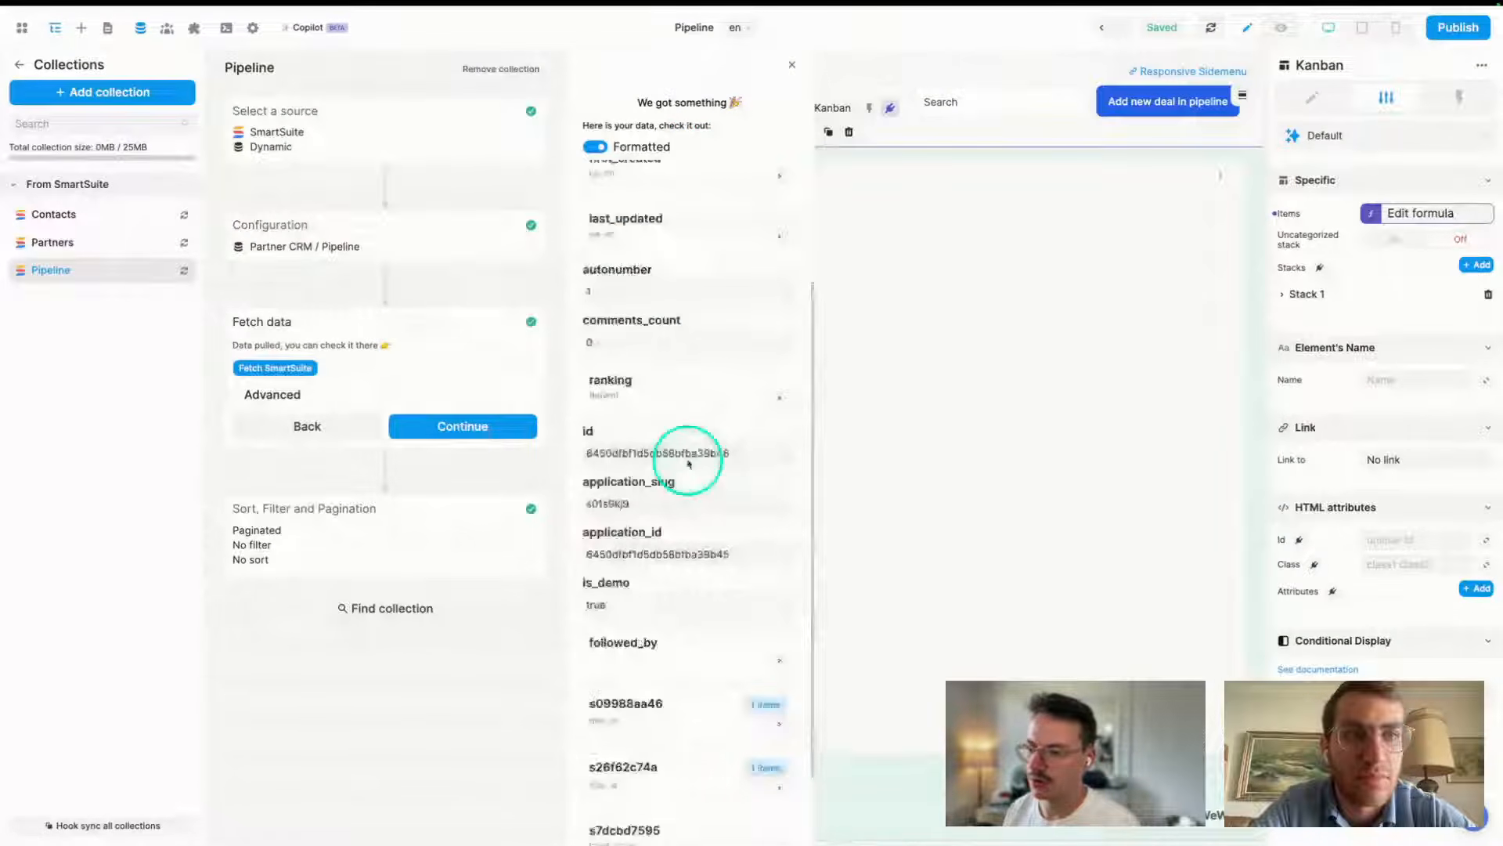
scroll(685, 485, up, 3)
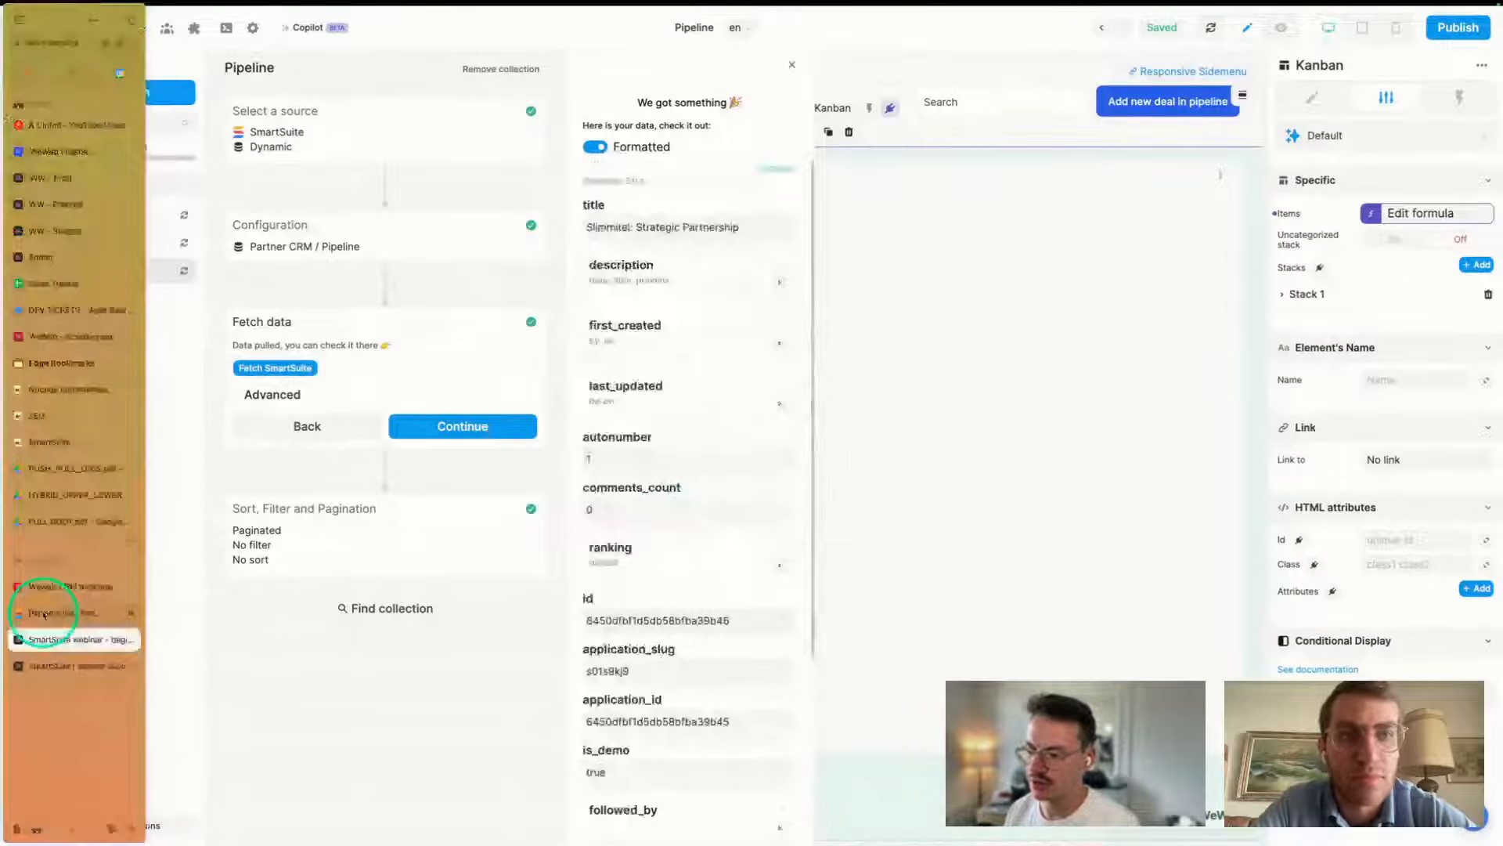
- Check the Leatwear deal's status in SmartSuite's pipeline table, then continue the collection setup
click(43, 613)
click(788, 264)
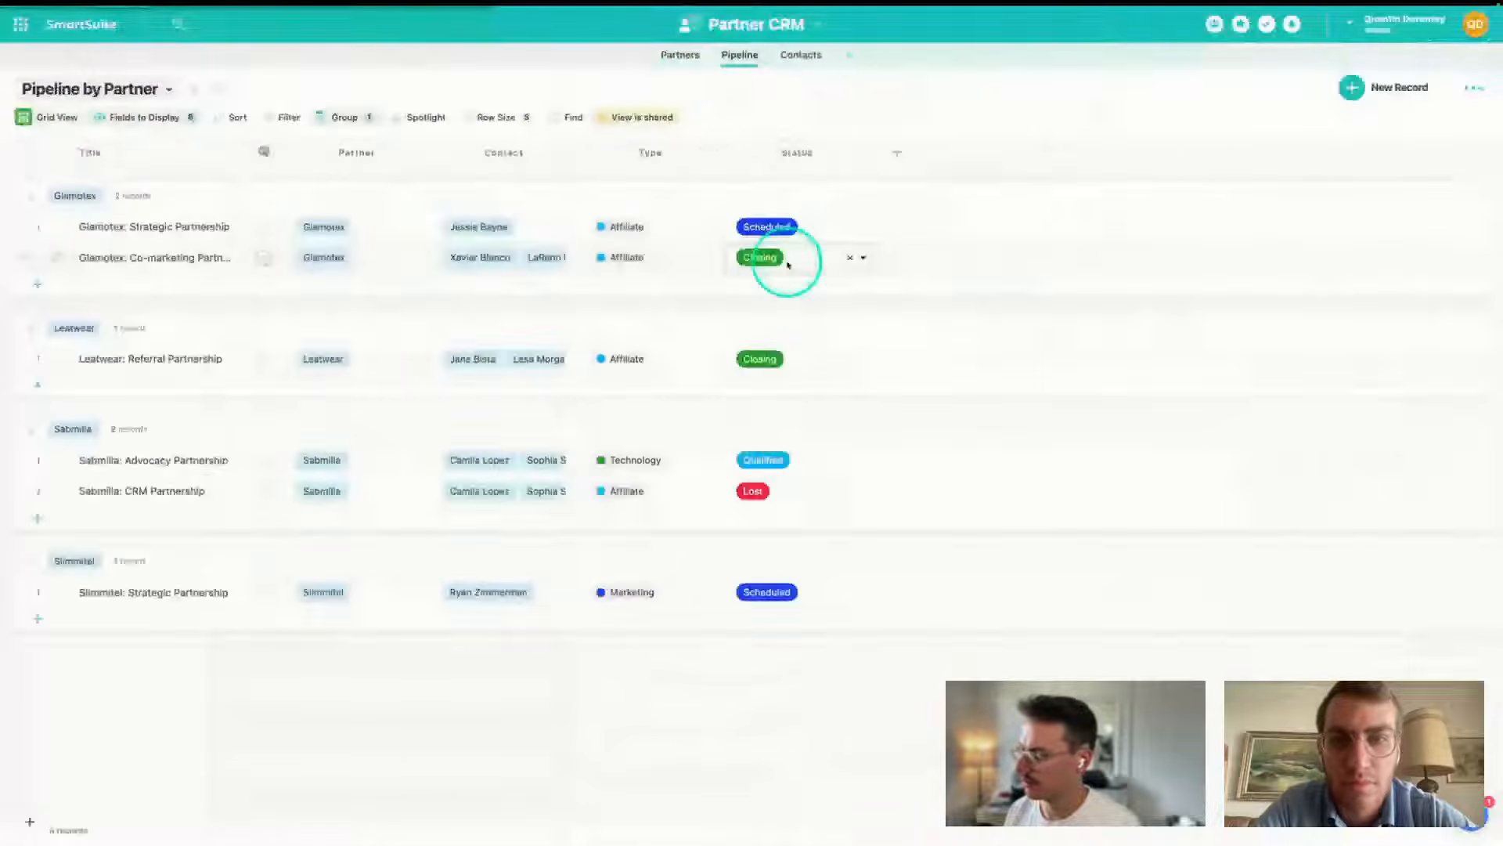
click(862, 350)
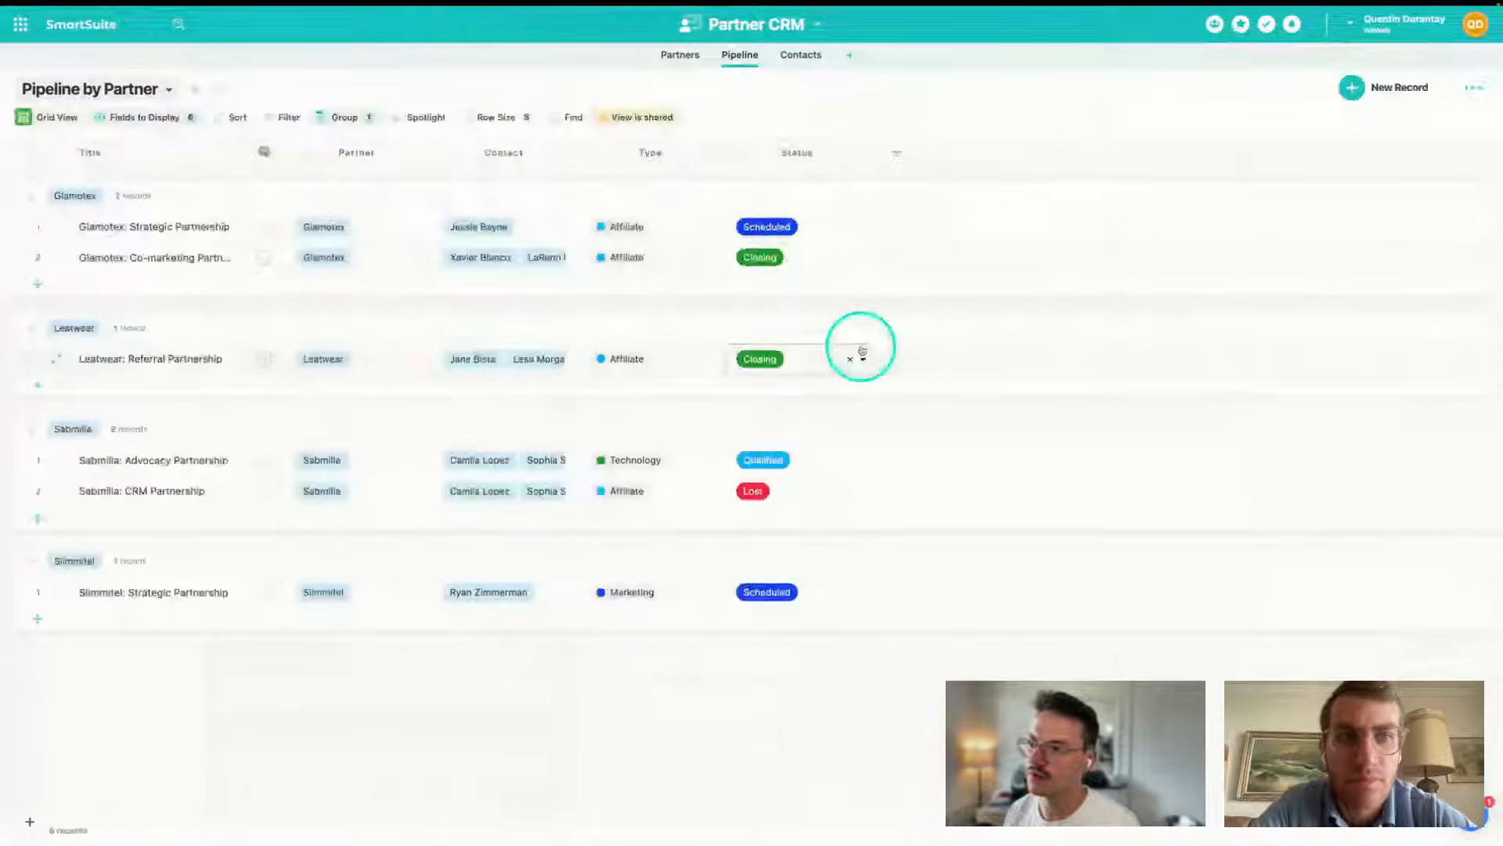
mouse_move(53, 603)
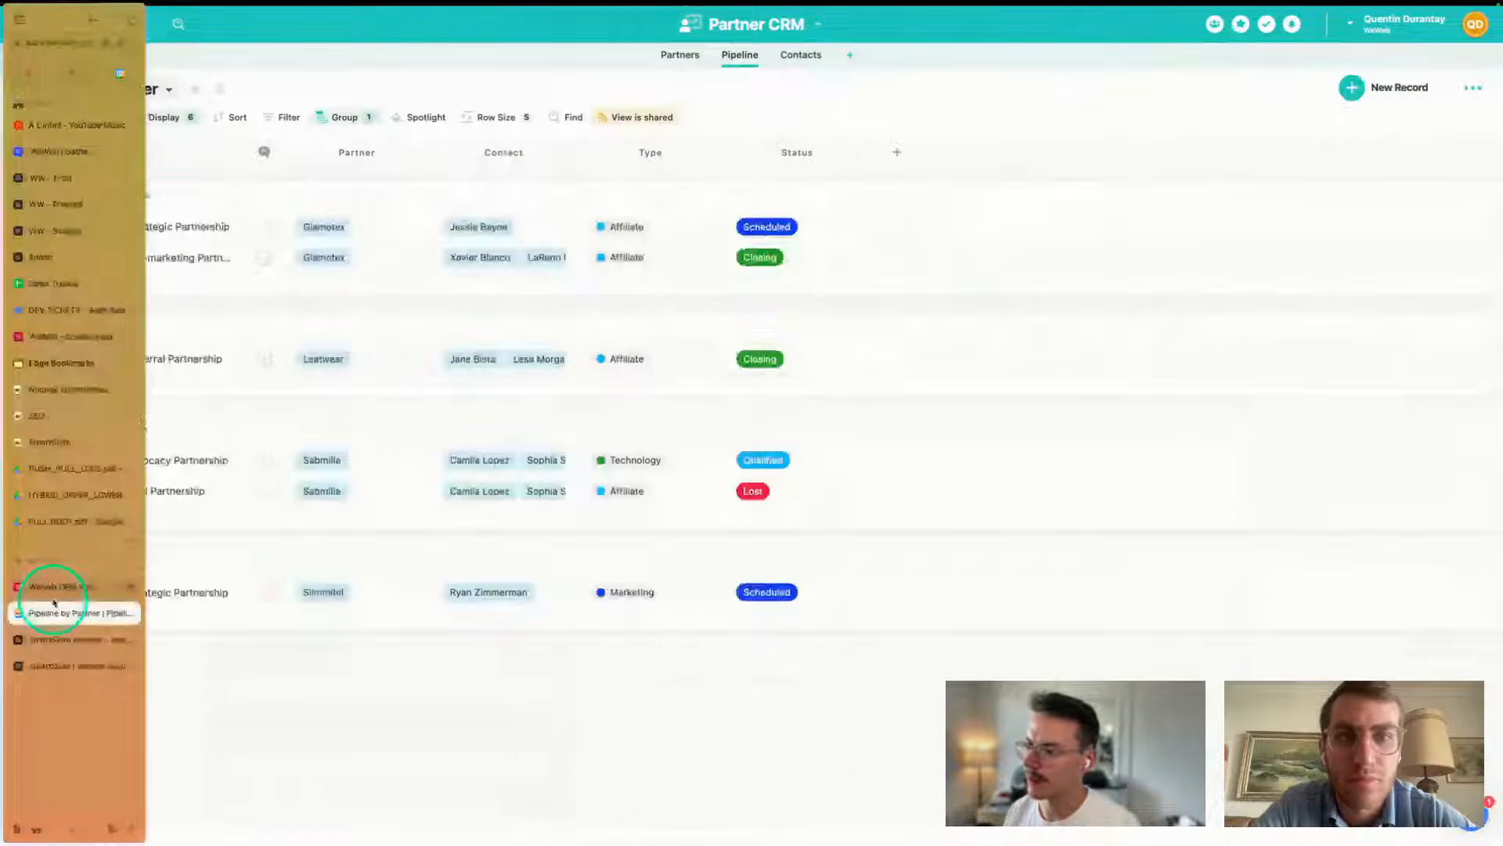
click(53, 588)
click(439, 426)
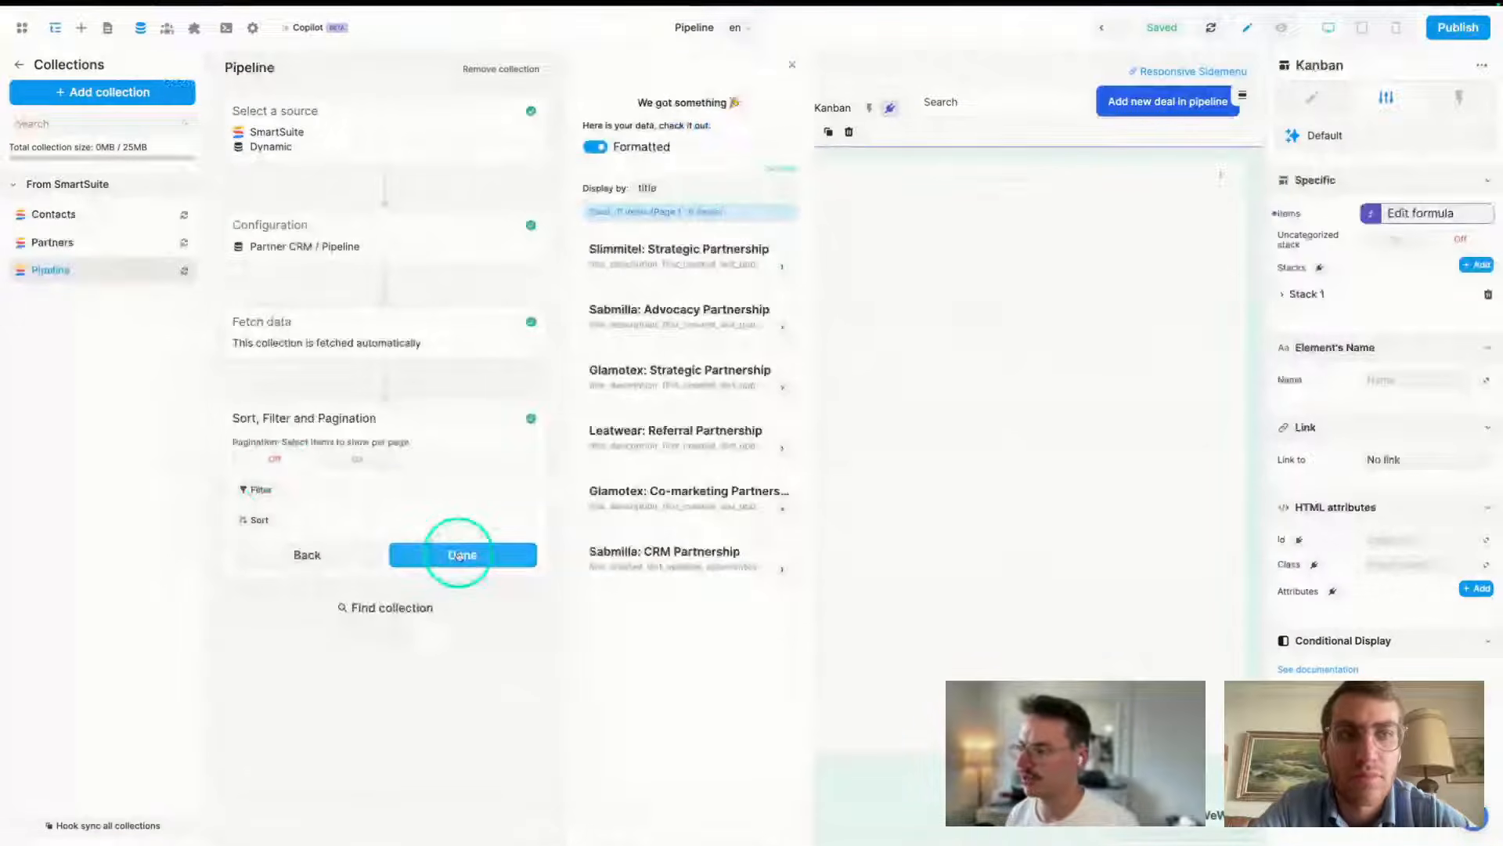
- Save the Pipeline collection, let its data fetch, and return to the Pipeline page's Kanban settings
click(460, 554)
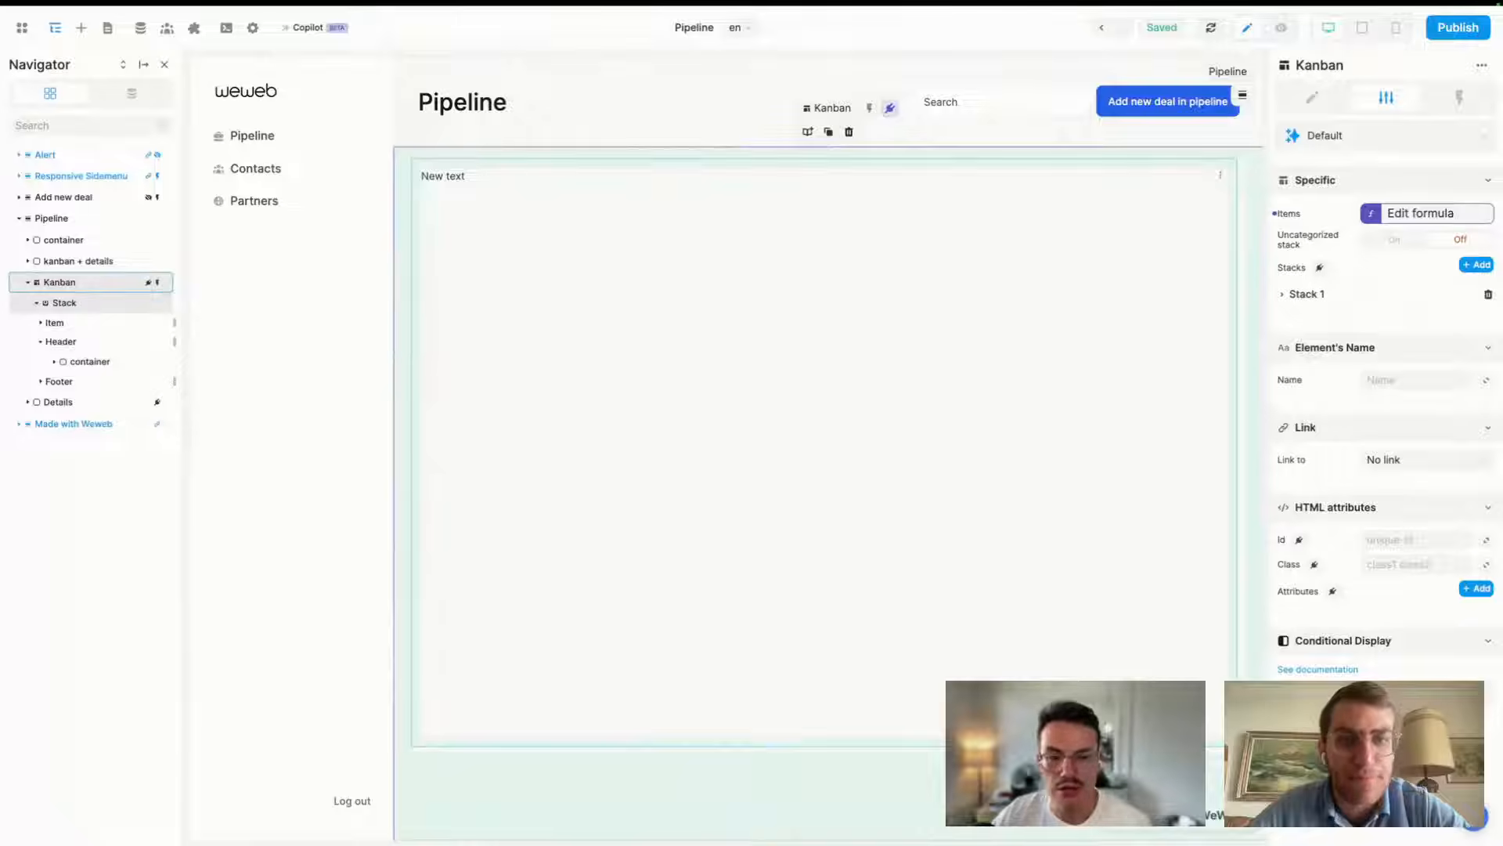
click(997, 583)
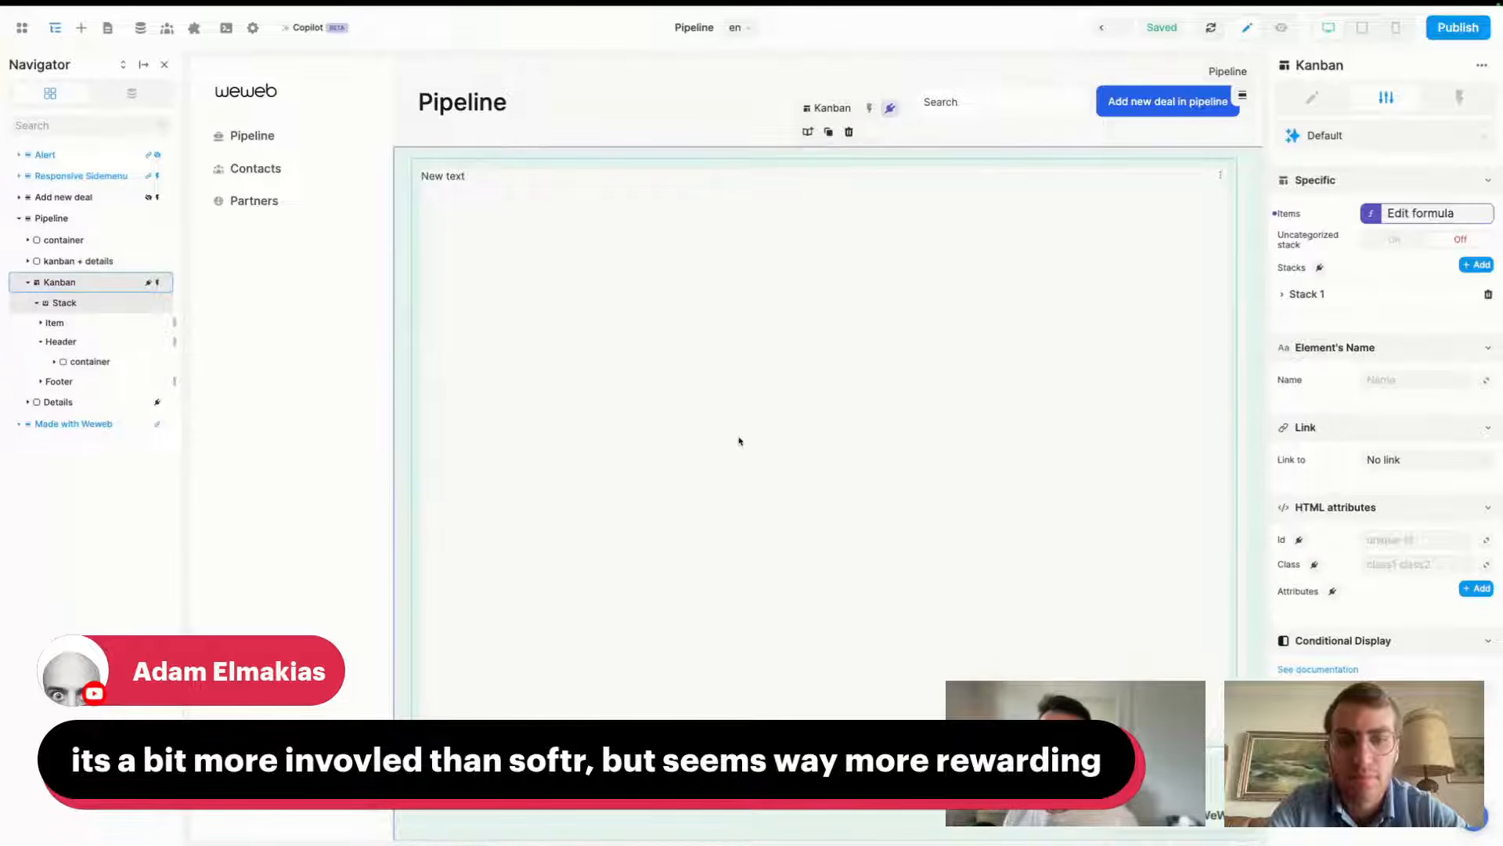
click(740, 165)
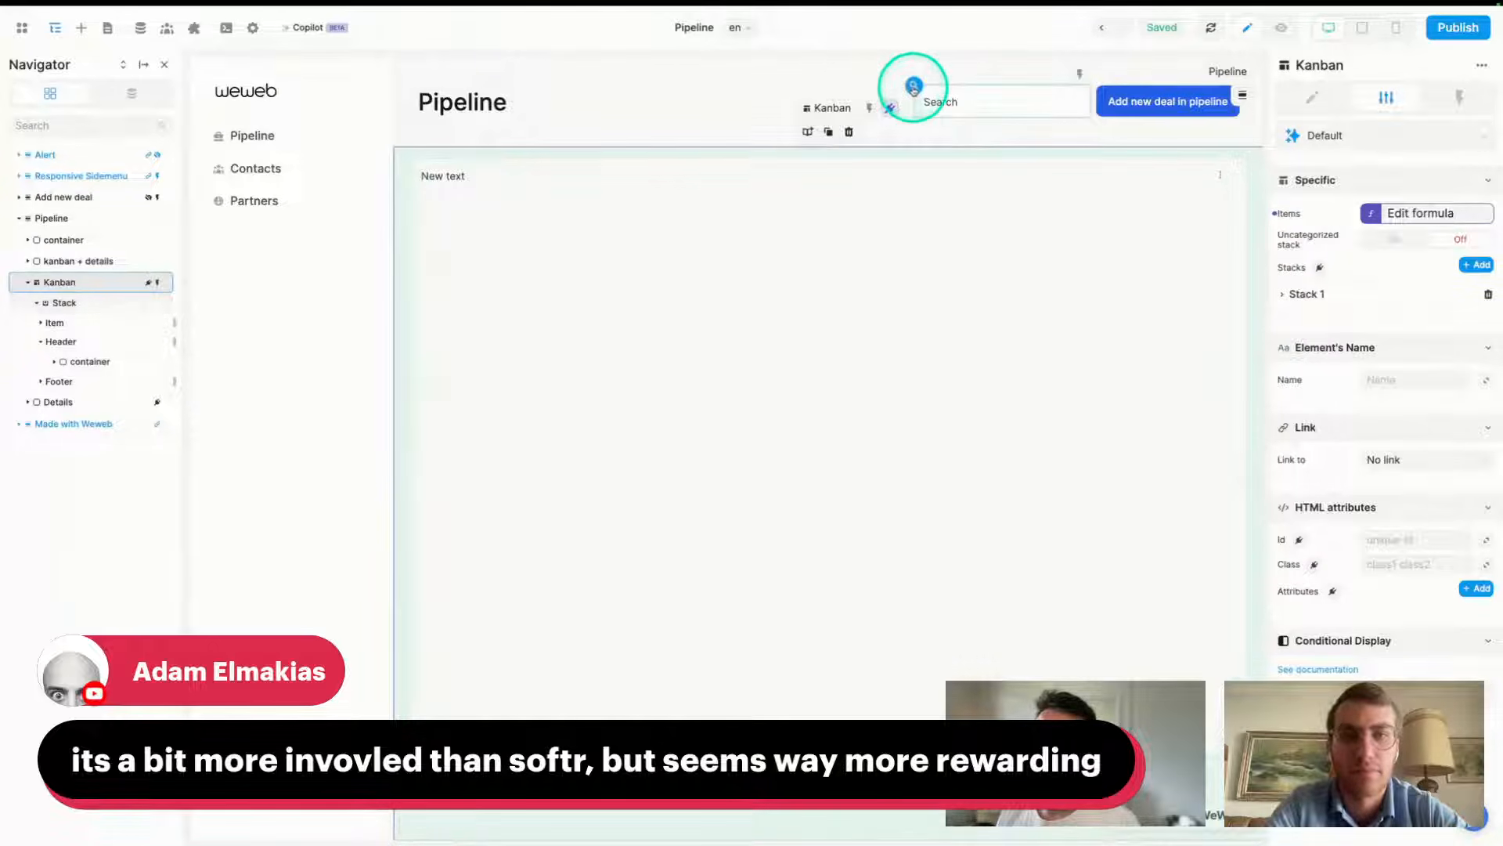
click(913, 88)
click(1100, 88)
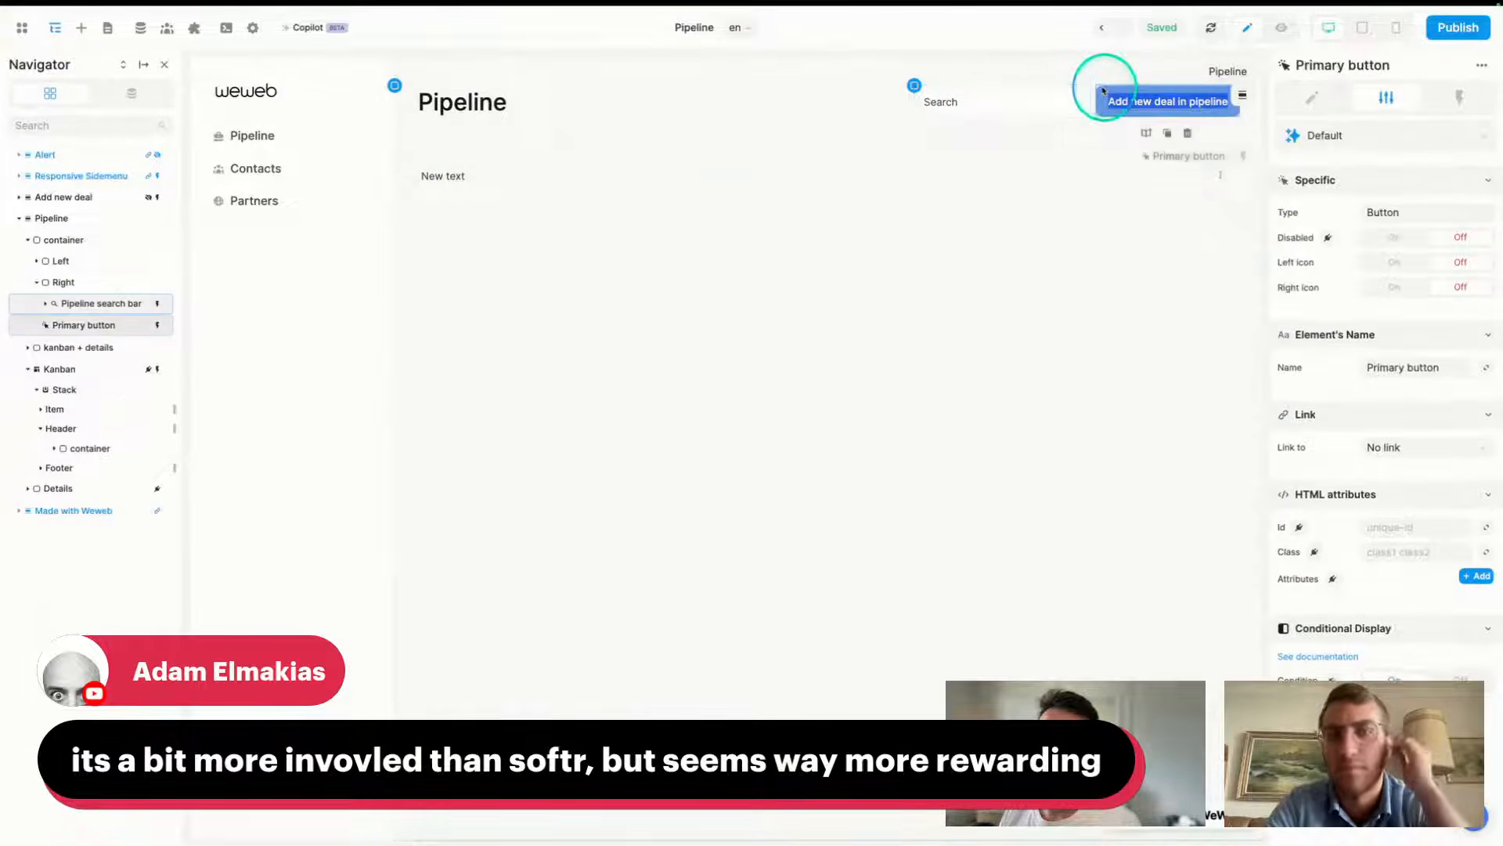
click(423, 101)
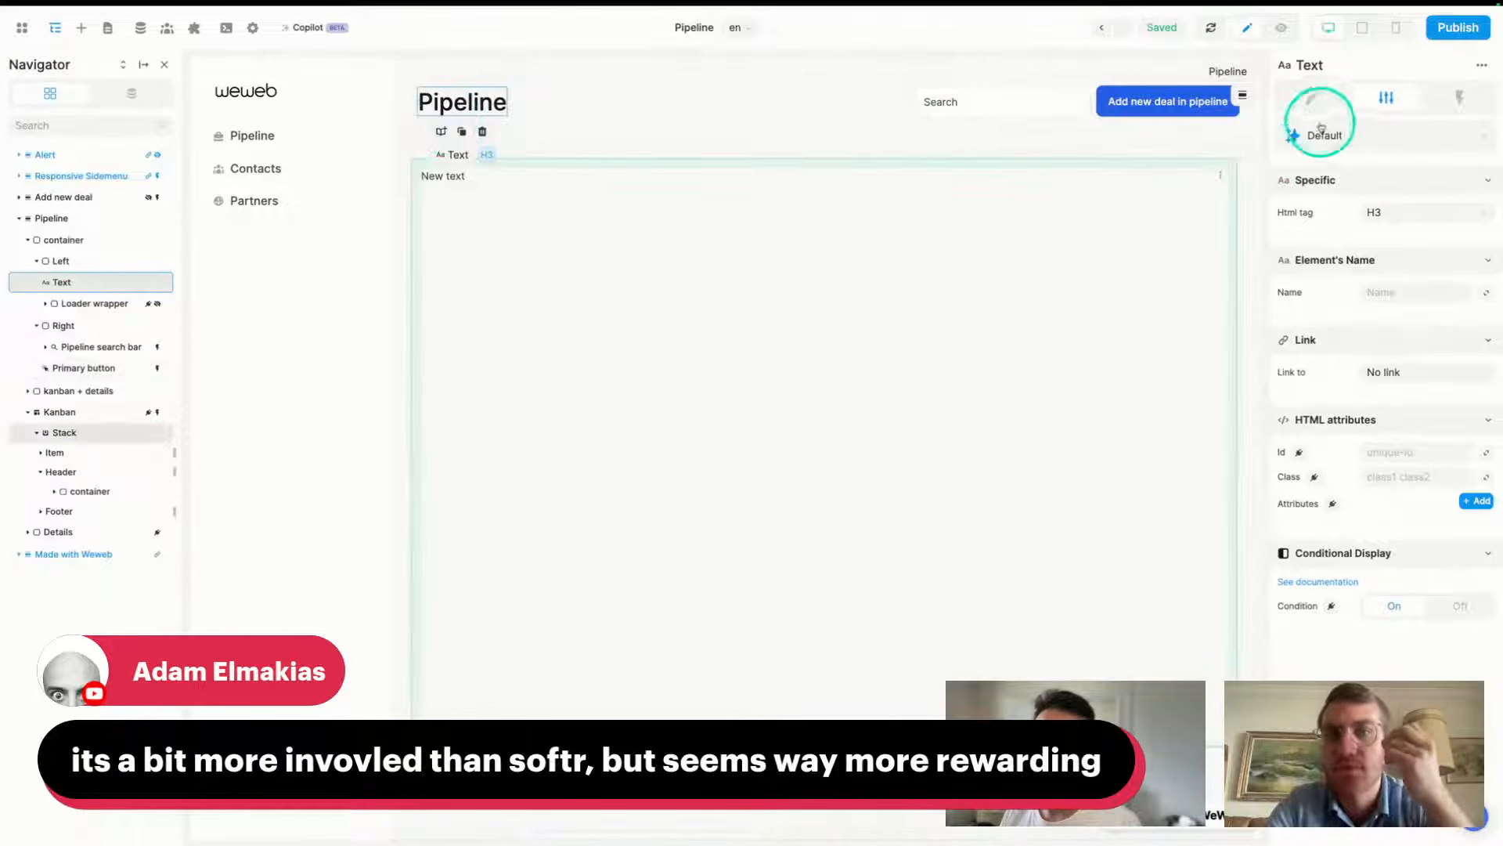
click(1314, 96)
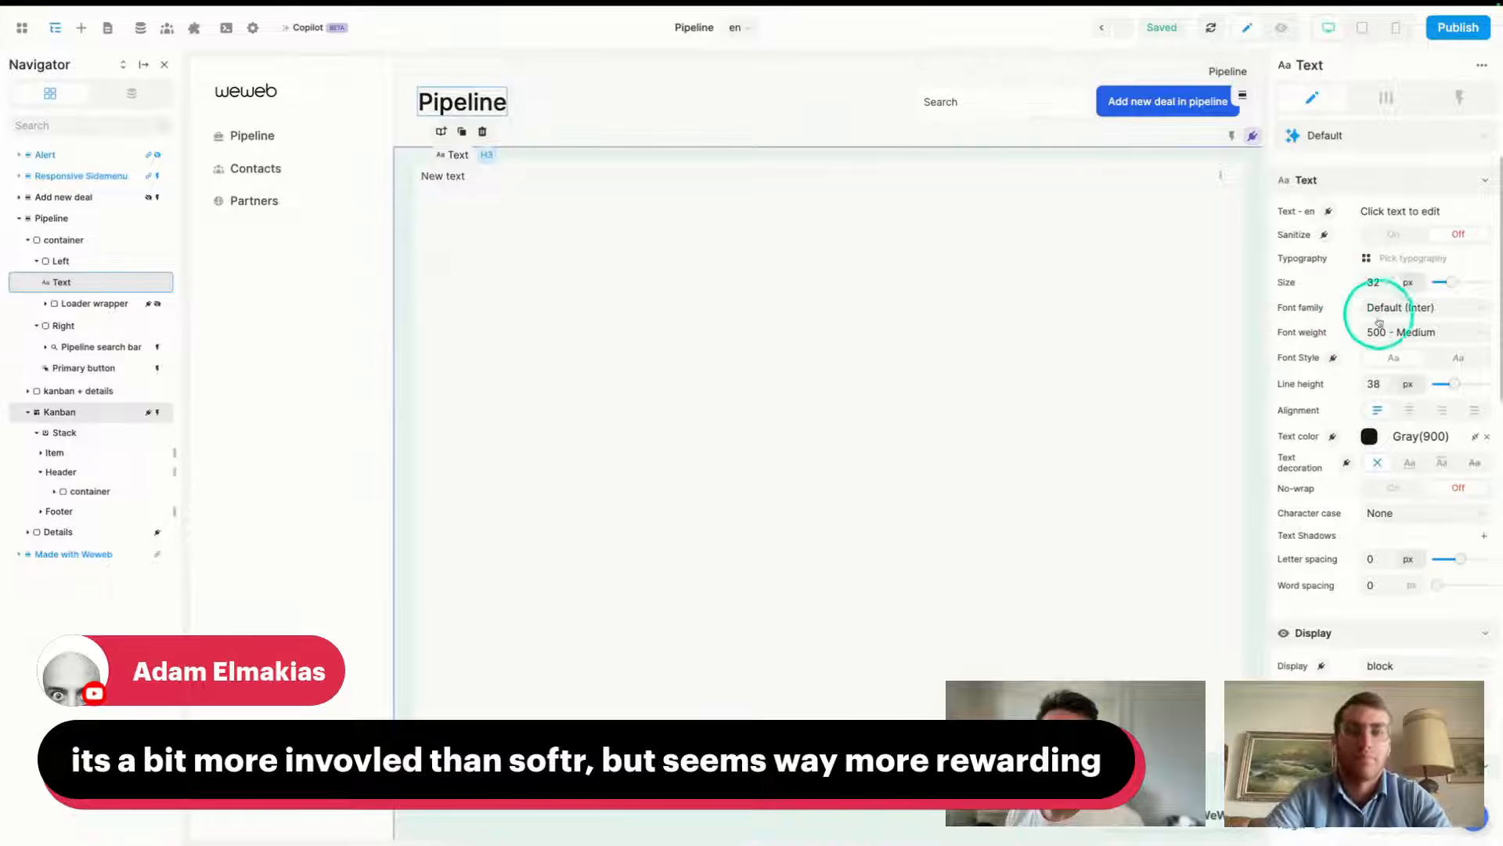
scroll(1386, 391, down, 10)
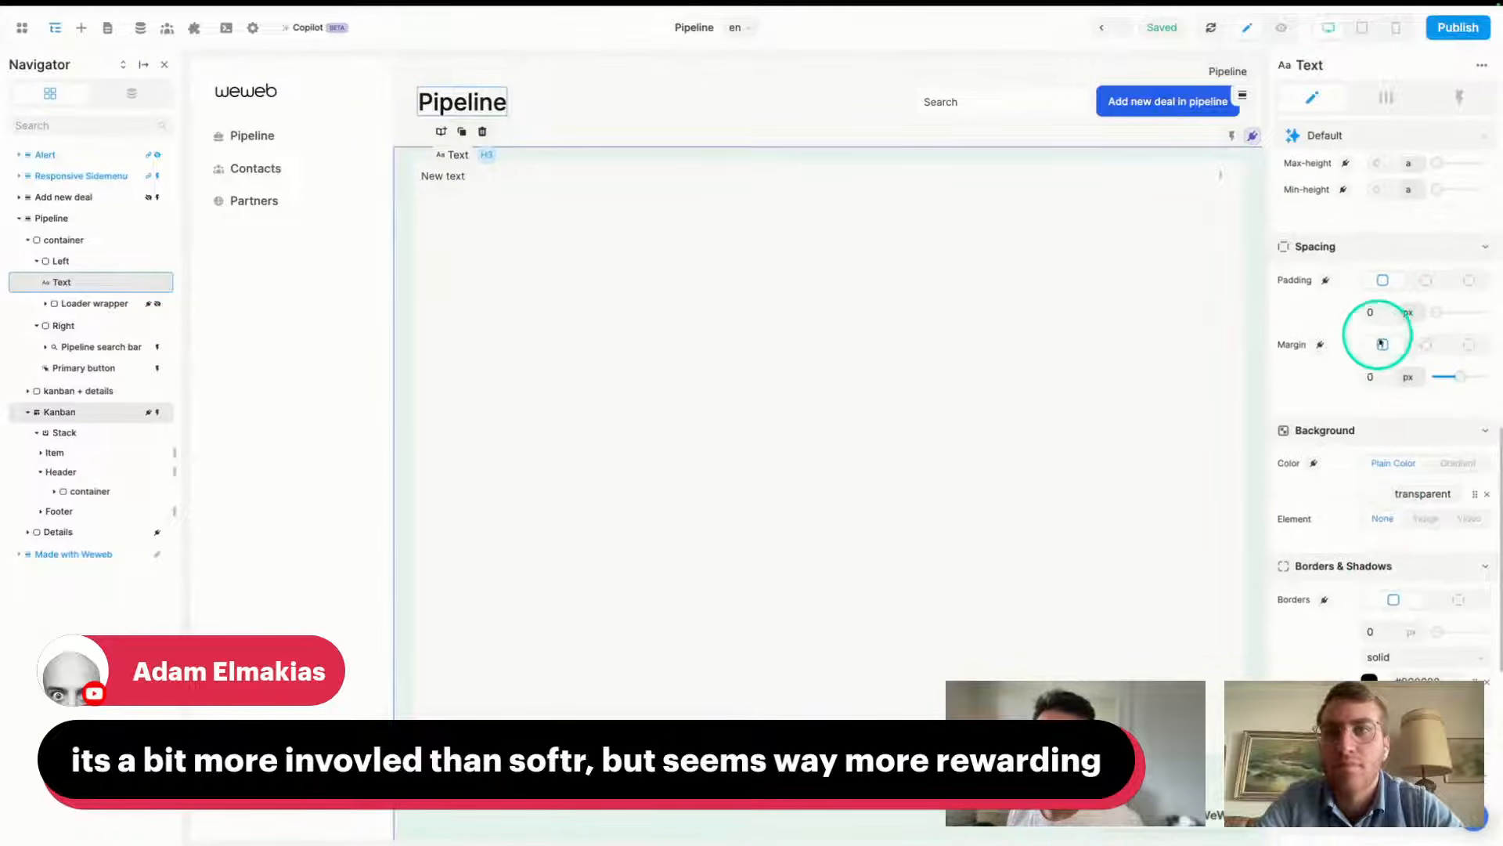
scroll(1382, 332, down, 2)
scroll(1372, 540, down, 10)
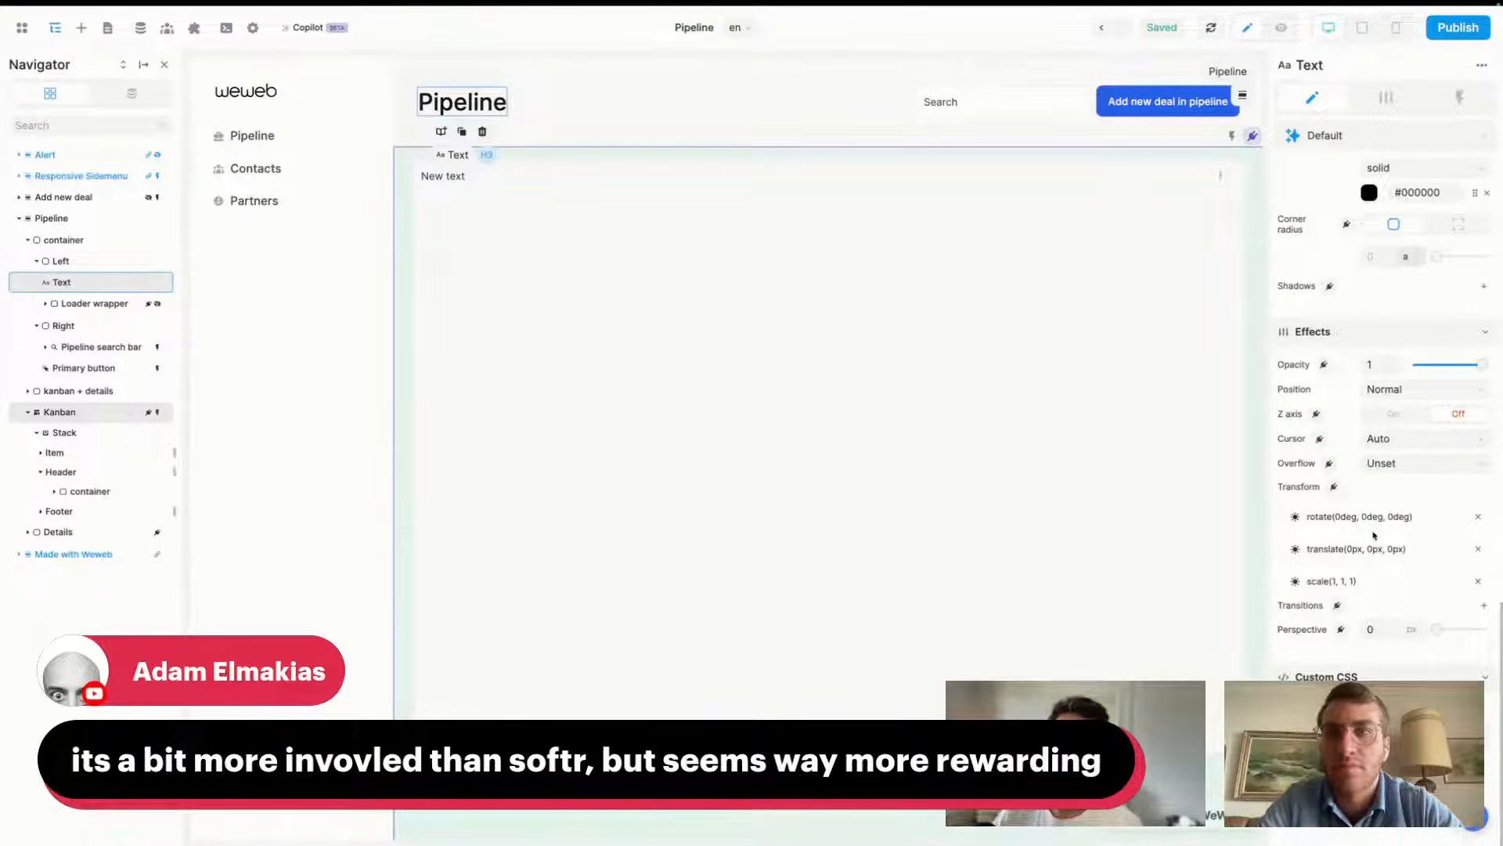
scroll(1373, 534, up, 20)
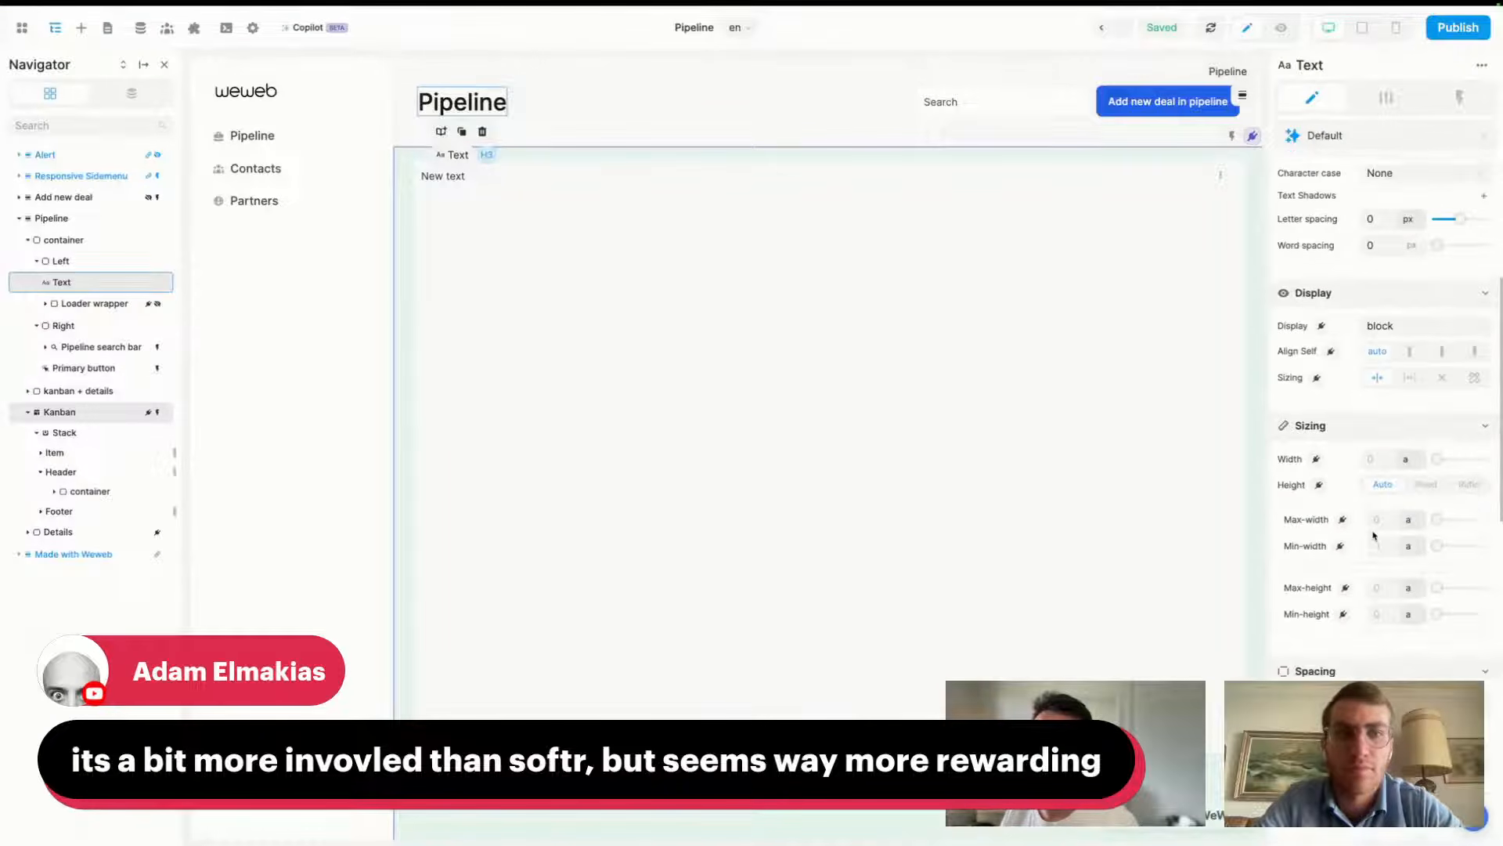
scroll(1373, 535, up, 5)
click(371, 94)
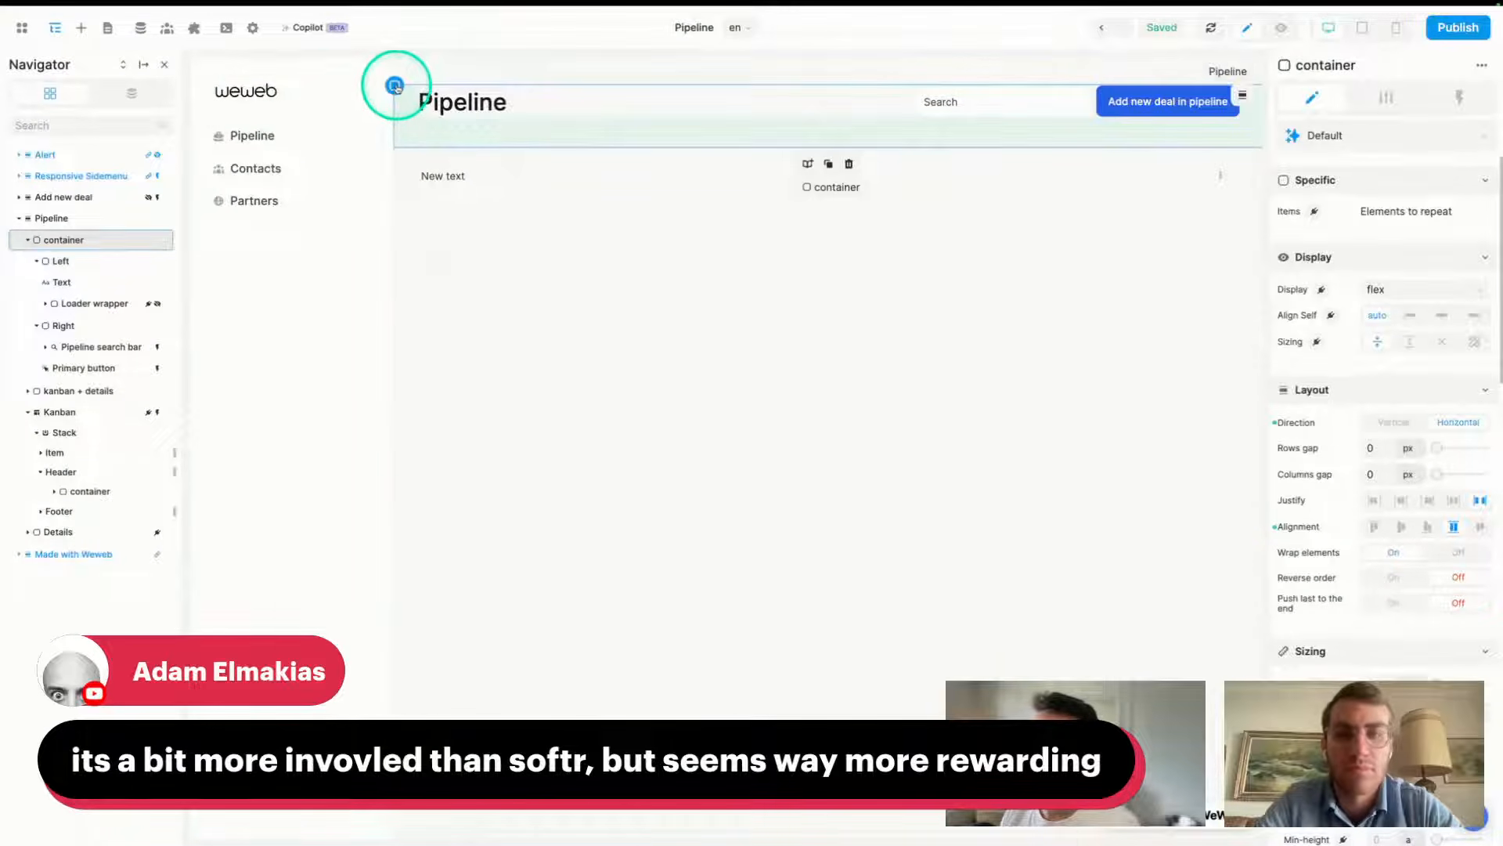
click(196, 74)
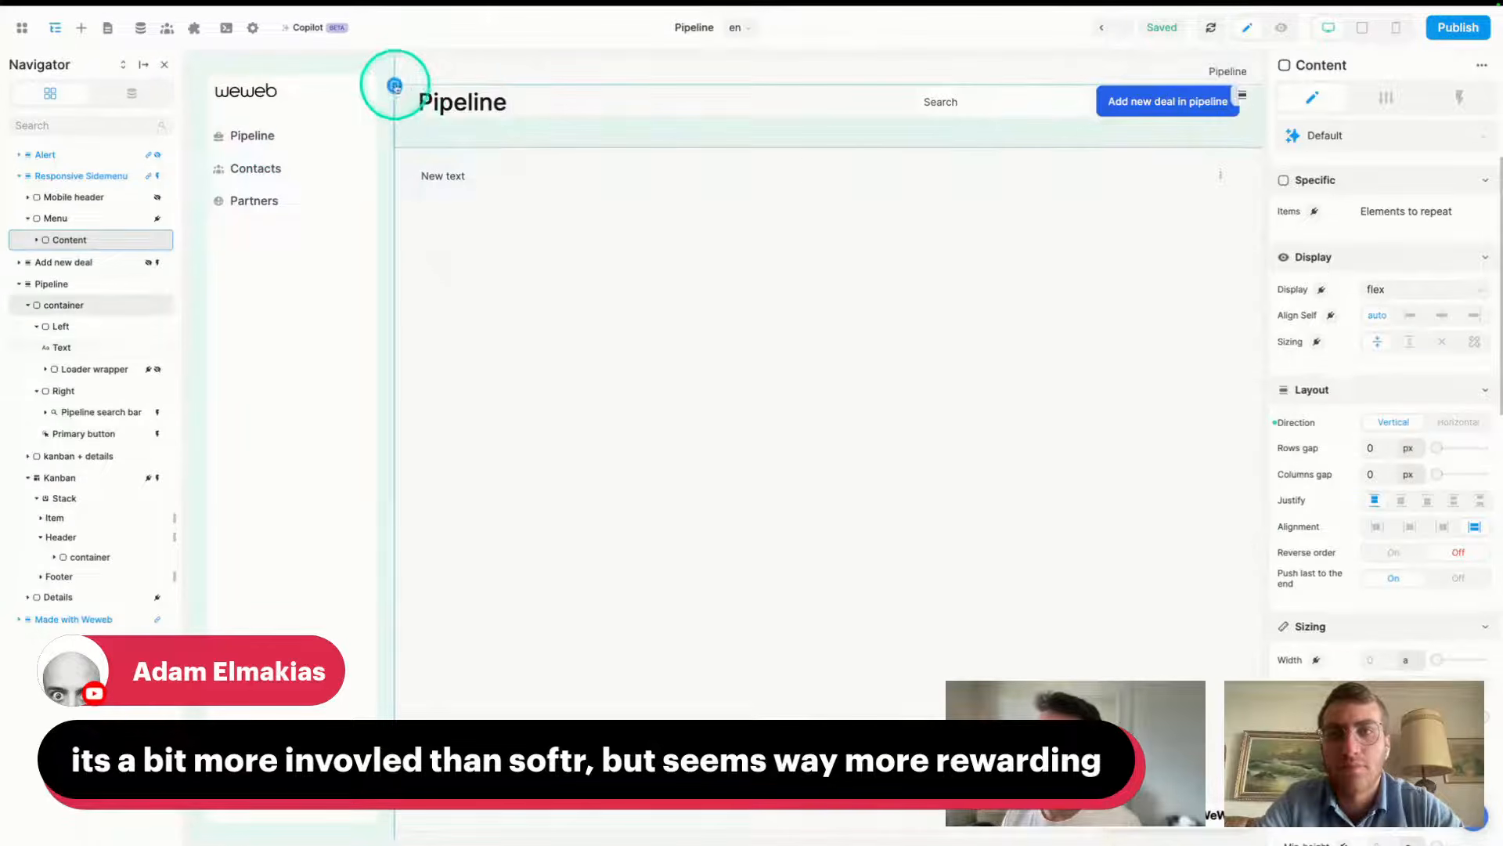
click(404, 92)
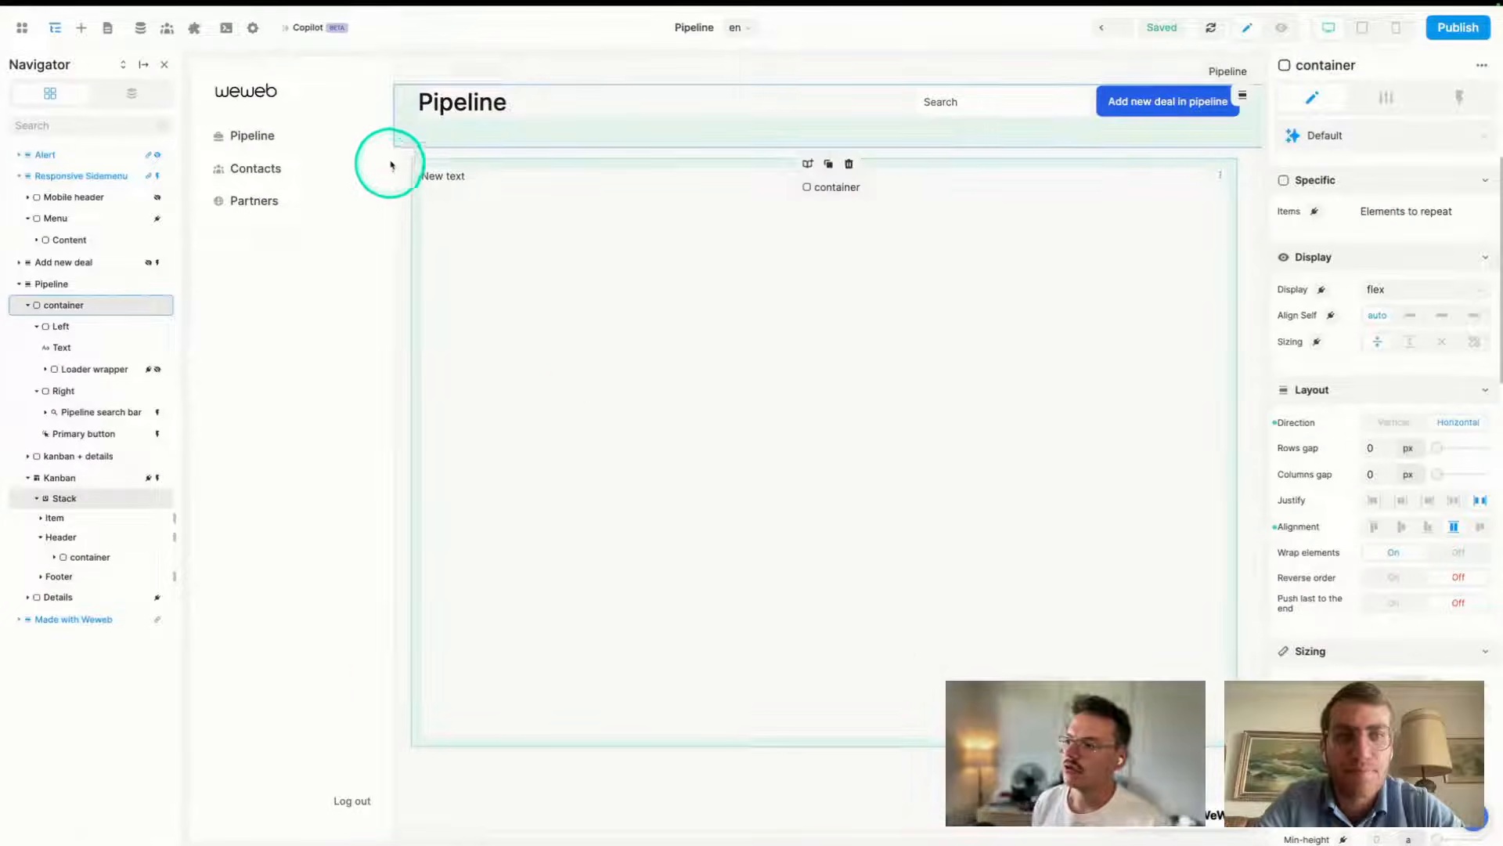
- Look over the SmartSuite plugin configuration and the data collections, then return to the page
click(194, 29)
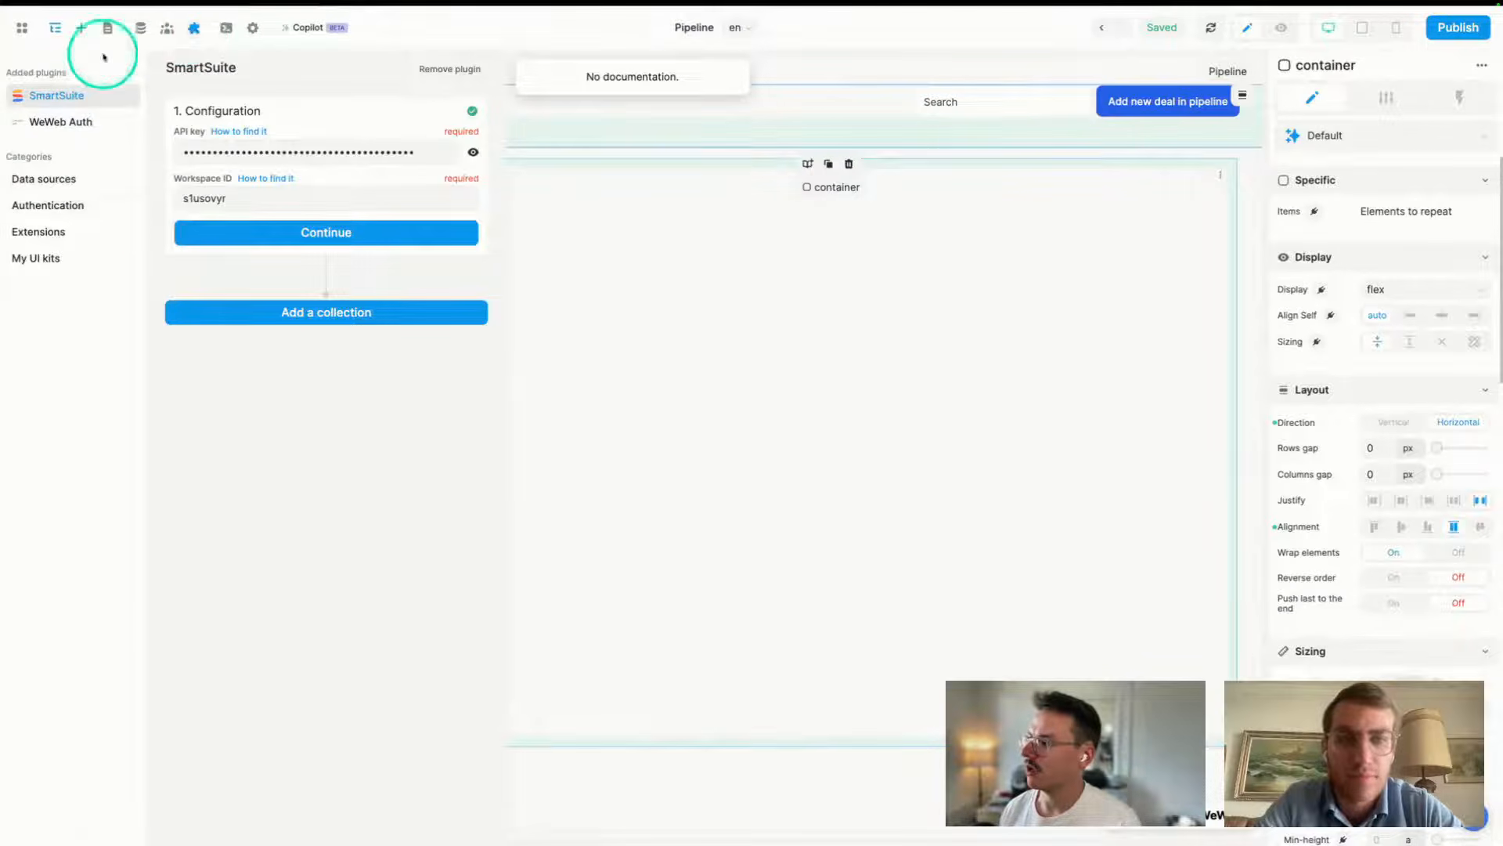
click(140, 29)
click(942, 422)
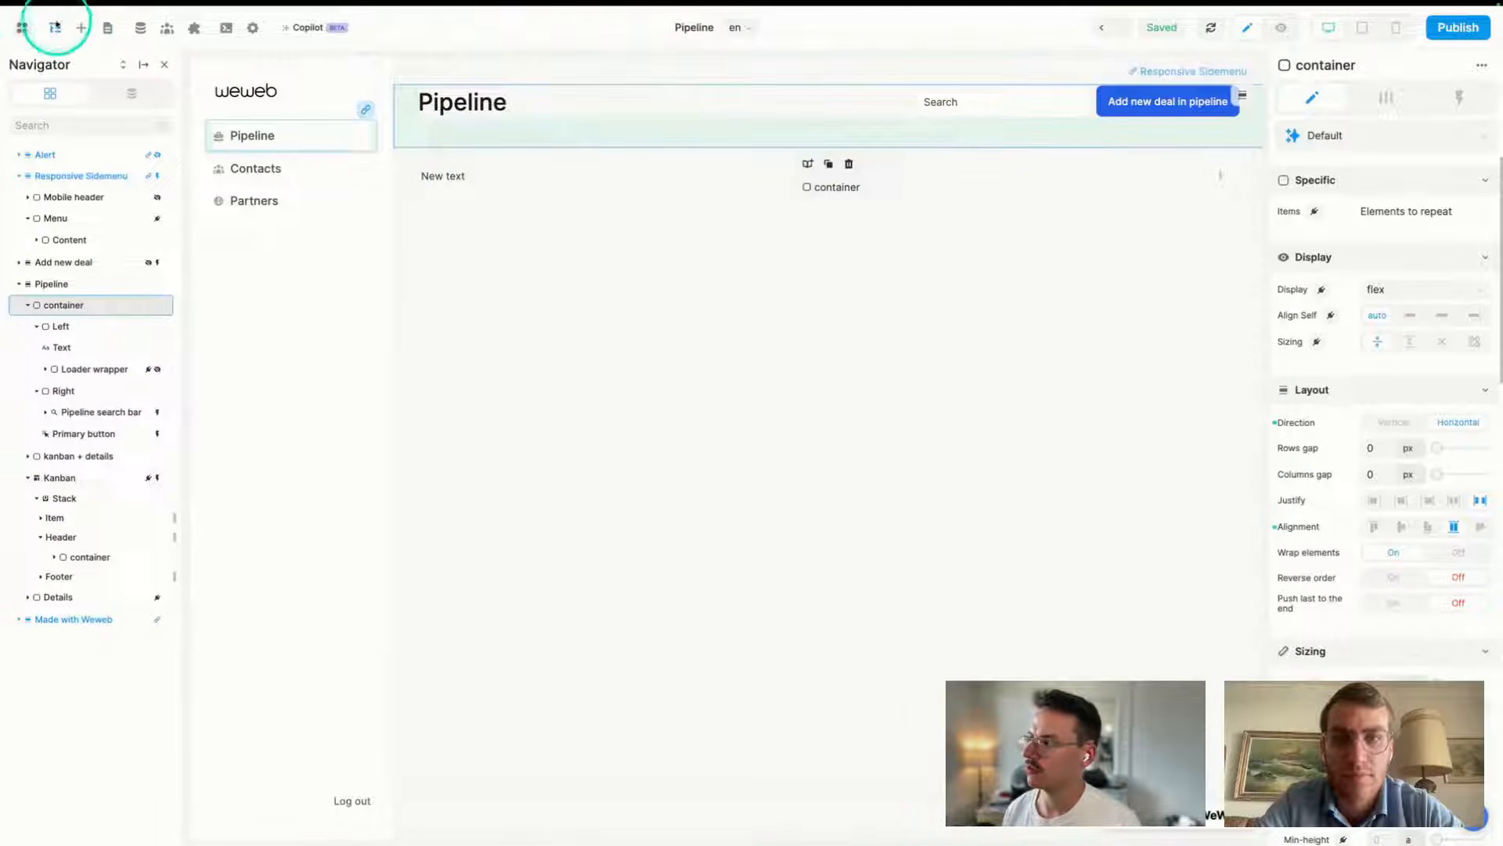
- Search the element library for 'kanban' and drag the Kanban component under the page header
click(82, 29)
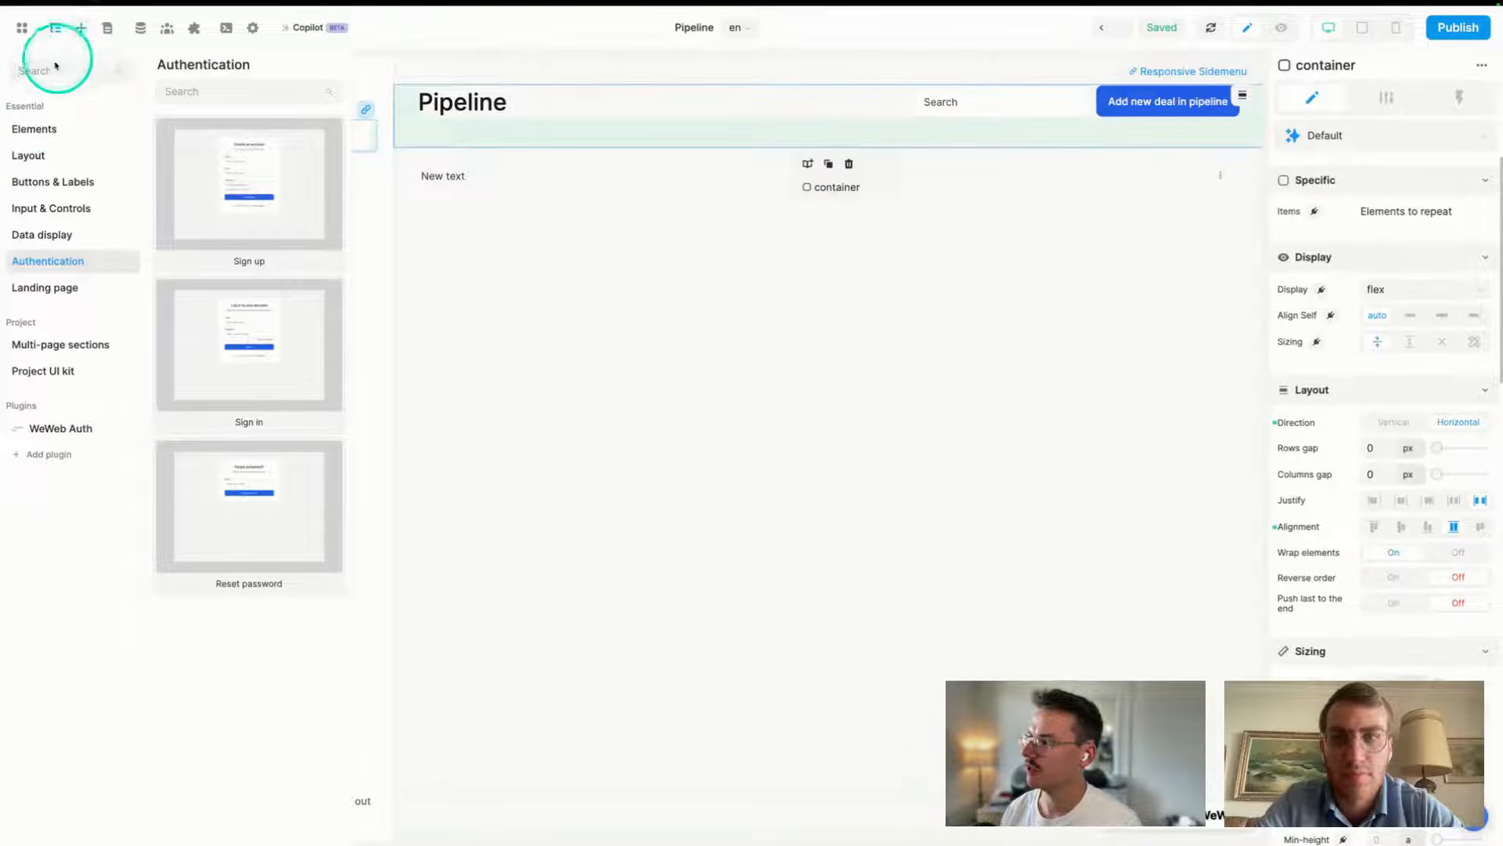
click(34, 129)
click(48, 71)
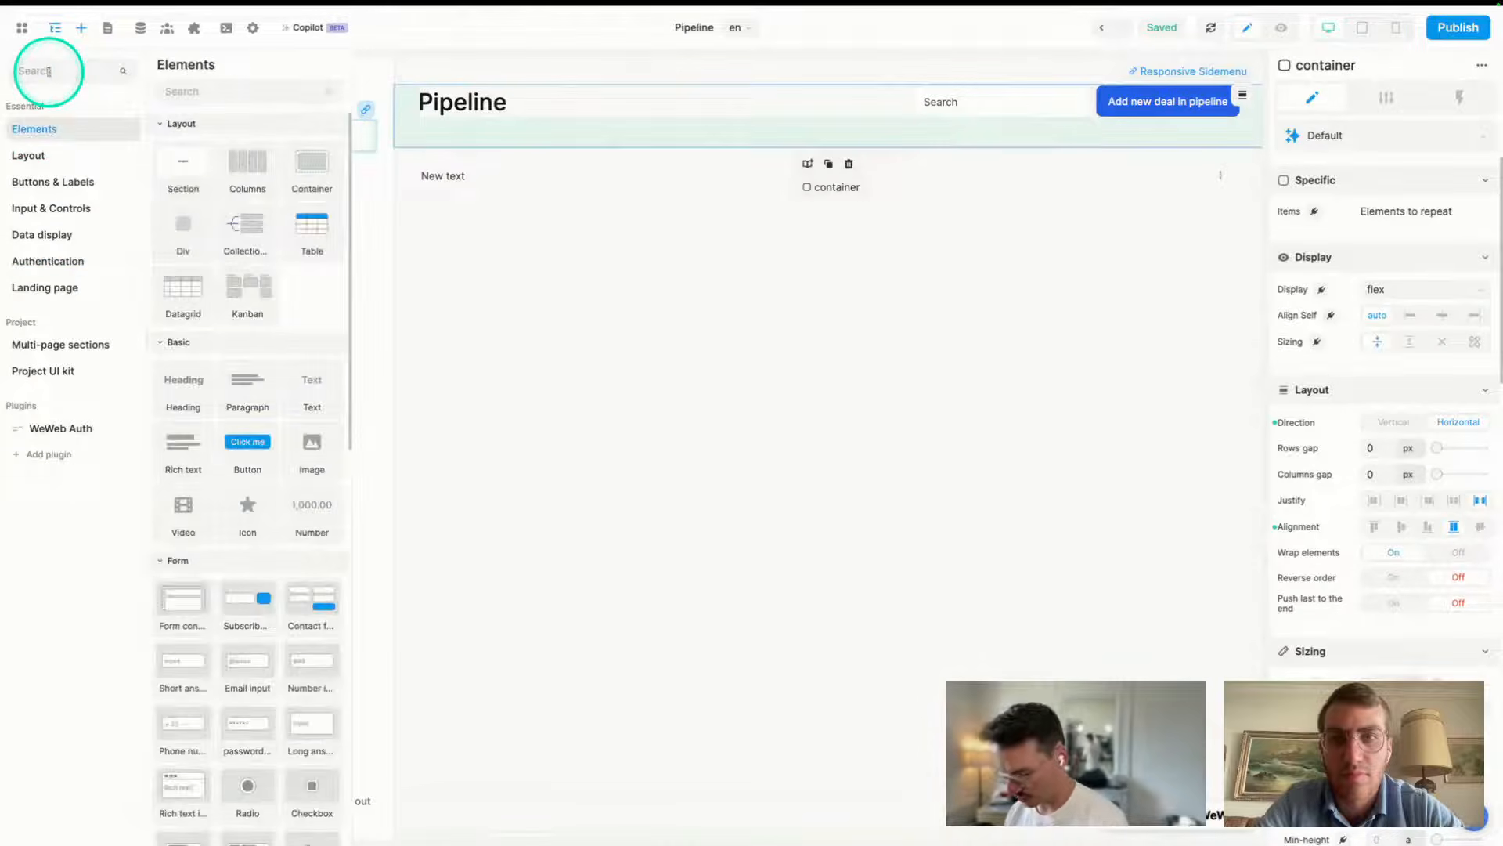
text(kanban)
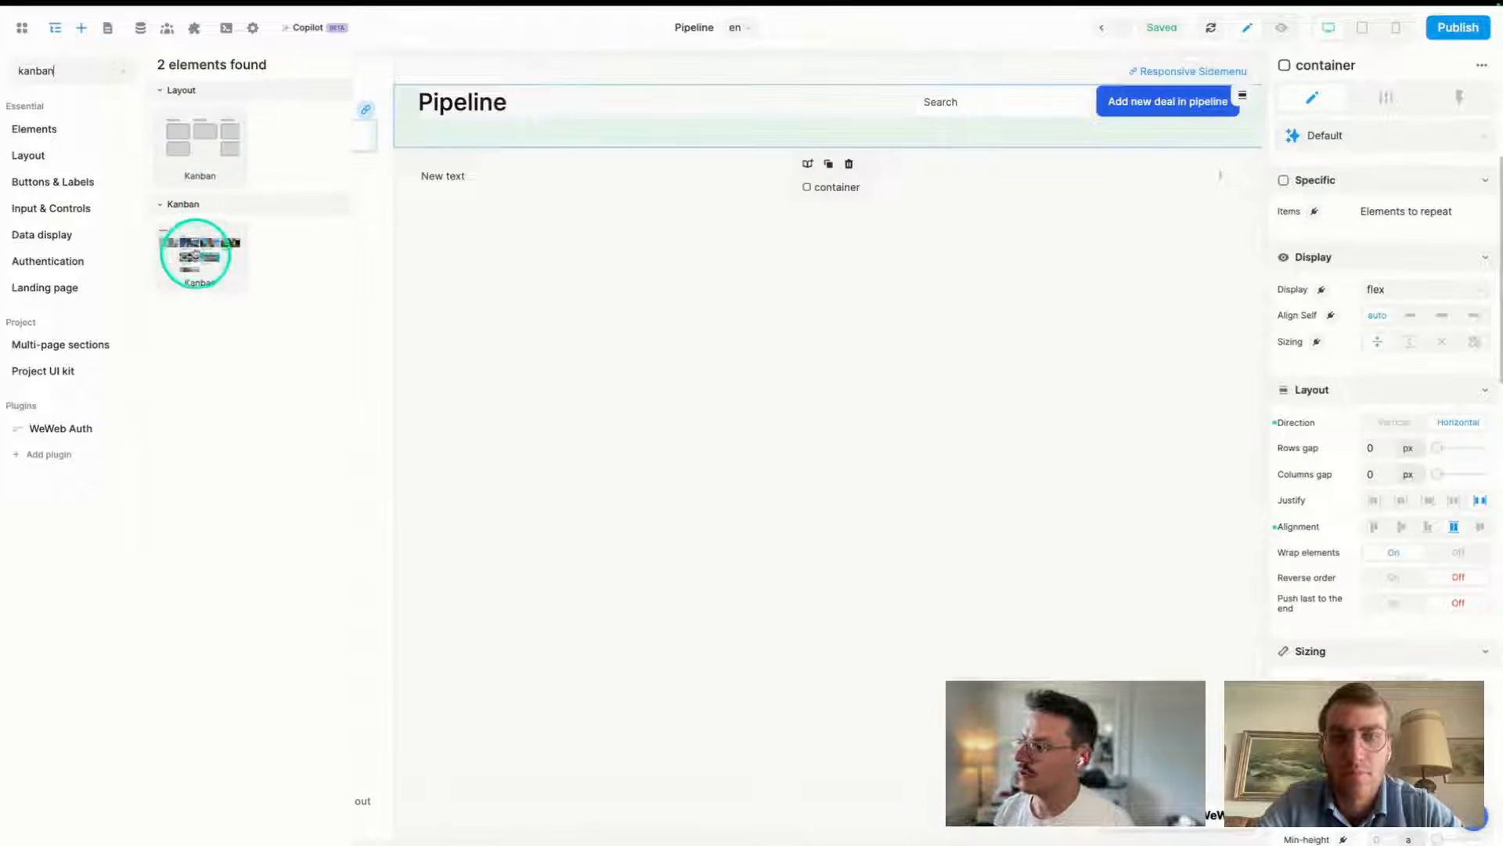
drag(201, 133, 570, 143)
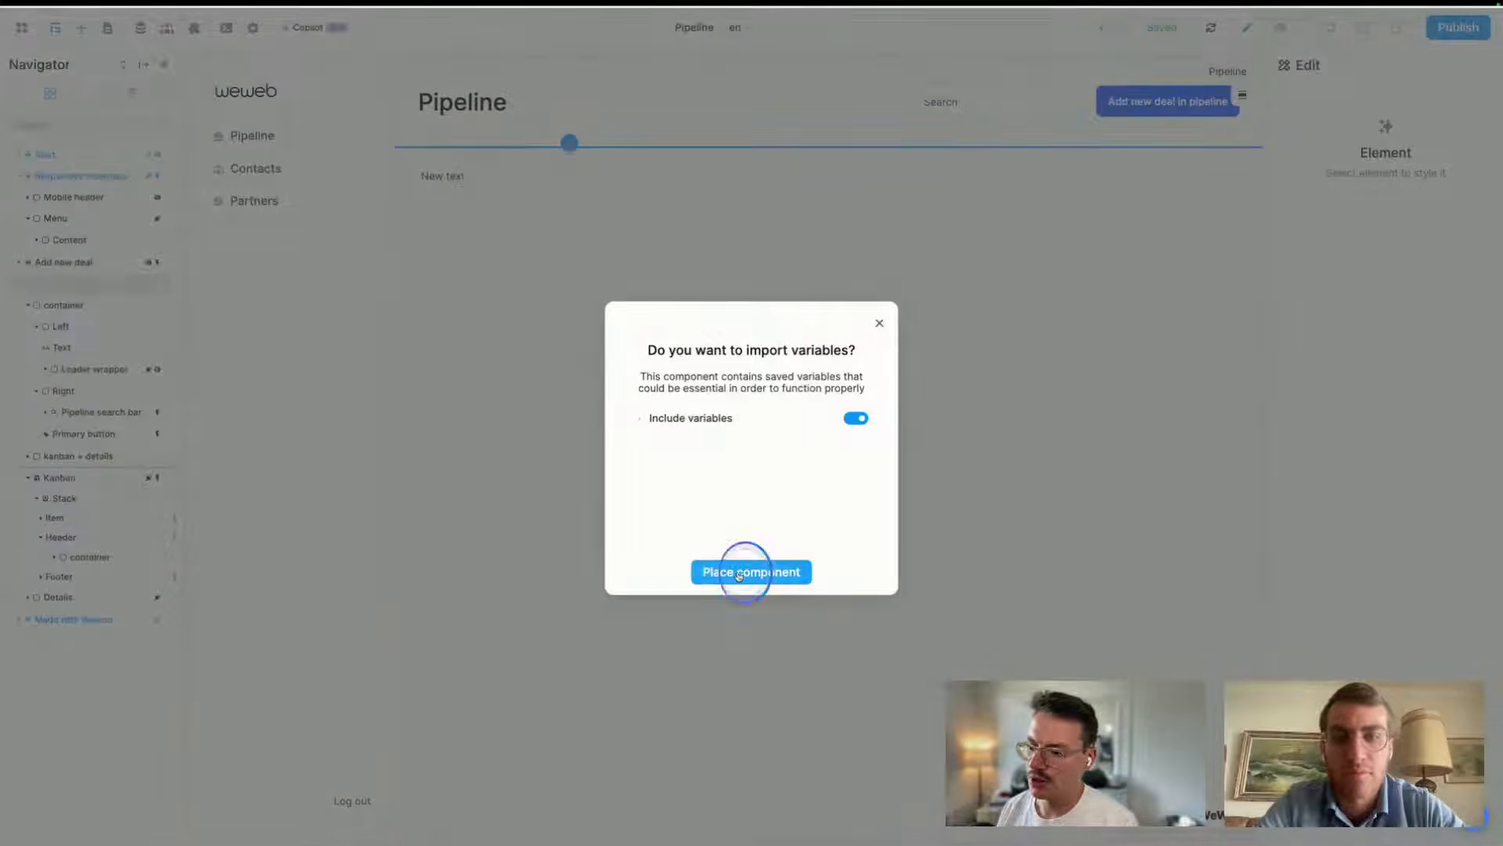
- Place the Kanban component with 'Include variables' on, then select it in the Navigator
click(743, 570)
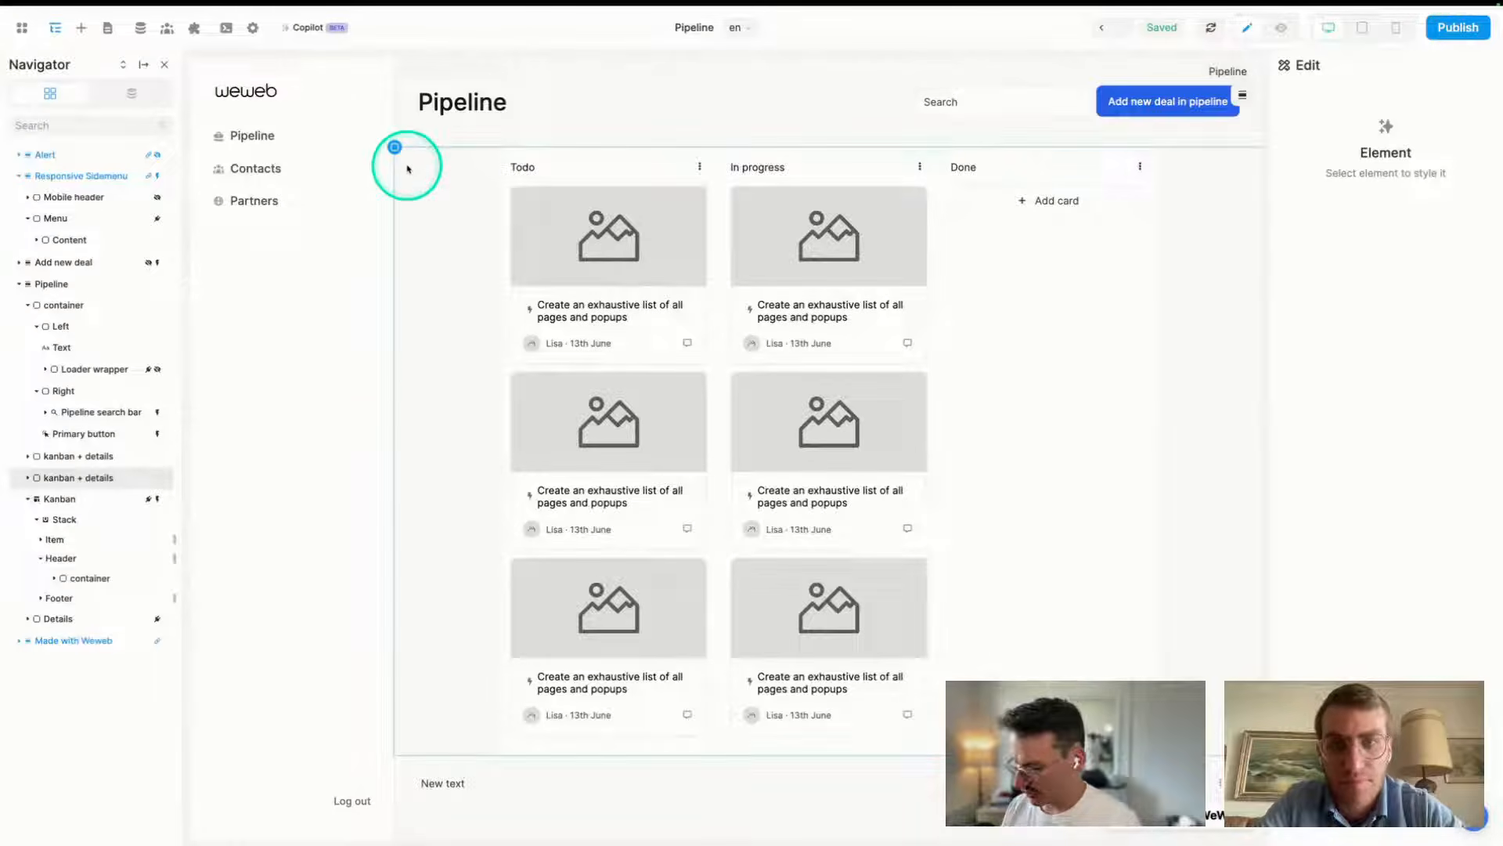
click(92, 457)
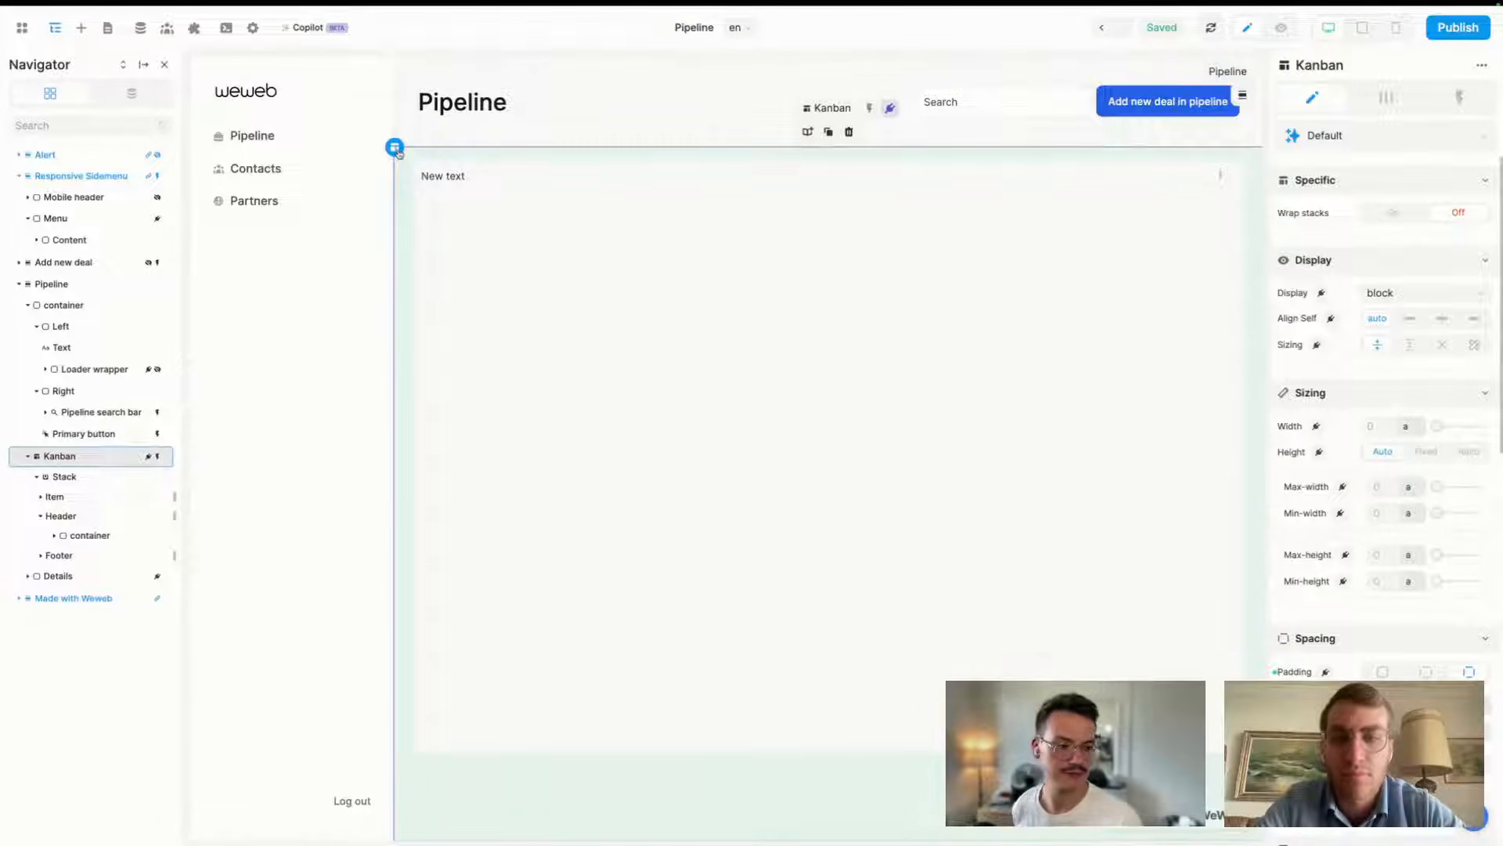
- Select the Kanban element and unbind its Items data in the Settings panel
click(395, 148)
drag(394, 147, 68, 462)
click(397, 148)
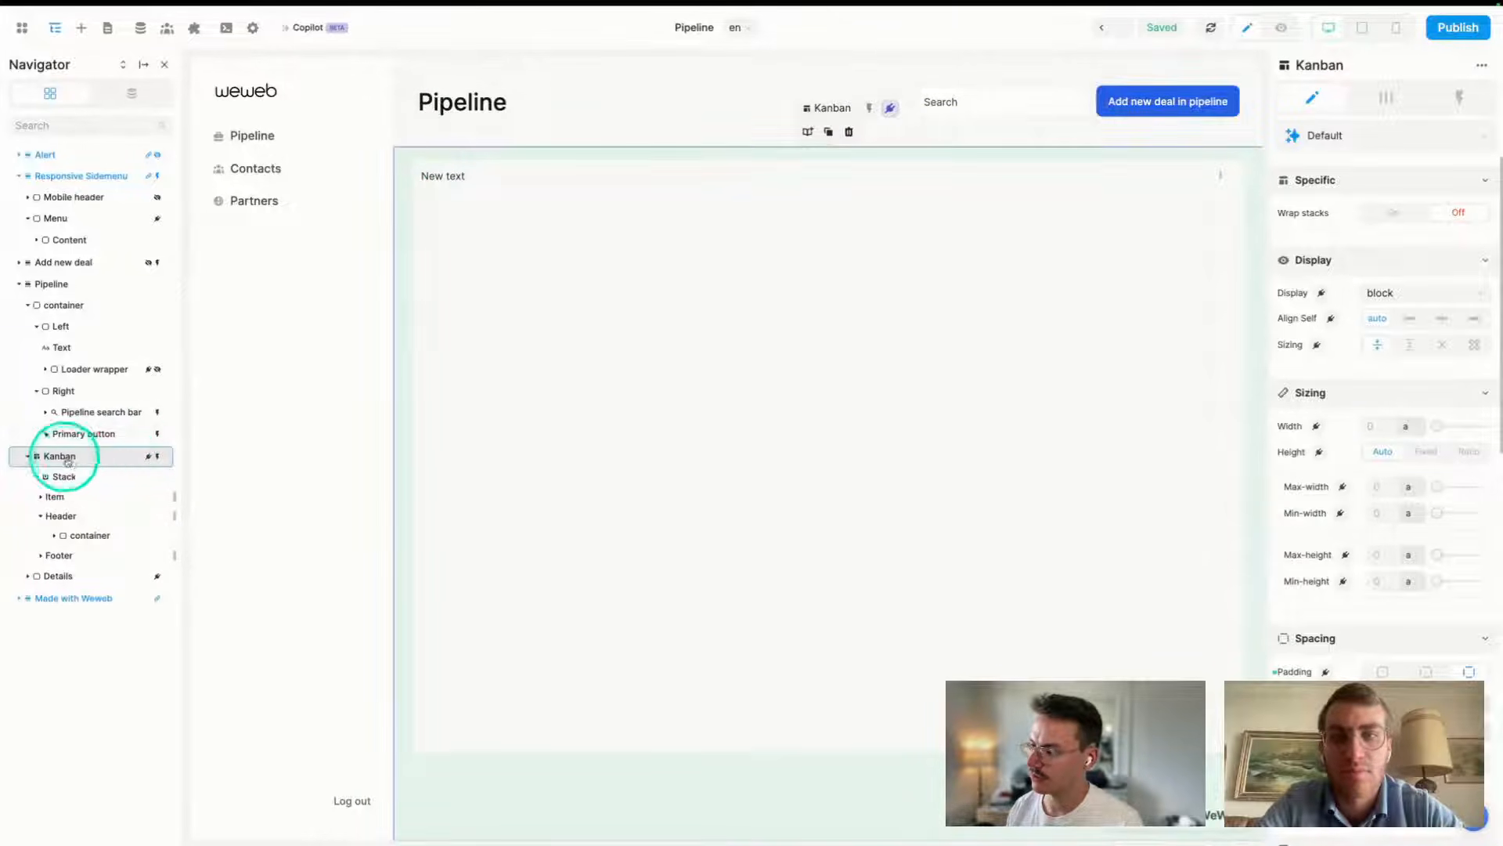
click(1384, 100)
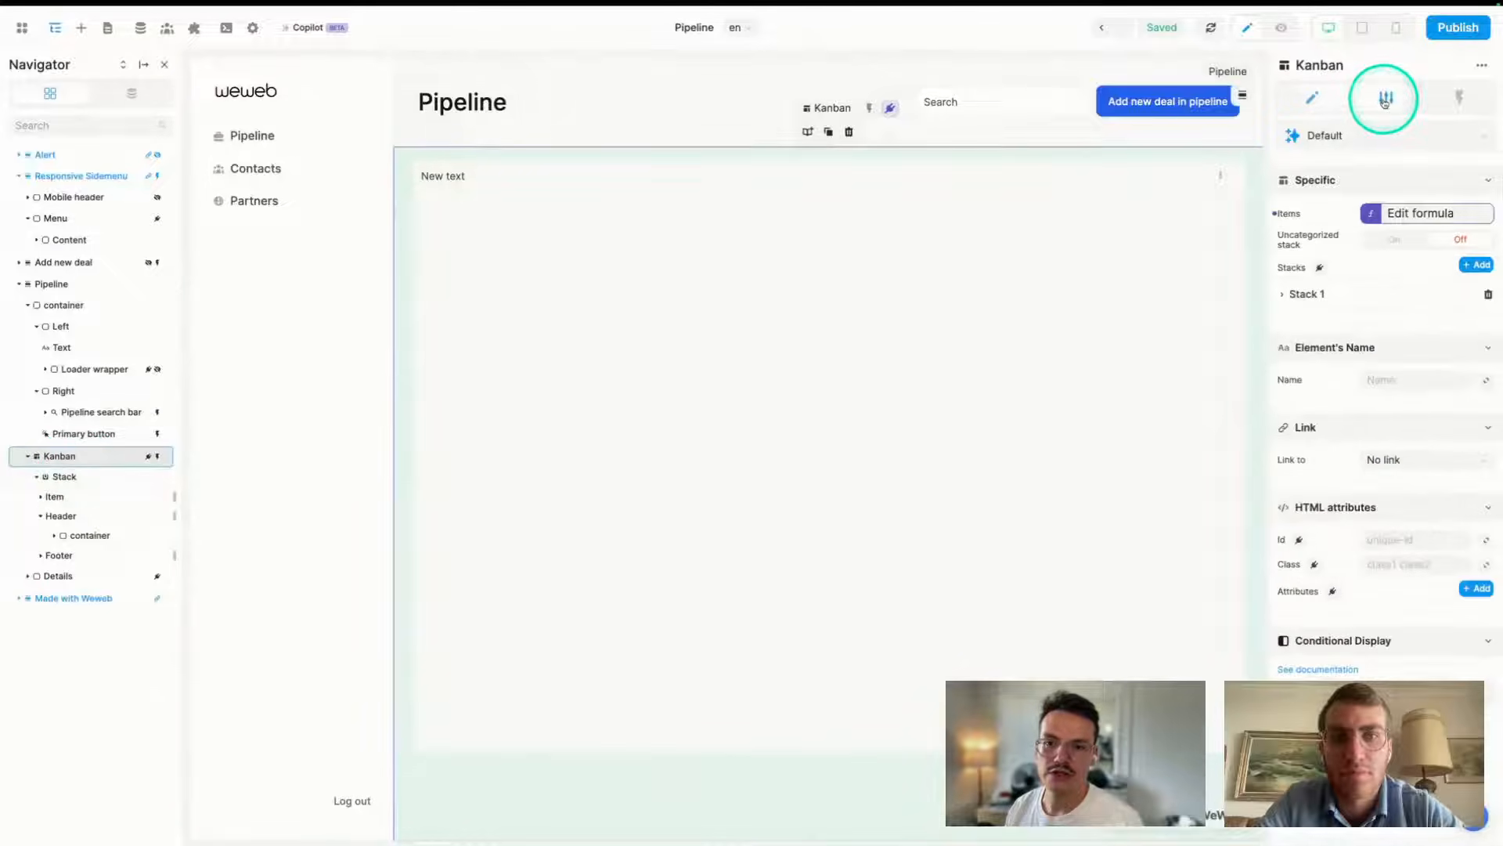
click(1283, 201)
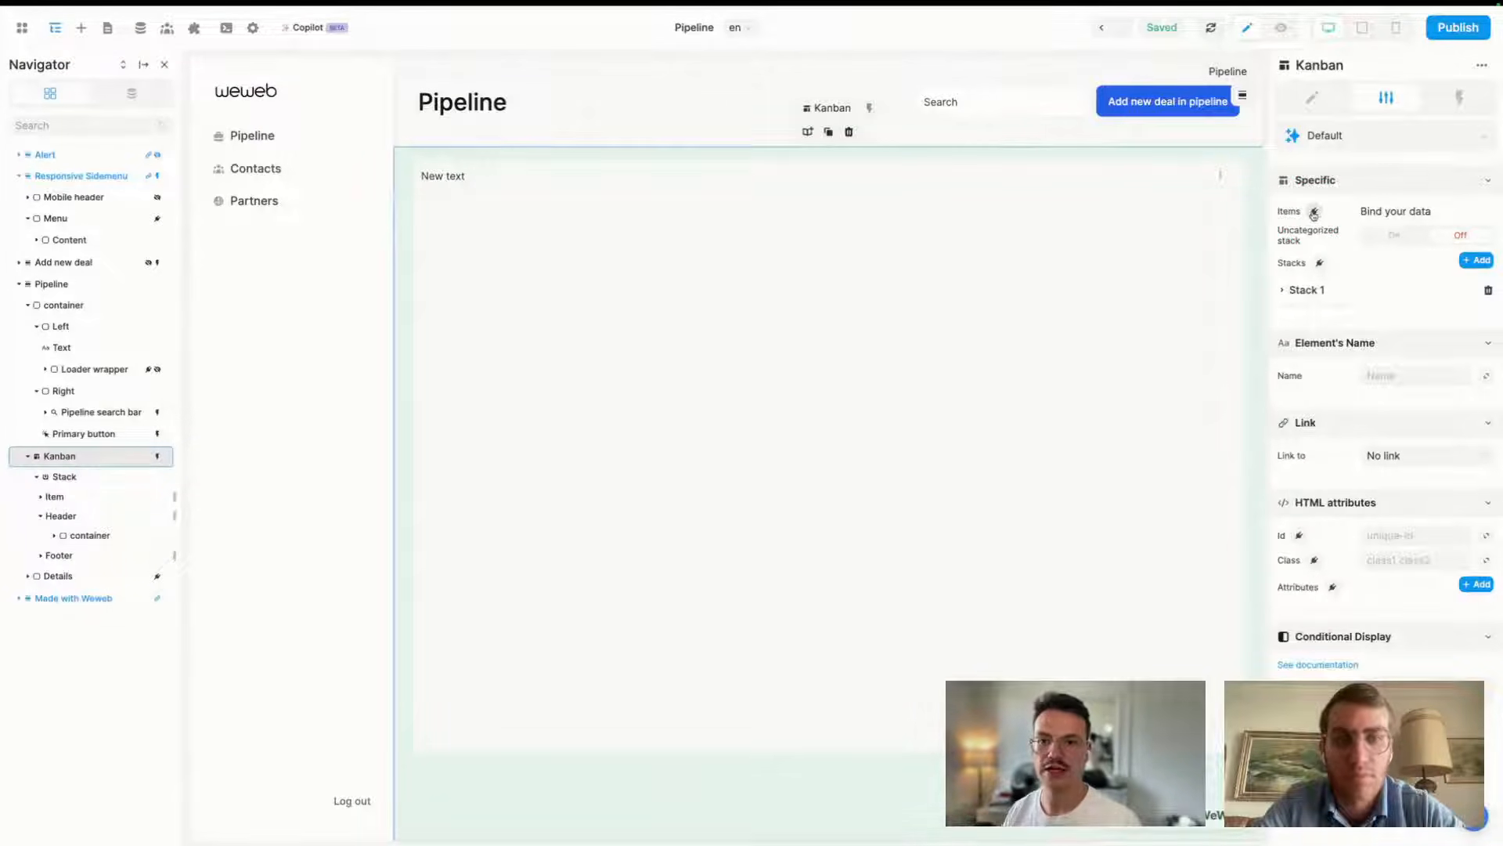
- Glance at the Kanban's style settings, then open the binding editor for its Items
click(1312, 97)
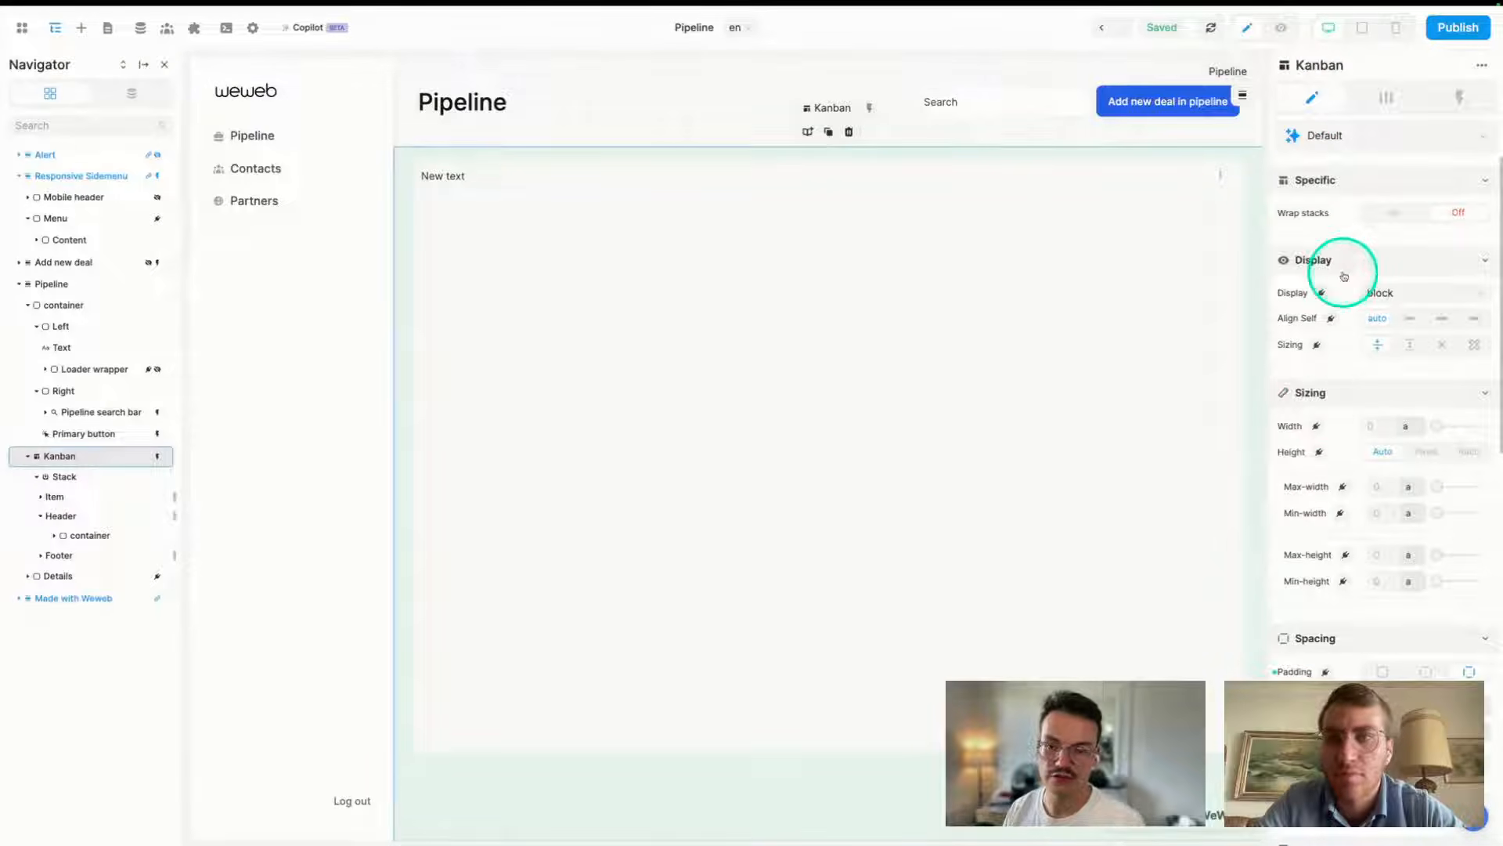
scroll(1339, 540, down, 5)
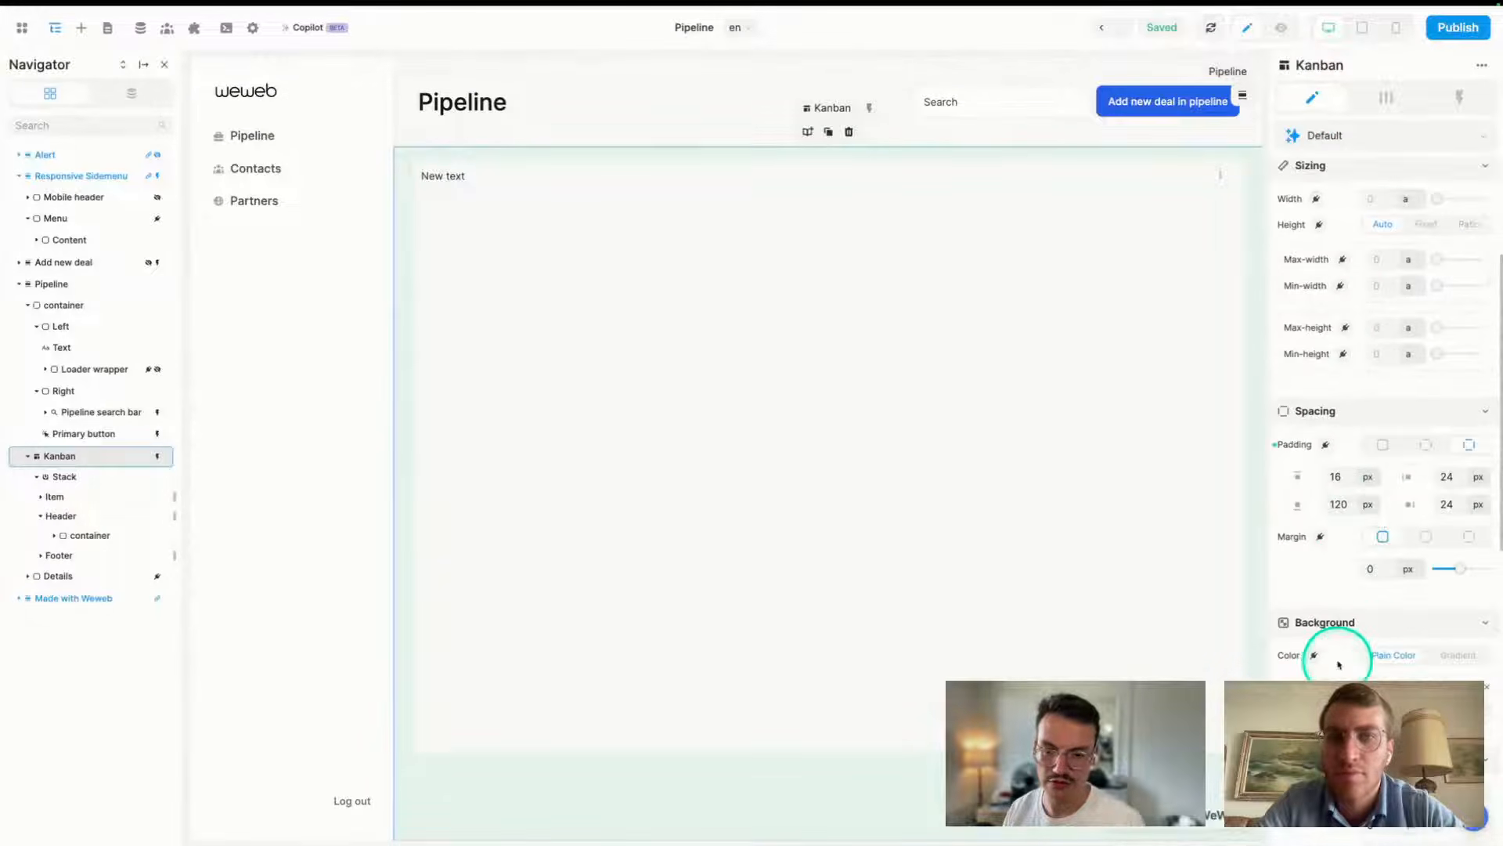
scroll(1339, 664, up, 5)
click(1383, 98)
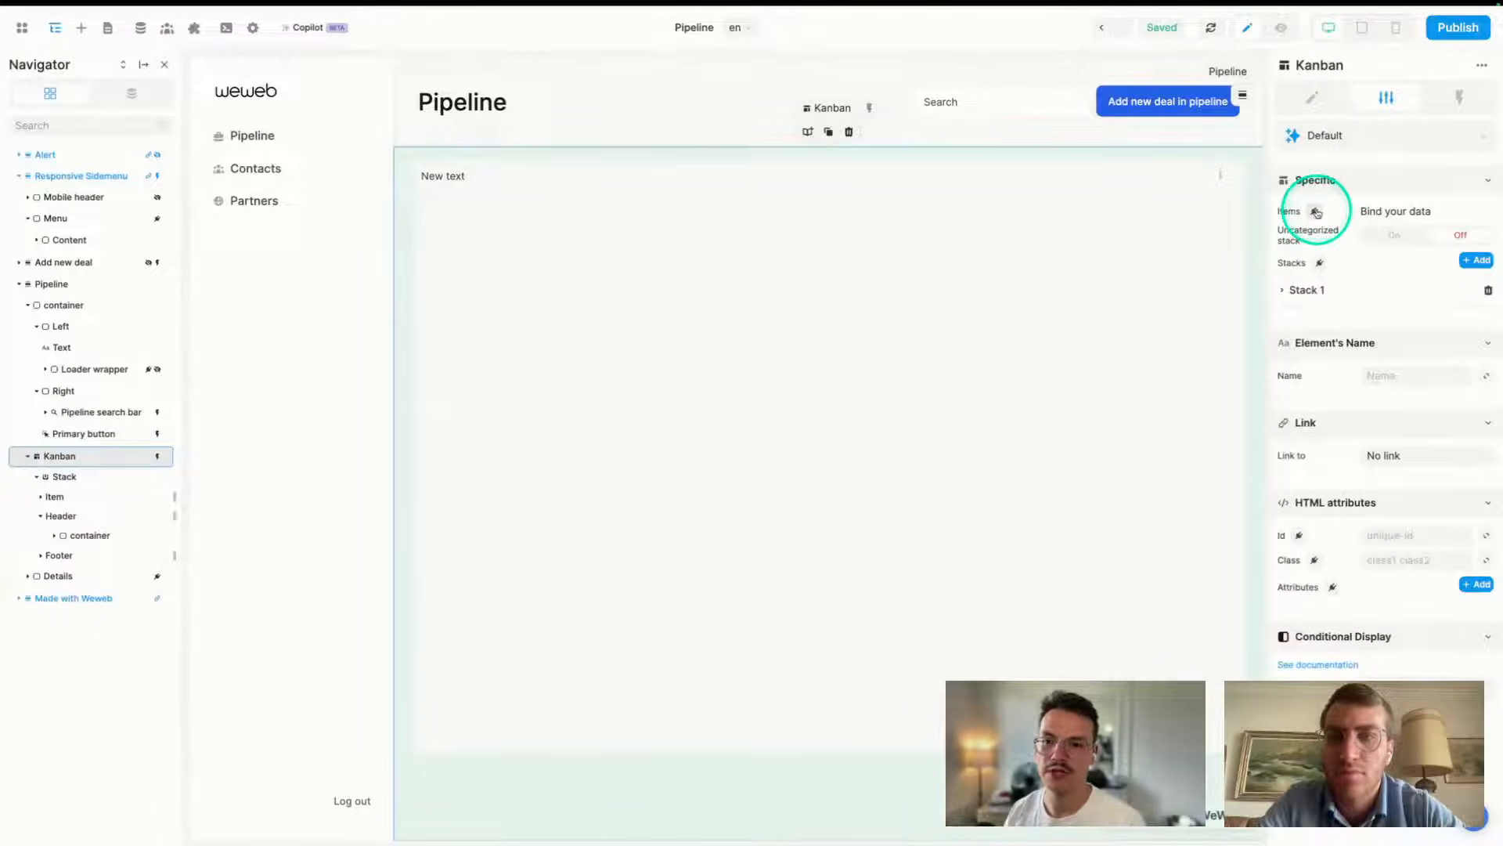
click(1316, 212)
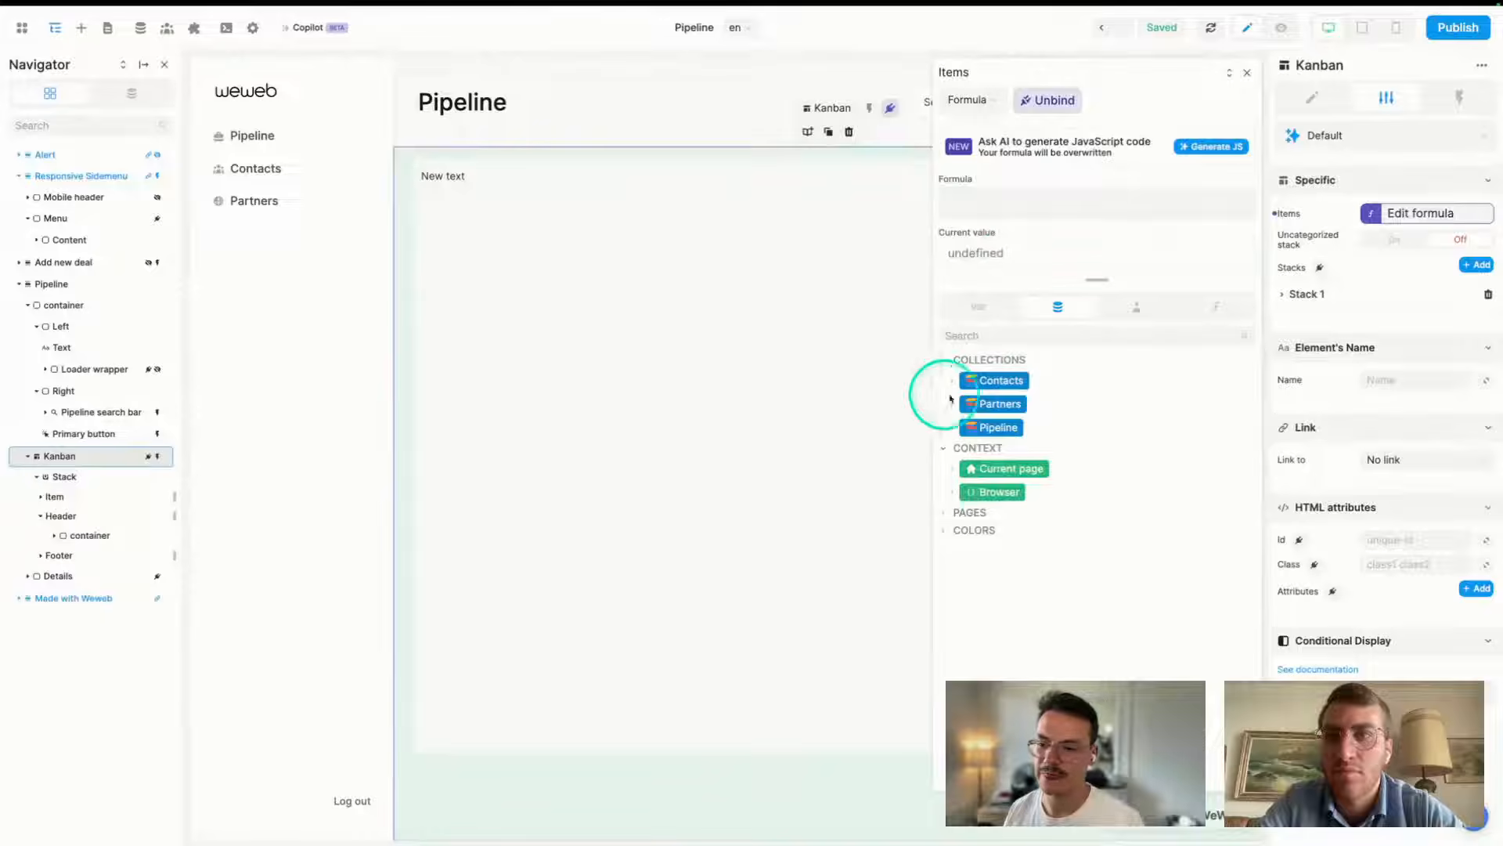
- Bind the Kanban's Items to the Pipeline collection, then switch to SmartSuite's Pipeline by Partner view
click(1001, 431)
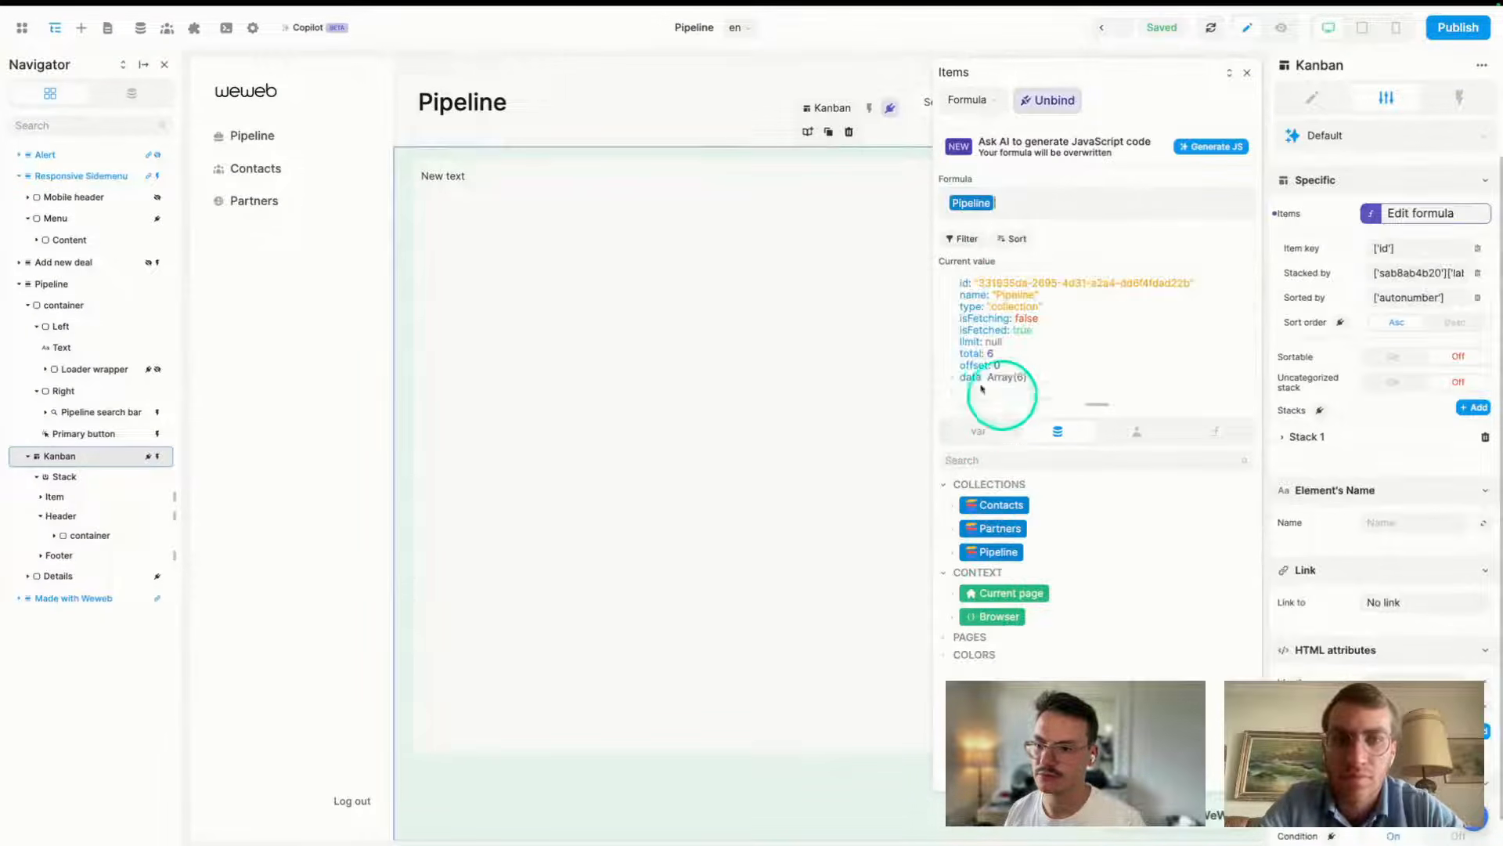
click(1246, 76)
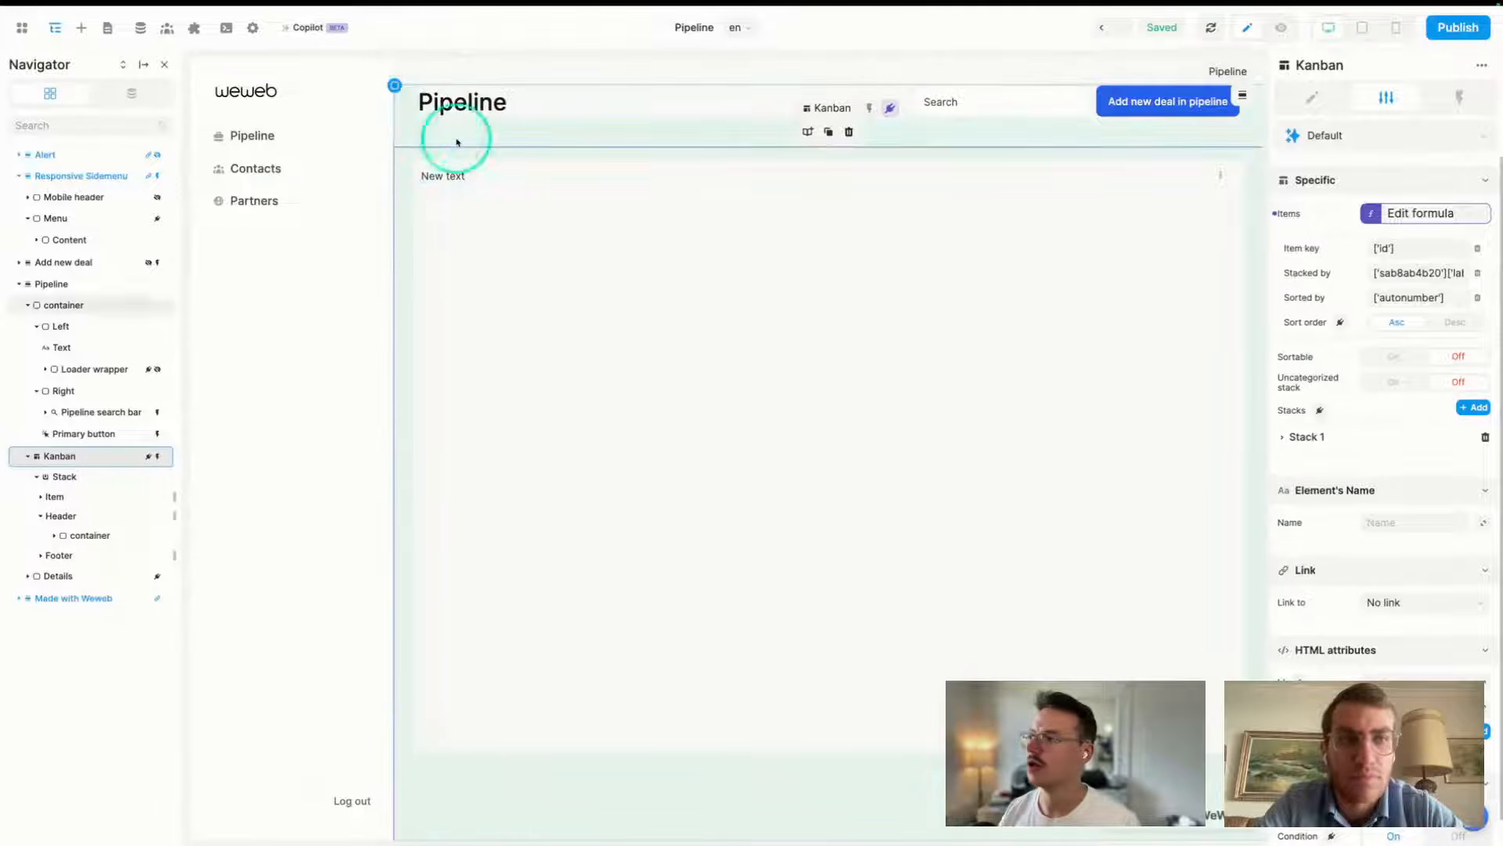
click(67, 607)
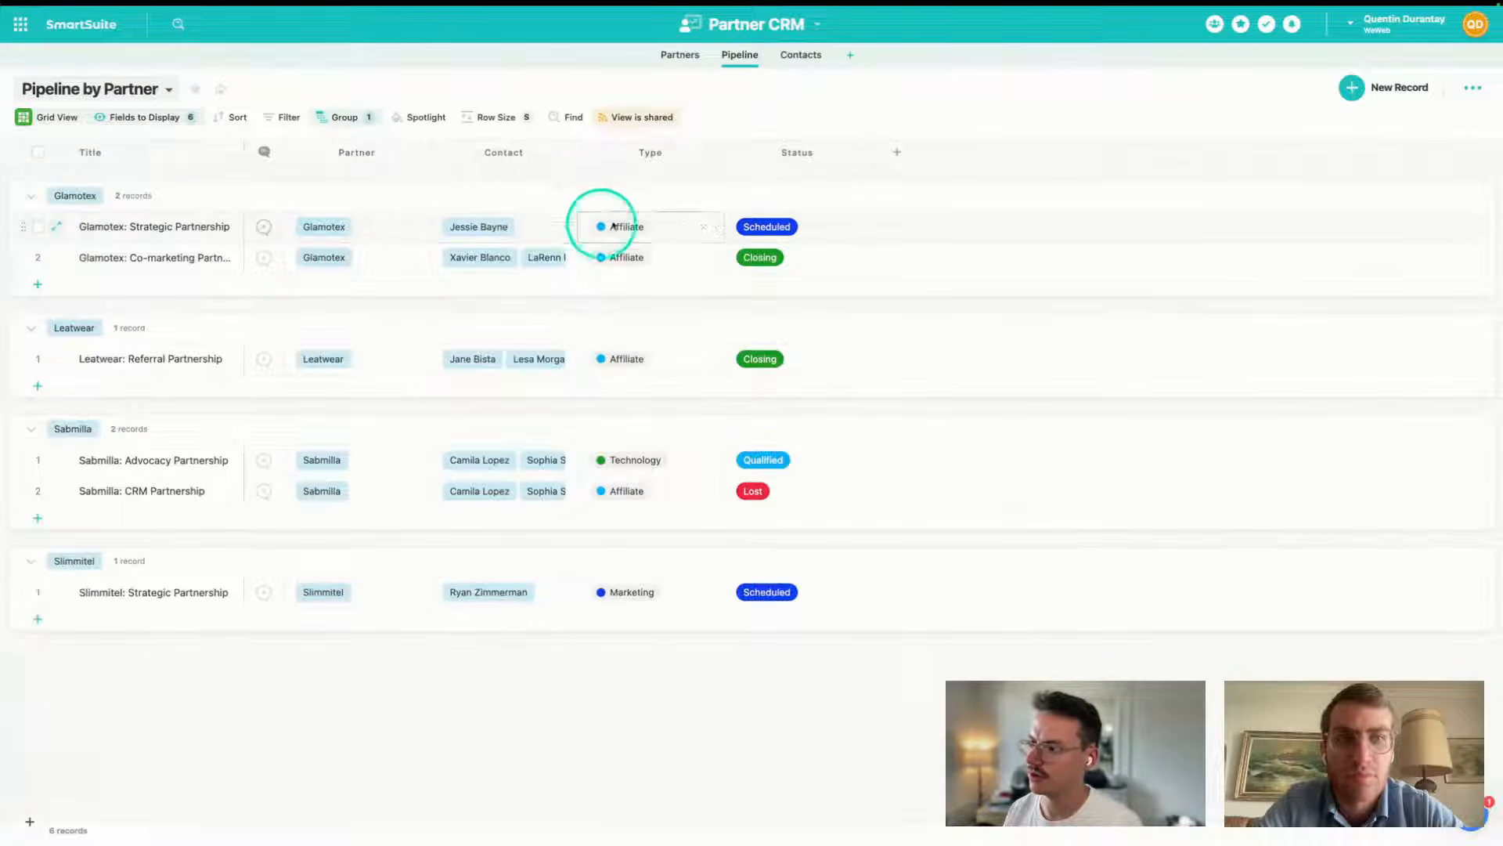
- Check the first record's Status options in the Pipeline by Partner grid, then return to WeWeb
click(777, 226)
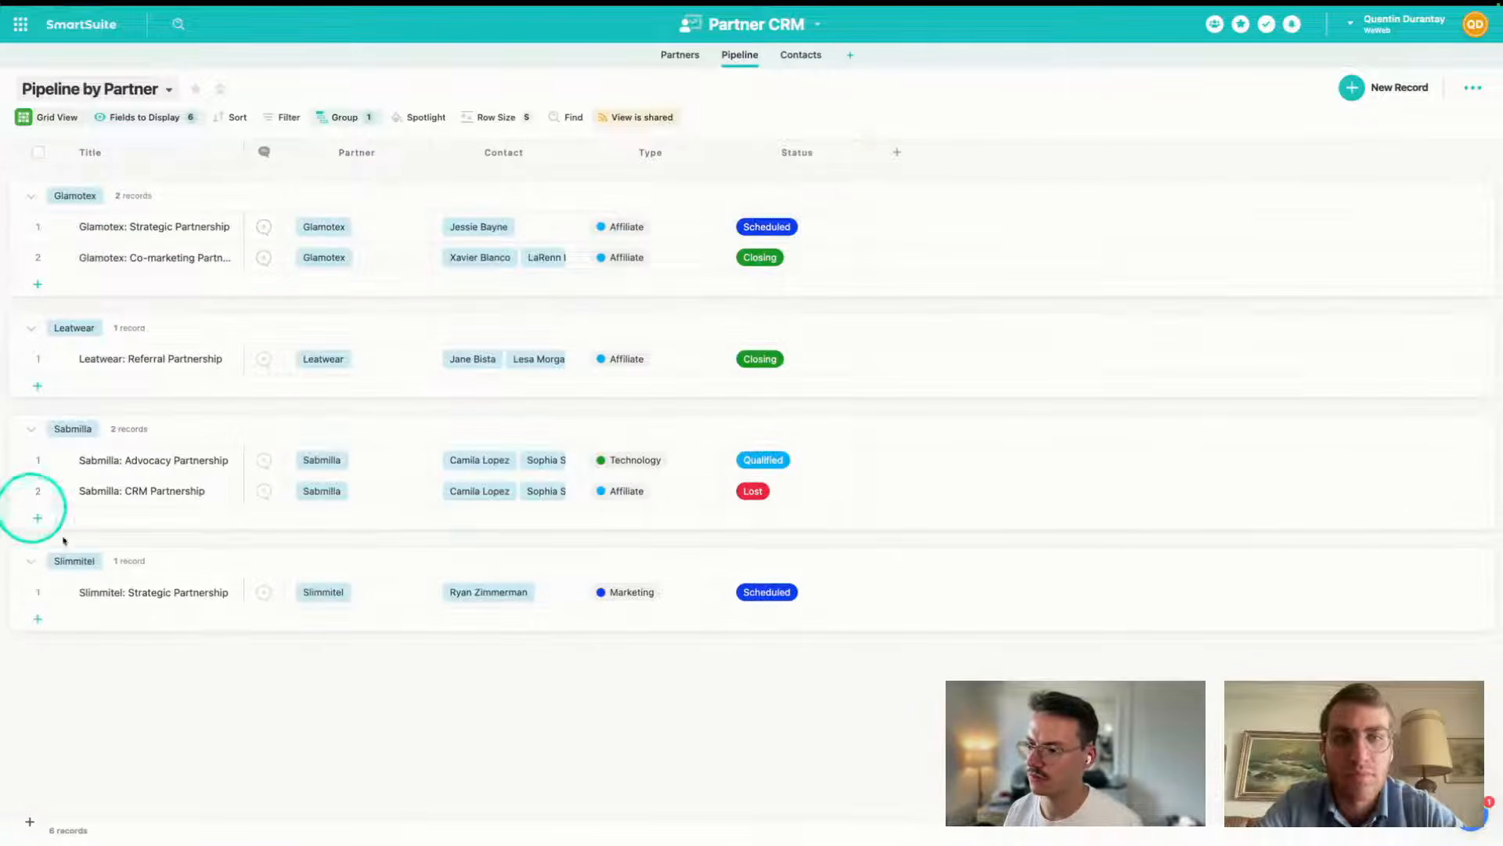
mouse_move(7, 479)
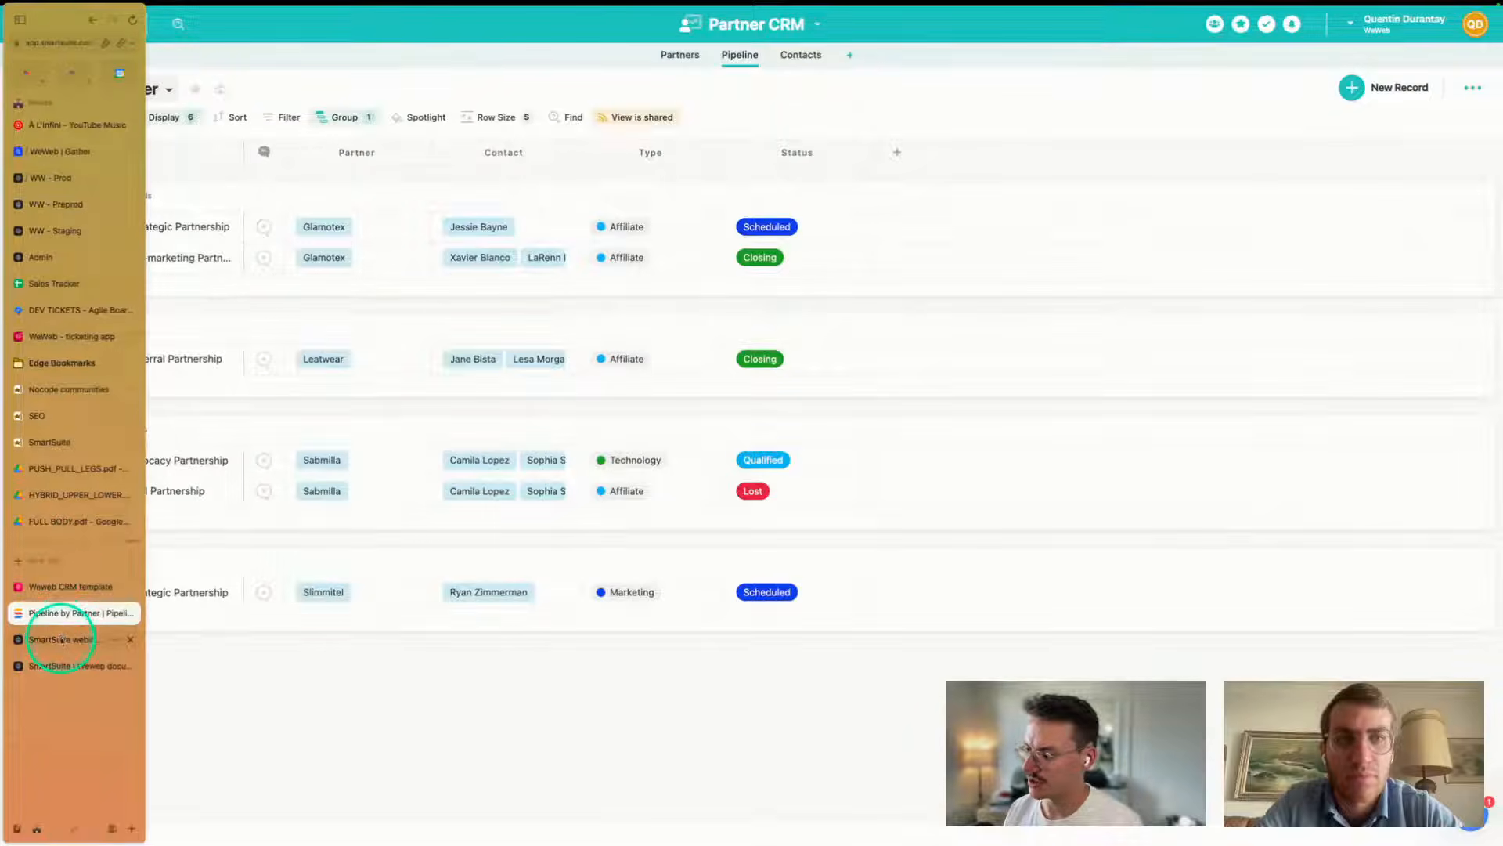
click(47, 639)
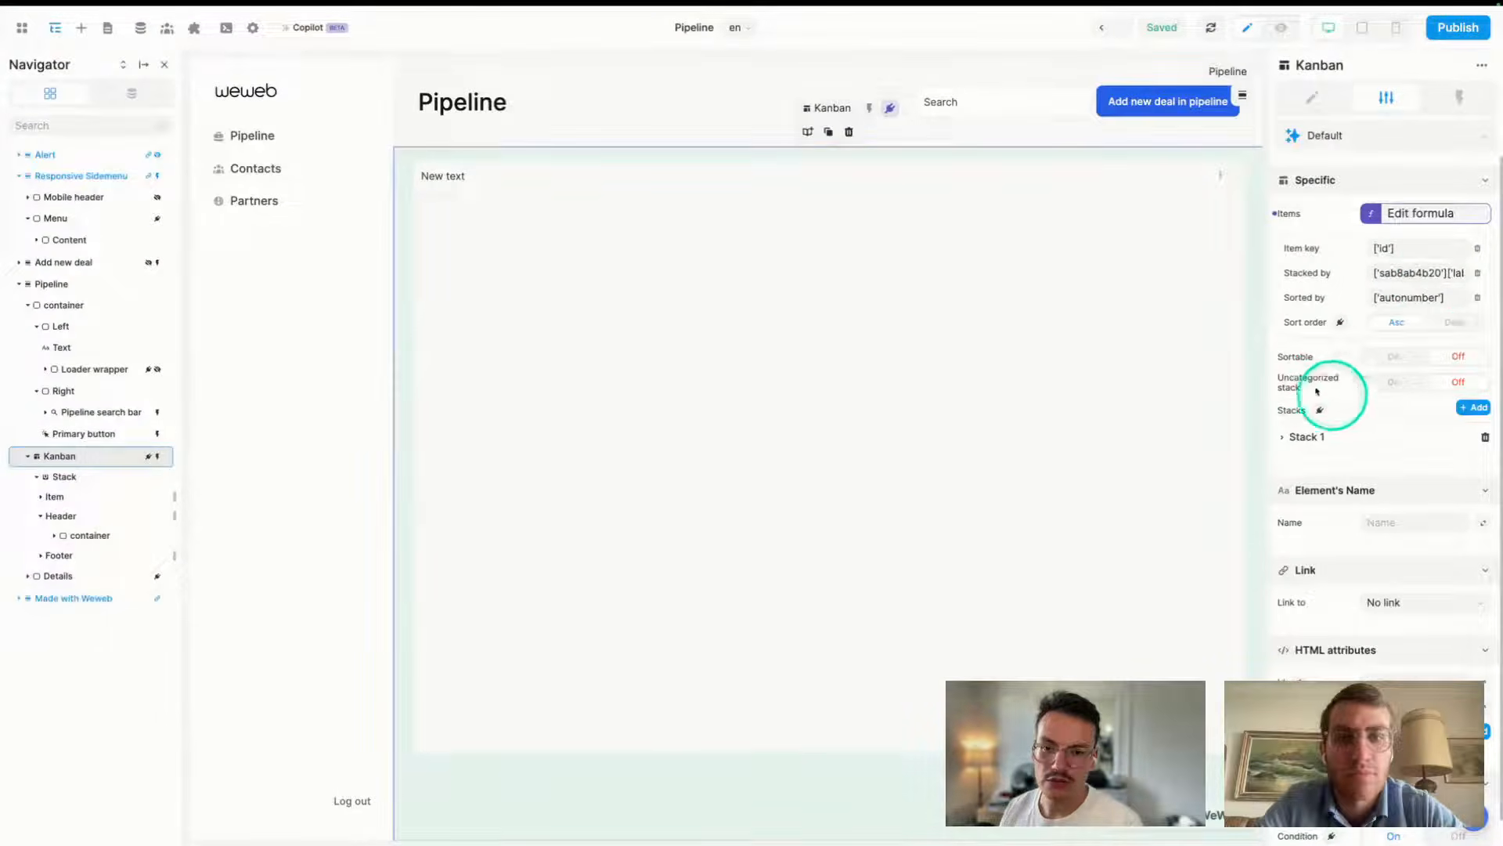
- Expand Kanban Stack 1 to reveal its empty Label and Value, then return to SmartSuite's grid
click(1281, 438)
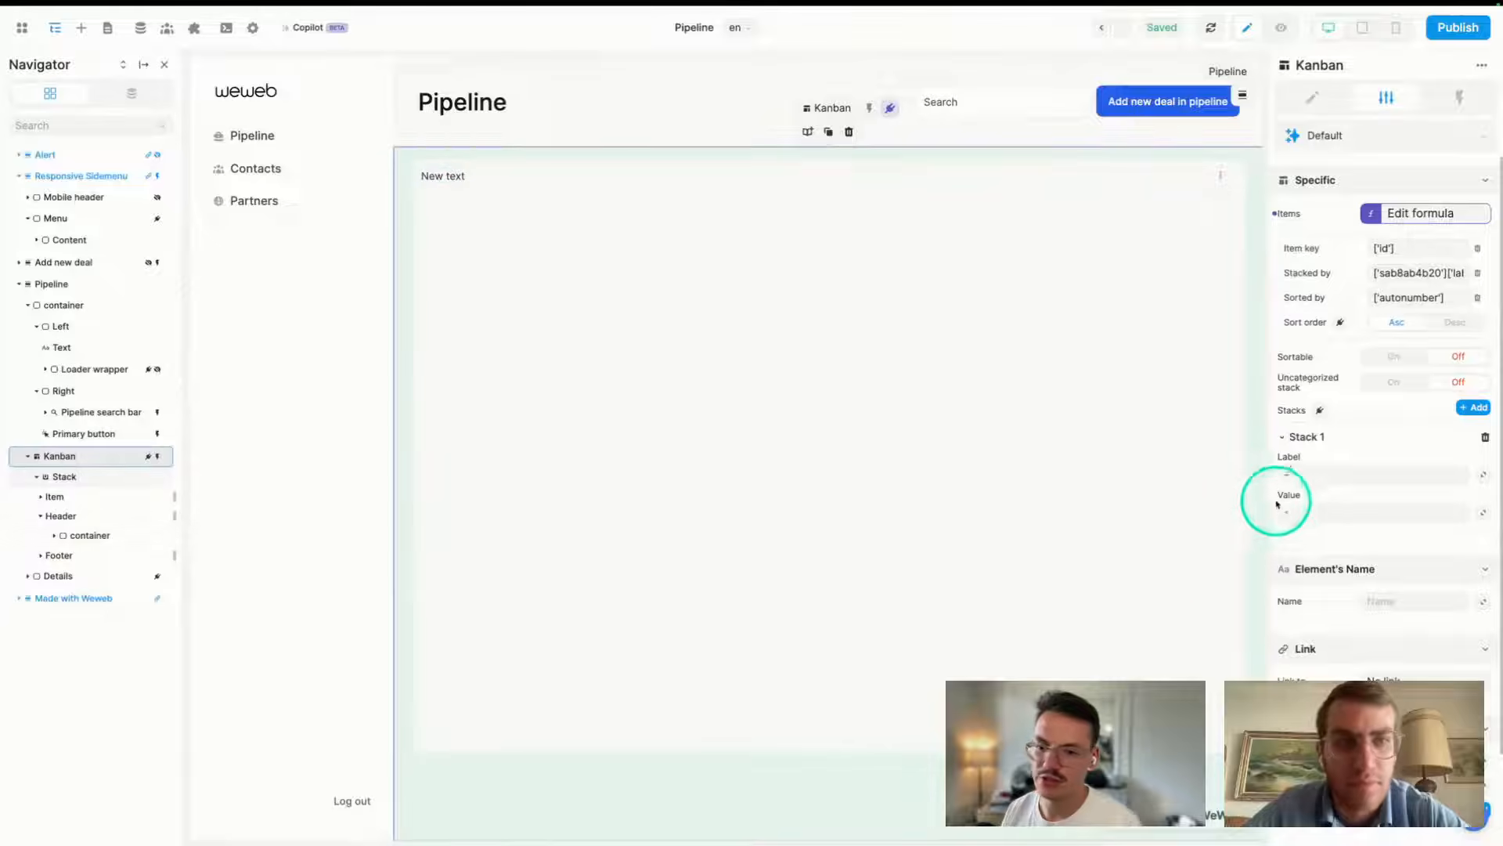
mouse_move(3, 454)
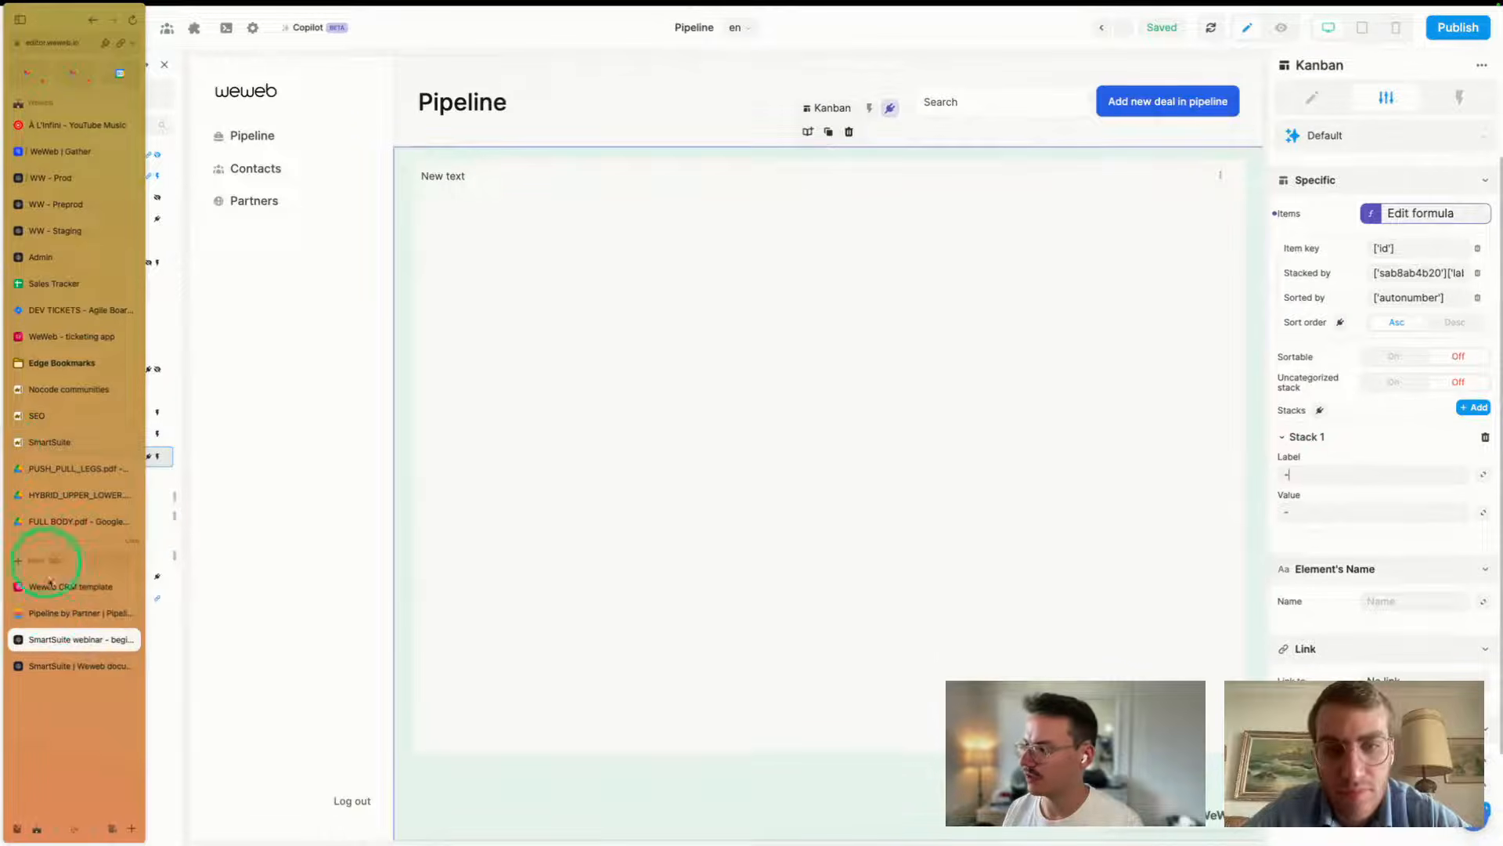
click(51, 613)
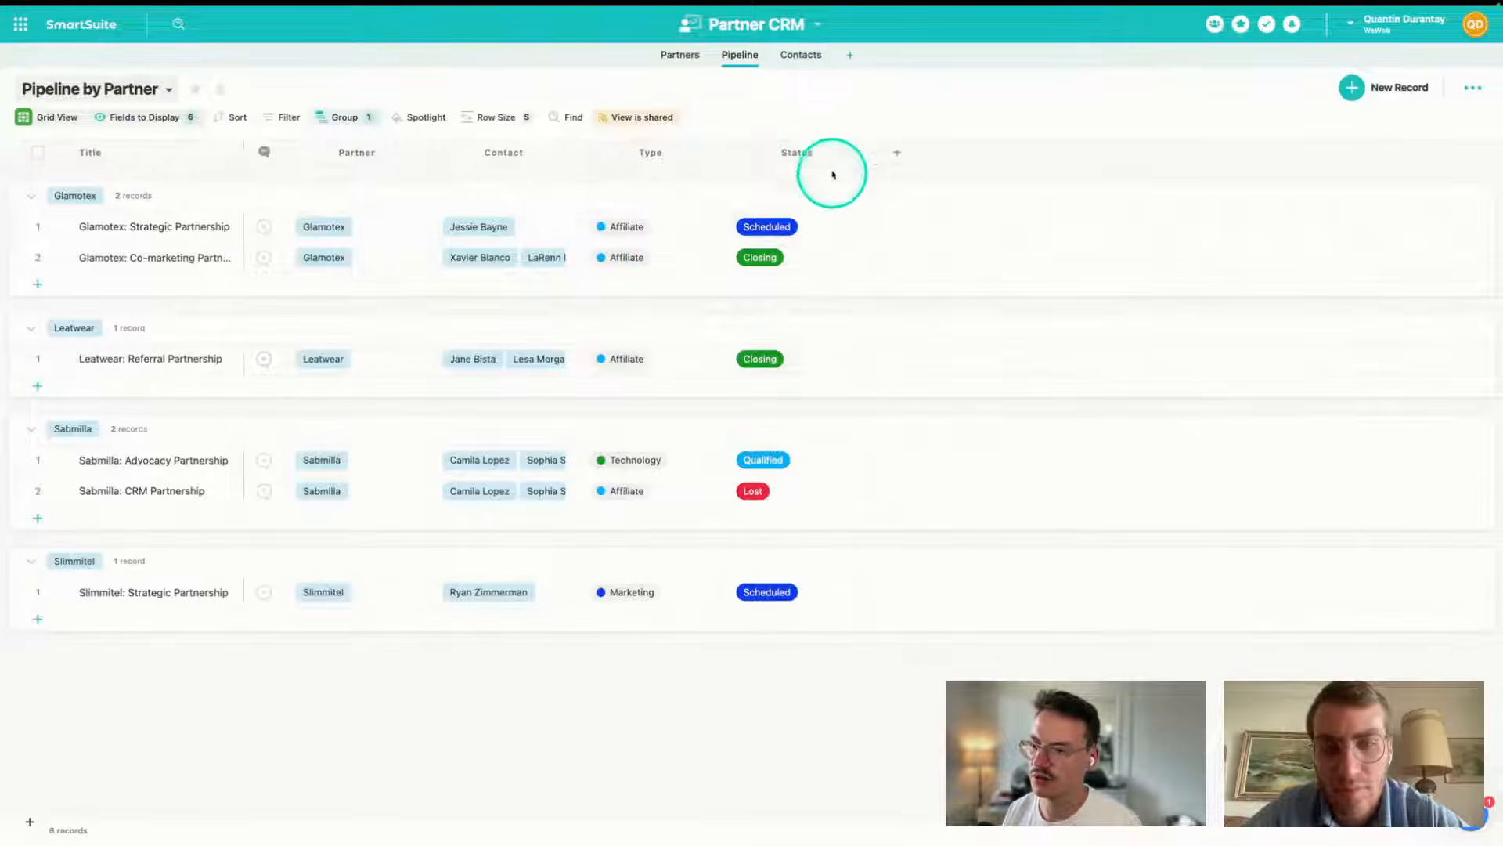
- View the Status field's four choices in SmartSuite, then clear Stack 1's label placeholder in WeWeb
click(863, 153)
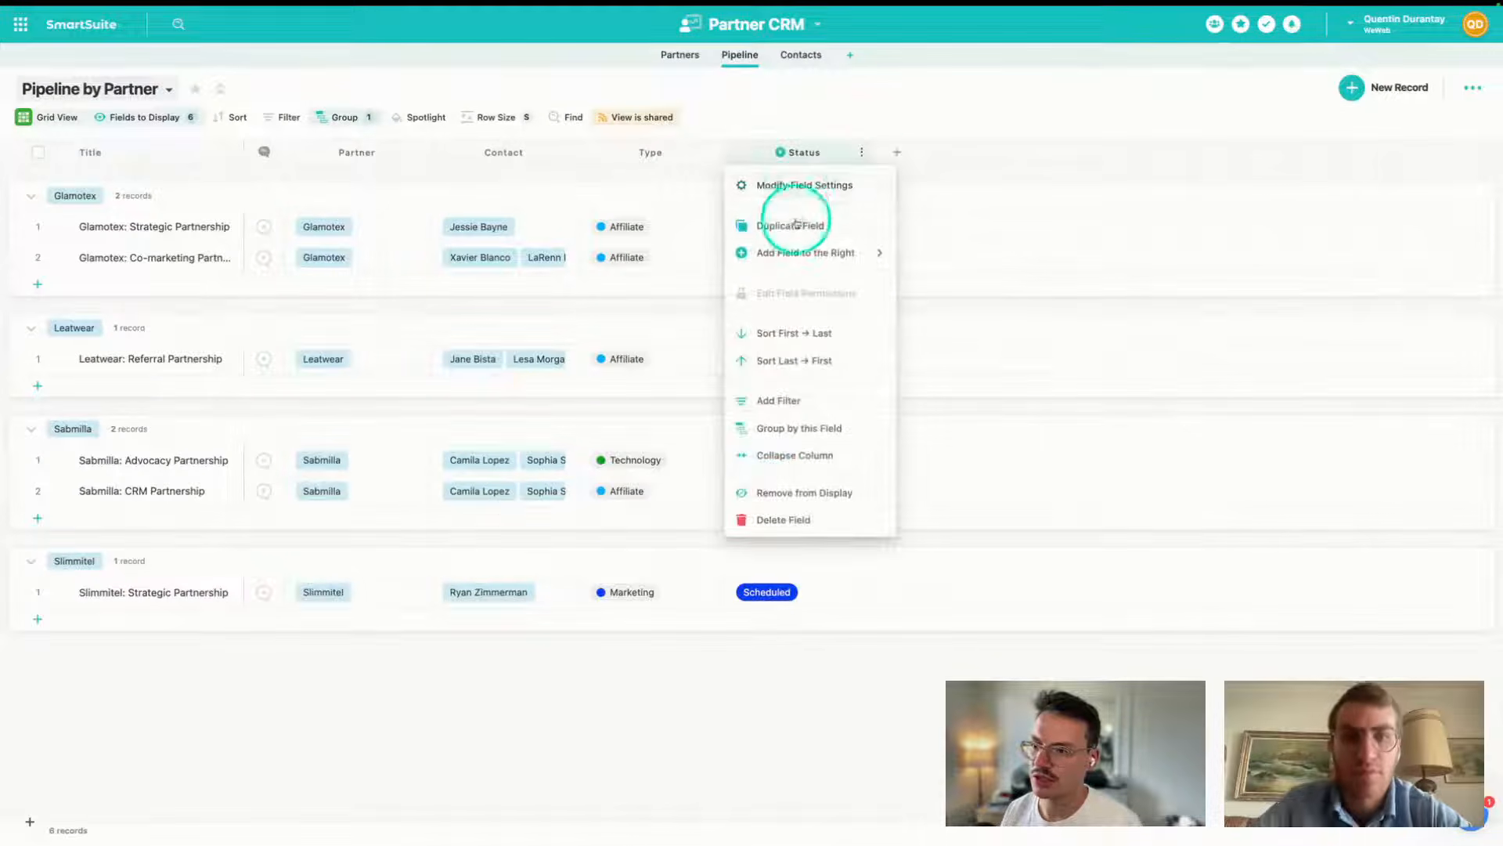
click(795, 186)
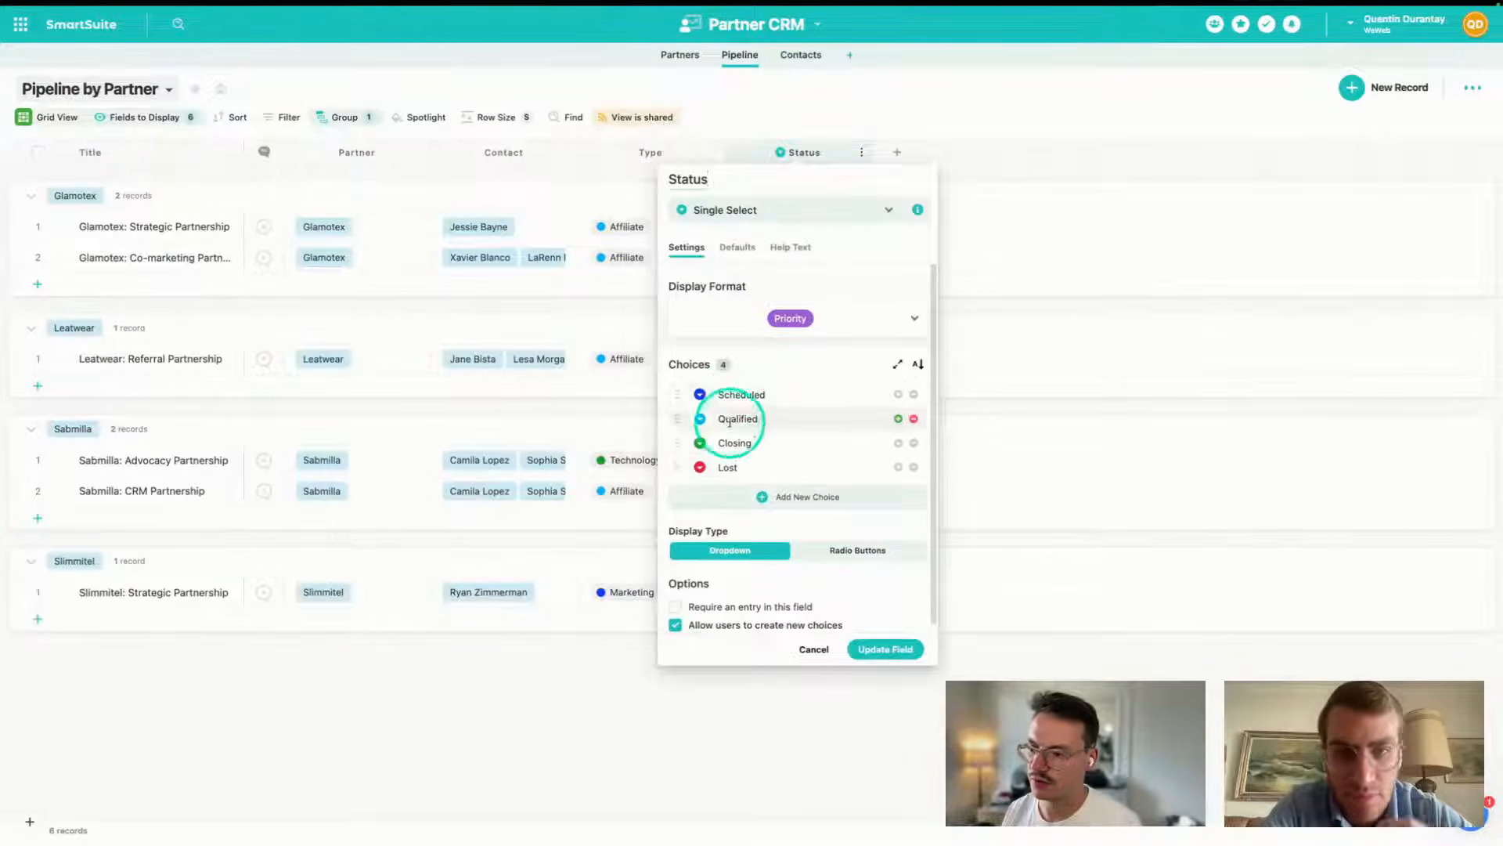
mouse_move(6, 557)
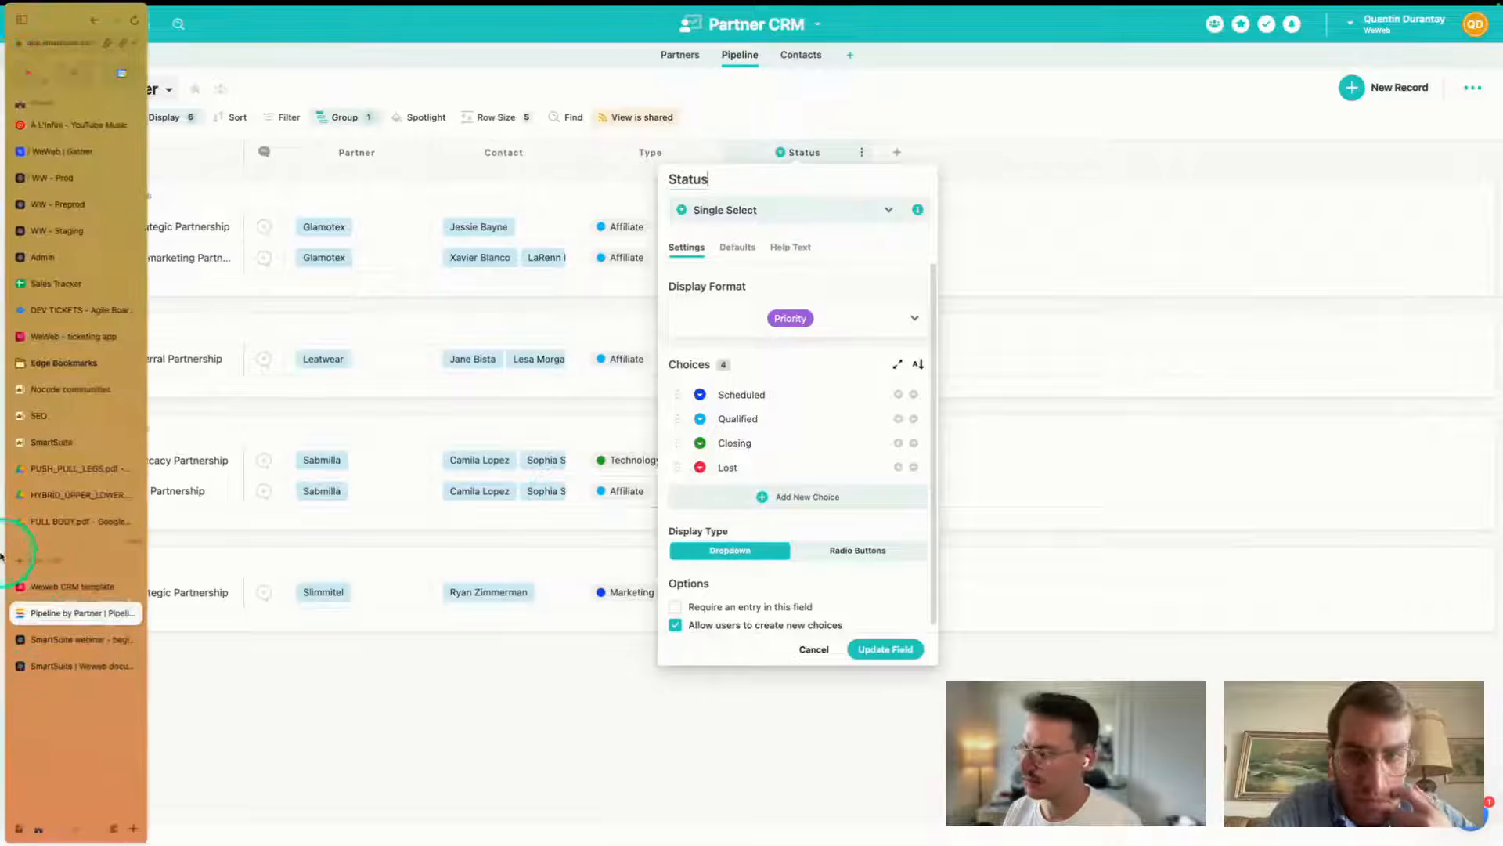
click(35, 617)
key(BackSpace)
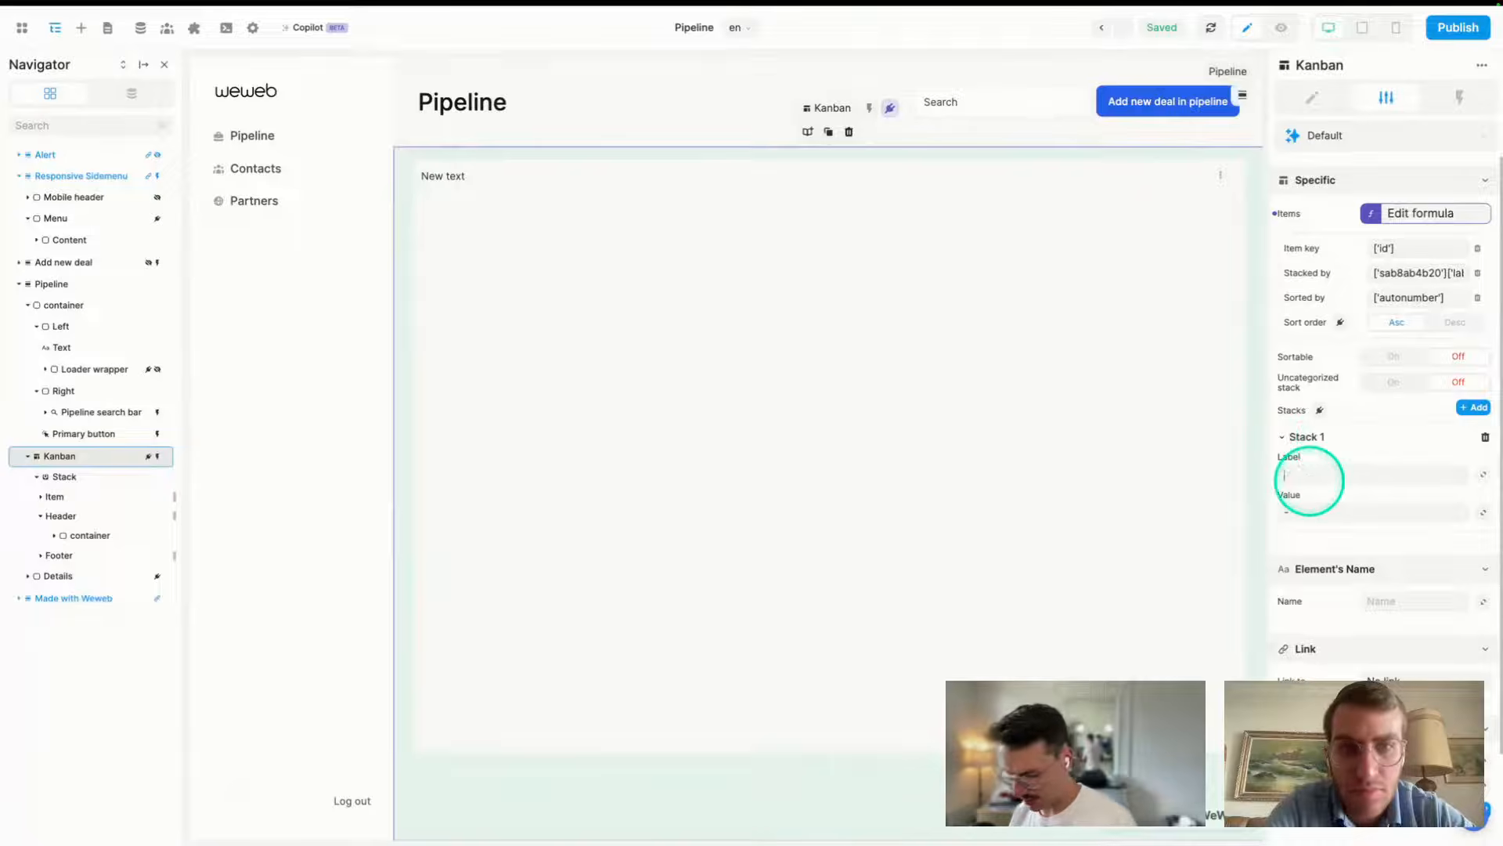
- Set Stack 1's label and value to Scheduled
text(Scheduled)
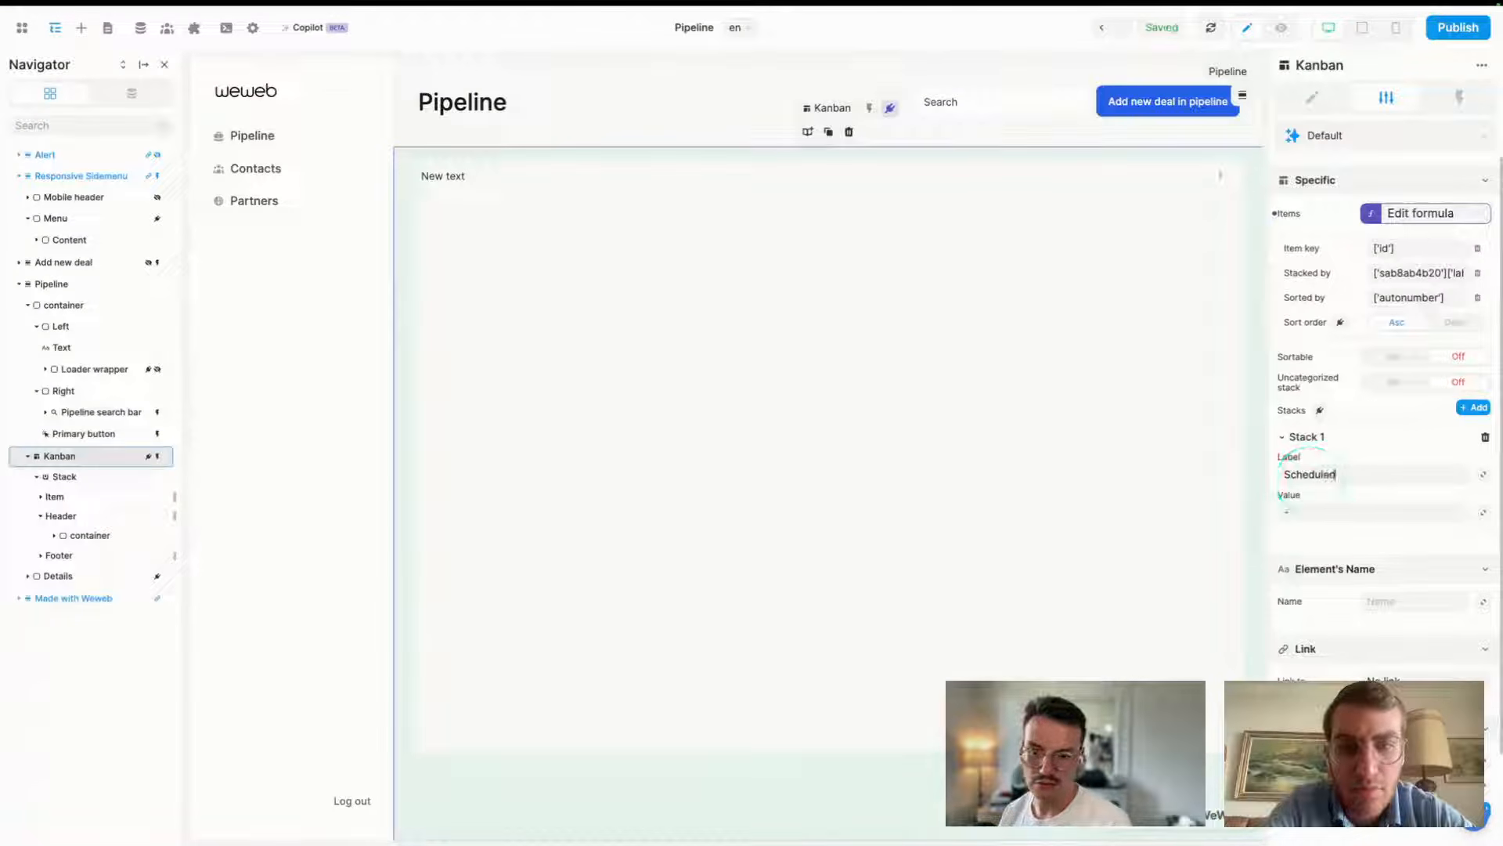
double_click(1306, 476)
key(ctrl+c)
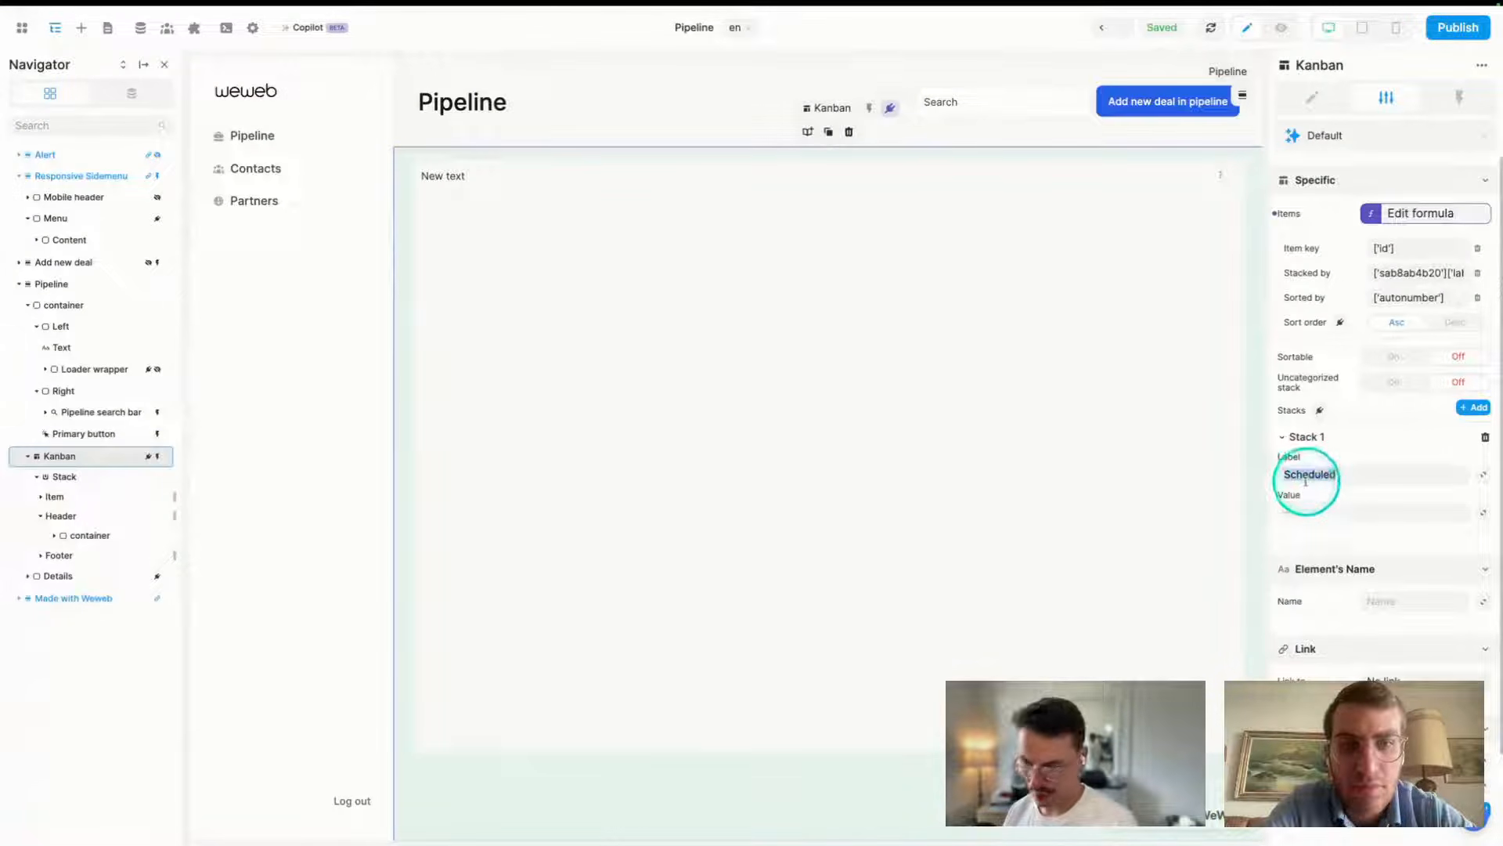
click(1306, 505)
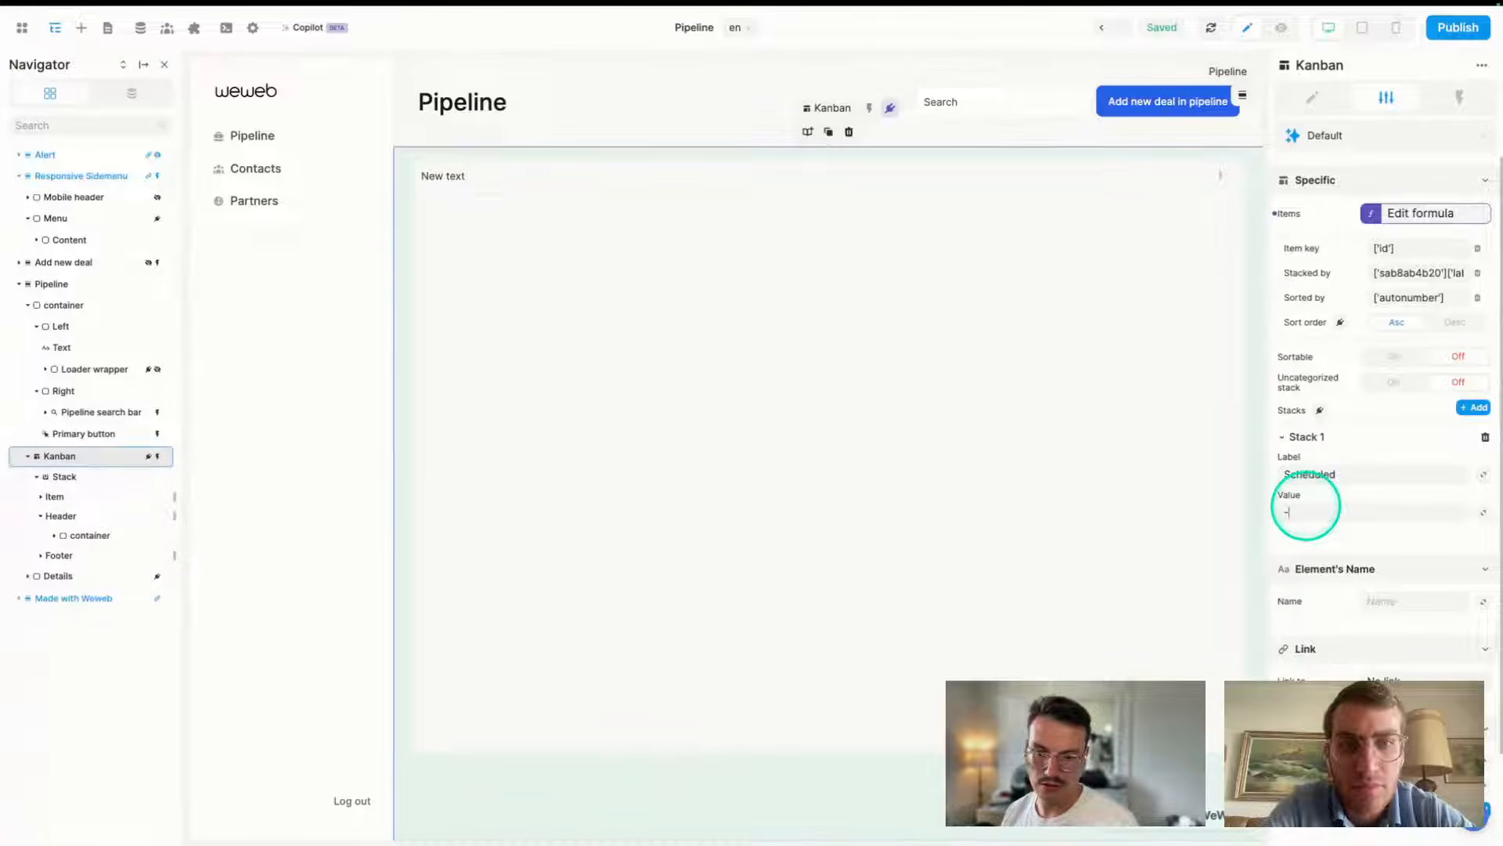
key(ctrl+v)
- Add three more kanban stacks, making four in total
click(1482, 408)
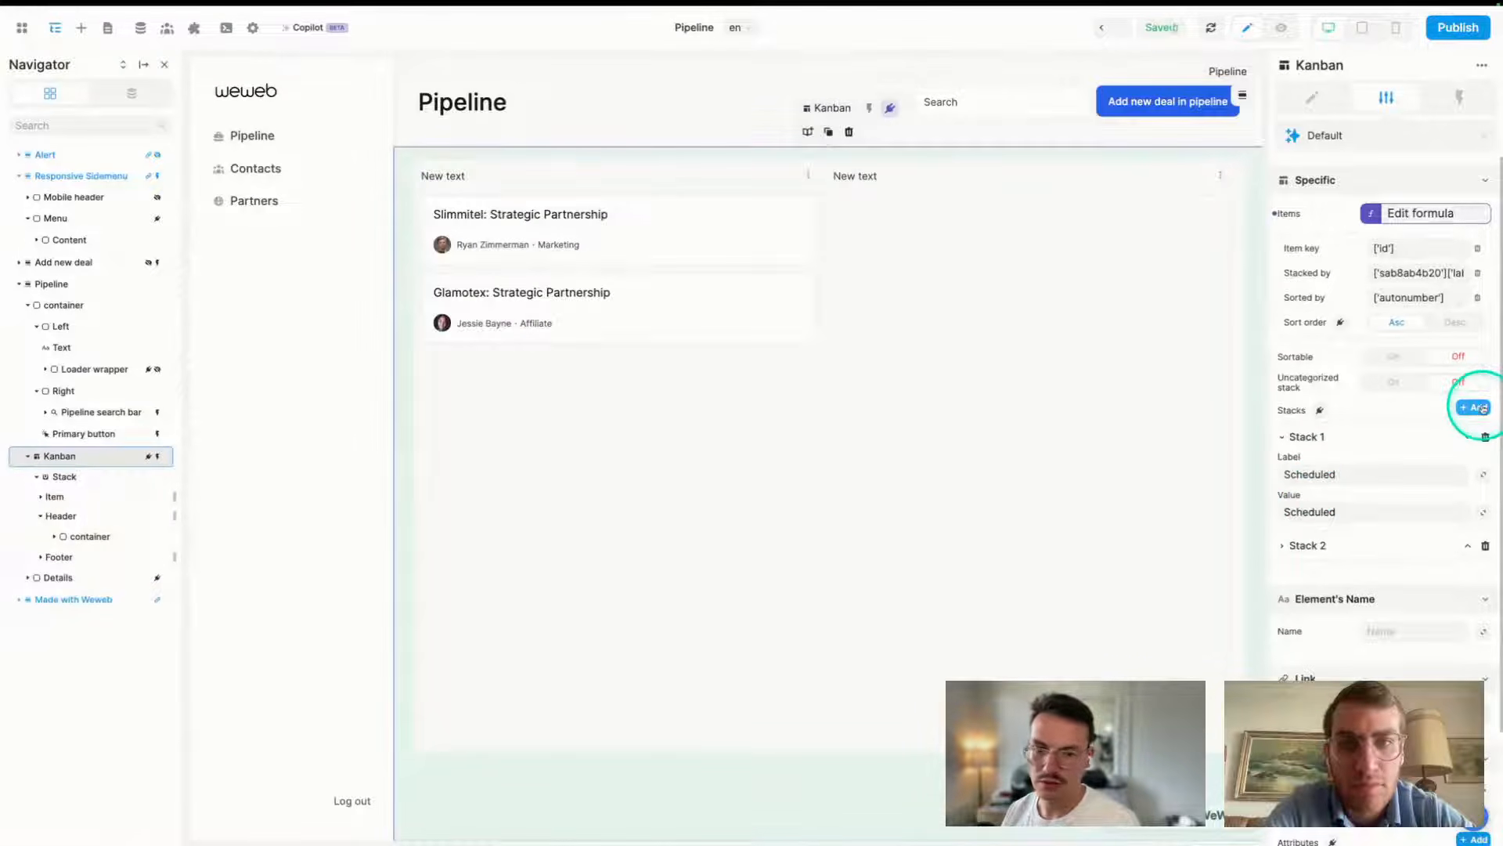
click(1482, 408)
click(1482, 408)
scroll(1310, 524, down, 1)
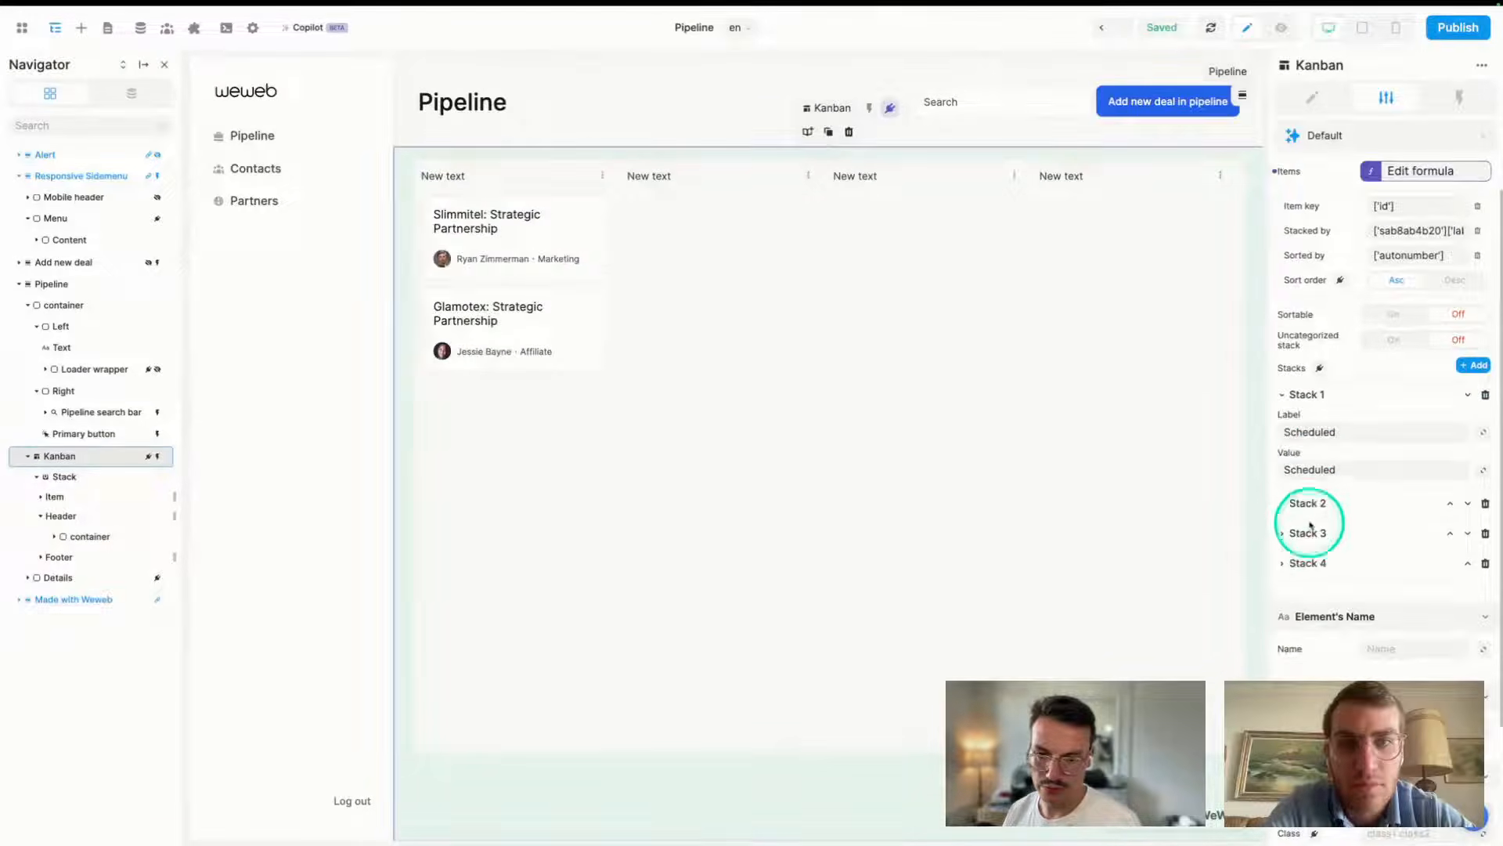
- Set Stack 2's label and value to Qualified
click(1306, 506)
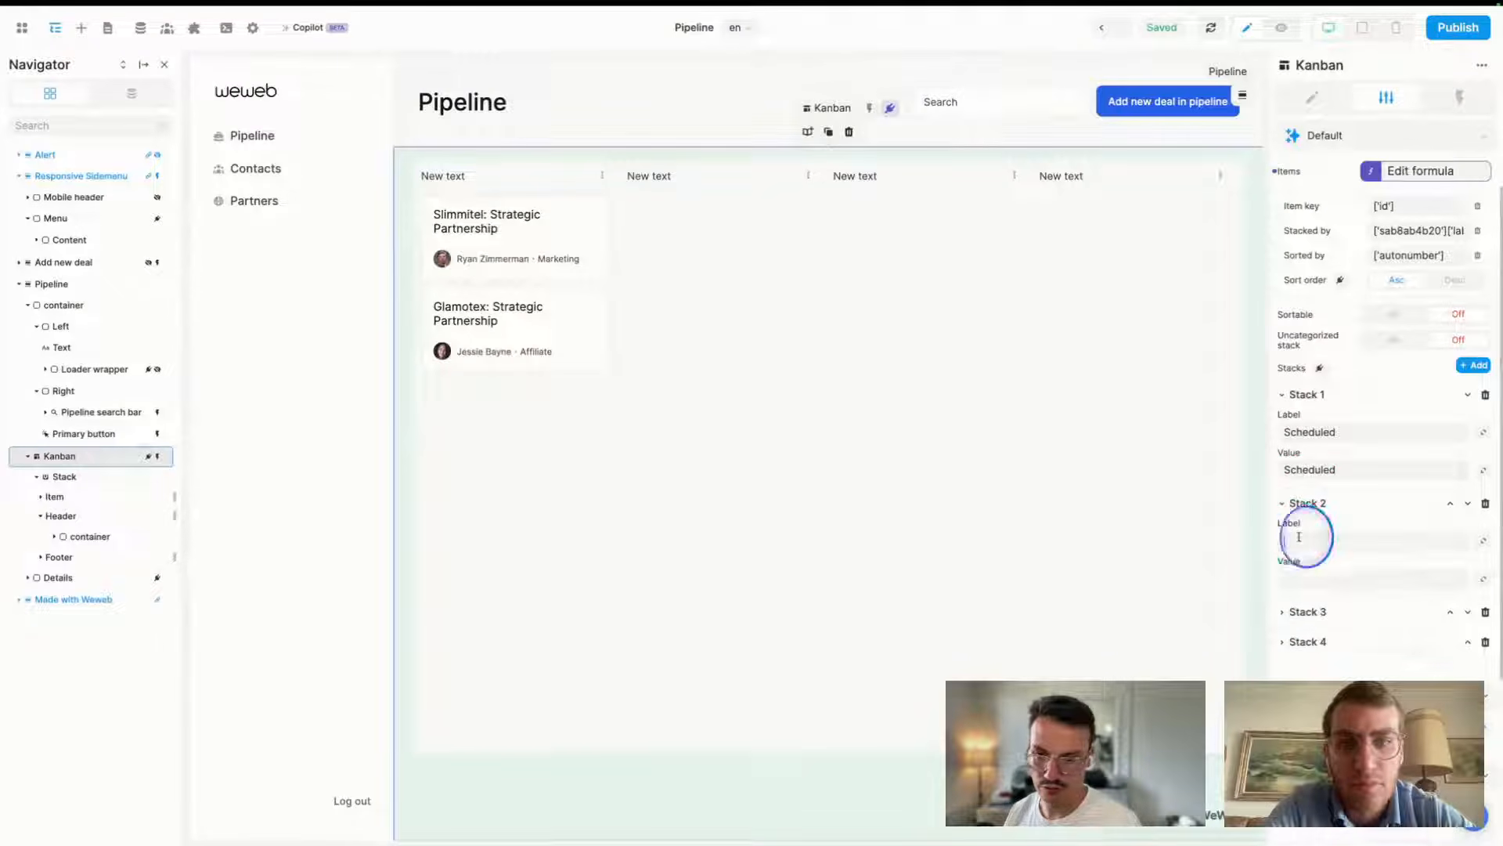
click(1299, 537)
text(Quali)
text(df)
key(BackSpace)
key(BackSpace)
text(fied)
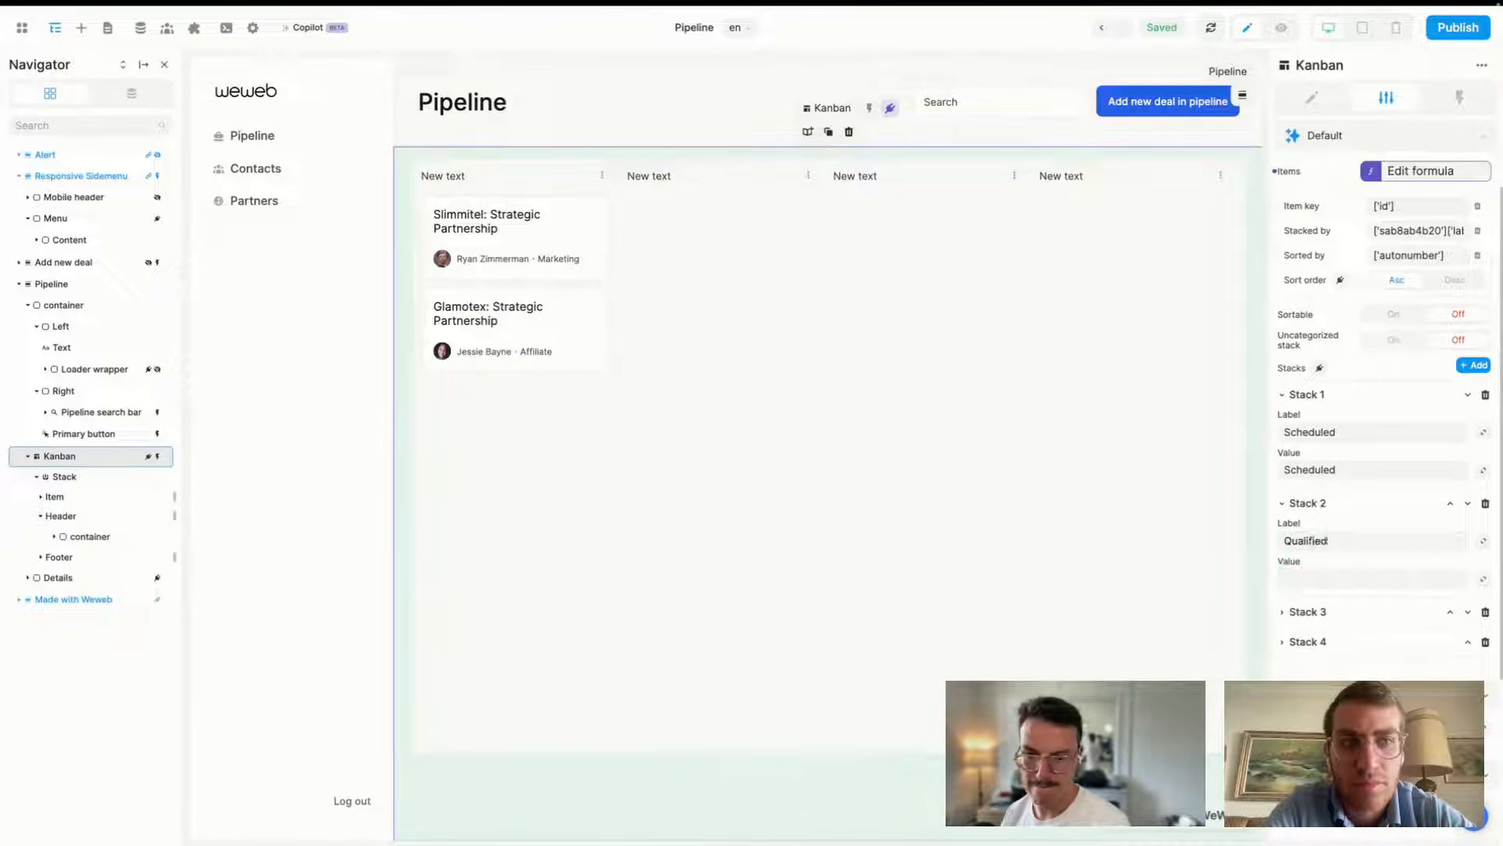
double_click(1309, 540)
key(ctrl+c)
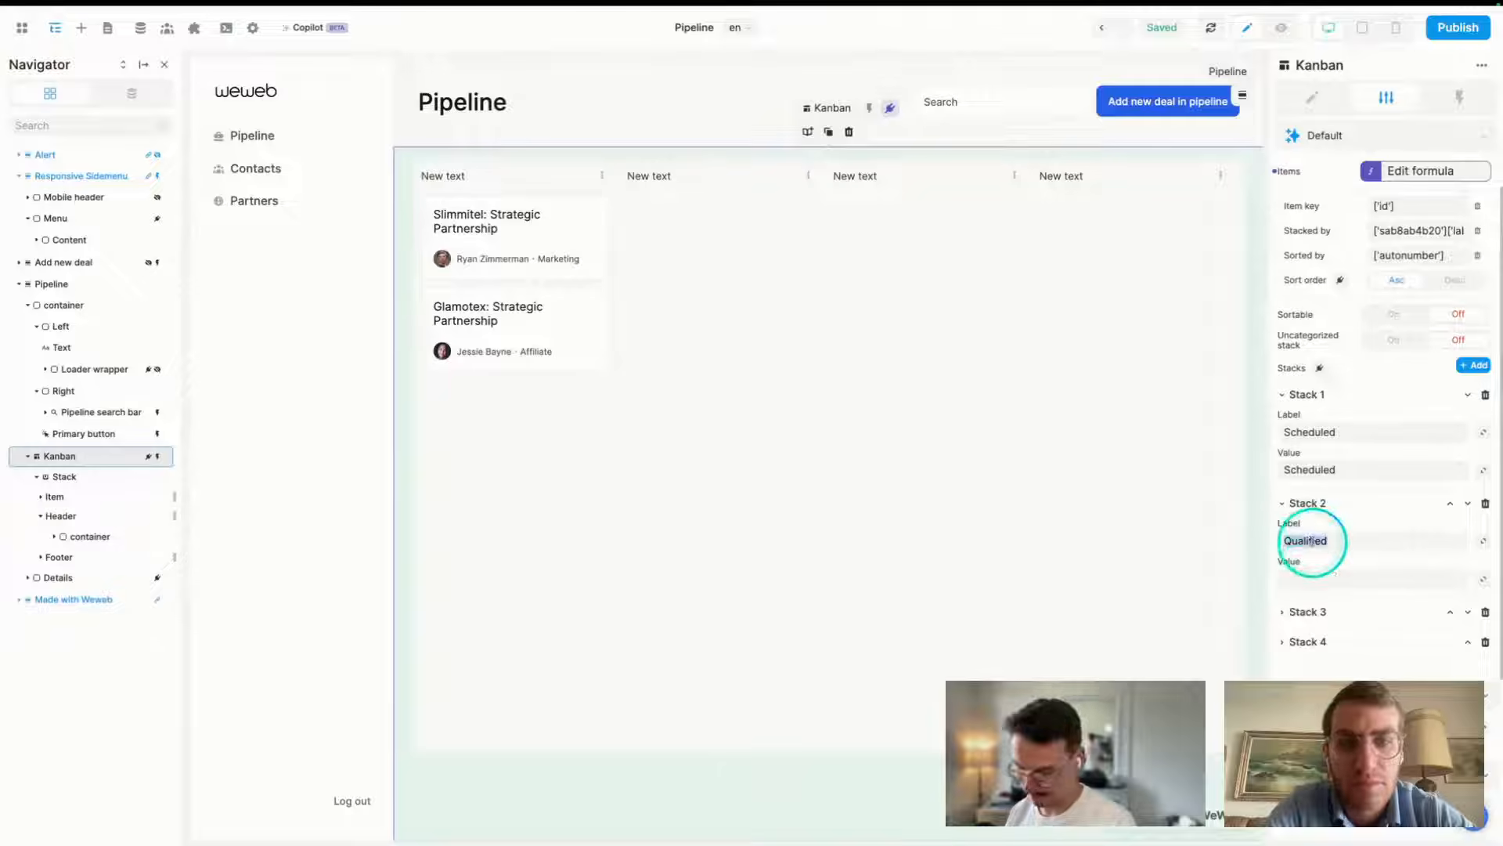
click(1301, 578)
key(ctrl+v)
click(1304, 611)
- Fill Stack 3 with Closing and Stack 4 with Lost as label and value
click(1300, 647)
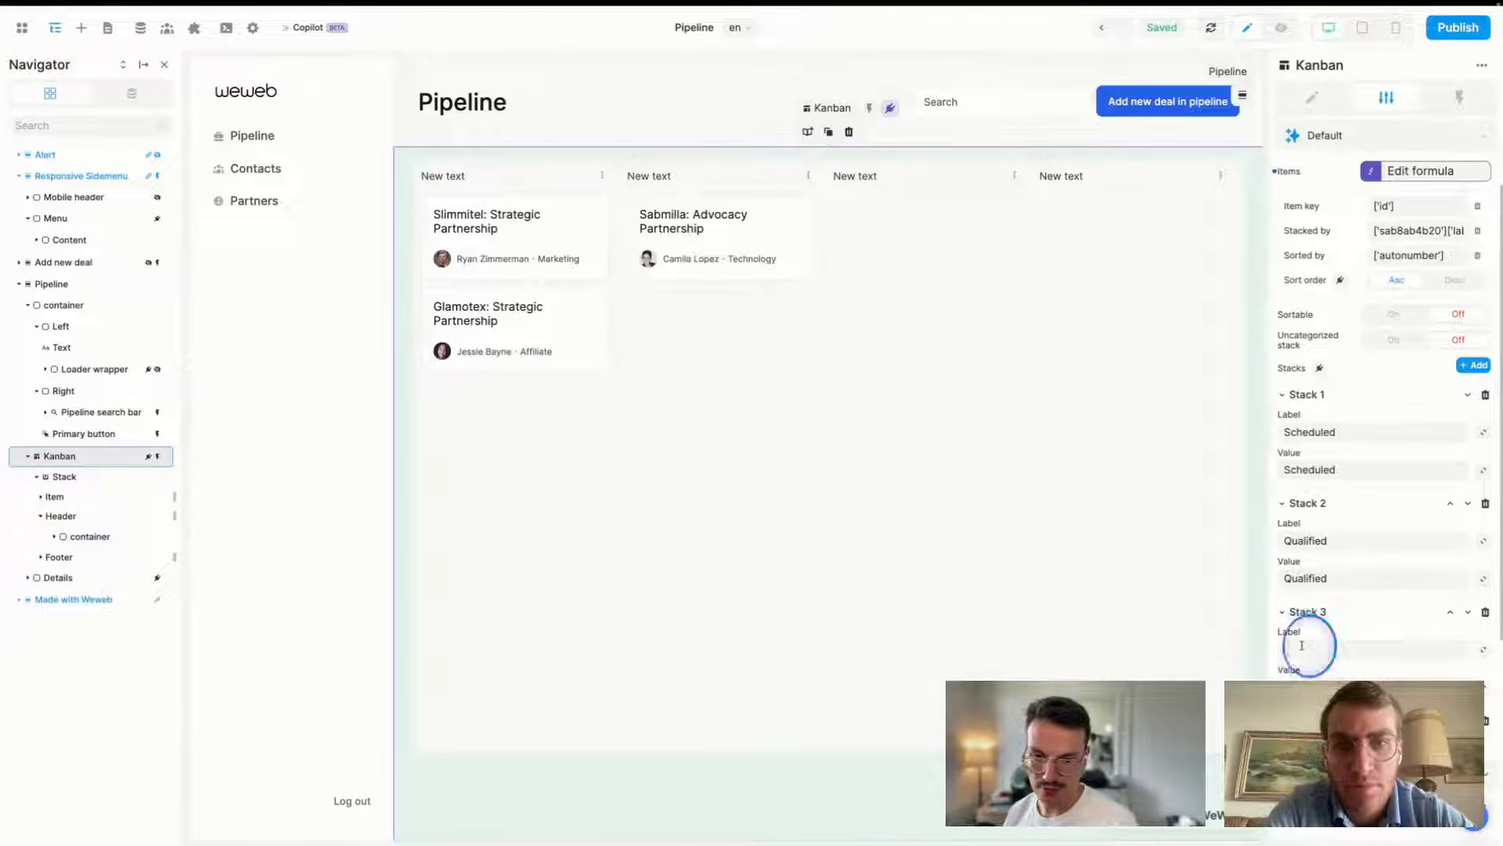
text(Qlosing)
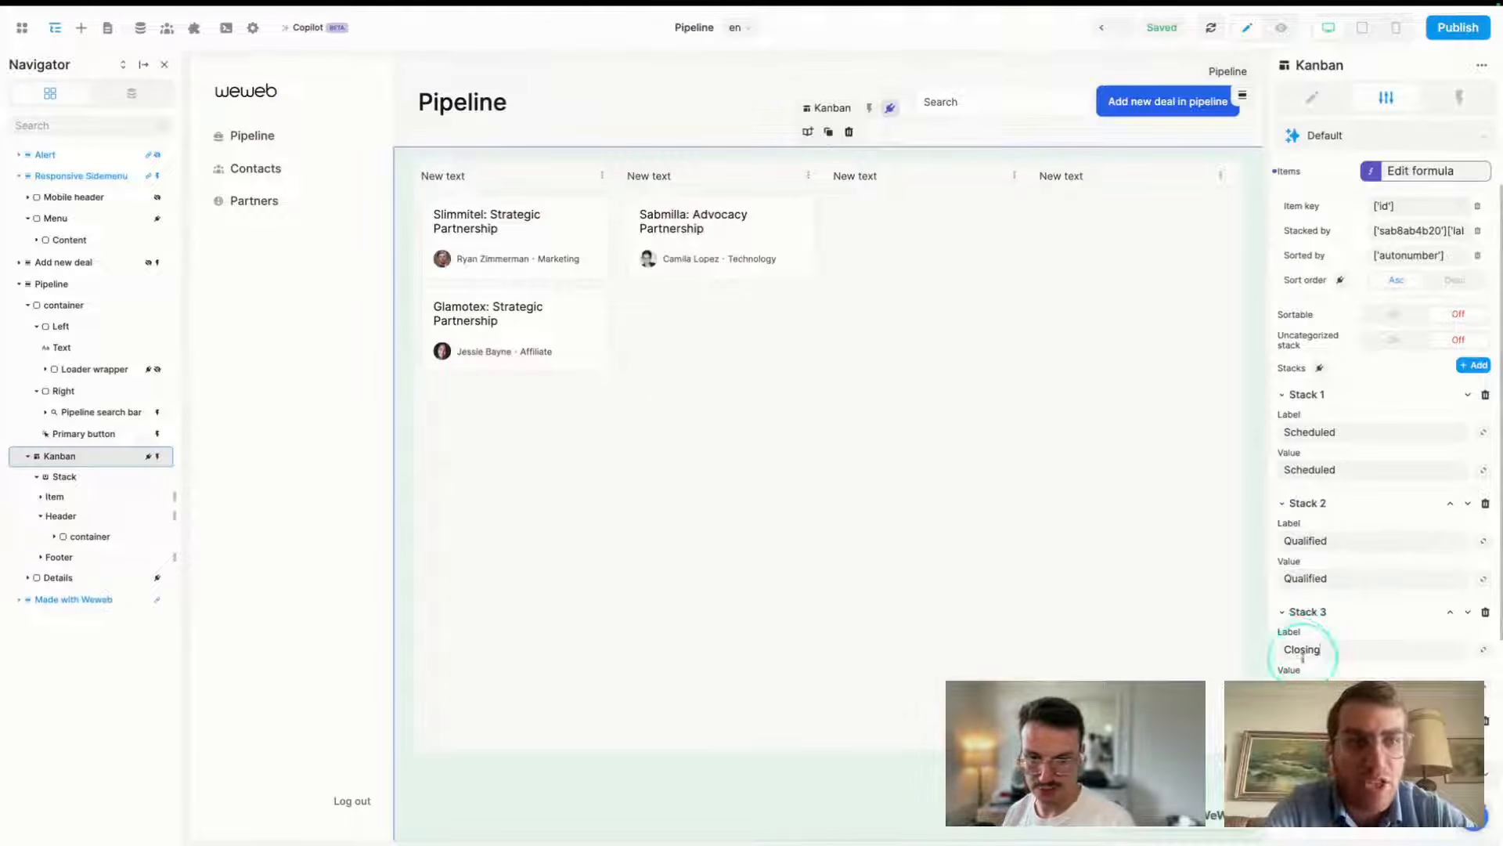
click(1300, 691)
text(Closing)
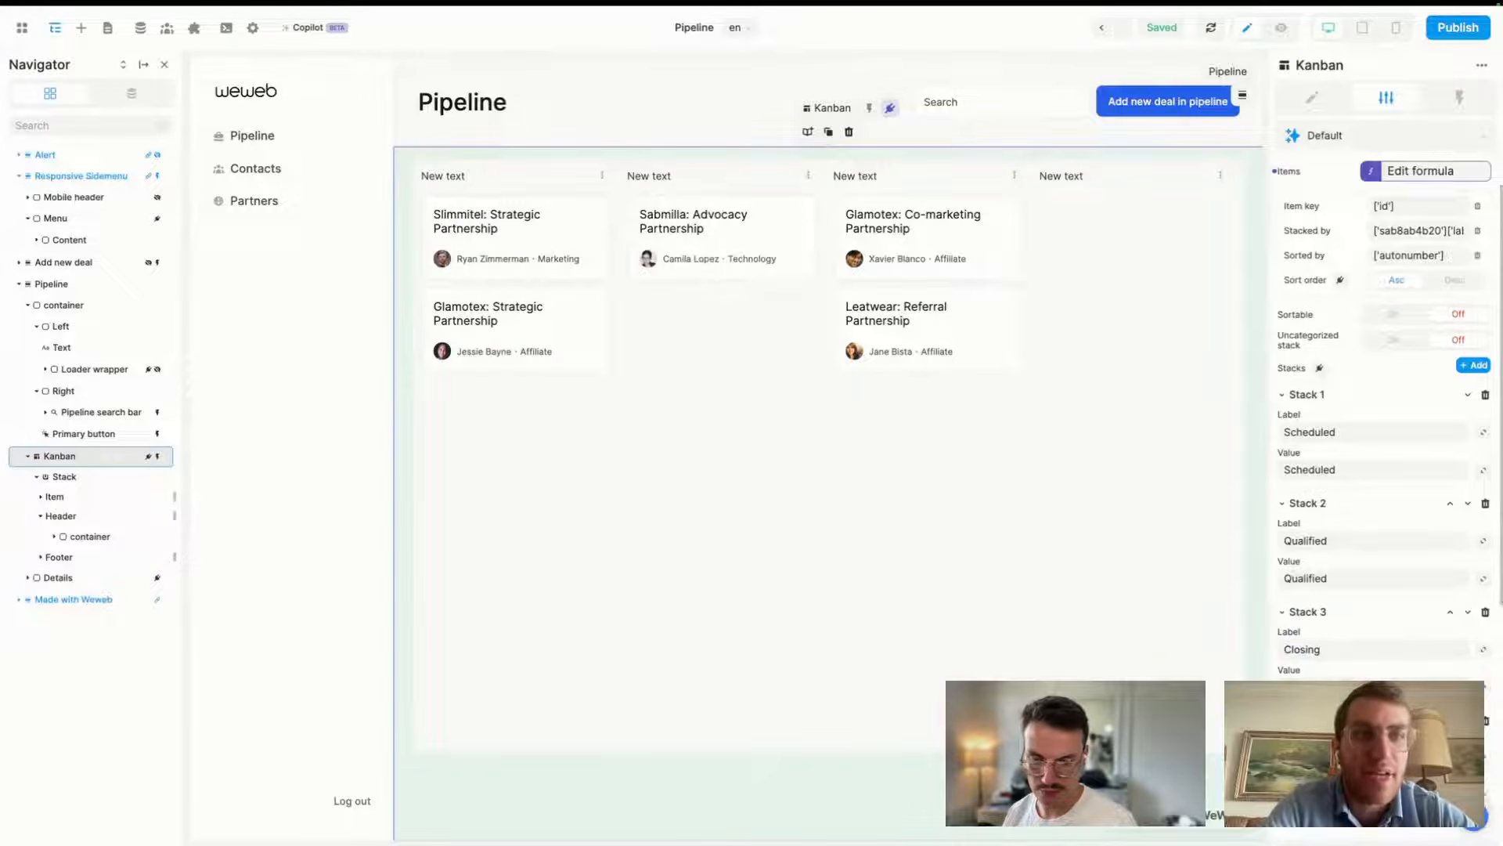
scroll(1378, 470, down, 2)
click(1297, 644)
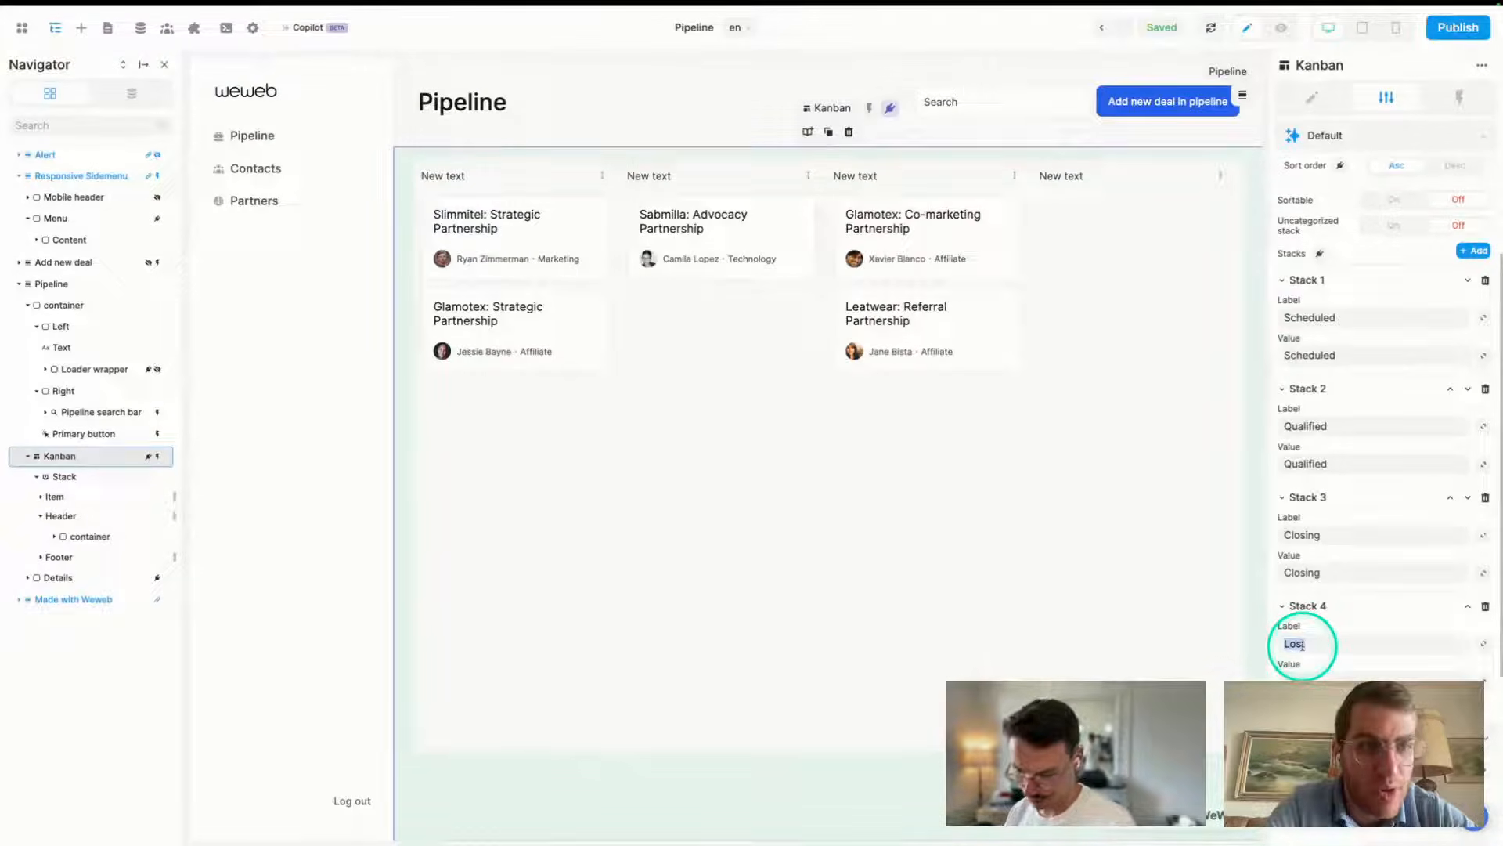
text(Lost)
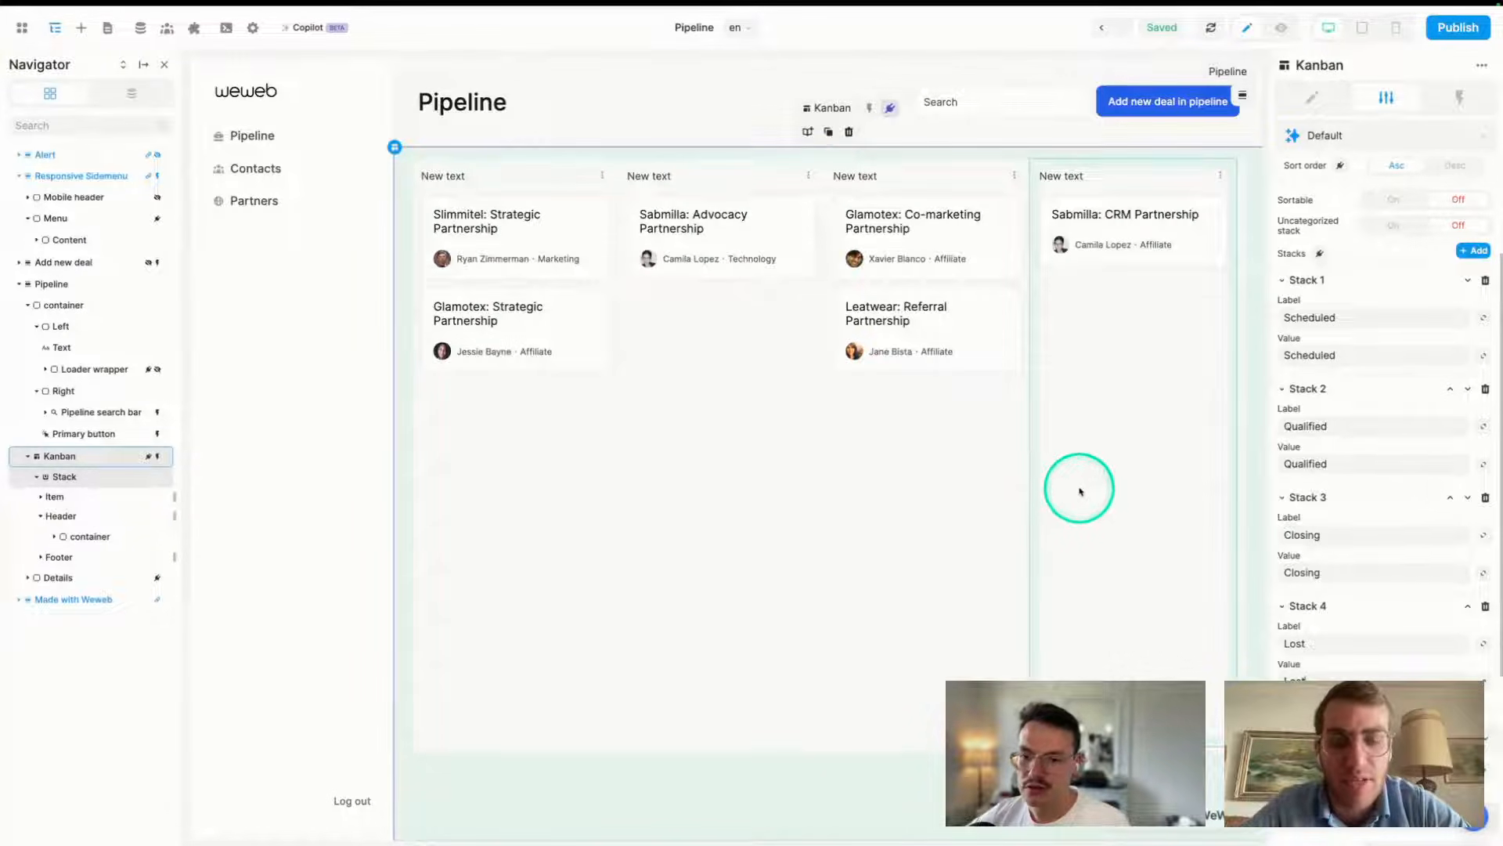
- Scroll the settings back up and open the Add (+) elements panel
scroll(1371, 491, up, 2)
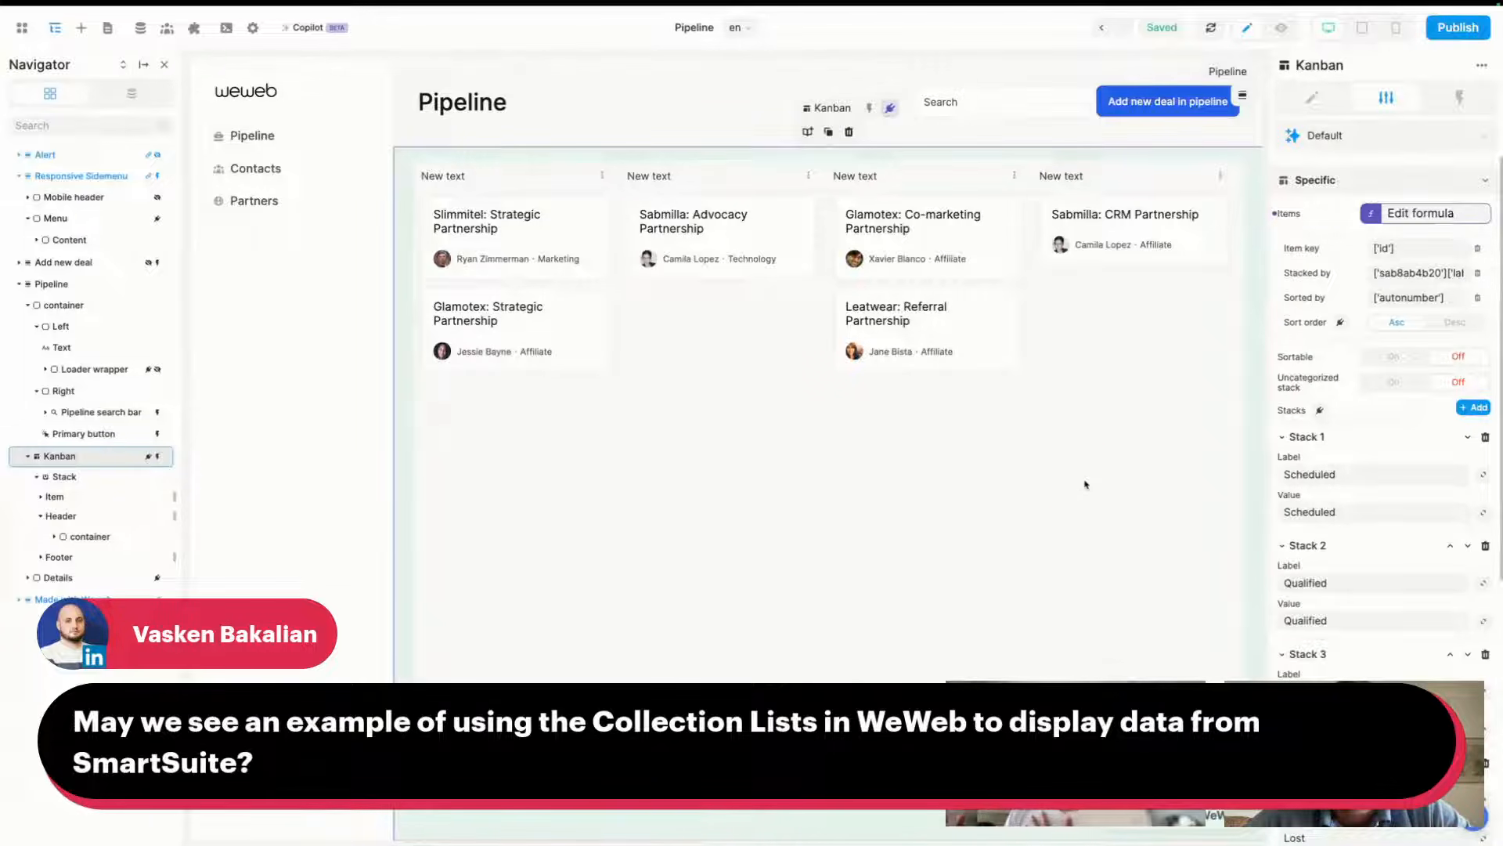
click(82, 31)
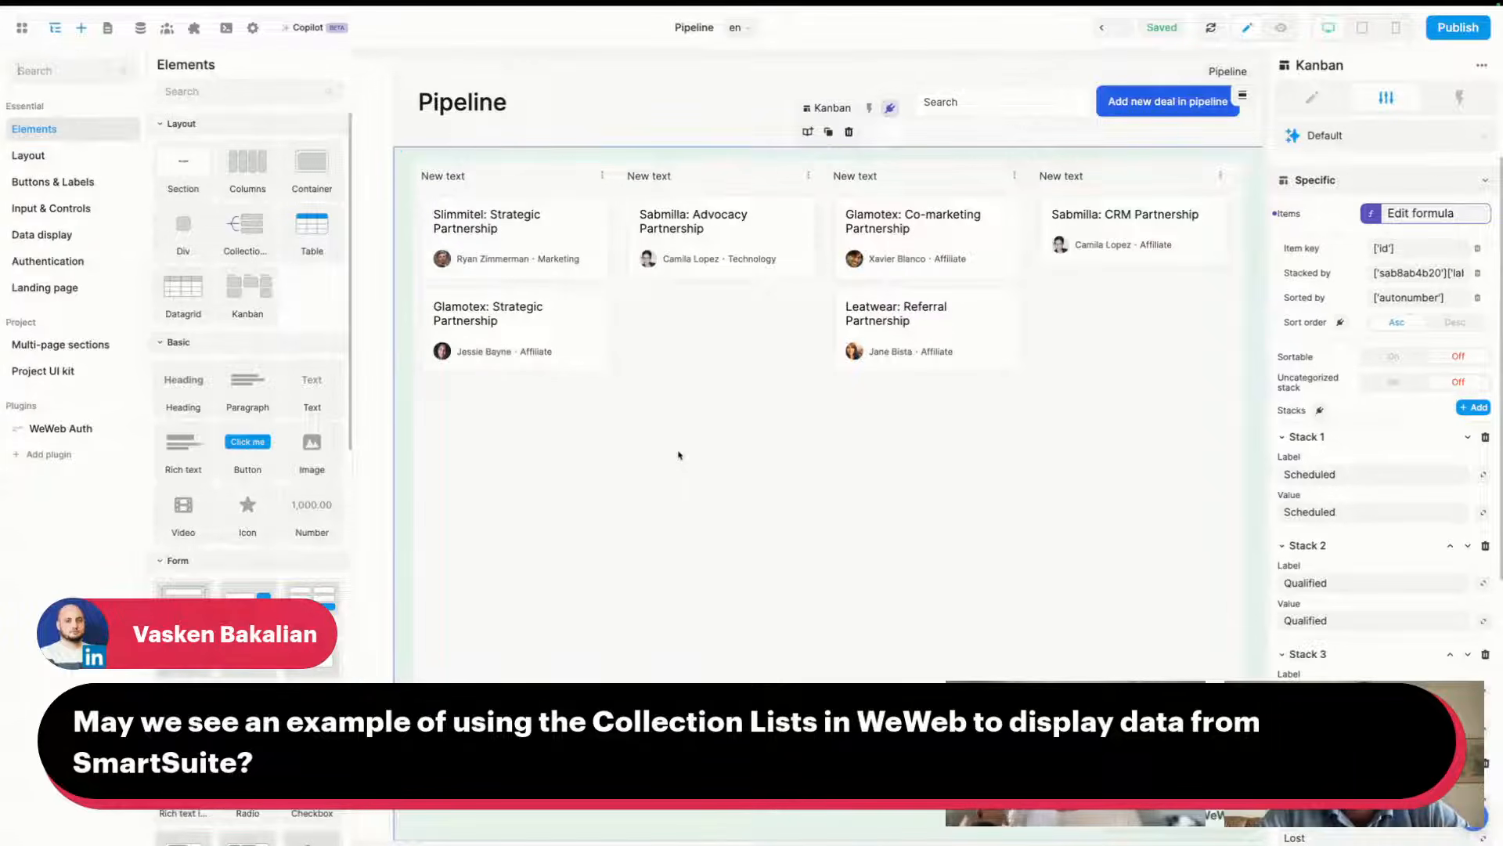
- Search 'collec' among the elements and drop a Collection List above the Kanban
click(679, 455)
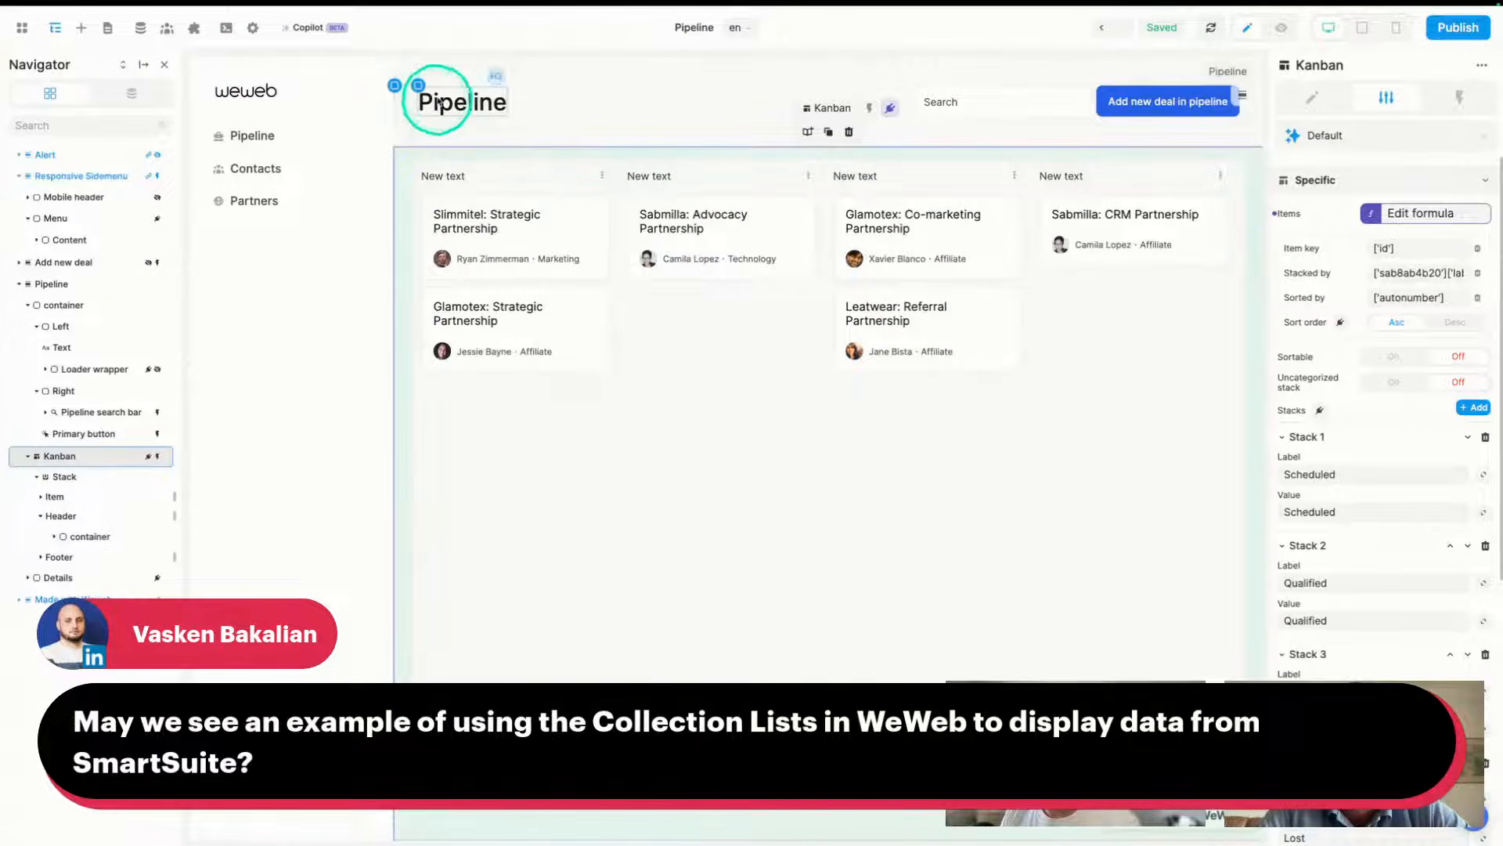
click(80, 27)
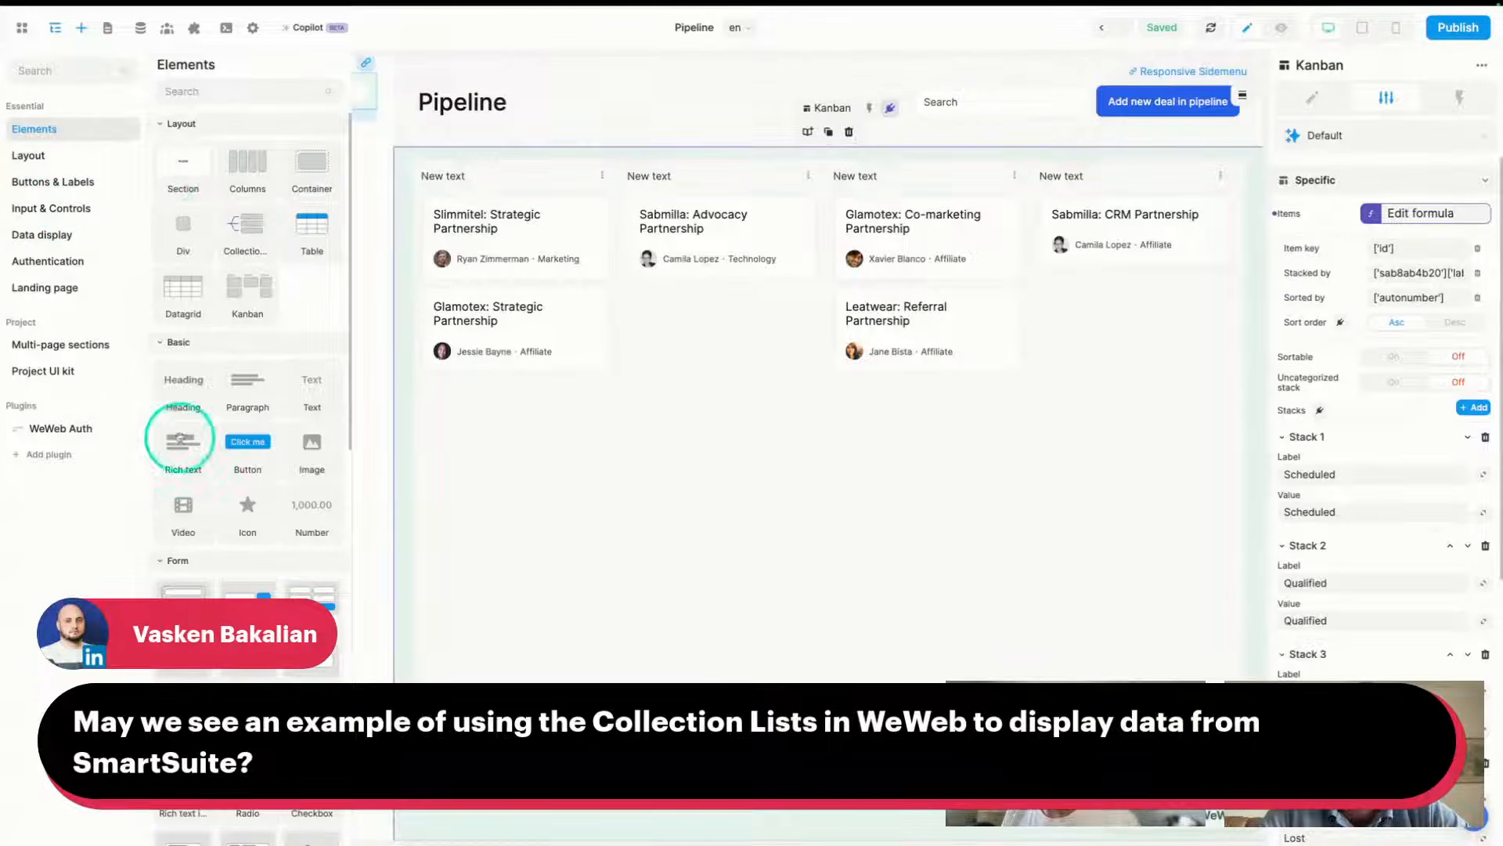
text(co)
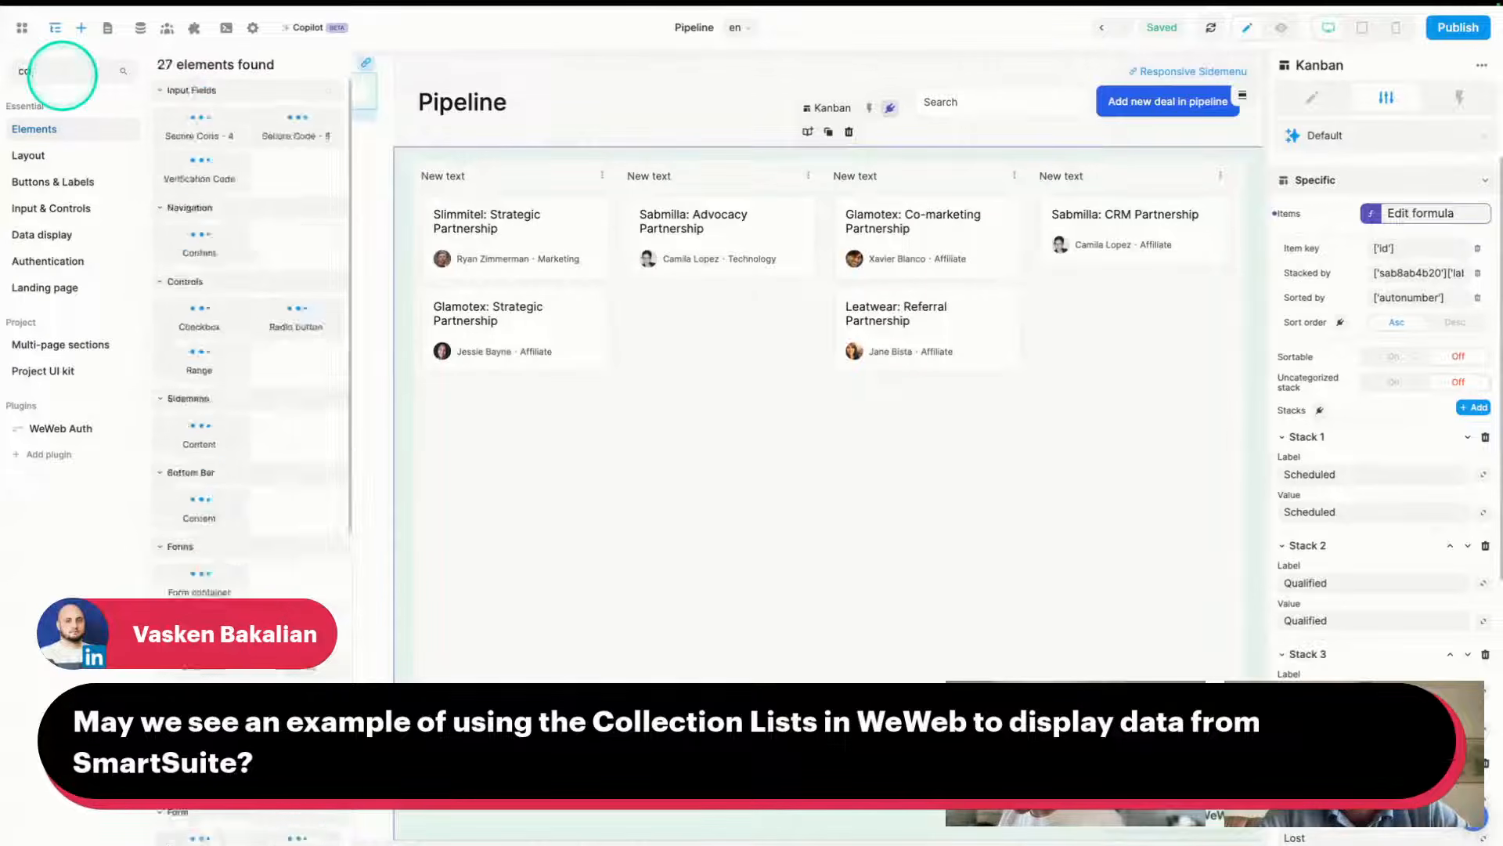
text(llec)
drag(191, 139, 667, 145)
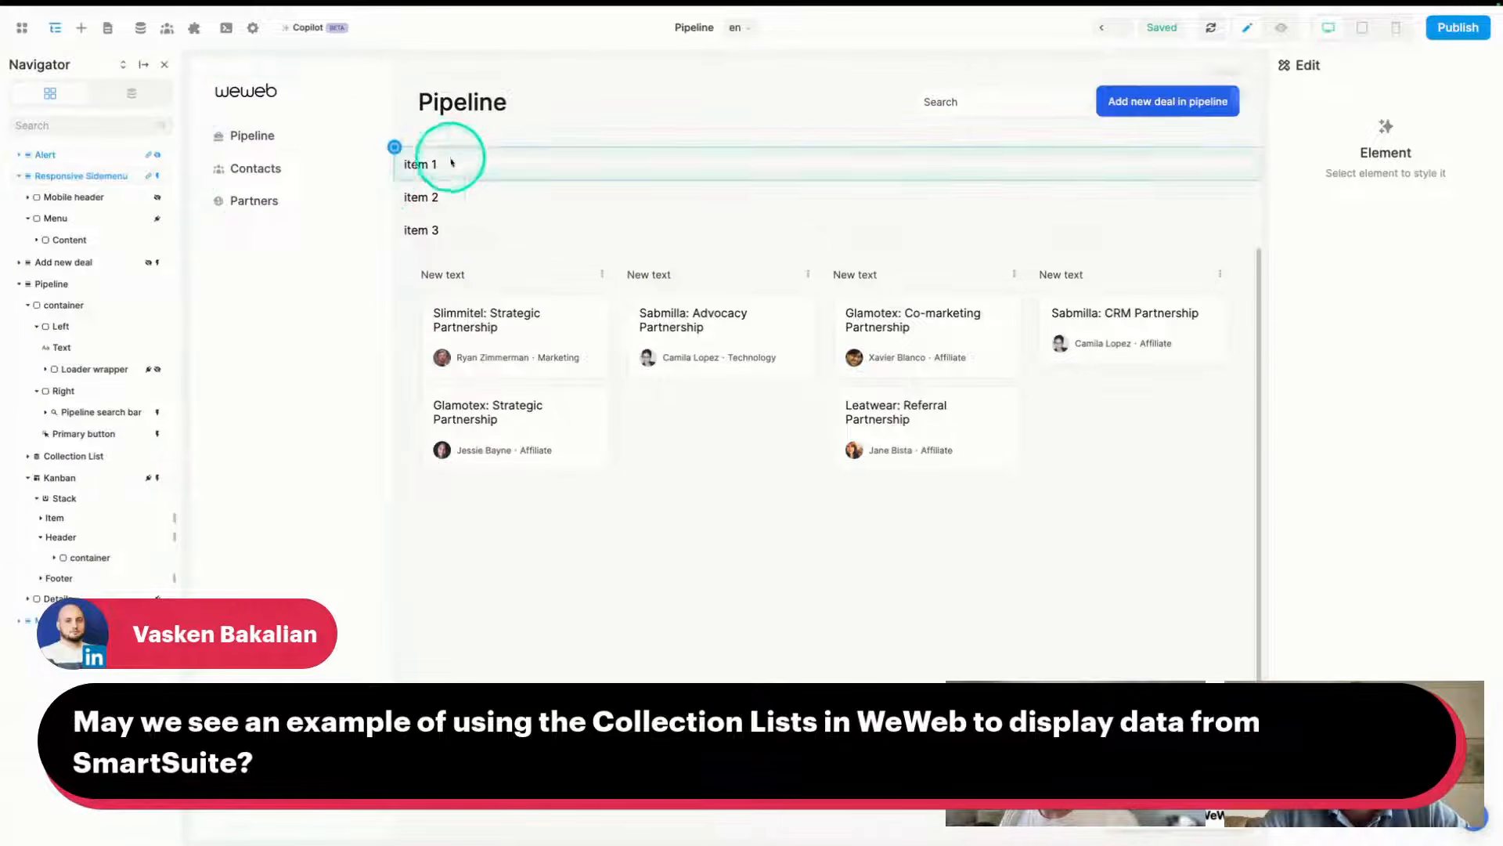
- Bind the Collection List's Items to Pipeline.data, producing six 'item 1' rows
click(408, 156)
click(62, 456)
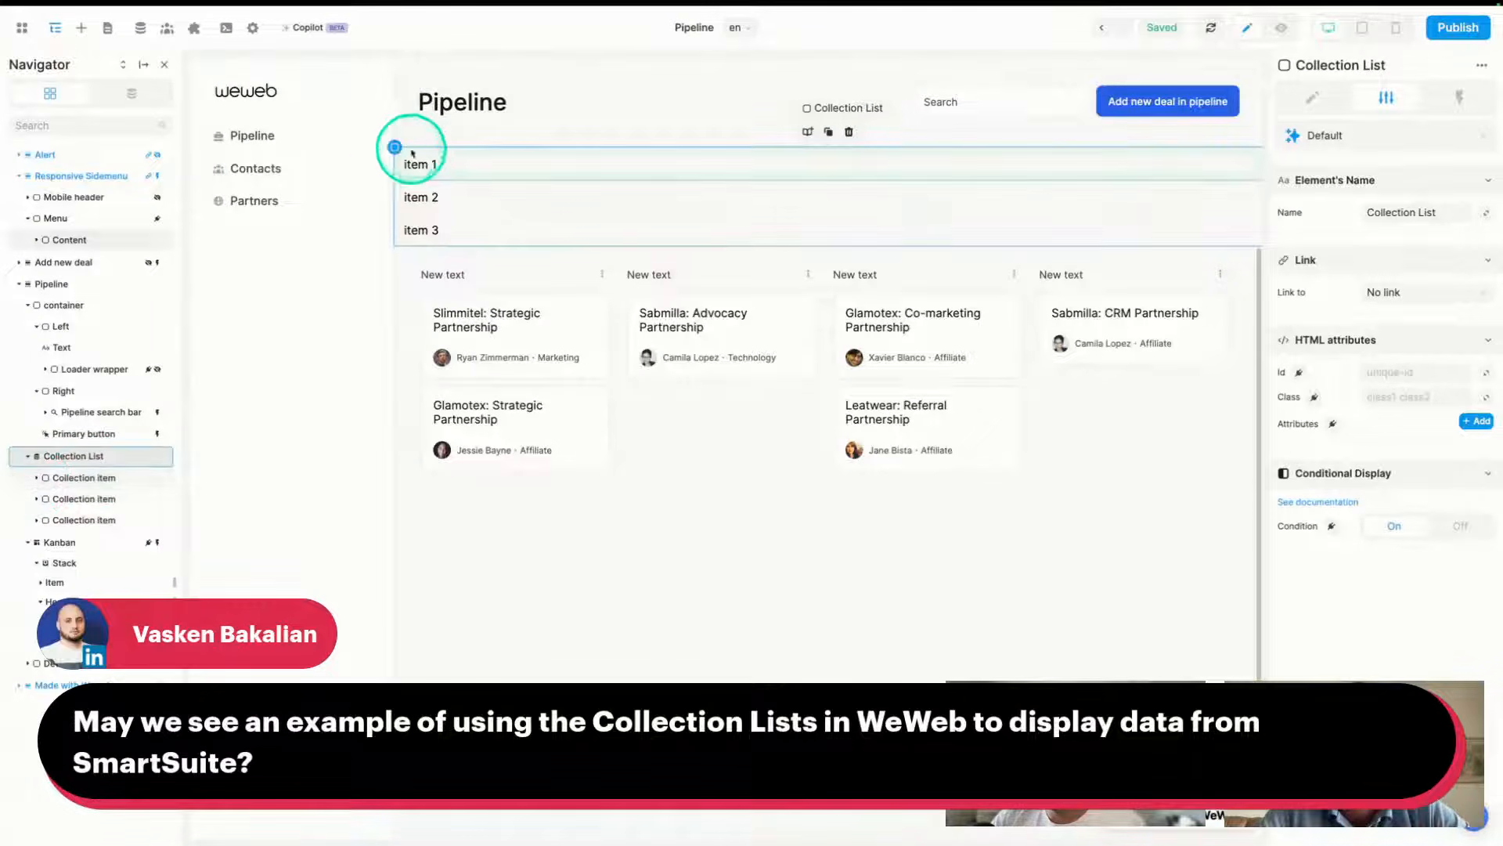
click(1312, 99)
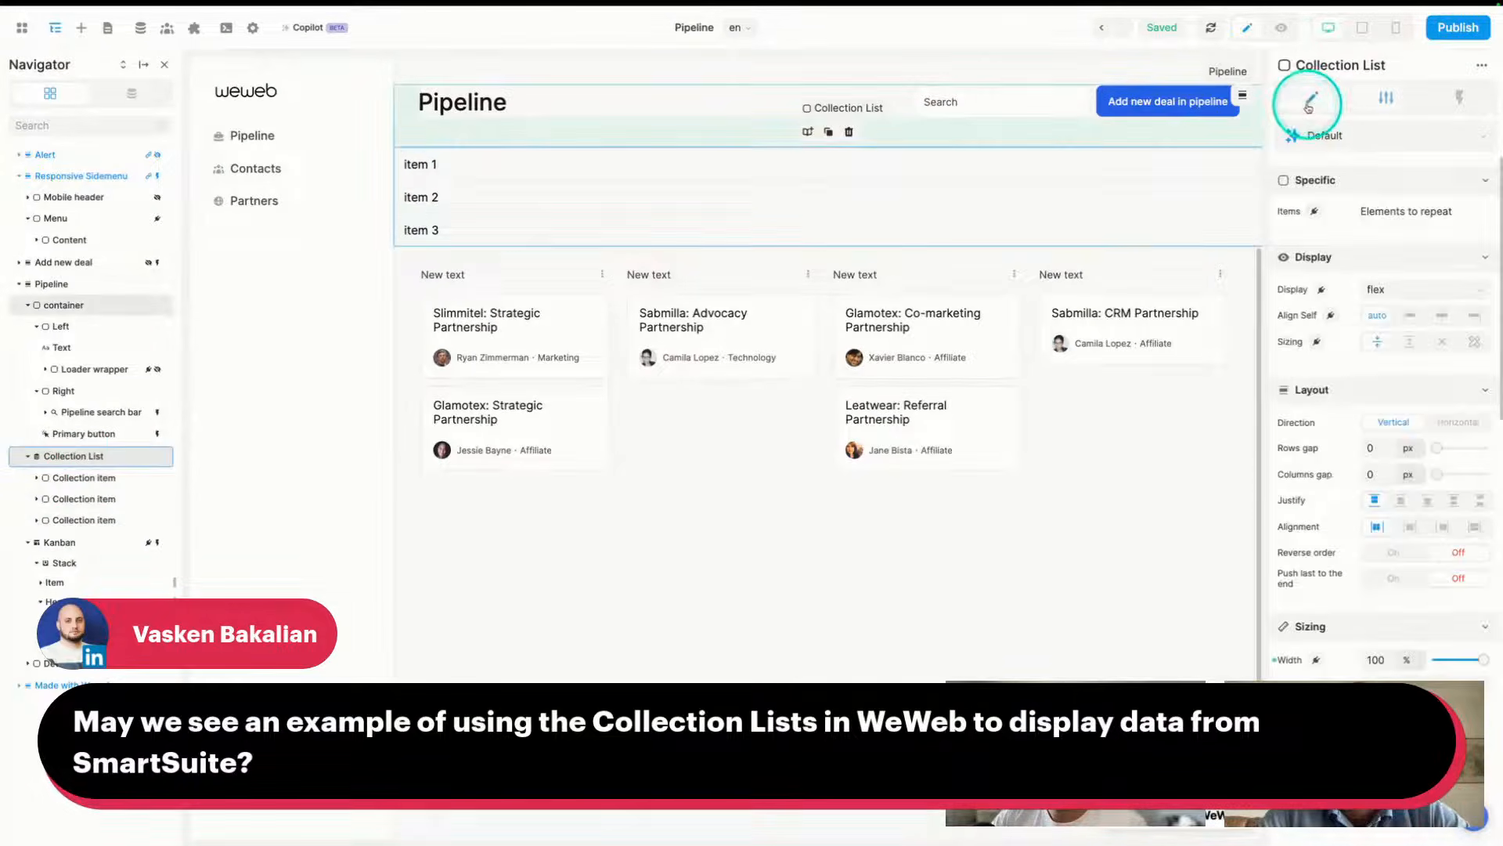
click(1316, 213)
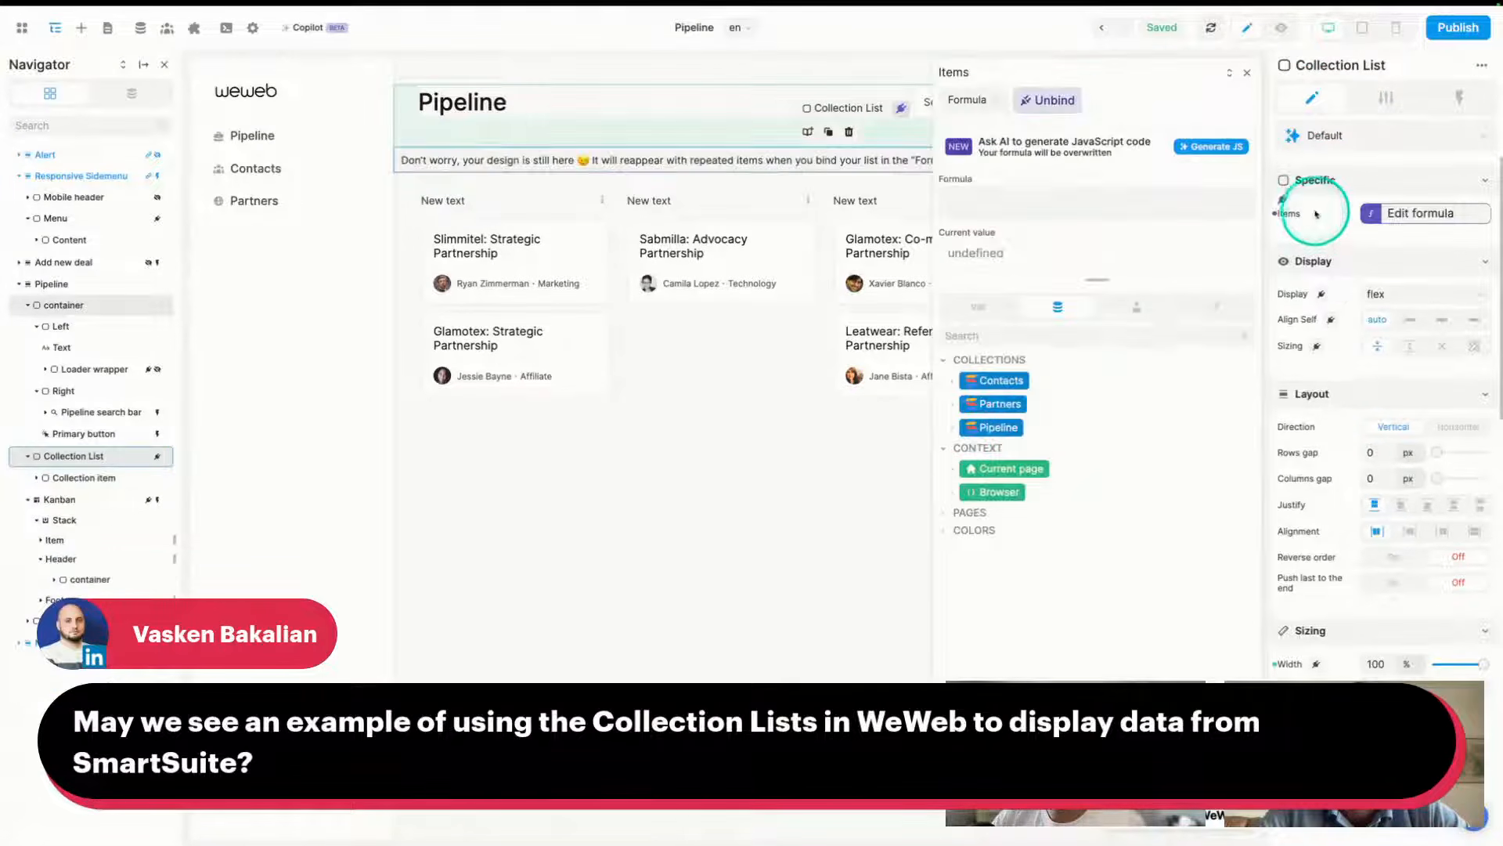
click(952, 428)
click(993, 451)
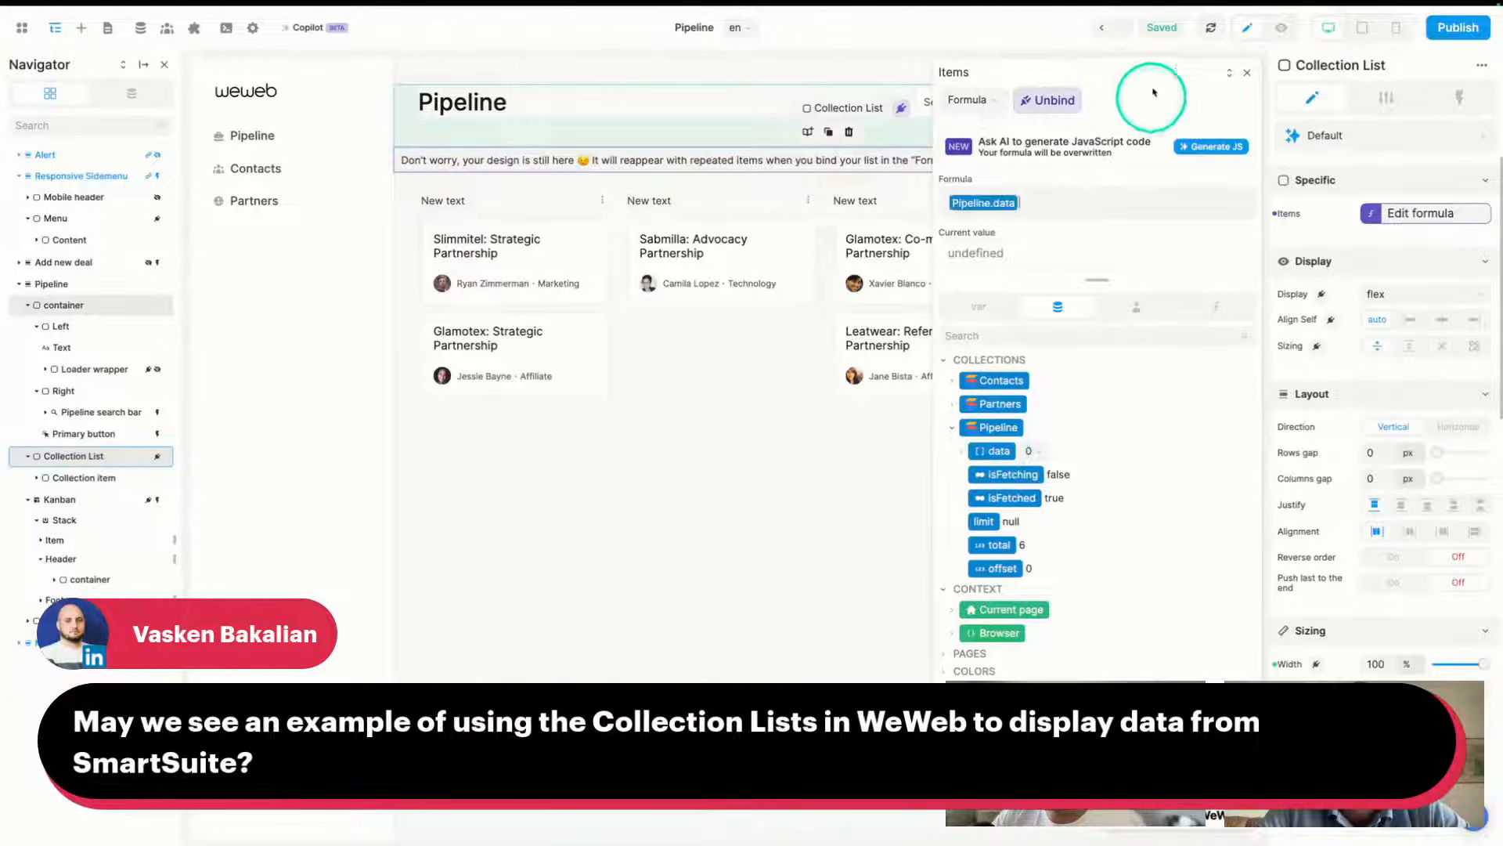
click(1248, 75)
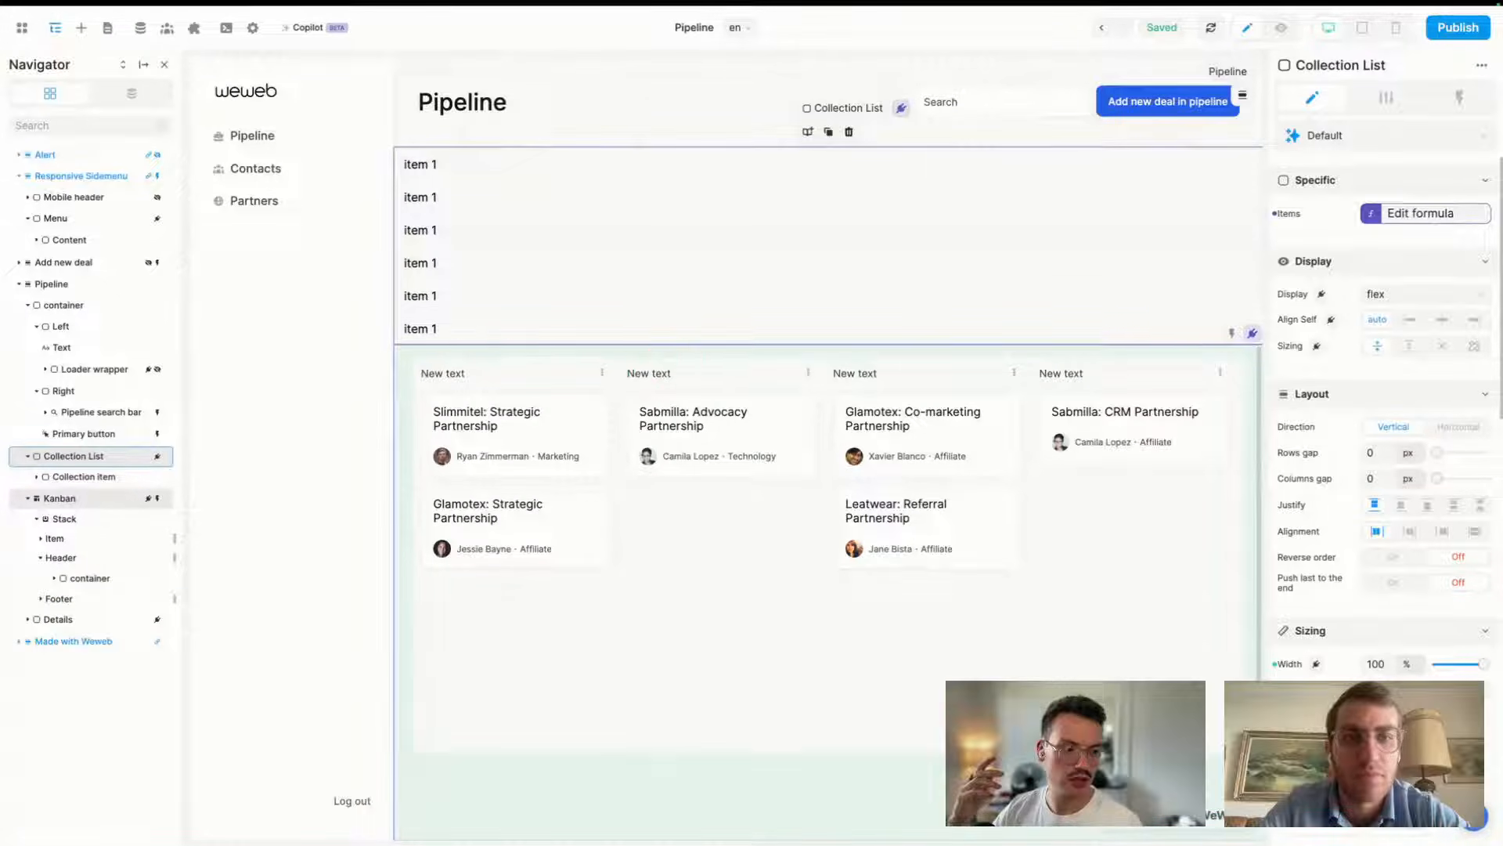
- Bind the list row Text to item.data.title, showing titles like 'Slimmitel: Strategic Partnership'
click(667, 354)
click(410, 157)
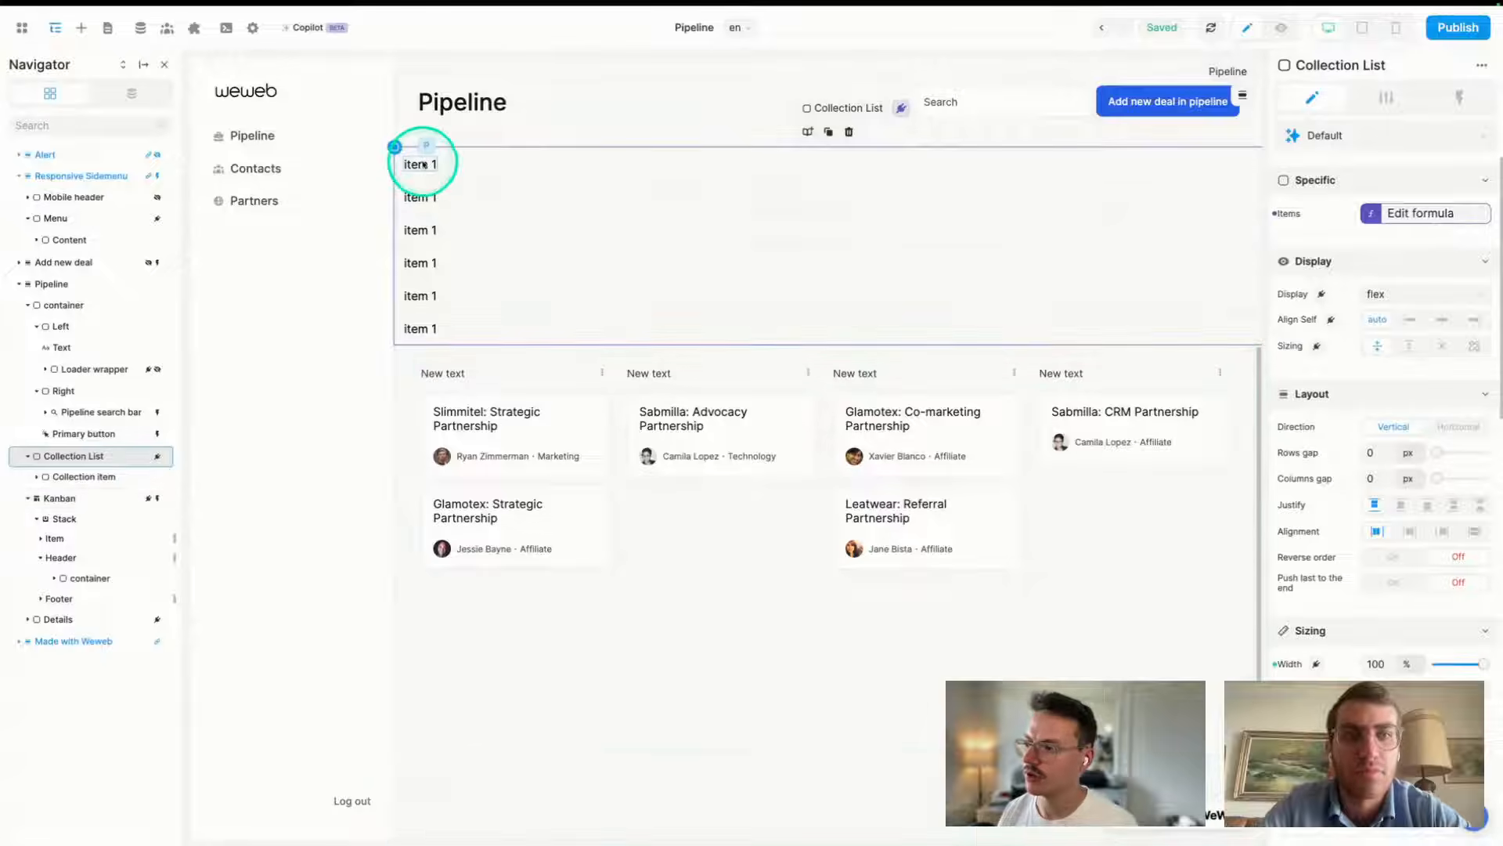
click(410, 160)
click(1329, 213)
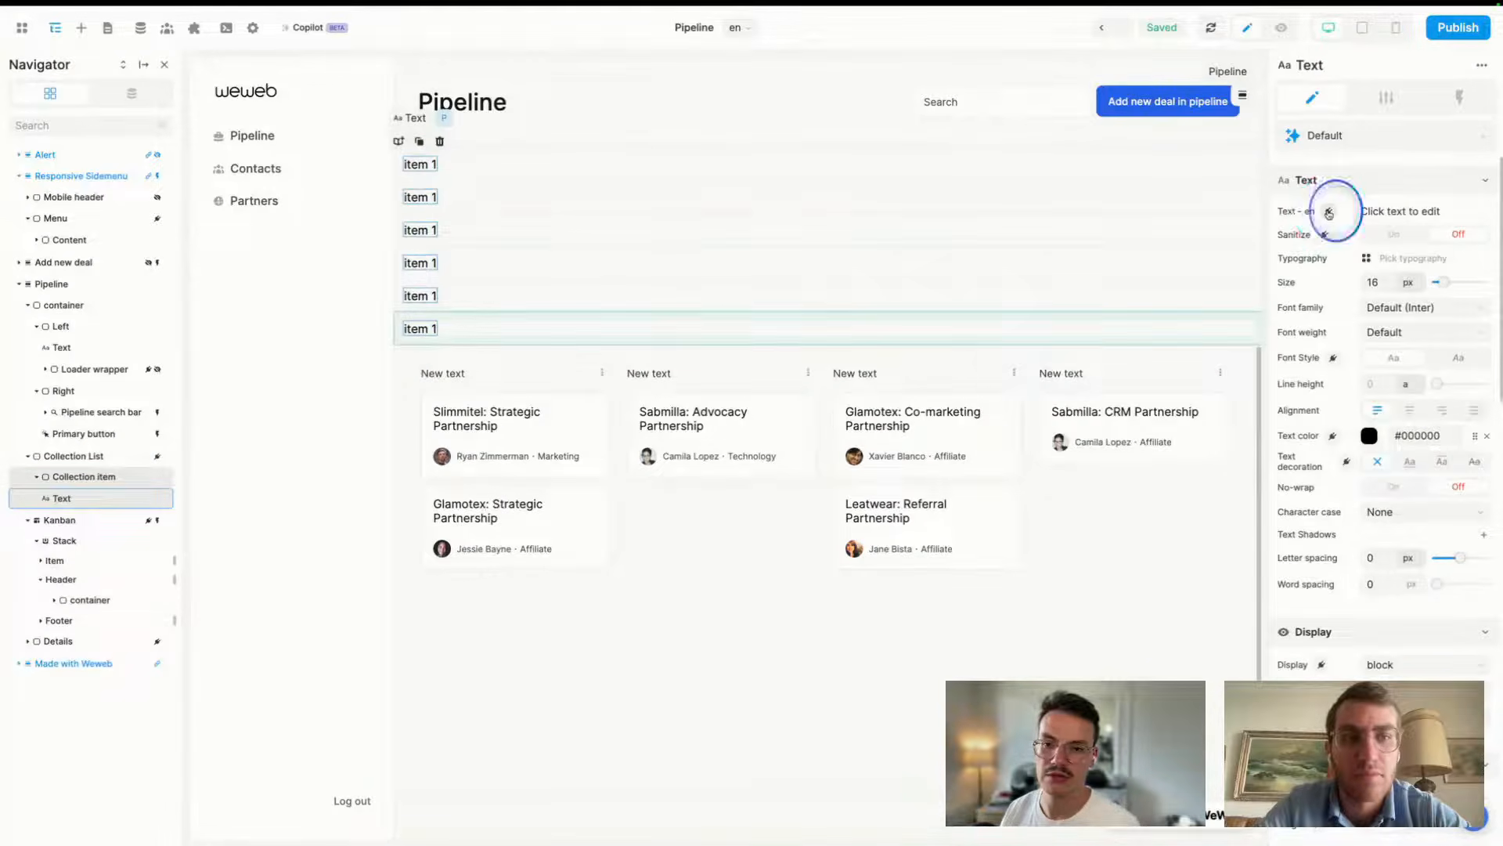
click(991, 374)
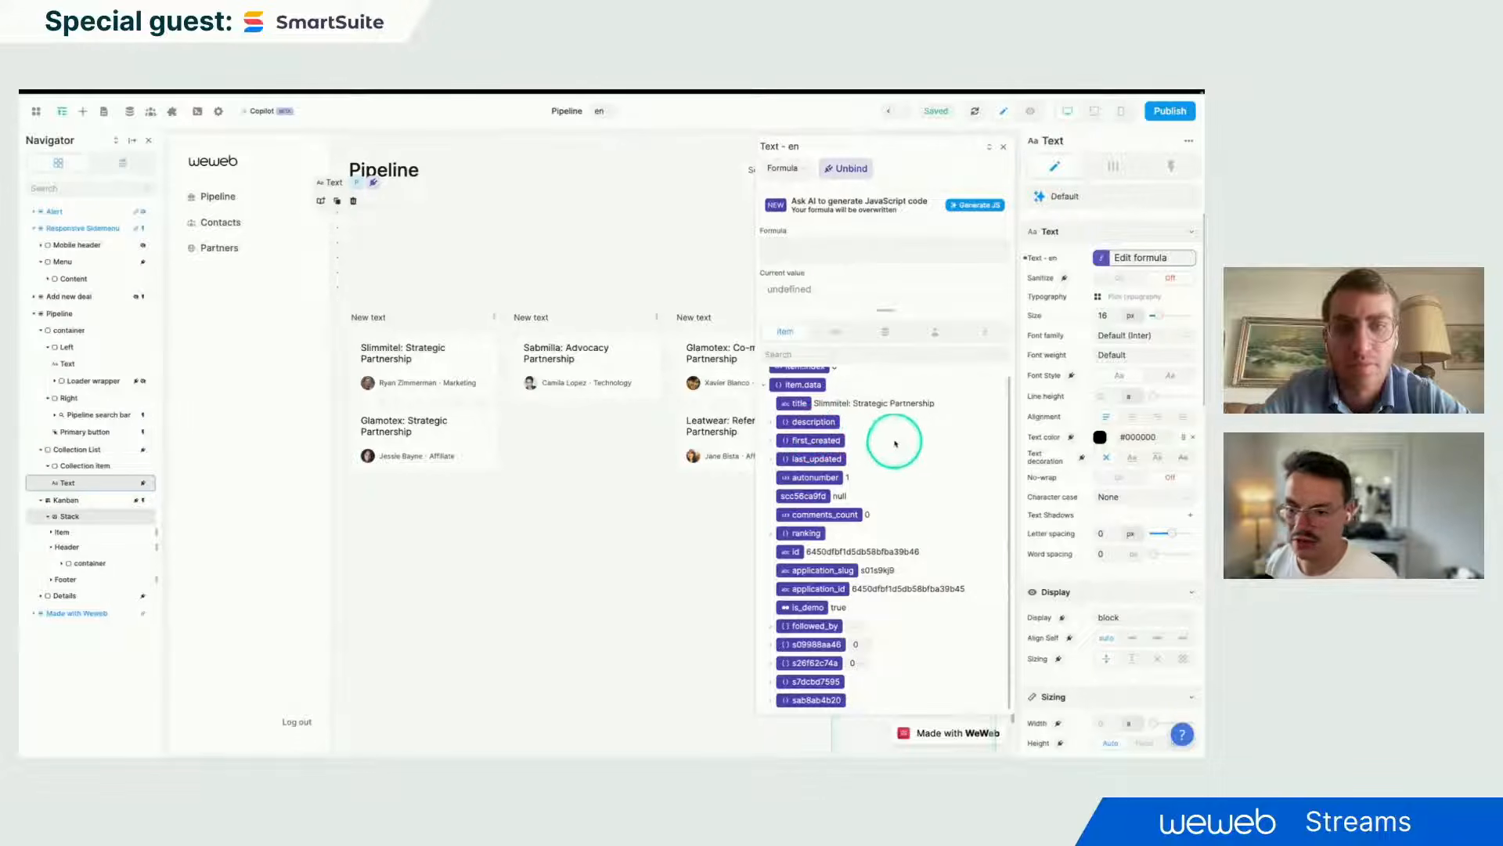
scroll(819, 474, up, 1)
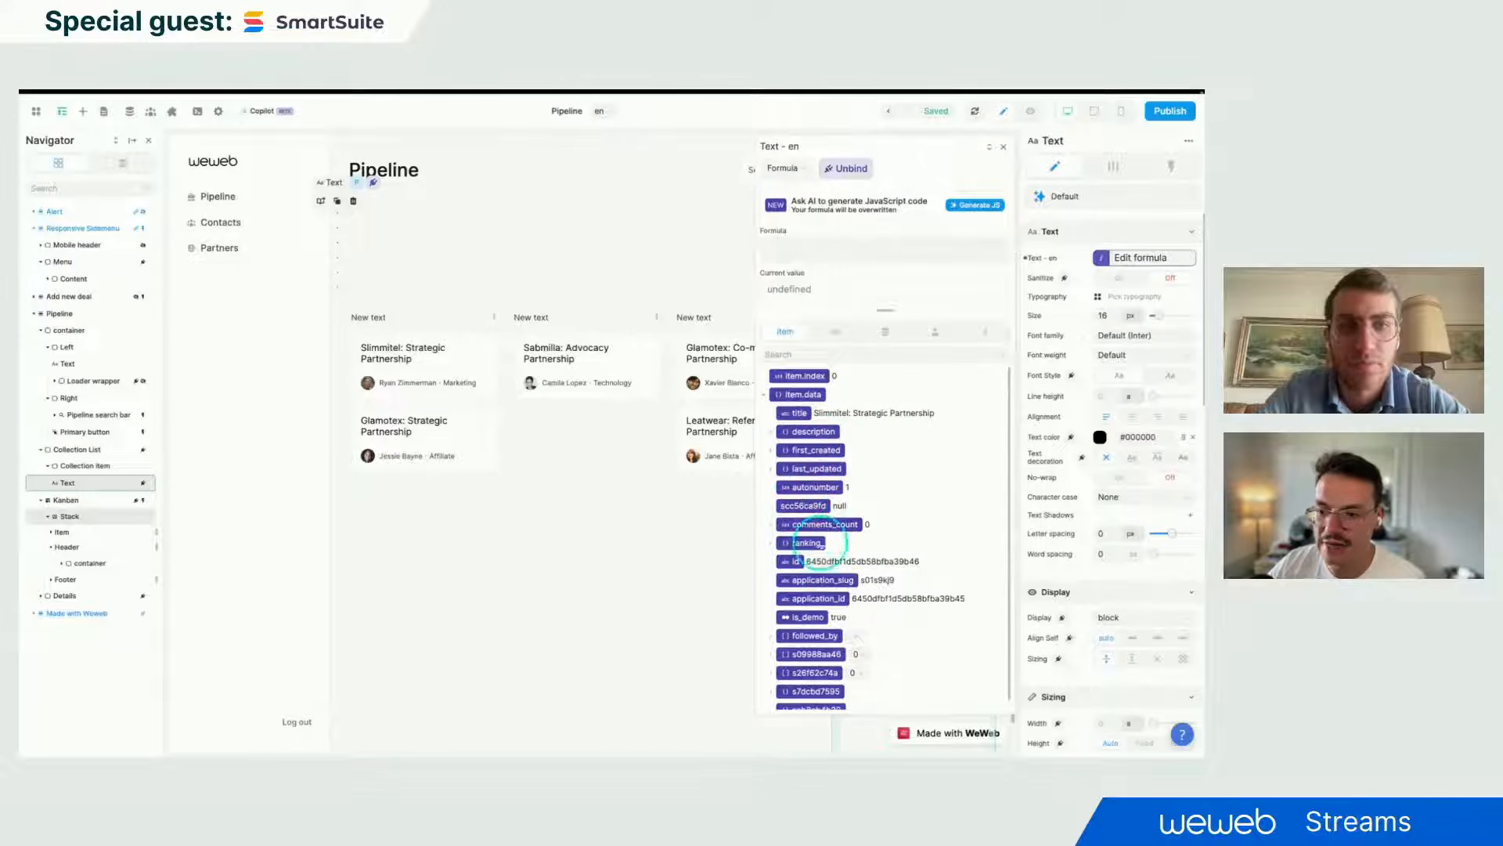
click(795, 413)
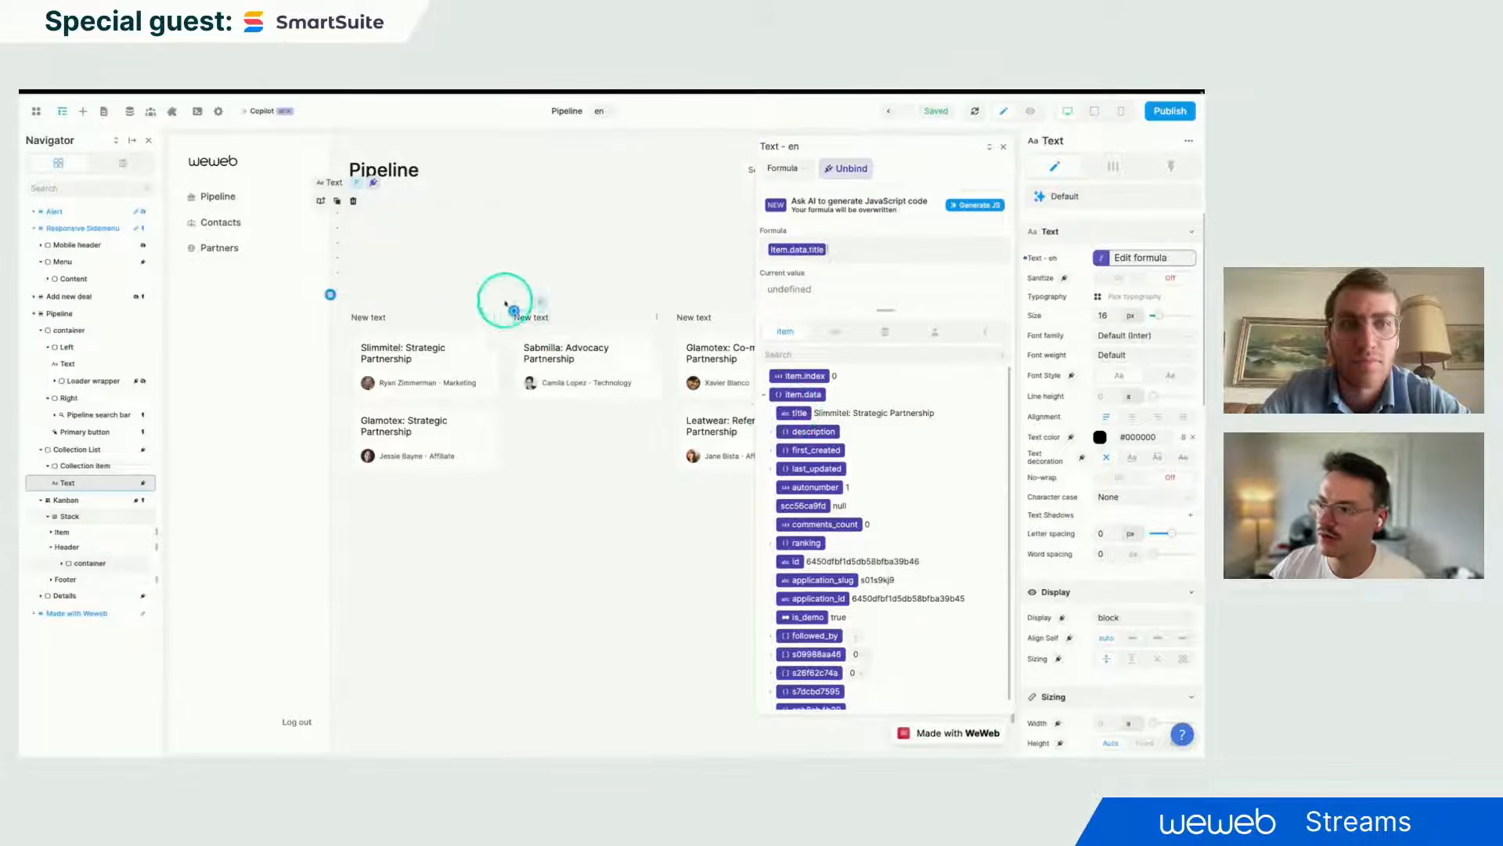
click(1007, 150)
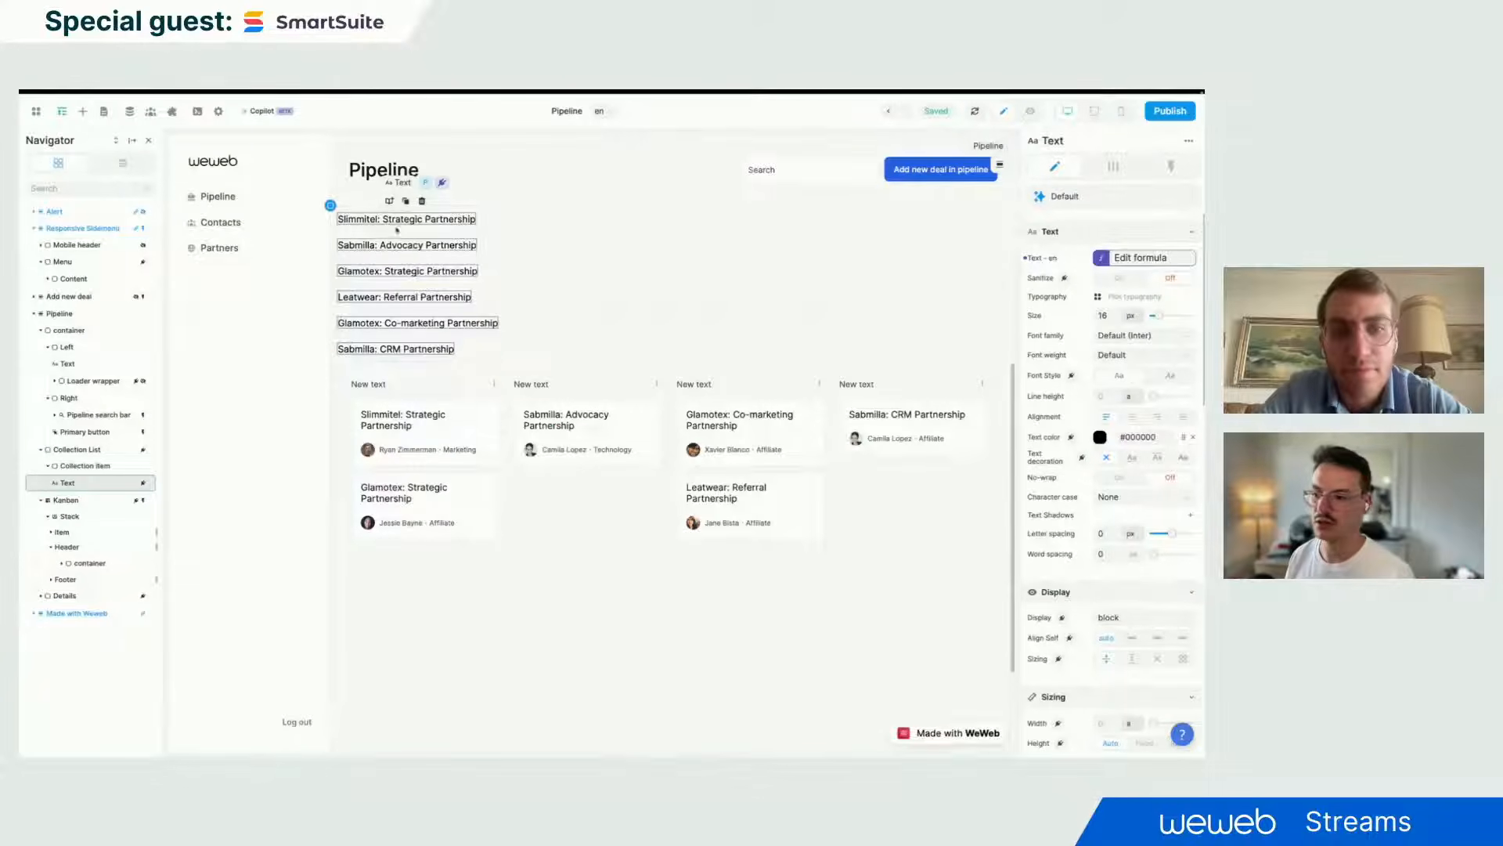
click(530, 449)
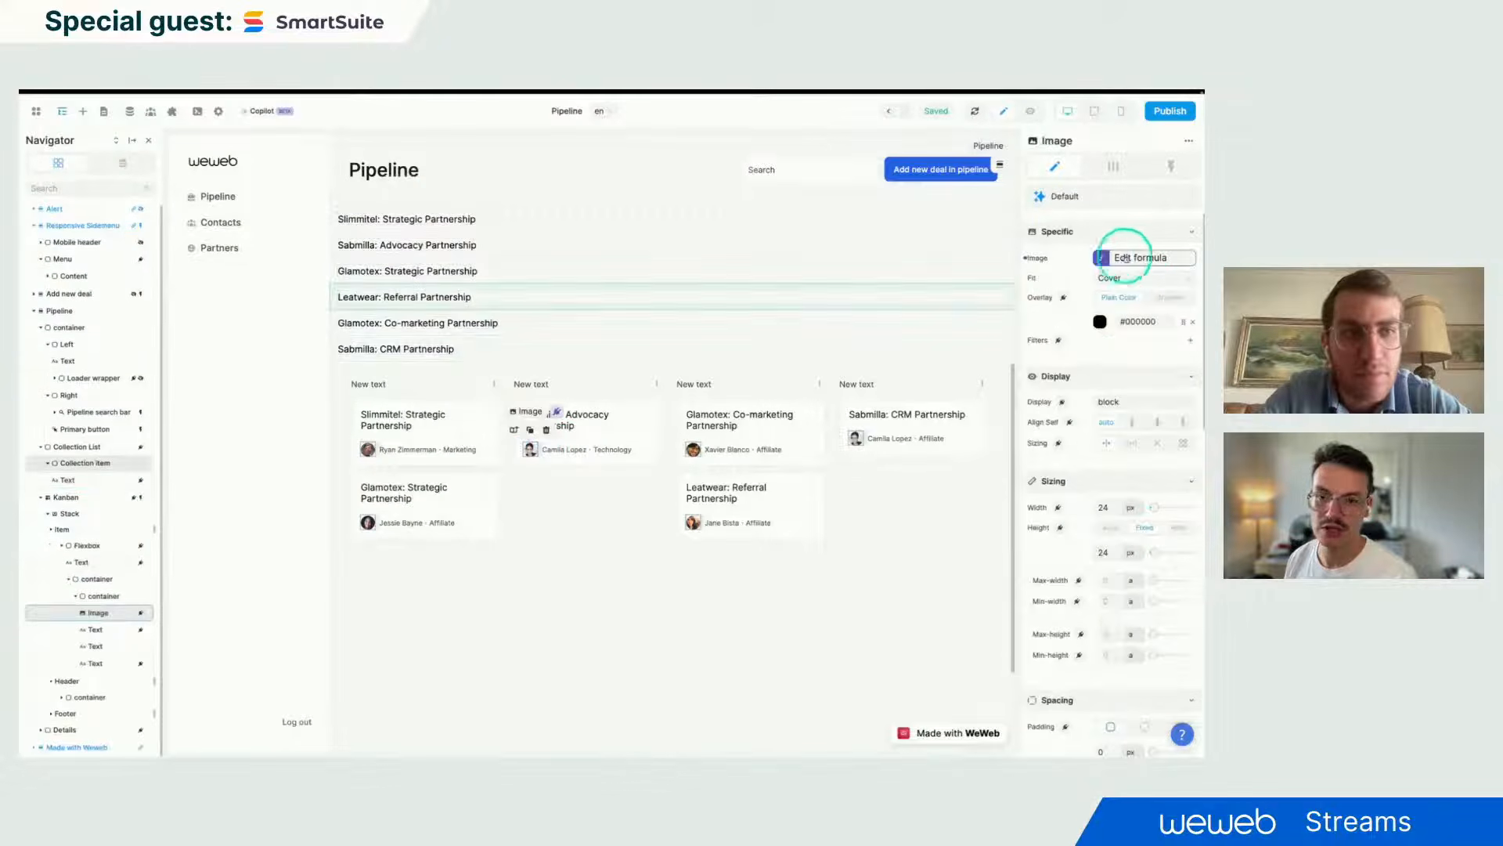
click(1125, 257)
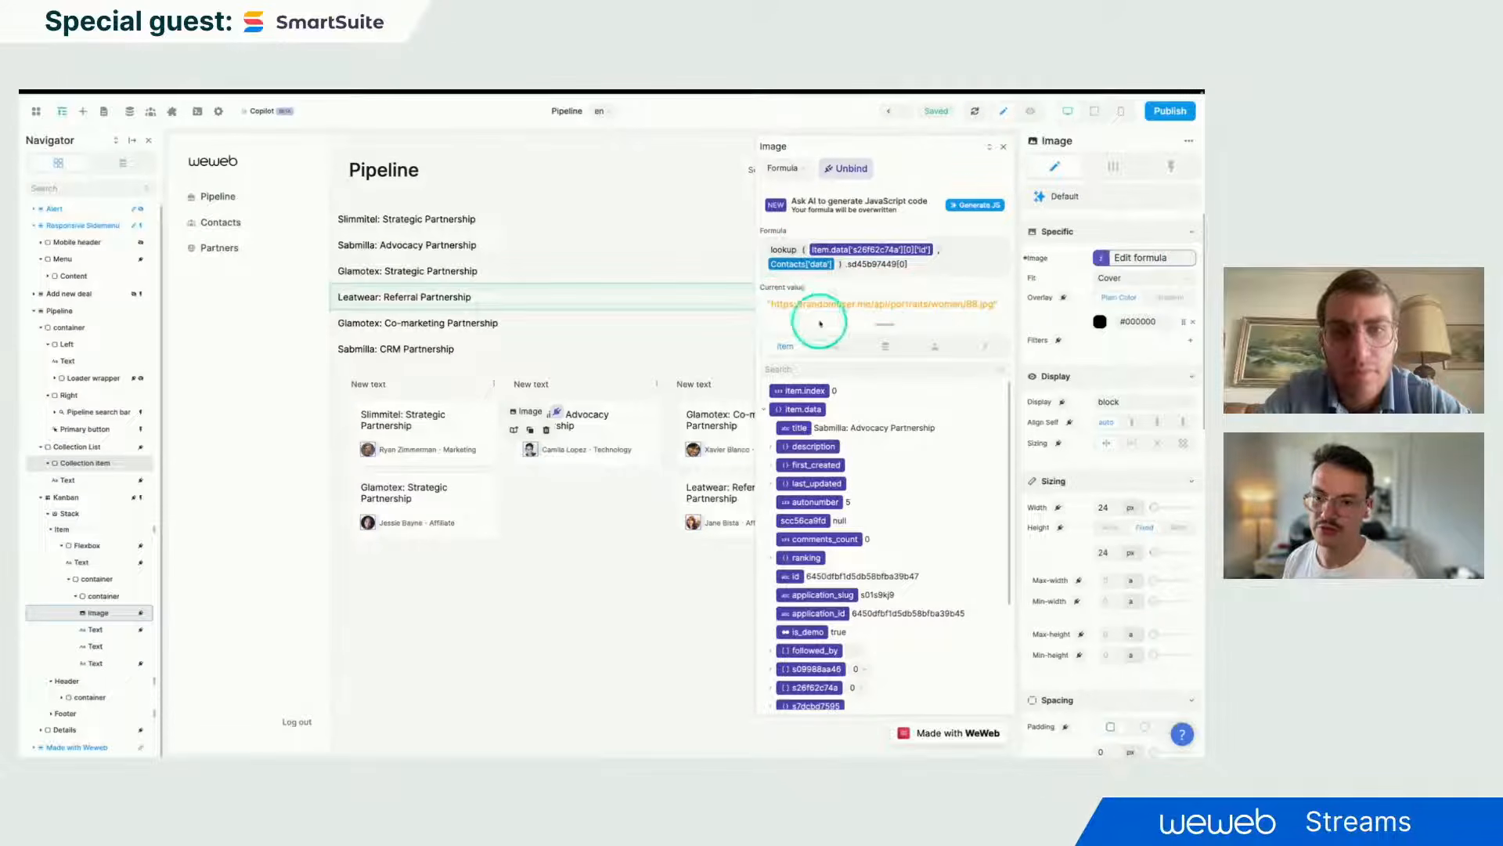
click(556, 431)
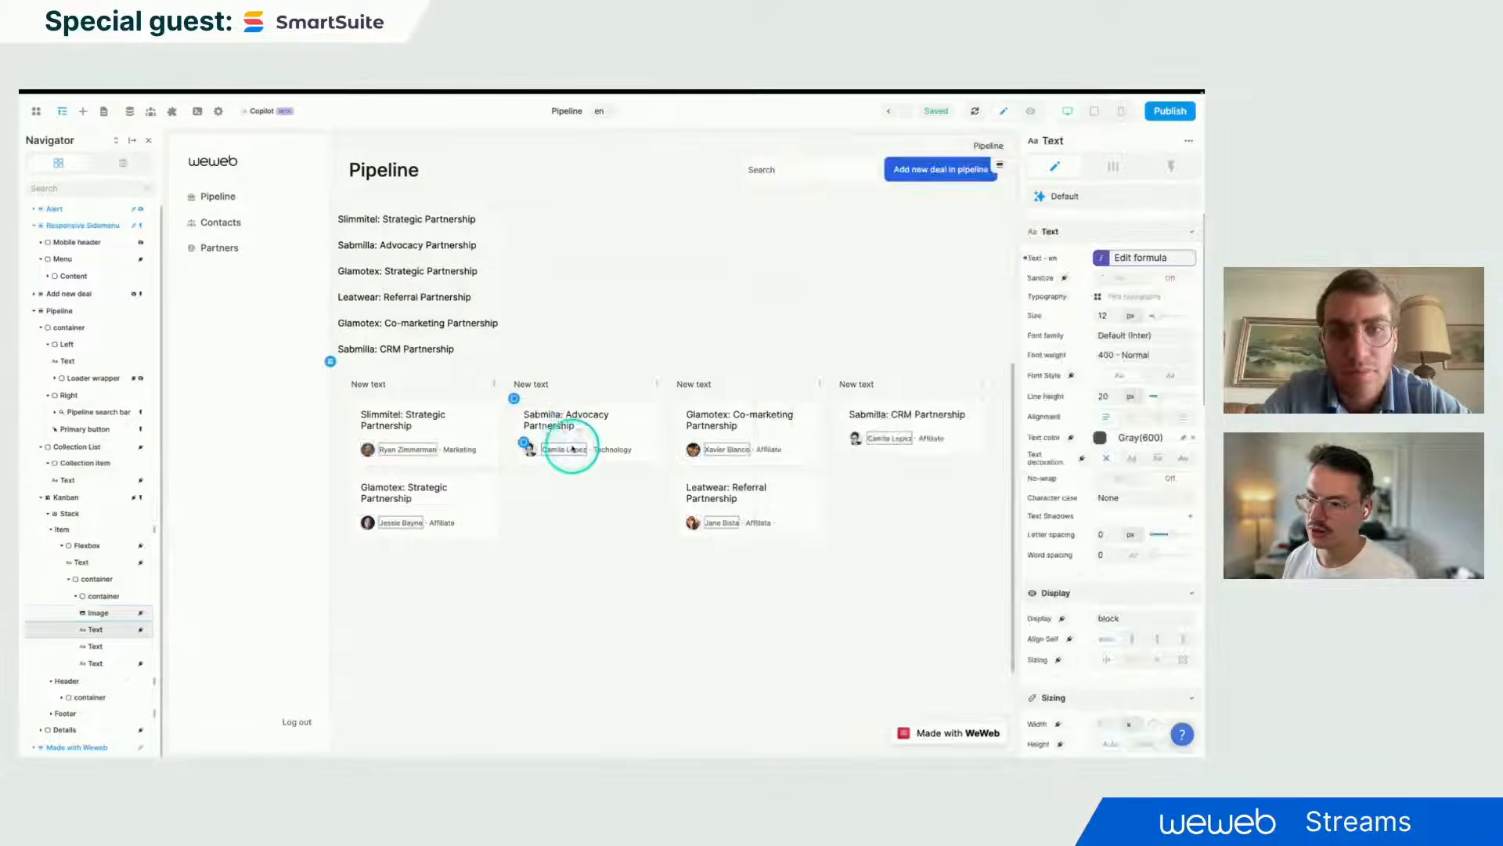
click(519, 422)
click(535, 417)
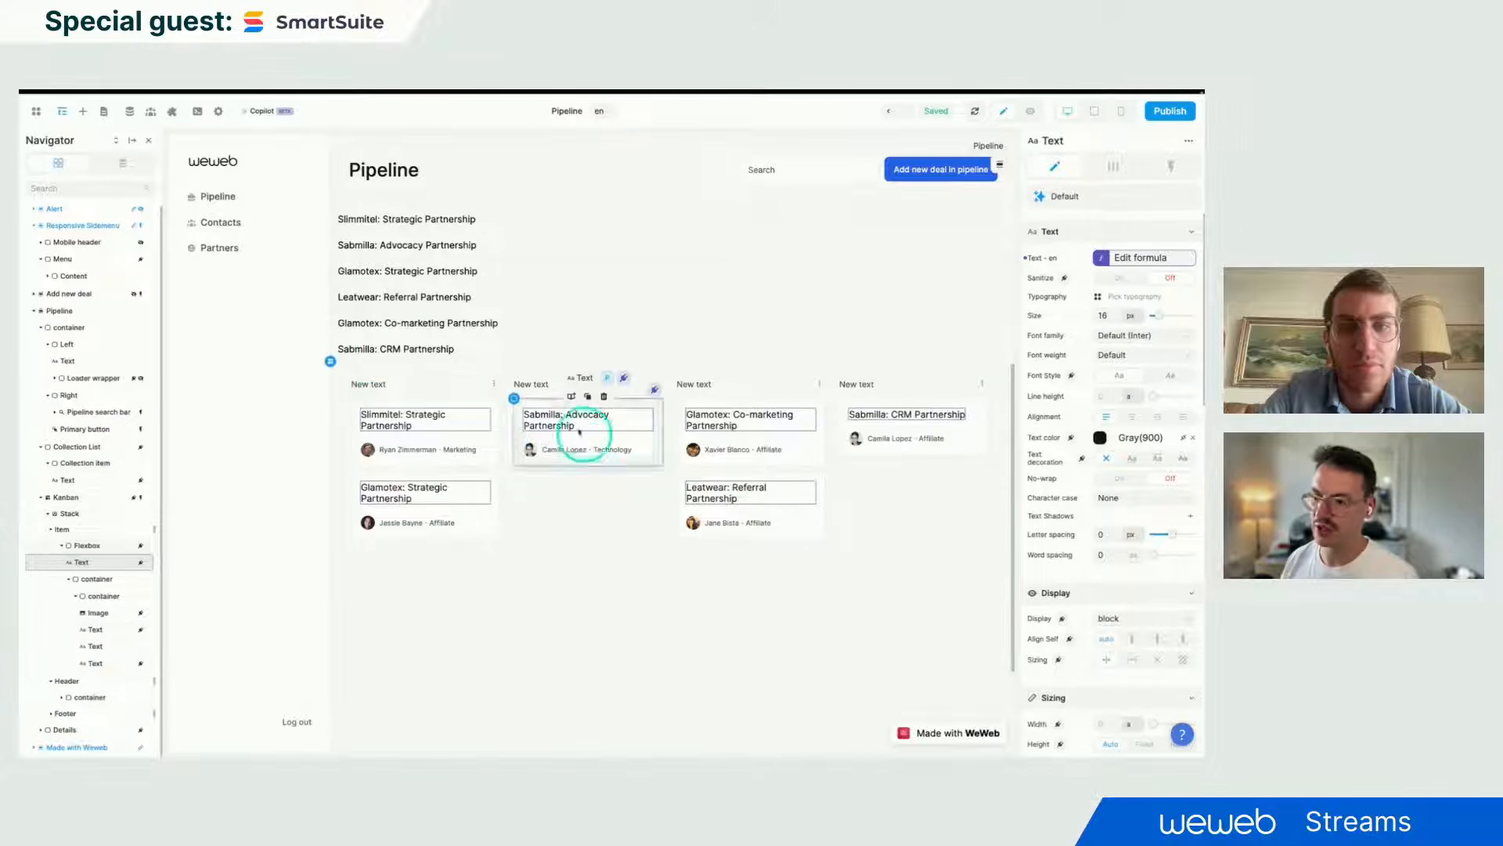
click(330, 205)
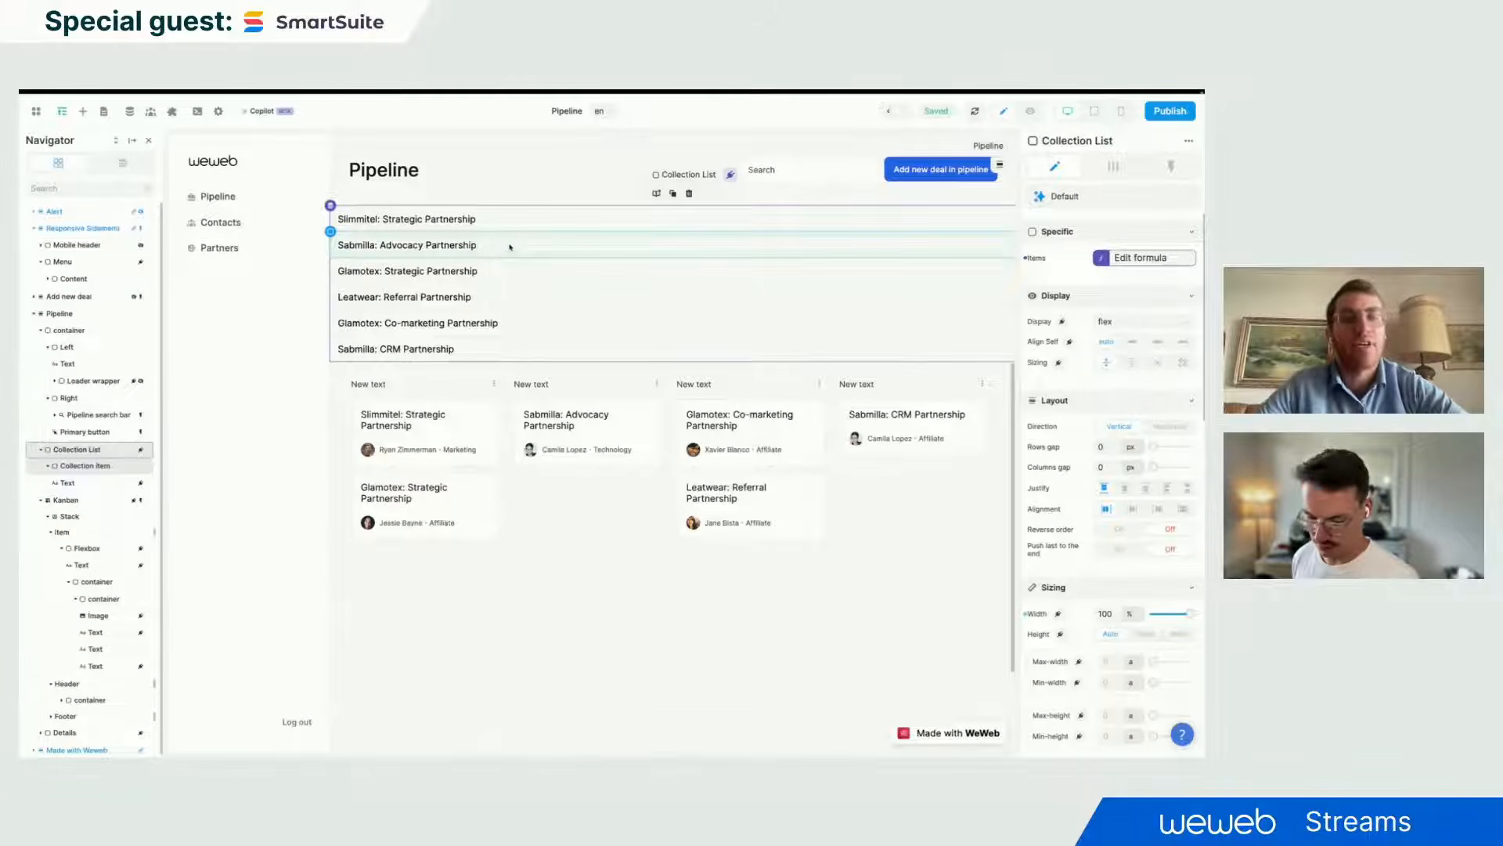
- Delete the deal-title Collection List and select a Kanban column
key(Delete)
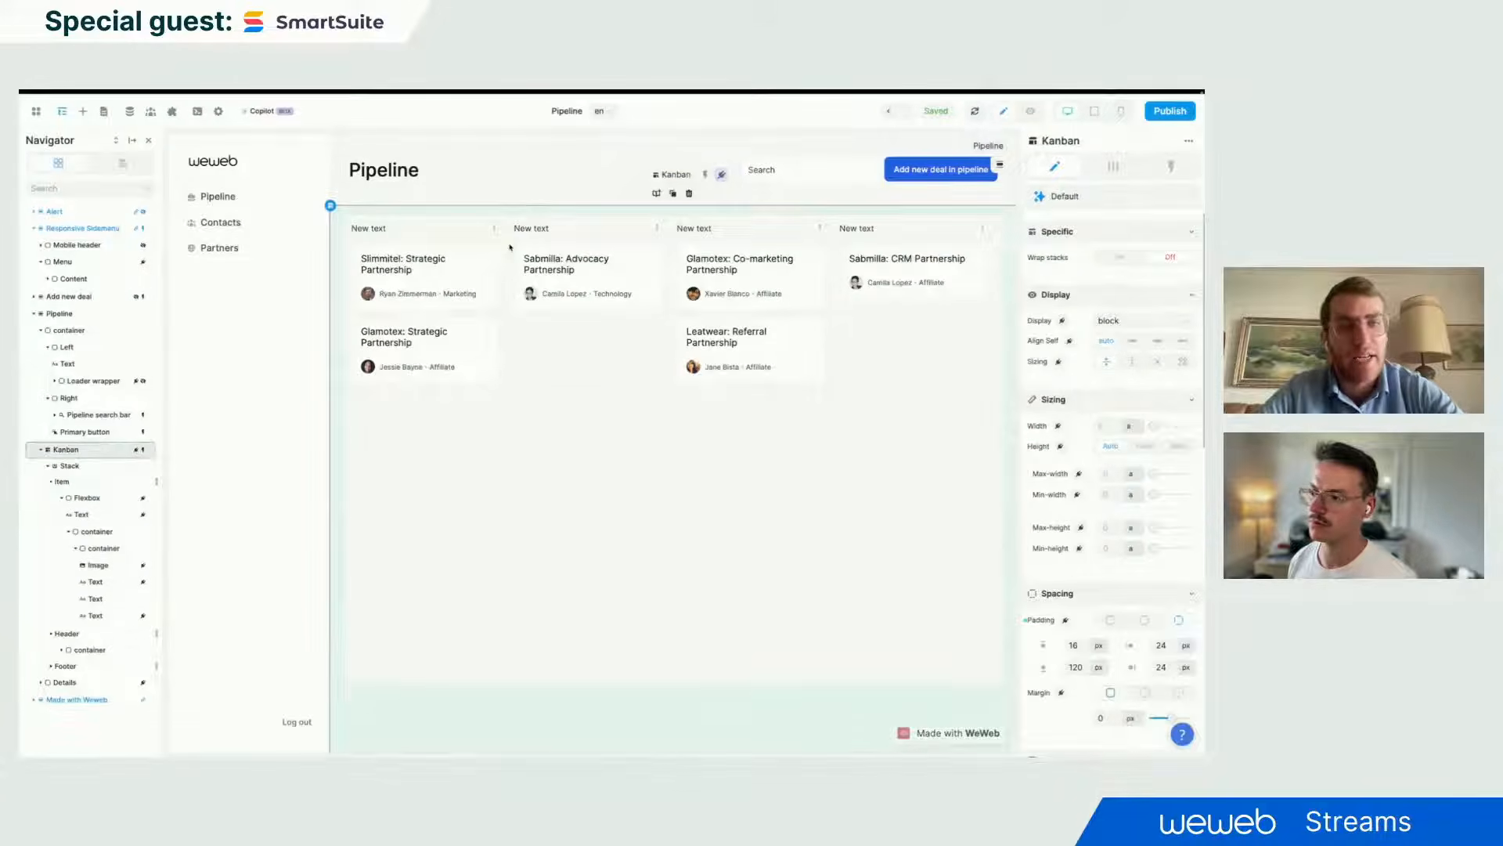
click(639, 478)
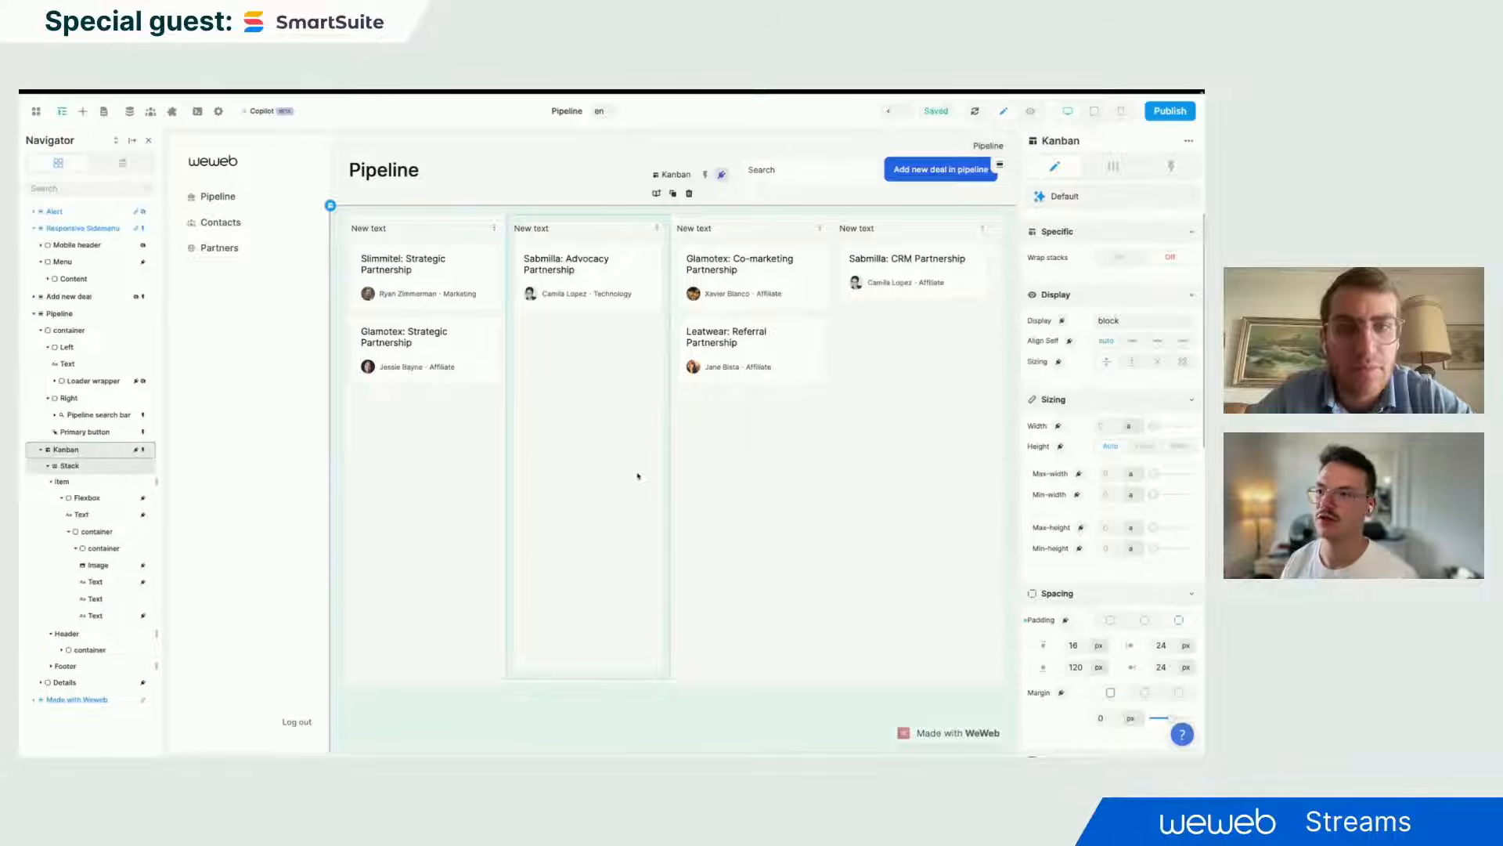
- Bind the column header Text to item.data.label, showing Scheduled, Qualified, Closing and Lost
click(371, 228)
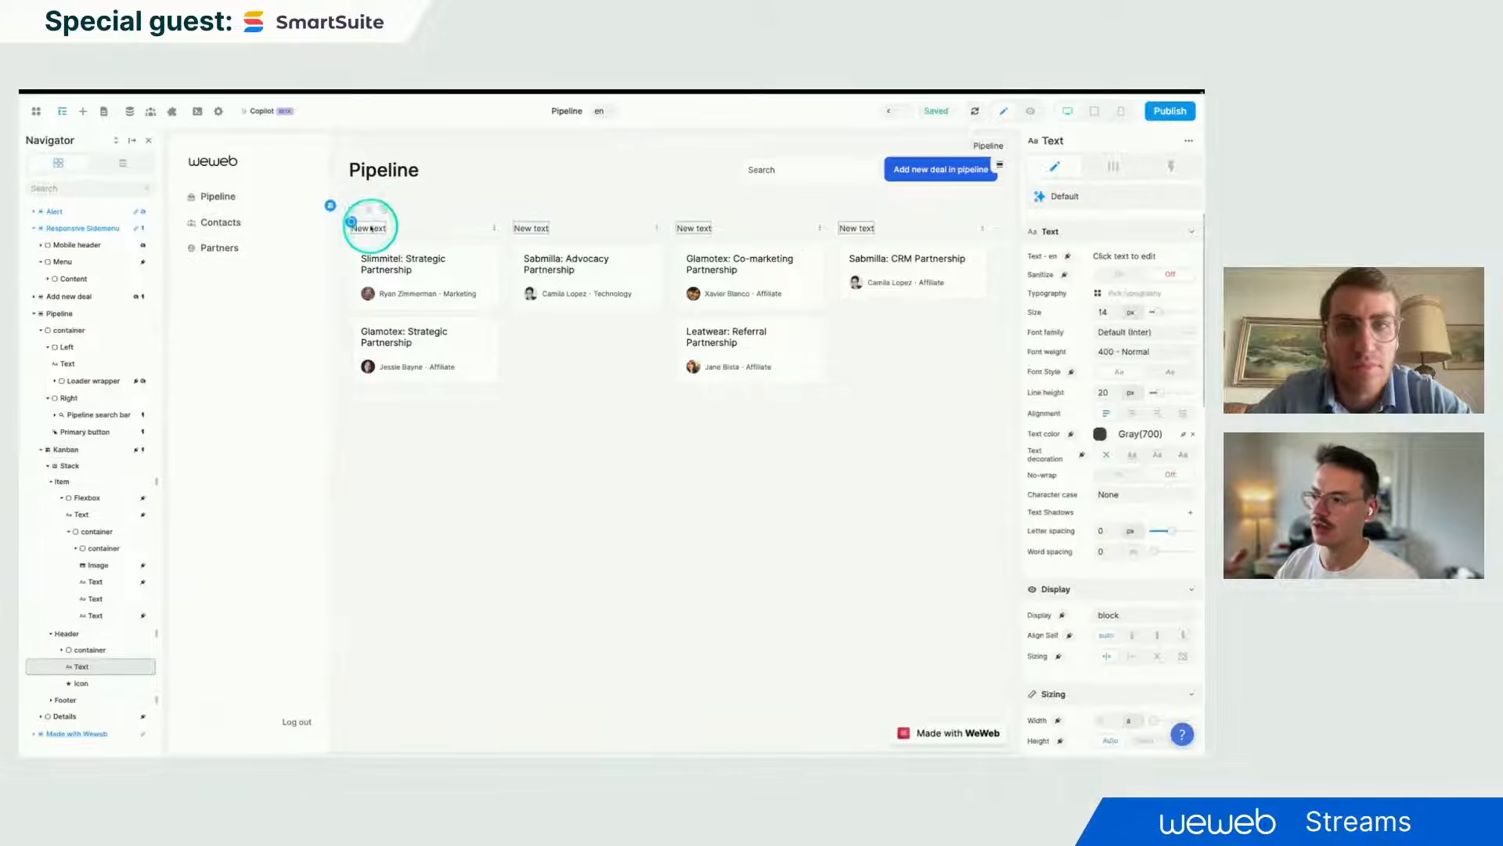
click(1068, 257)
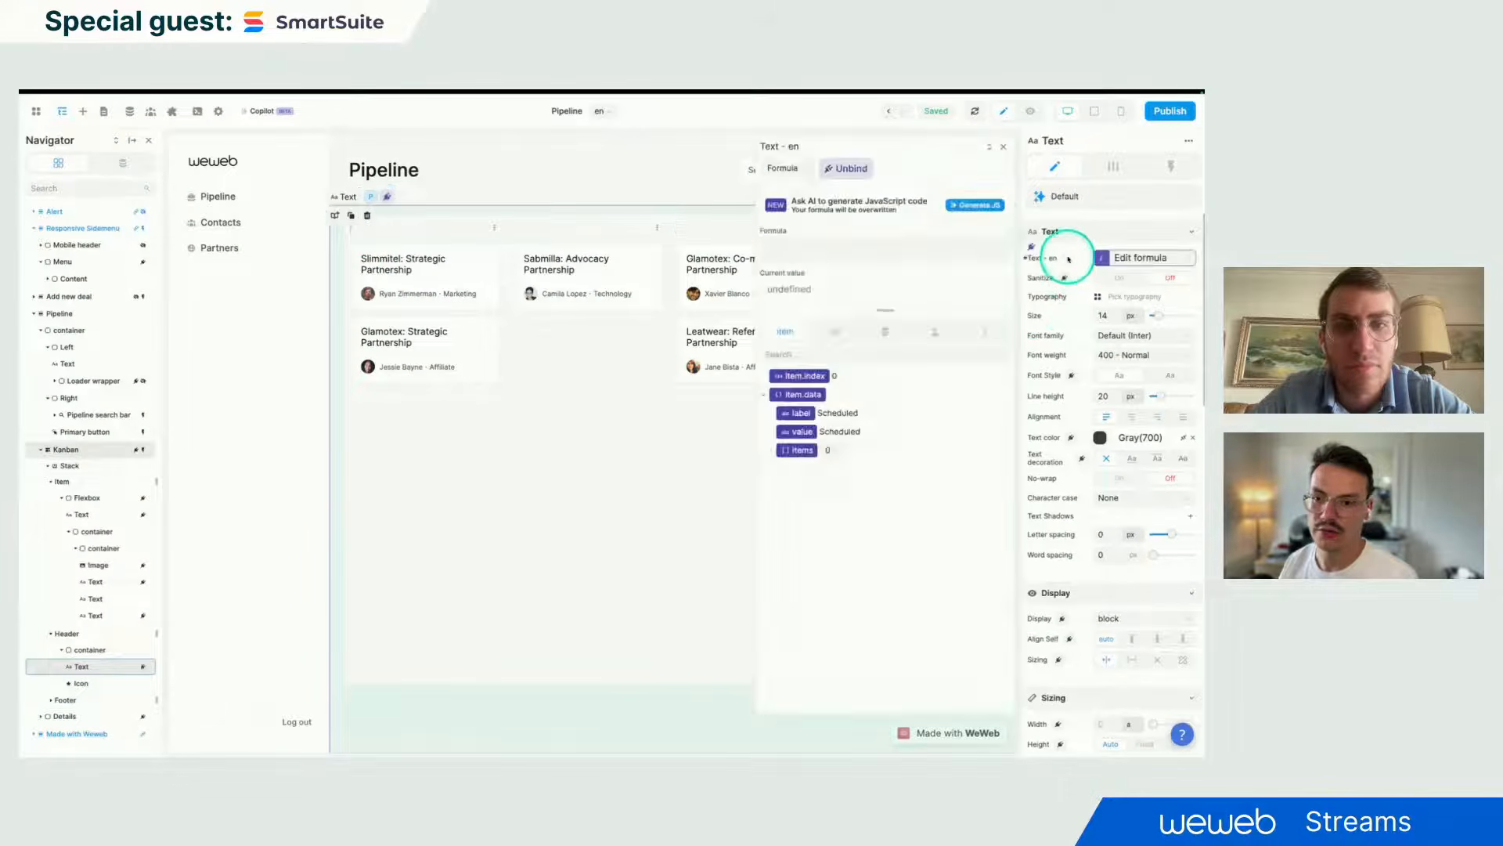
click(796, 414)
click(1003, 146)
- Unbind the card title Text so cards show placeholder 'This is some text'
click(504, 343)
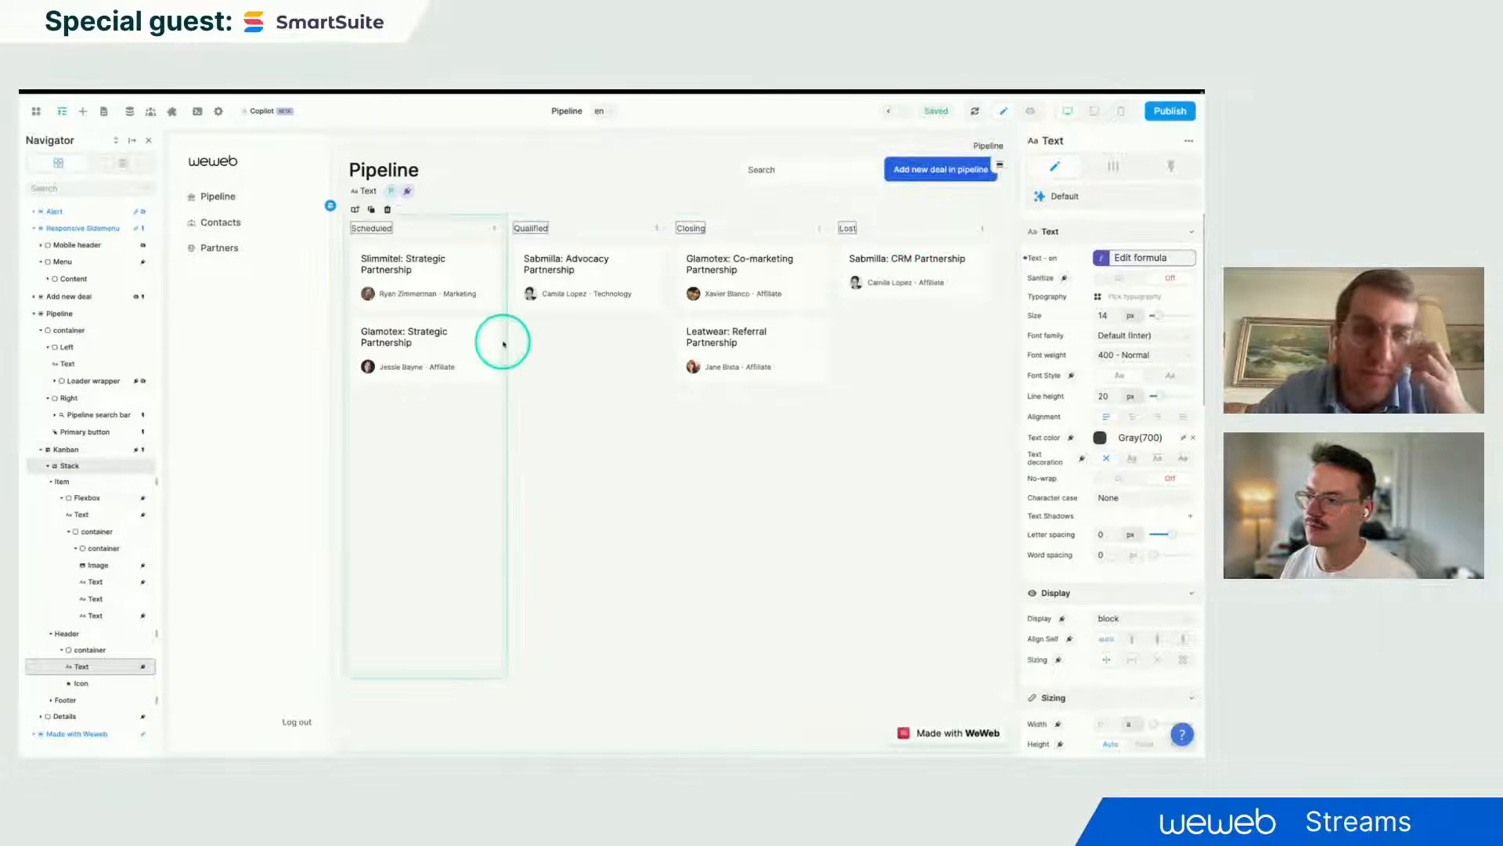
click(406, 269)
click(402, 267)
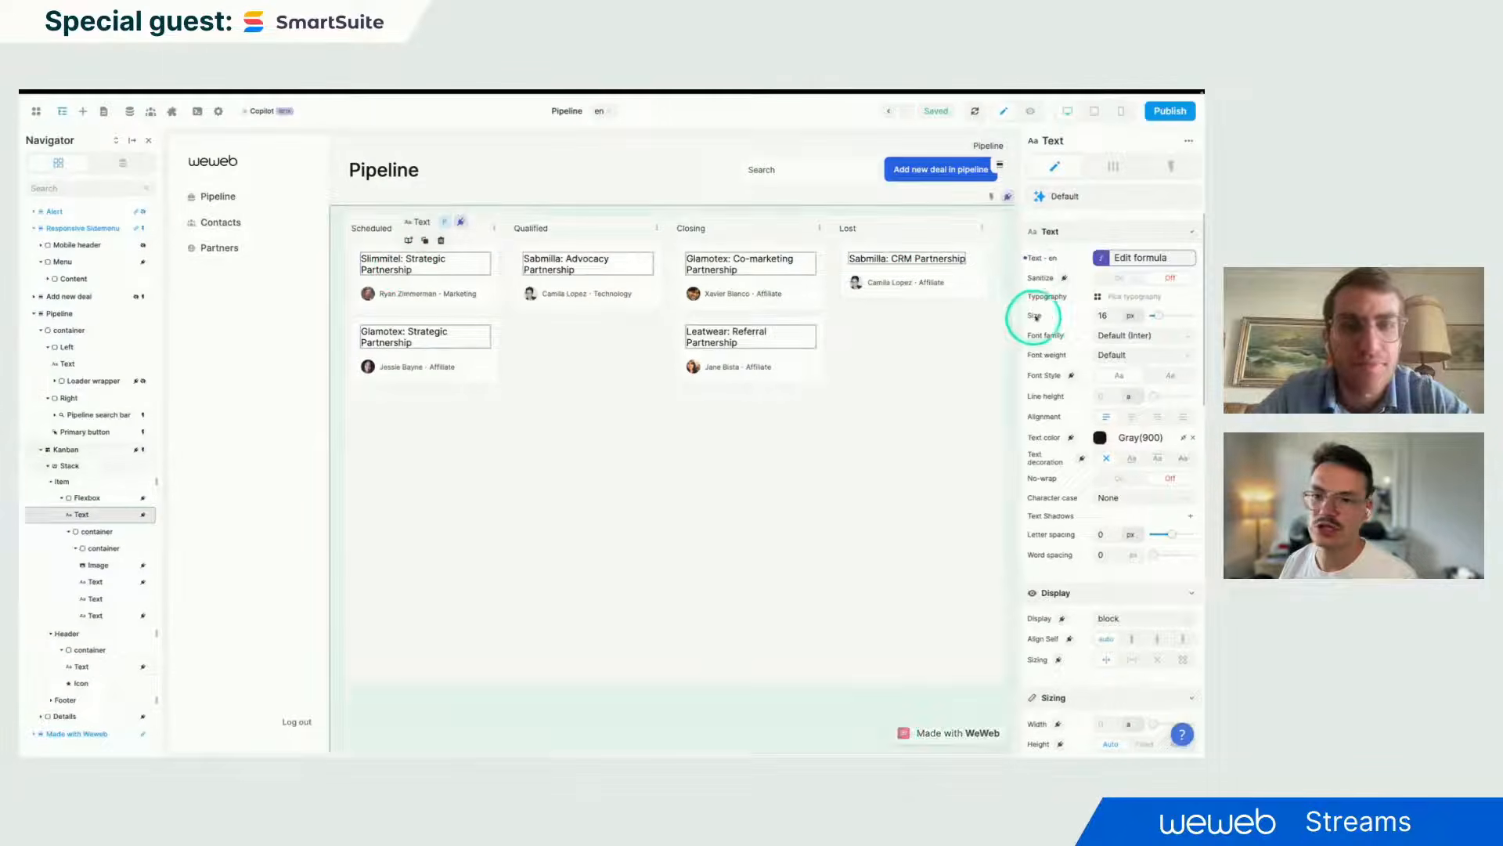
click(1033, 248)
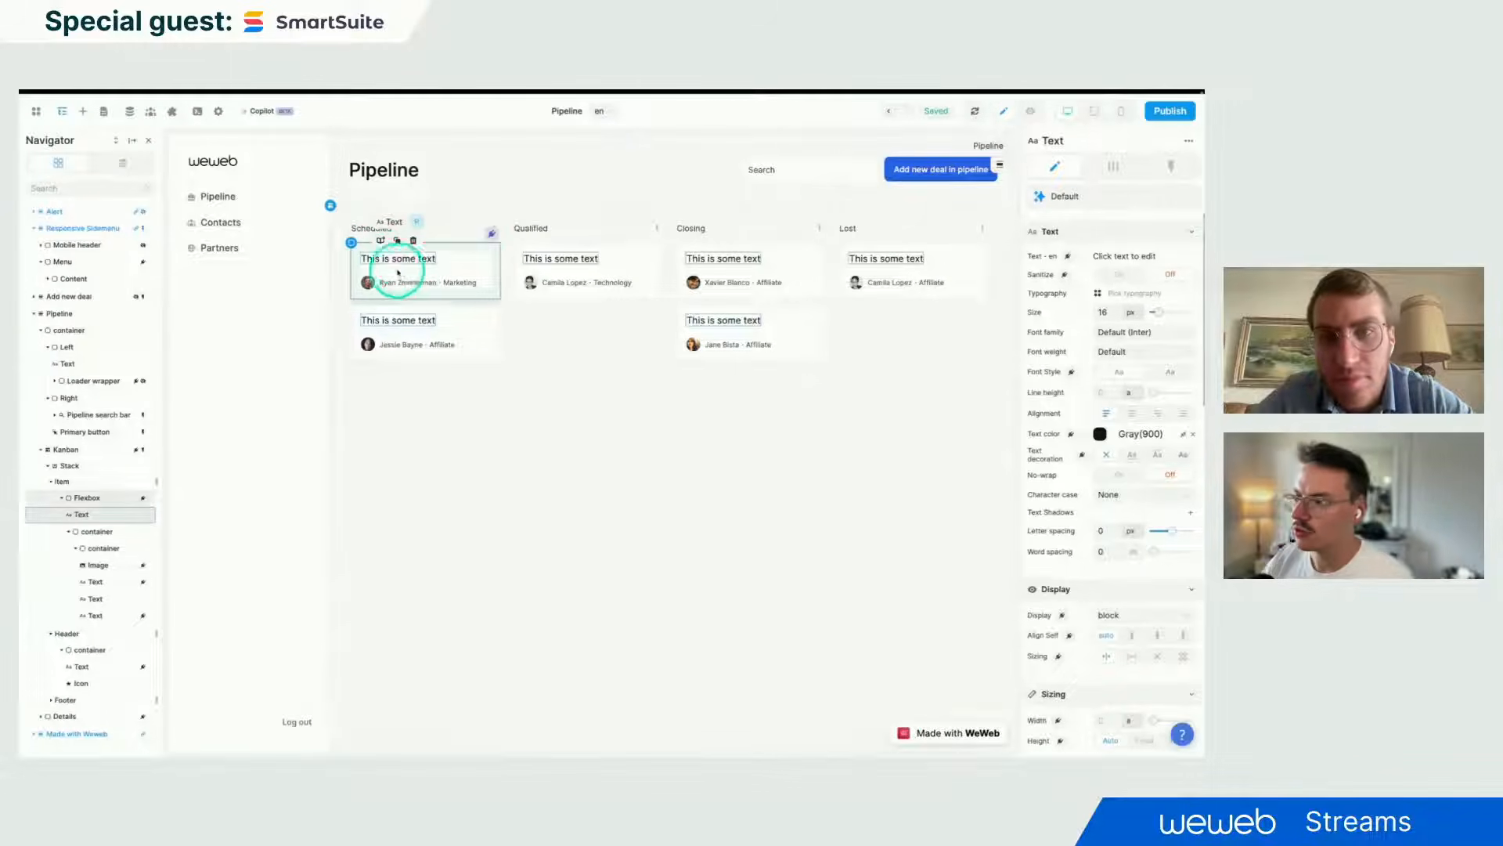
- Bind the card title Text to item.data.title, showing names like 'Sabmilla: CRM Partnership'
click(1068, 256)
click(781, 409)
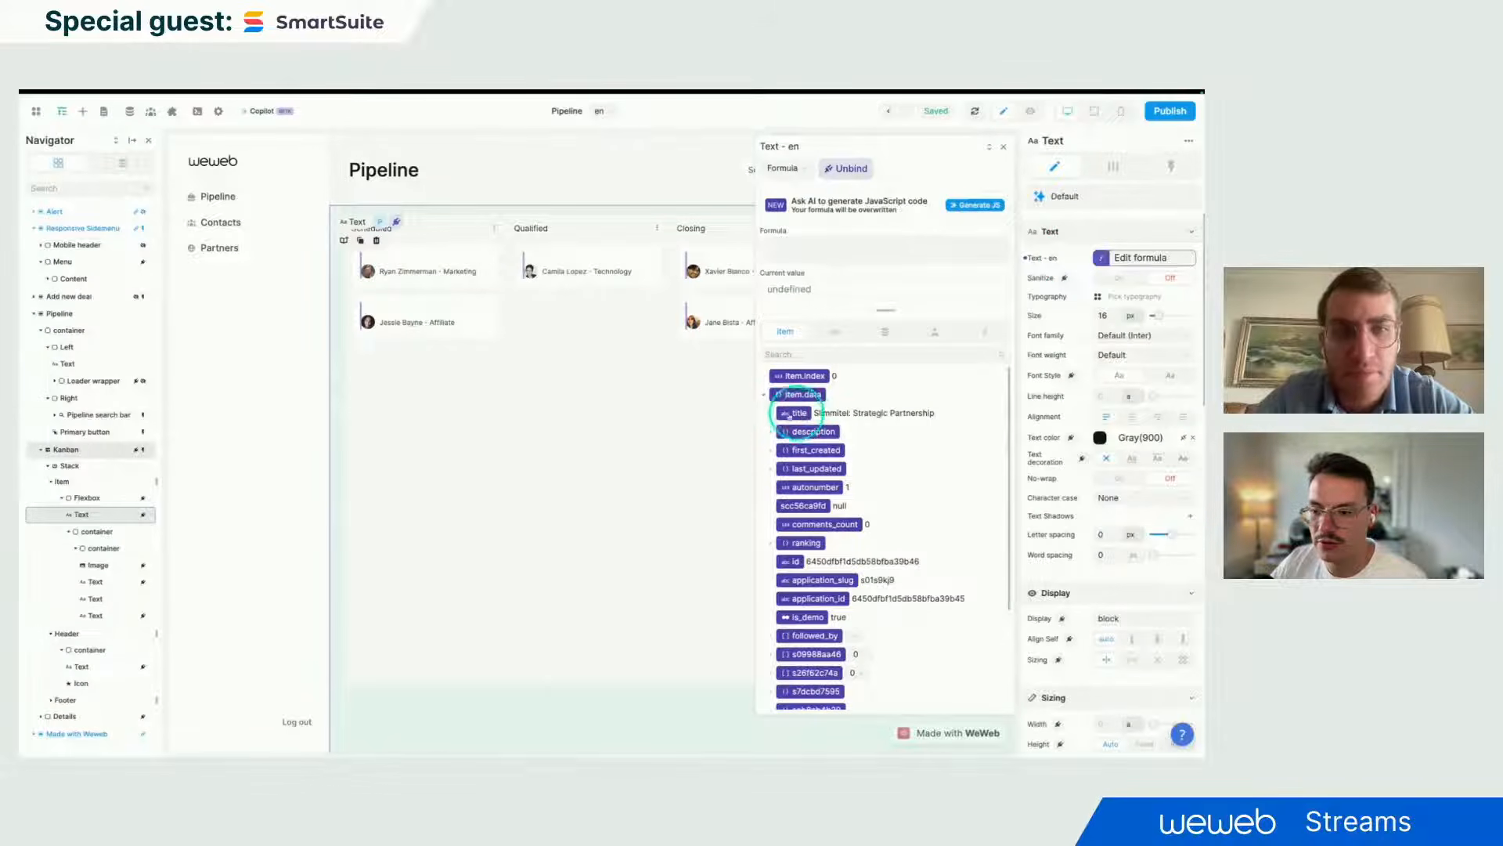
click(800, 414)
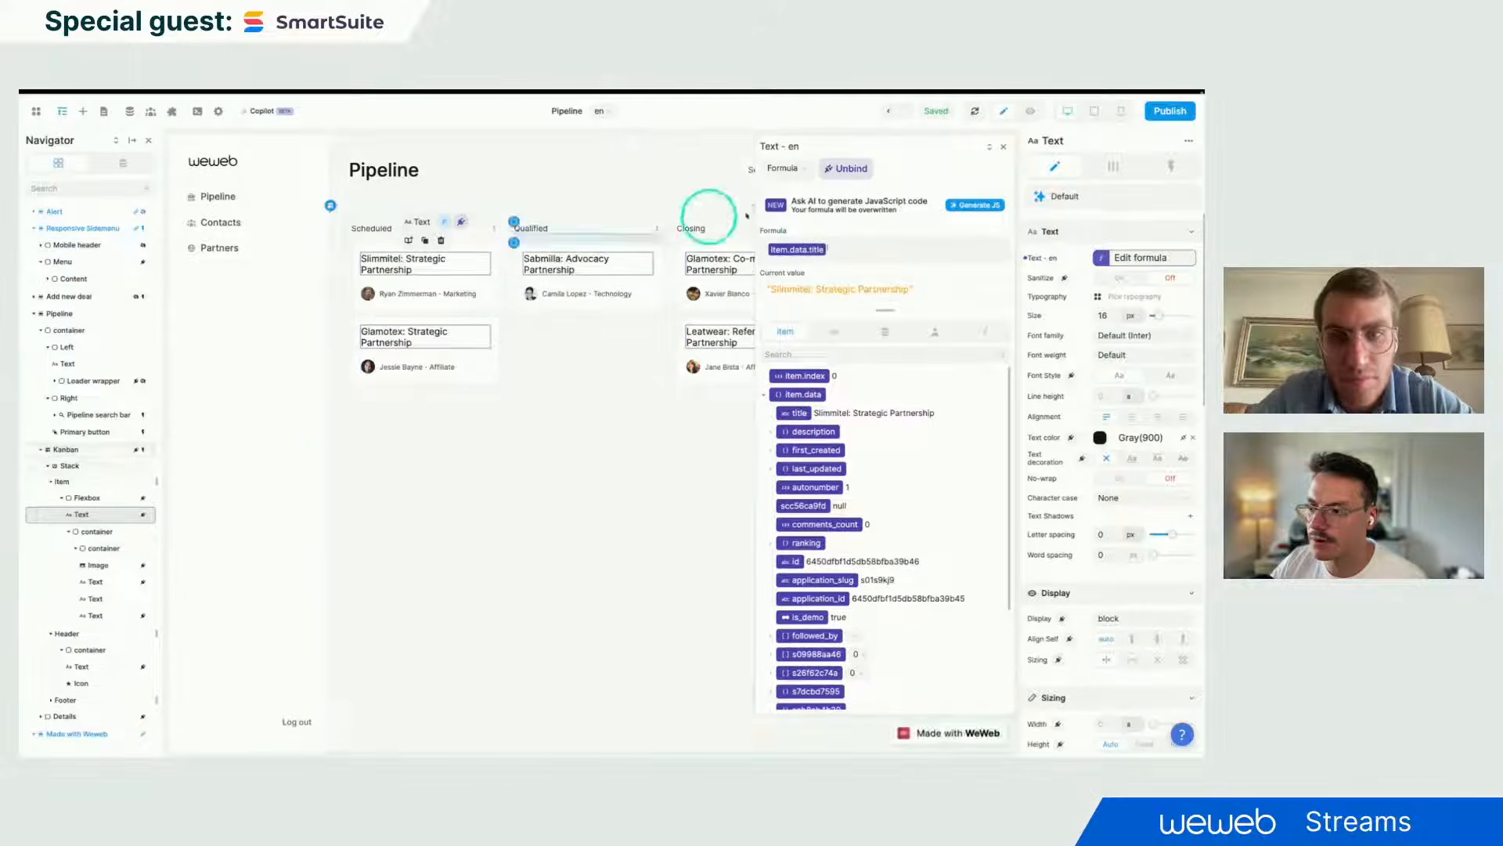
click(996, 151)
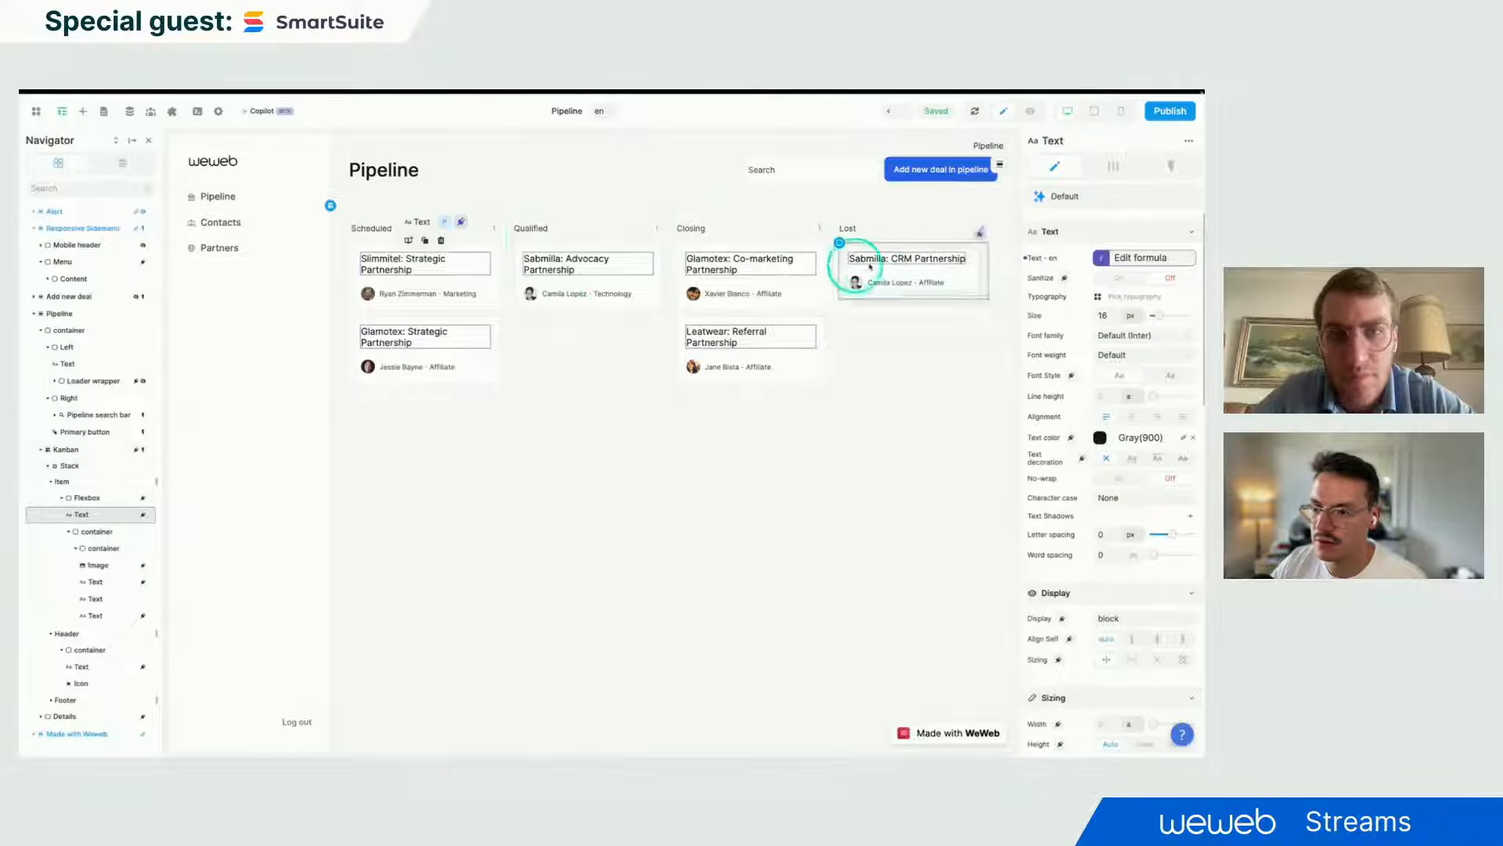
click(856, 363)
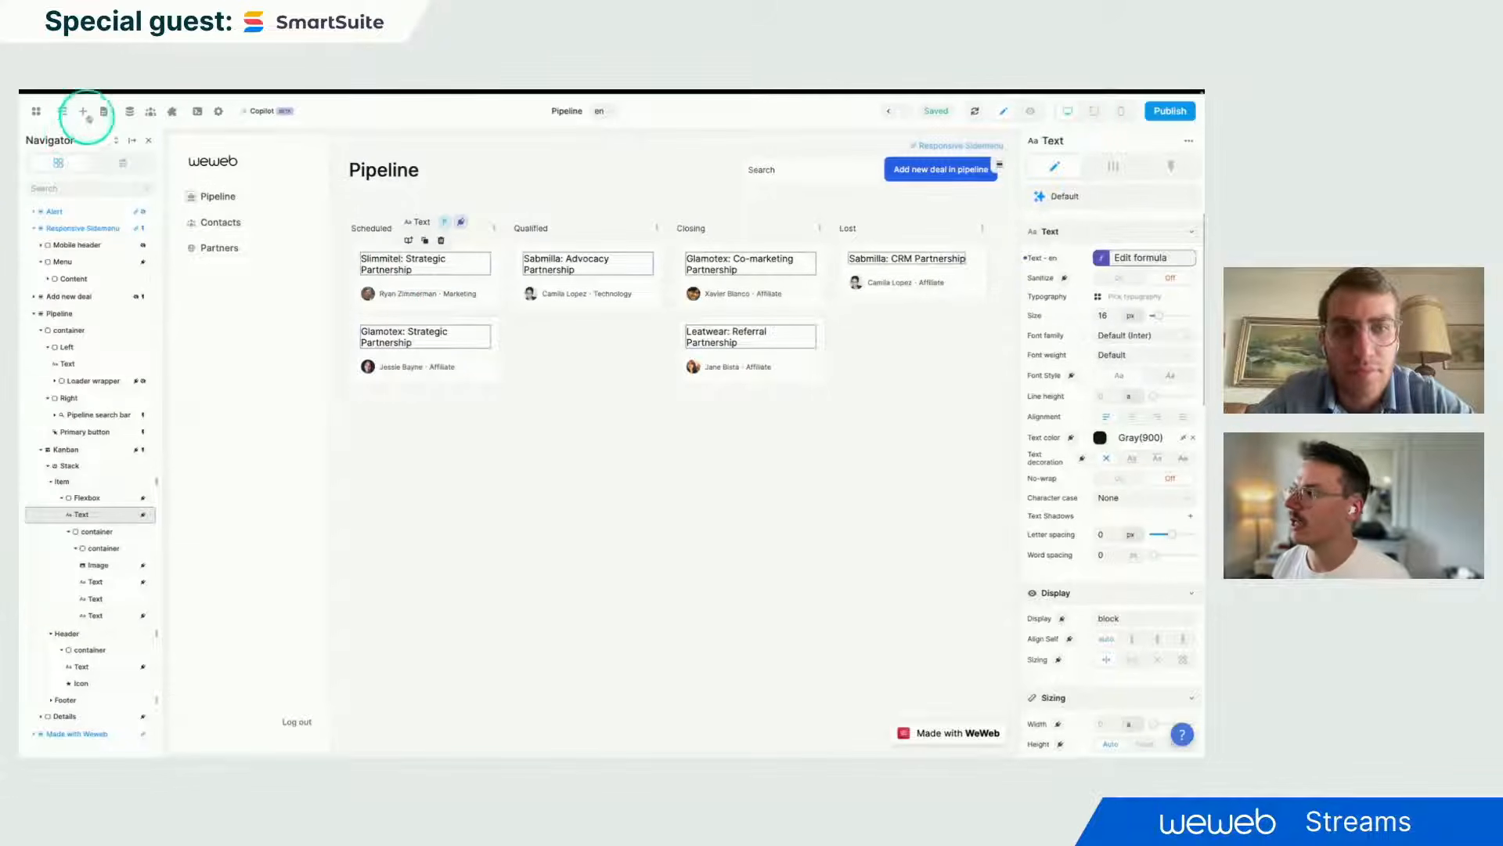
click(474, 510)
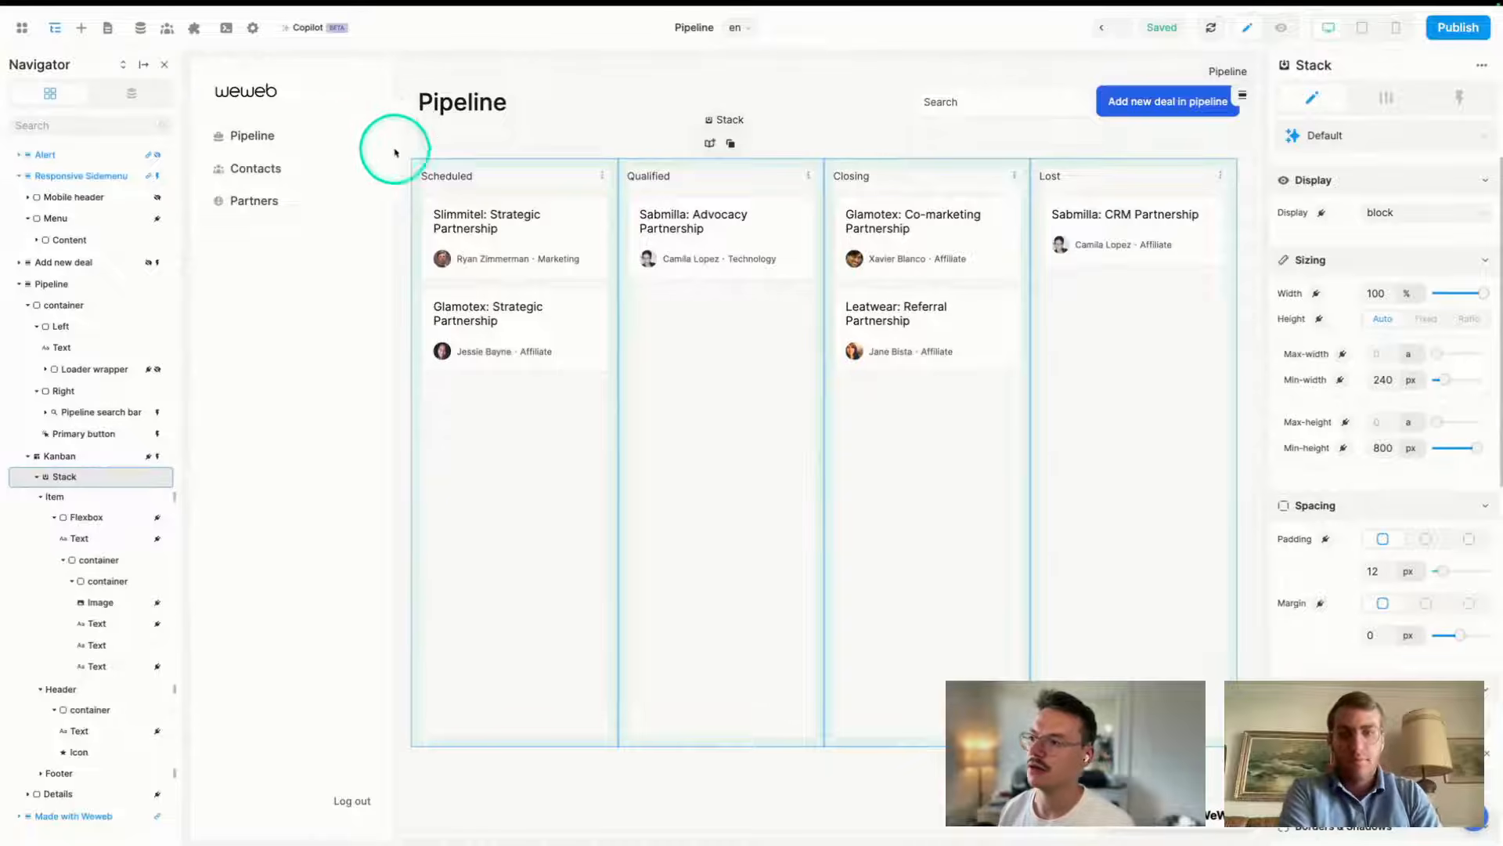
click(455, 101)
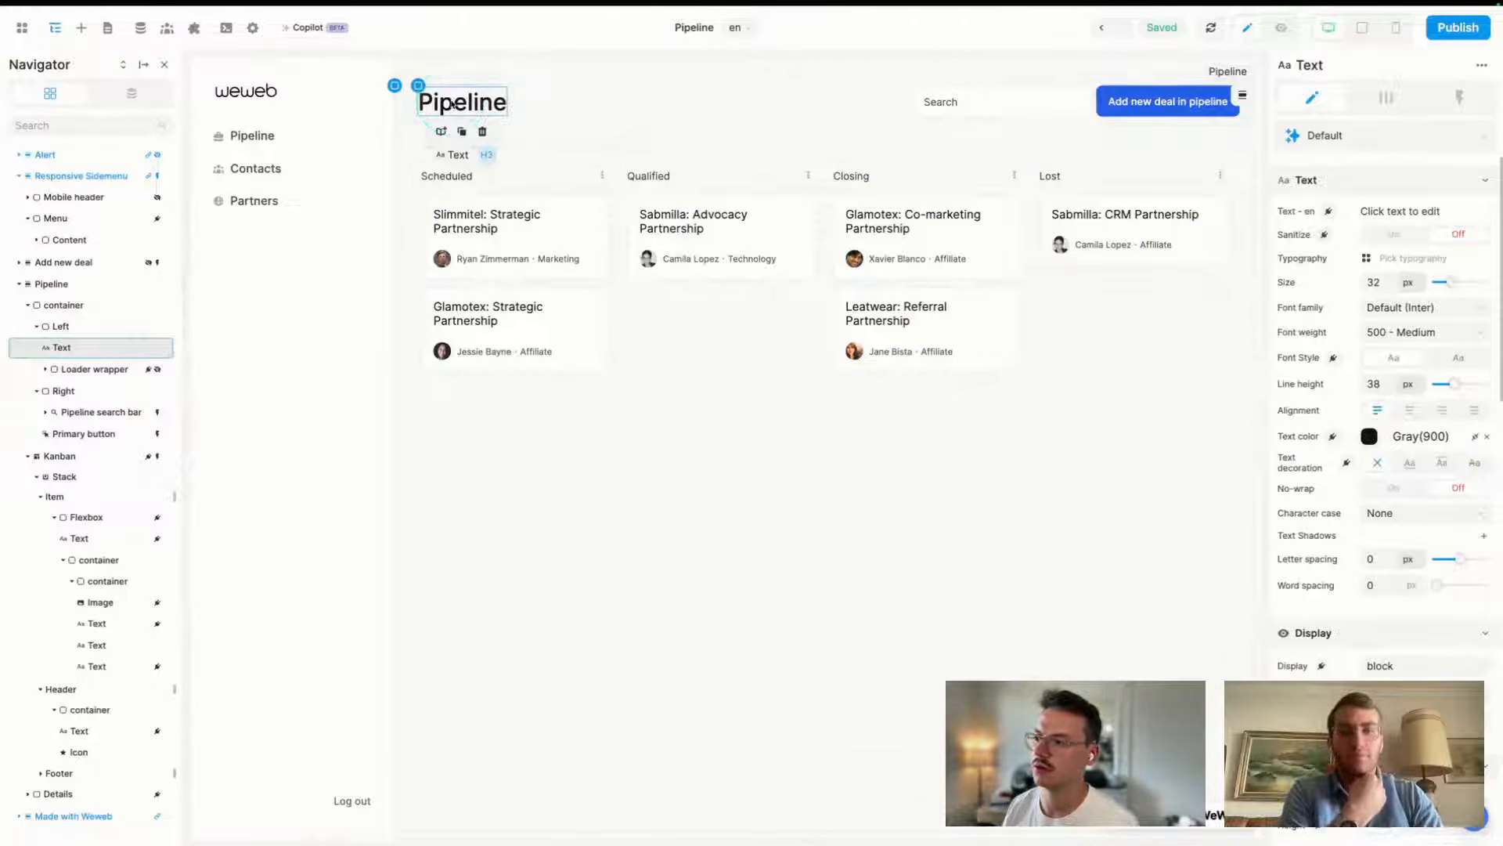
- Bind the page heading to Pipeline.data[0].title, then switch to SmartSuite's Pipeline by Partner tab
click(1329, 212)
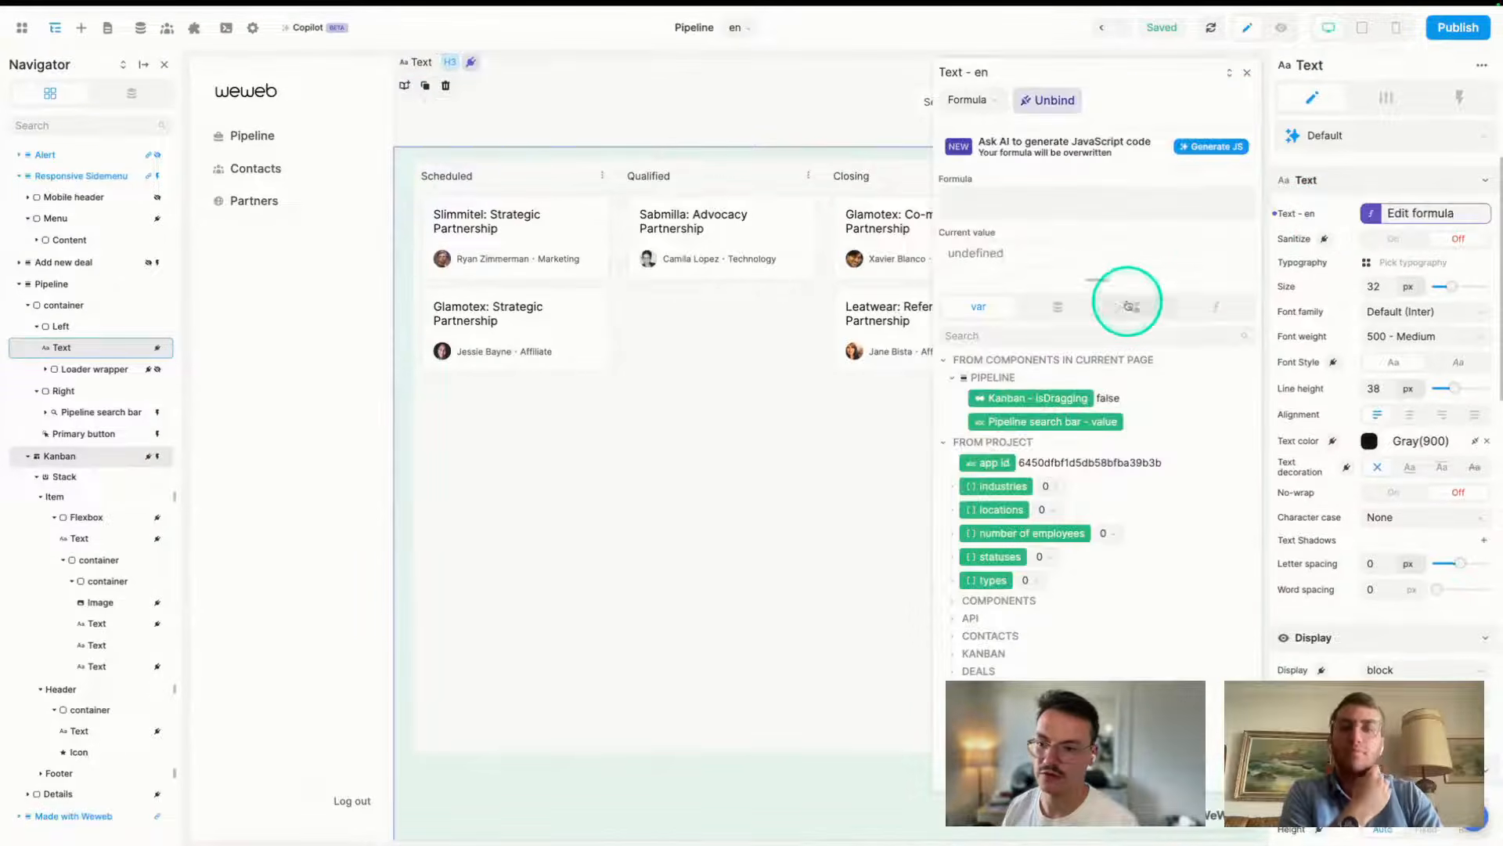
click(1057, 311)
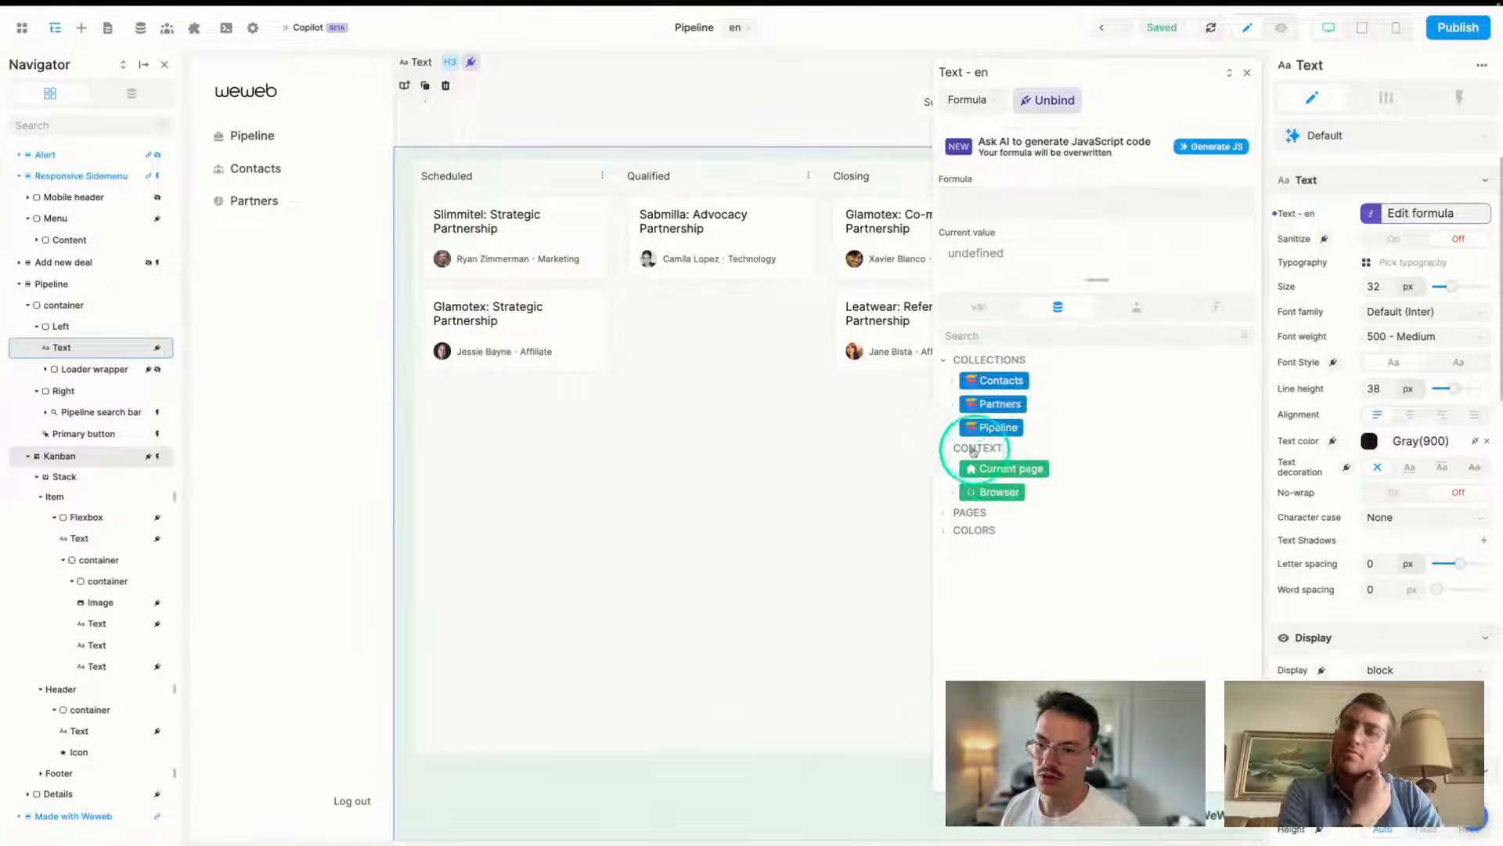
click(953, 428)
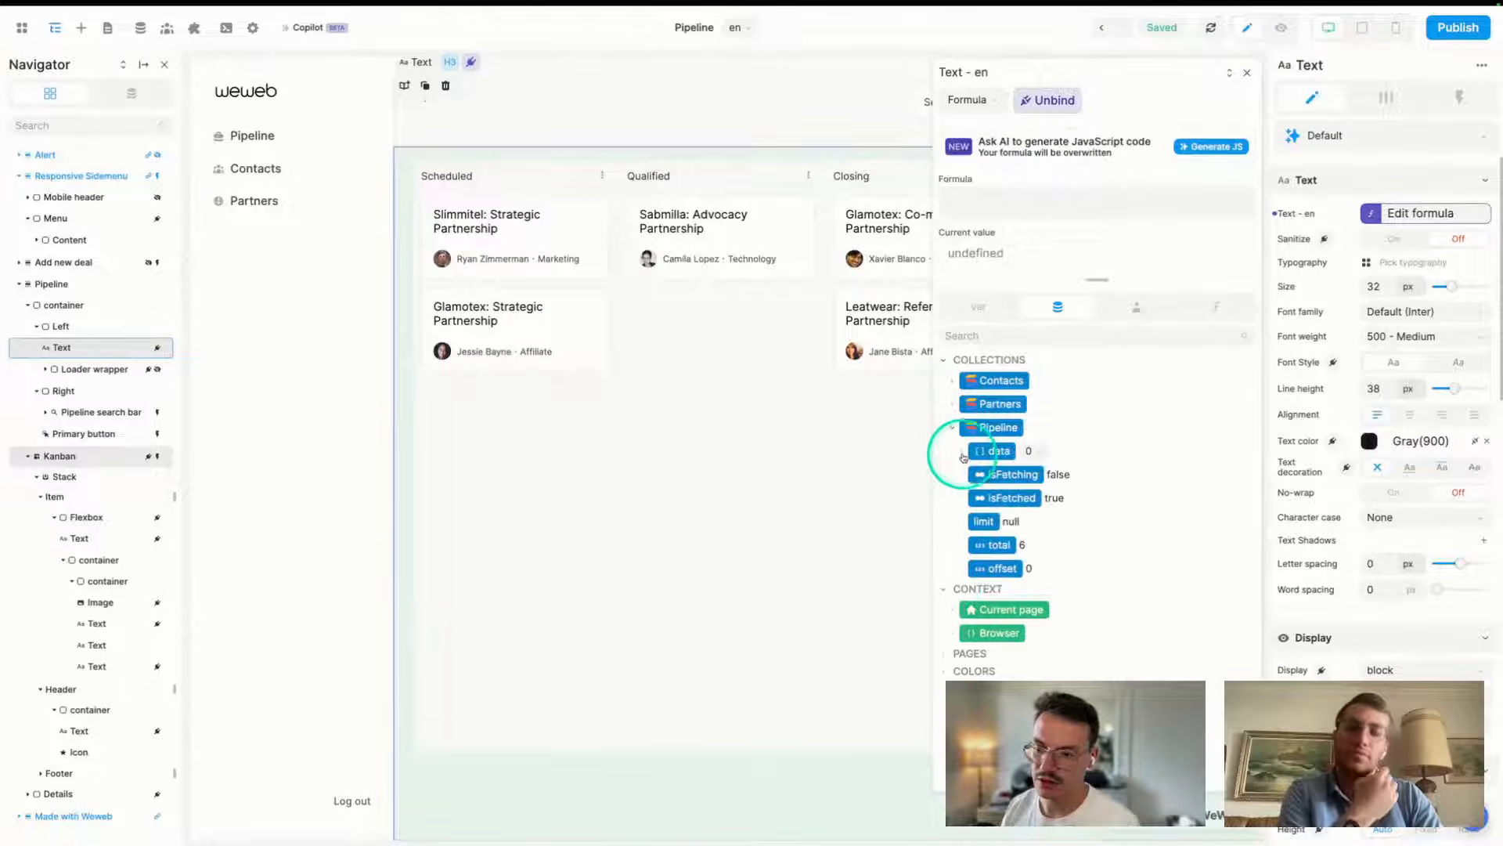
click(962, 451)
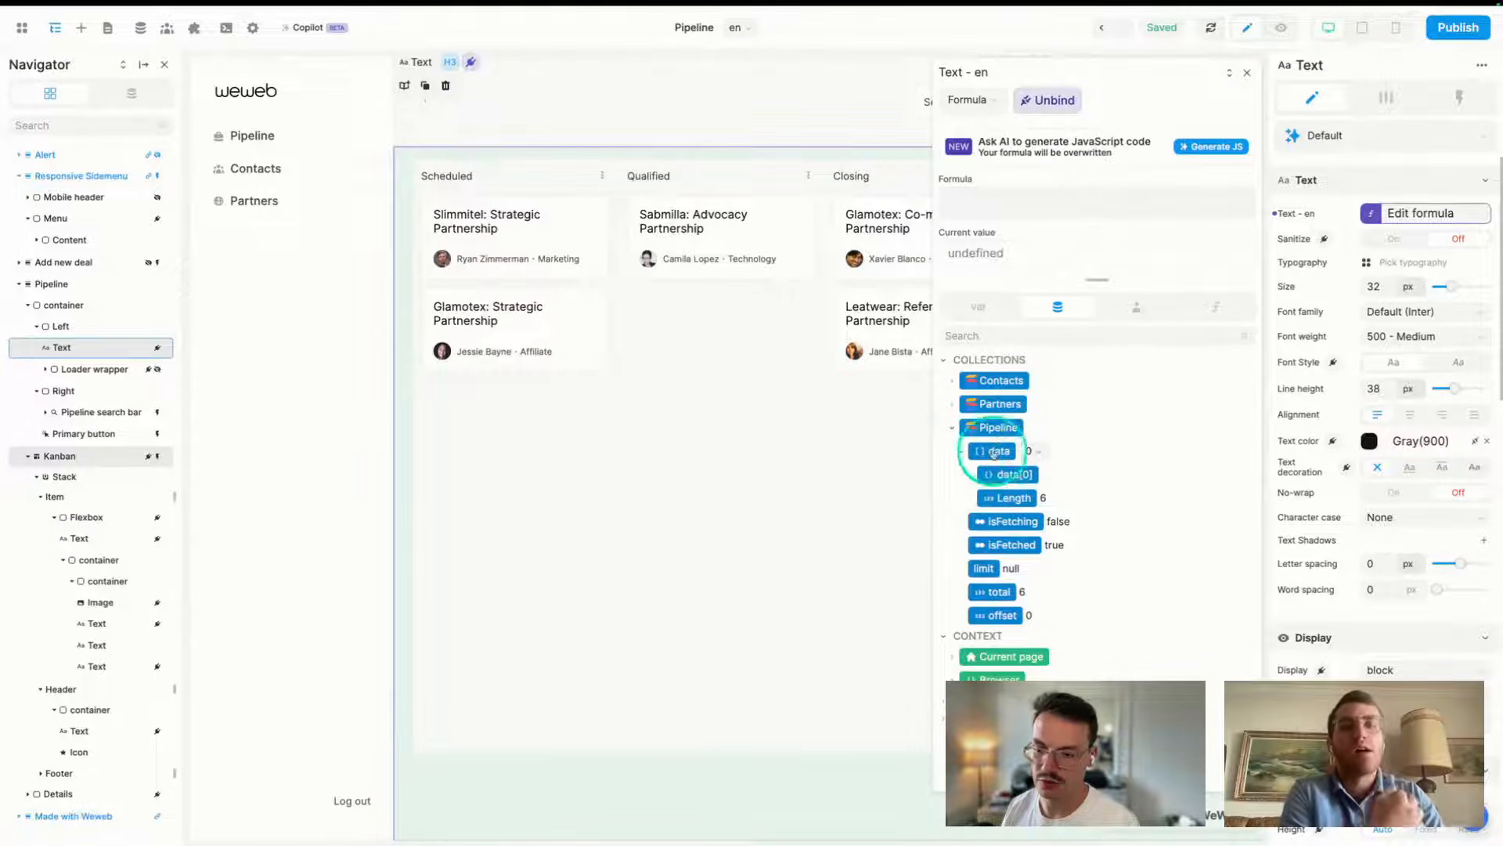
click(971, 476)
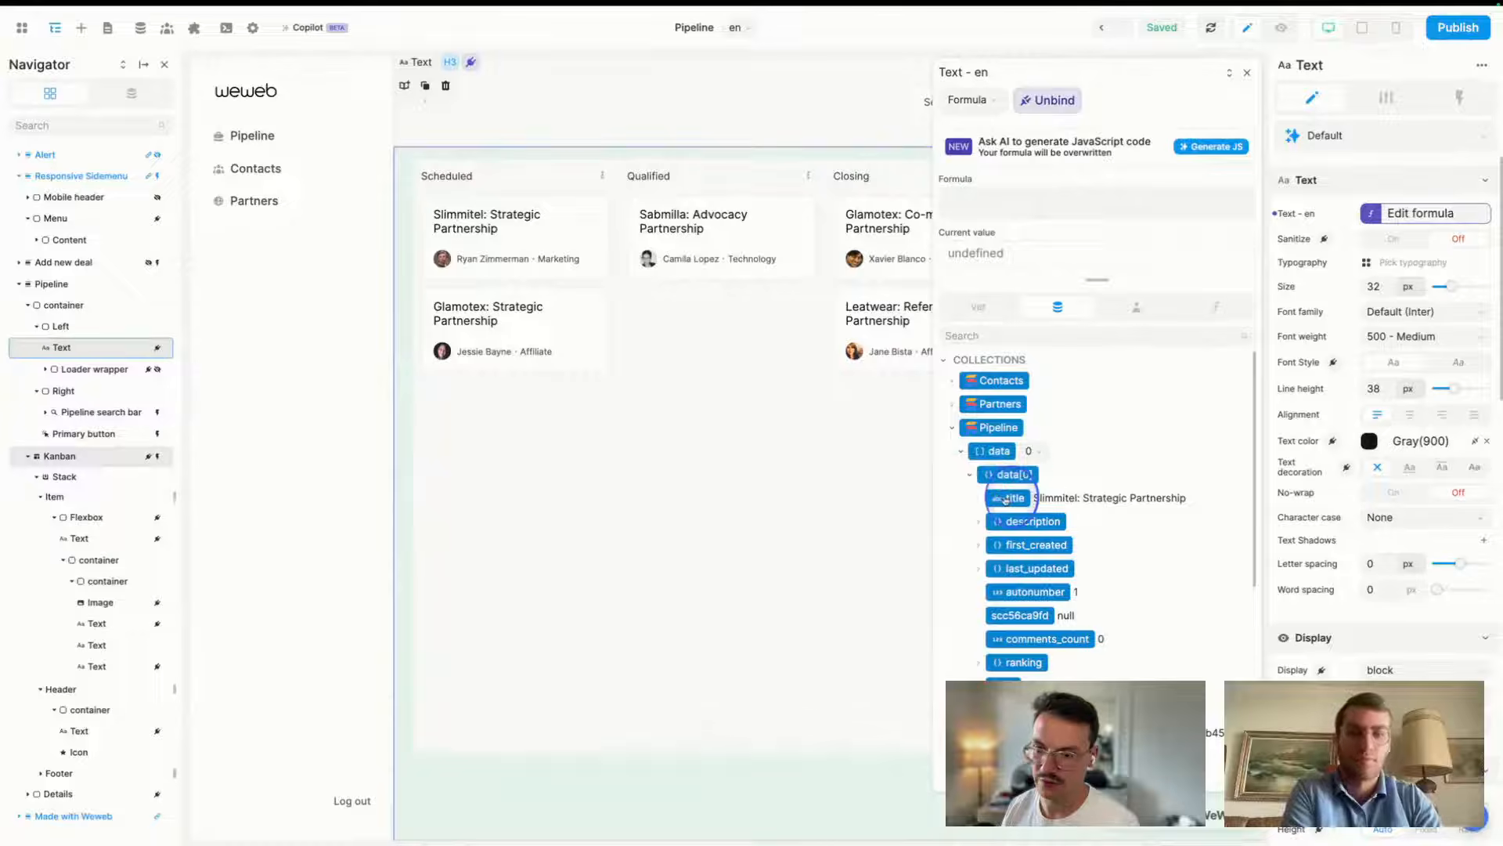
click(1012, 498)
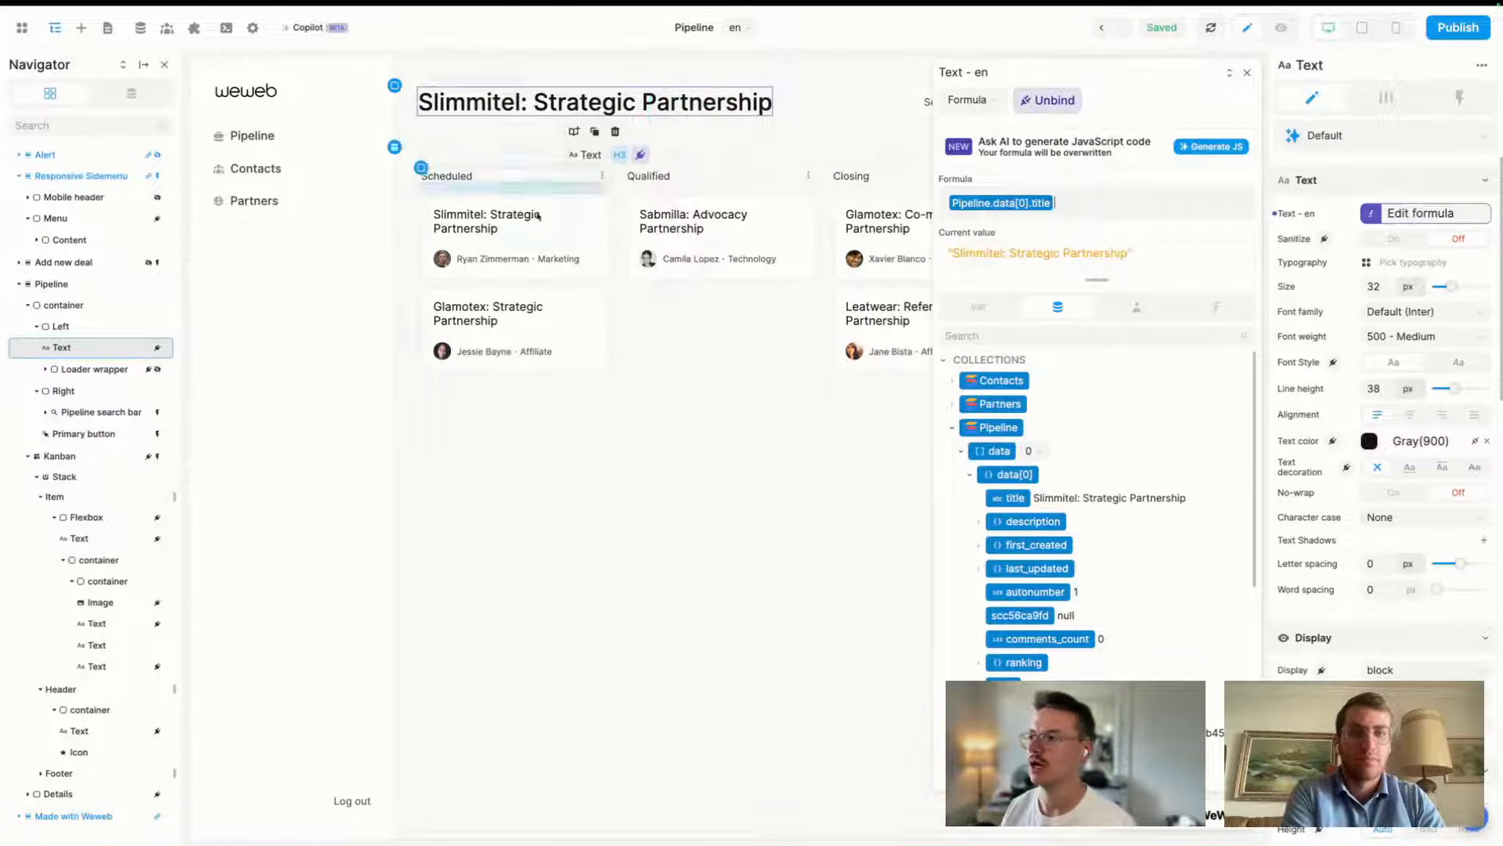
mouse_move(15, 595)
click(57, 618)
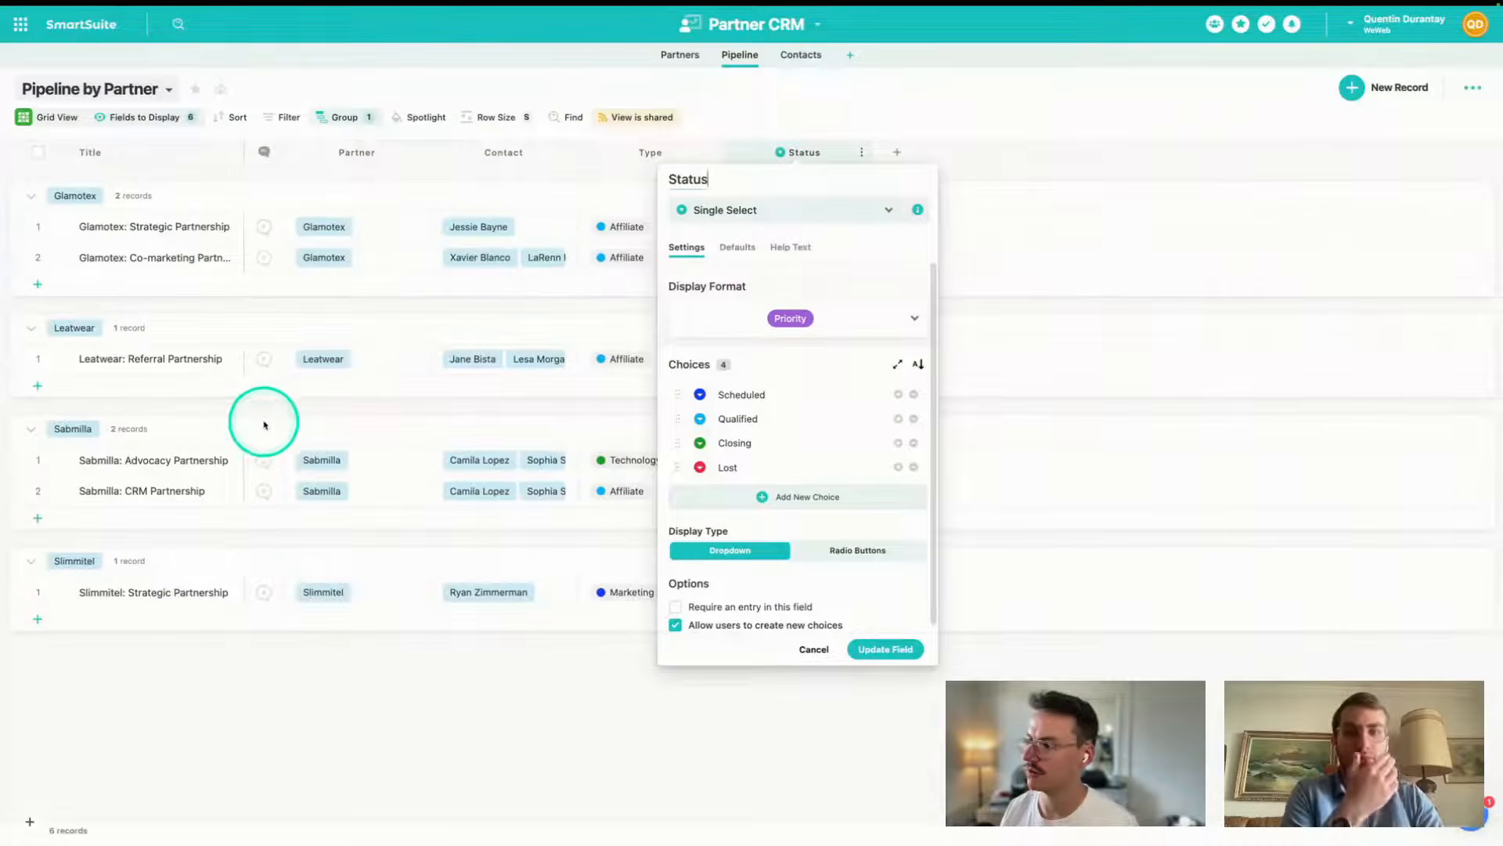
- Close the Status field settings and open the full Slimmitel deal record
mouse_move(38, 699)
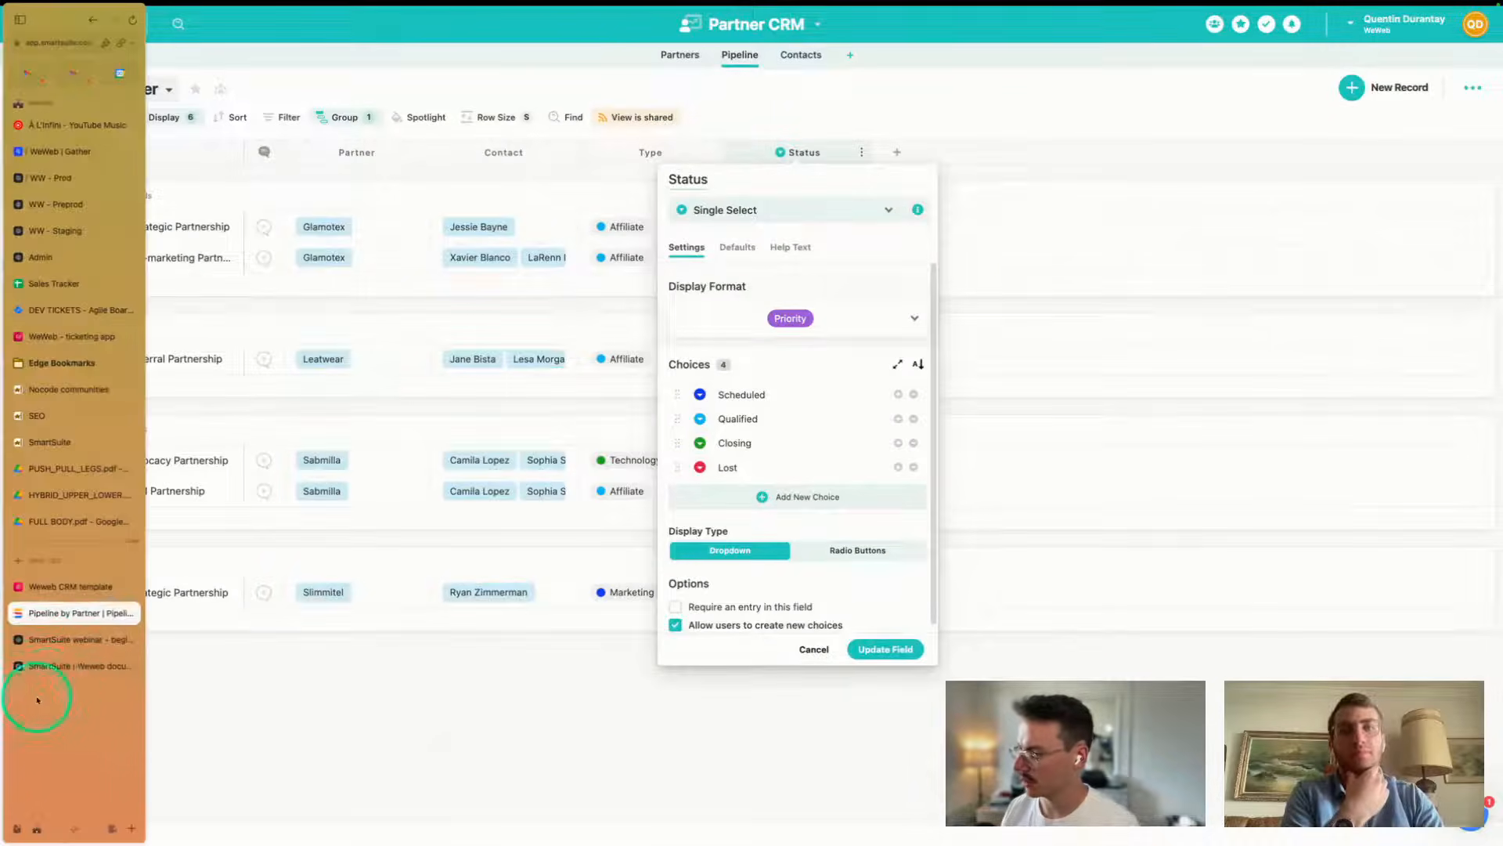
click(44, 638)
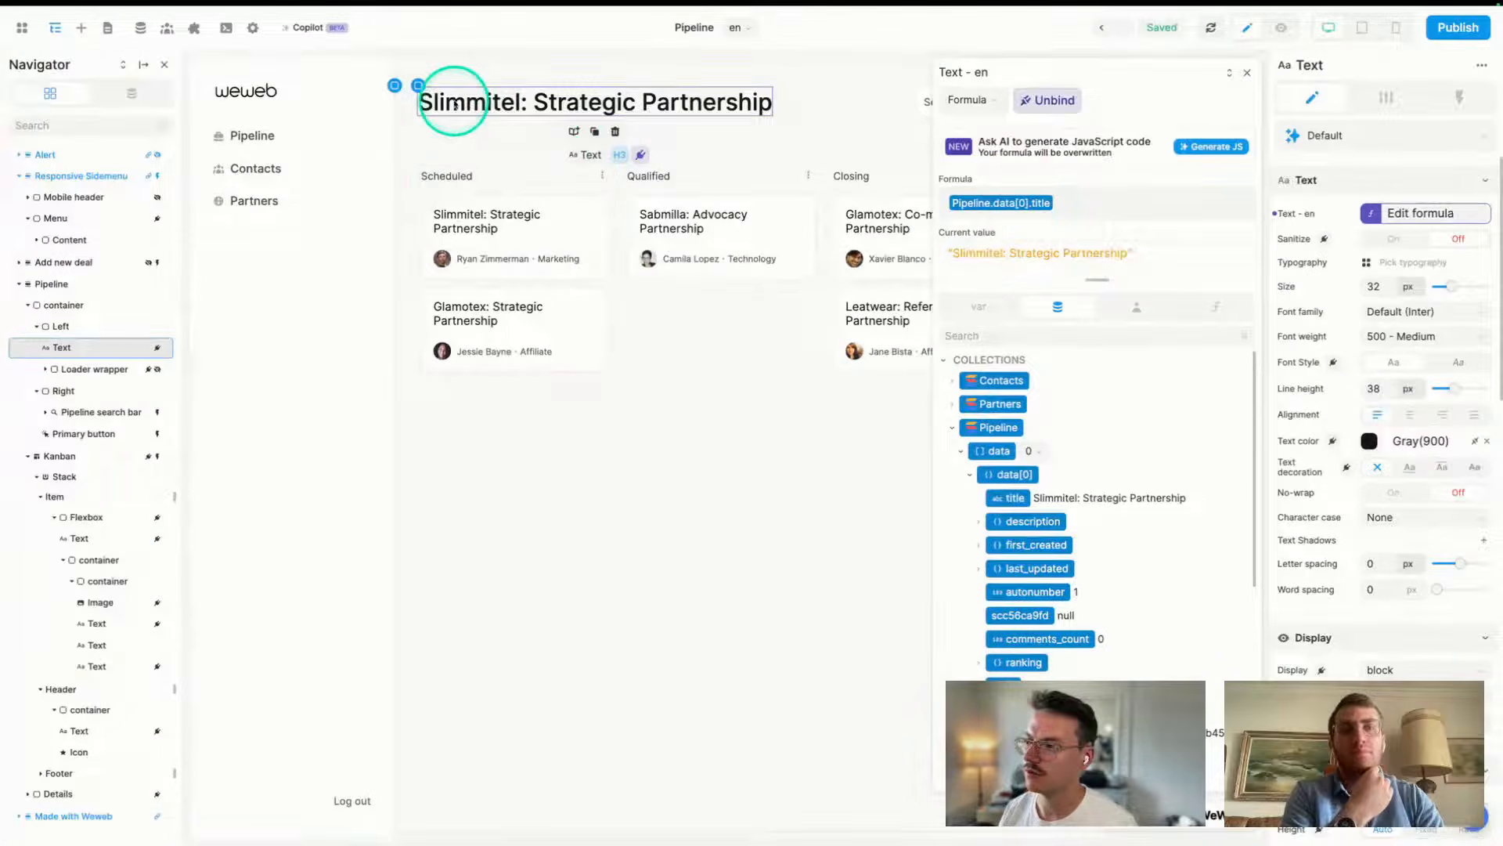
mouse_move(2, 648)
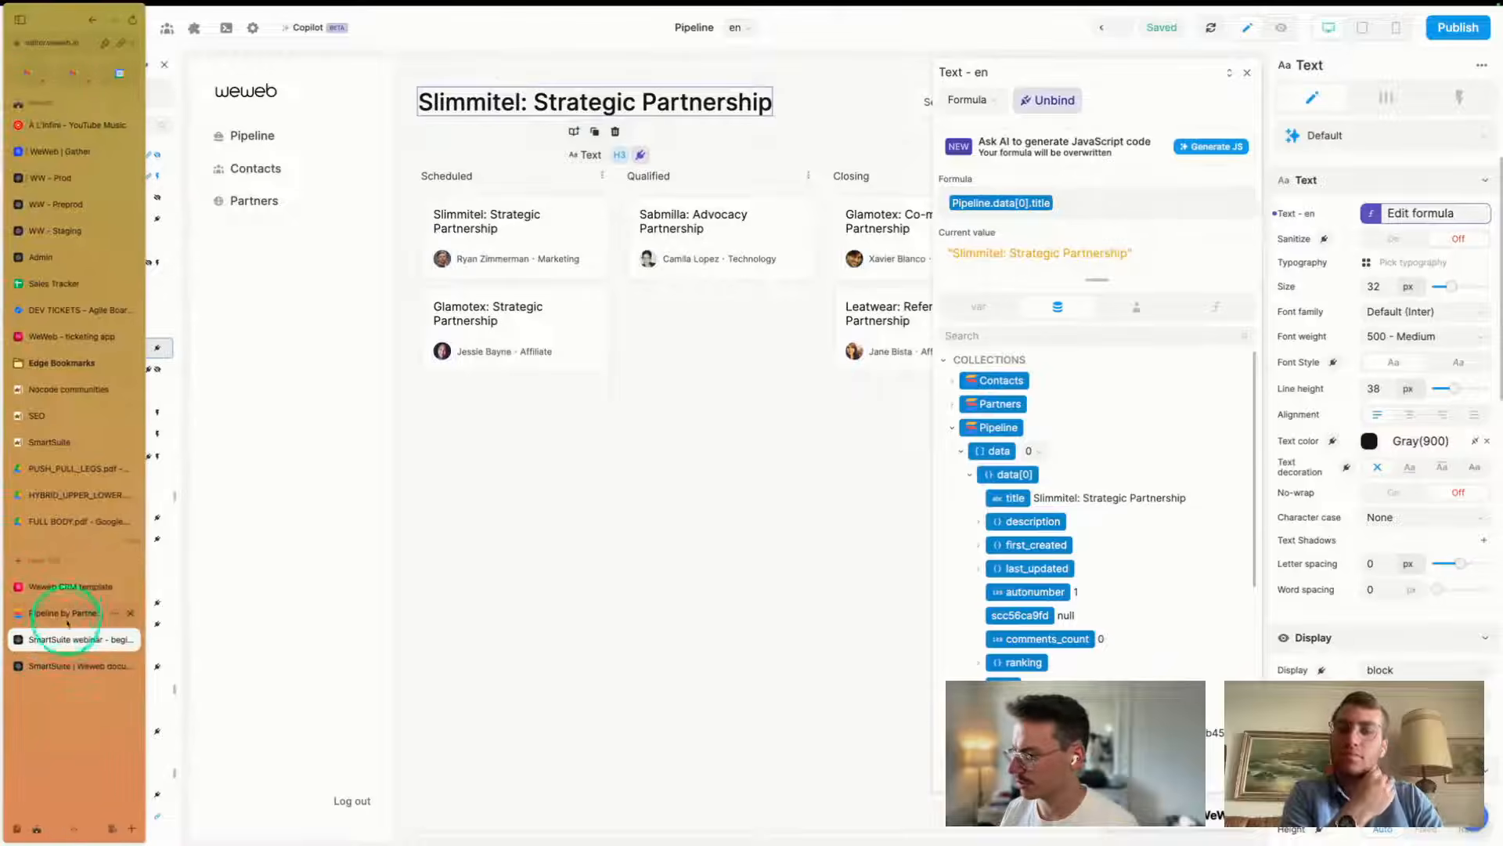
click(58, 618)
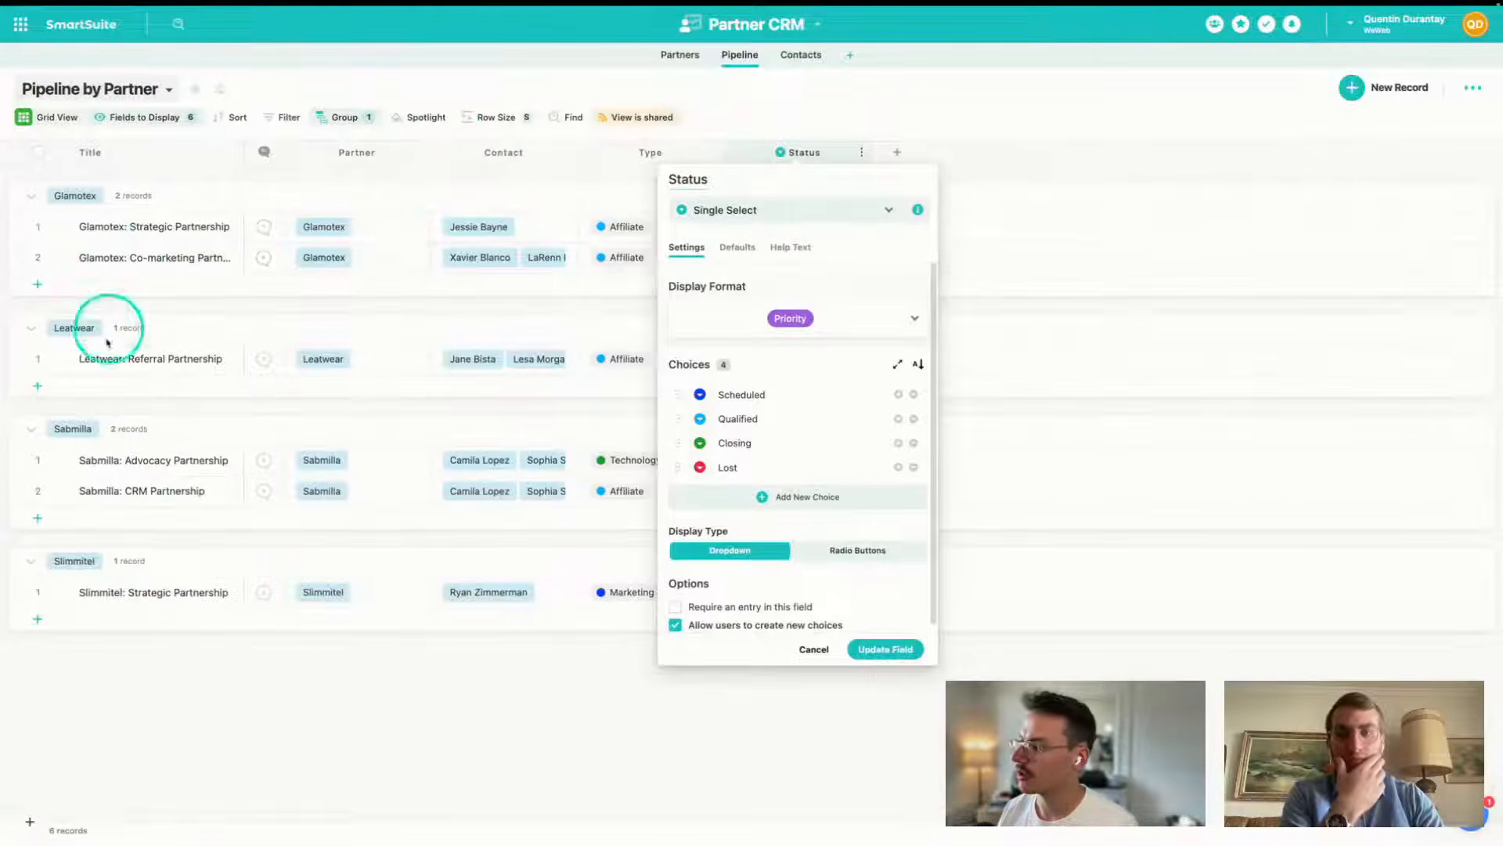
click(134, 596)
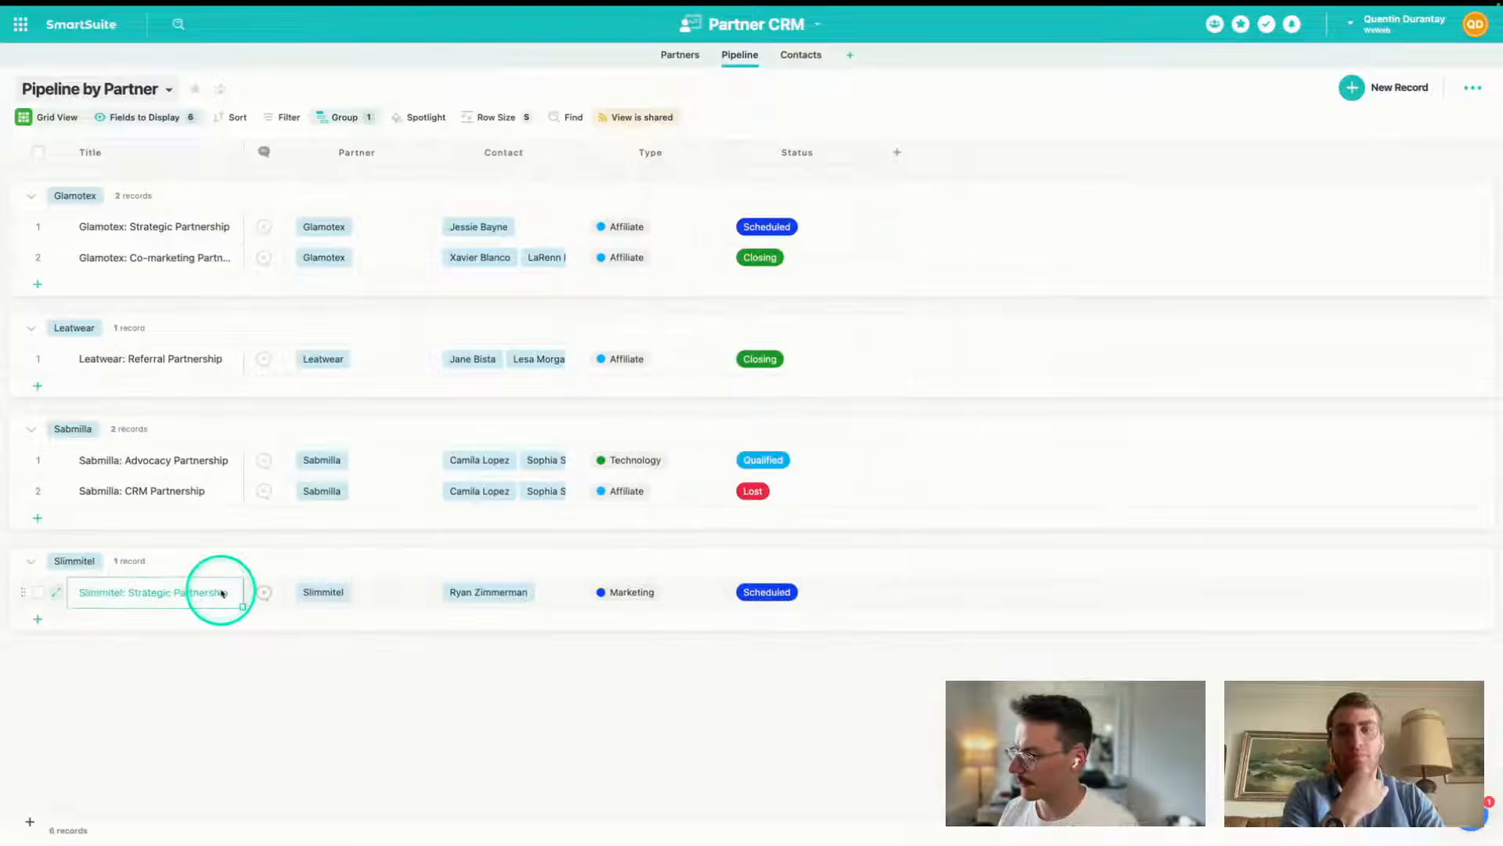
click(224, 592)
click(227, 593)
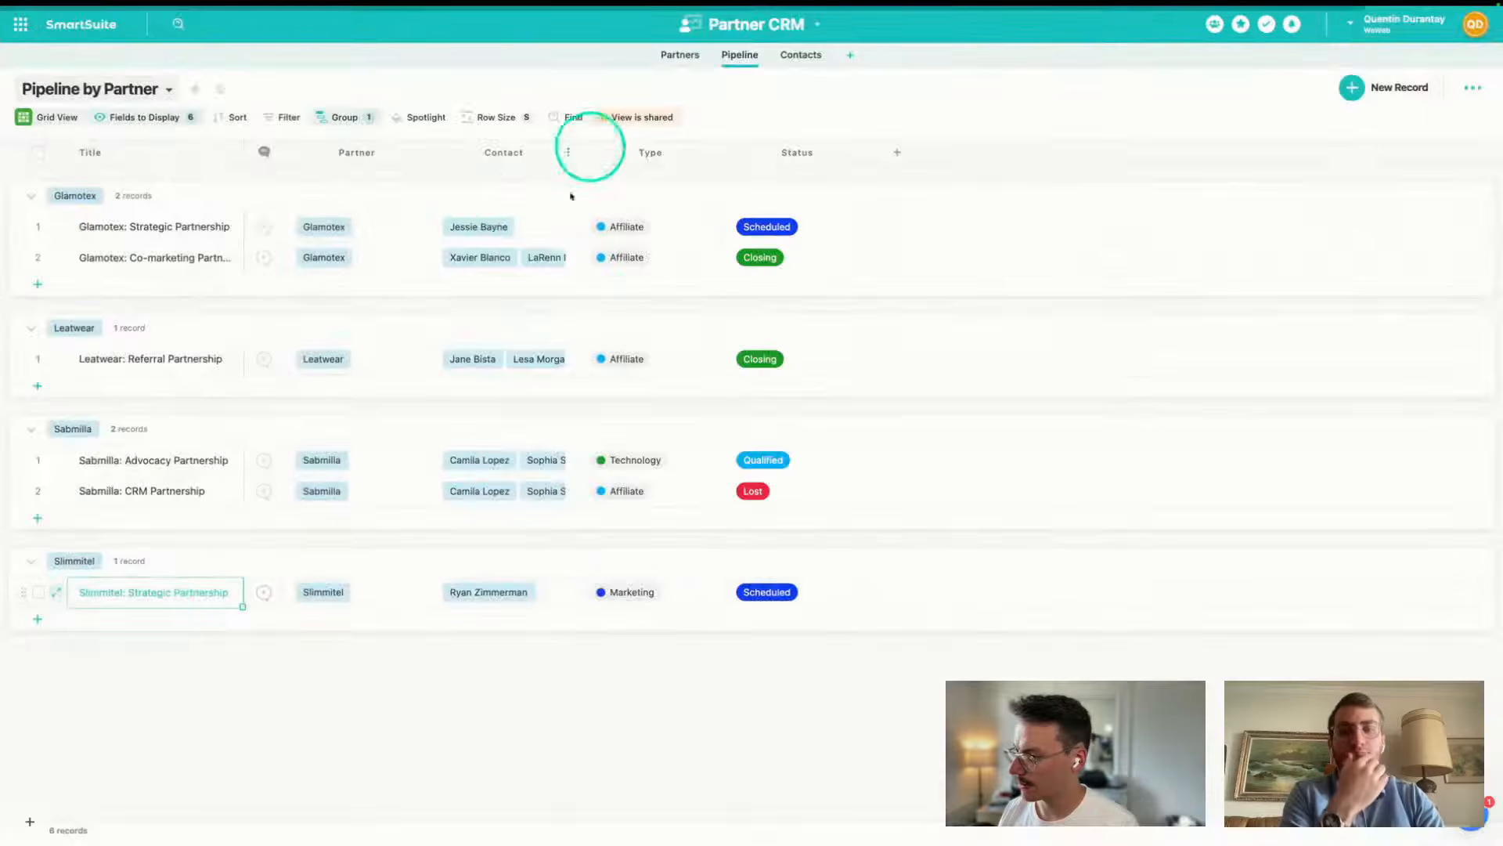
click(158, 591)
click(166, 579)
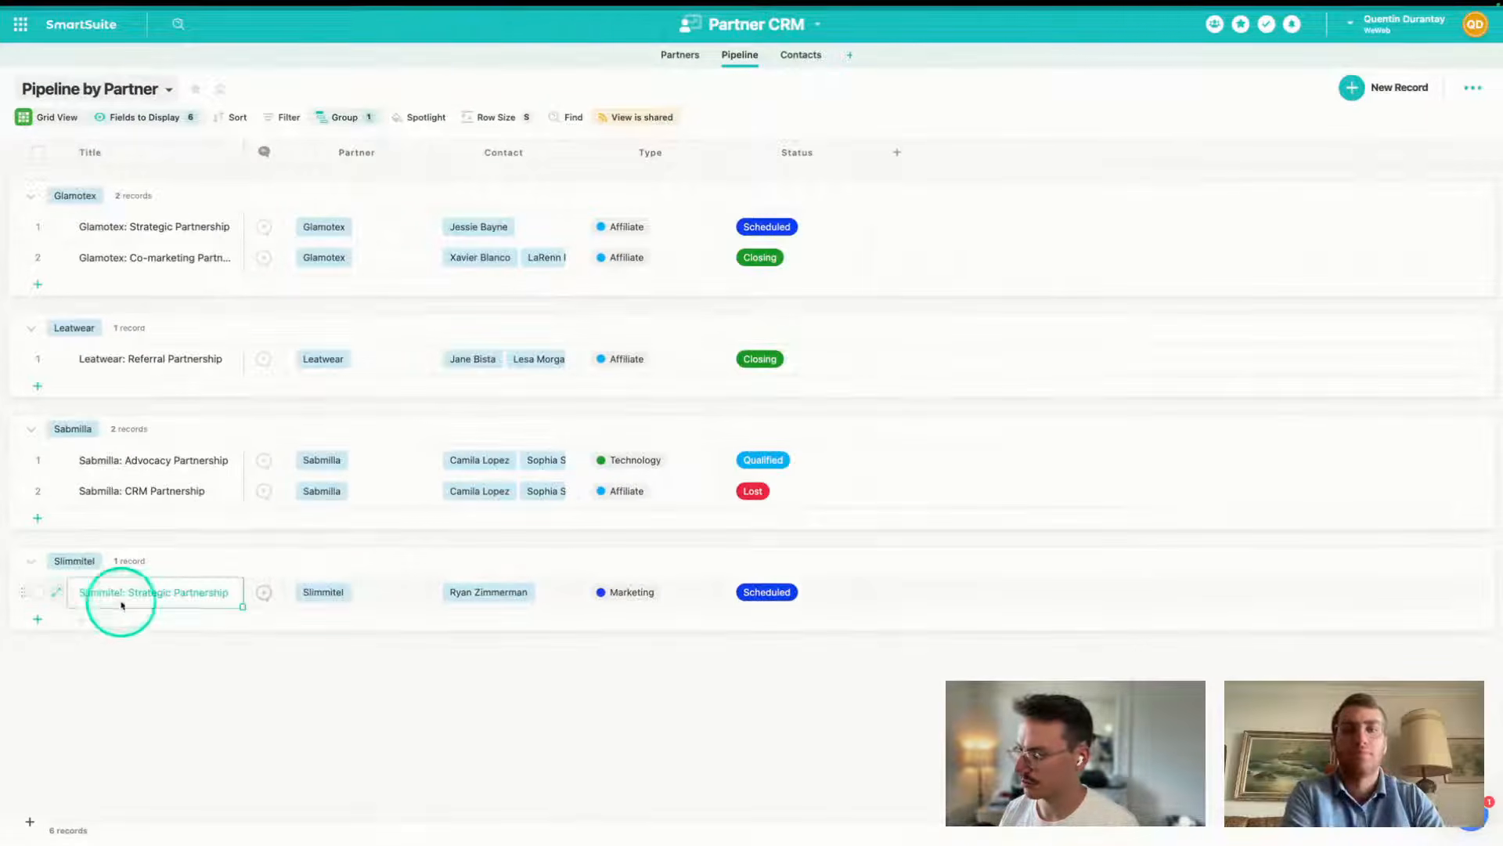
click(57, 593)
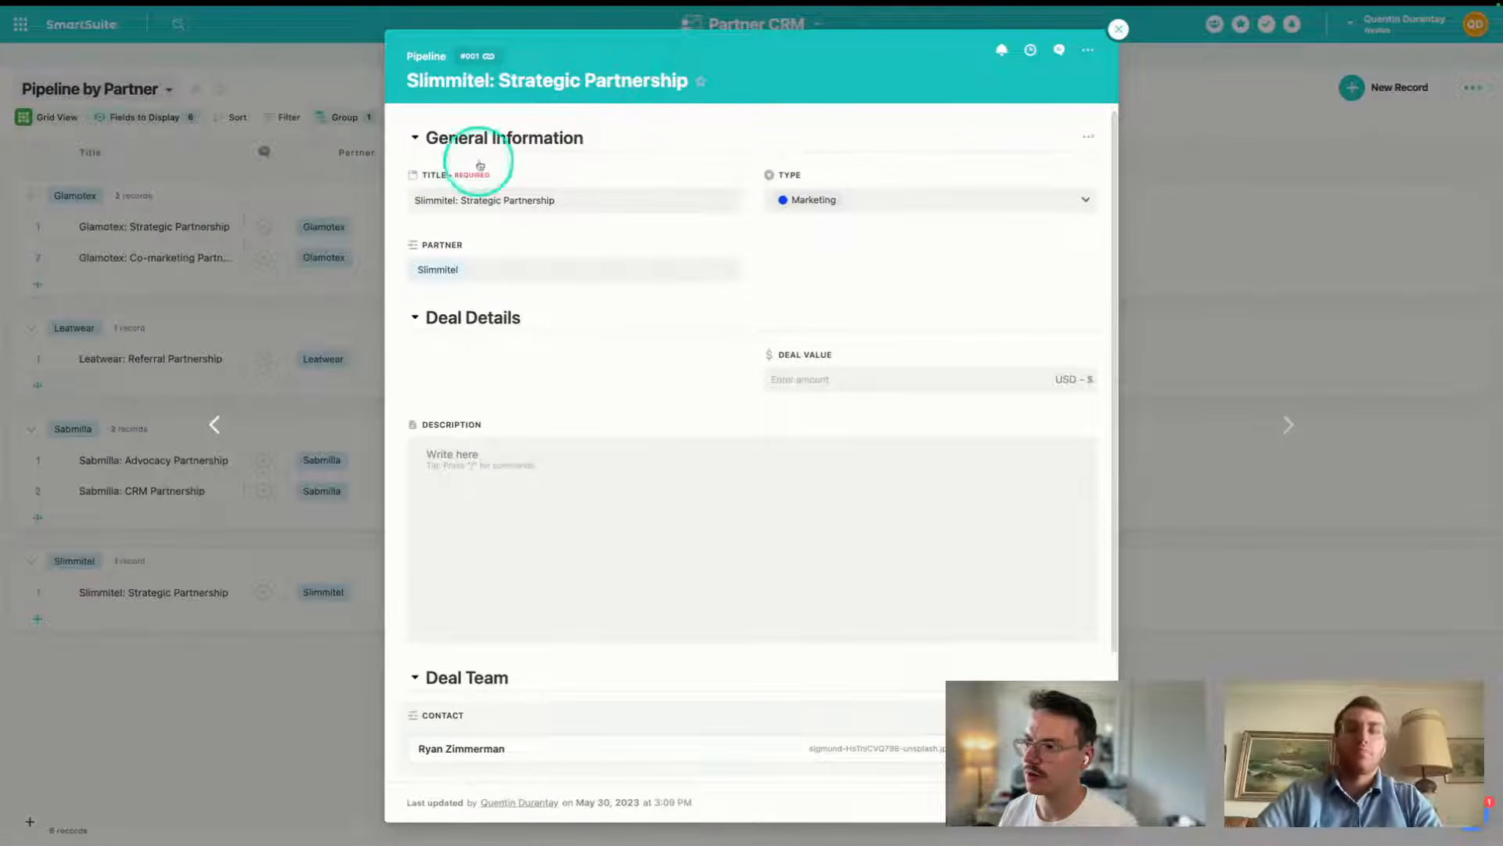
- Rename the title to 'Slimmitel: Strategic Partnership 2' and return to the WeWeb editor
click(574, 202)
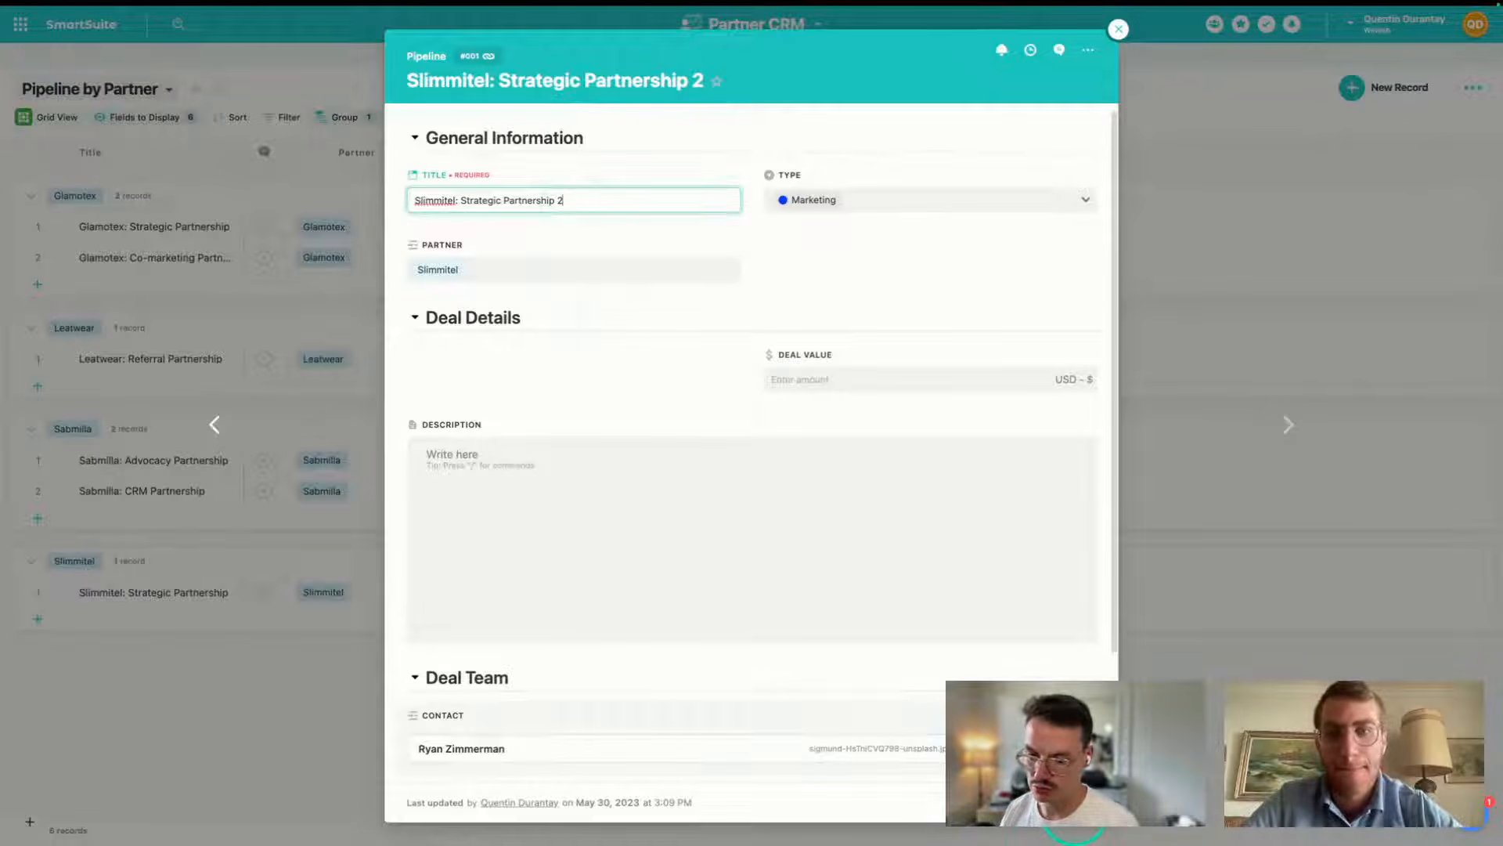
text(2)
click(369, 688)
mouse_move(10, 633)
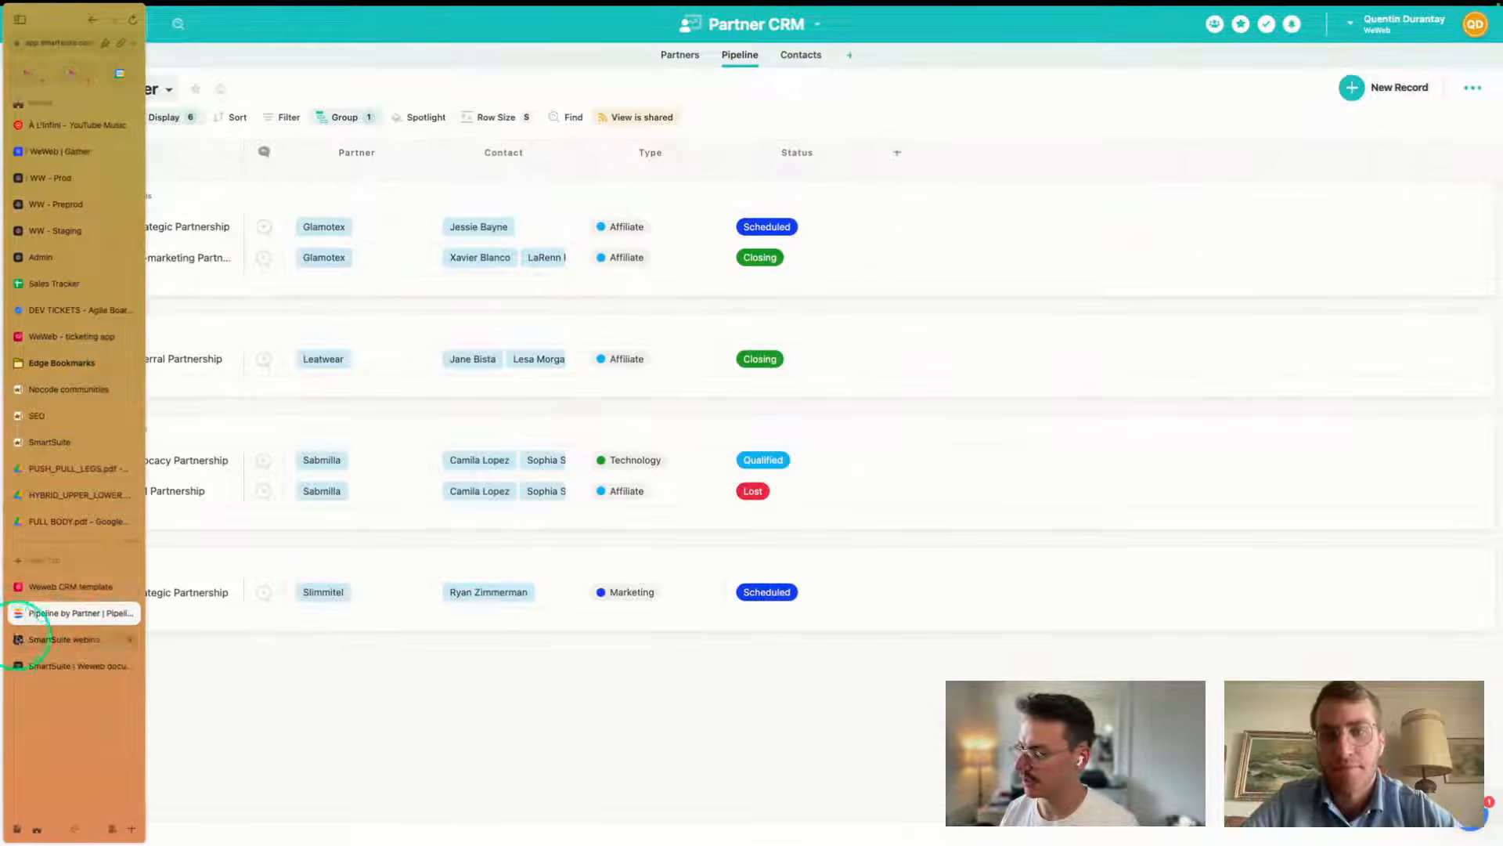
click(58, 639)
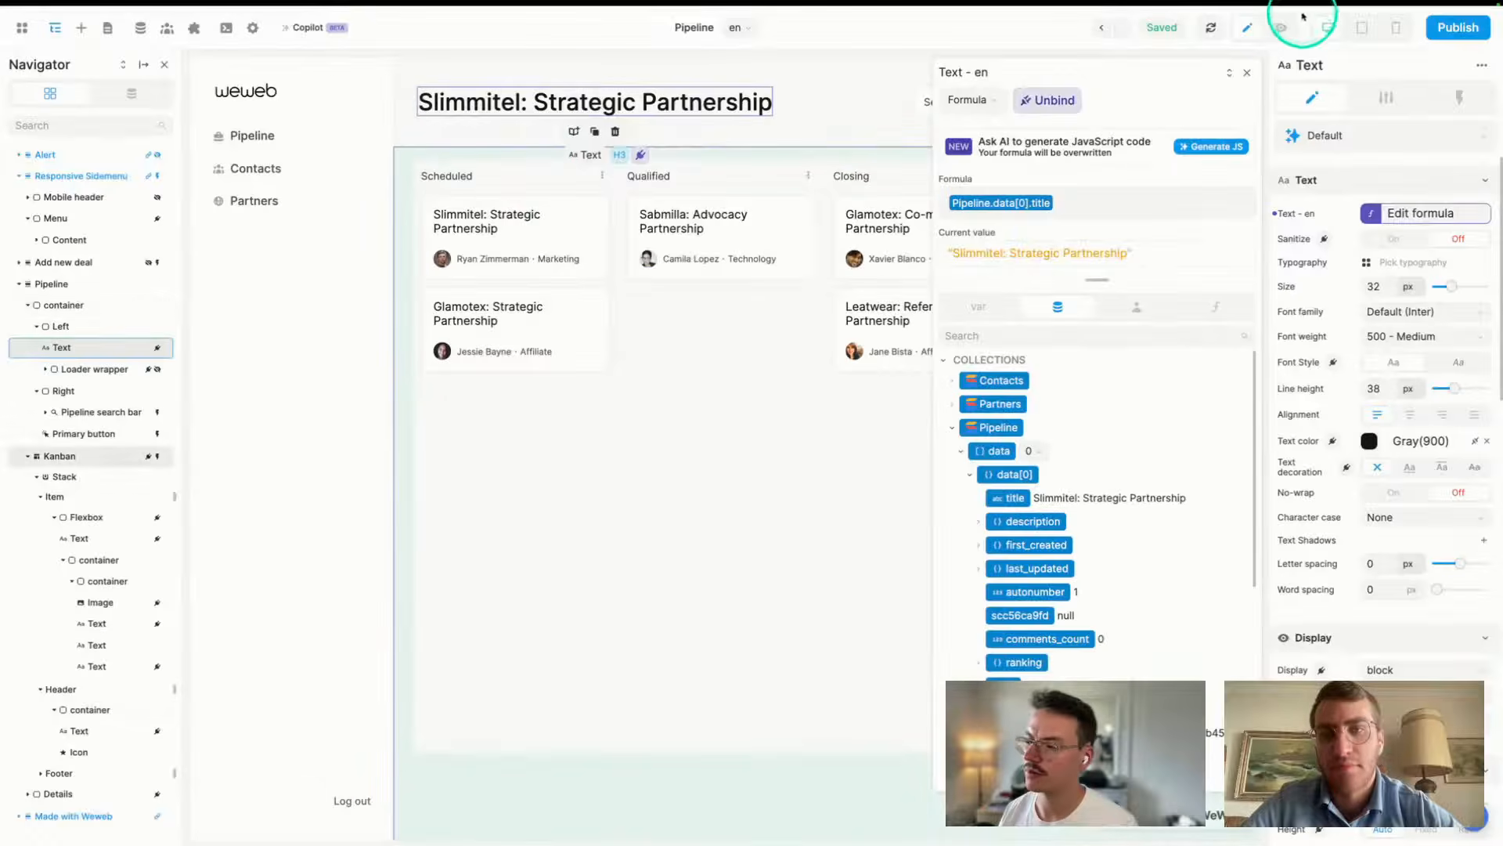
- Refresh the SmartSuite data so heading and first card read 'Slimmitel: Strategic Partnership 2'
click(1211, 27)
click(1247, 72)
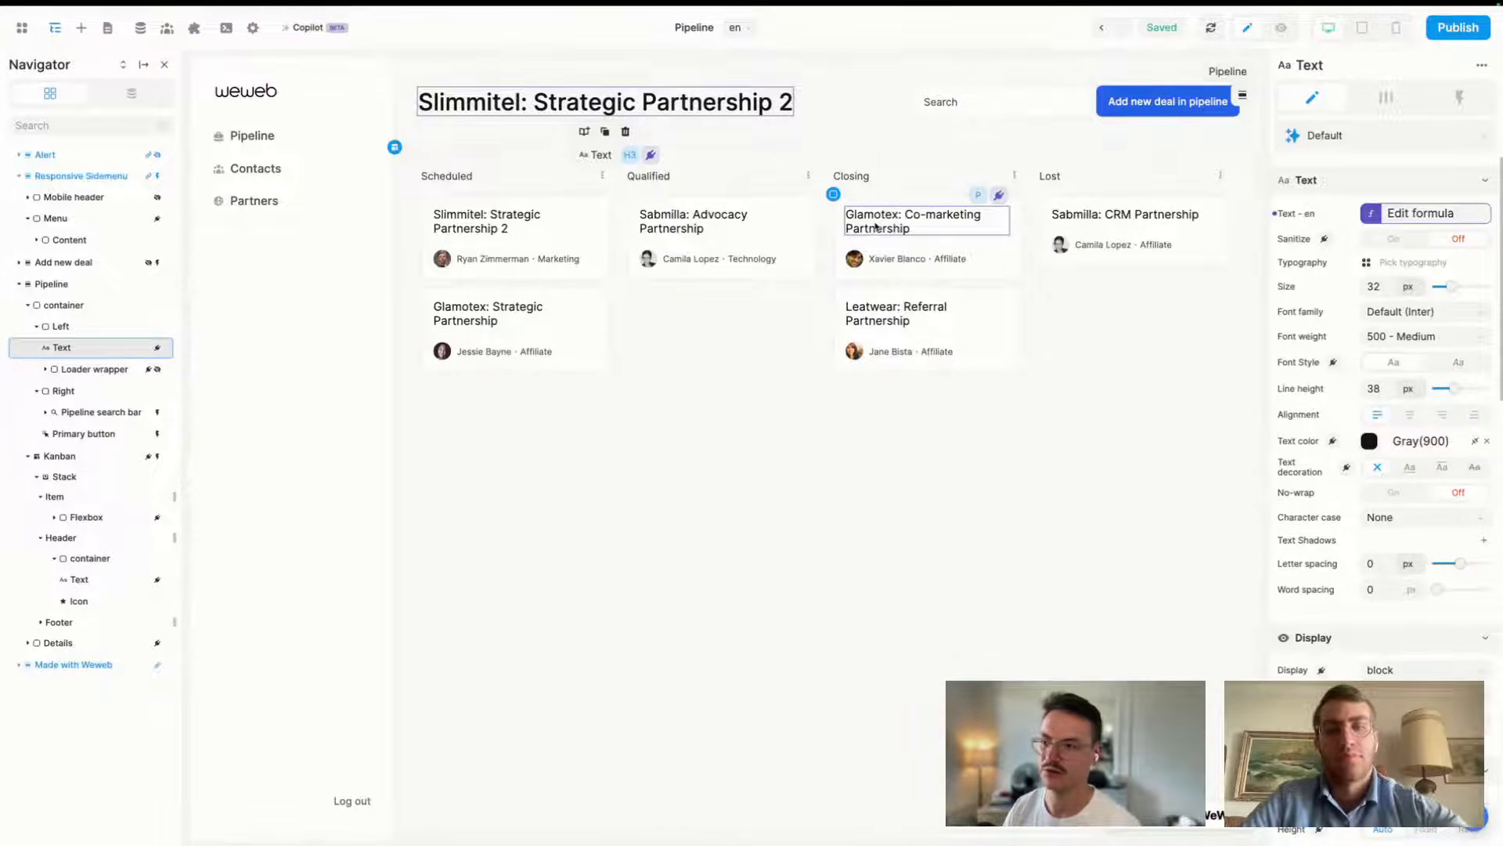
mouse_move(19, 636)
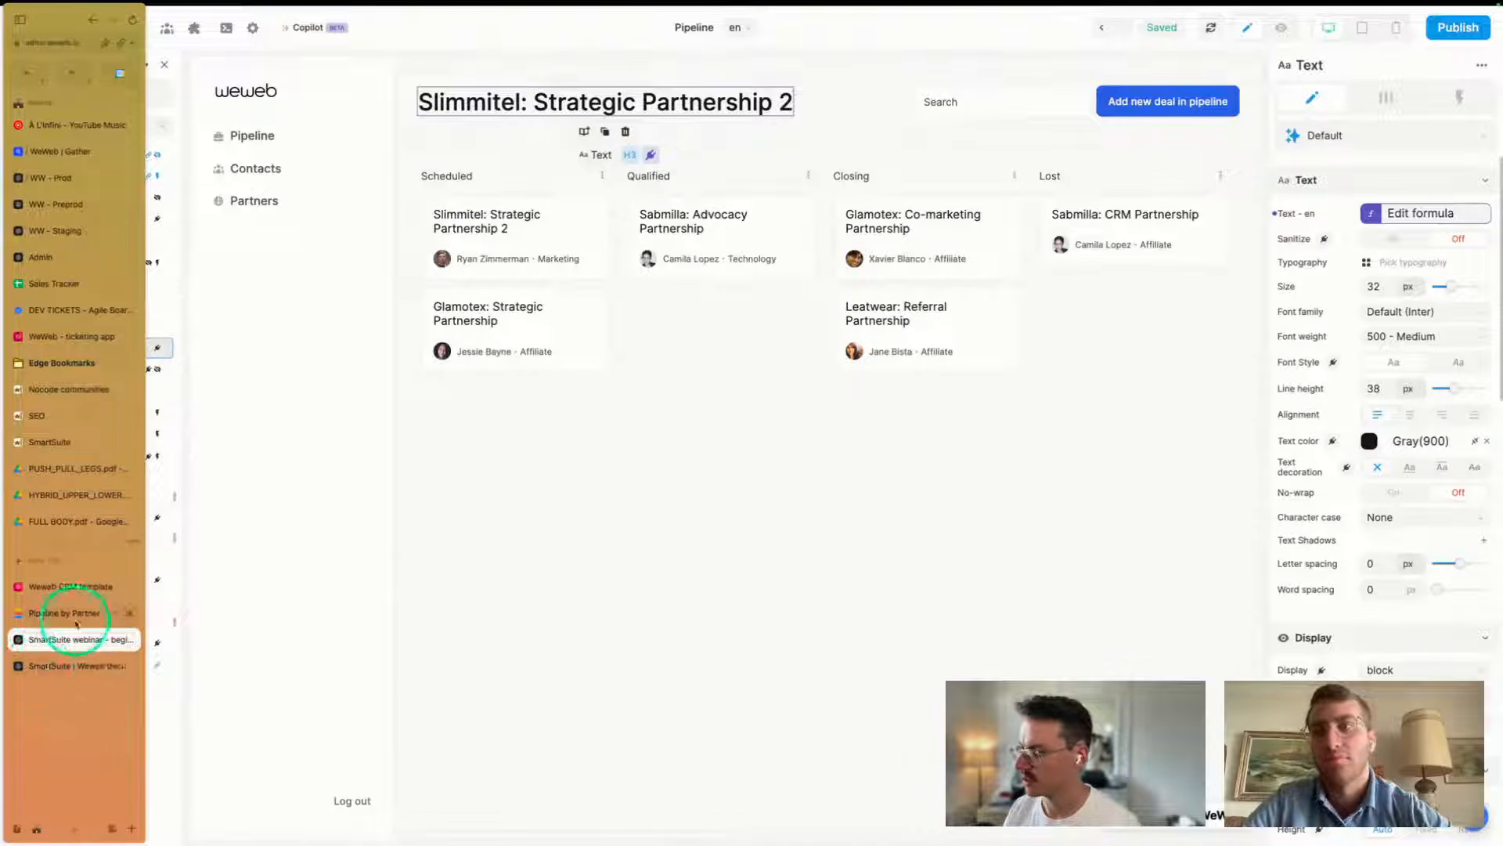
click(849, 537)
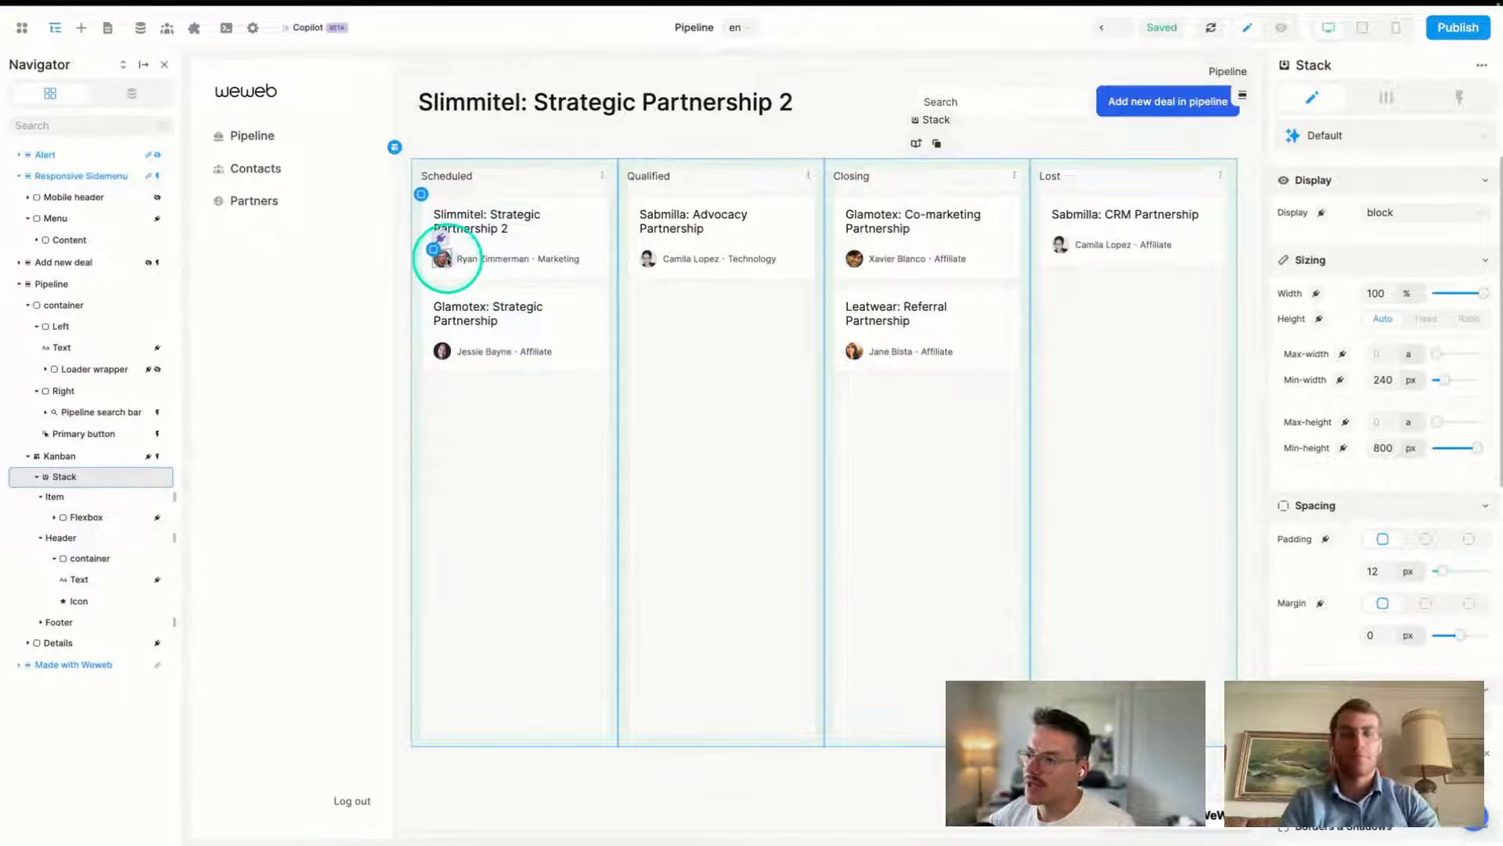
- Open the avatar Image's Contacts lookup formula and expand the TEXT and ARRAY function categories
click(443, 259)
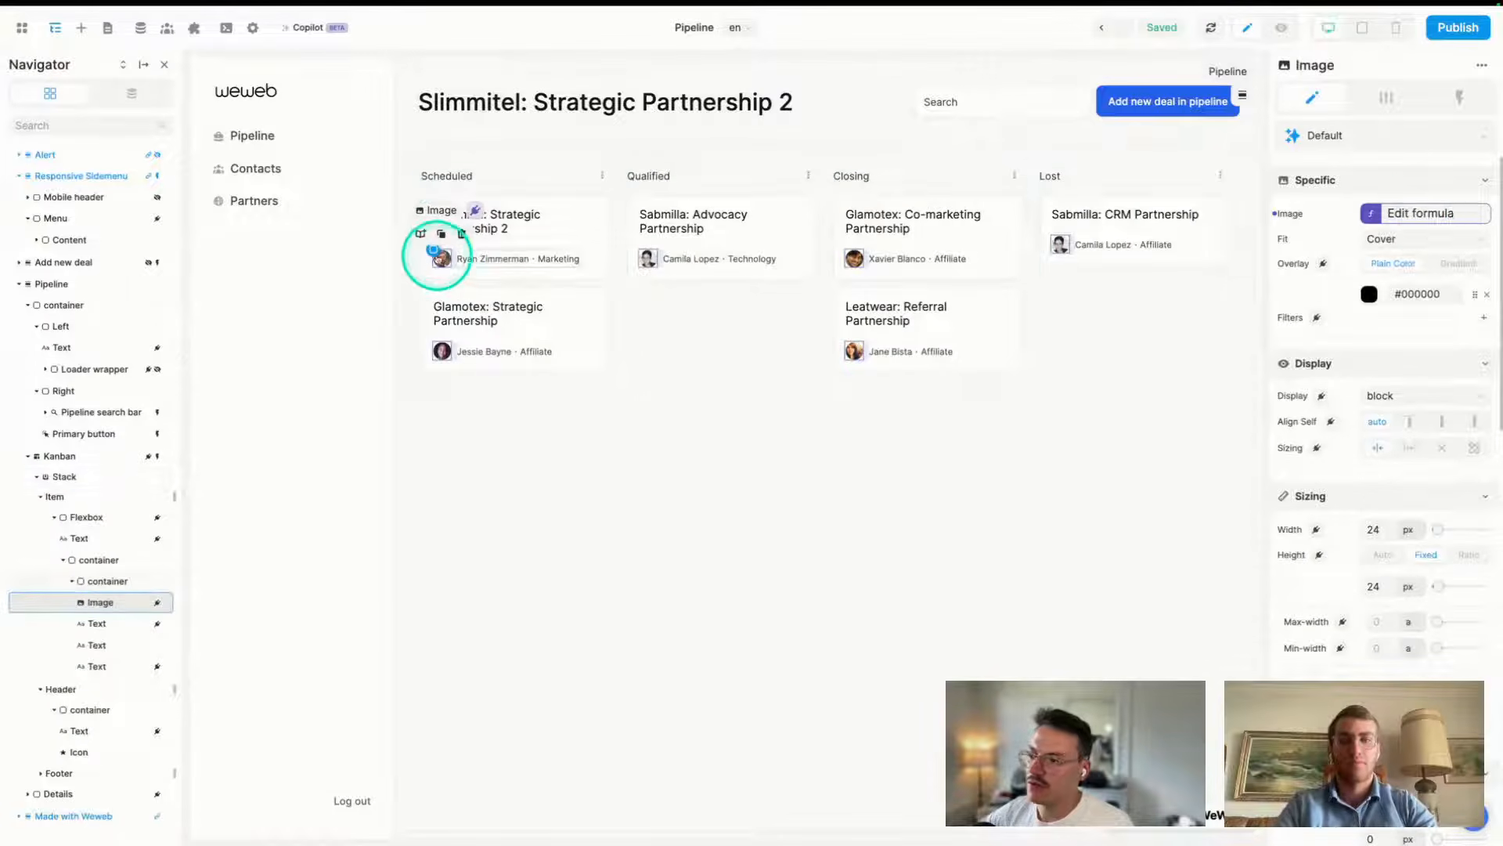
click(1420, 212)
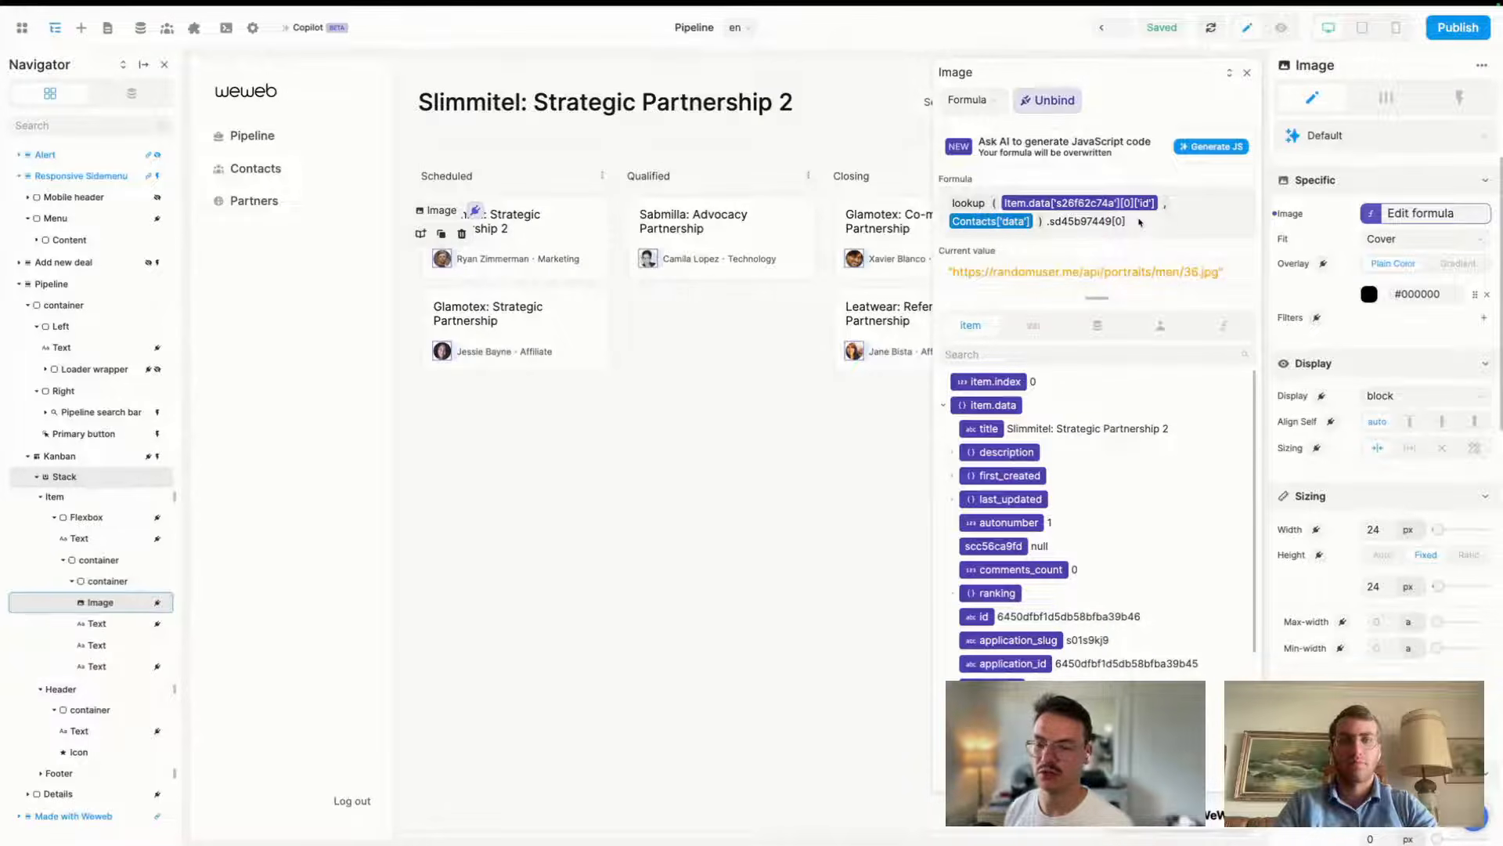
click(1221, 325)
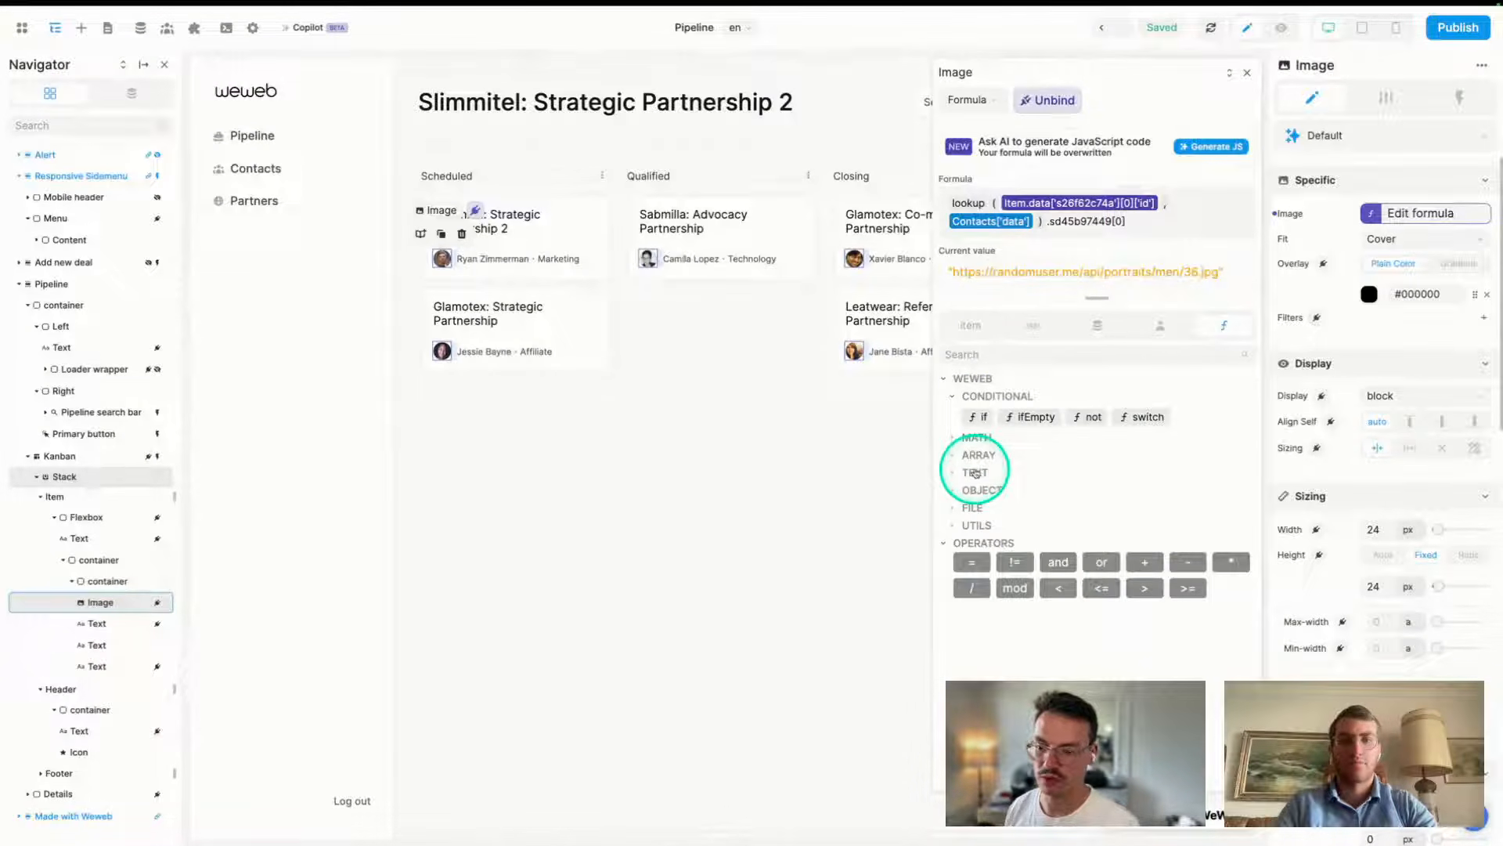
click(975, 472)
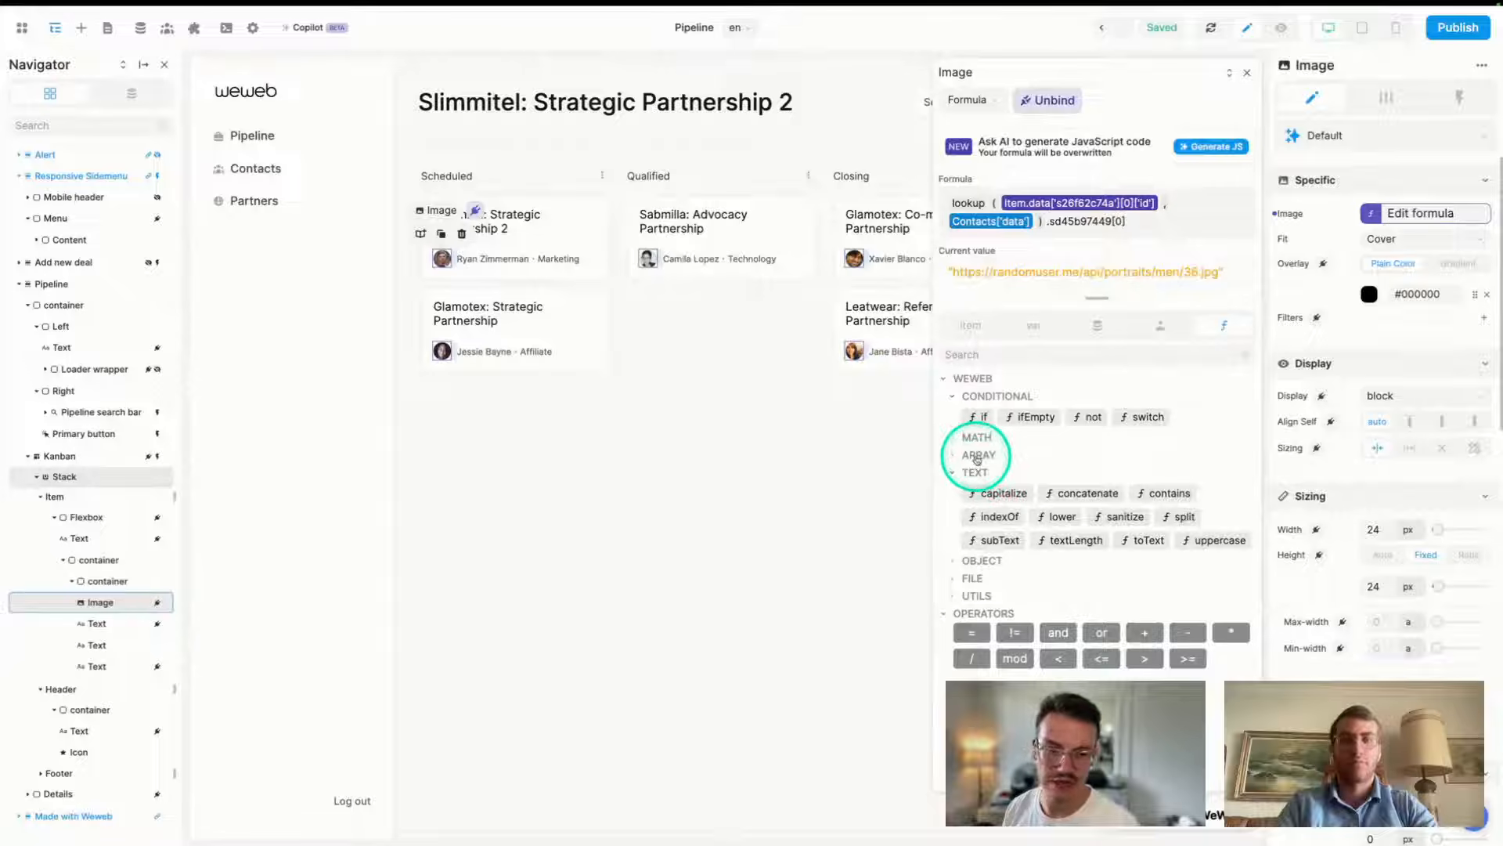
click(976, 456)
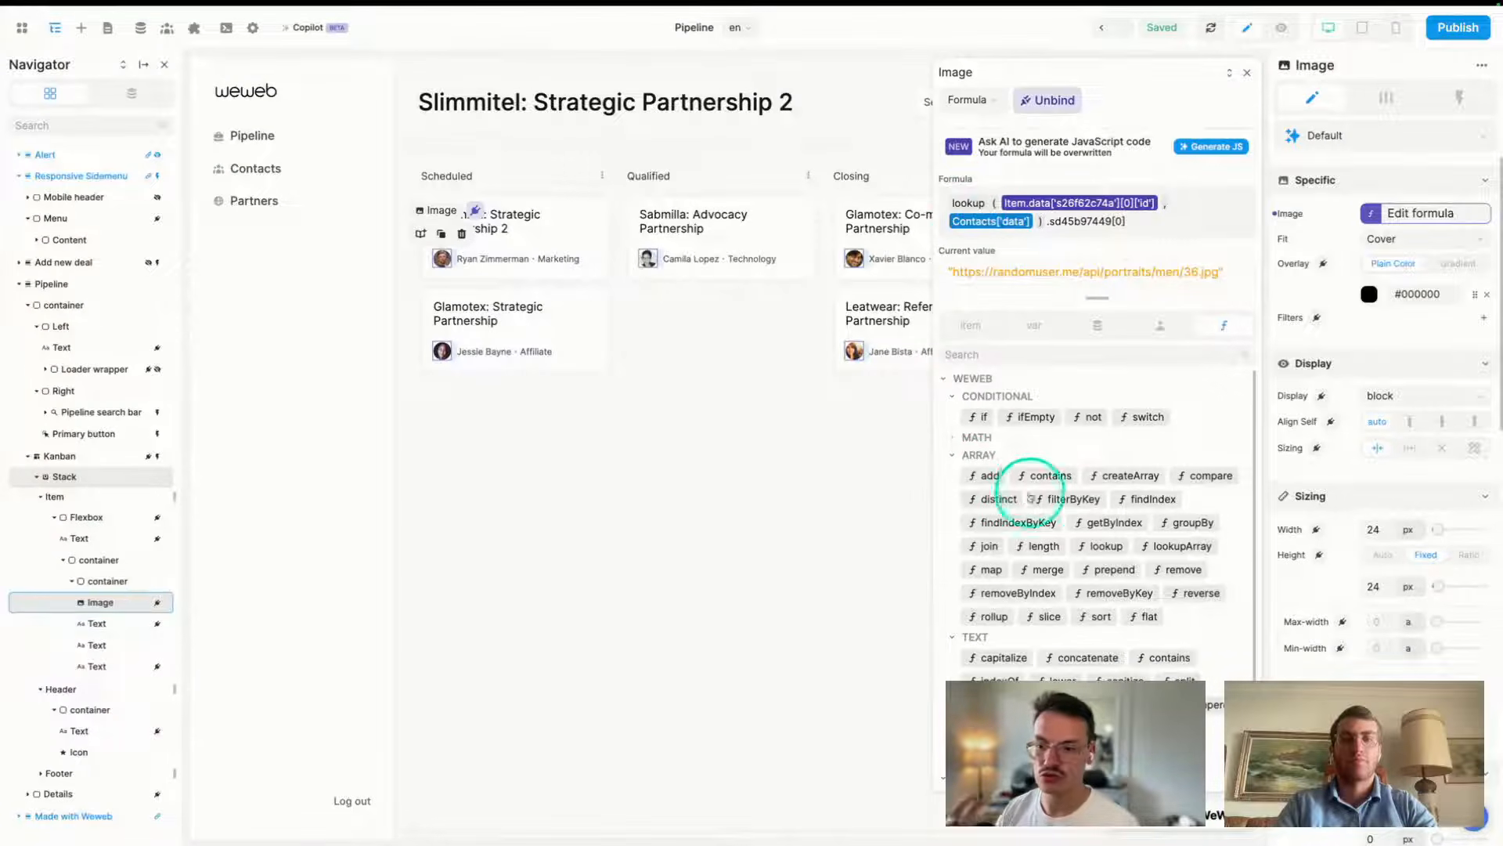
click(969, 210)
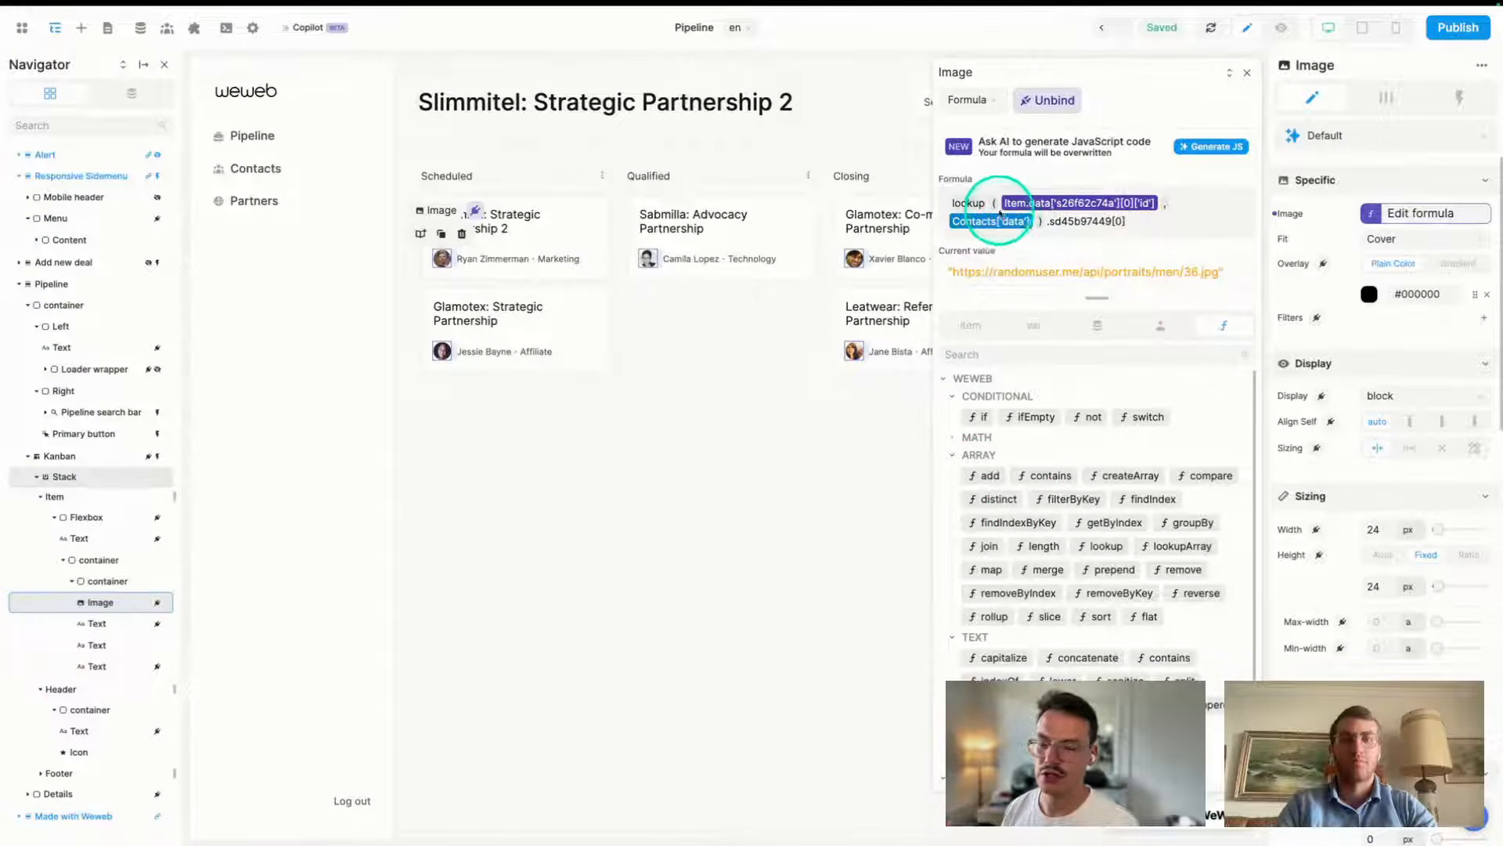
mouse_move(12, 503)
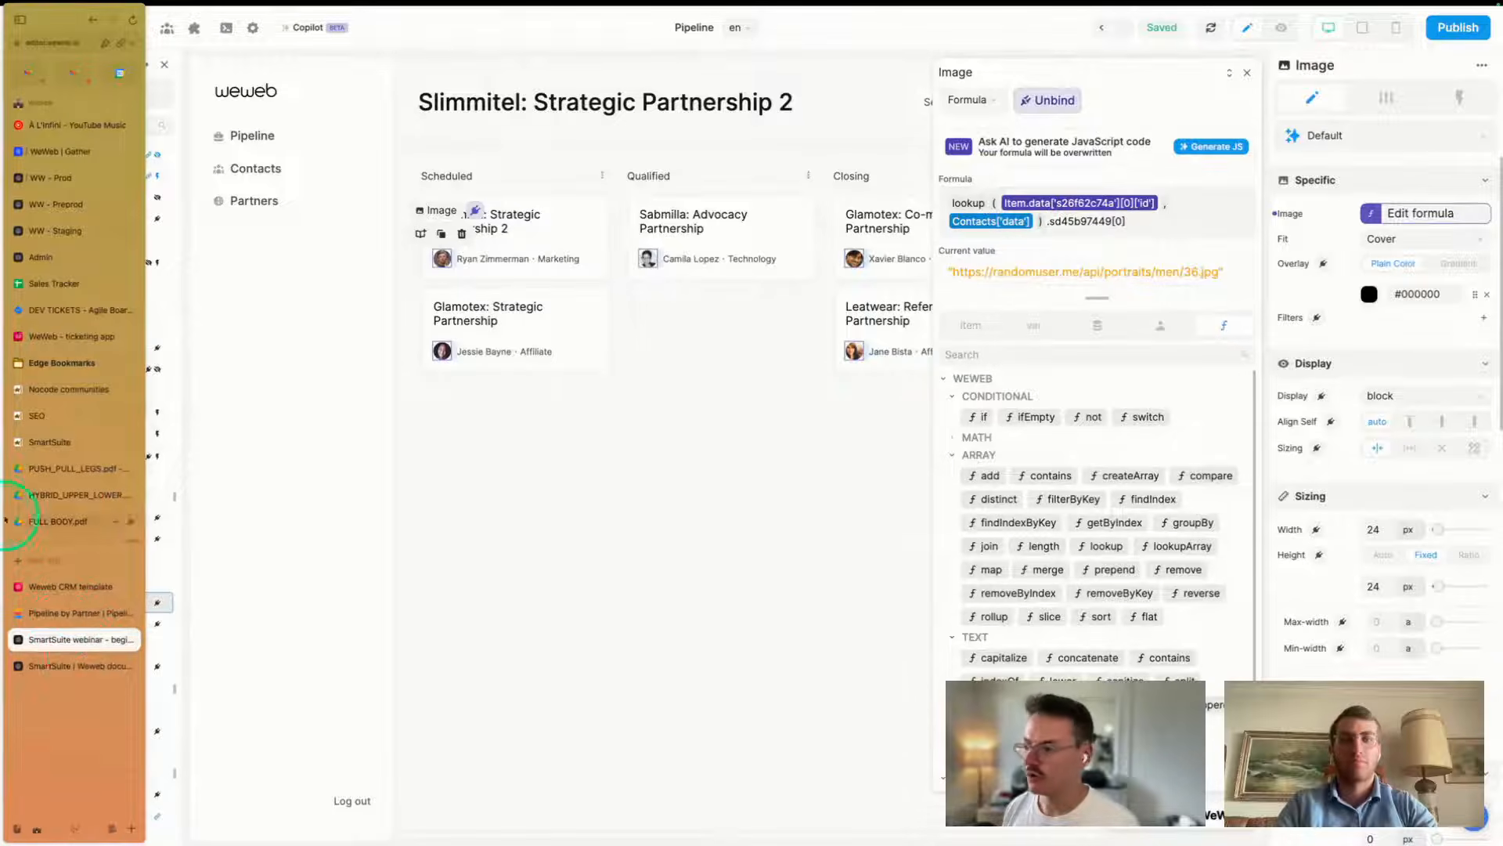
click(76, 640)
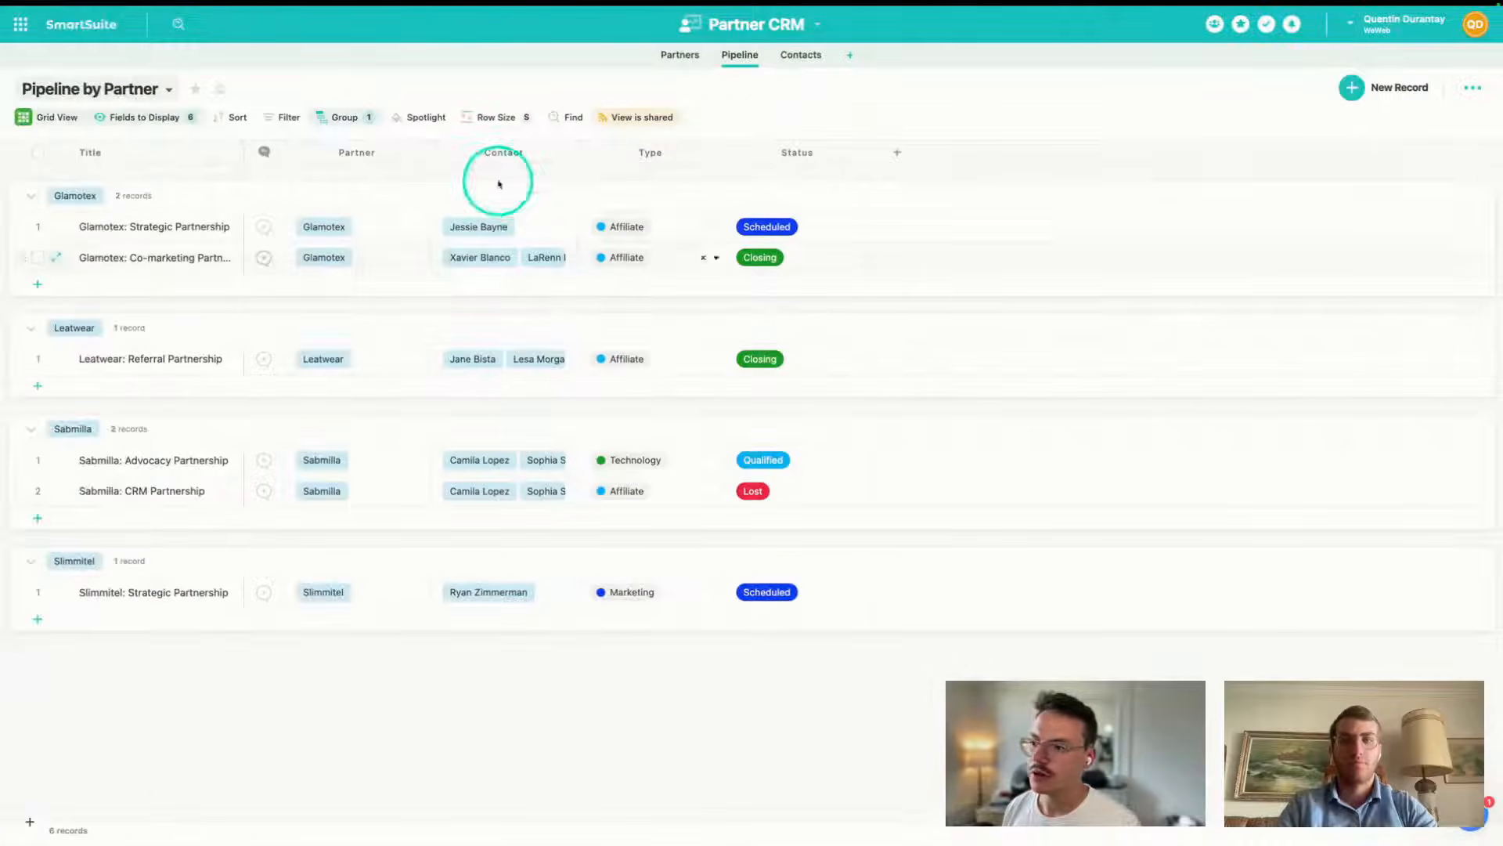
click(480, 227)
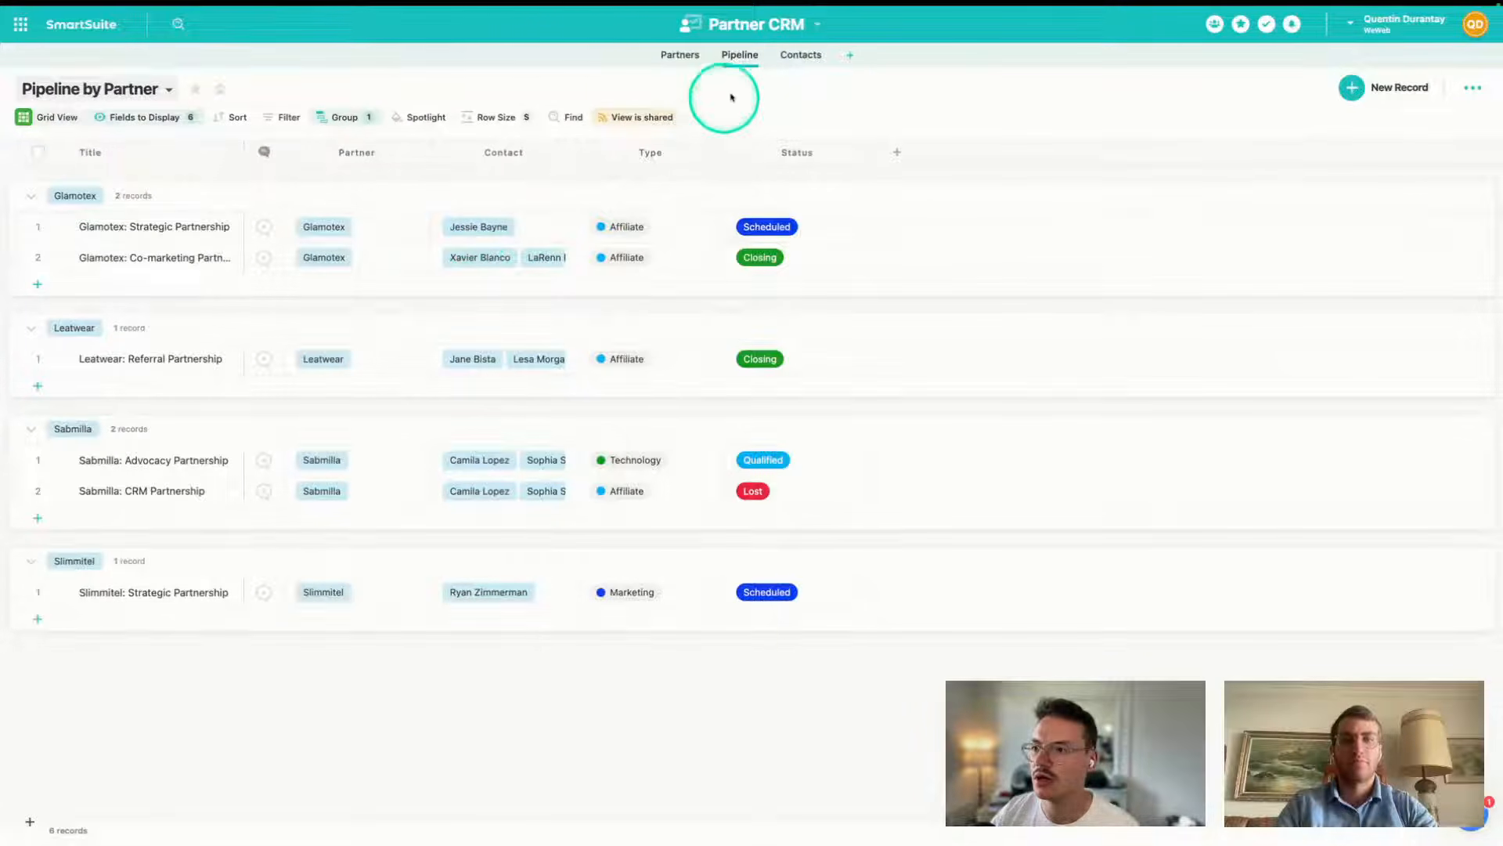
click(800, 55)
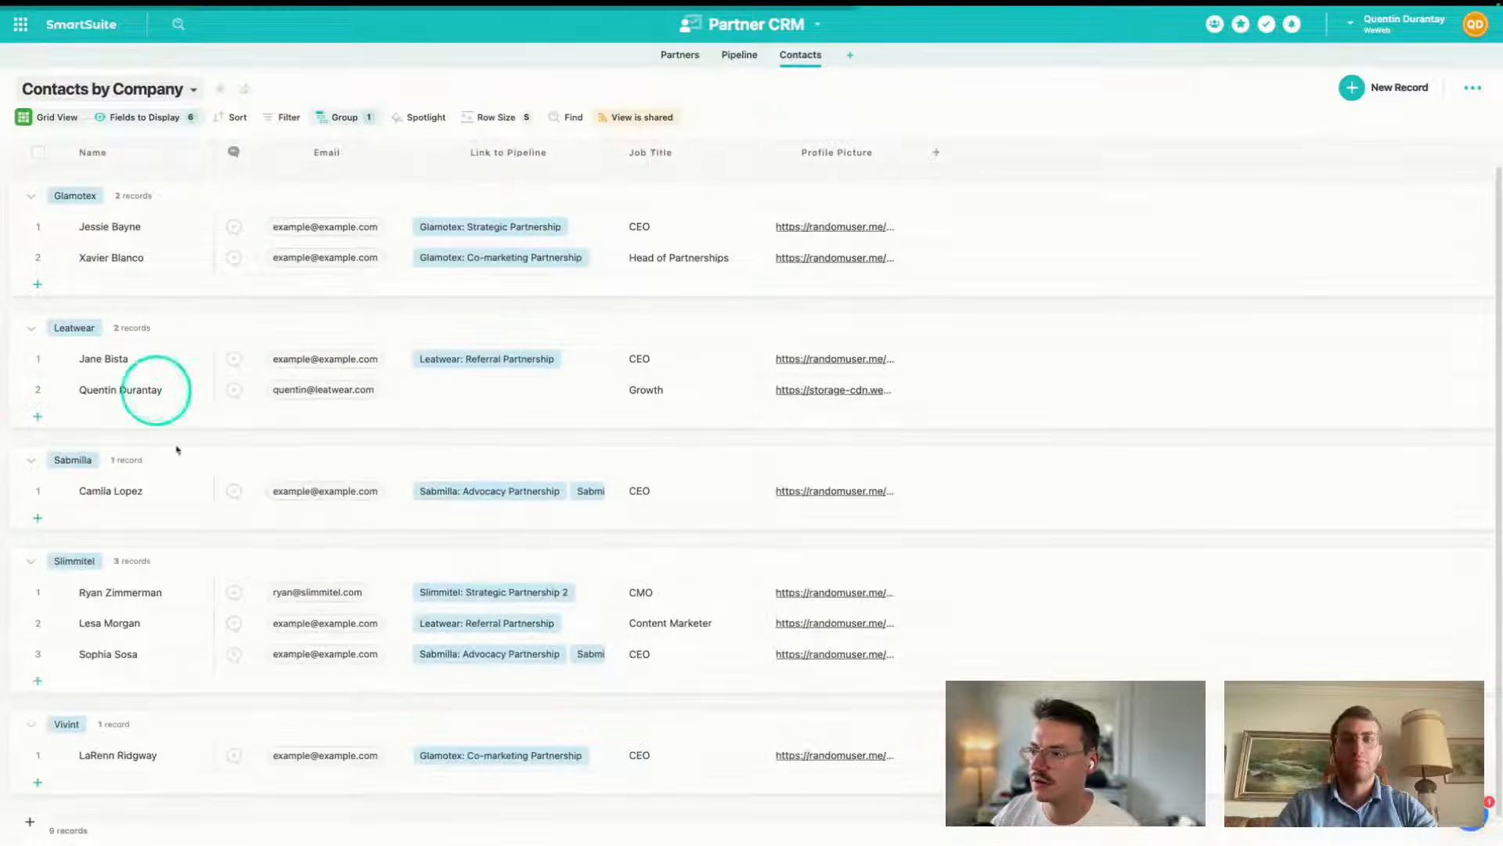
click(761, 60)
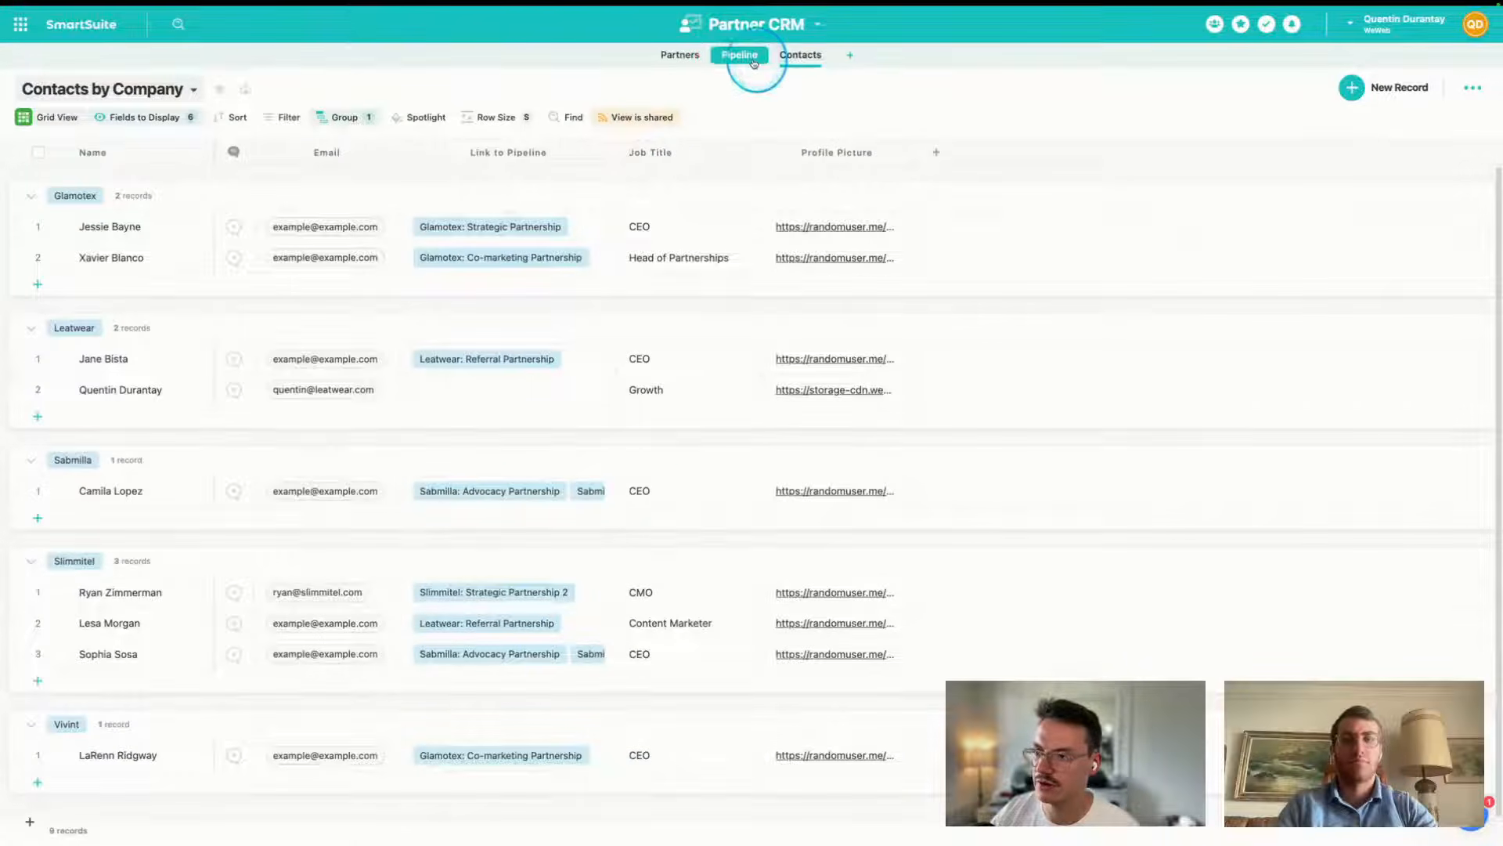
mouse_move(27, 520)
click(77, 646)
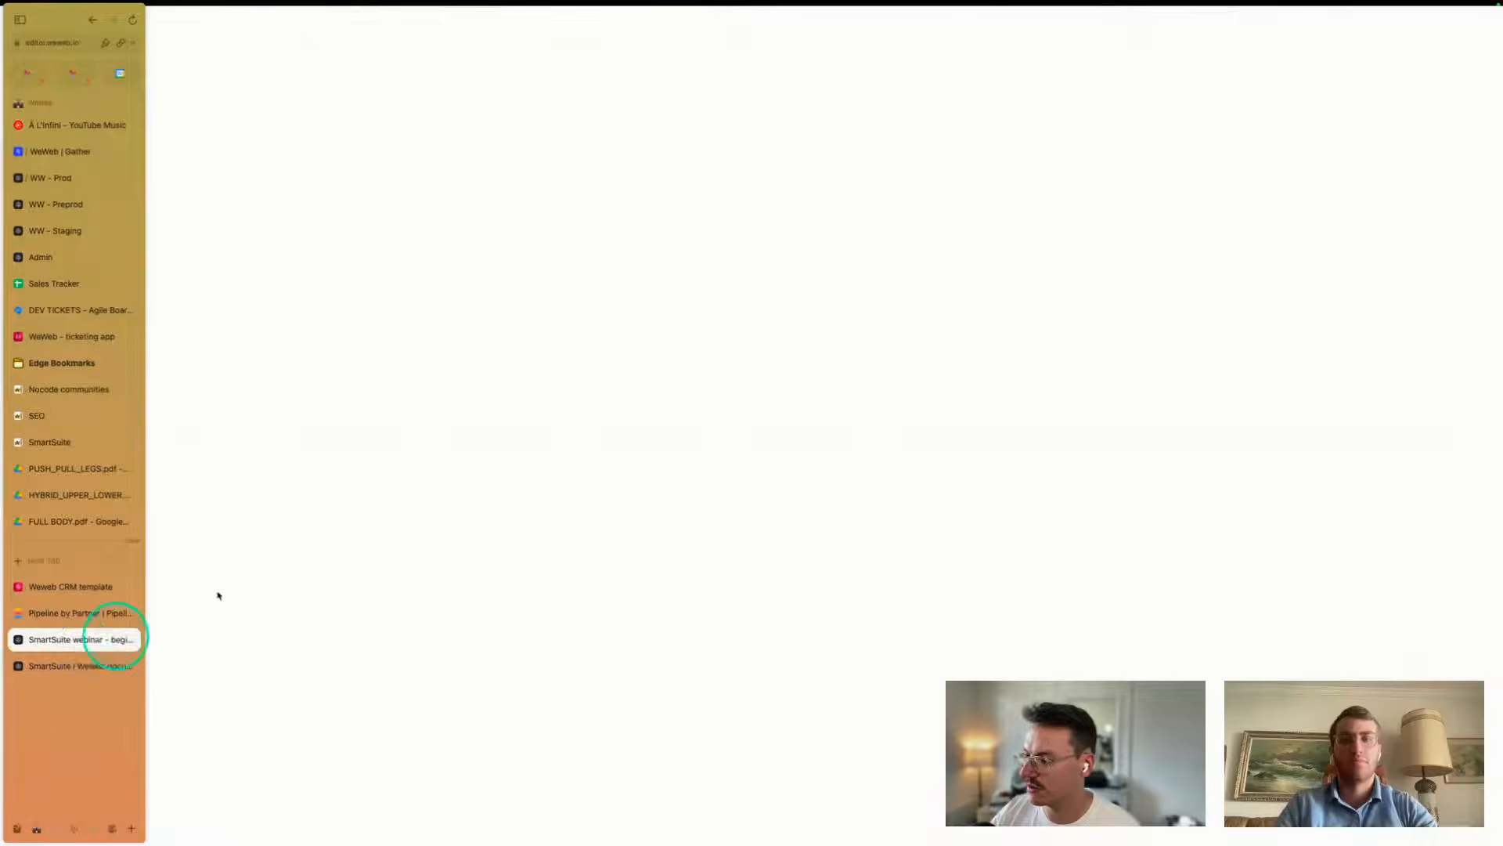
click(135, 28)
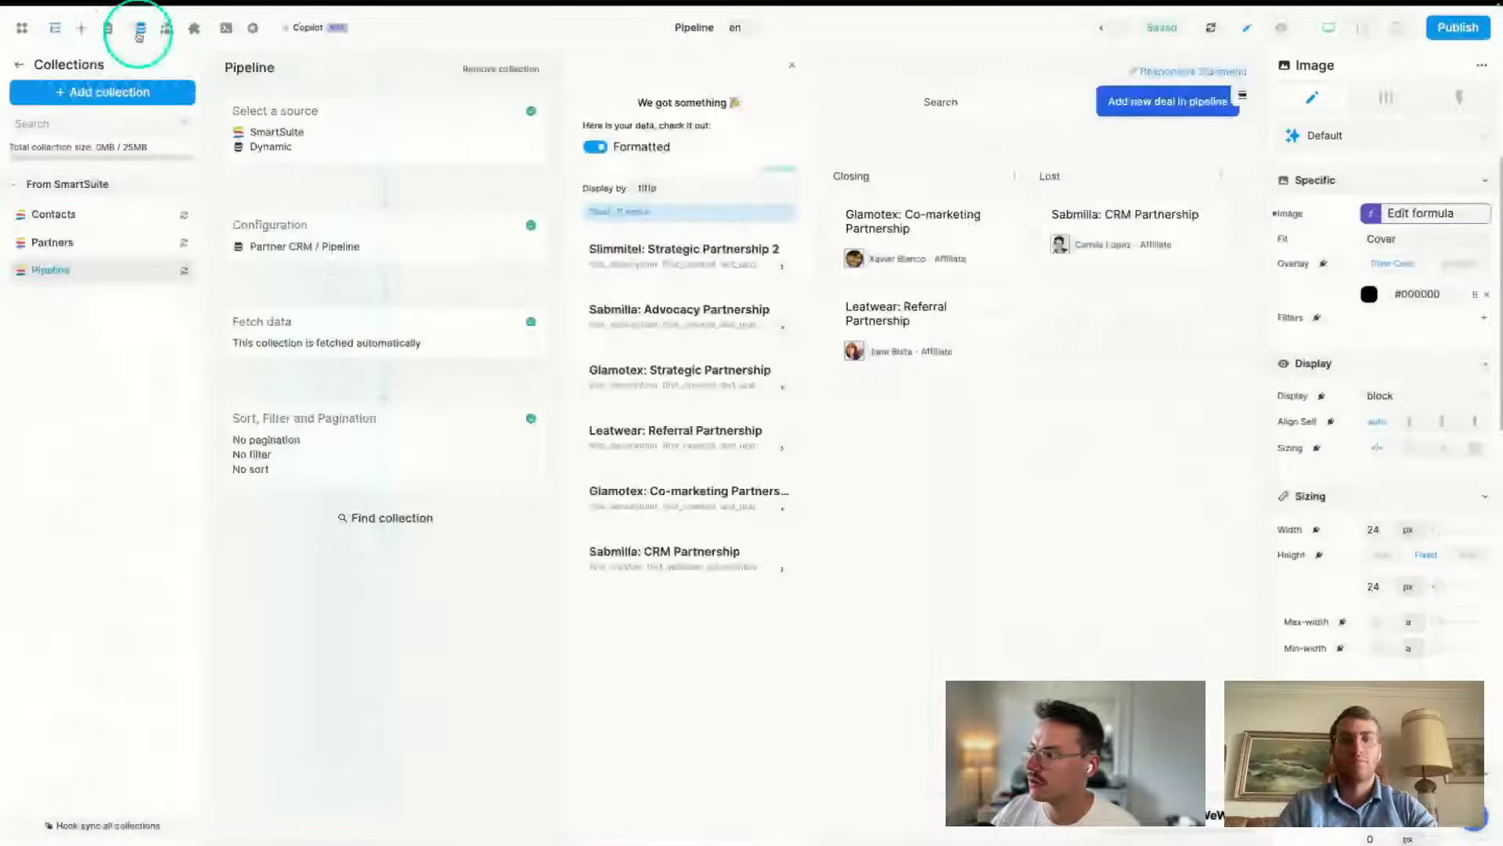
click(49, 215)
click(660, 554)
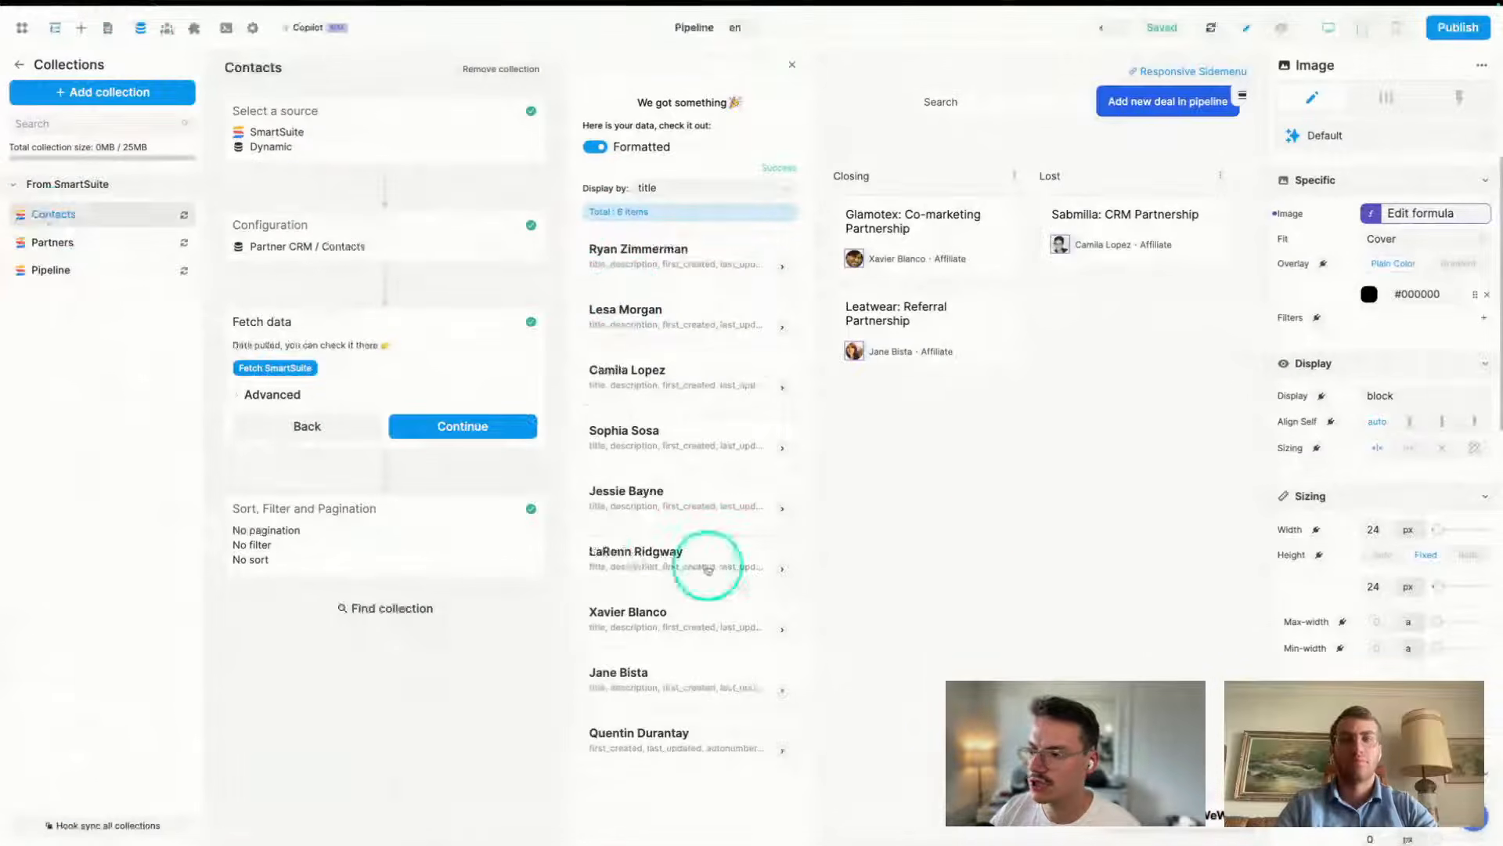
click(1009, 514)
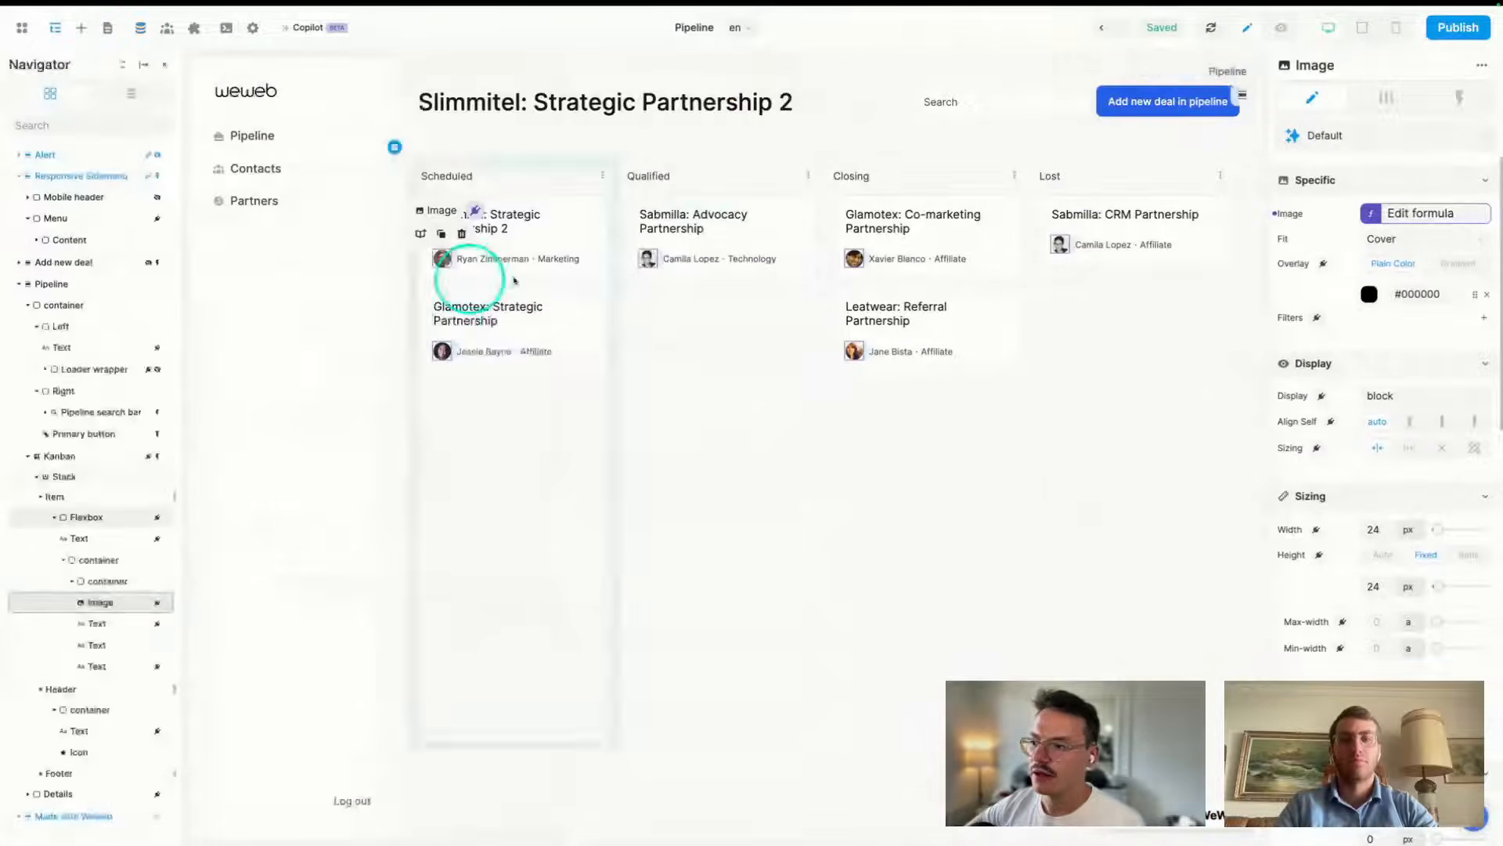
click(1419, 214)
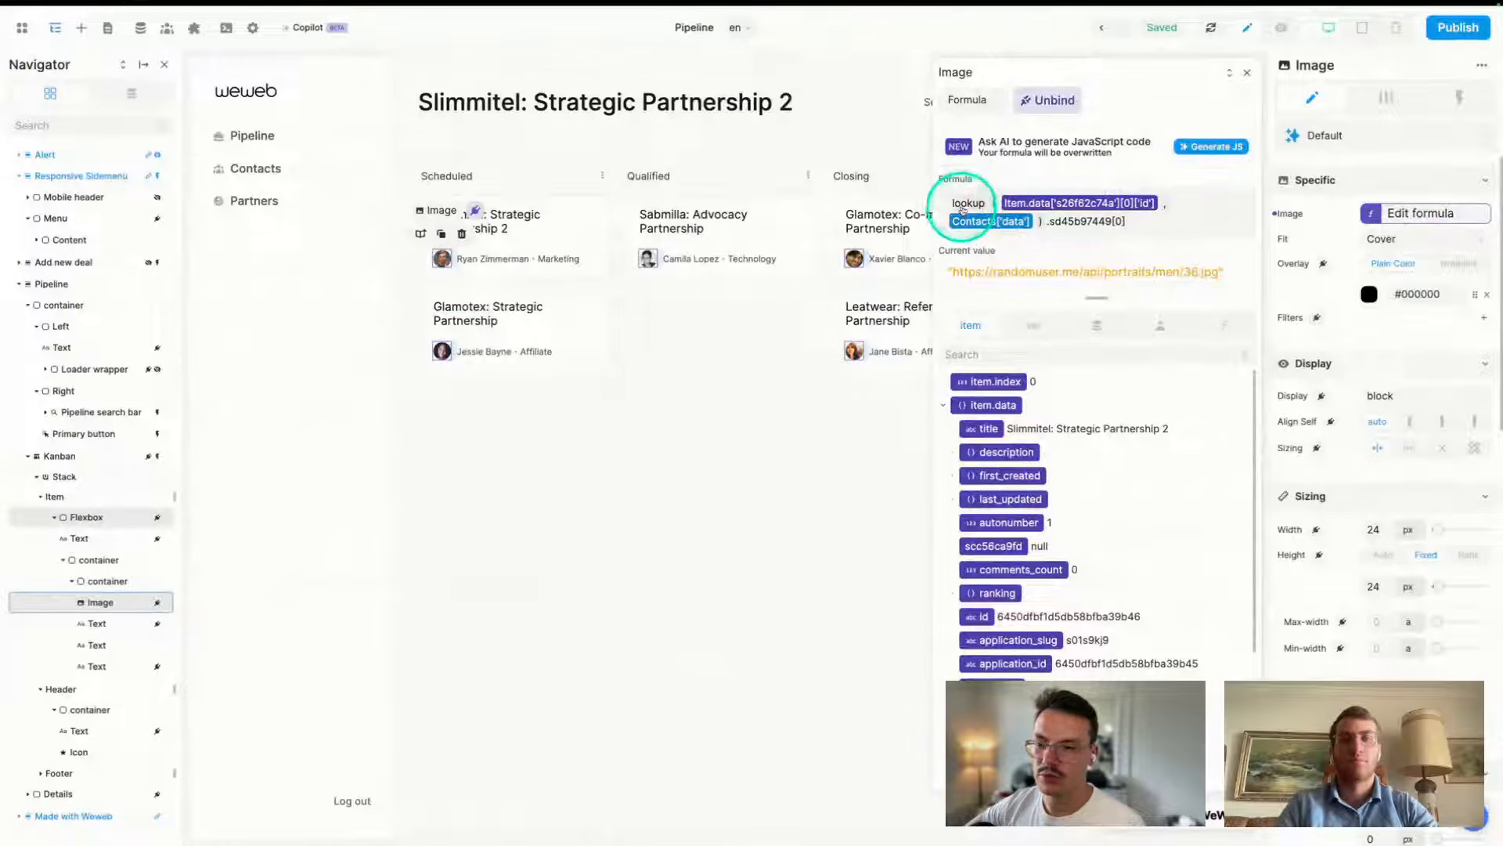
- In the card Image's lookup formula, select the sd45b97449[0] photo-field part and clear it
mouse_move(967, 205)
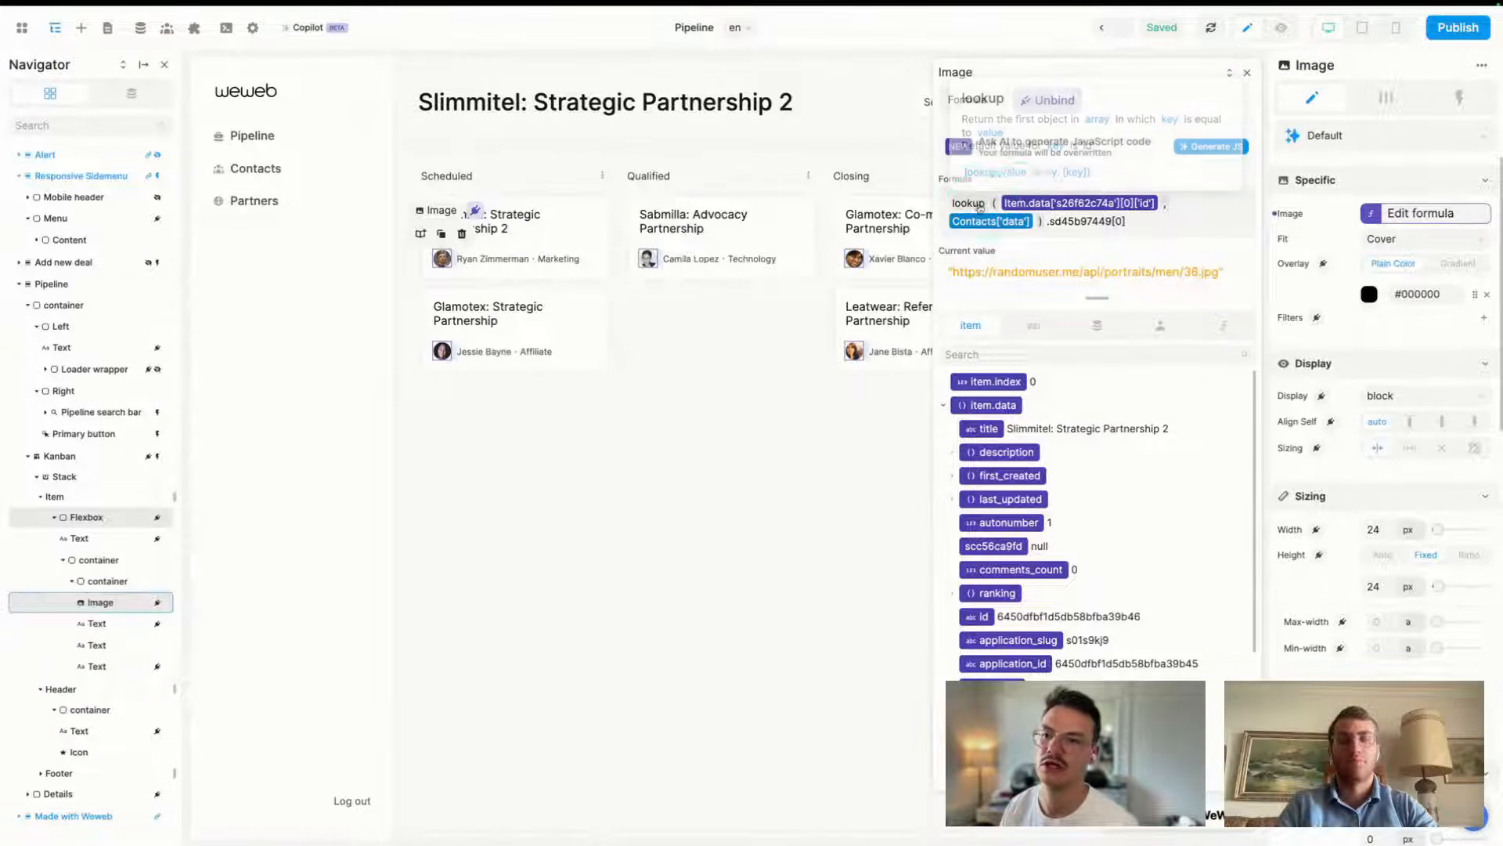
click(1078, 223)
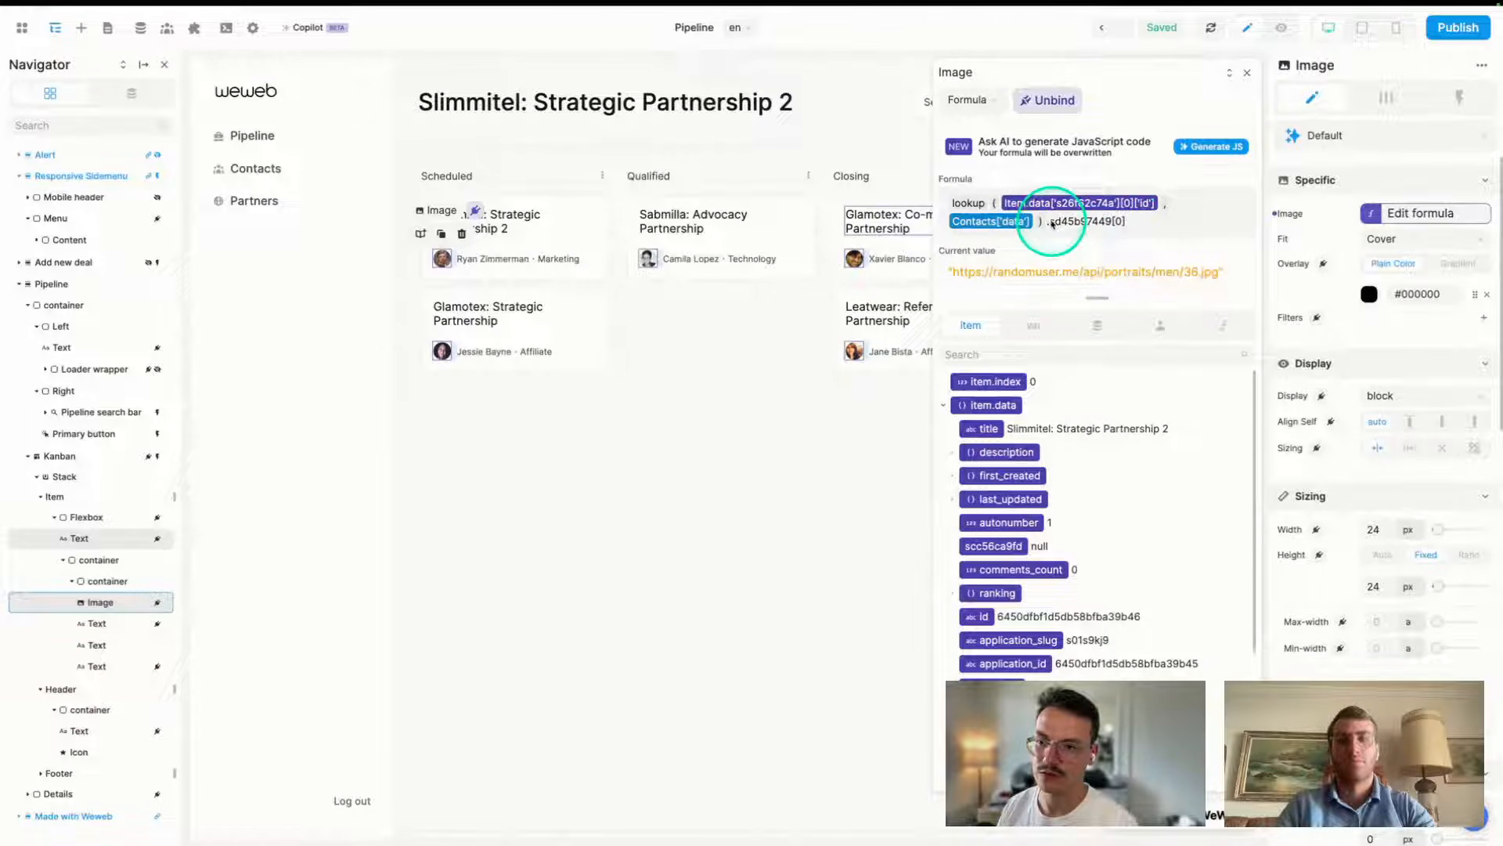
drag(1051, 222, 1124, 222)
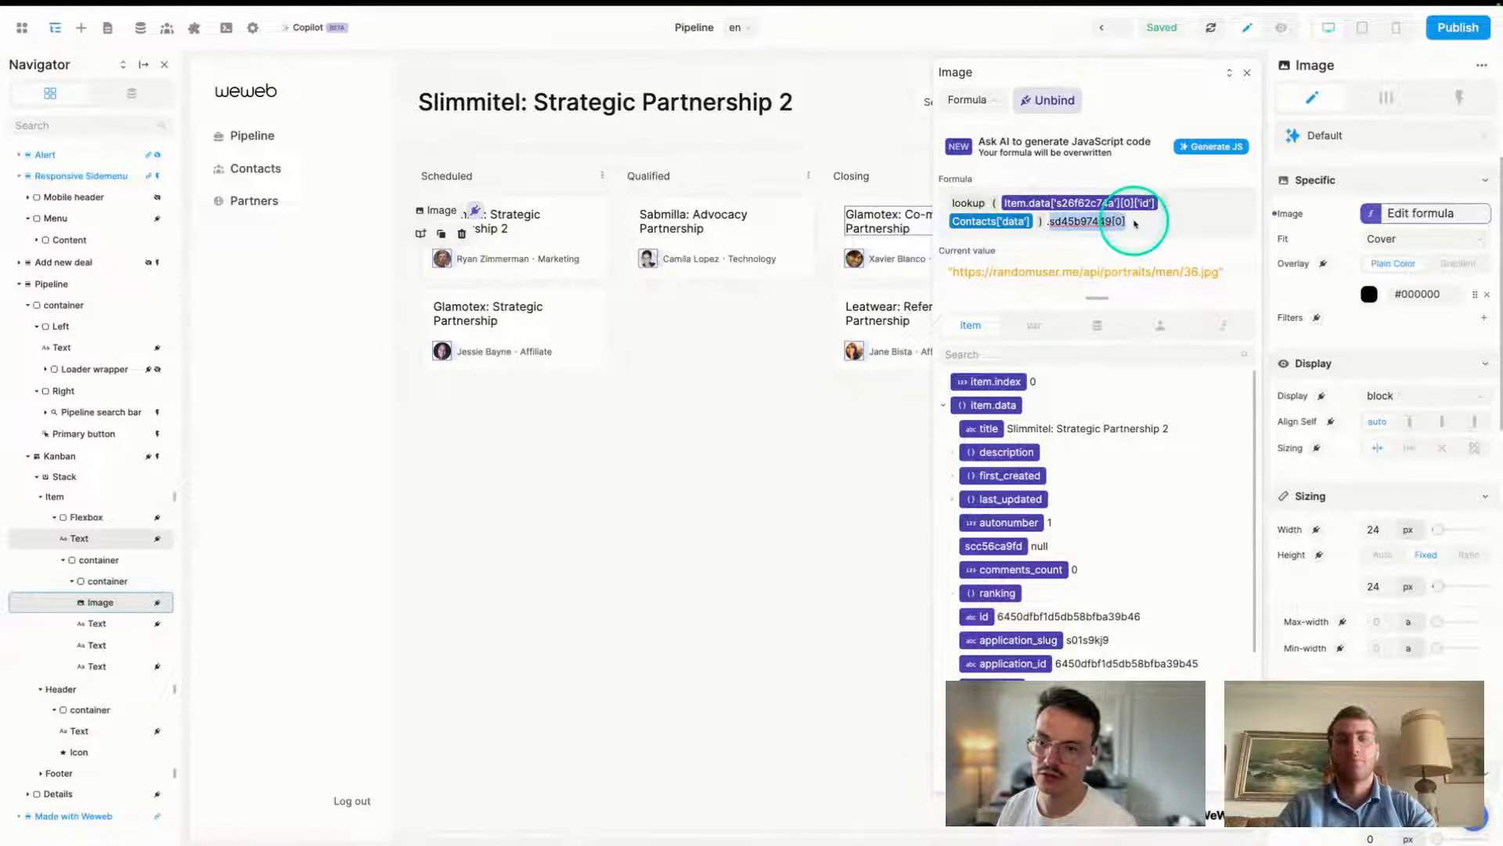
click(1133, 222)
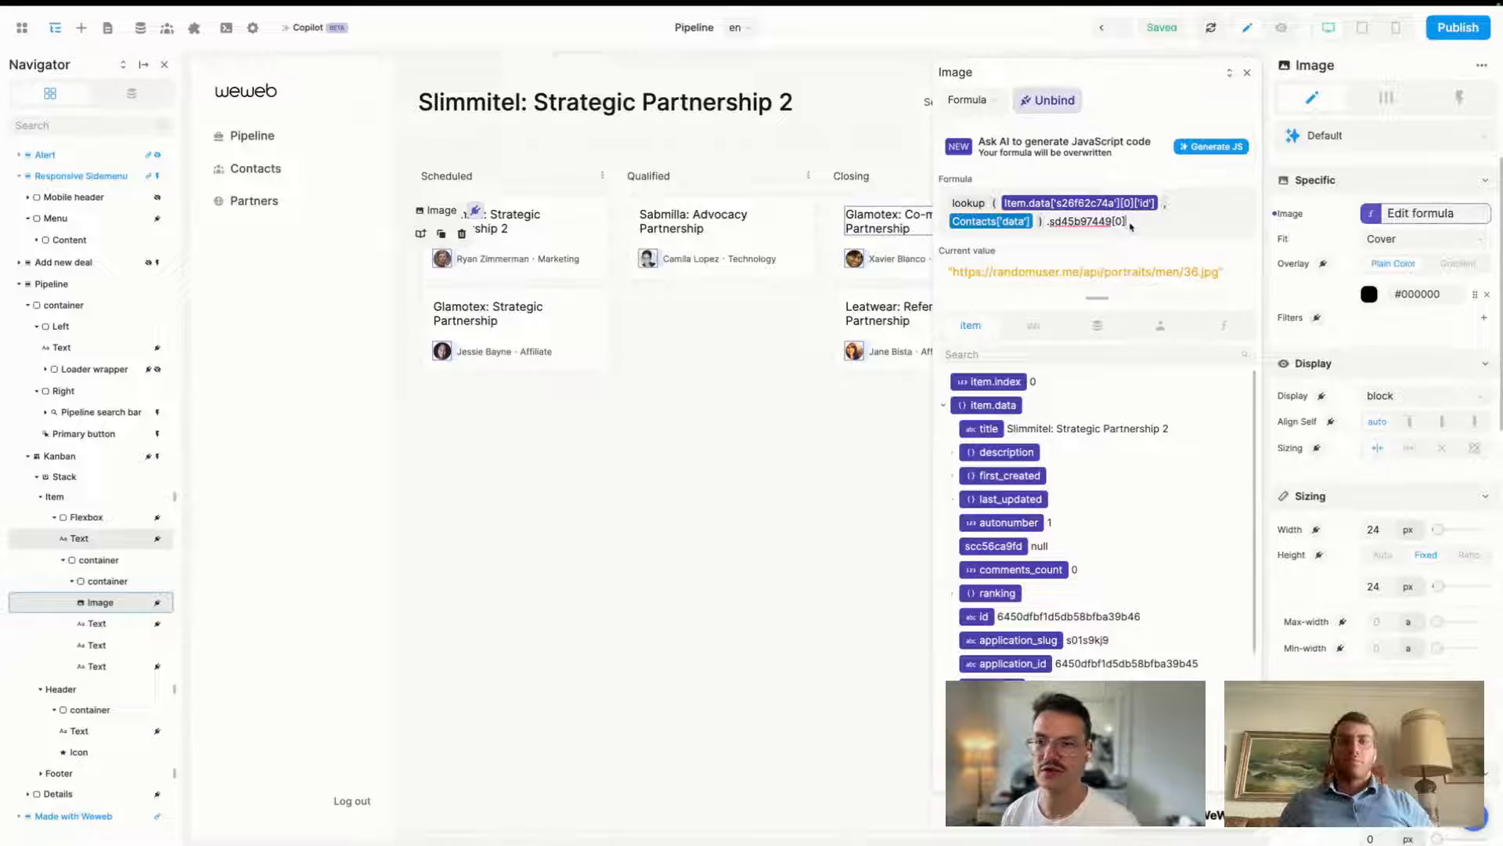
- Expand s09988aa46 and its first entry in the item variable tree to trace the photo
scroll(1049, 611, down, 3)
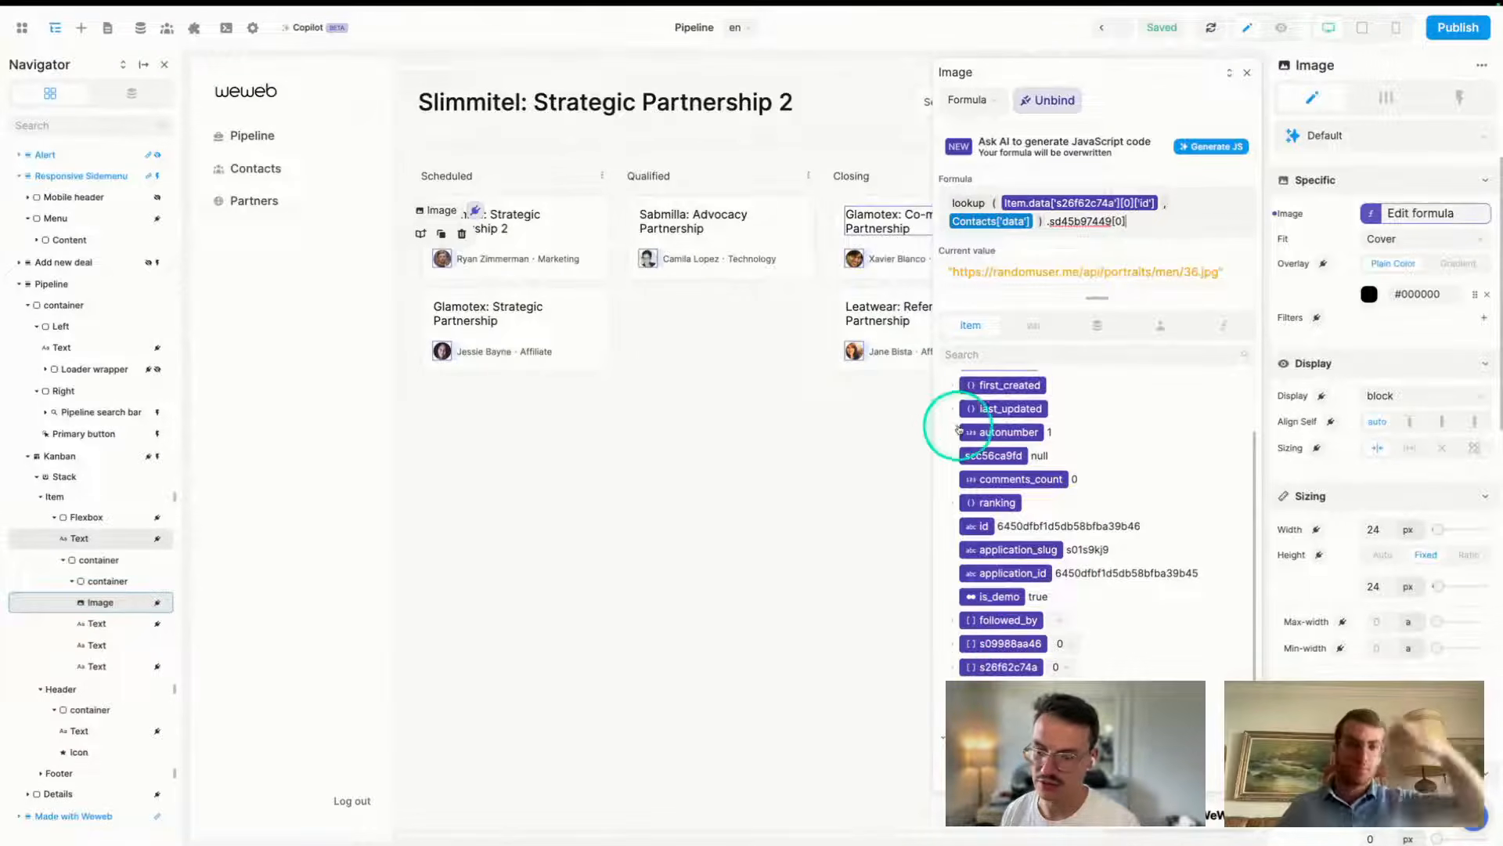
click(955, 643)
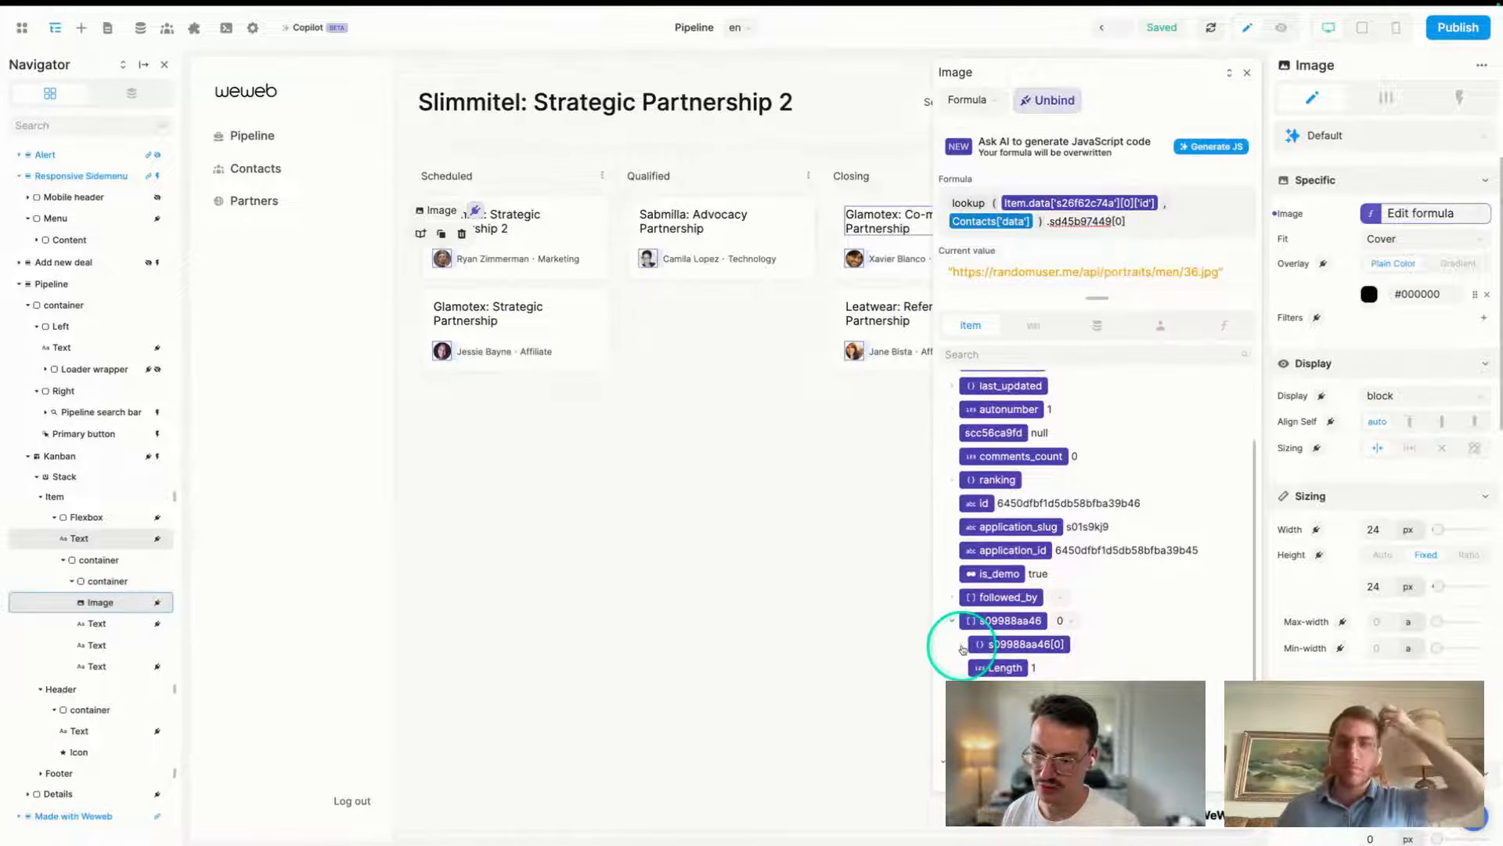
click(961, 645)
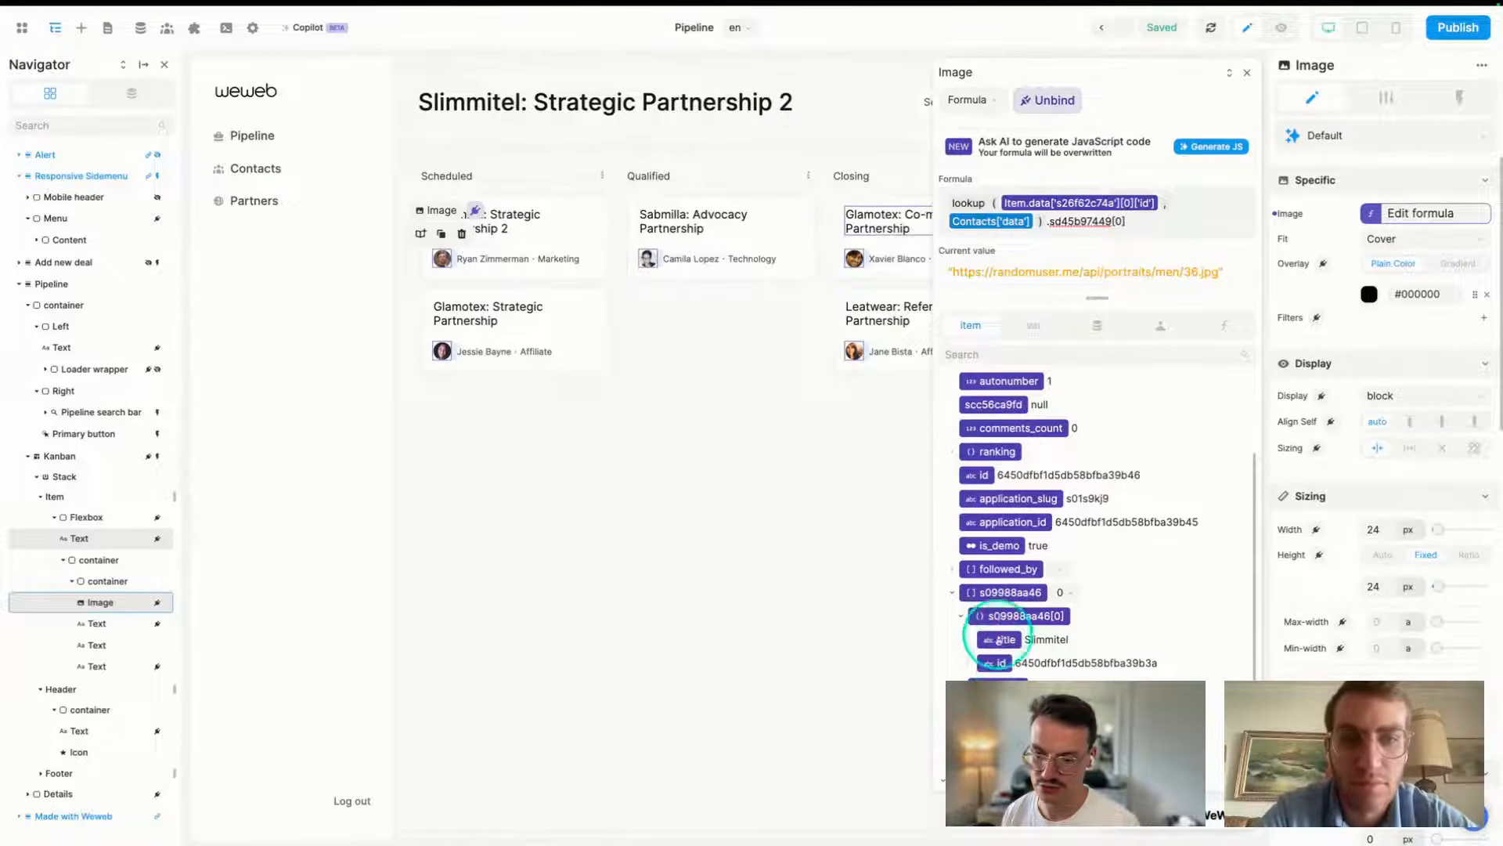
scroll(963, 709, down, 2)
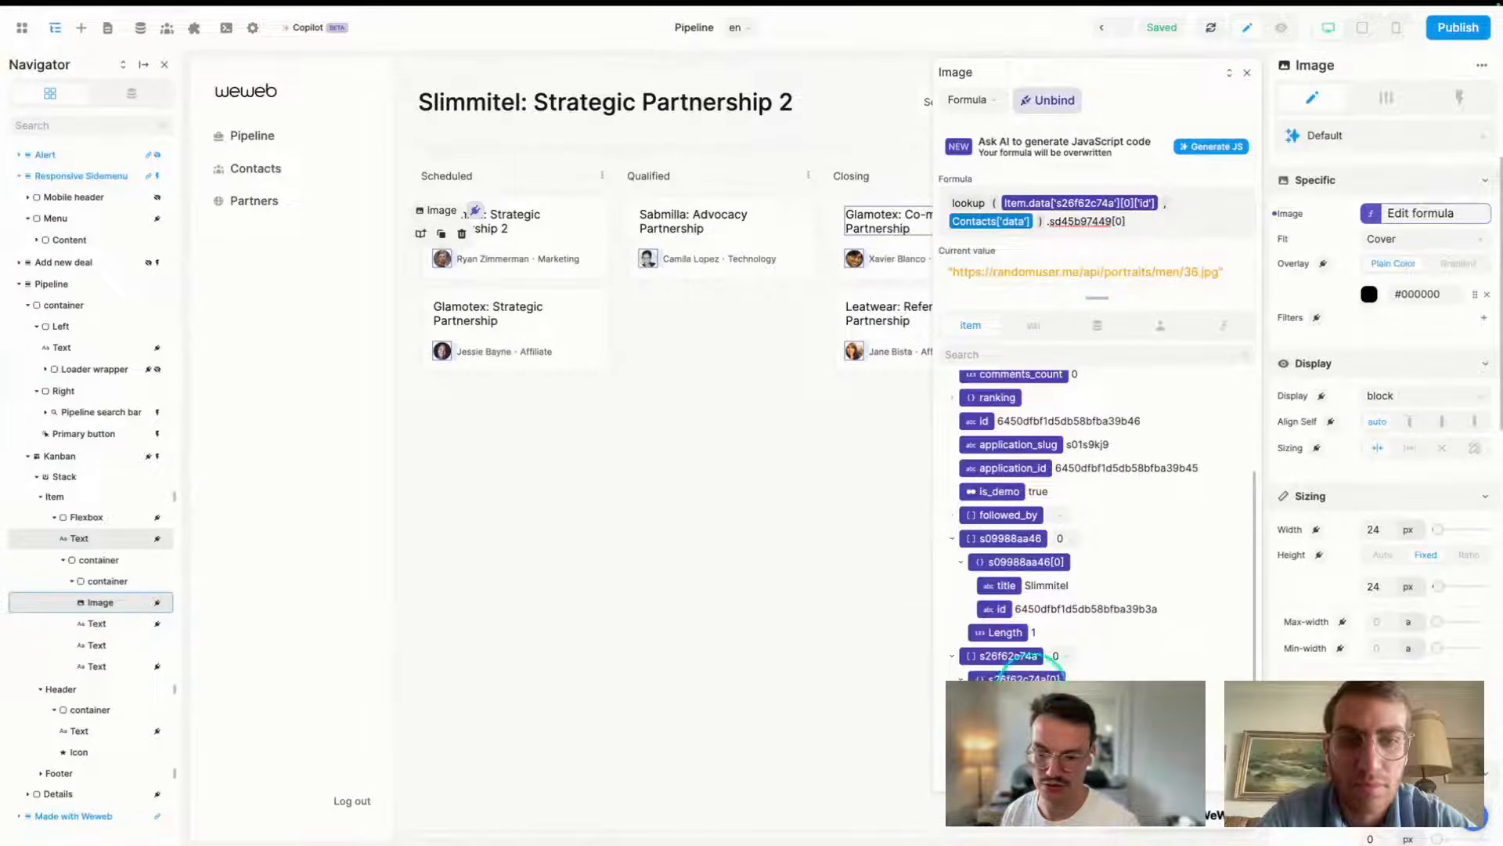
scroll(1202, 637, down, 1)
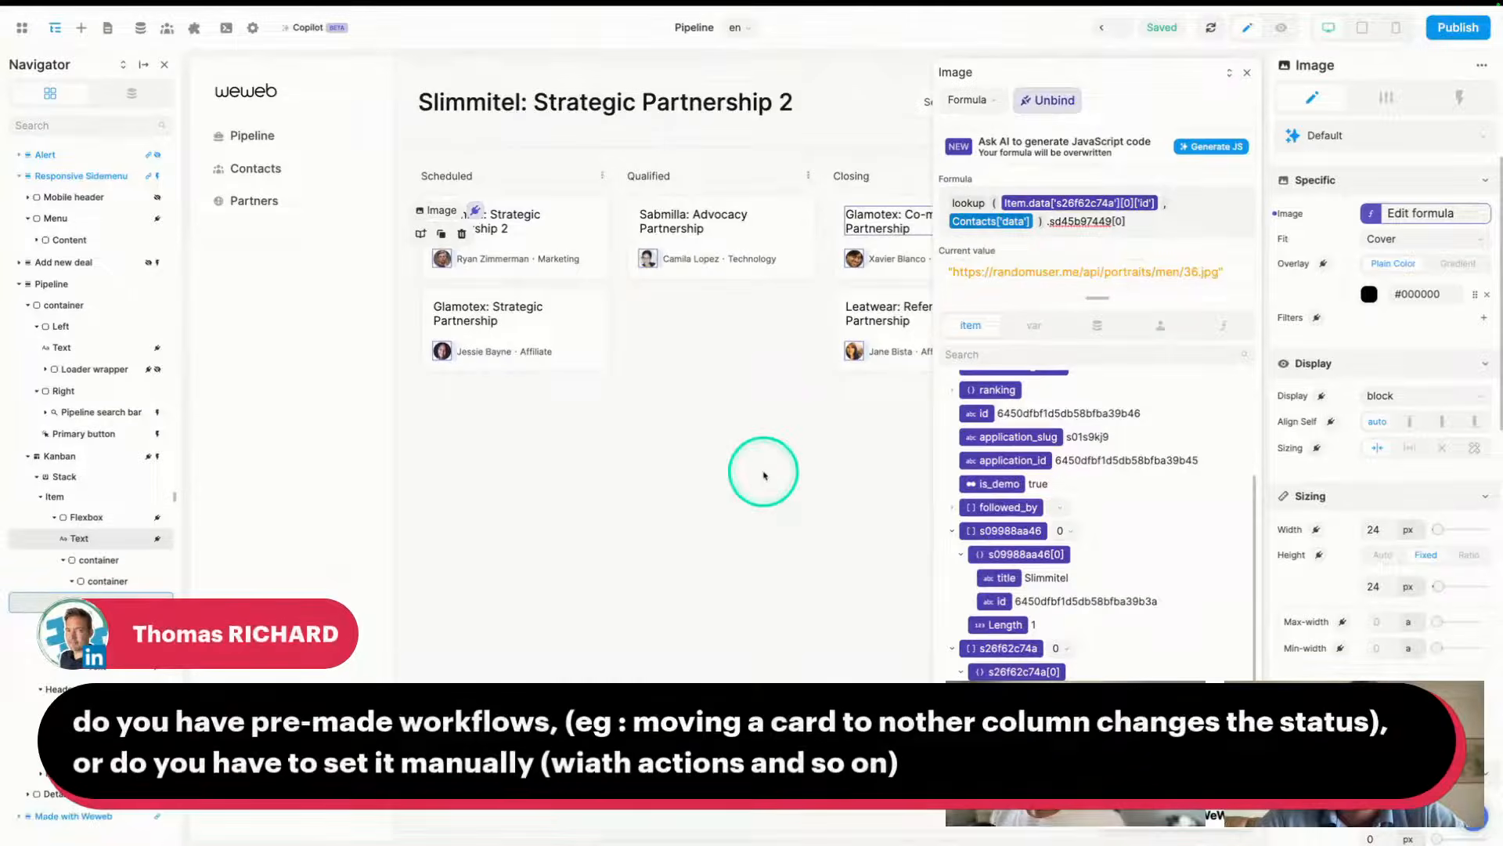
- Close the formula editor and open the Kanban's 'On item moved' workflow from its Workflows tab
click(1249, 72)
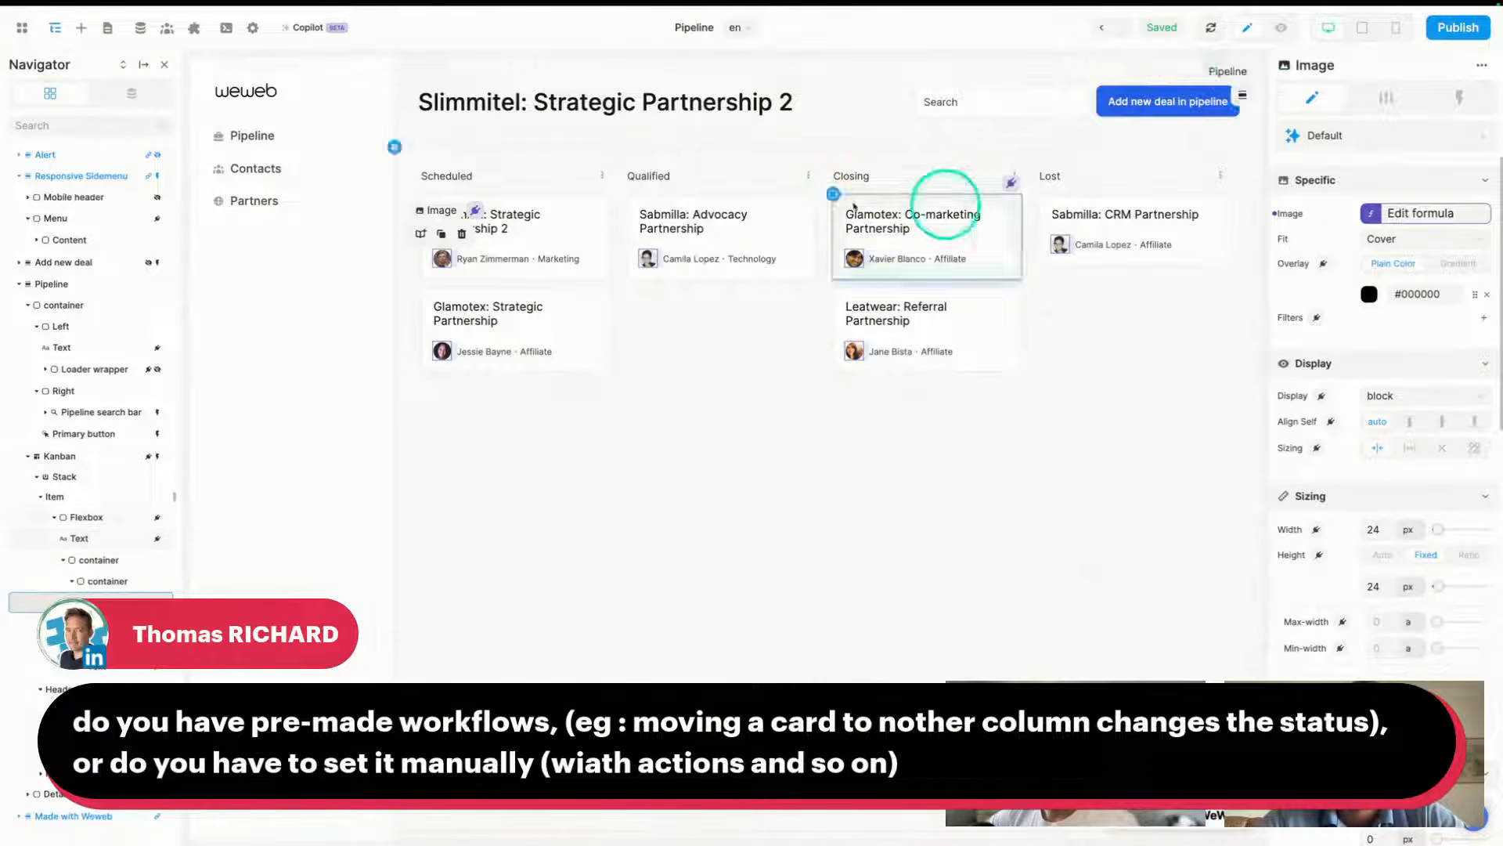
click(395, 147)
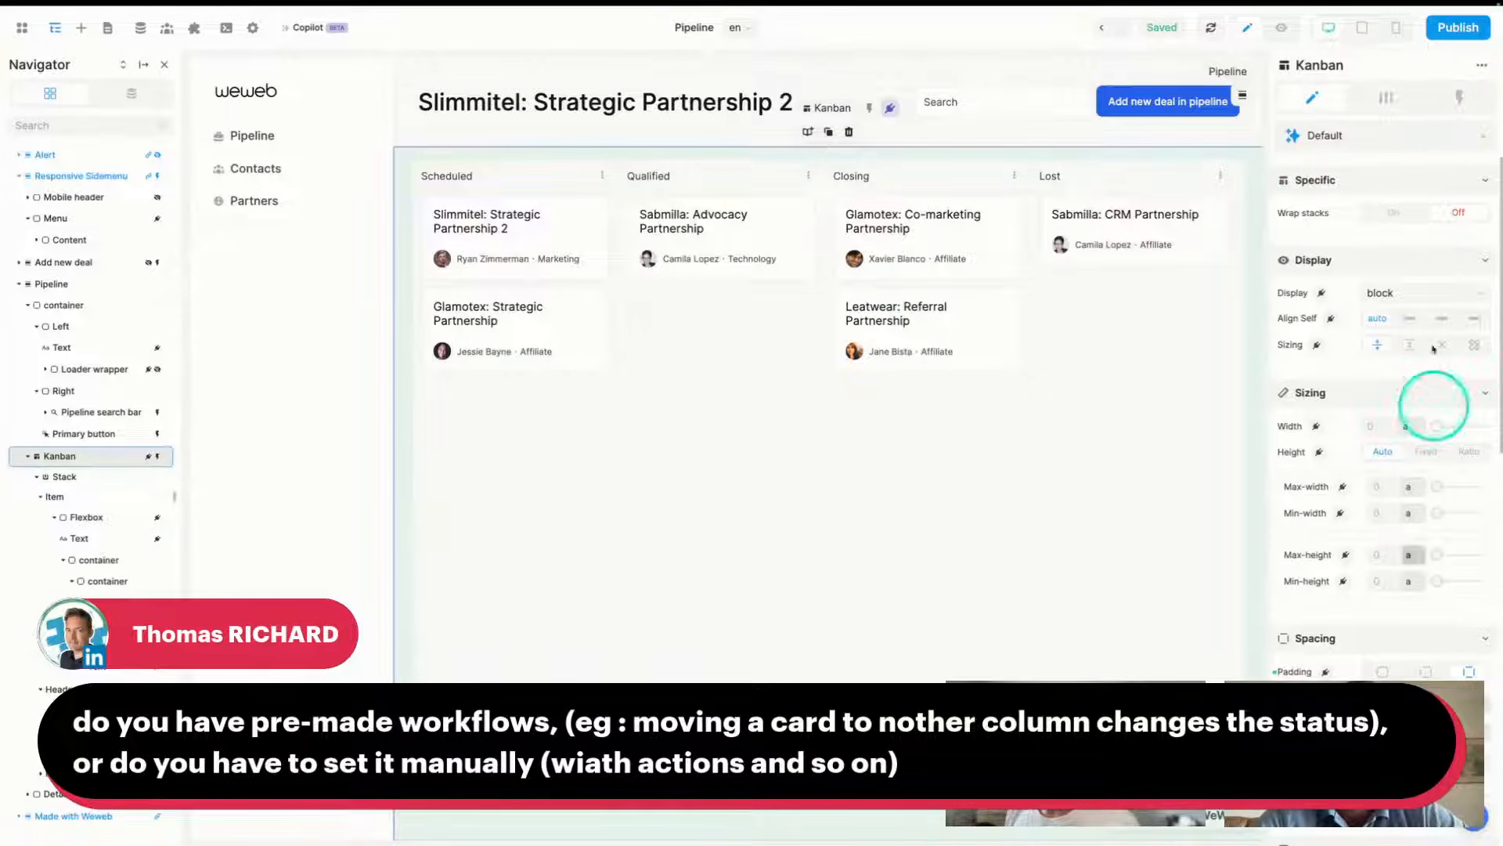
click(1460, 97)
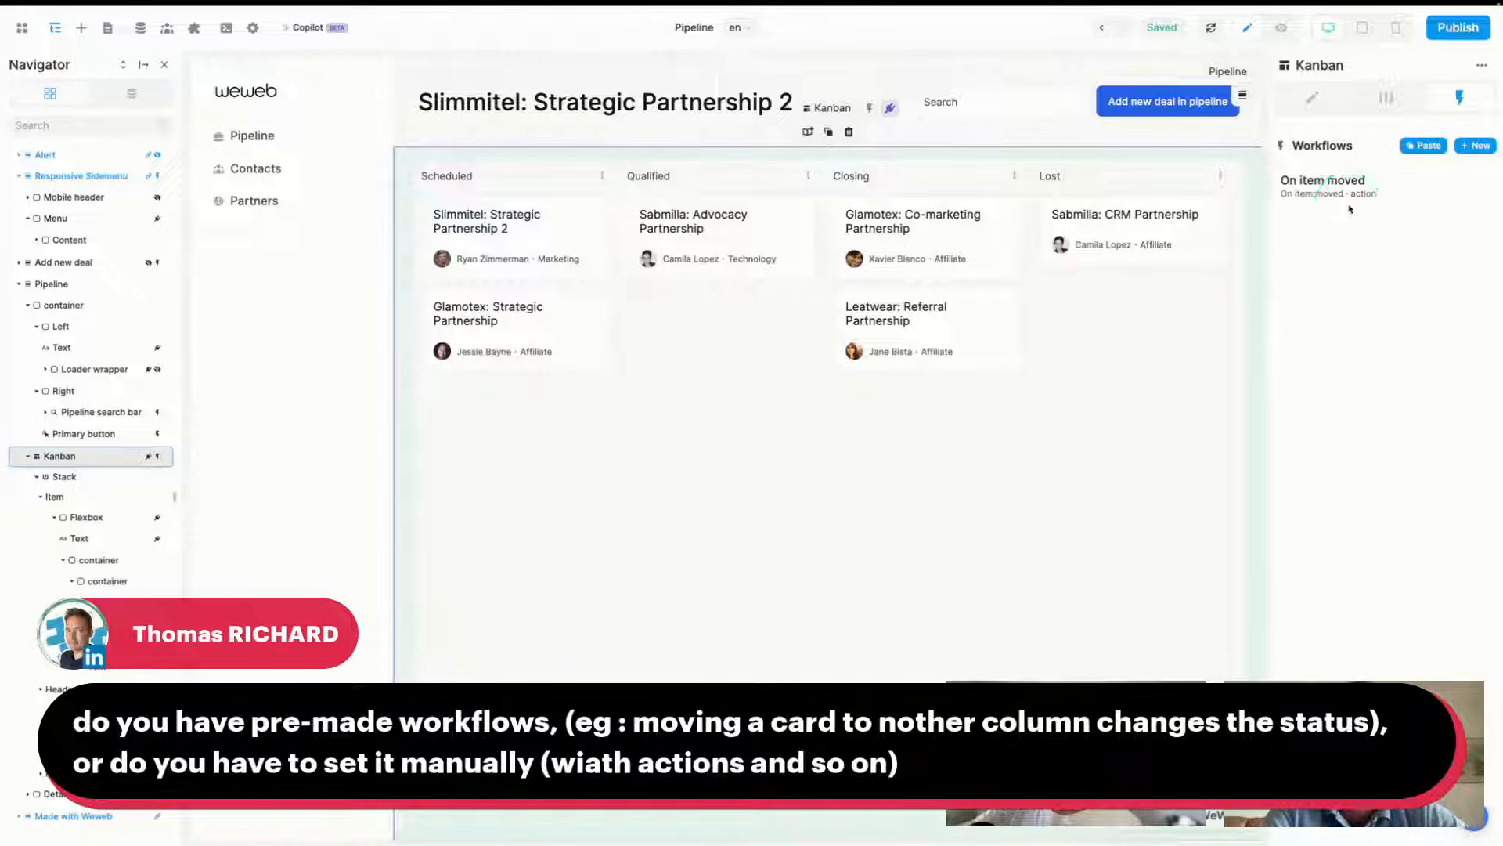
click(1335, 183)
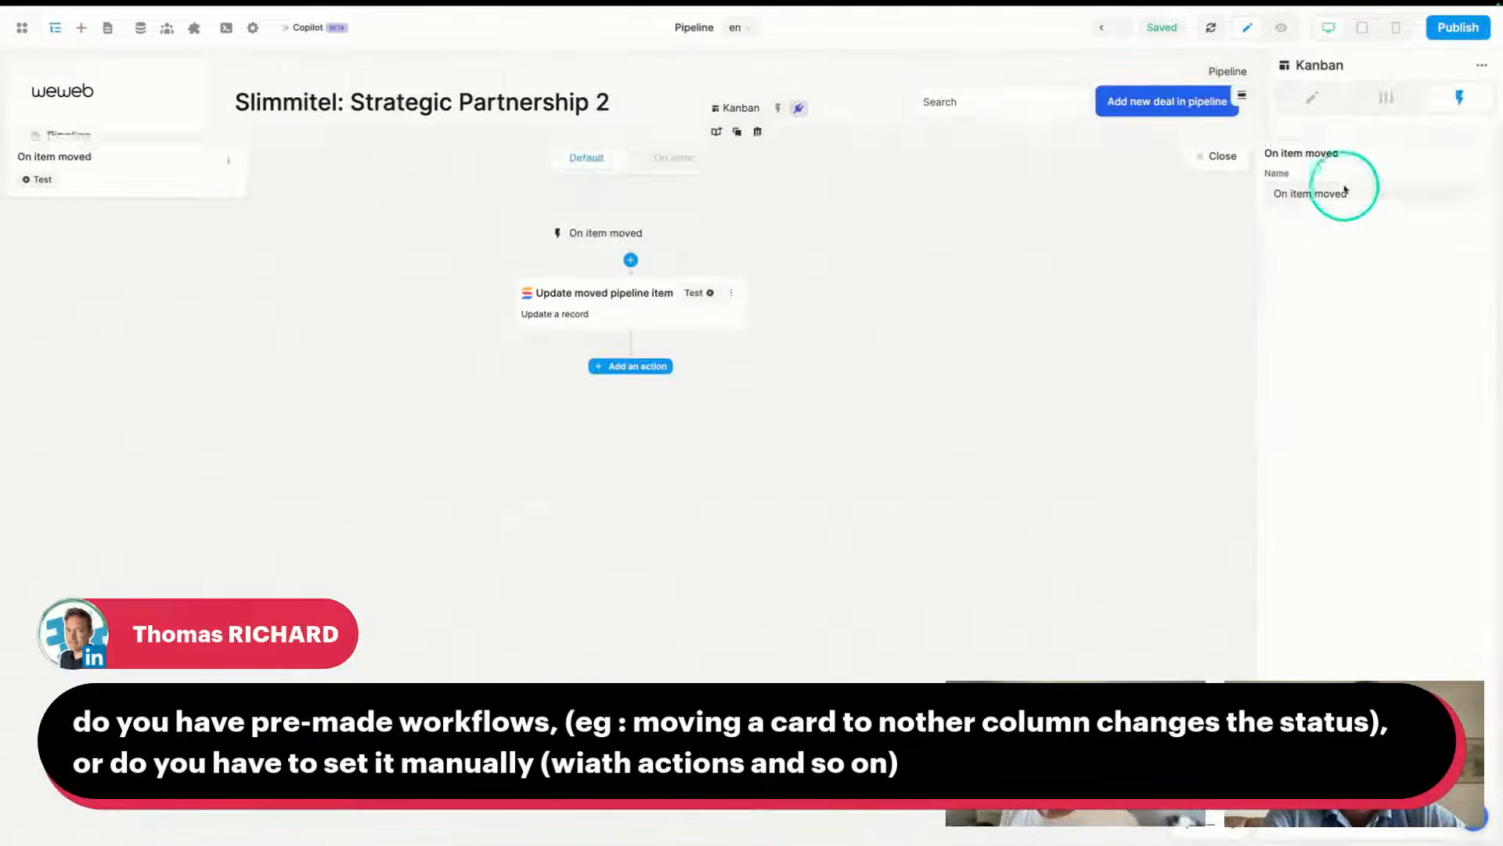
- Review the trigger list and open the 'Update moved pipeline item' action's settings, adding no action
click(612, 145)
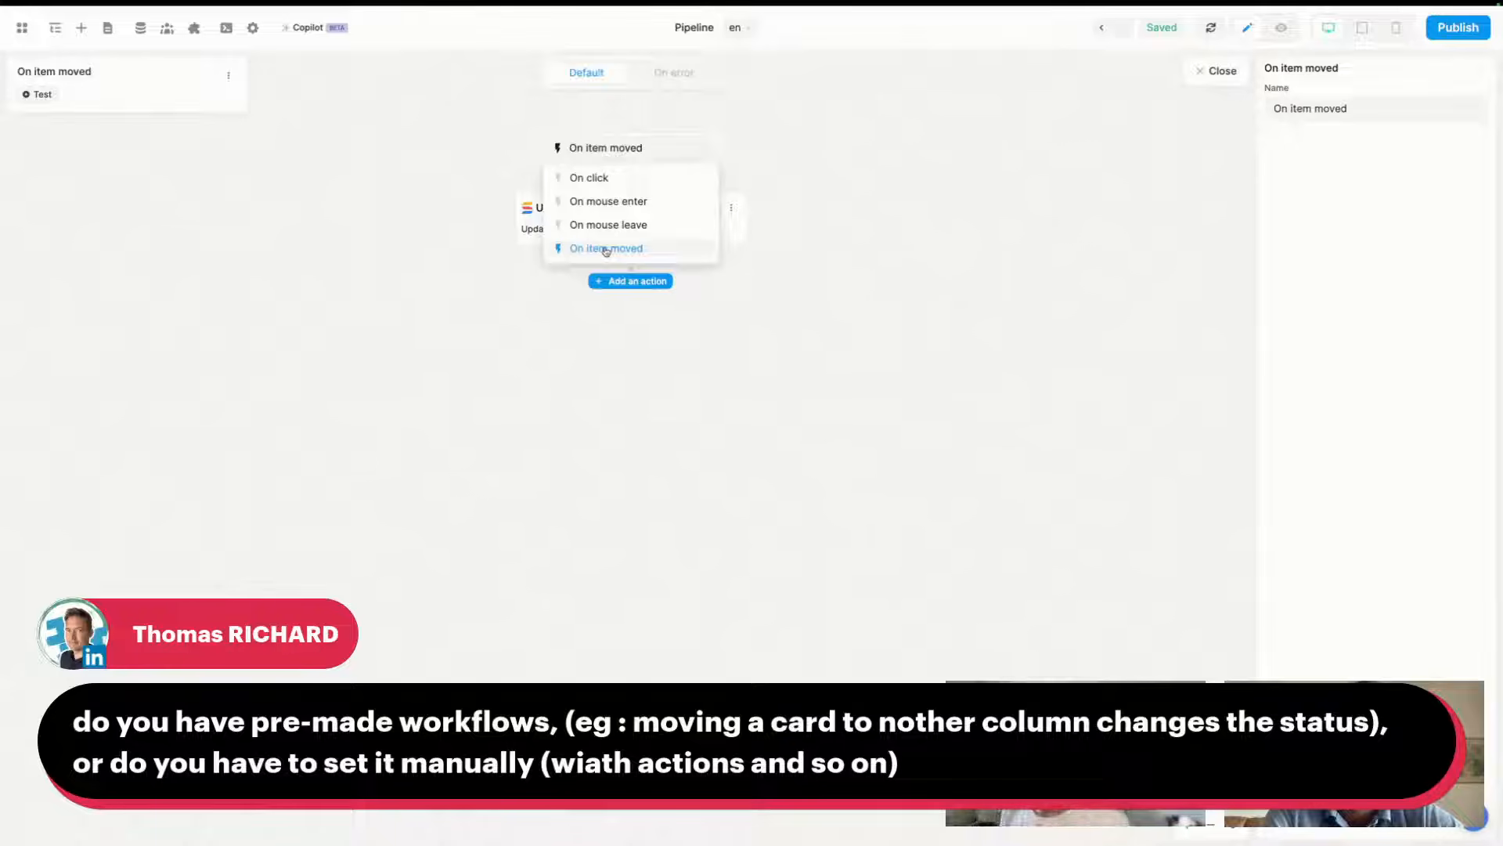
click(843, 225)
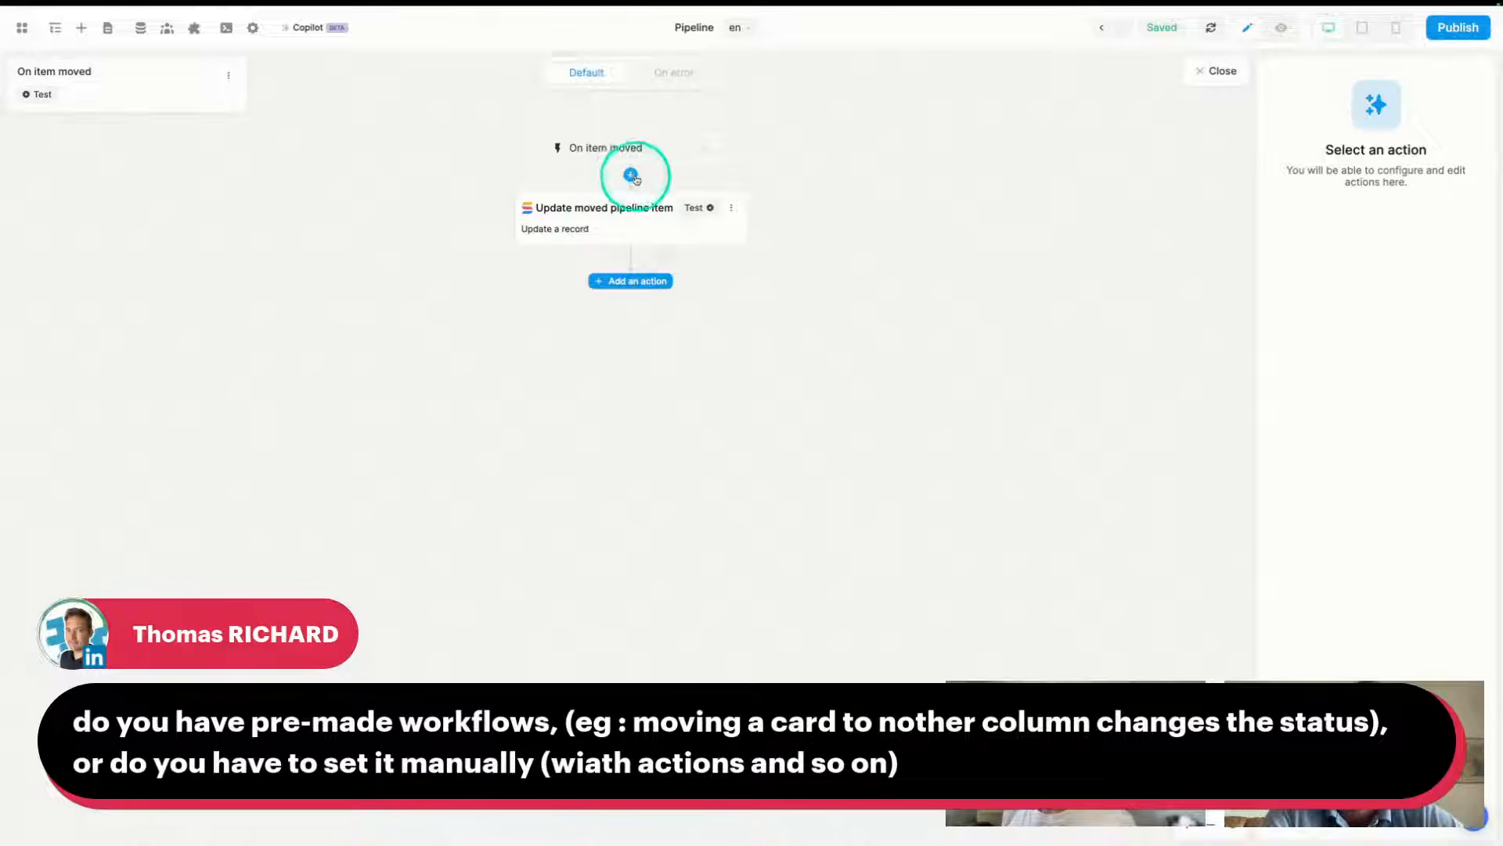
click(636, 205)
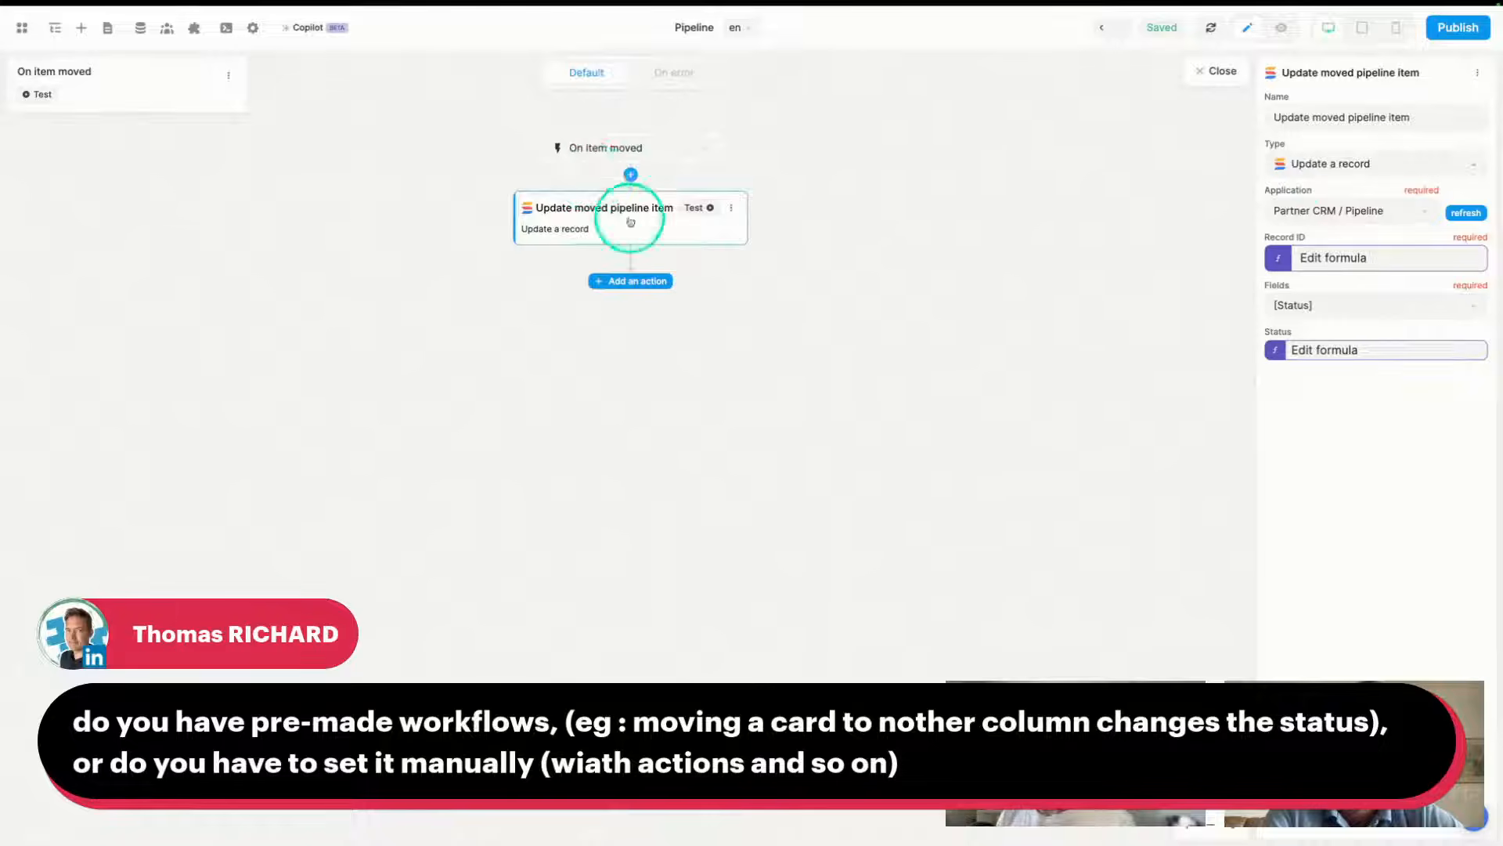
click(635, 281)
scroll(659, 626, down, 3)
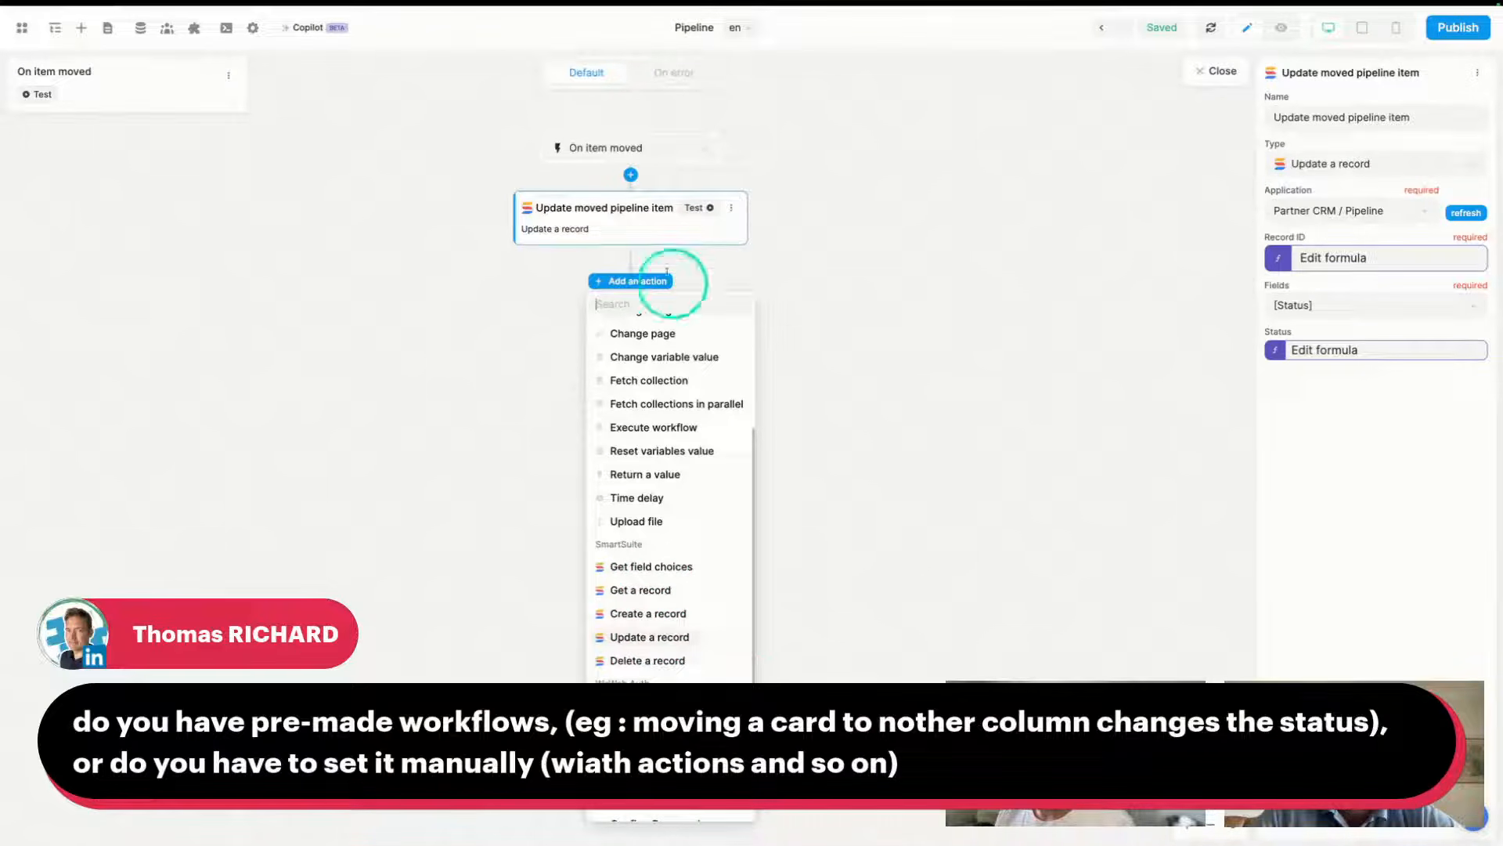
click(627, 208)
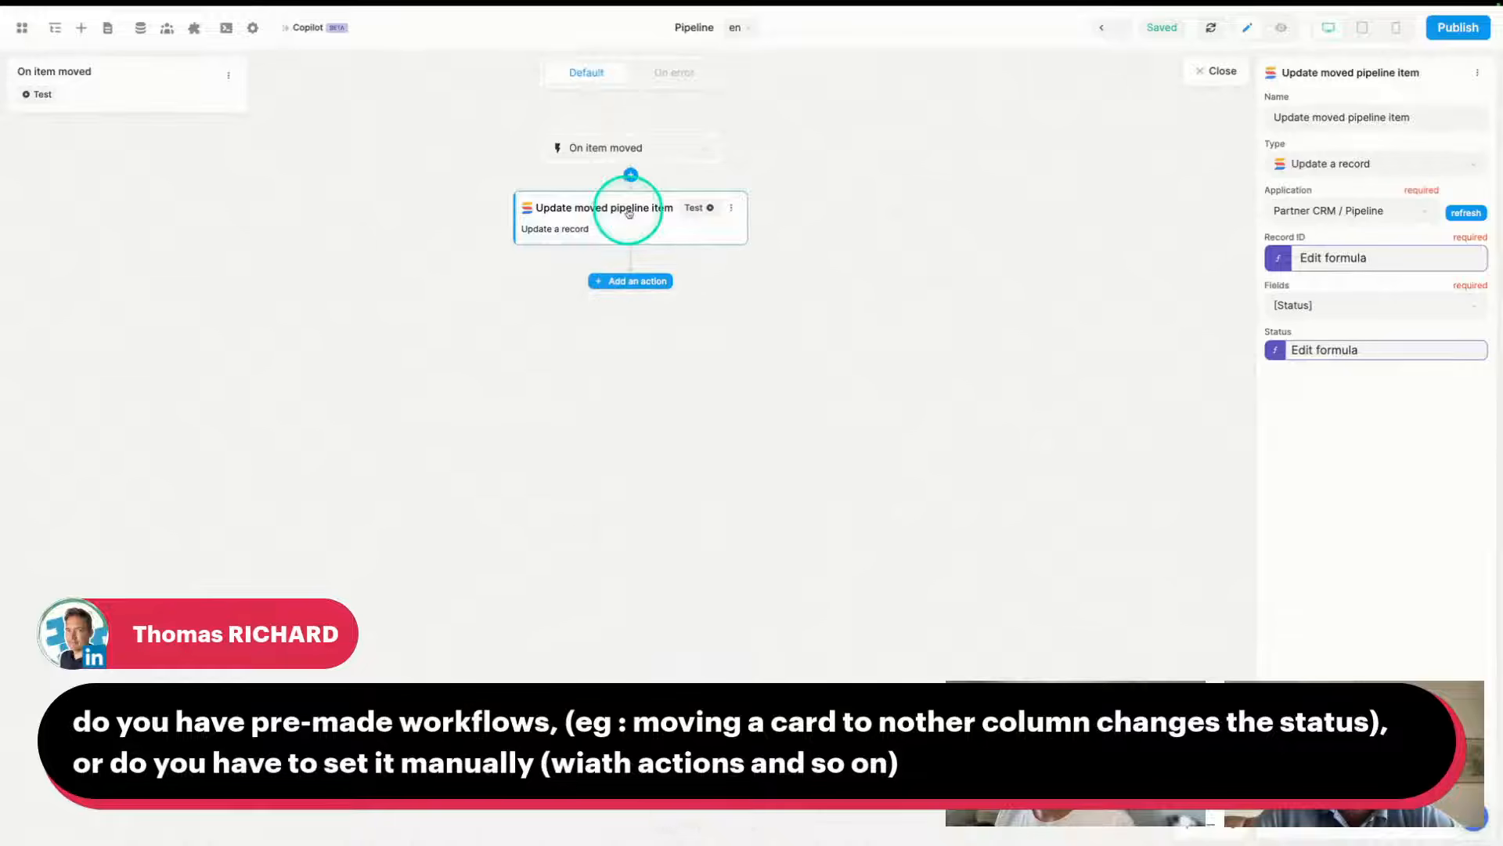
- Open the Record ID formula and browse its variable, collection and function tabs
click(1346, 258)
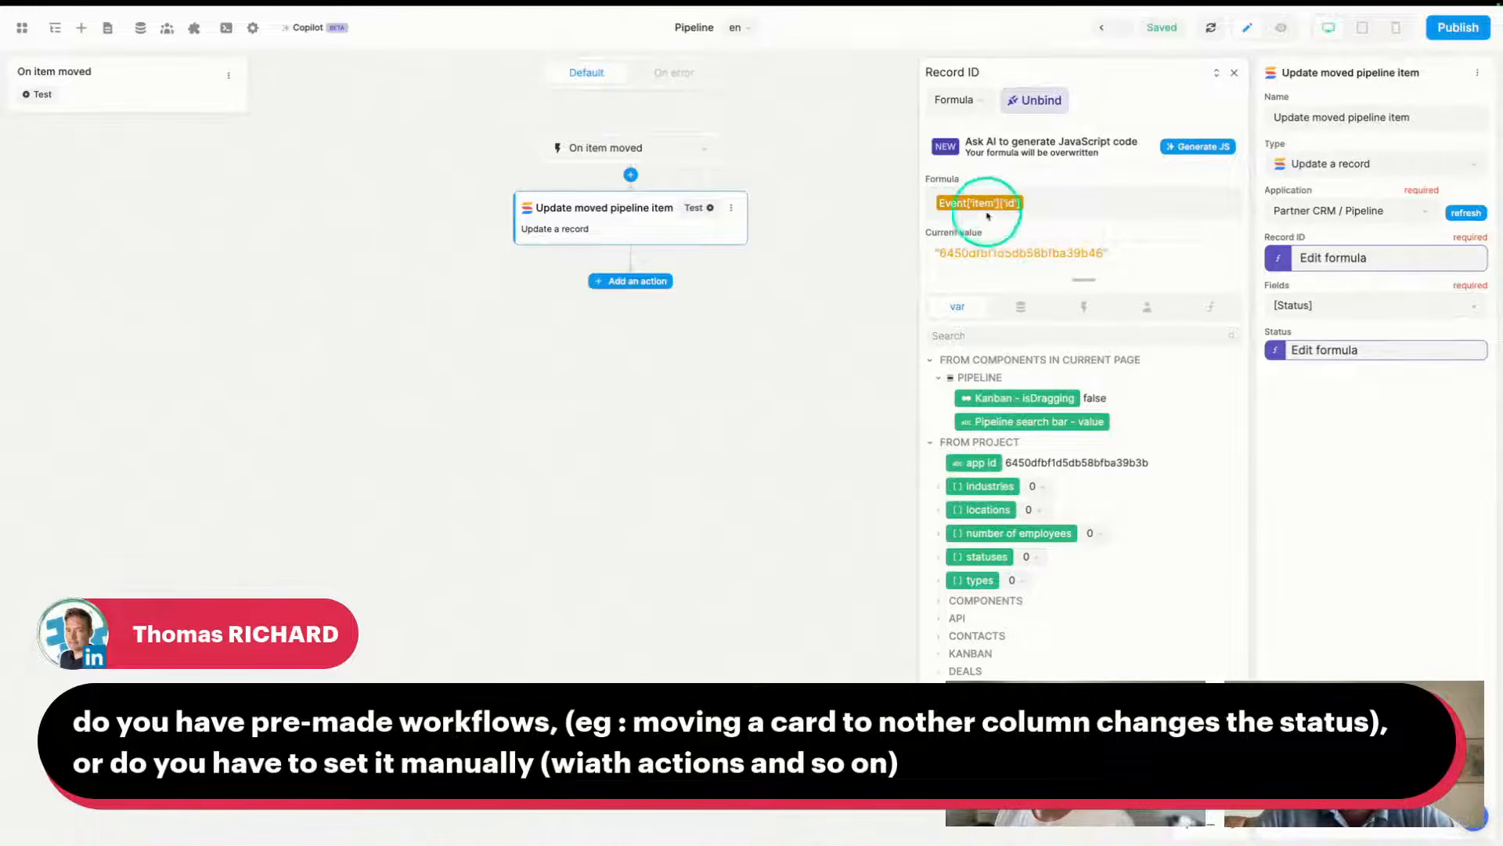
click(1080, 306)
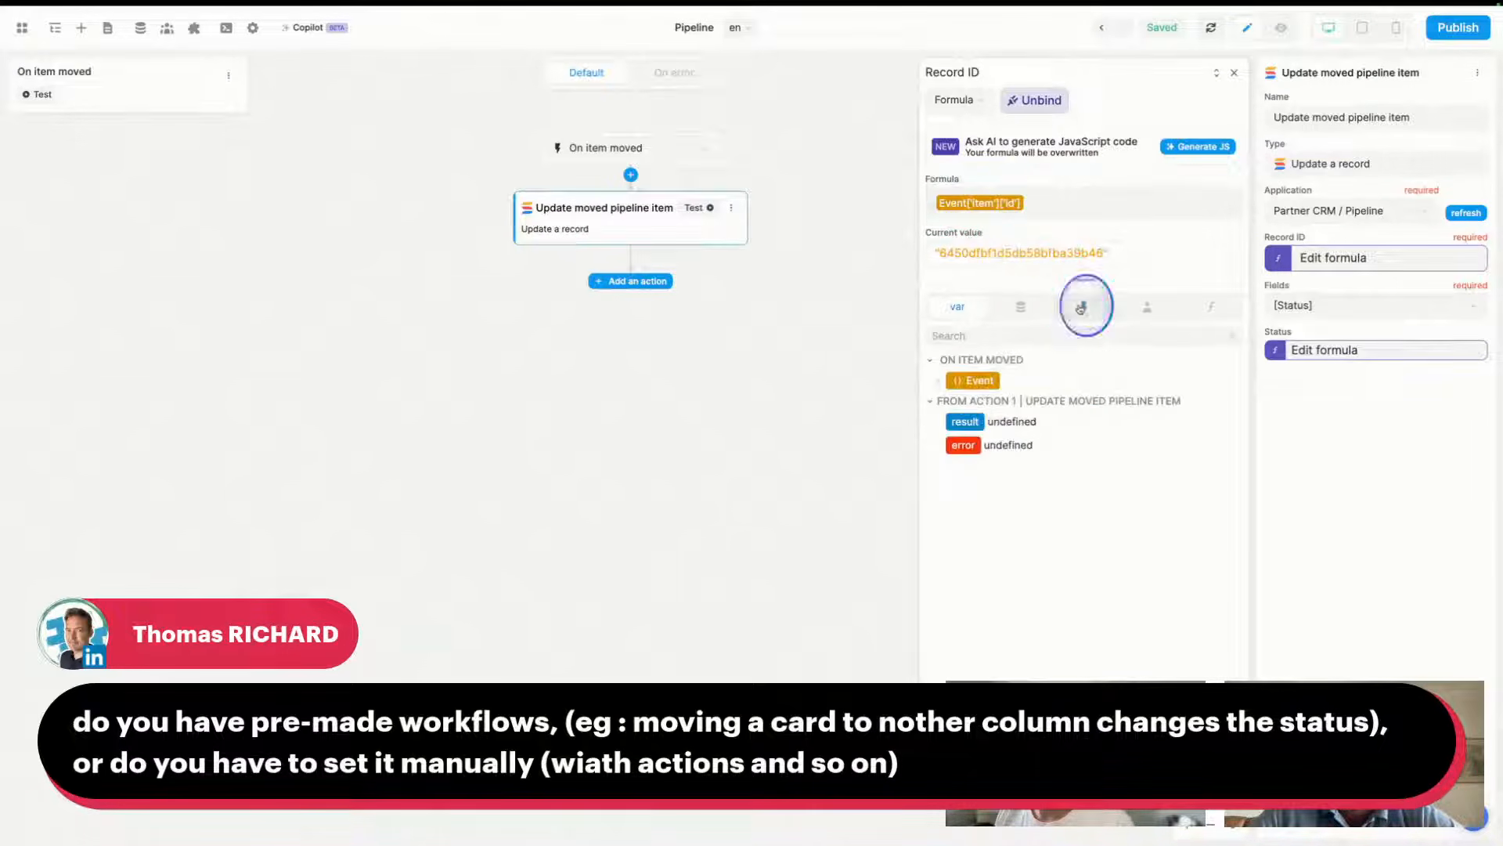
click(959, 306)
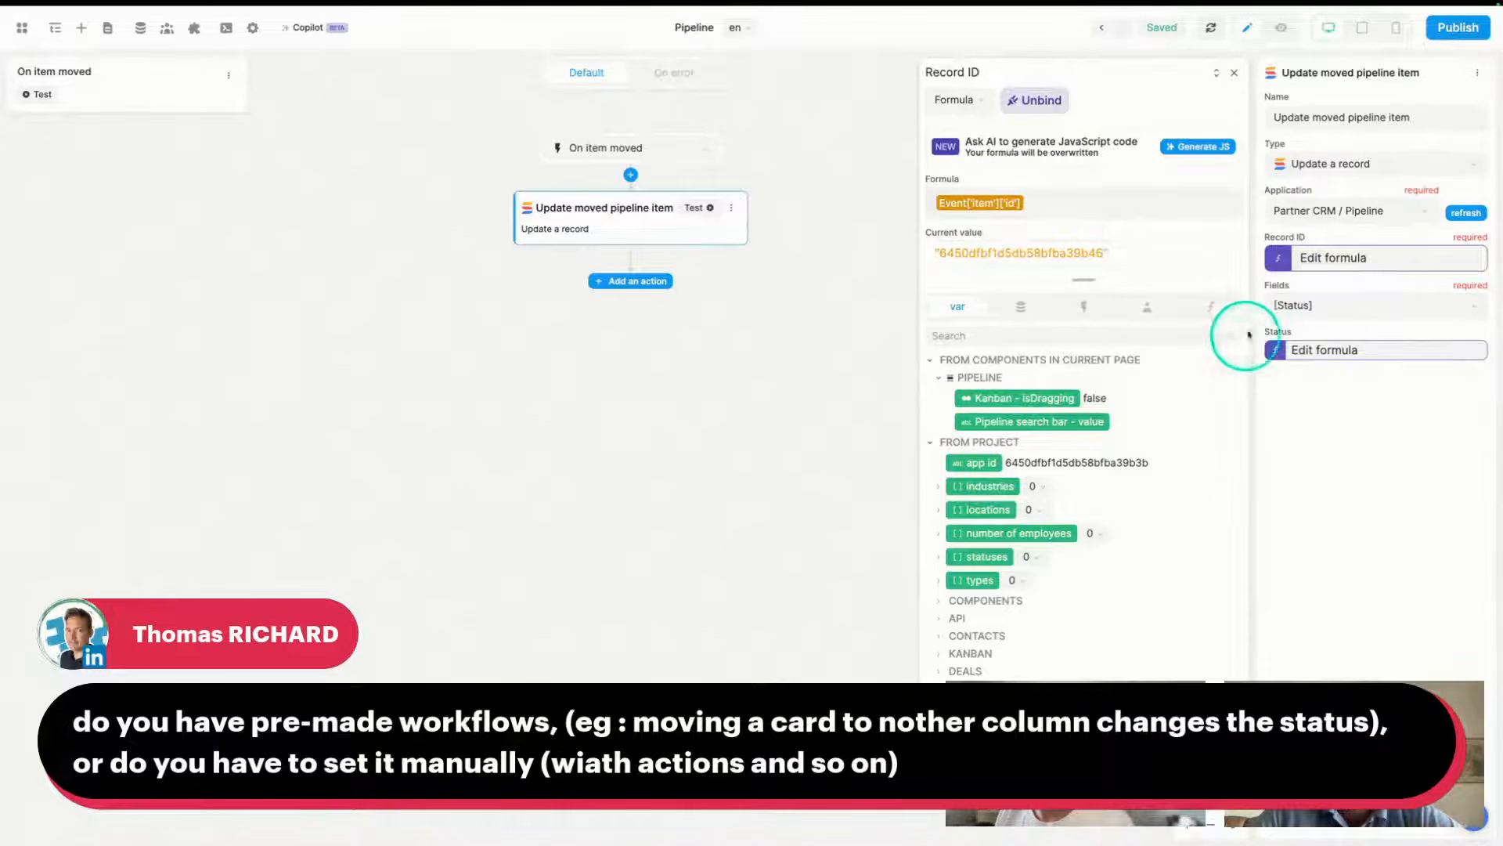
click(1213, 306)
click(1017, 308)
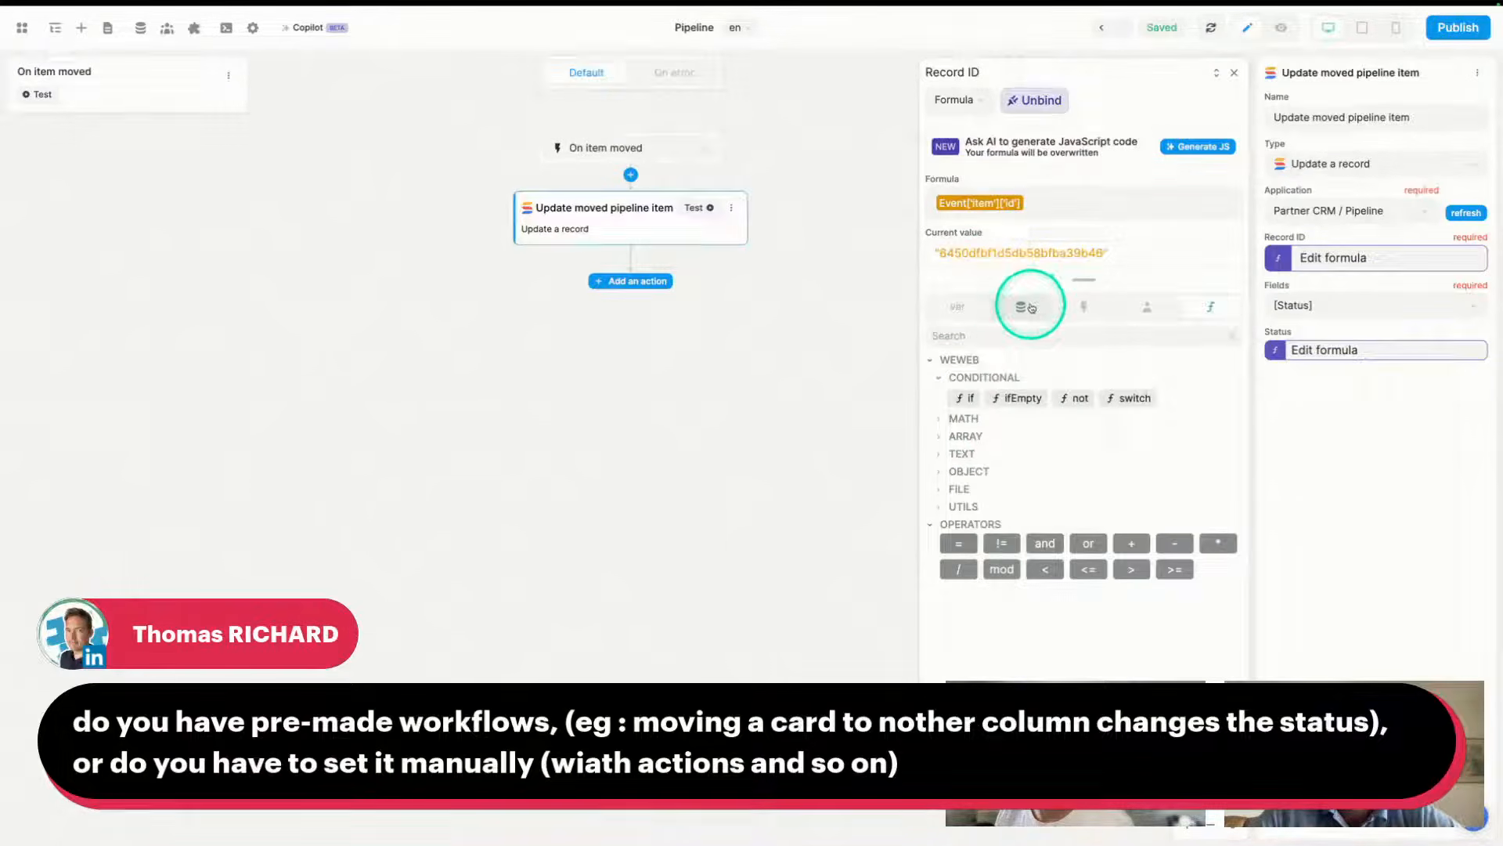
click(956, 308)
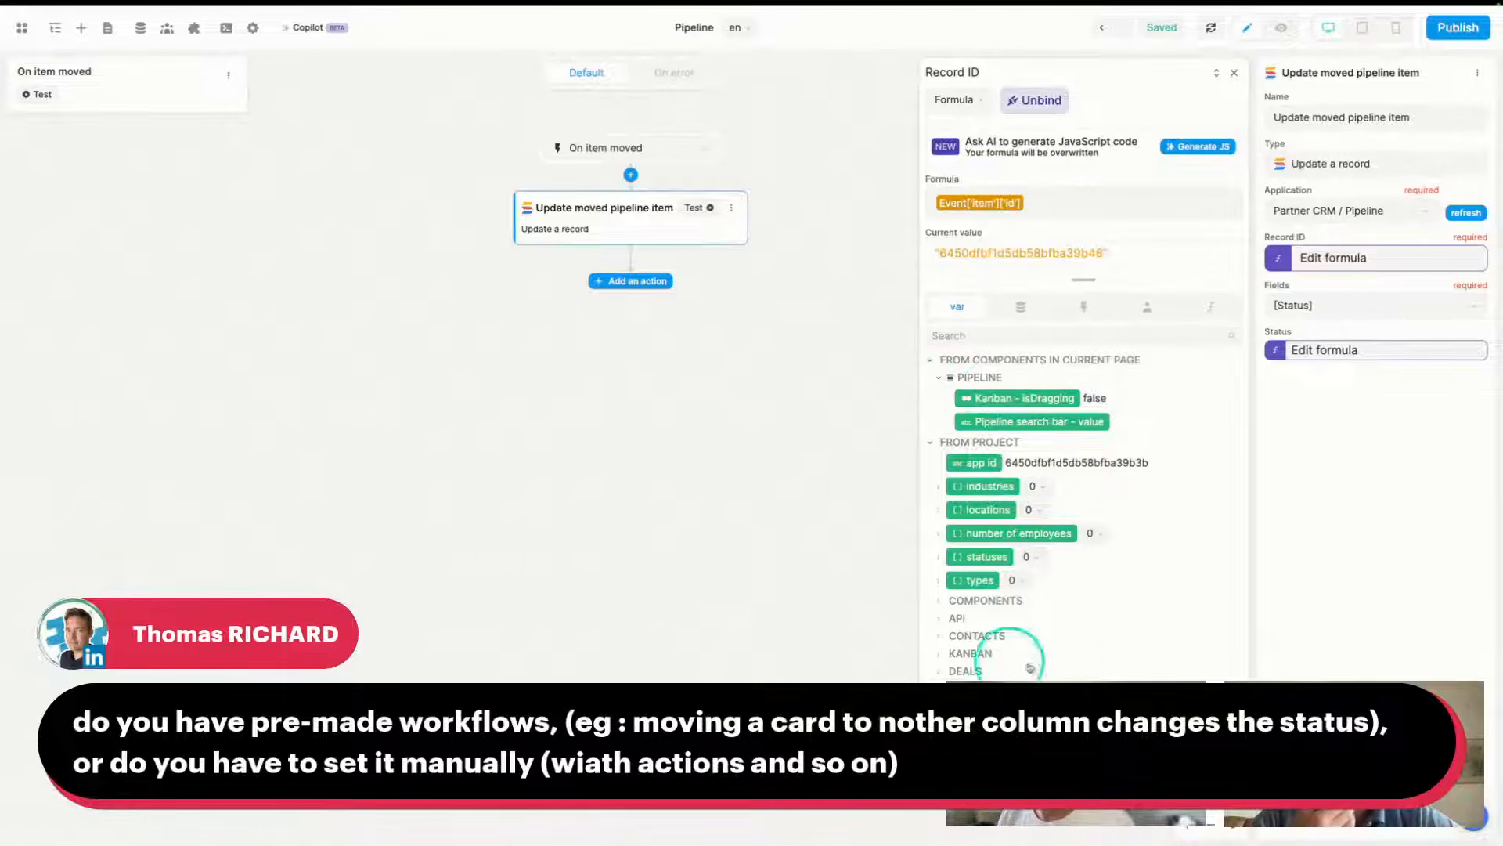
- Trace Event > item for Event['item']['id'], then list the updated fields, where only Status is enabled
click(1083, 306)
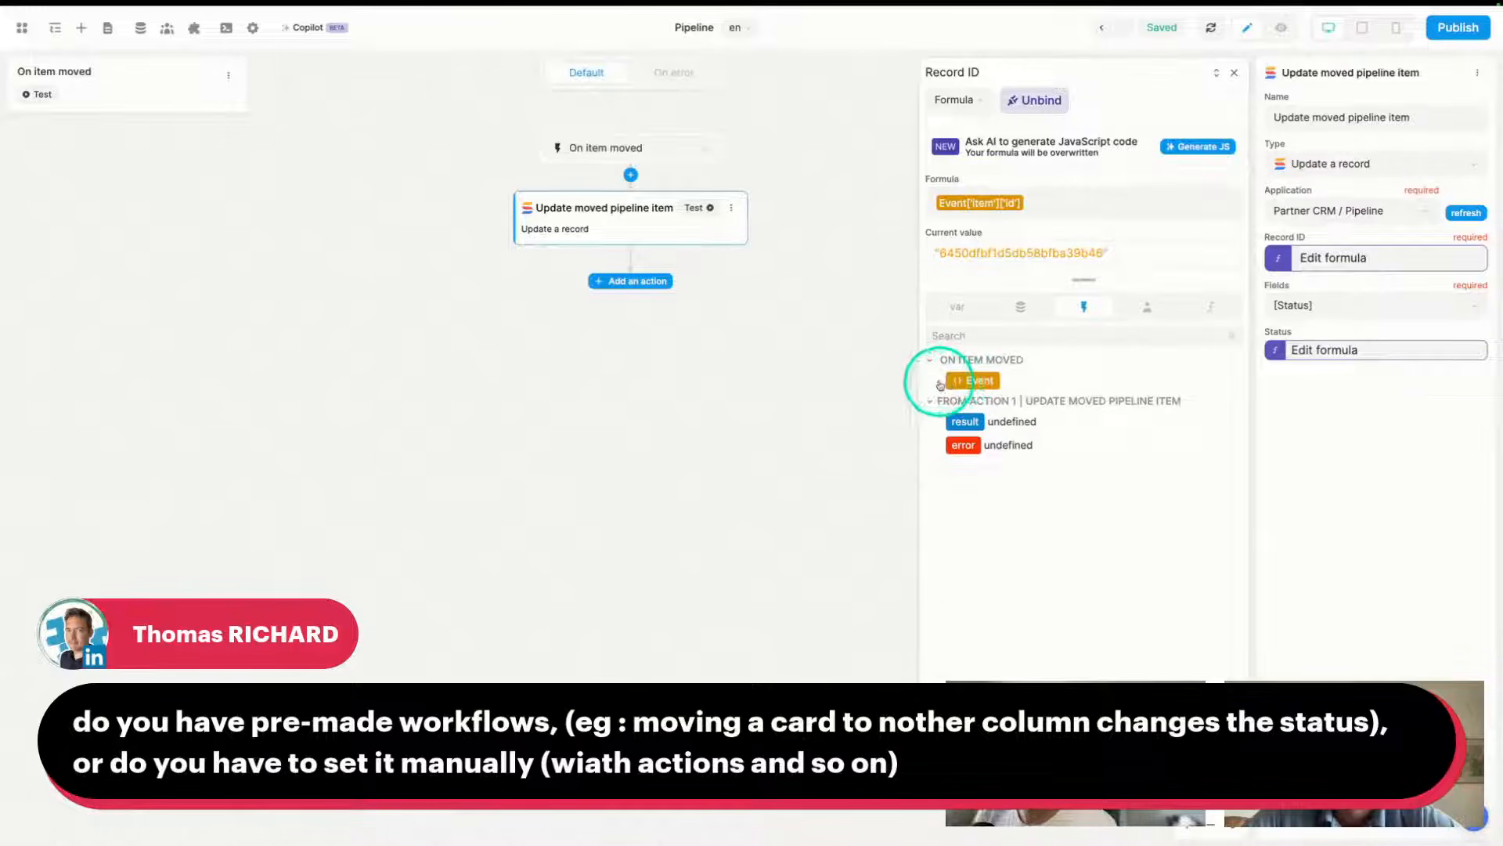
click(940, 382)
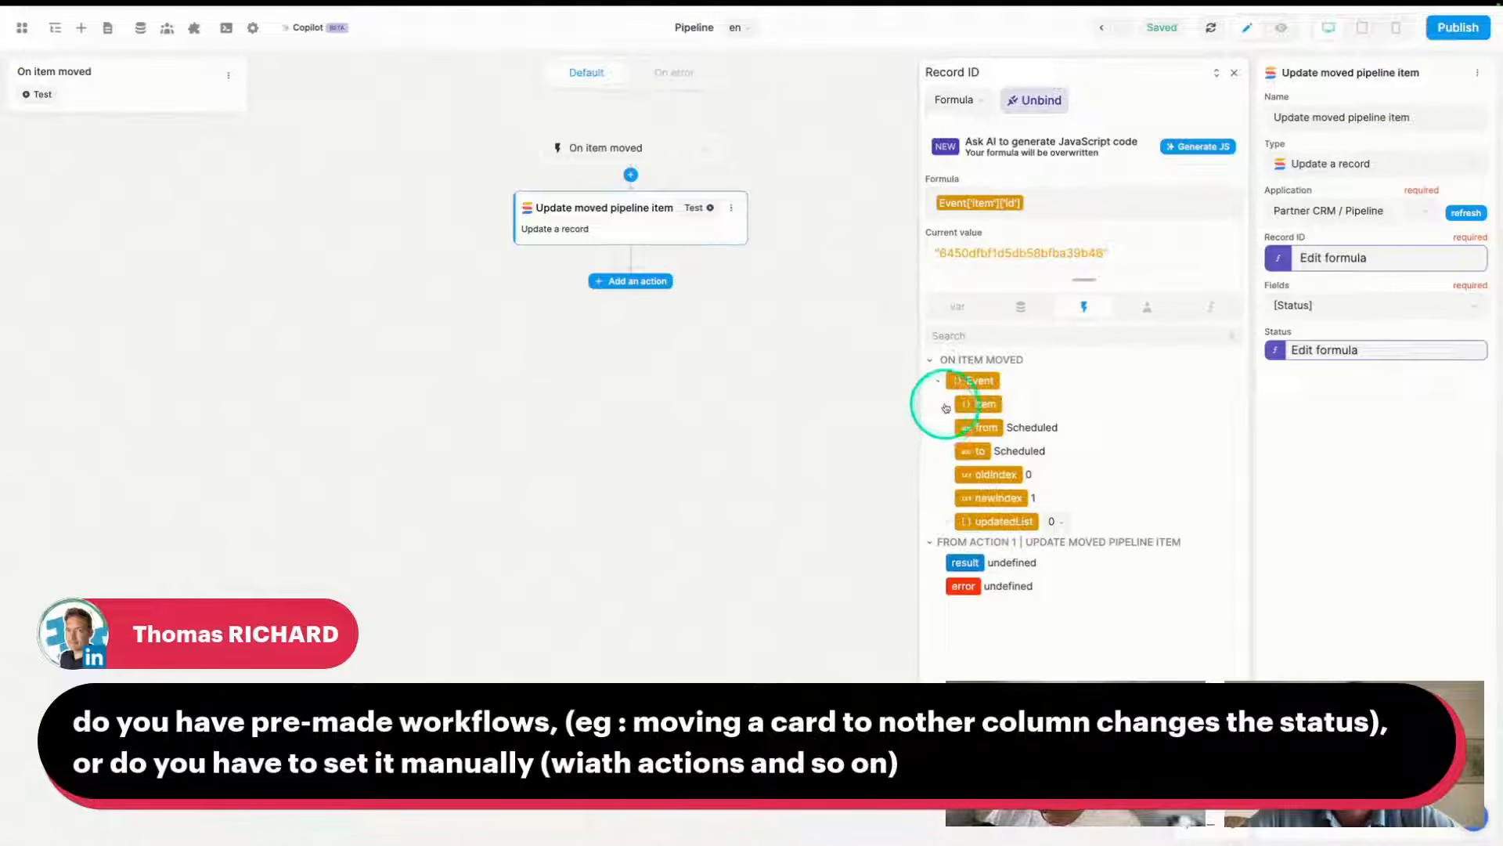
click(945, 406)
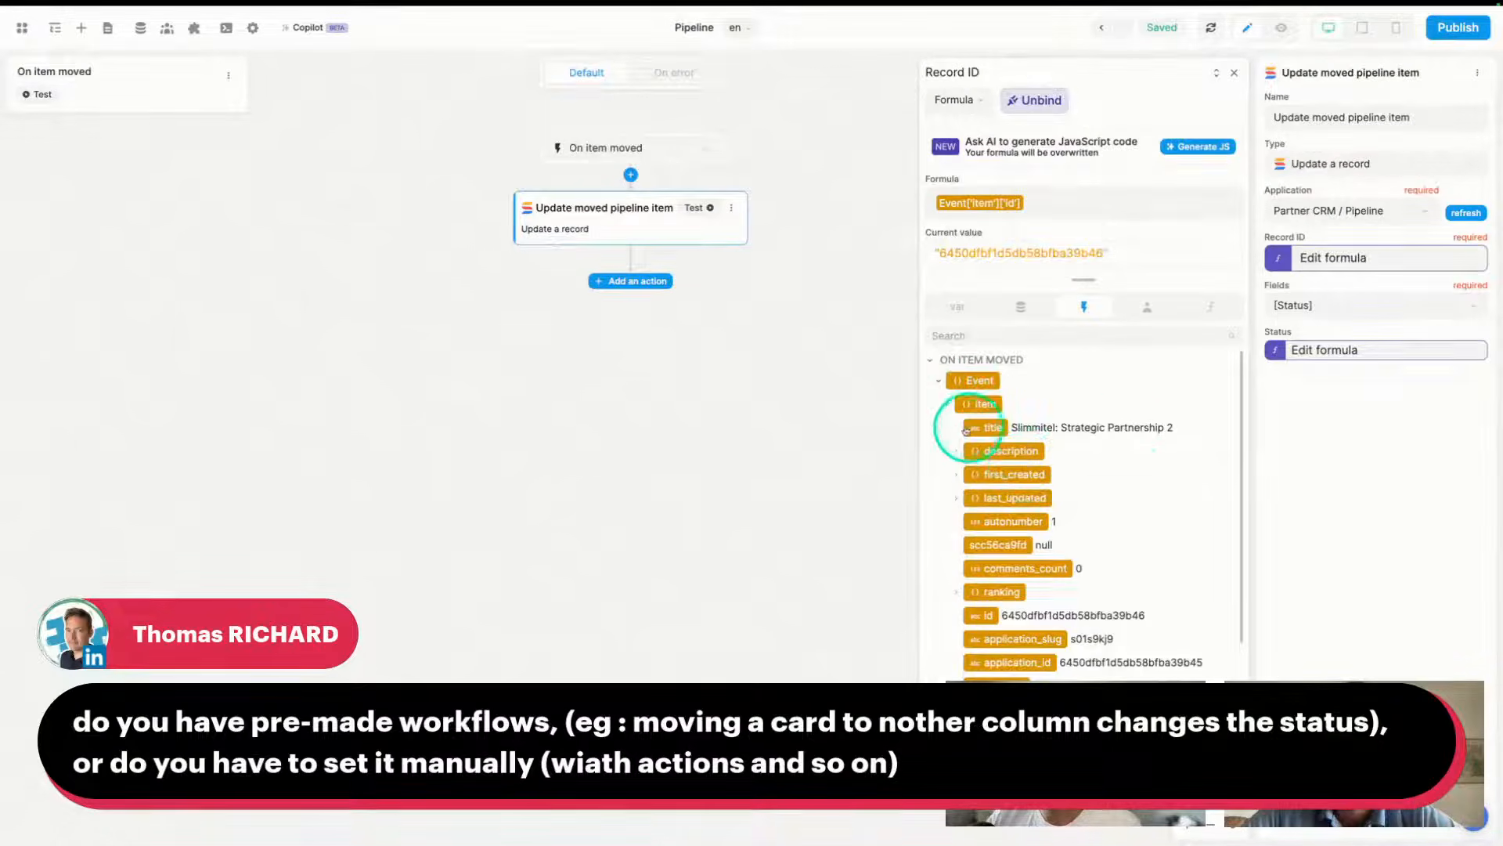
scroll(1065, 494, down, 1)
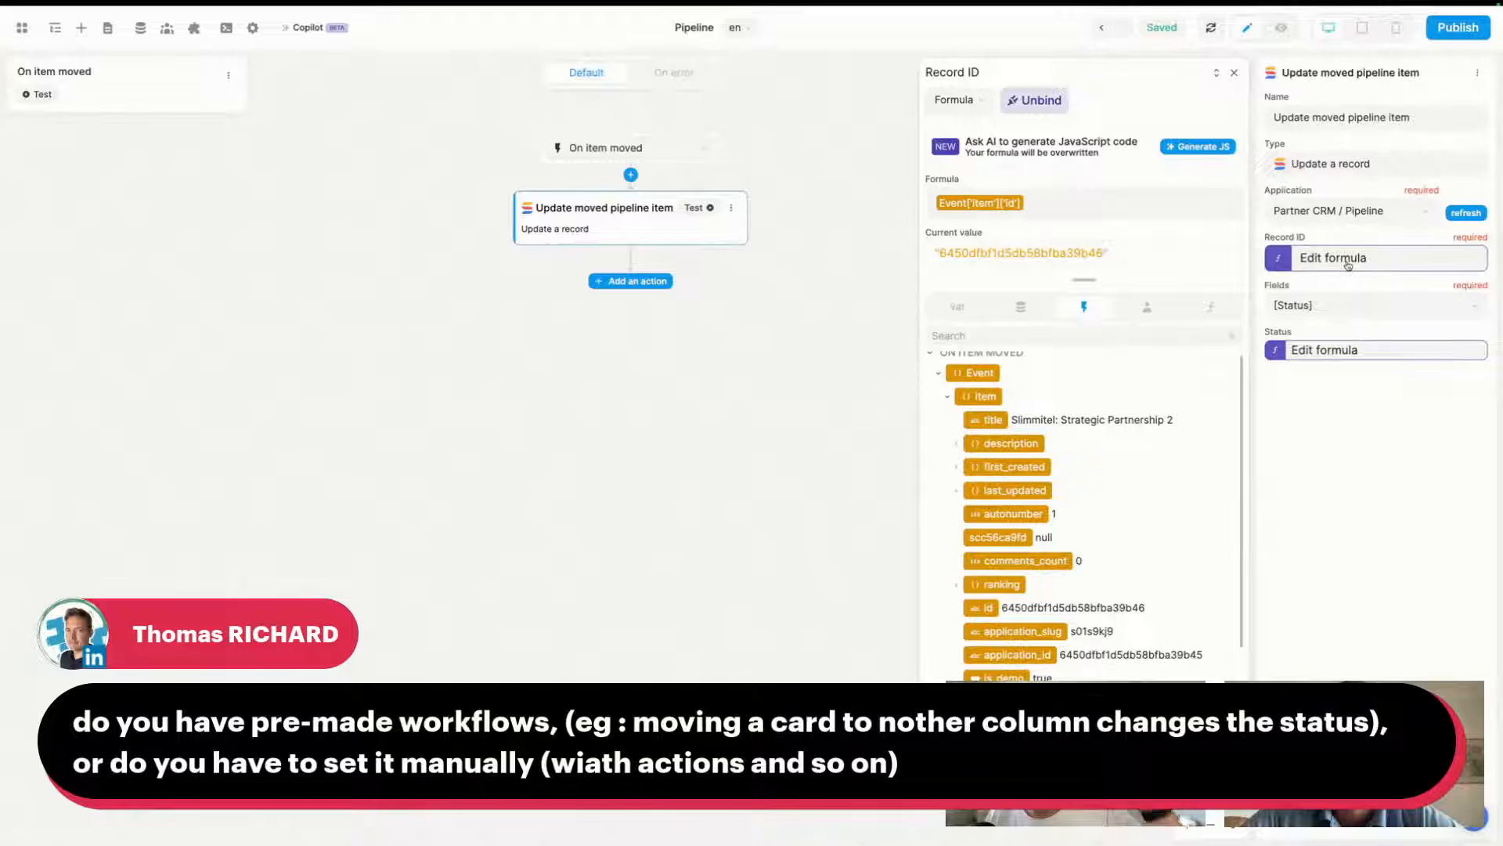
click(1234, 72)
click(1339, 307)
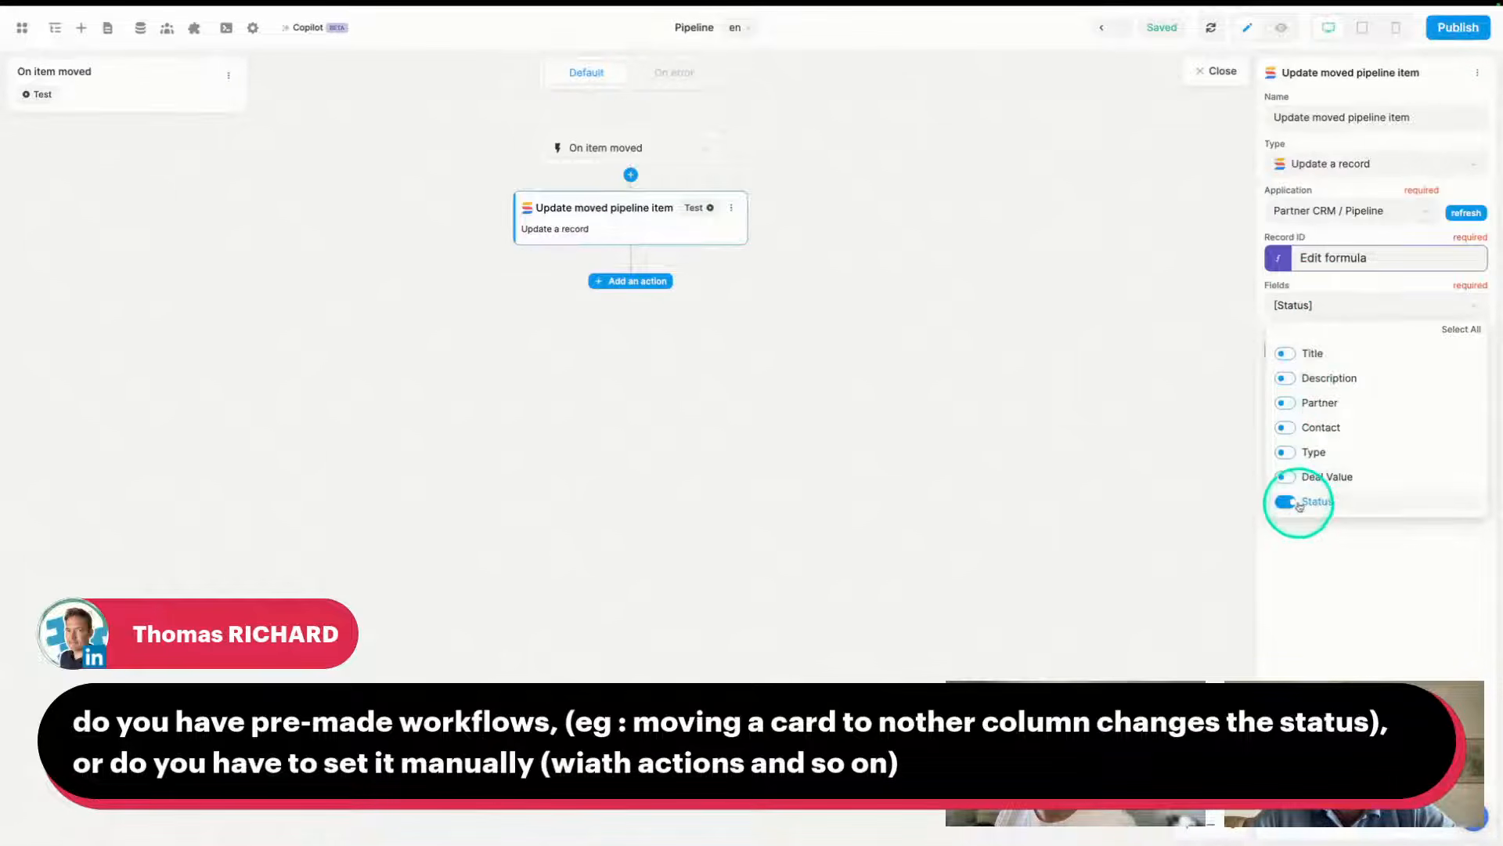
- Open the Status formula lookup(Event['to'], statuses, 'label').value and expand the Event properties
click(1355, 319)
click(1336, 349)
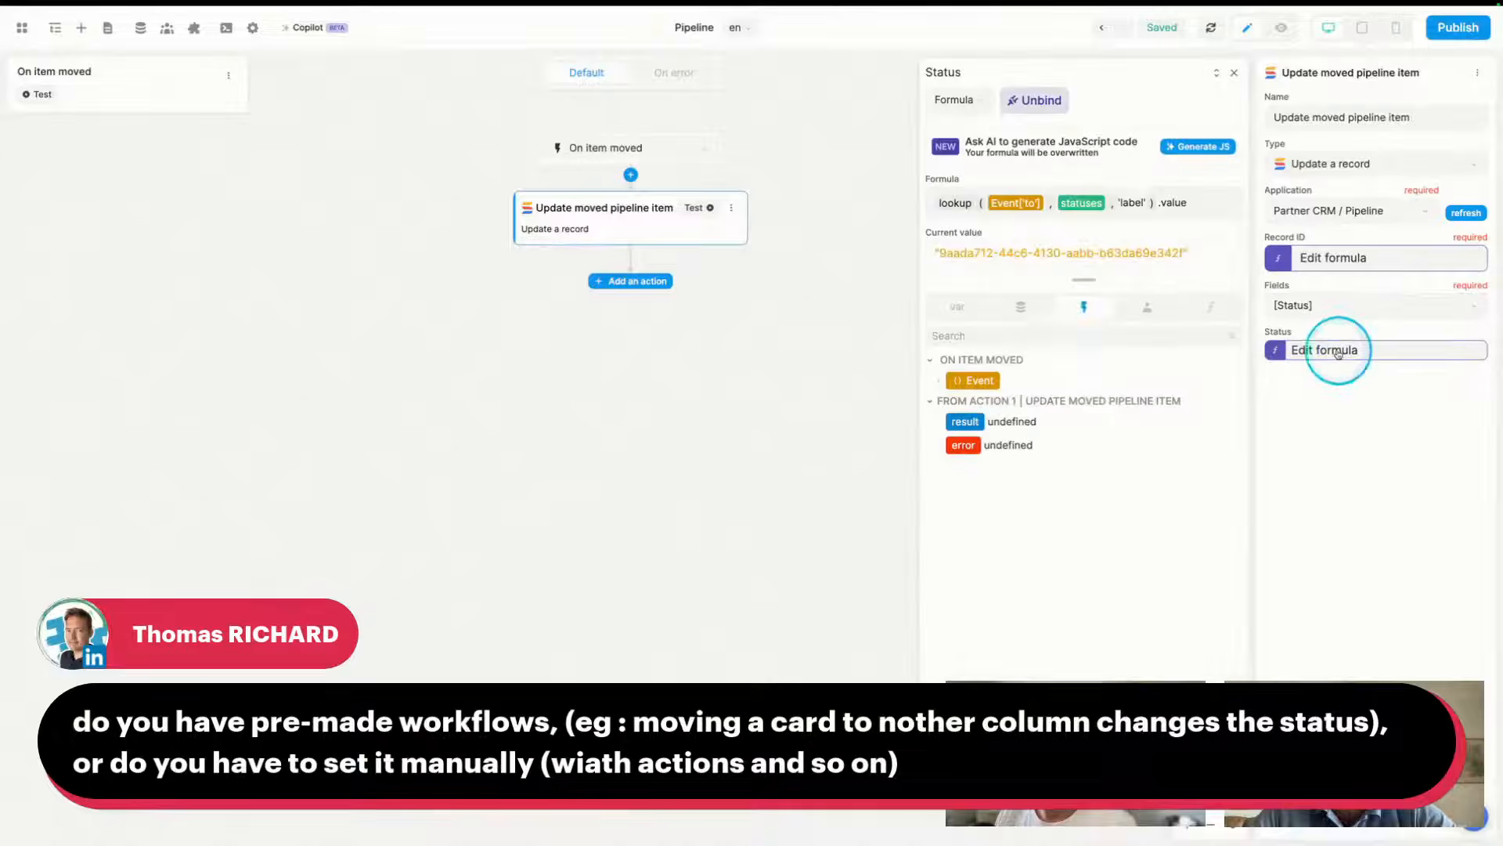
click(939, 381)
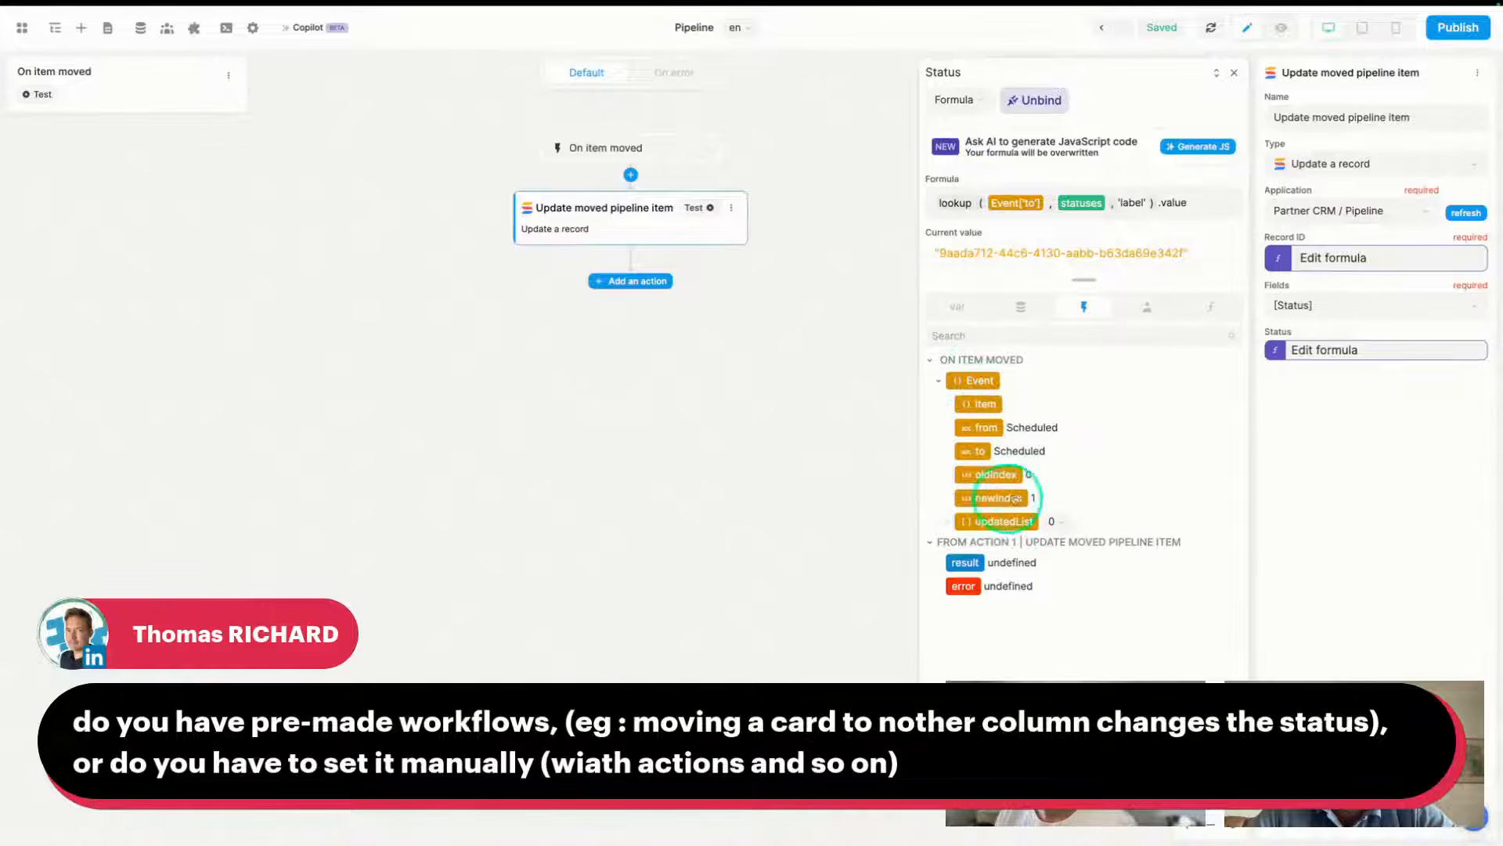
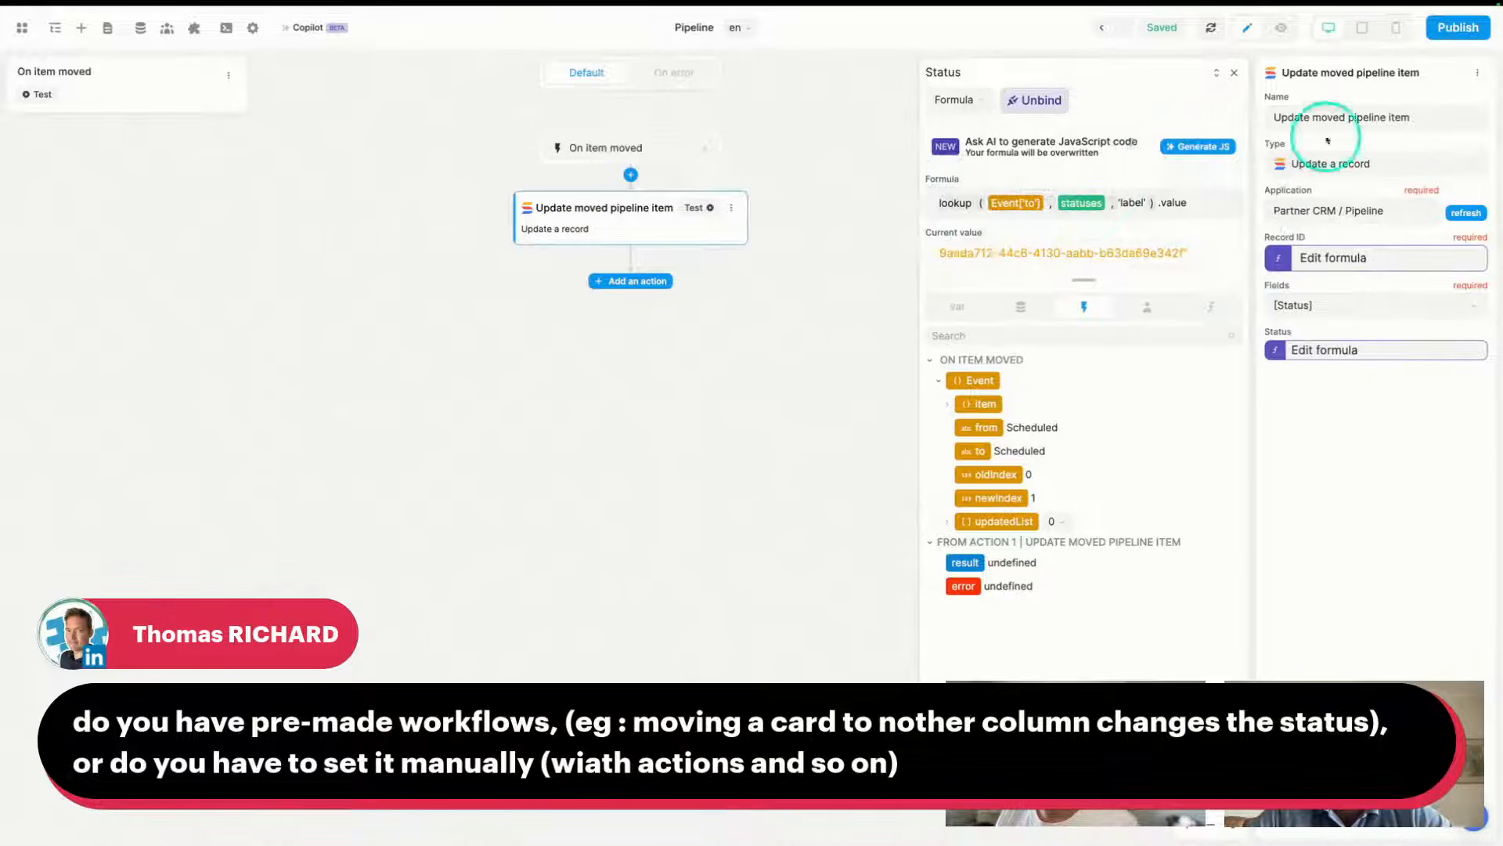
- Close the Status formula editor, keeping Status bound to the lookup formula
click(1234, 72)
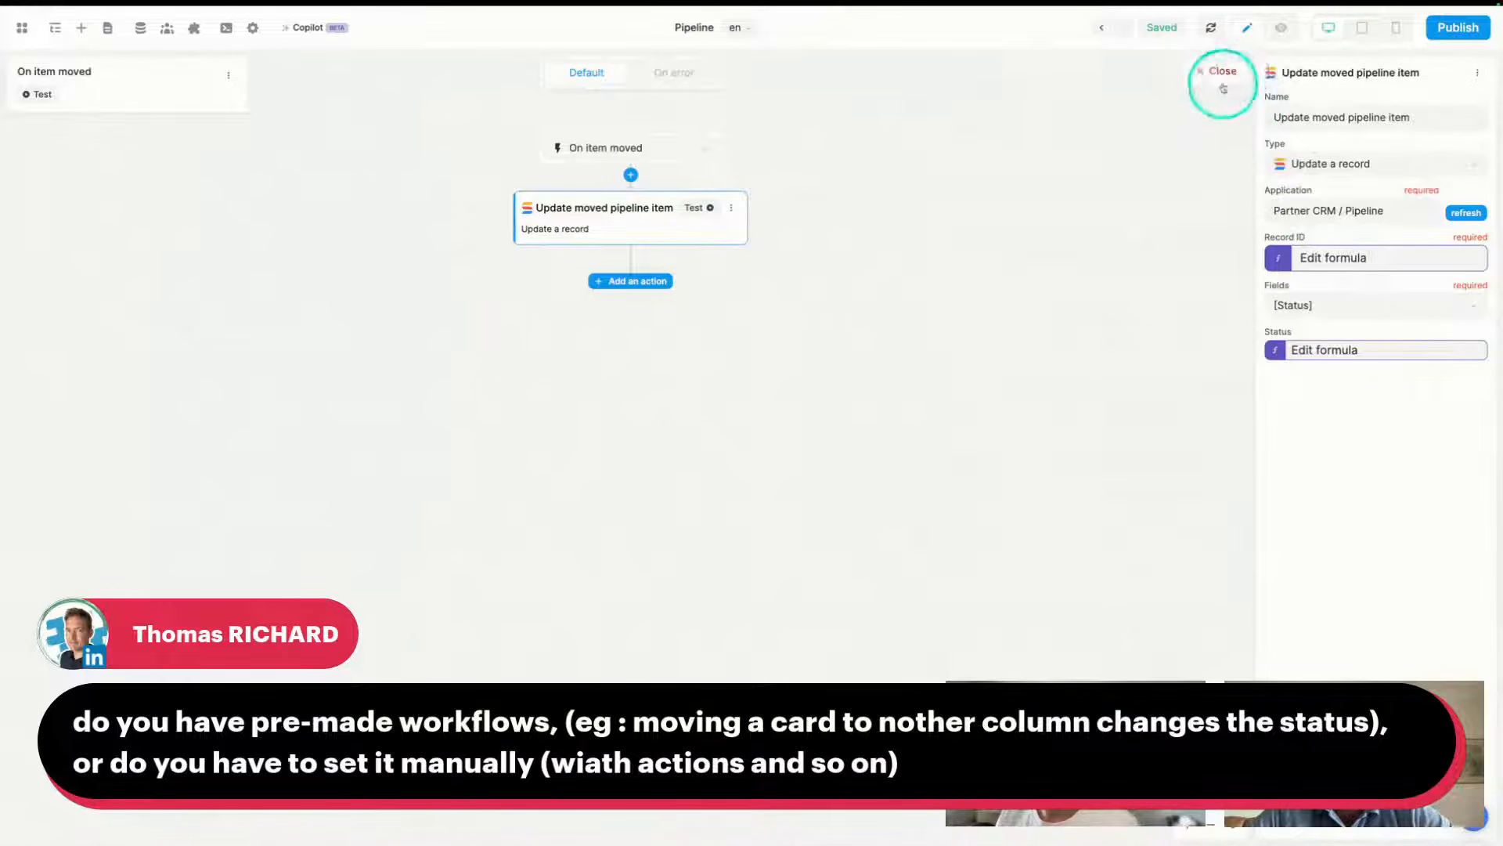
- Close the workflow editor and glance at the SmartSuite Partner CRM records before returning to the Pipeline board
click(1282, 38)
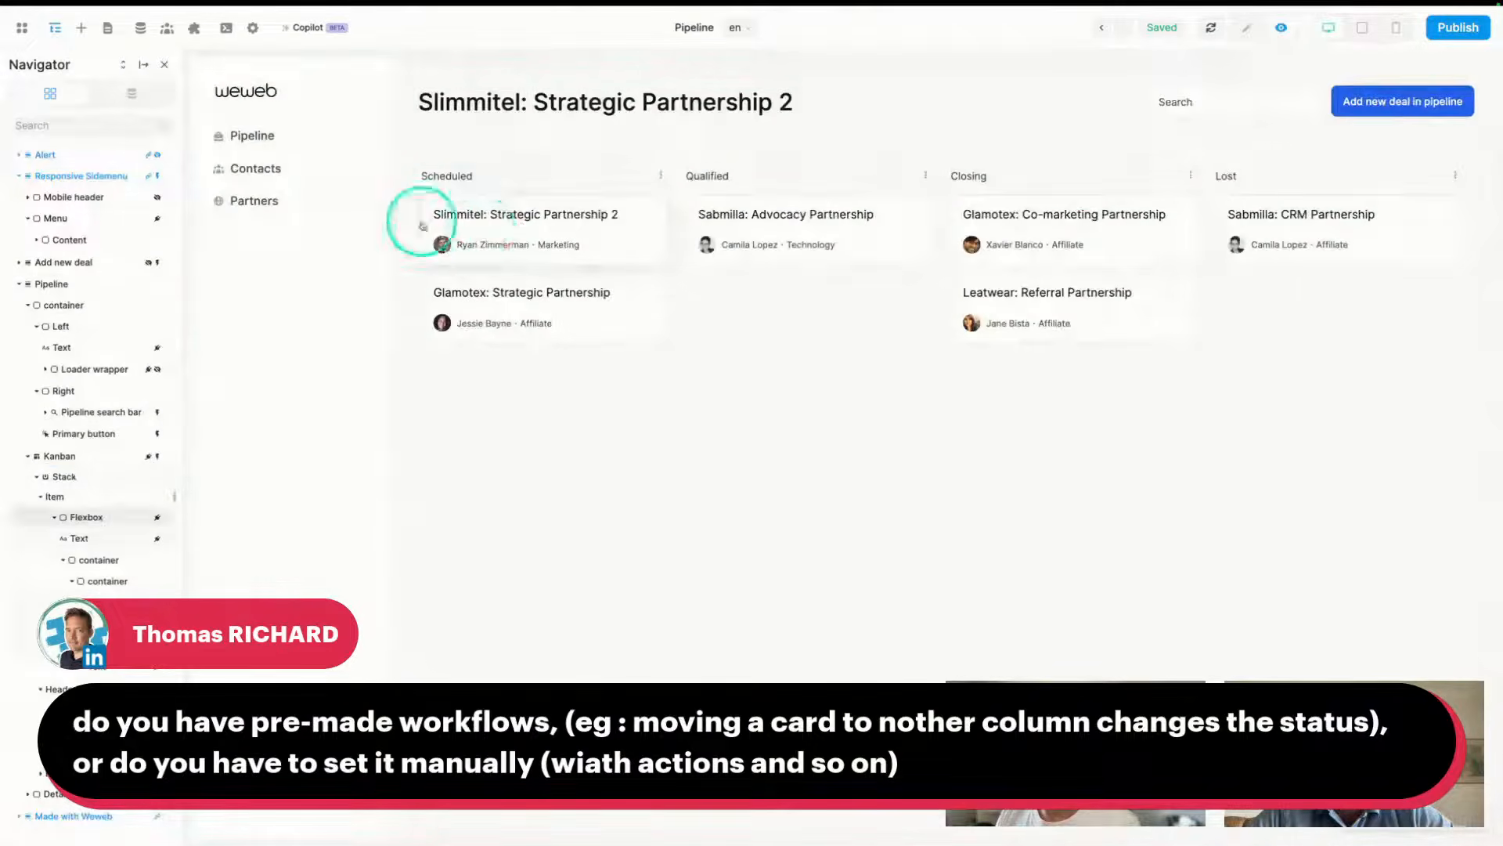
mouse_move(2, 470)
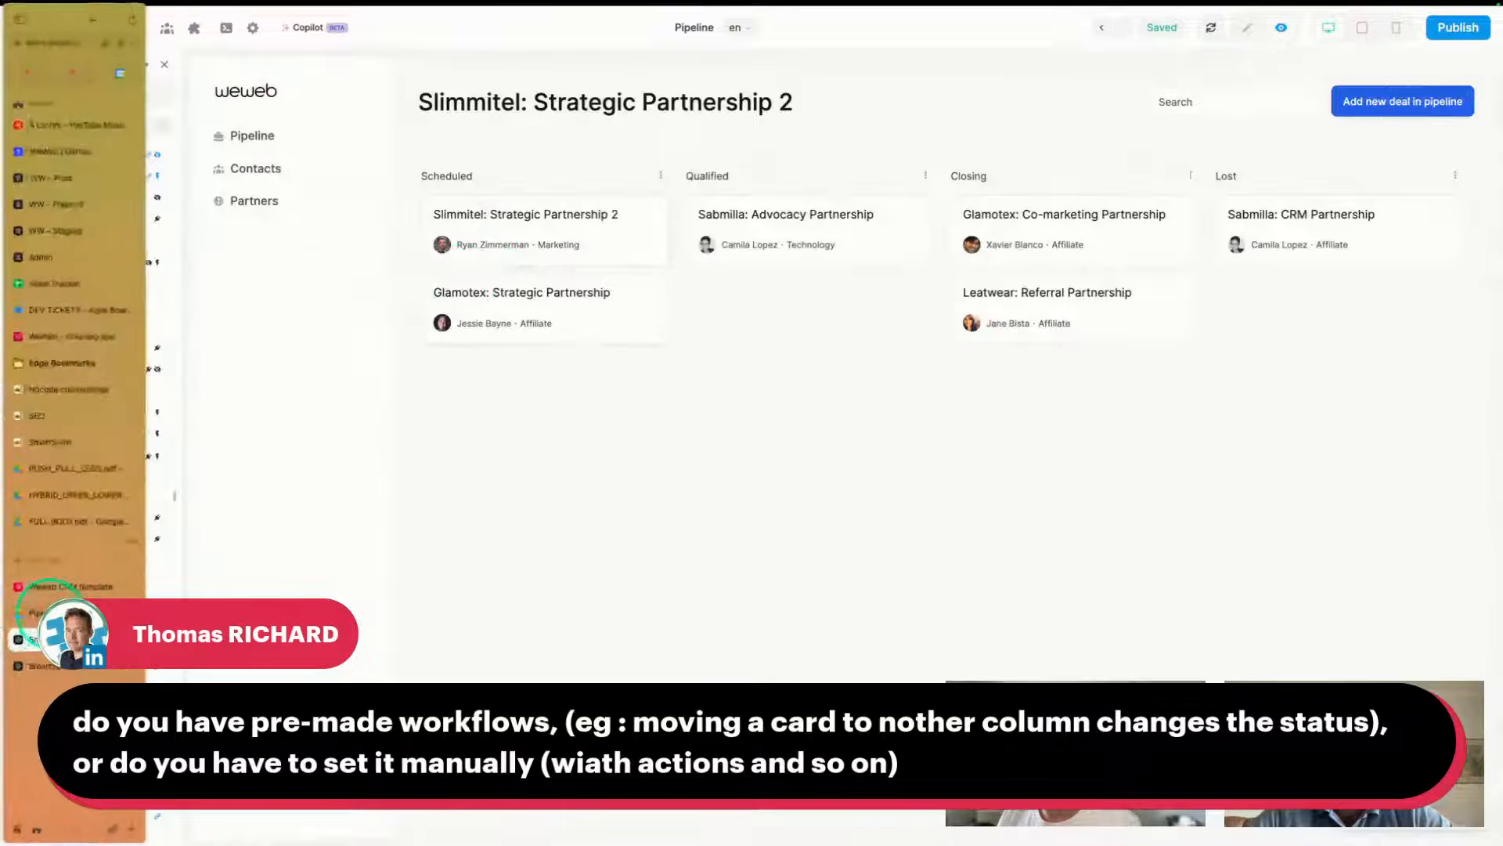
click(50, 612)
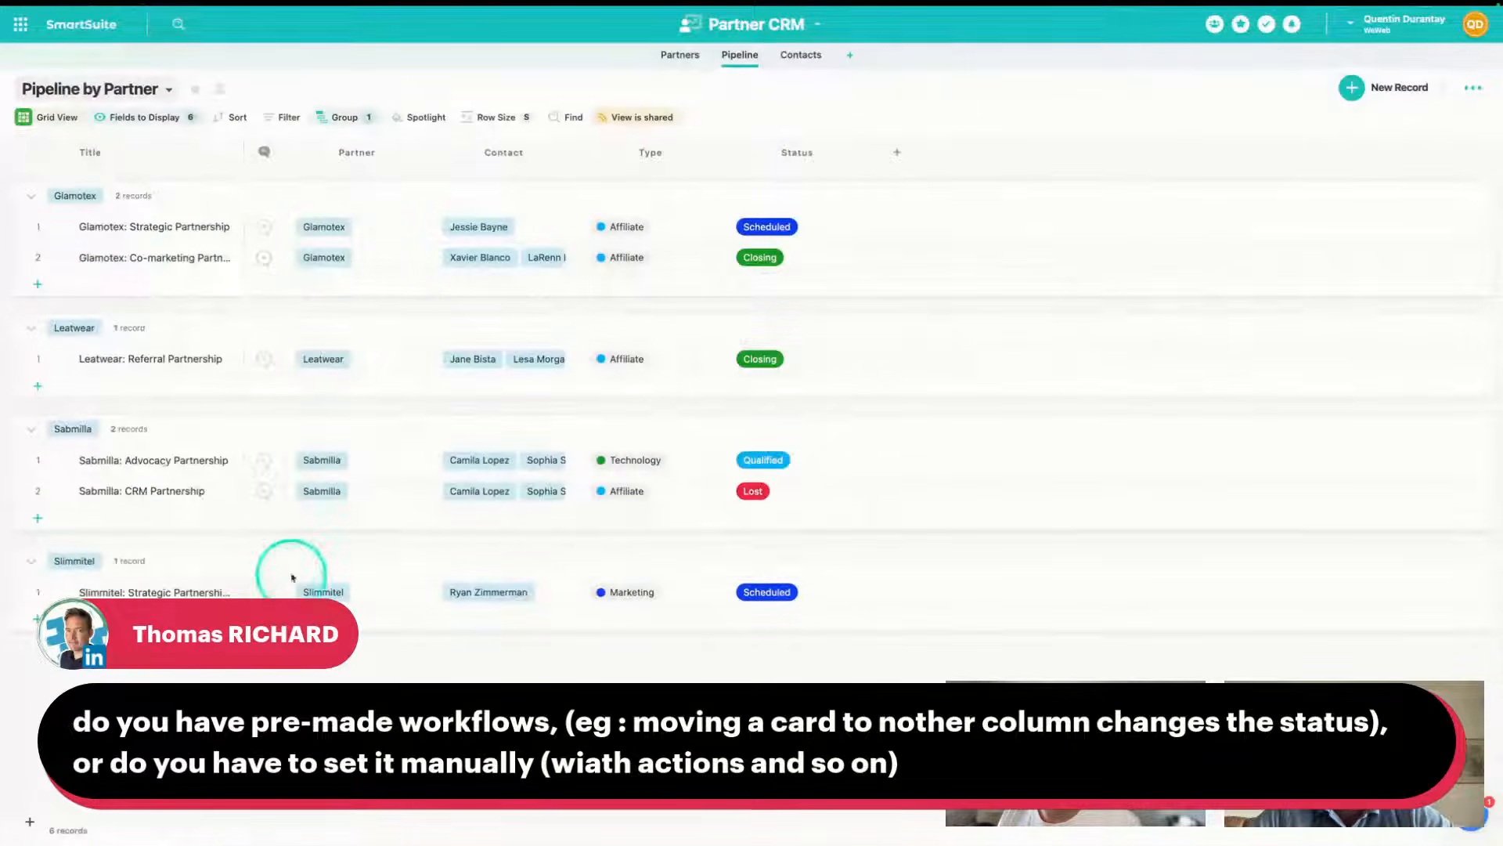
mouse_move(2, 606)
click(39, 631)
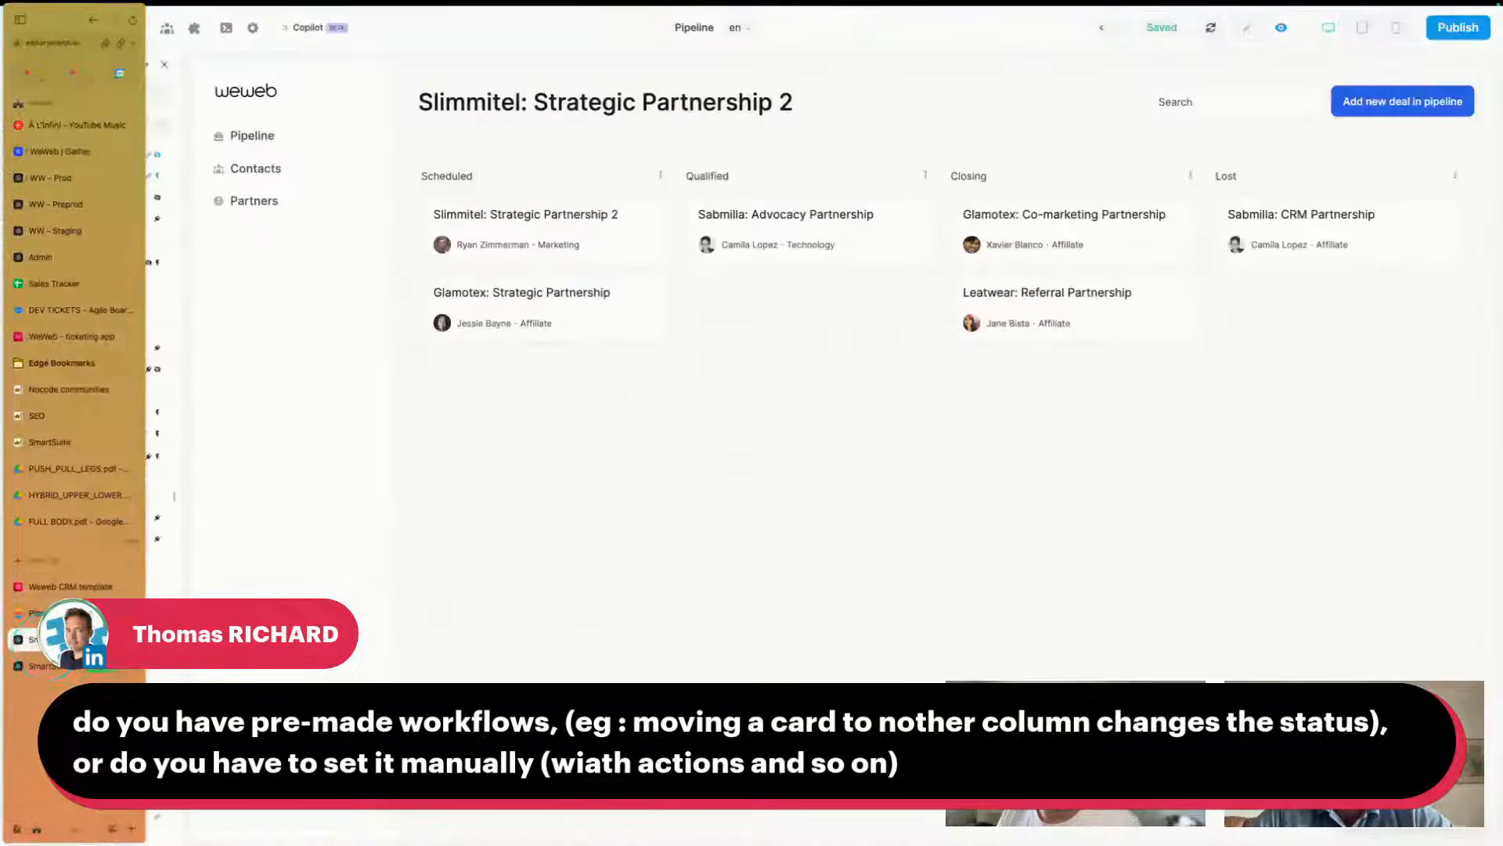
- Drag Slimmitel: Strategic Partnership 2 into the Qualified column and check its status in SmartSuite
drag(561, 228, 765, 322)
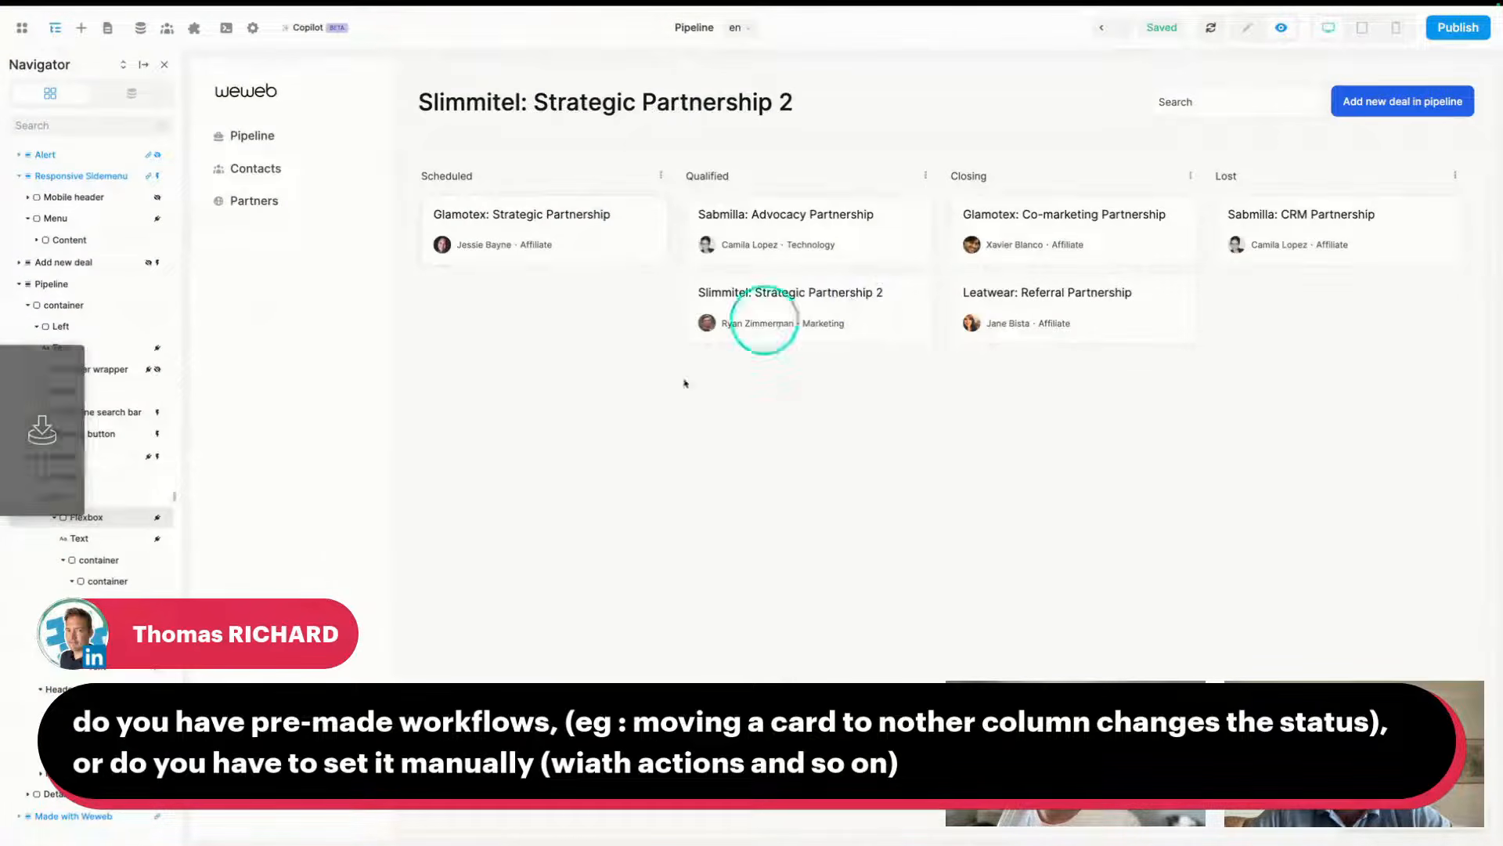
mouse_move(2, 582)
click(33, 635)
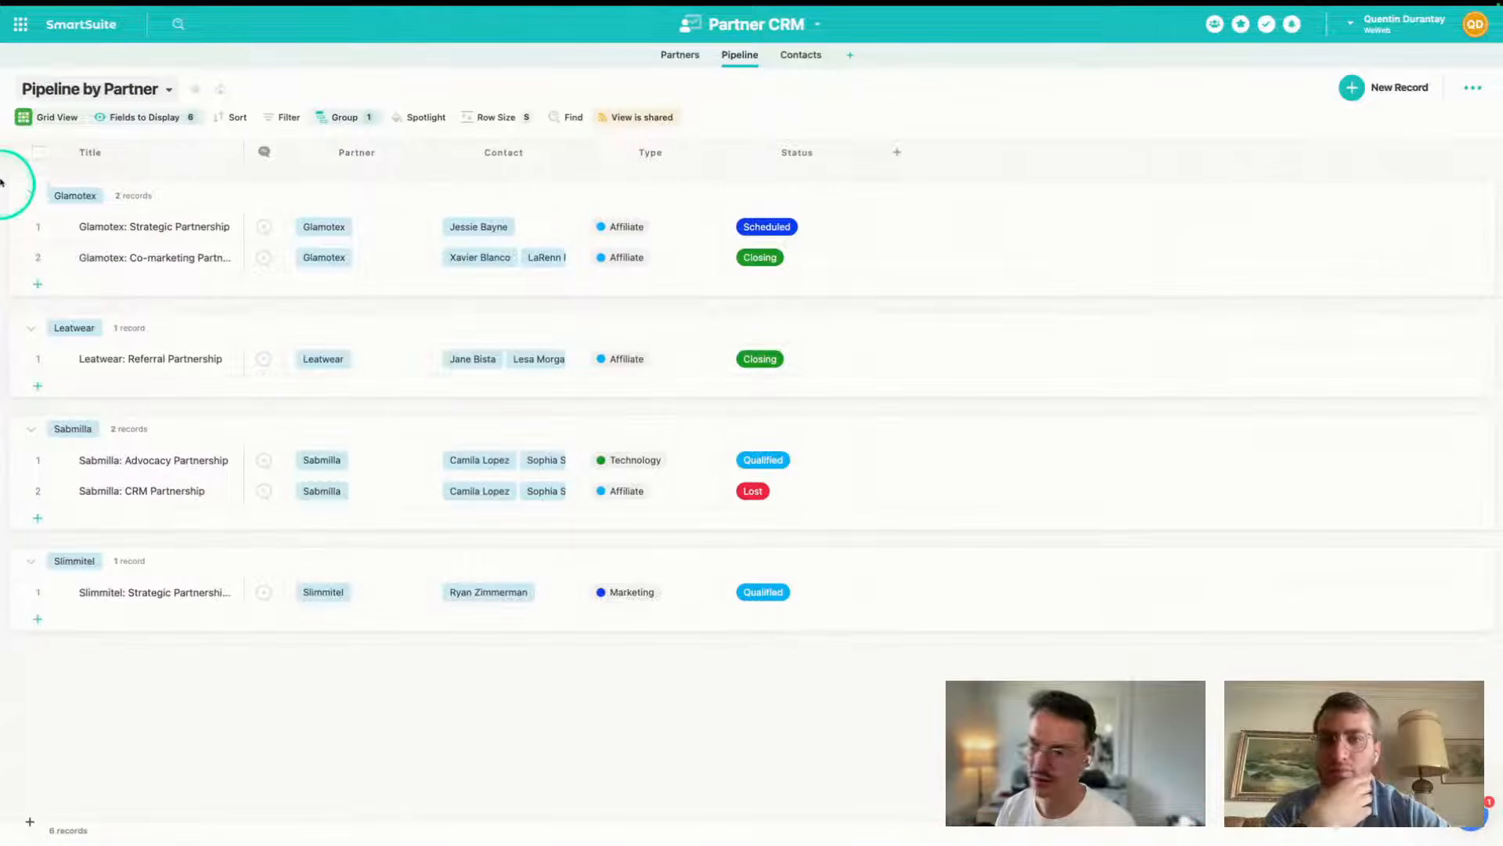
- Return to the WeWeb Pipeline board, where Slimmitel: Strategic Partnership 2 now sits under Qualified
mouse_move(45, 684)
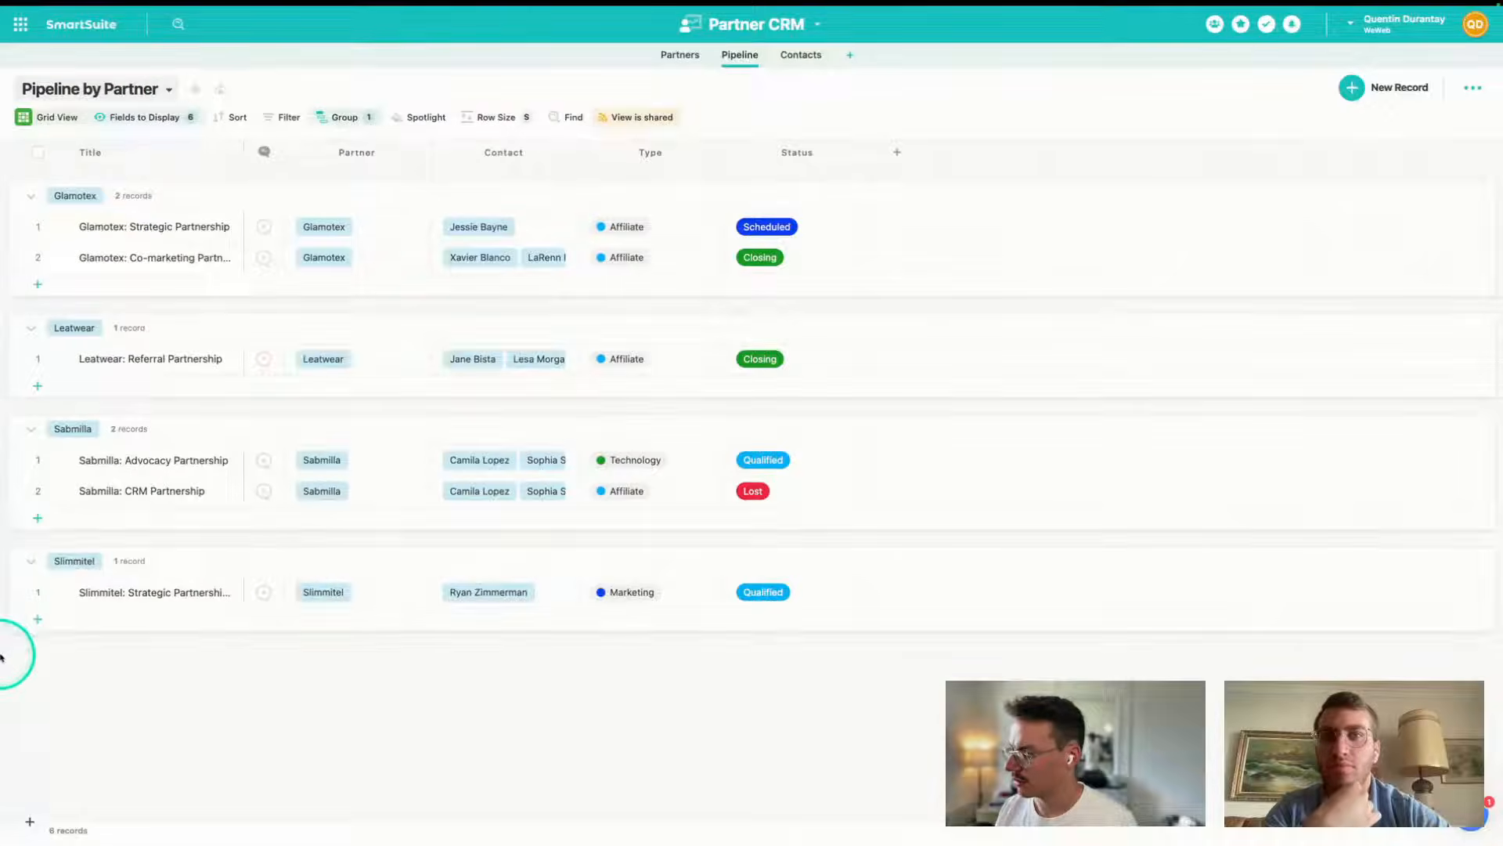
click(45, 639)
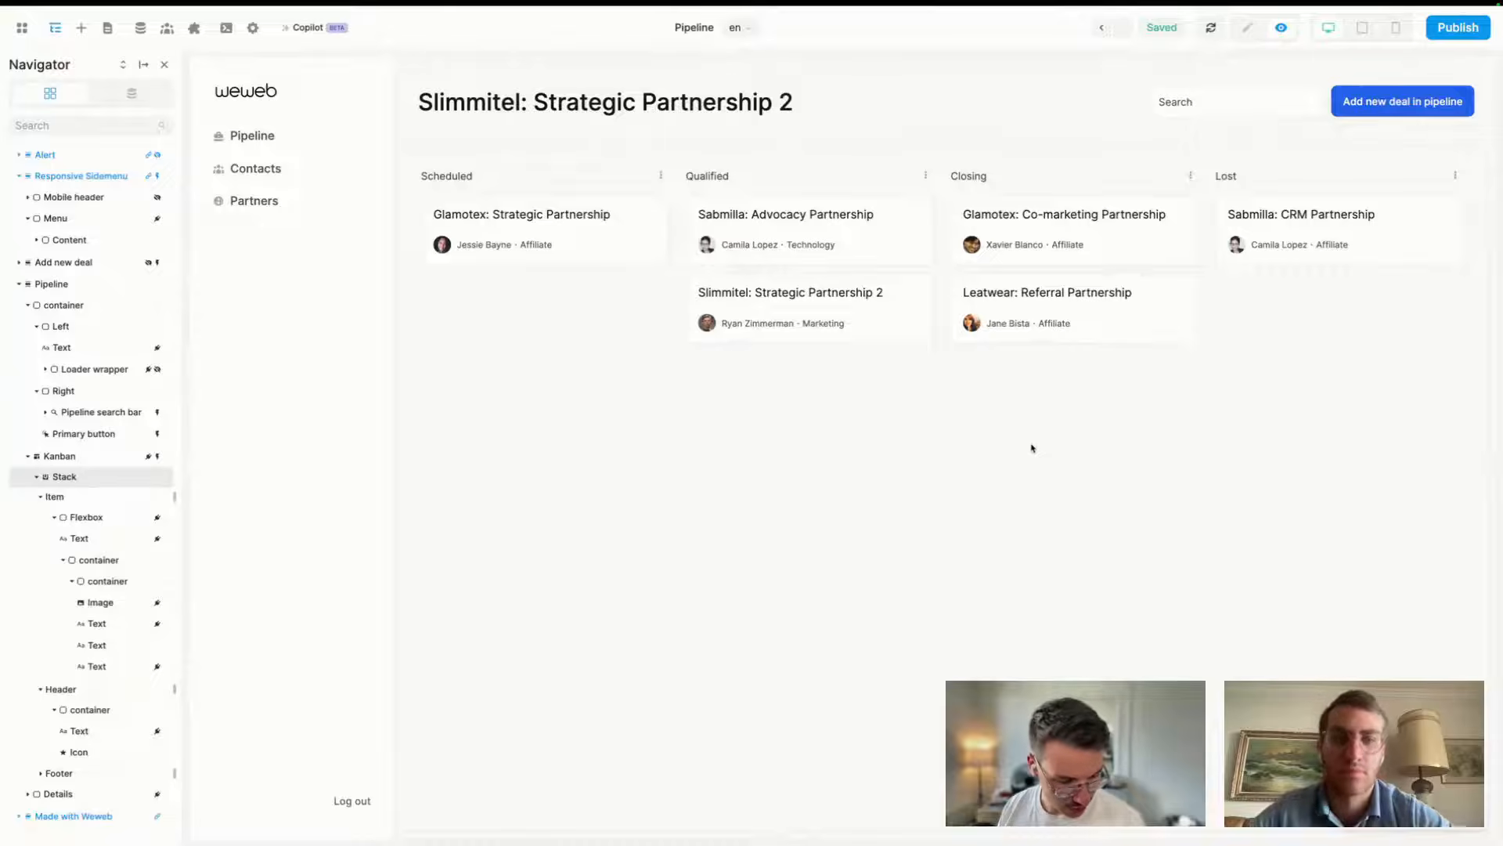
- Open the Add new deal form in edit mode, select its Form Container and add a new workflow
click(1333, 100)
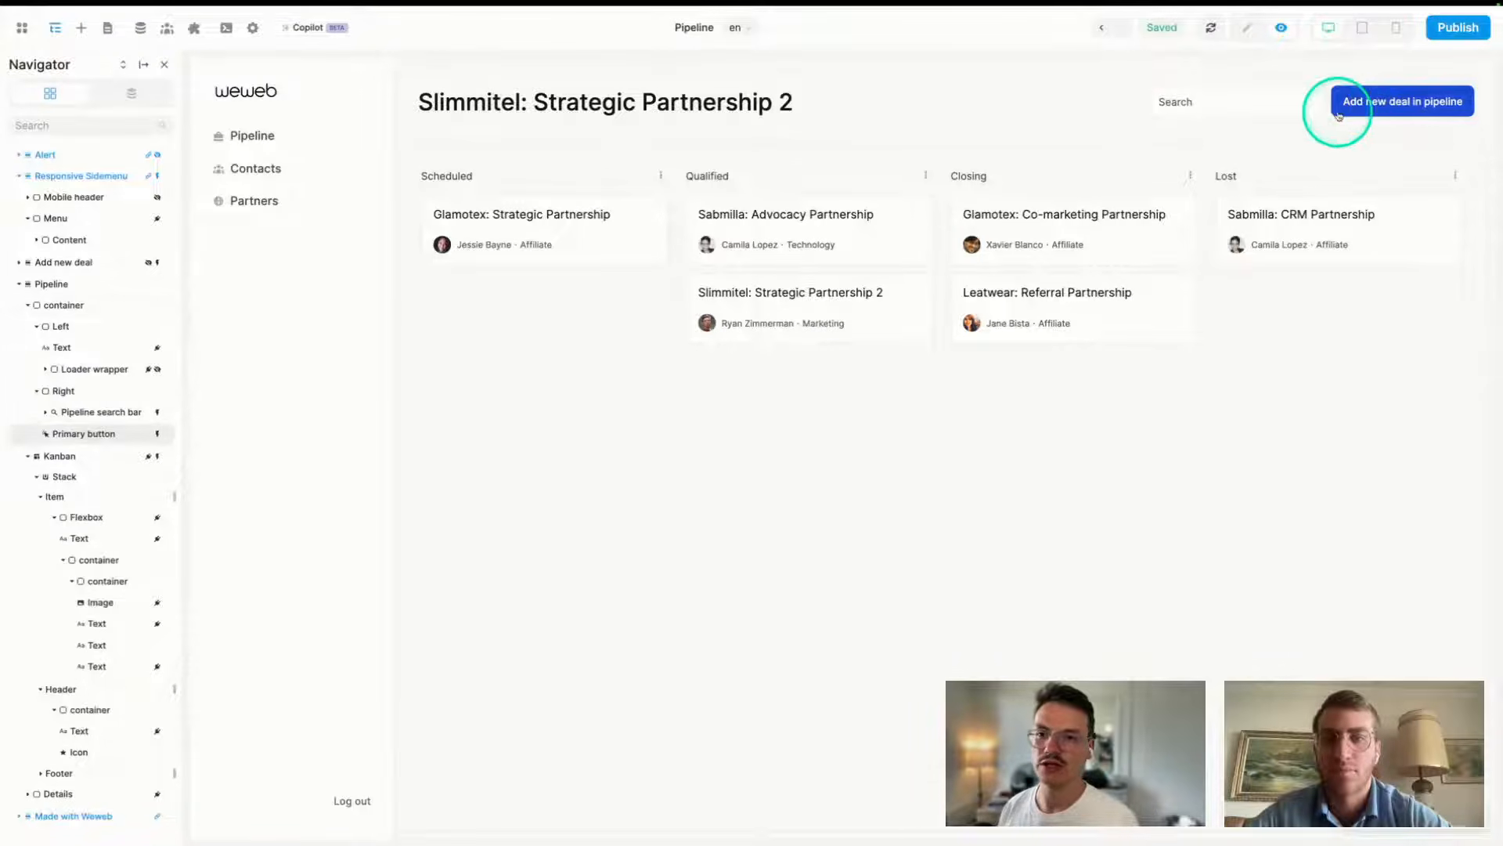
click(1383, 108)
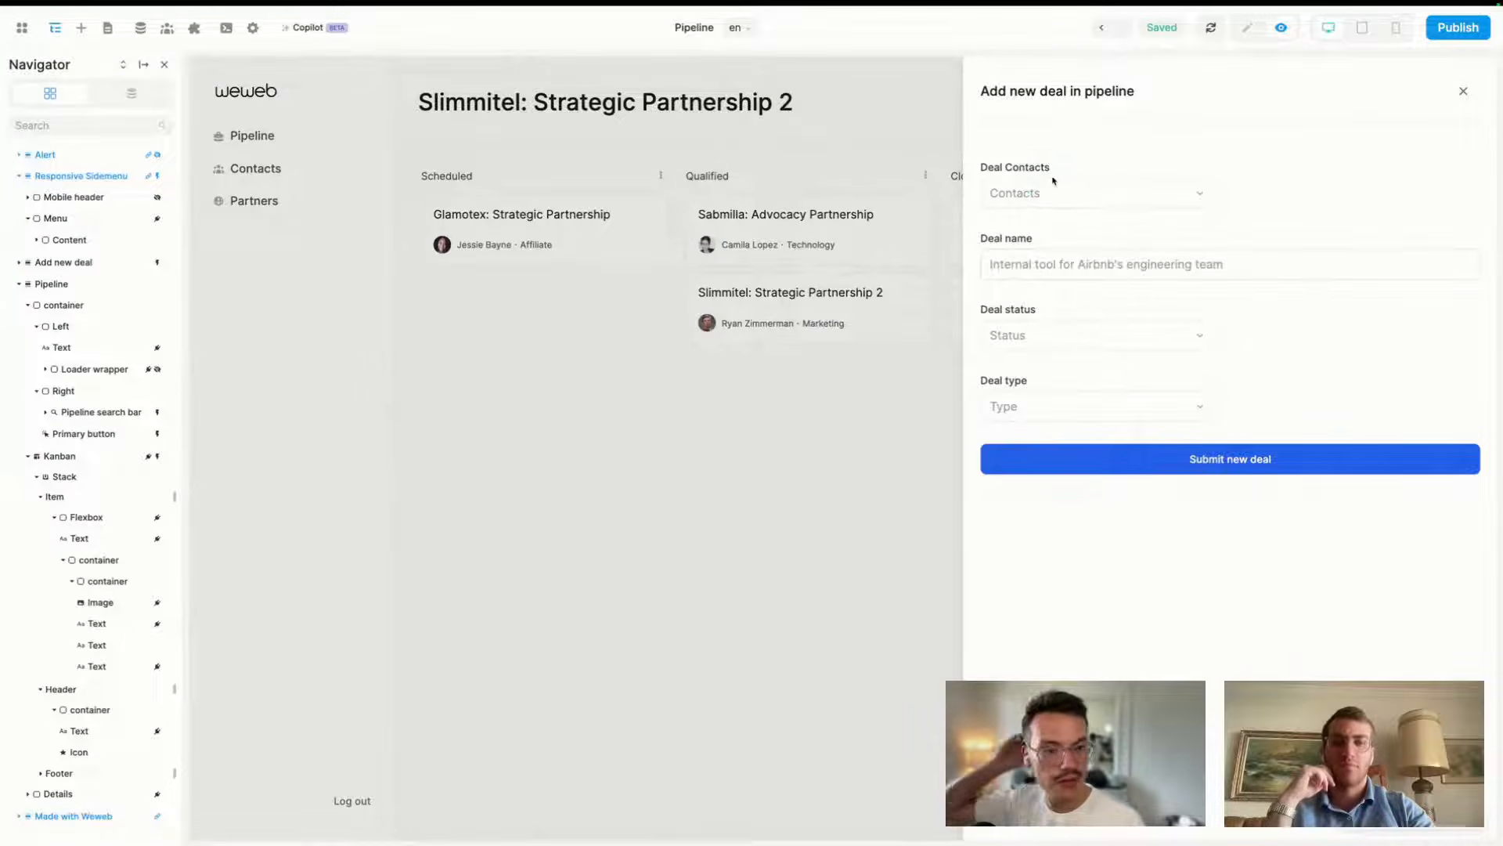
click(1247, 27)
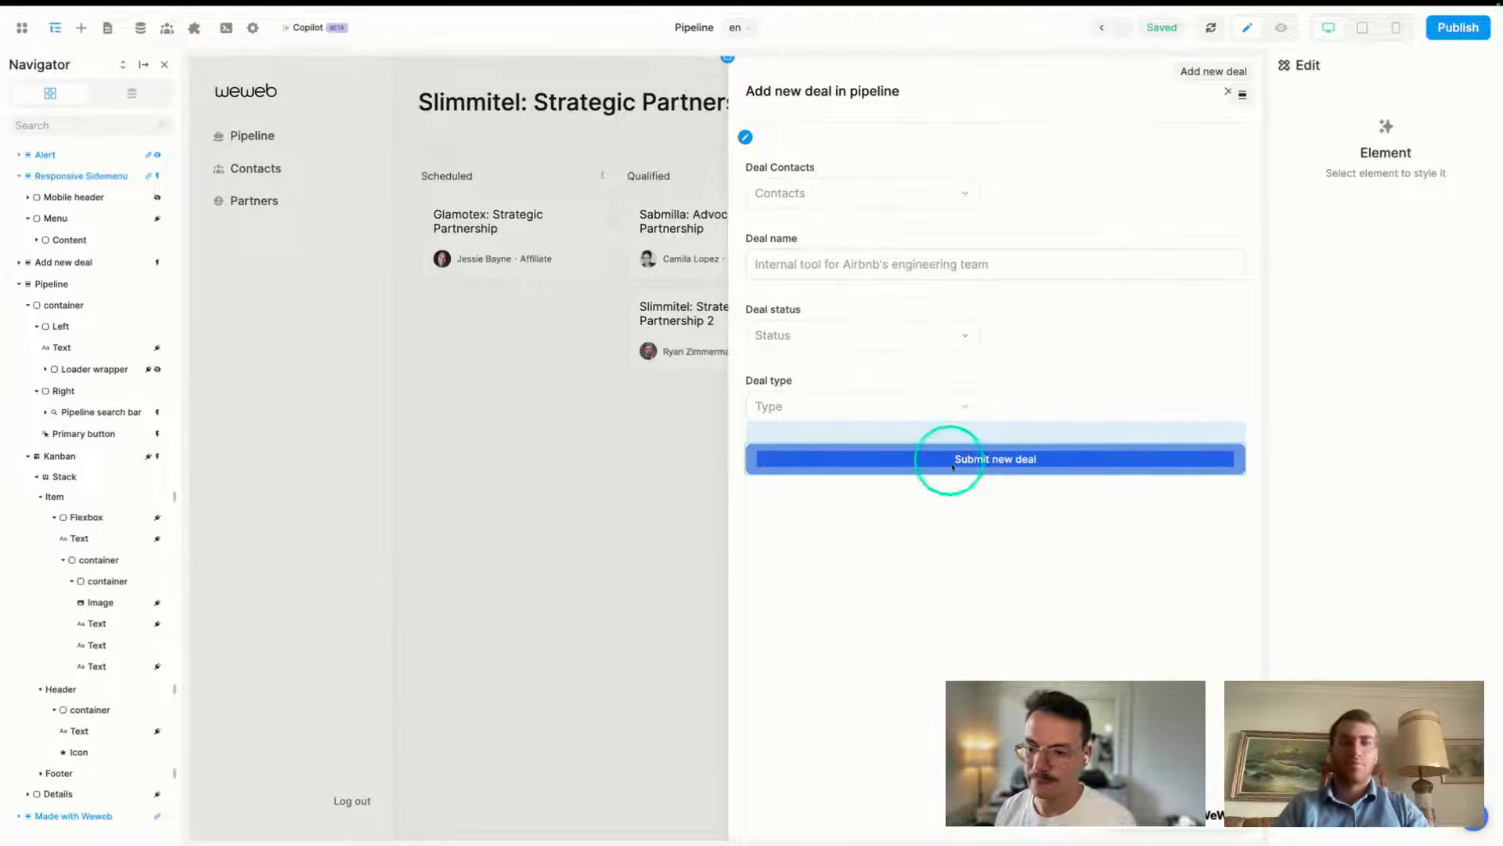
click(988, 453)
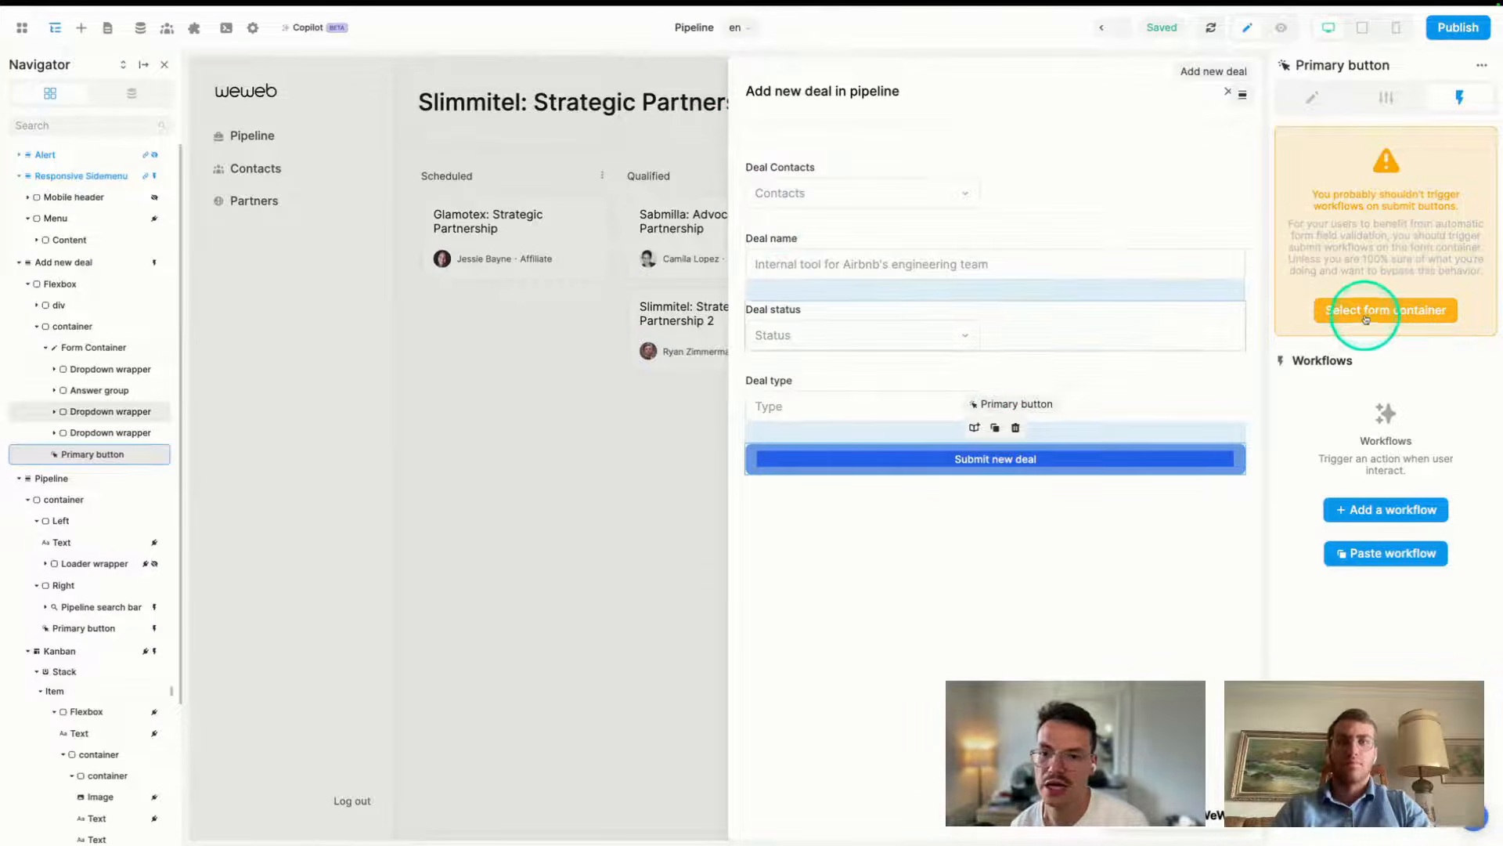
click(738, 142)
click(1385, 294)
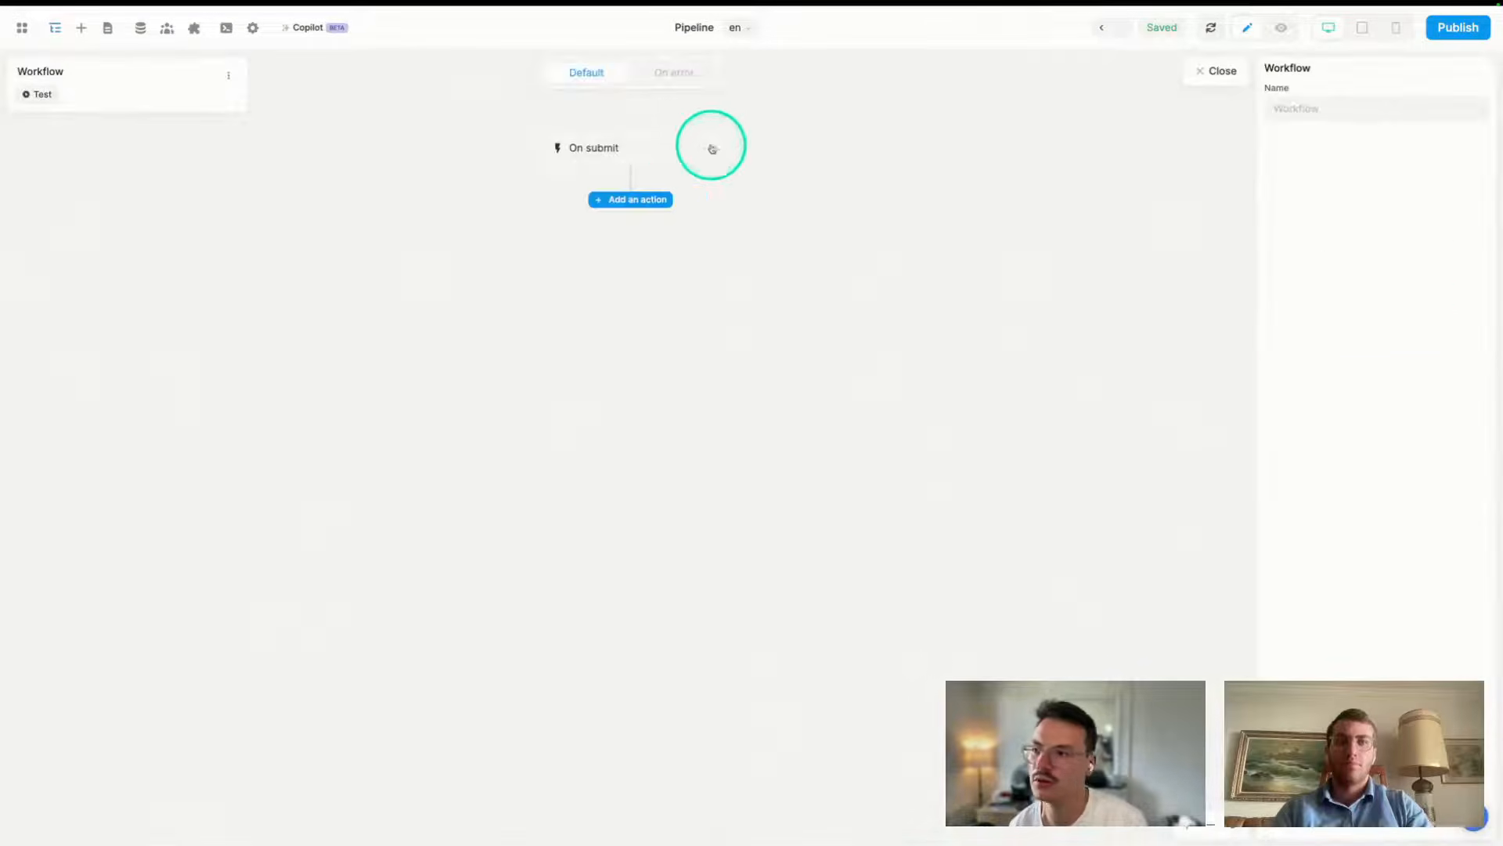
- Add a SmartSuite action to the On submit workflow using the Partner CRM / Pipeline table
click(629, 188)
click(645, 689)
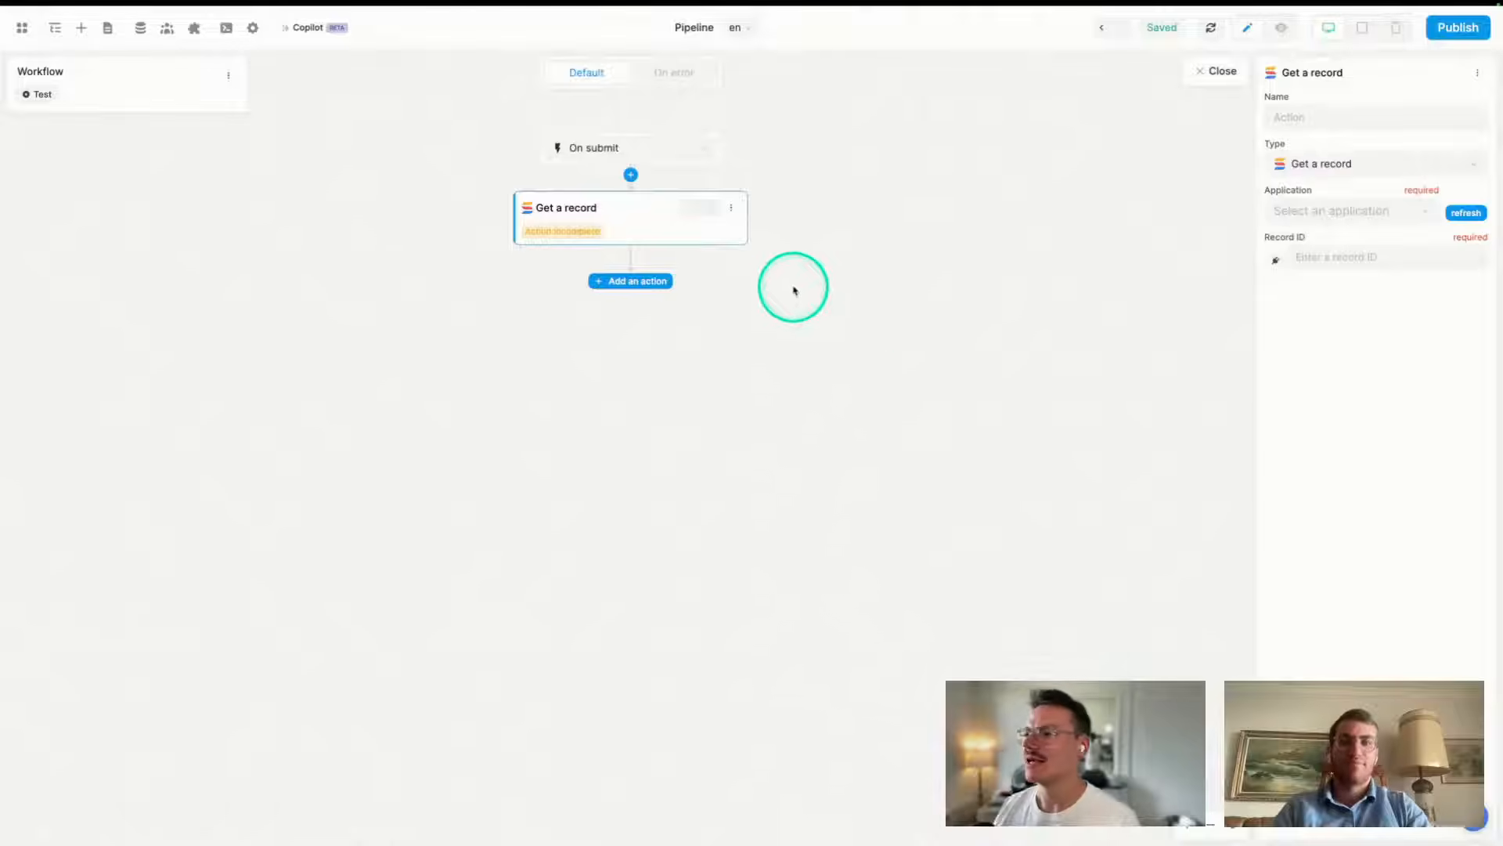
click(1316, 210)
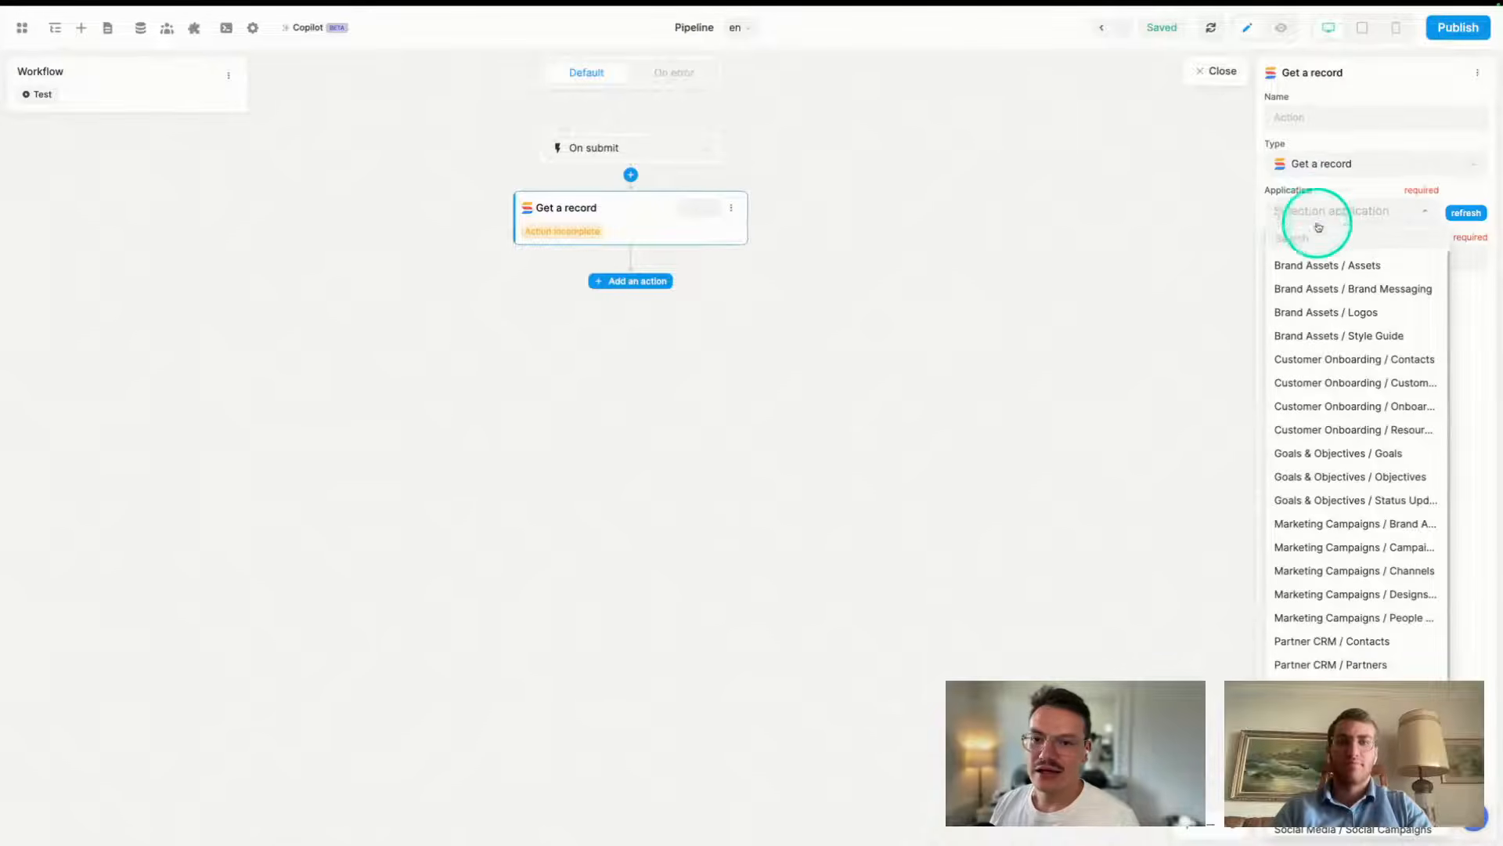
text(crm)
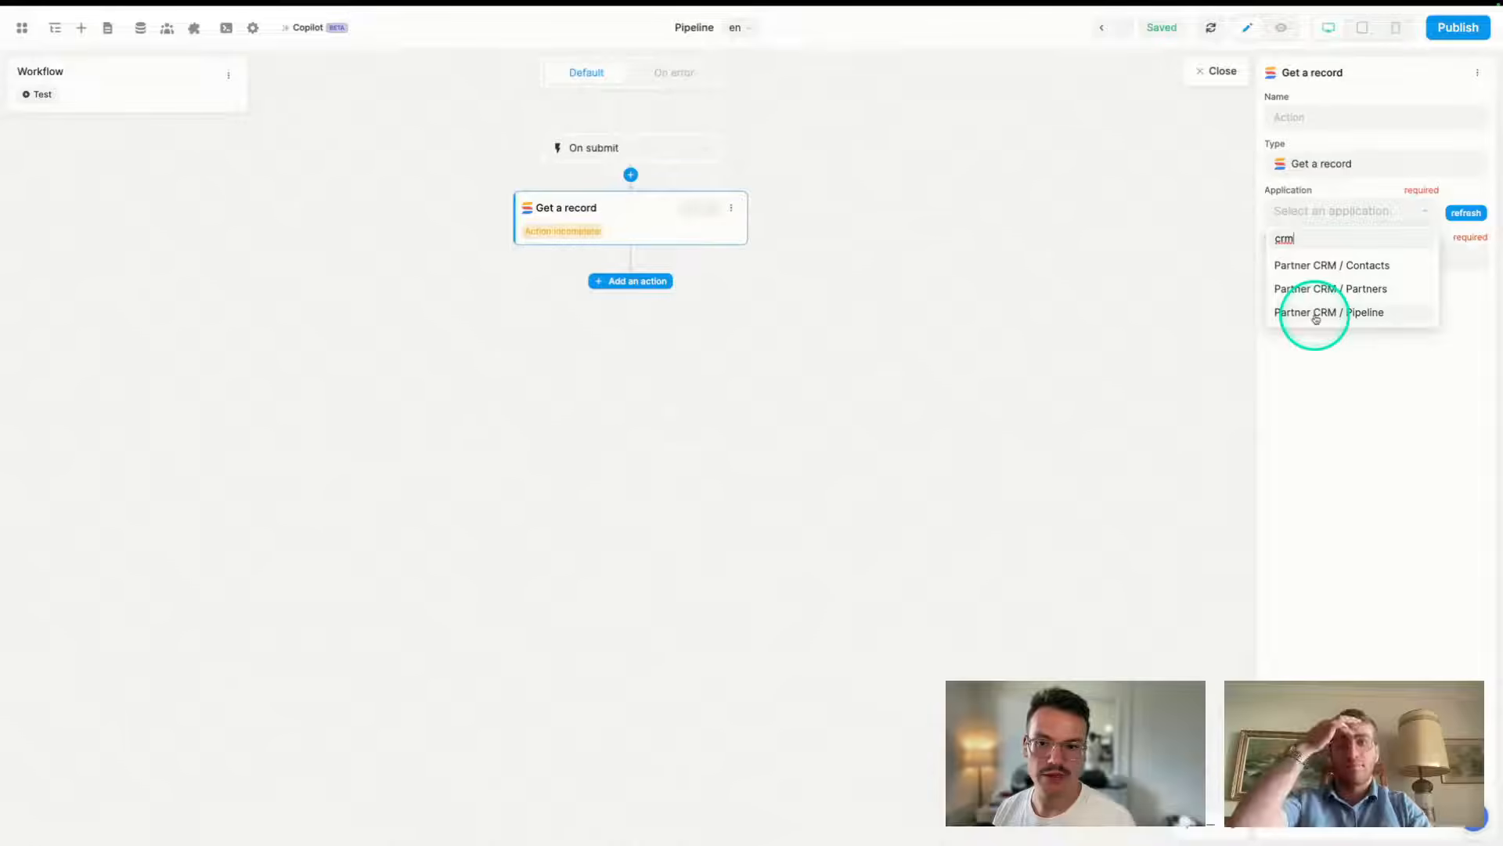
click(1340, 314)
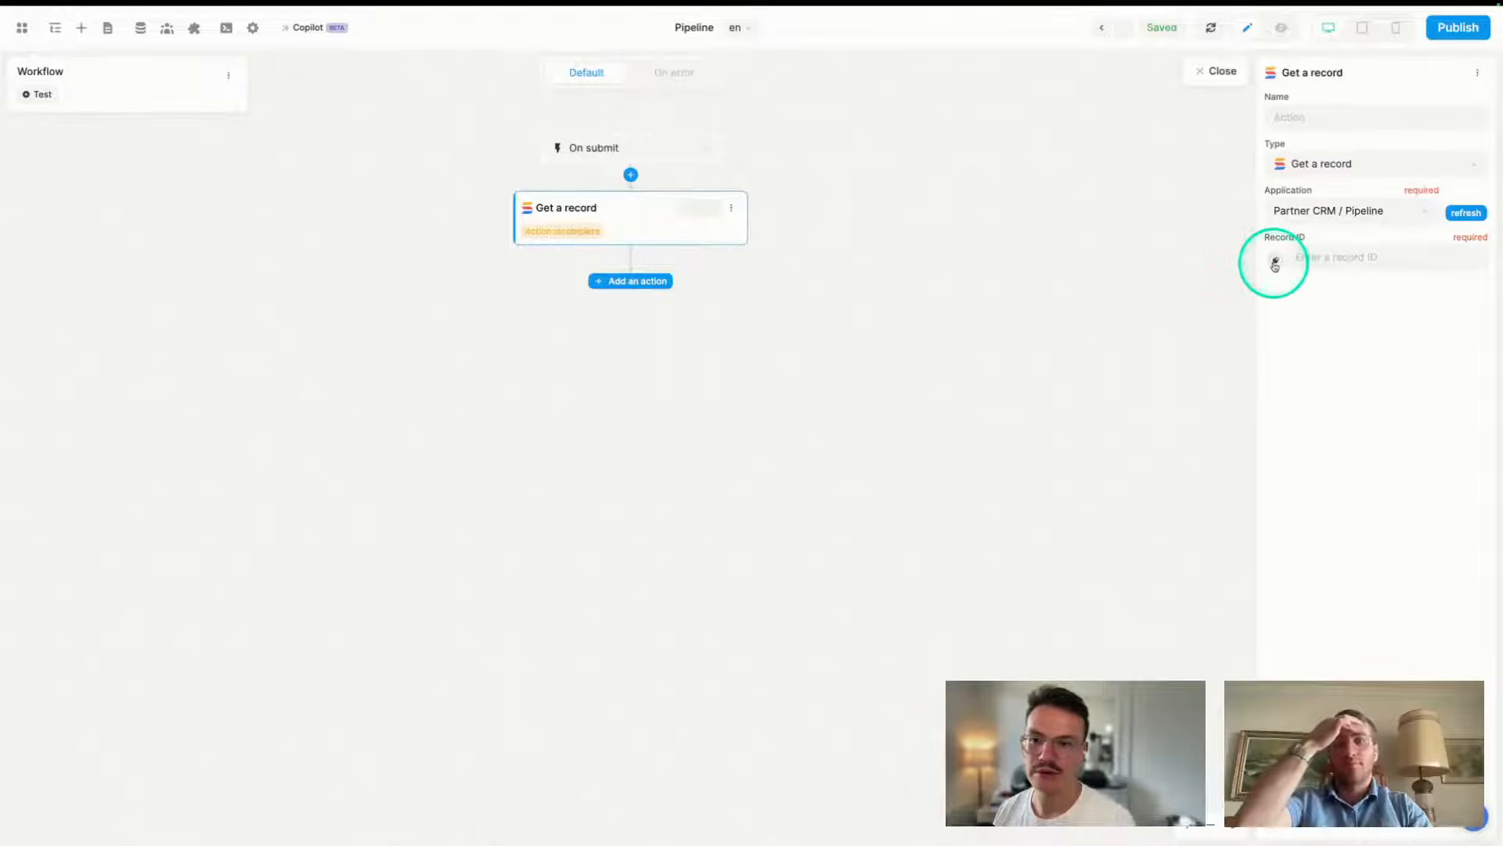
- Change the action type to Create a record on Partner CRM / Pipeline
click(1344, 168)
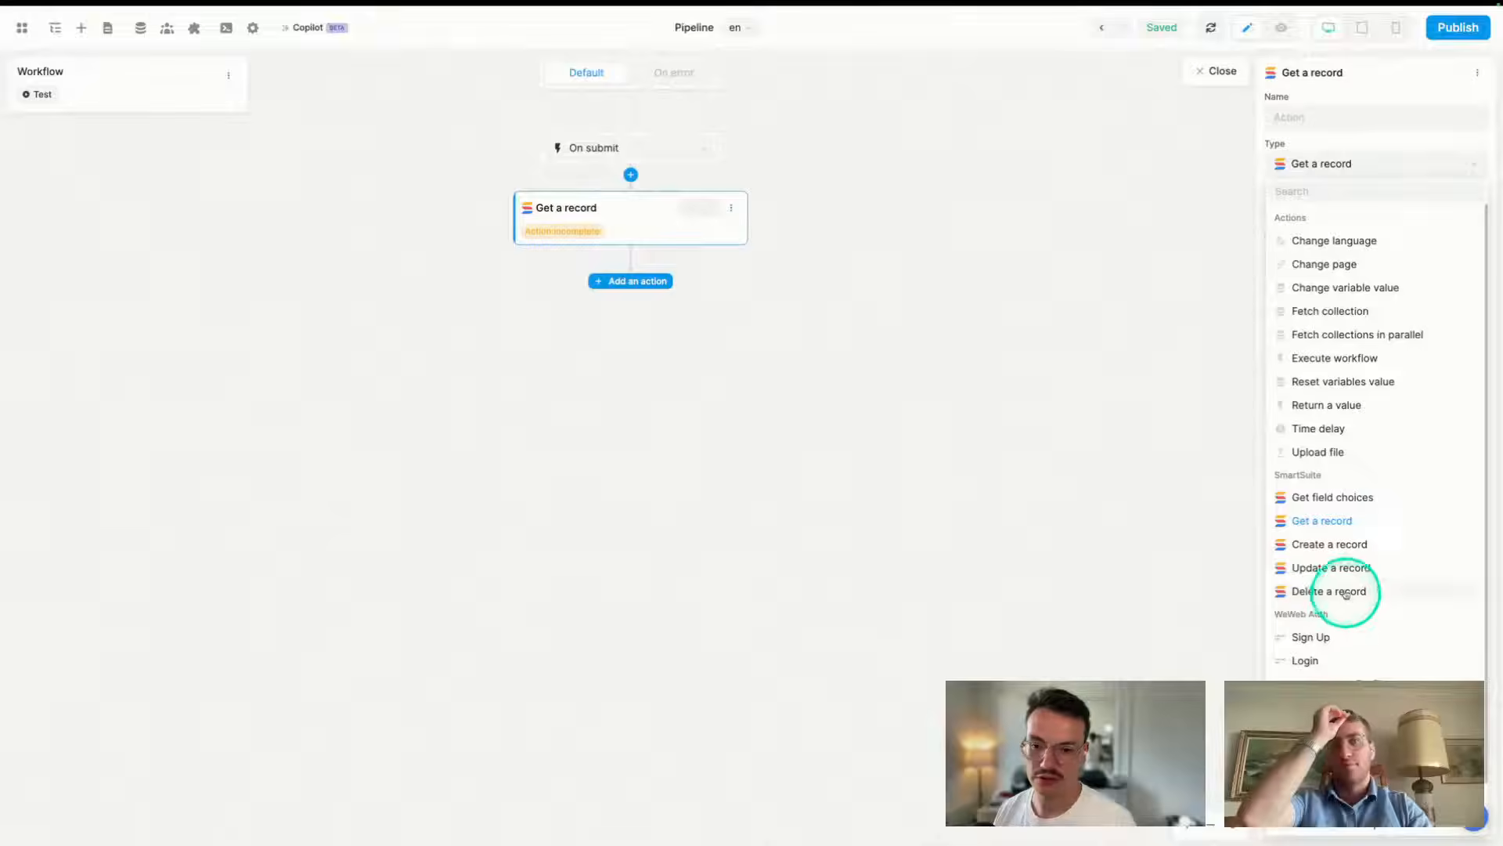
click(1325, 545)
click(1325, 213)
text(crm)
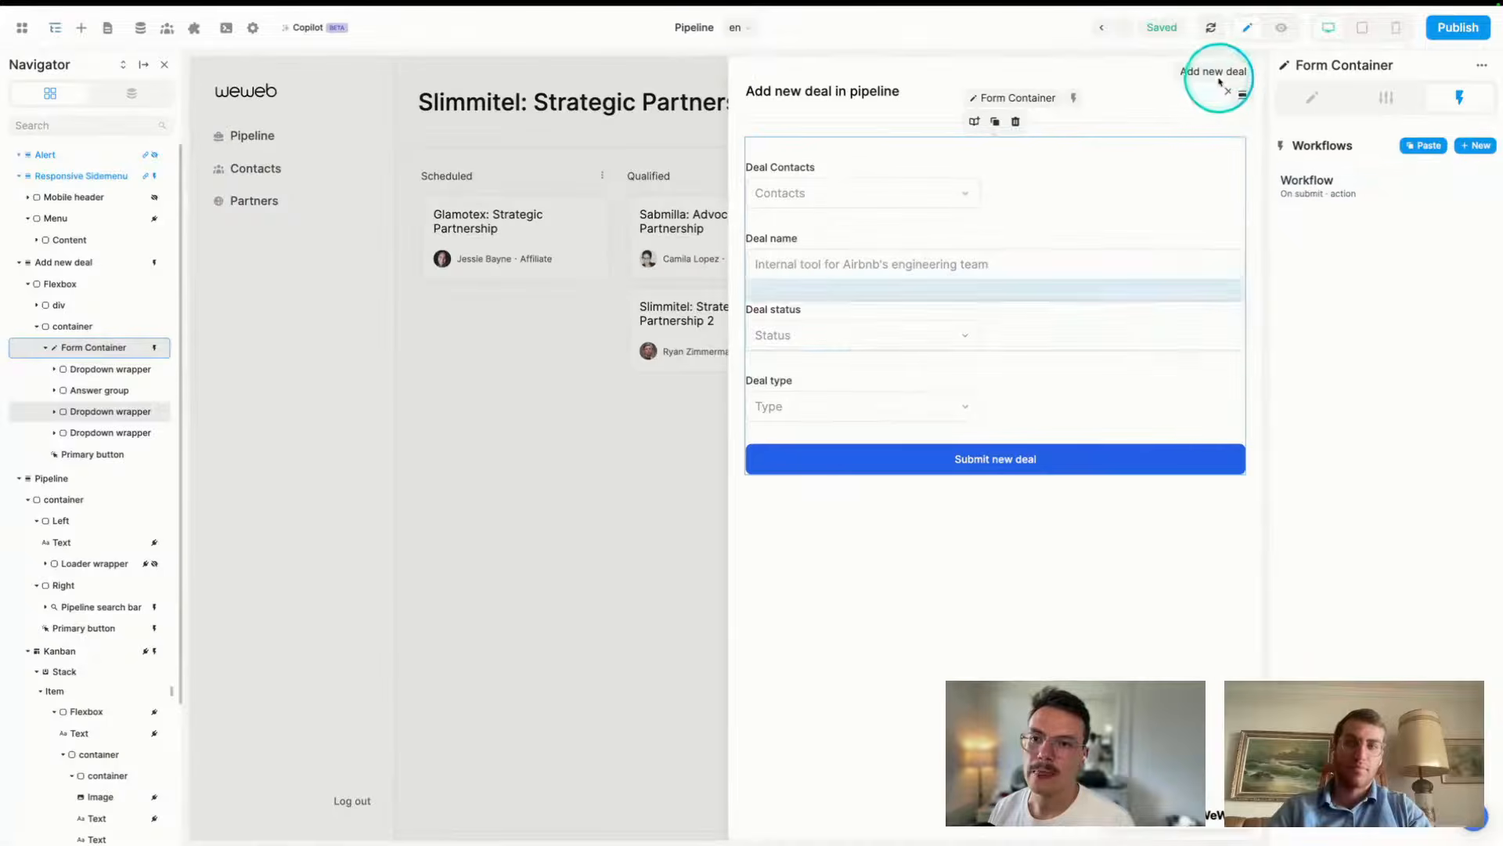
click(1231, 87)
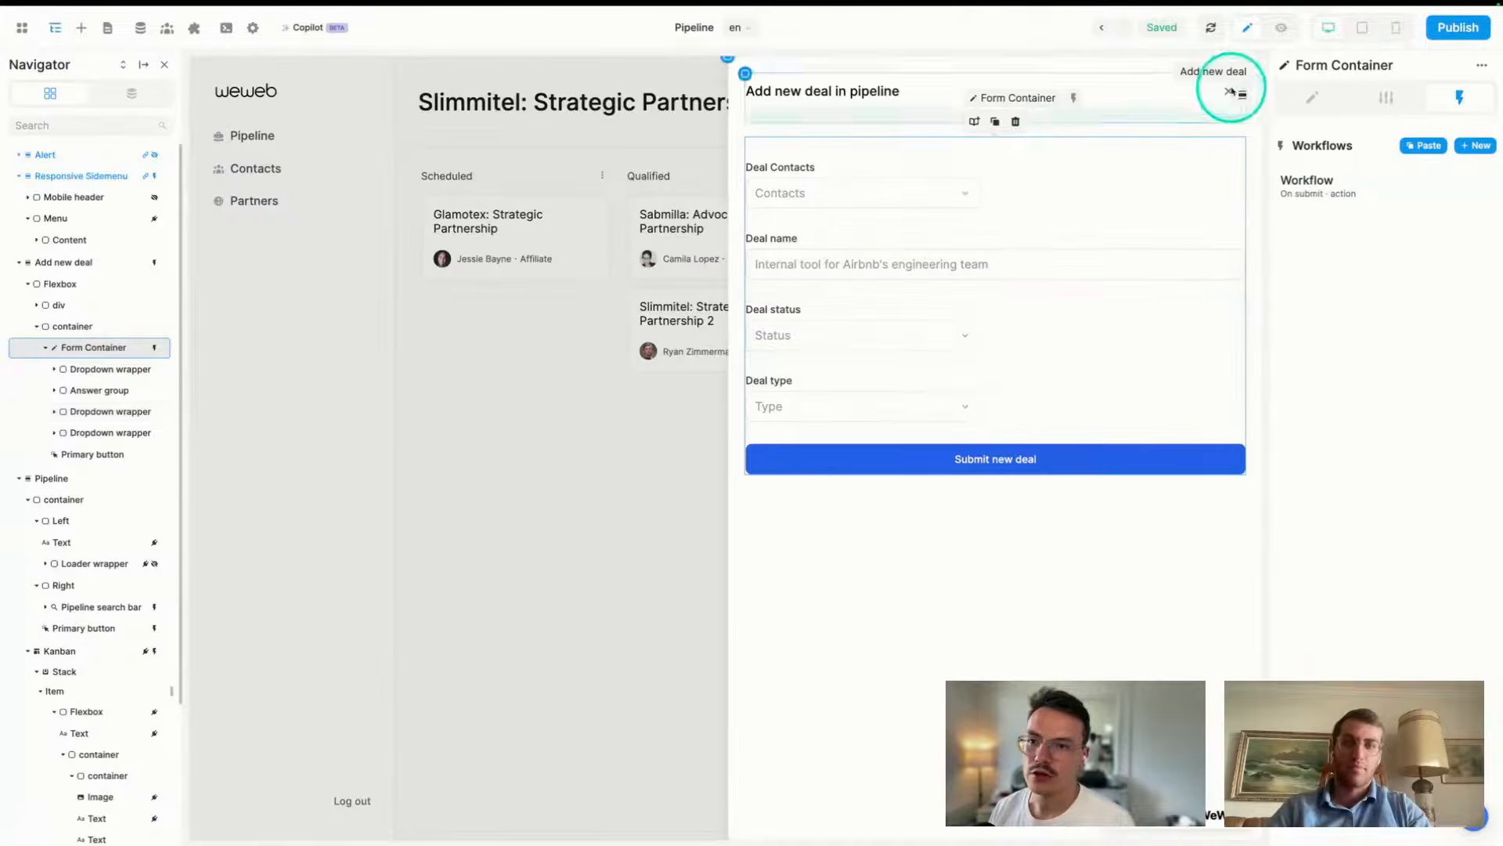
- In preview, enter one contact, deal name Airbnb CRM, status Qualified and type Marketing, then reselect Submit
click(1281, 28)
click(1067, 205)
click(1063, 275)
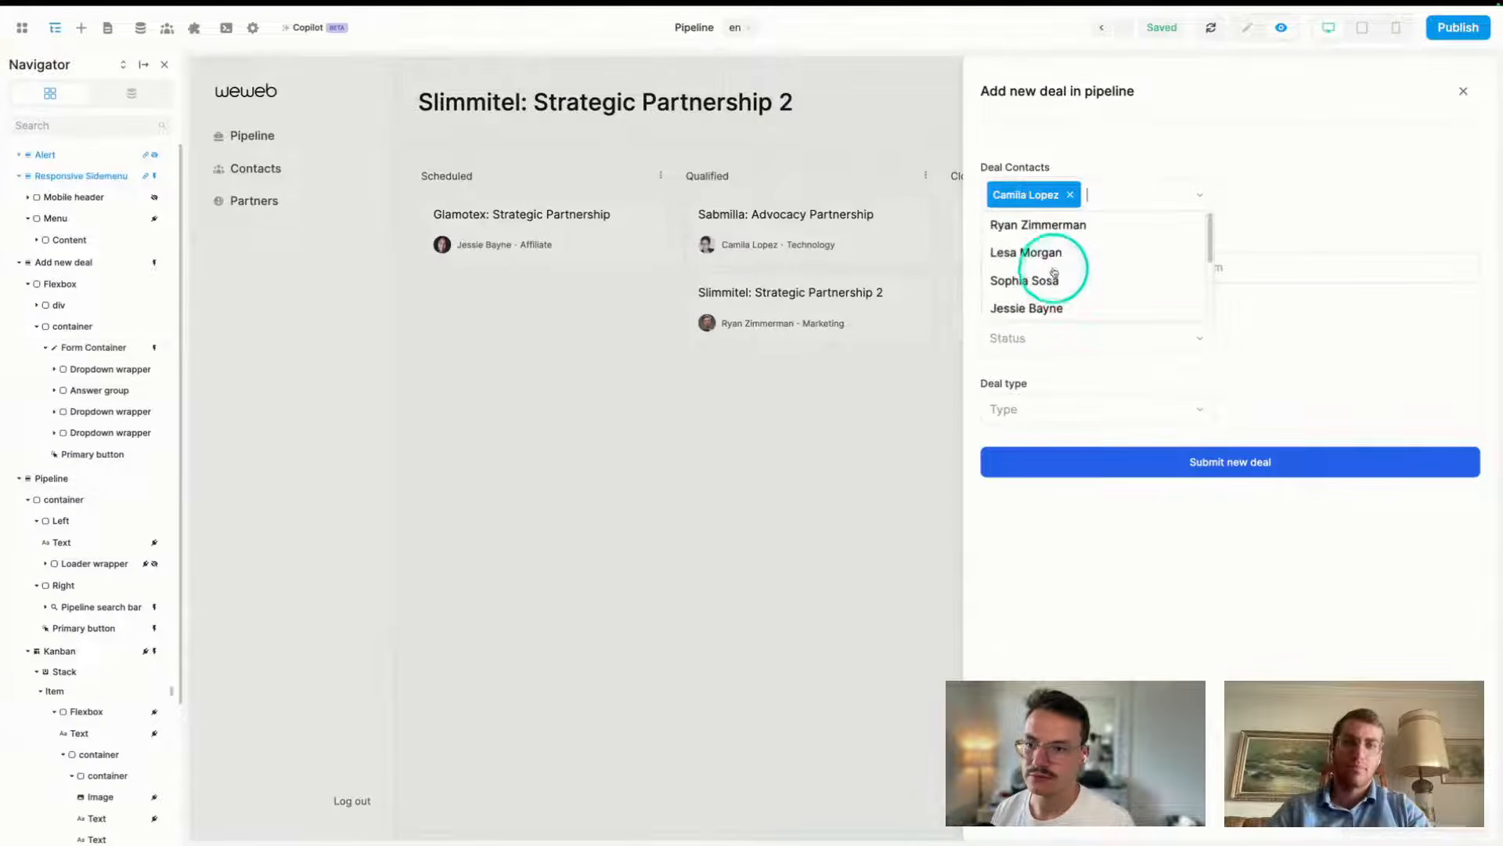
click(1332, 195)
click(1091, 273)
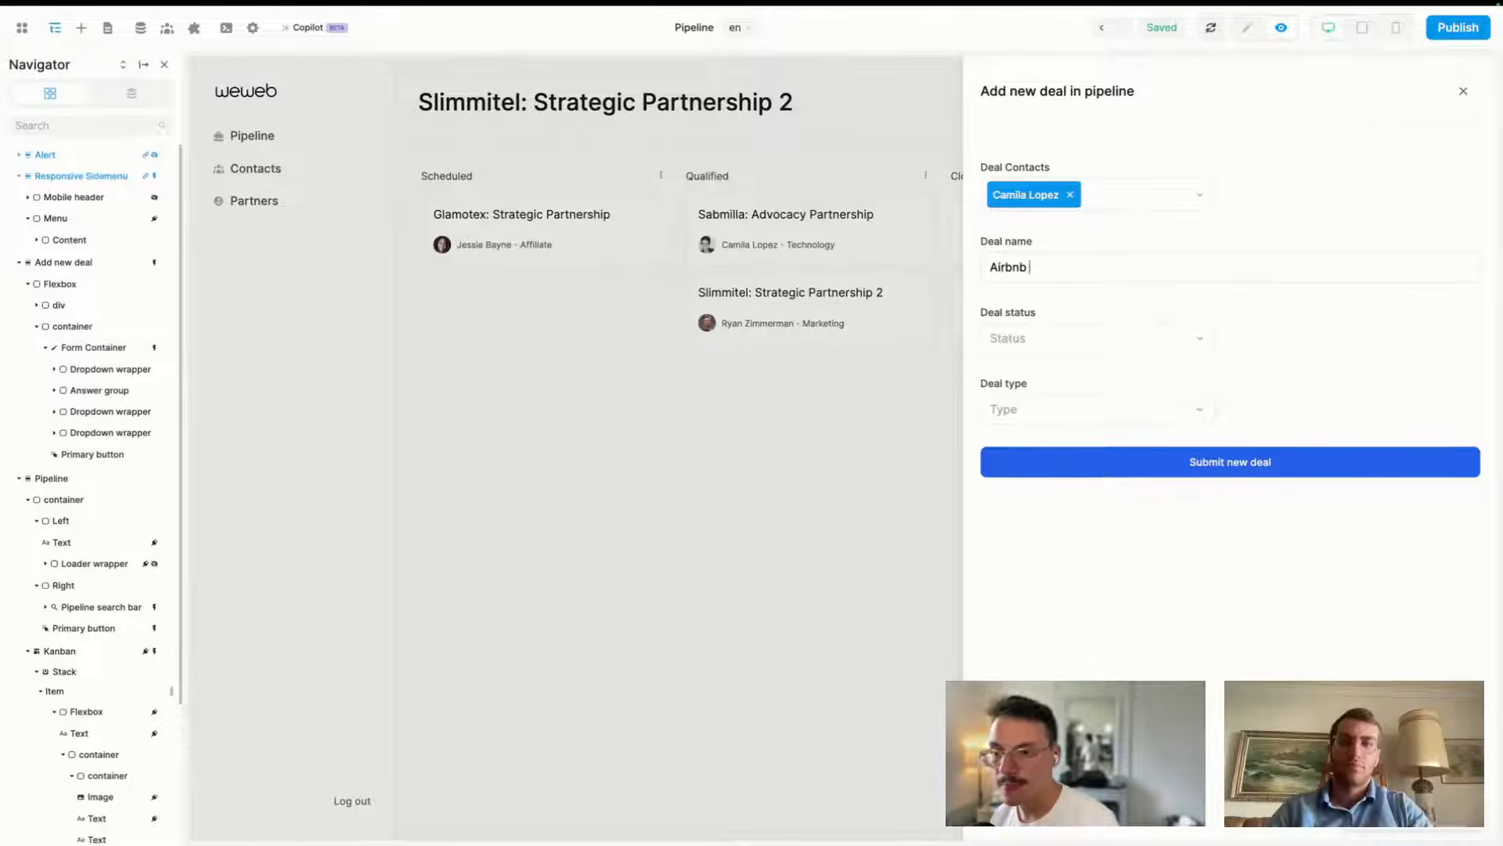
click(1054, 342)
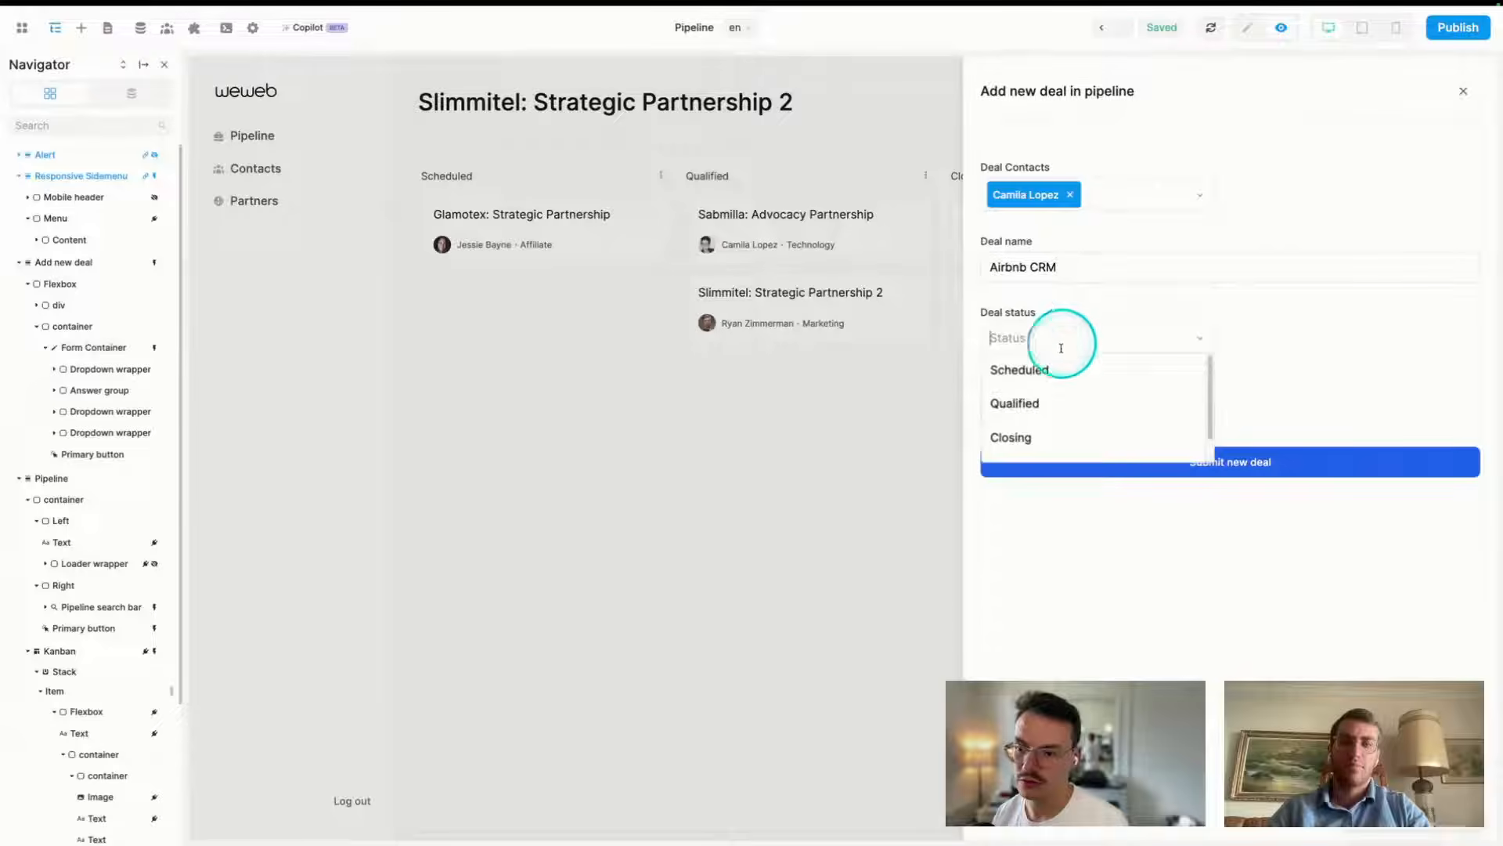
click(1059, 404)
click(1068, 412)
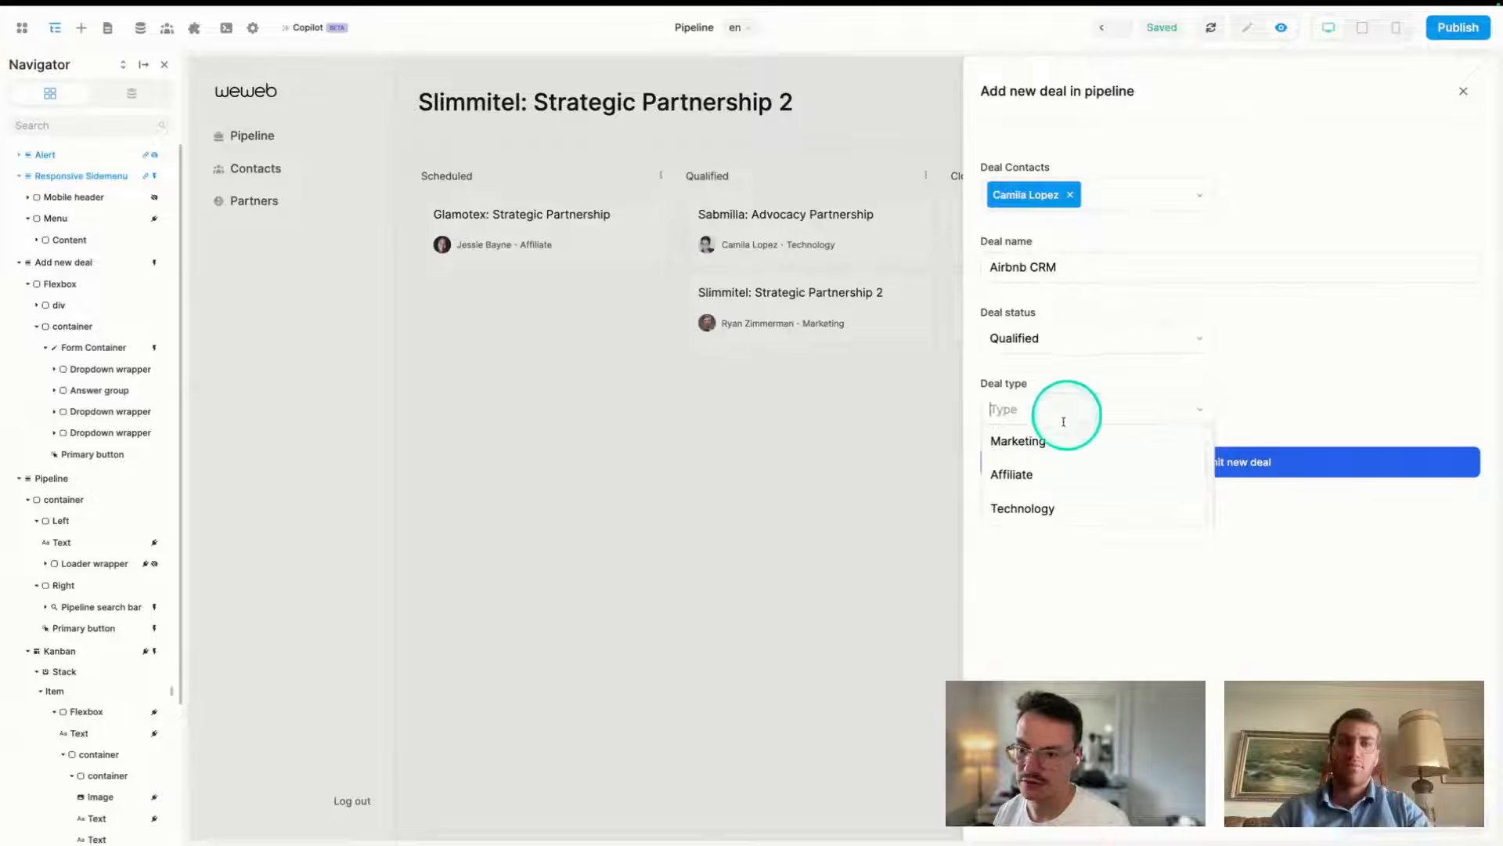
click(1018, 440)
click(1243, 31)
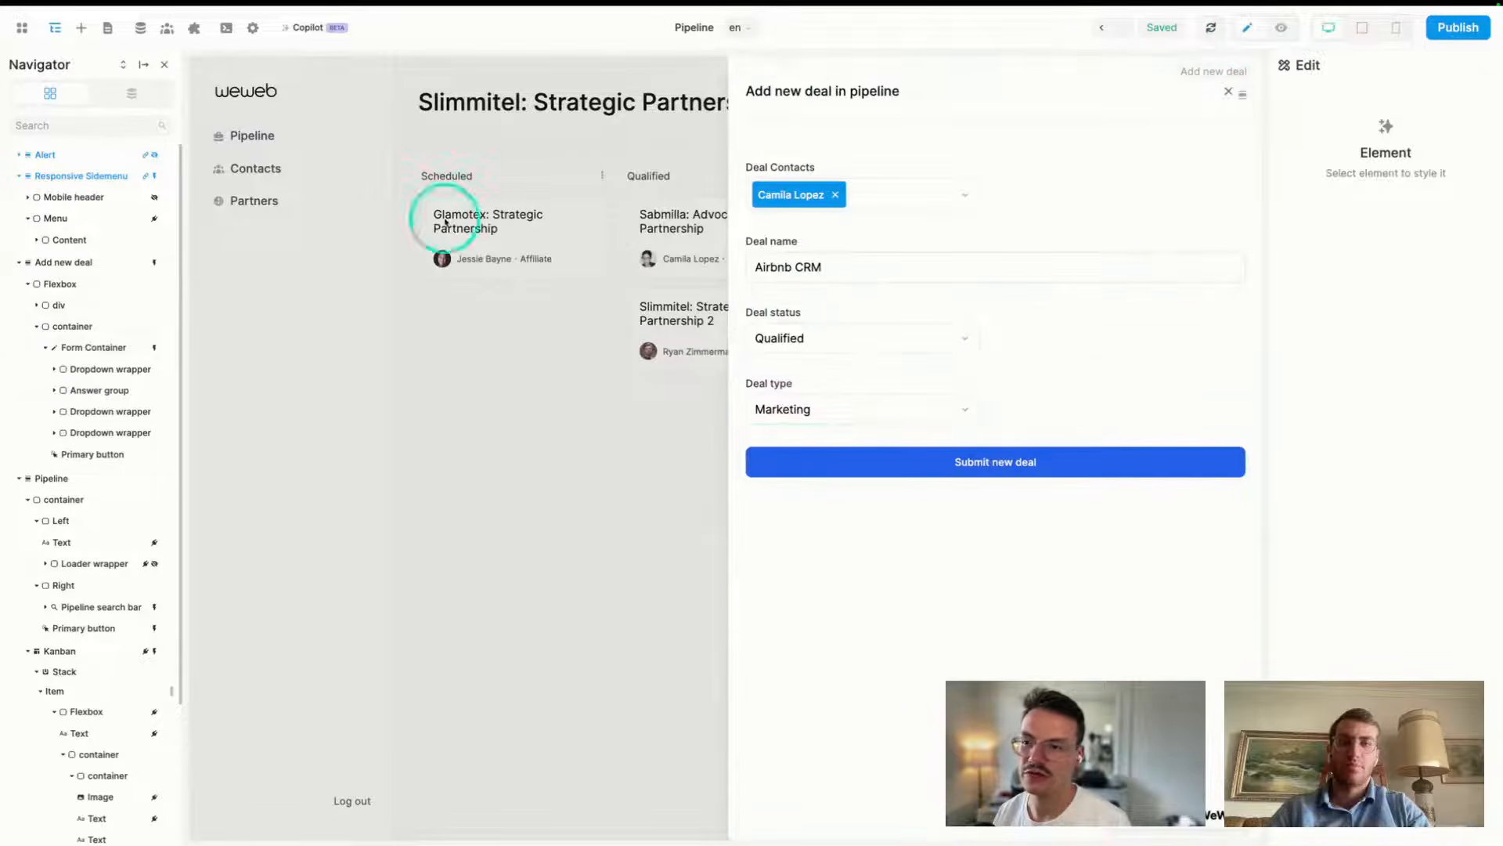
click(982, 467)
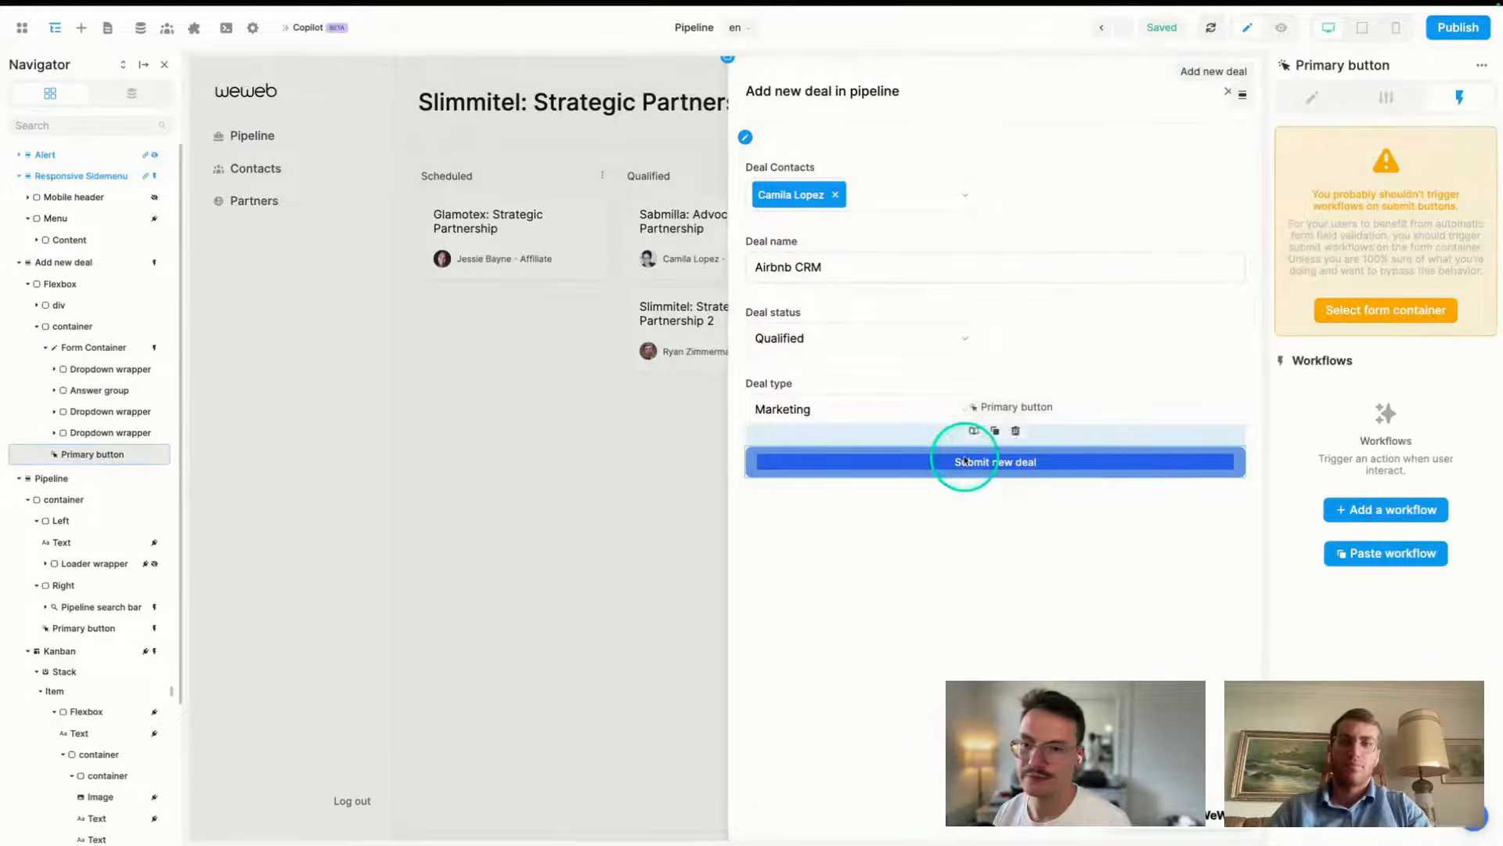
- Bind the Create a record Title to the form's 'Name input - value' variable
click(1376, 308)
click(1342, 191)
click(547, 233)
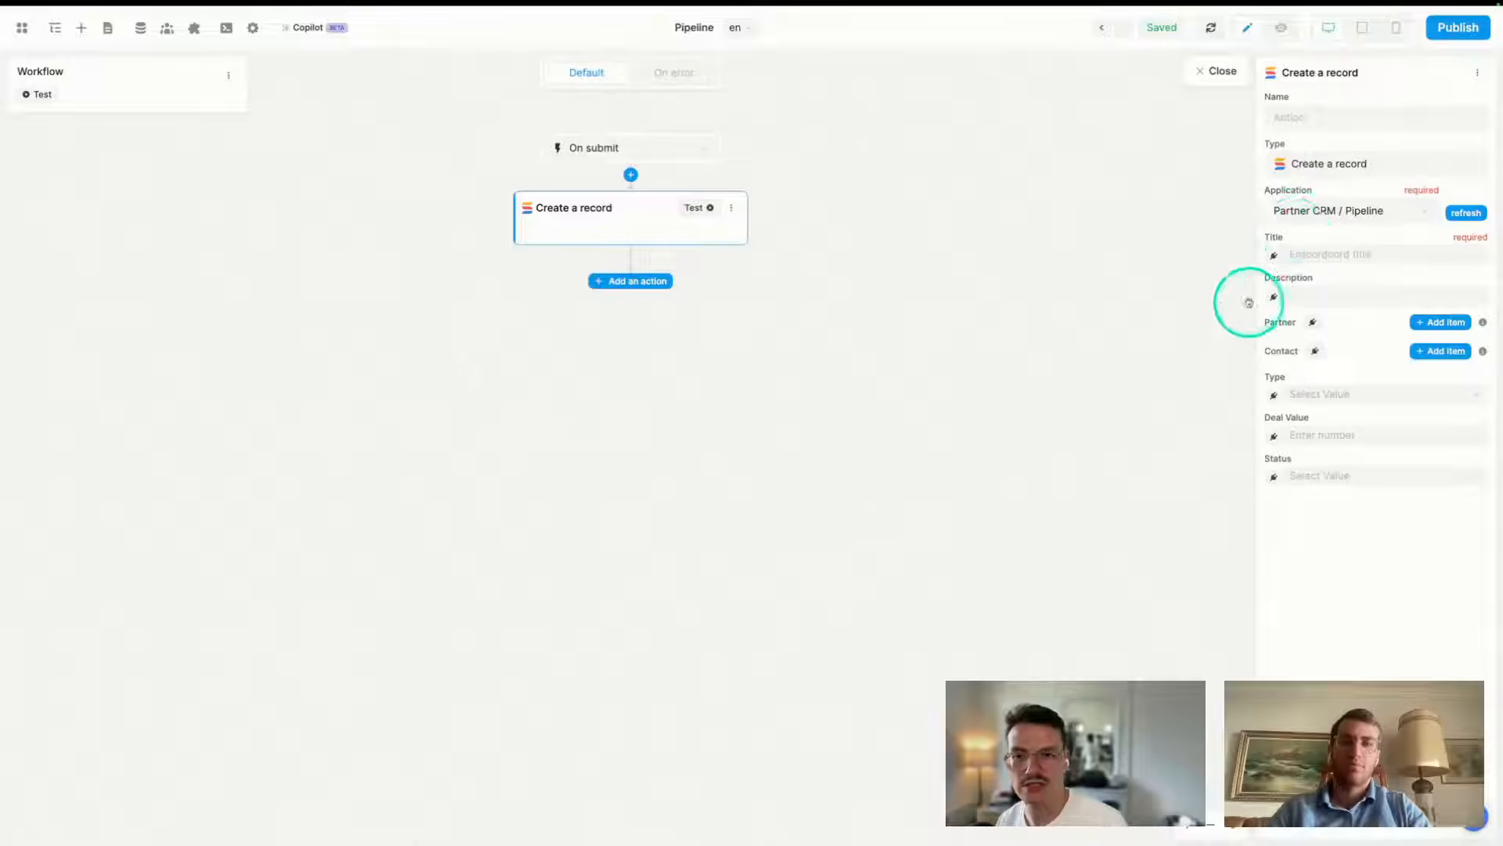
click(1274, 256)
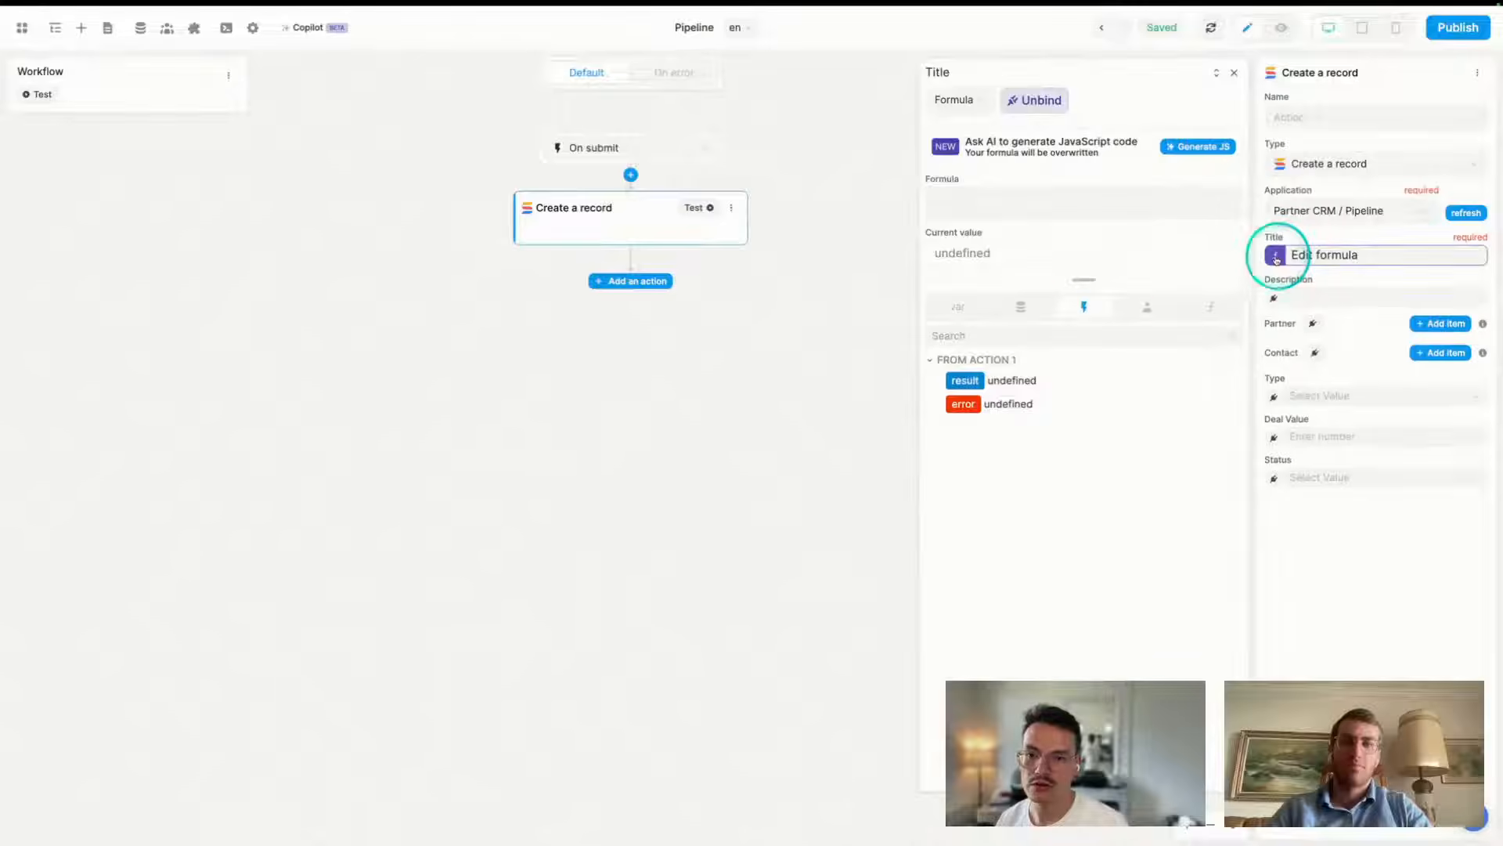
click(954, 309)
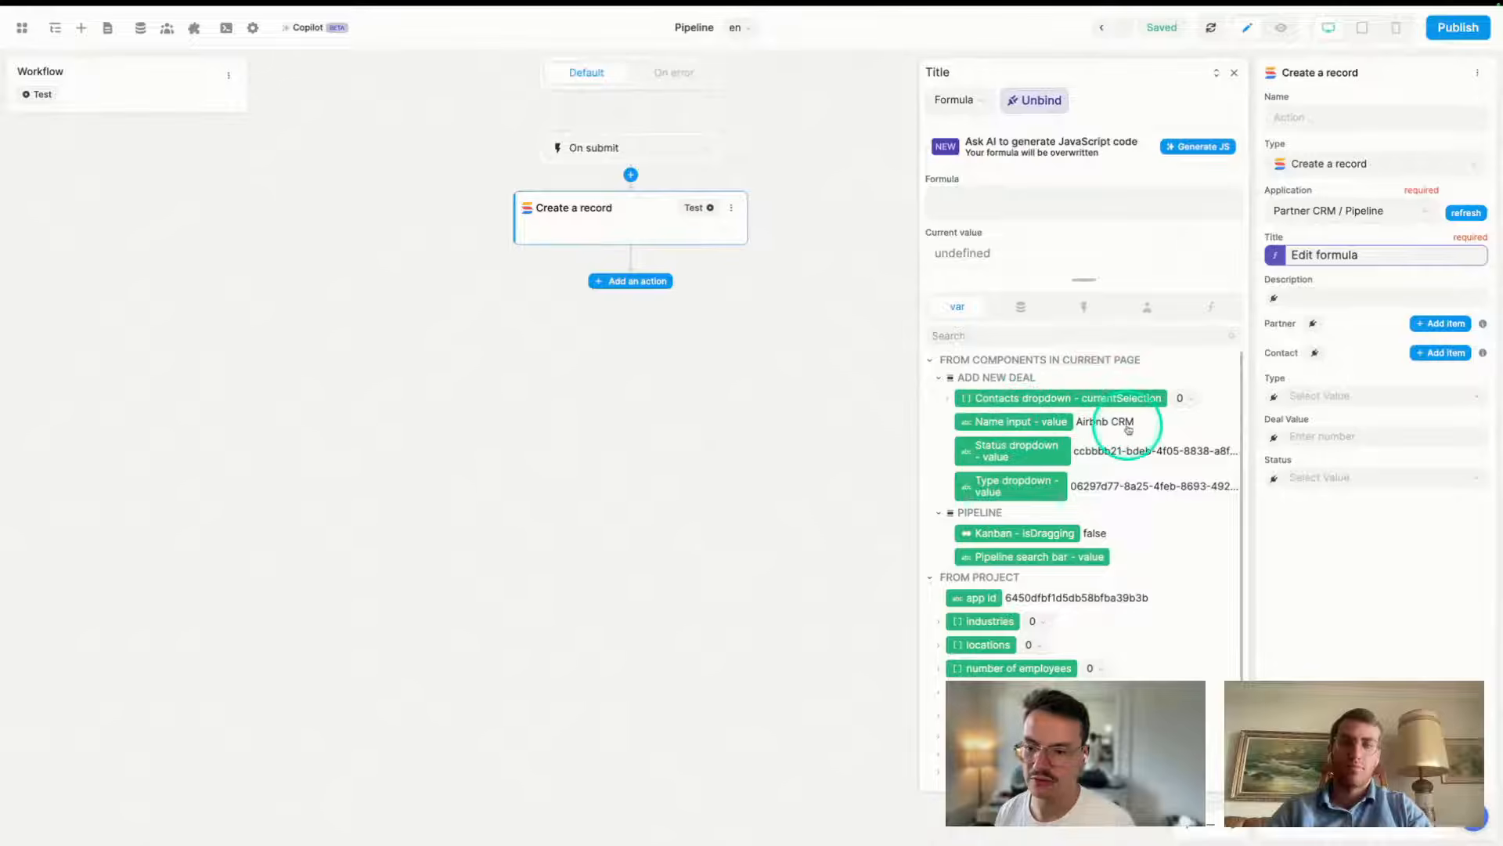
click(1007, 423)
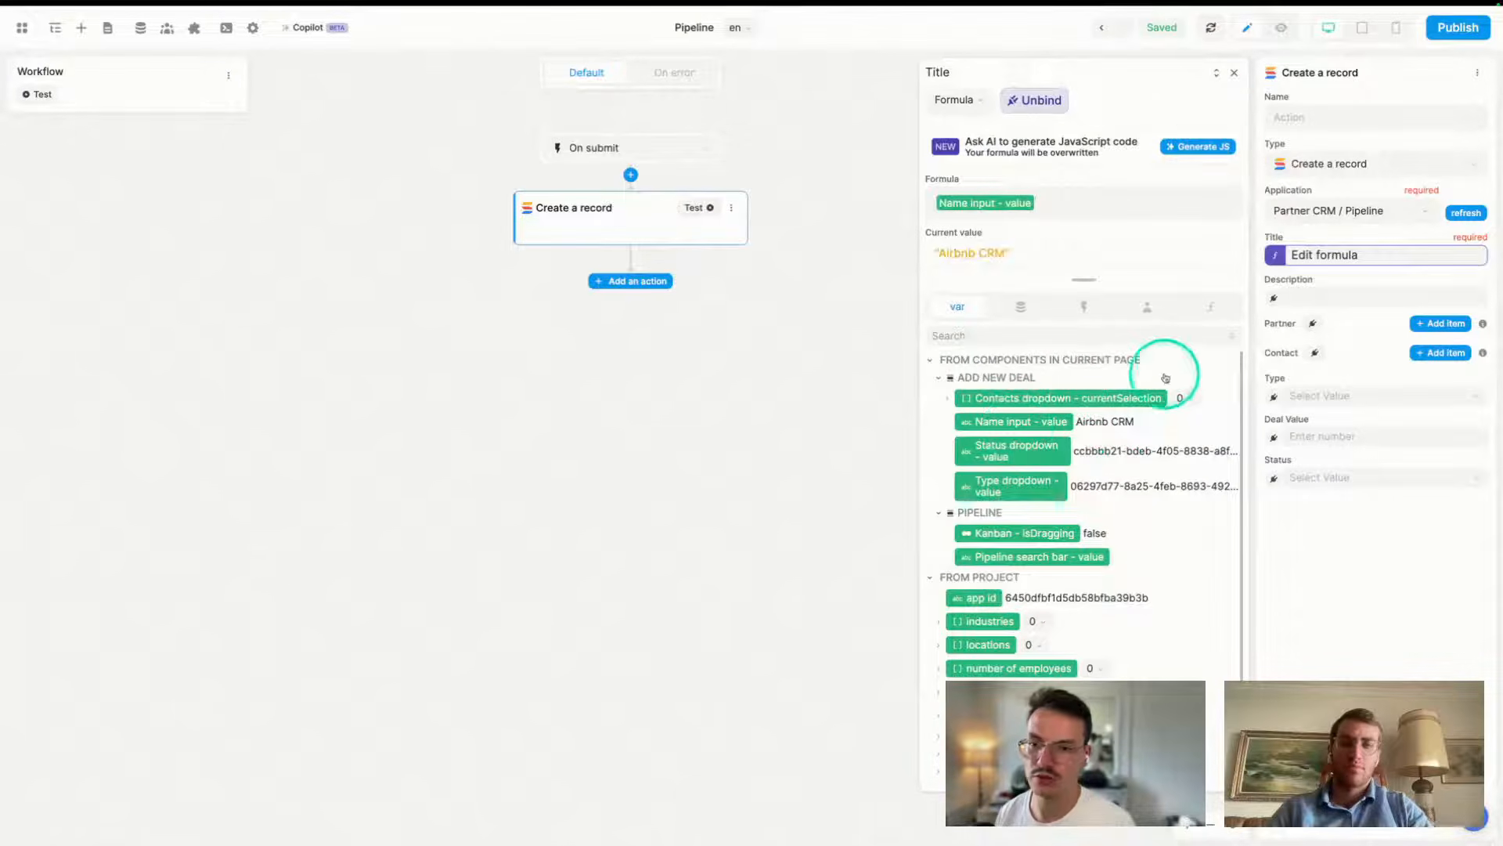
click(1236, 75)
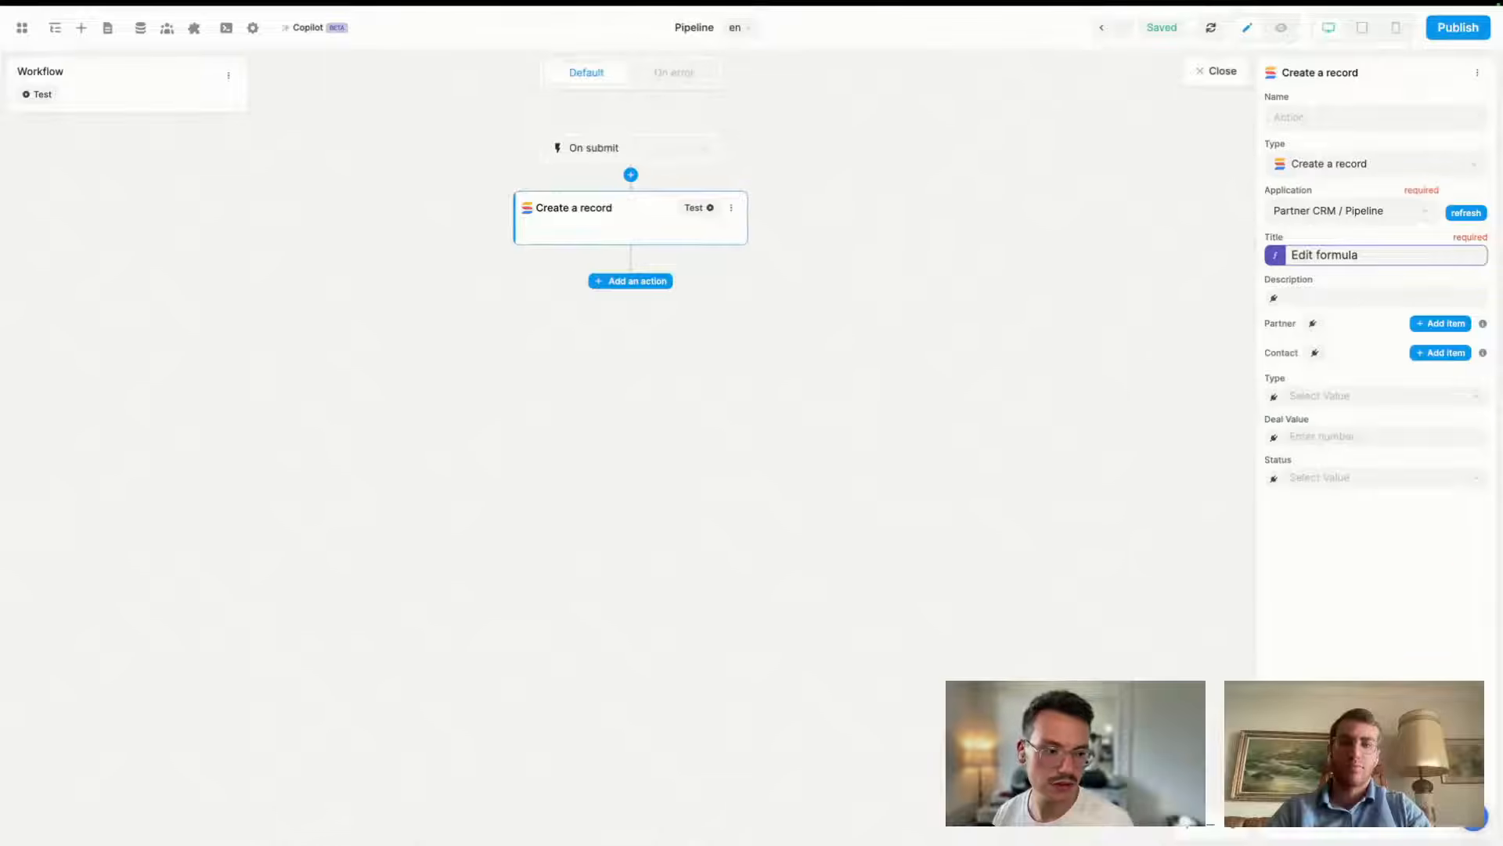
- Discard a test Partner list item, bind Partner to a formula inspecting the Contacts currentSelection, and exit
click(1432, 325)
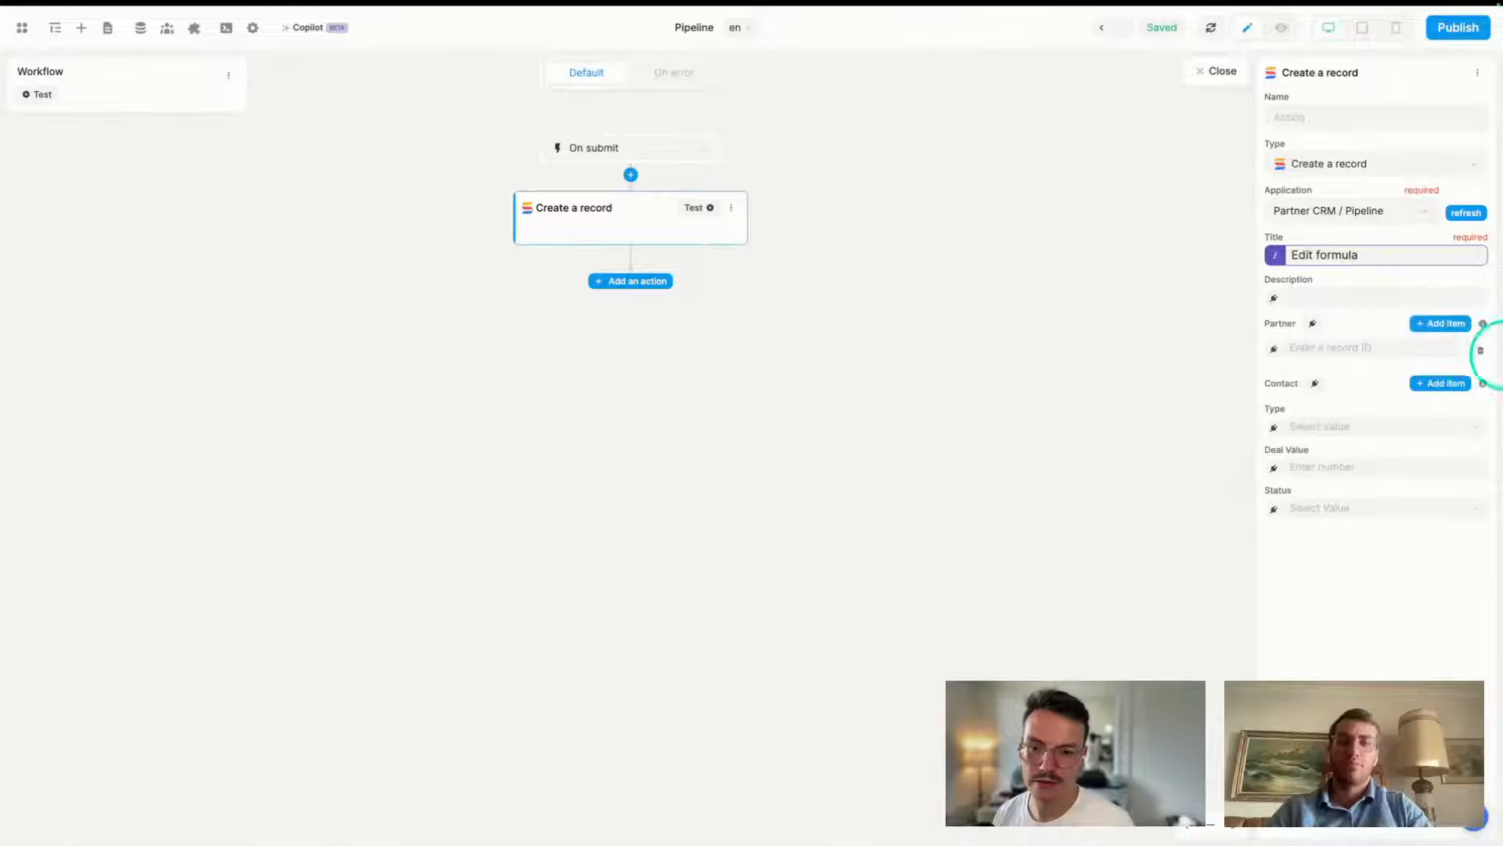
click(1480, 356)
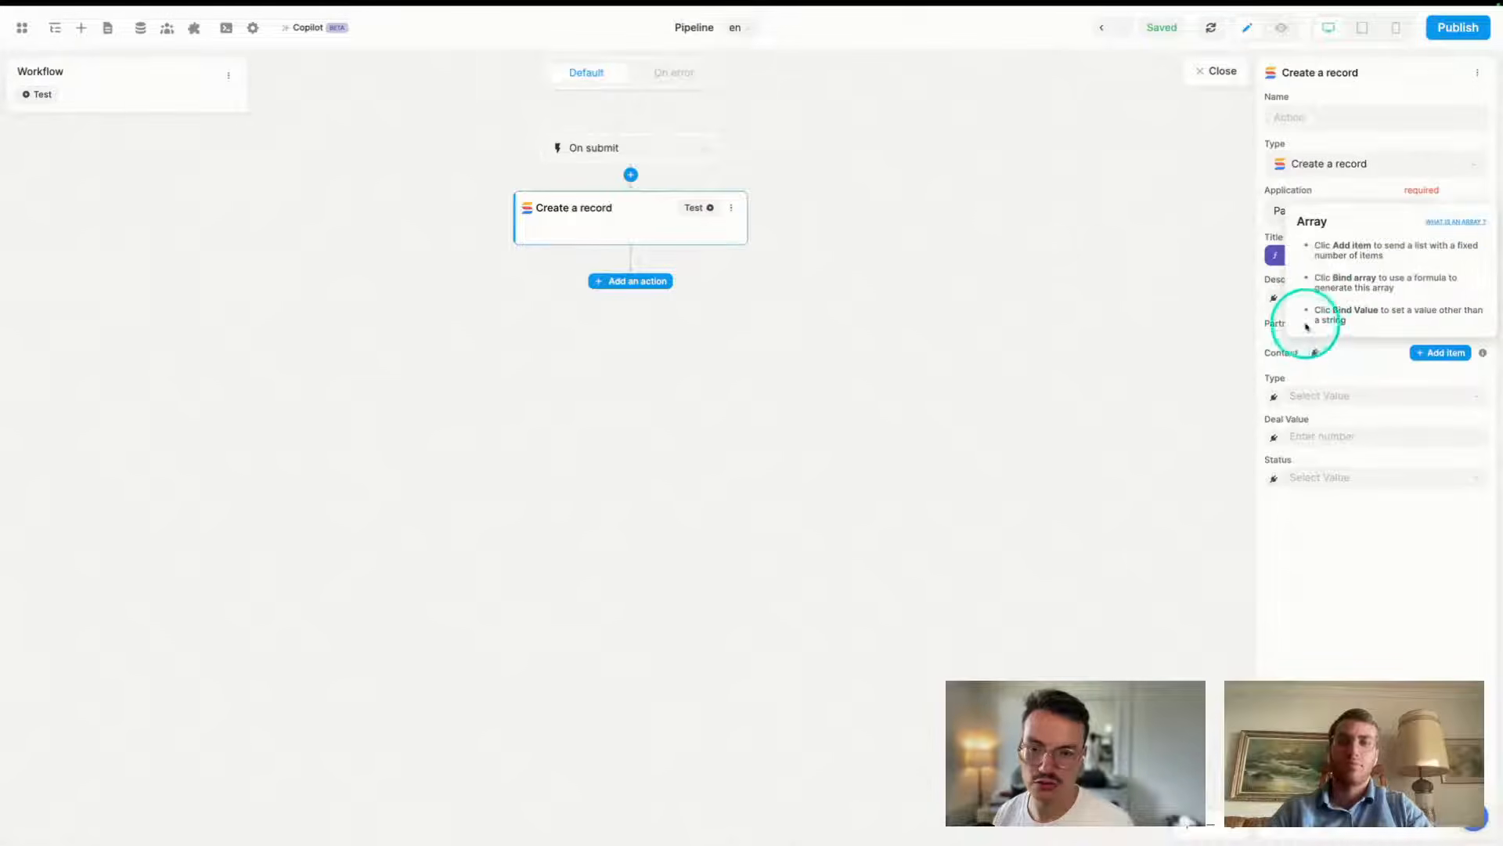
click(1310, 322)
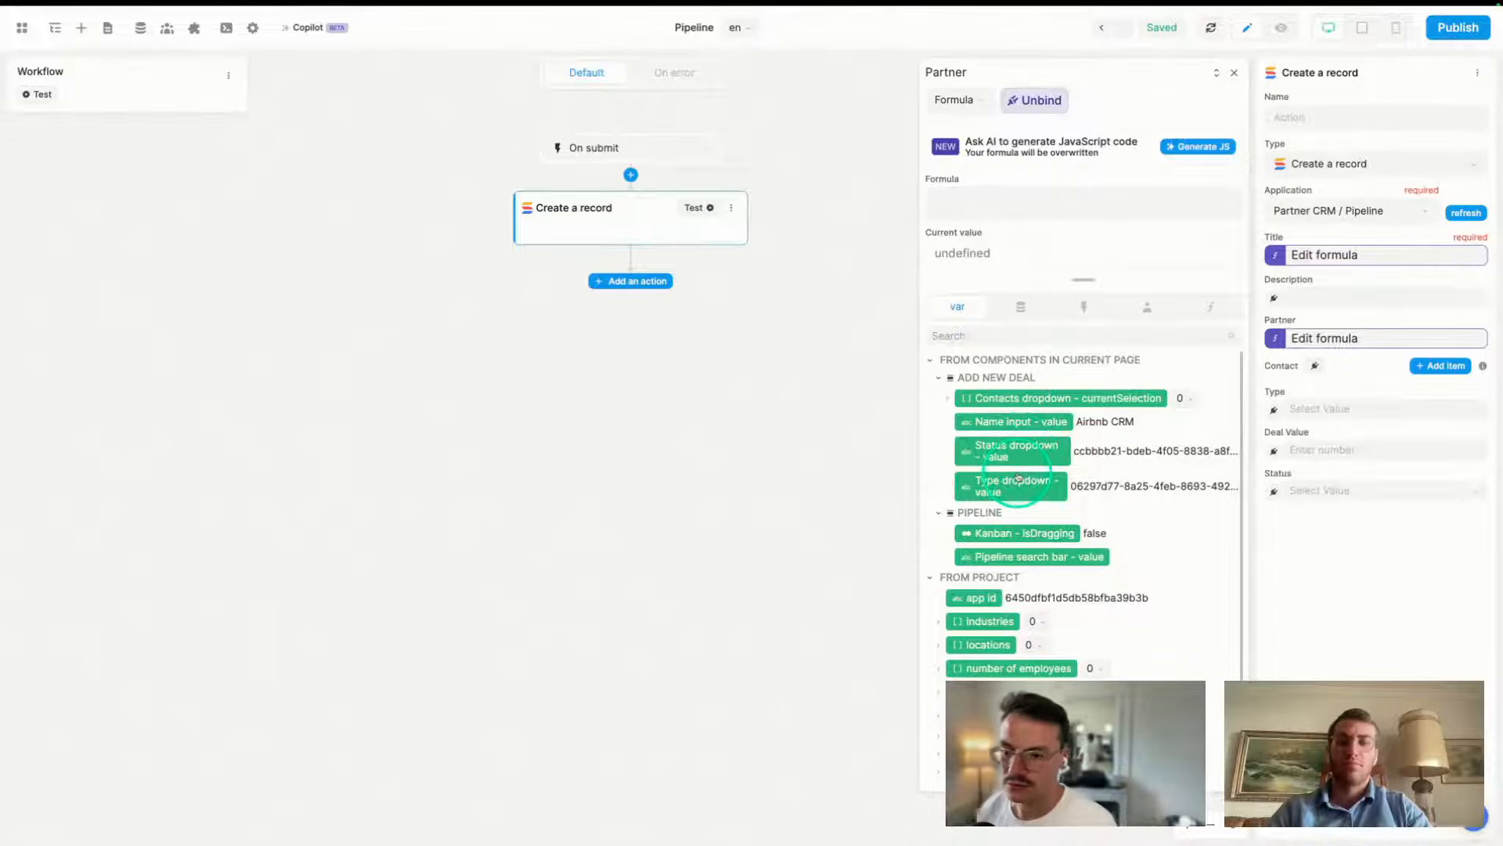
click(948, 400)
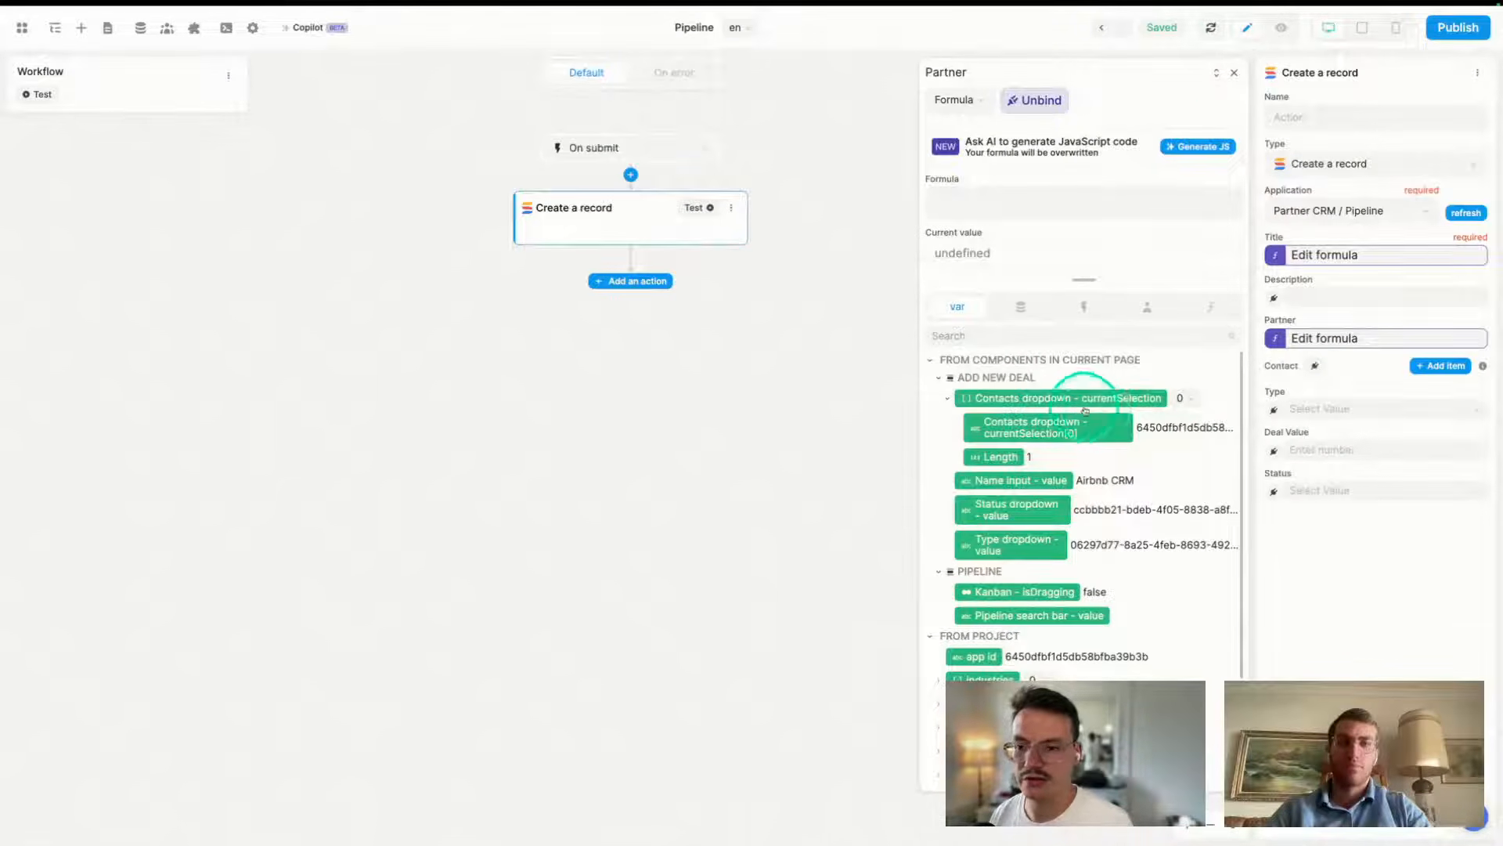
click(1234, 74)
click(1212, 76)
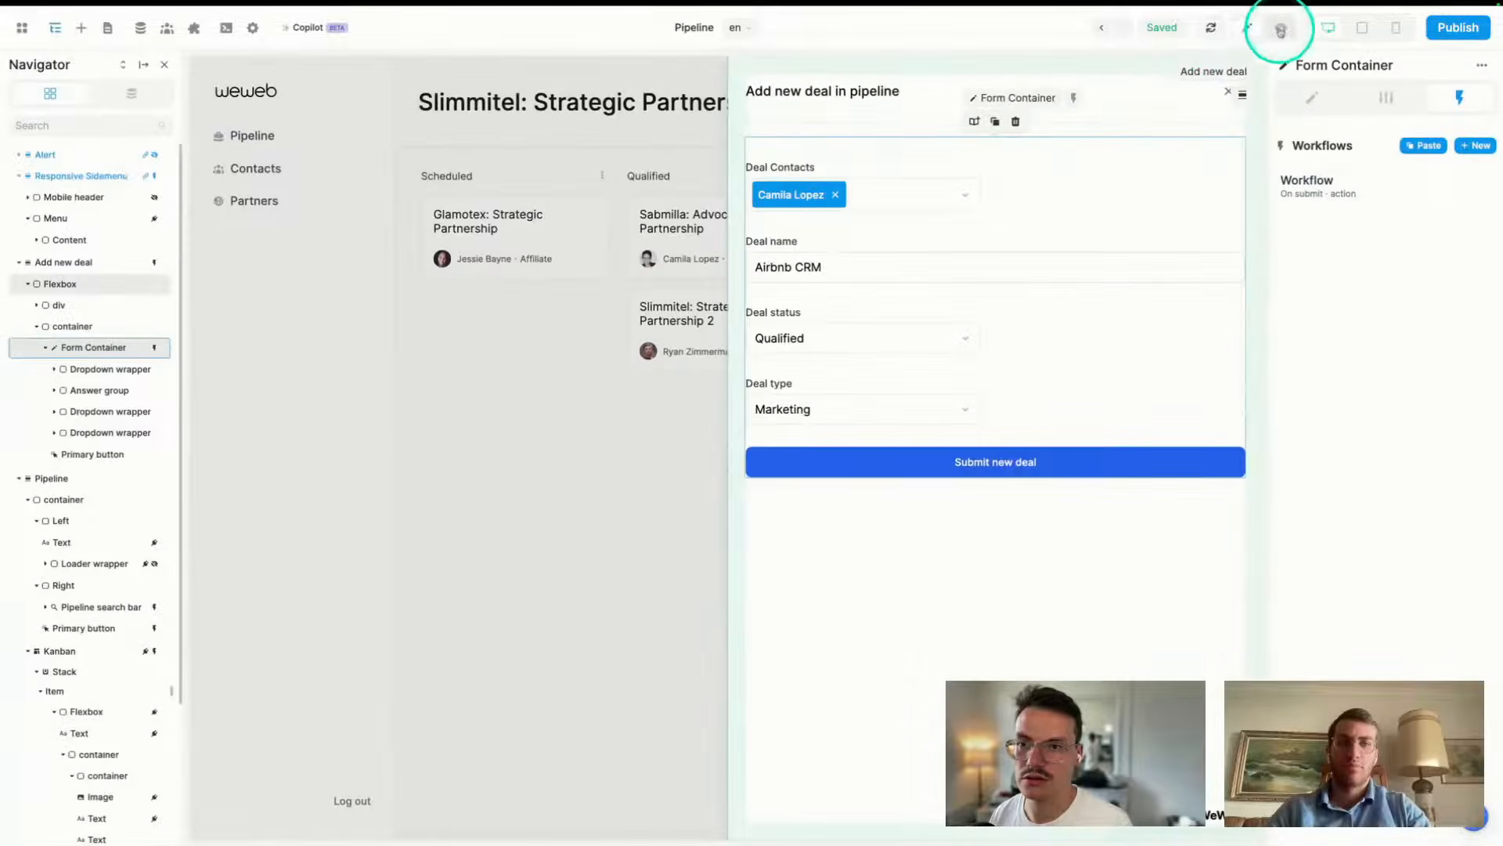
- Inspect the Contacts dropdown's Options formula, expanding item 0 to view the contact fields
click(913, 191)
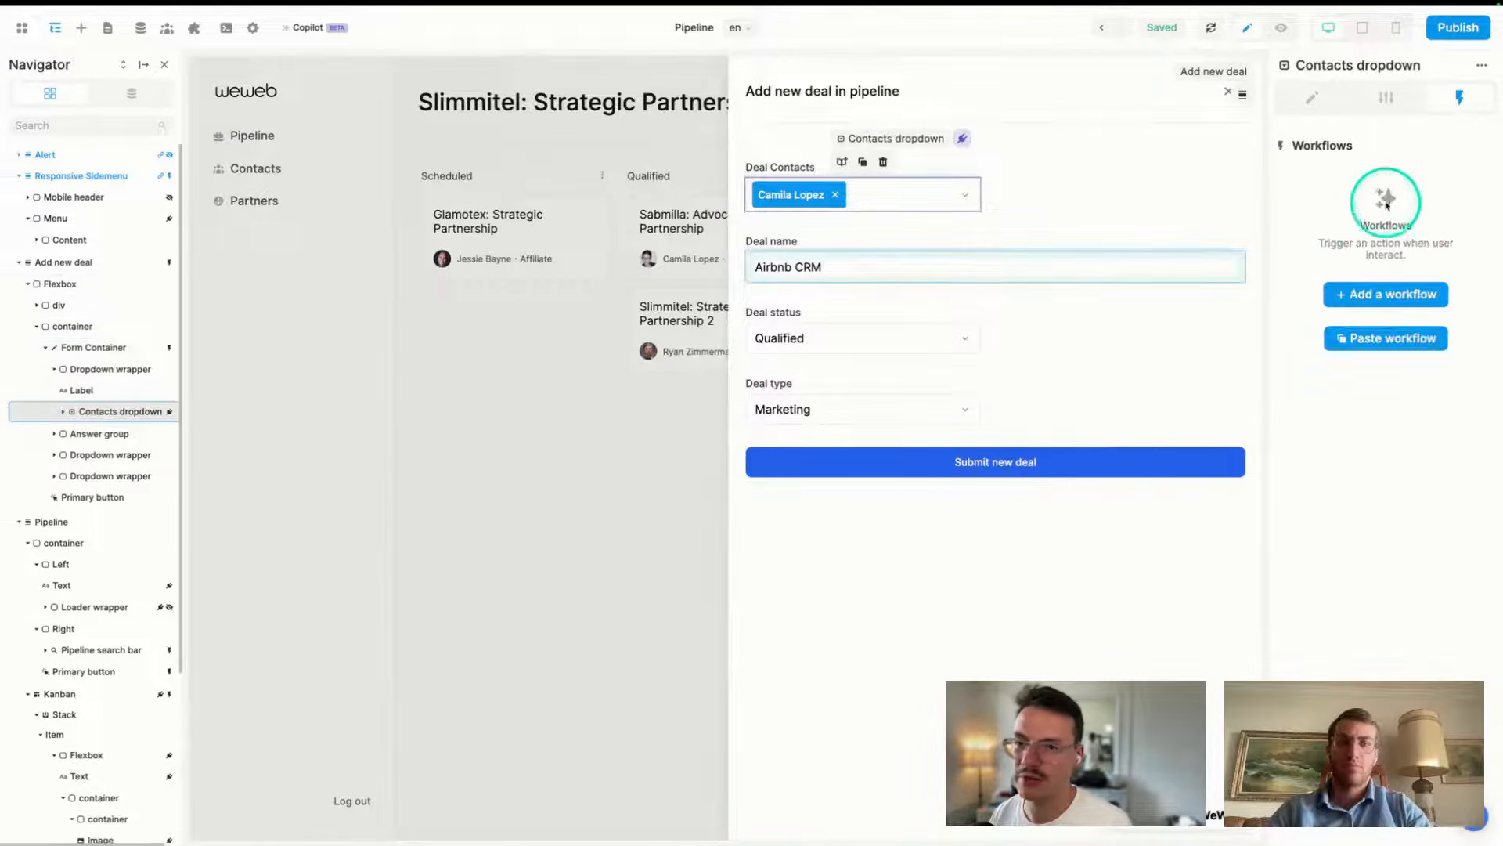
click(1387, 97)
click(1414, 280)
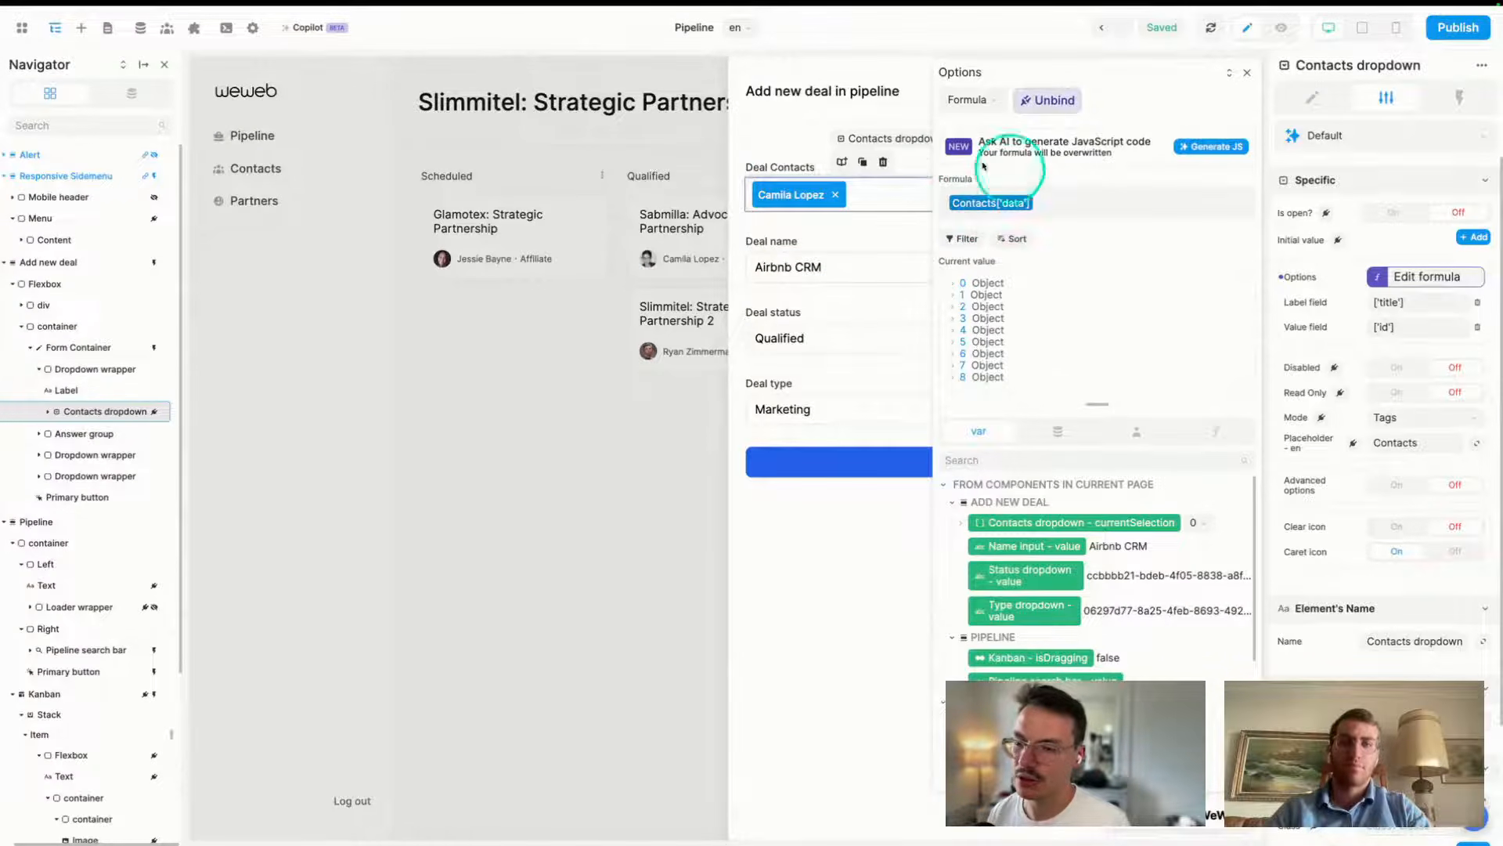
click(997, 285)
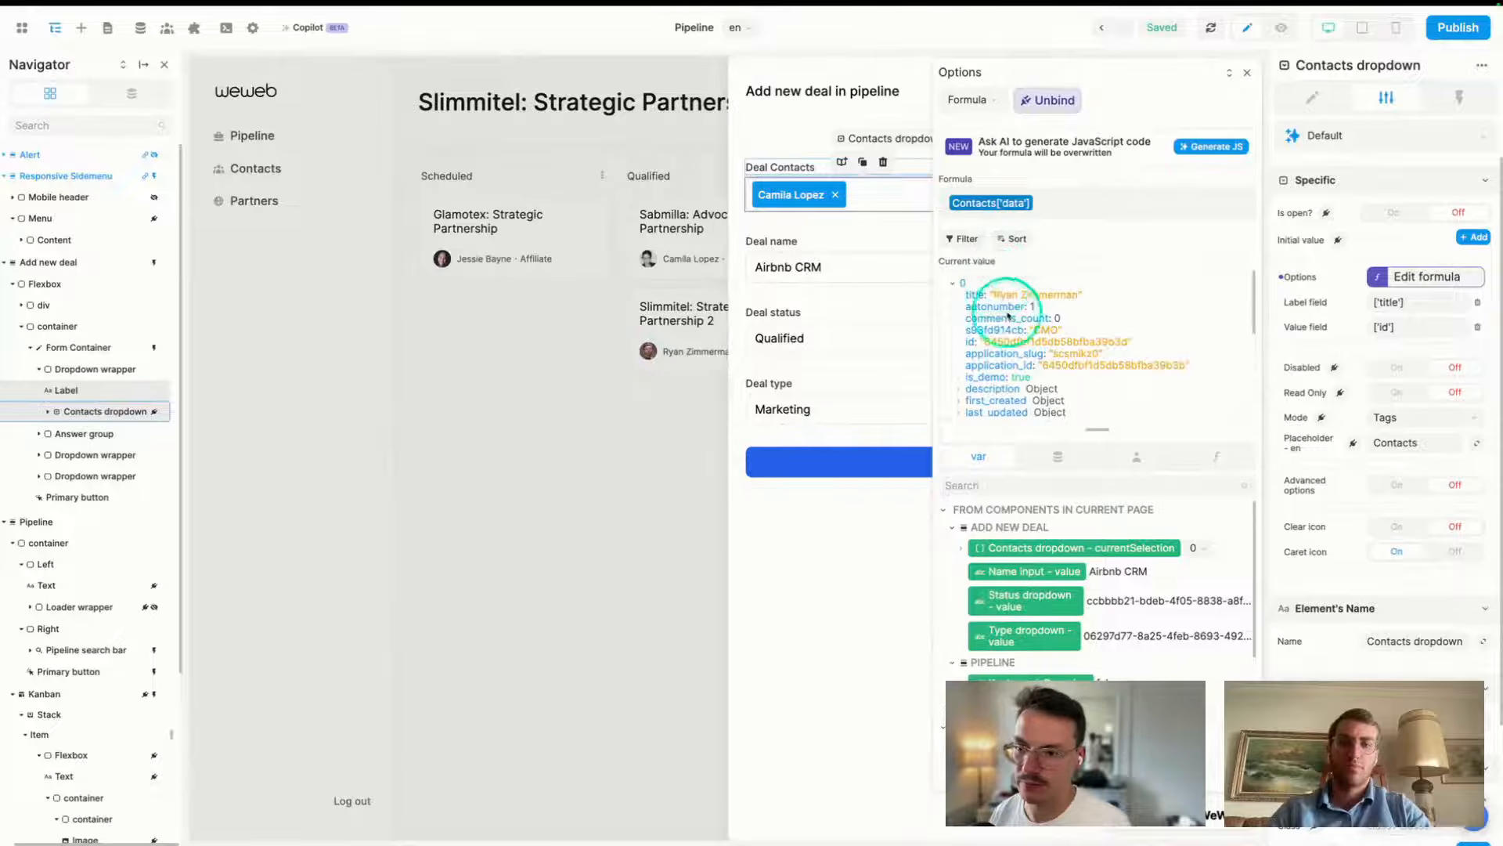
click(1247, 72)
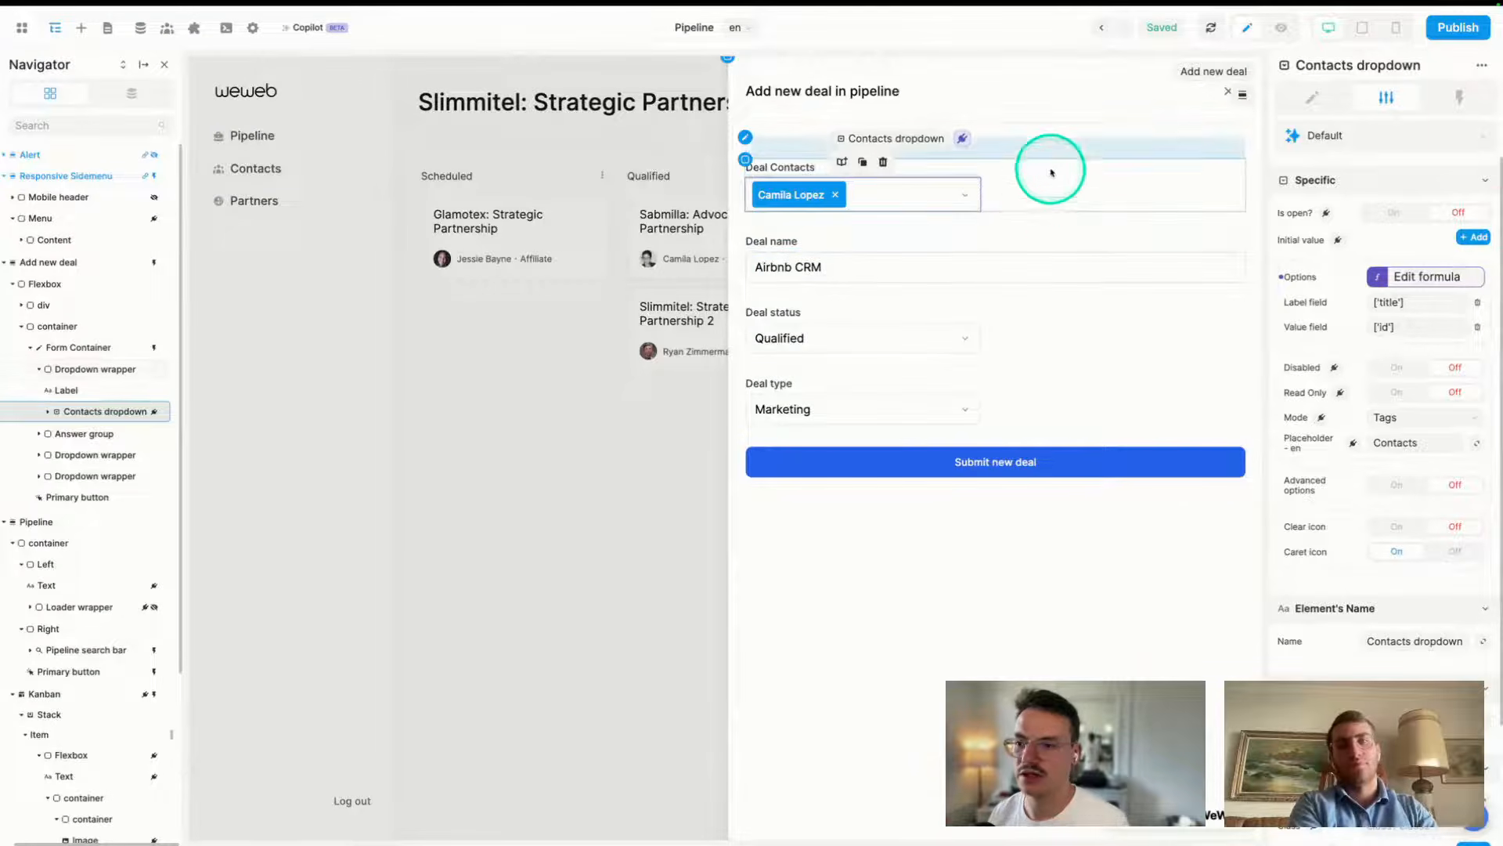
- Reopen the Form Container's On submit workflow
click(1456, 97)
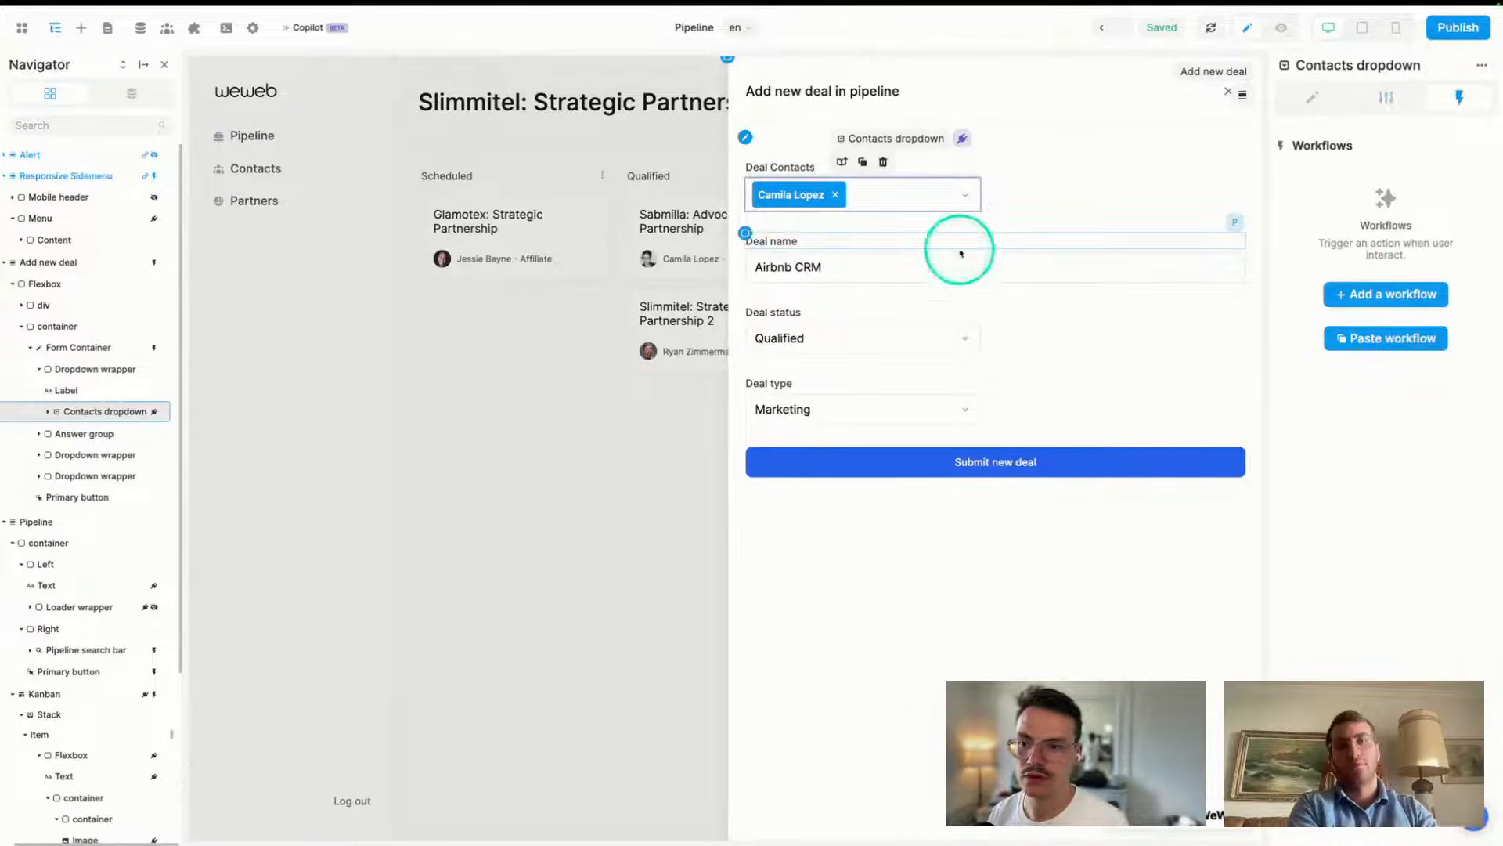
click(1132, 456)
click(1388, 310)
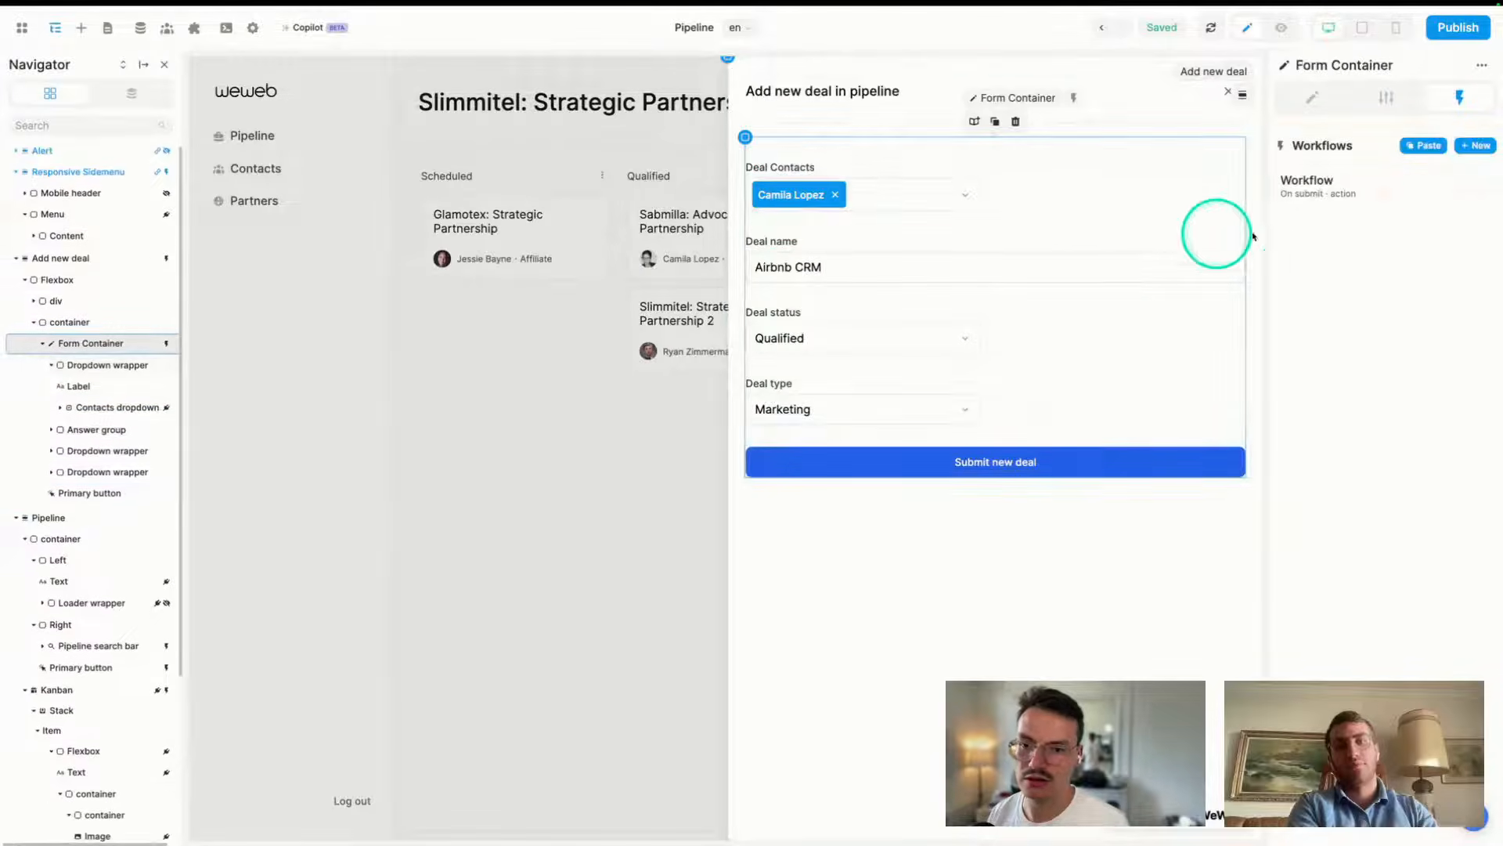
click(1359, 185)
- Unbind the Partner field's formula, then leave and reopen the Create a record action
click(587, 205)
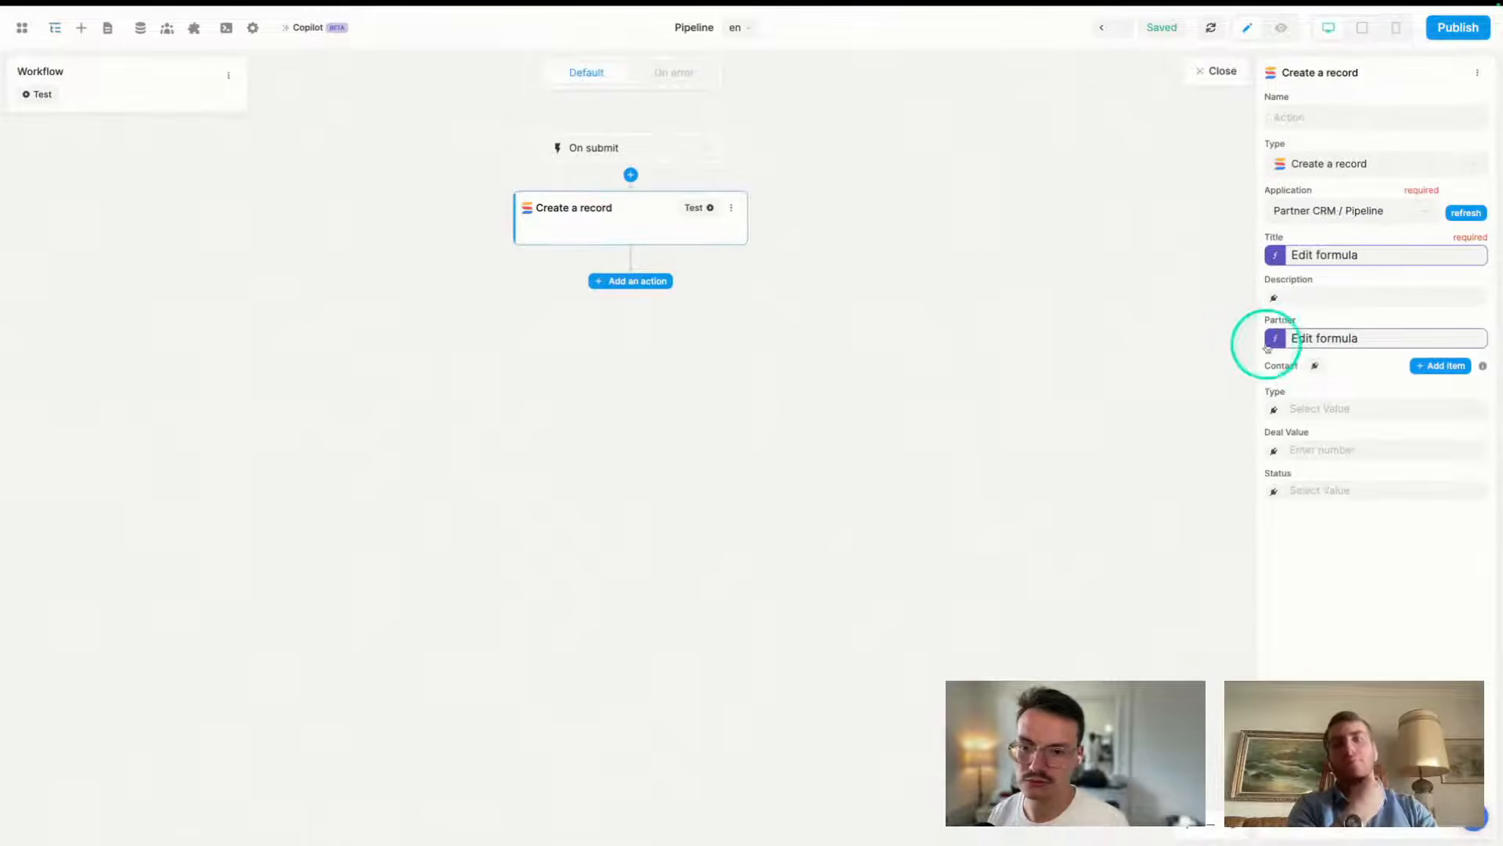
click(1316, 337)
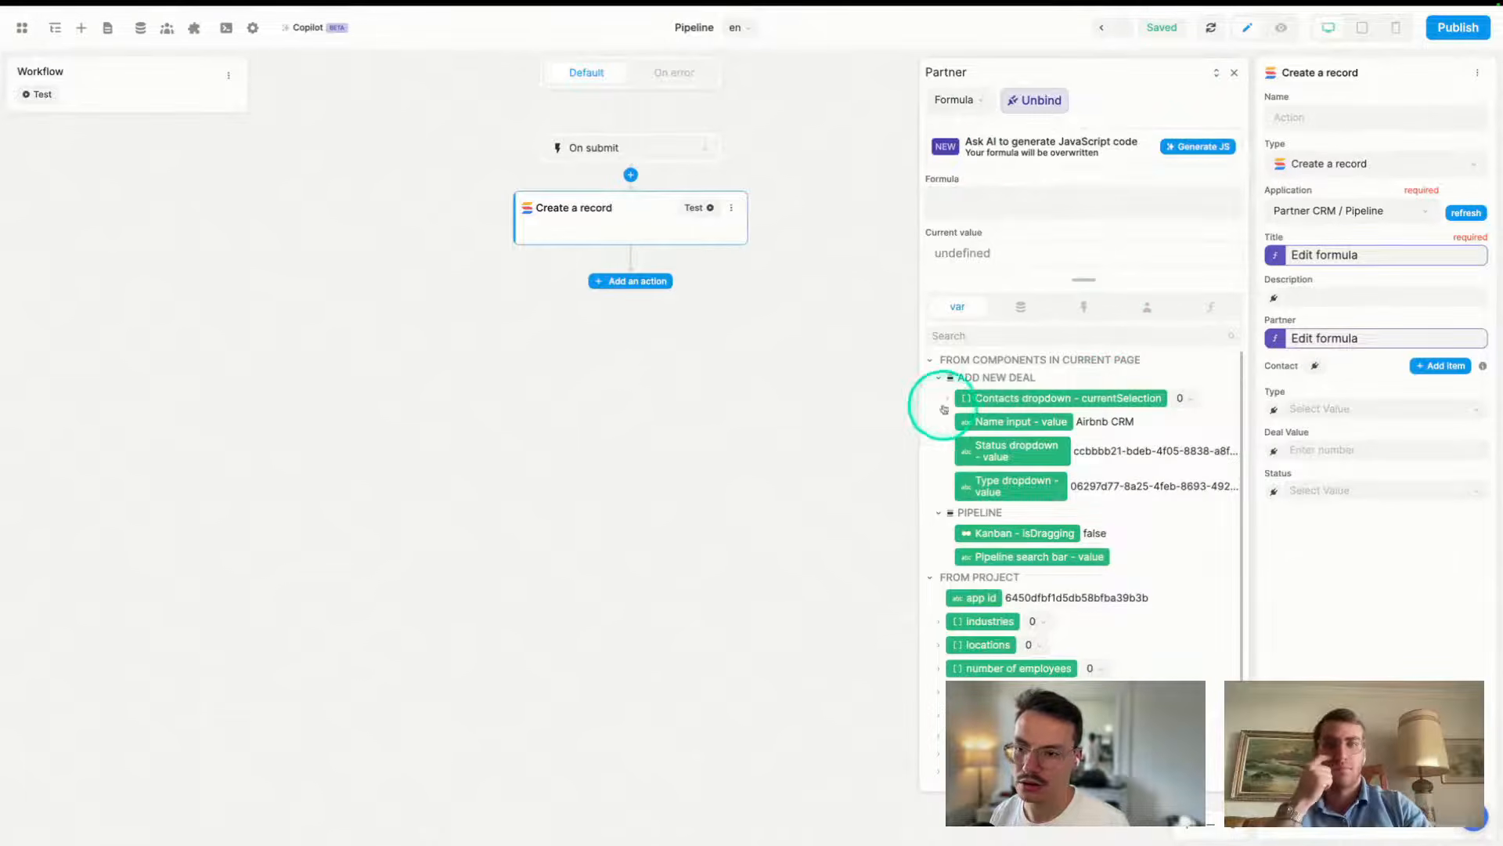
click(1018, 100)
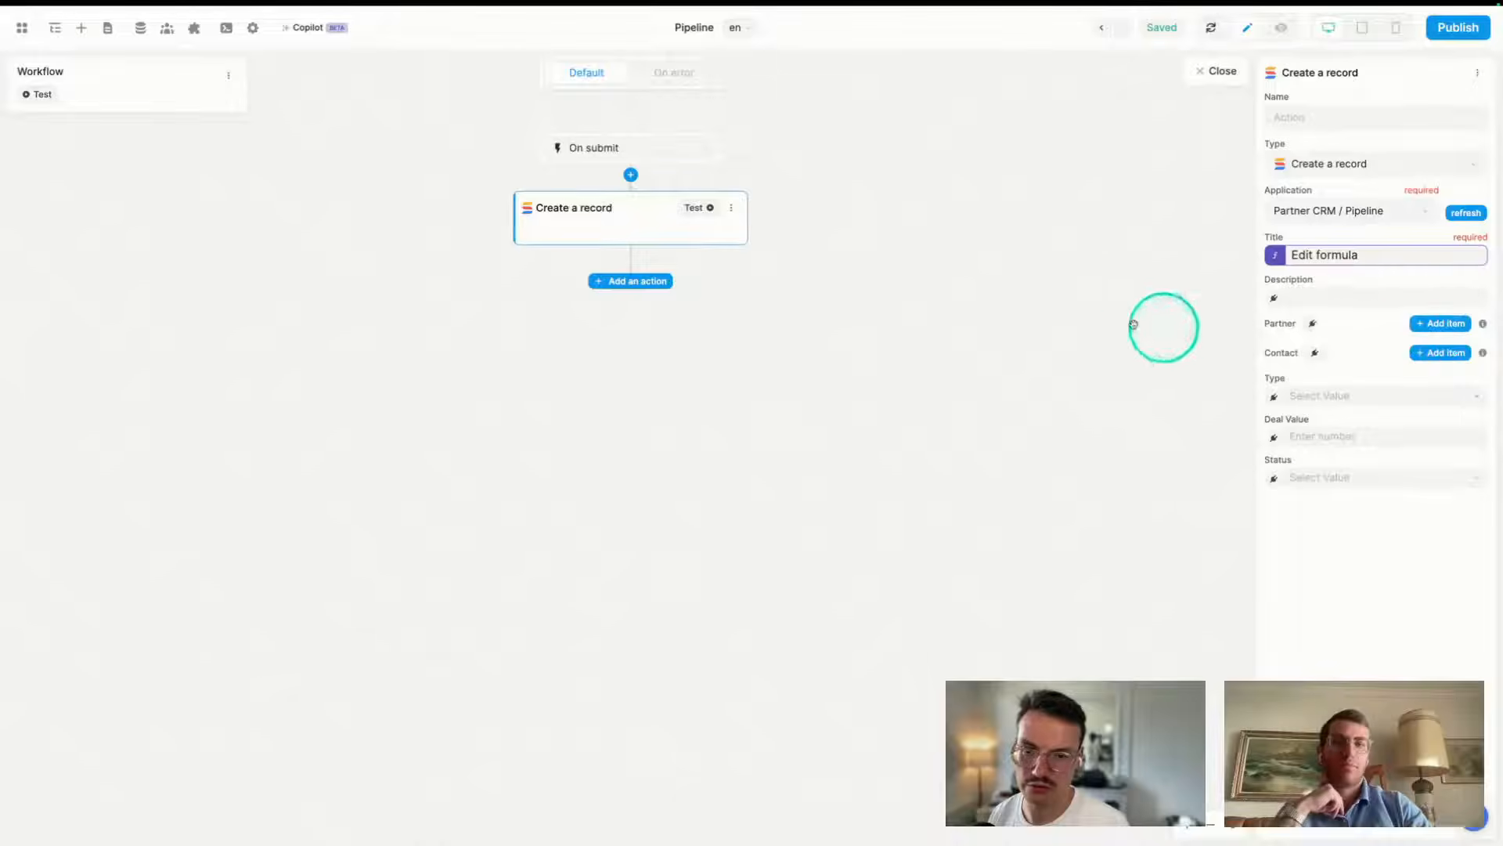
click(1165, 322)
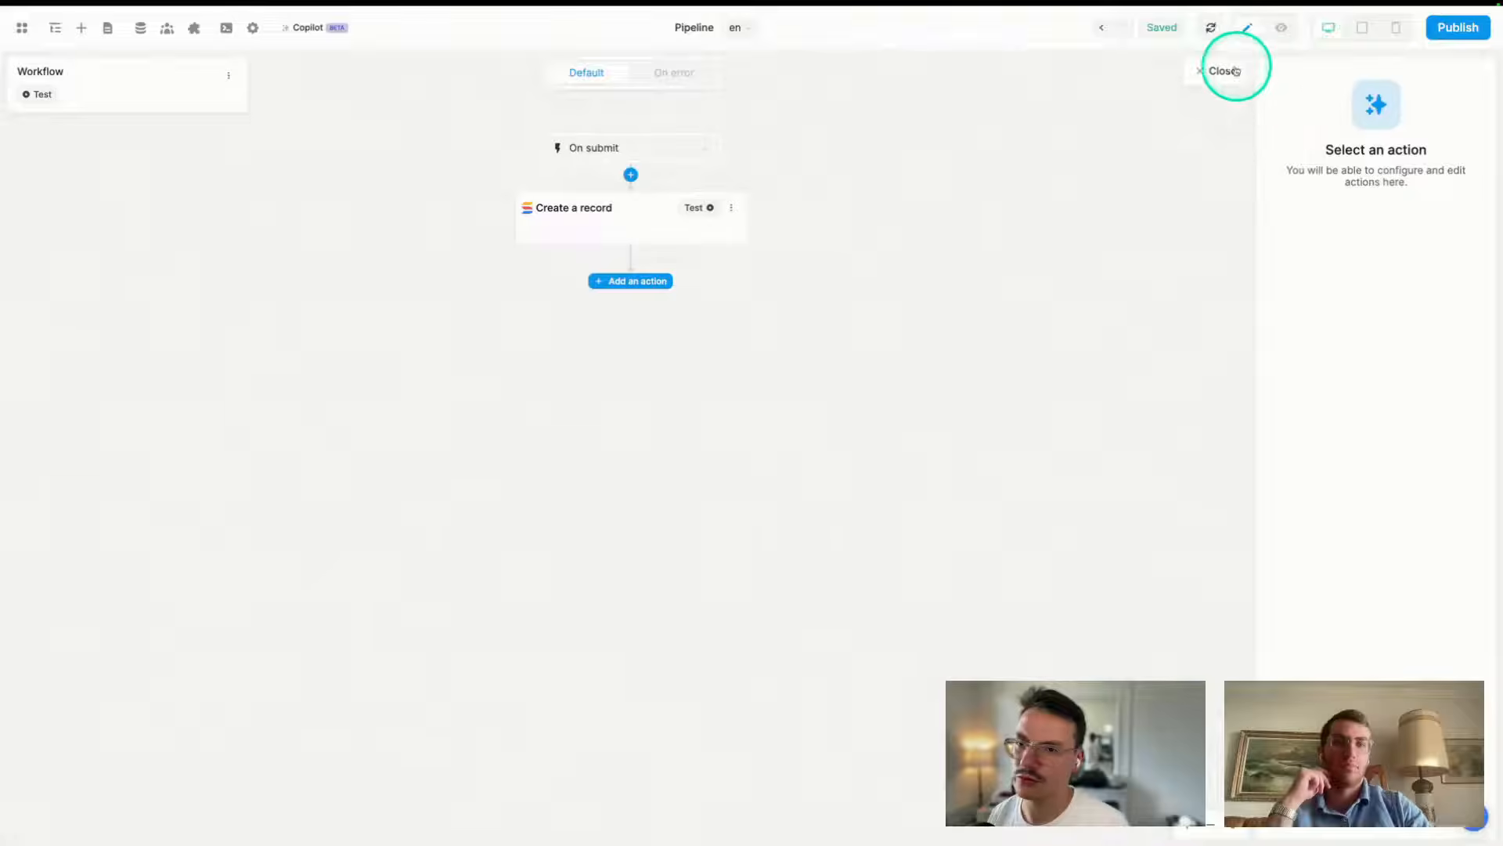
click(1221, 70)
click(1331, 189)
click(627, 238)
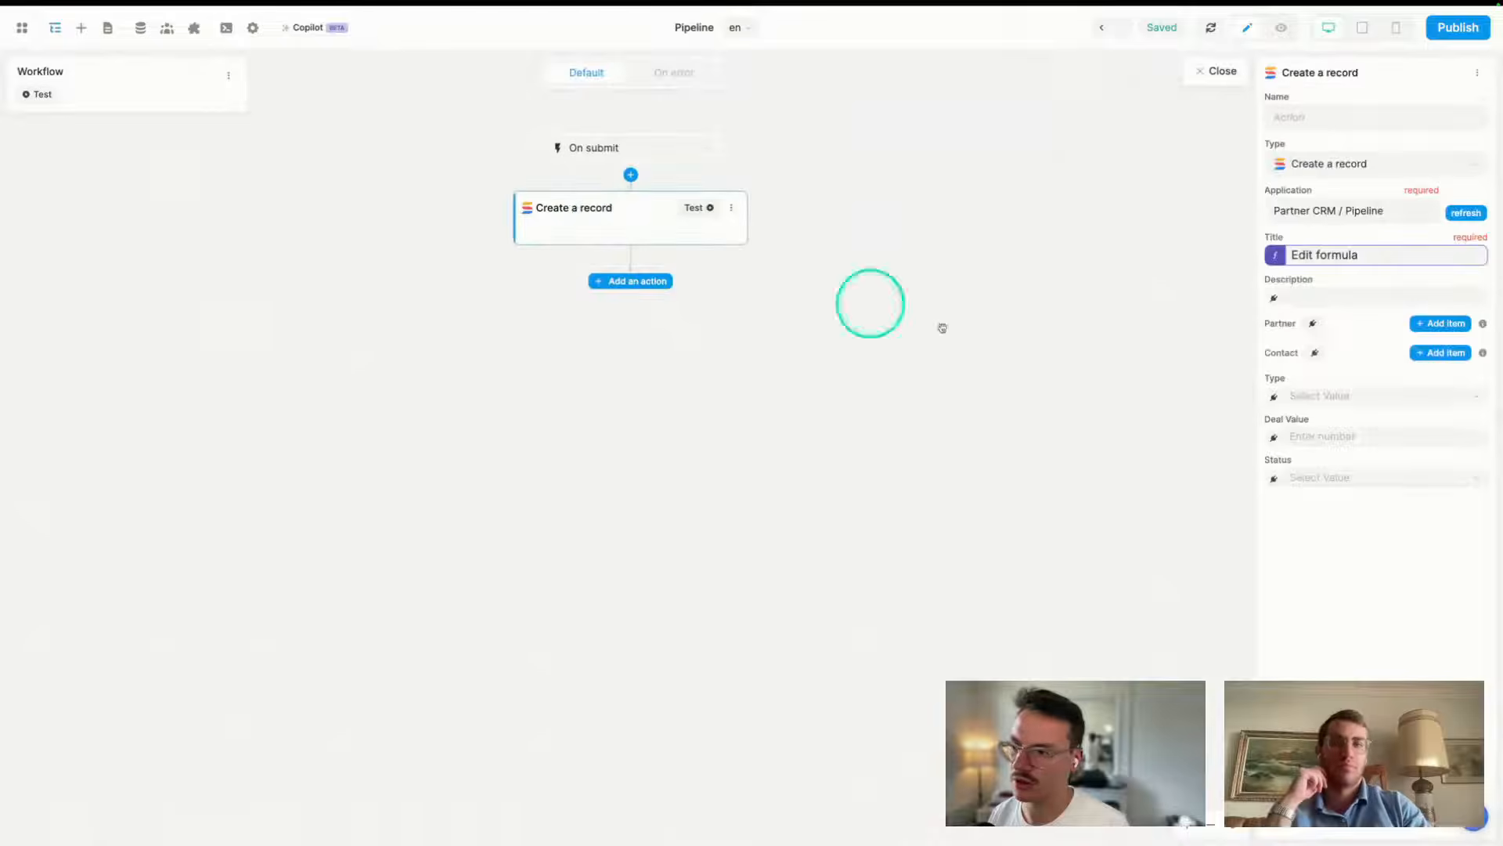
- Bind both Partner and Contact to the Contacts dropdown currentSelection
click(1315, 323)
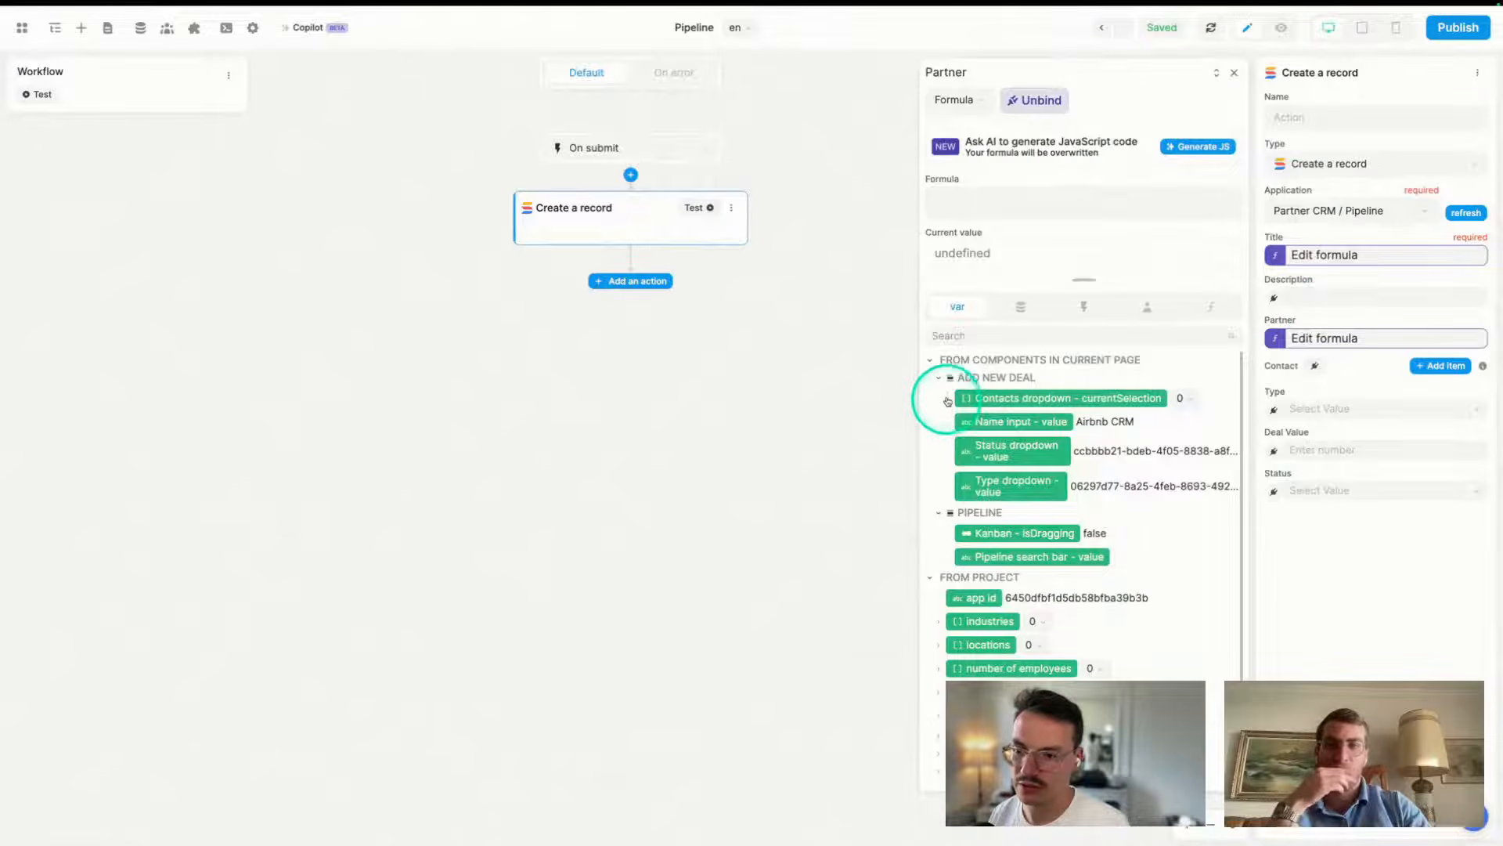
click(948, 400)
click(1045, 398)
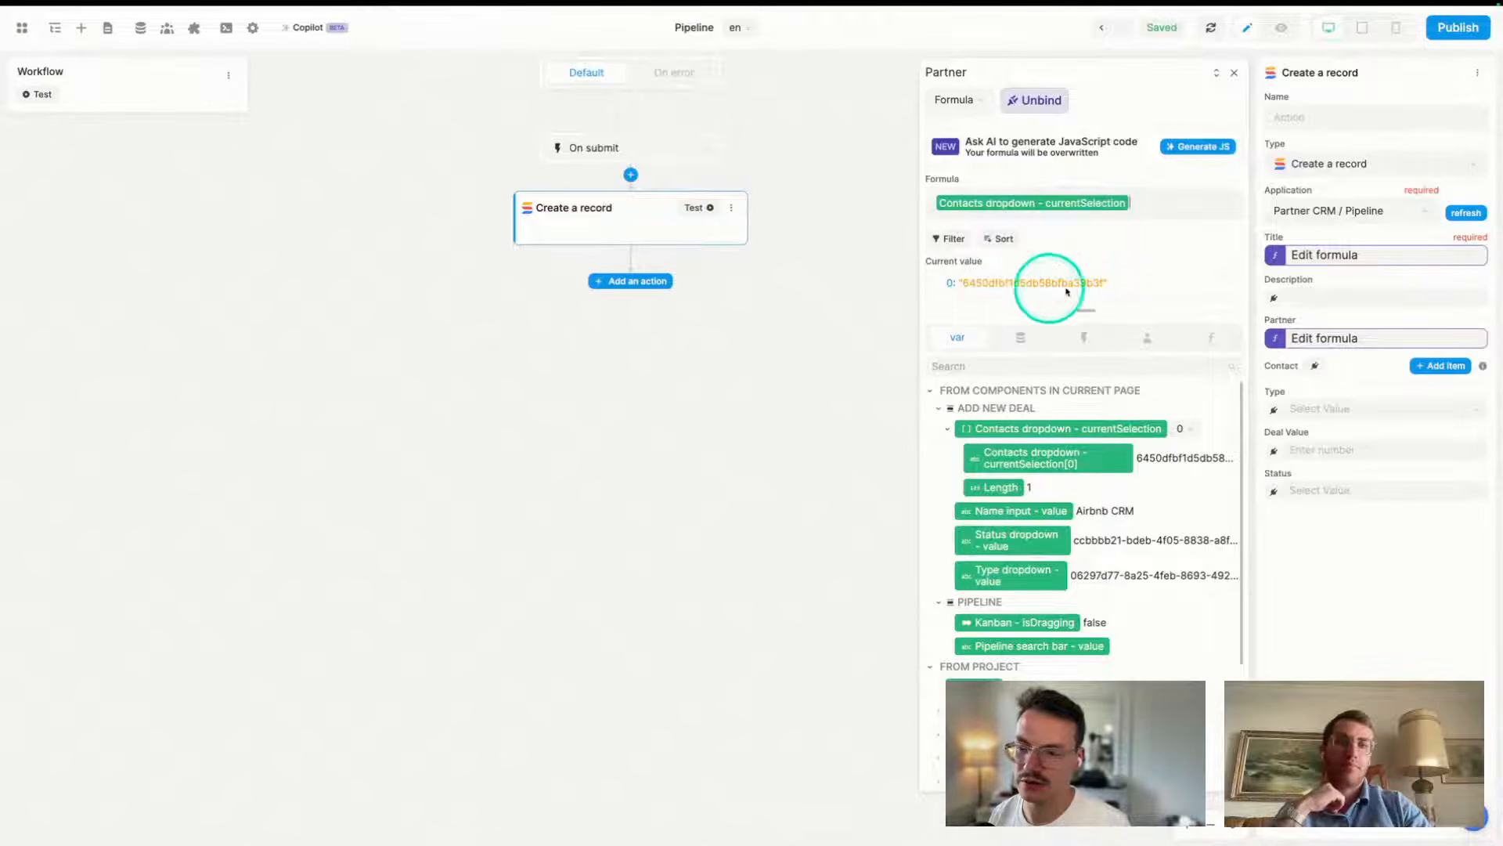
click(1238, 72)
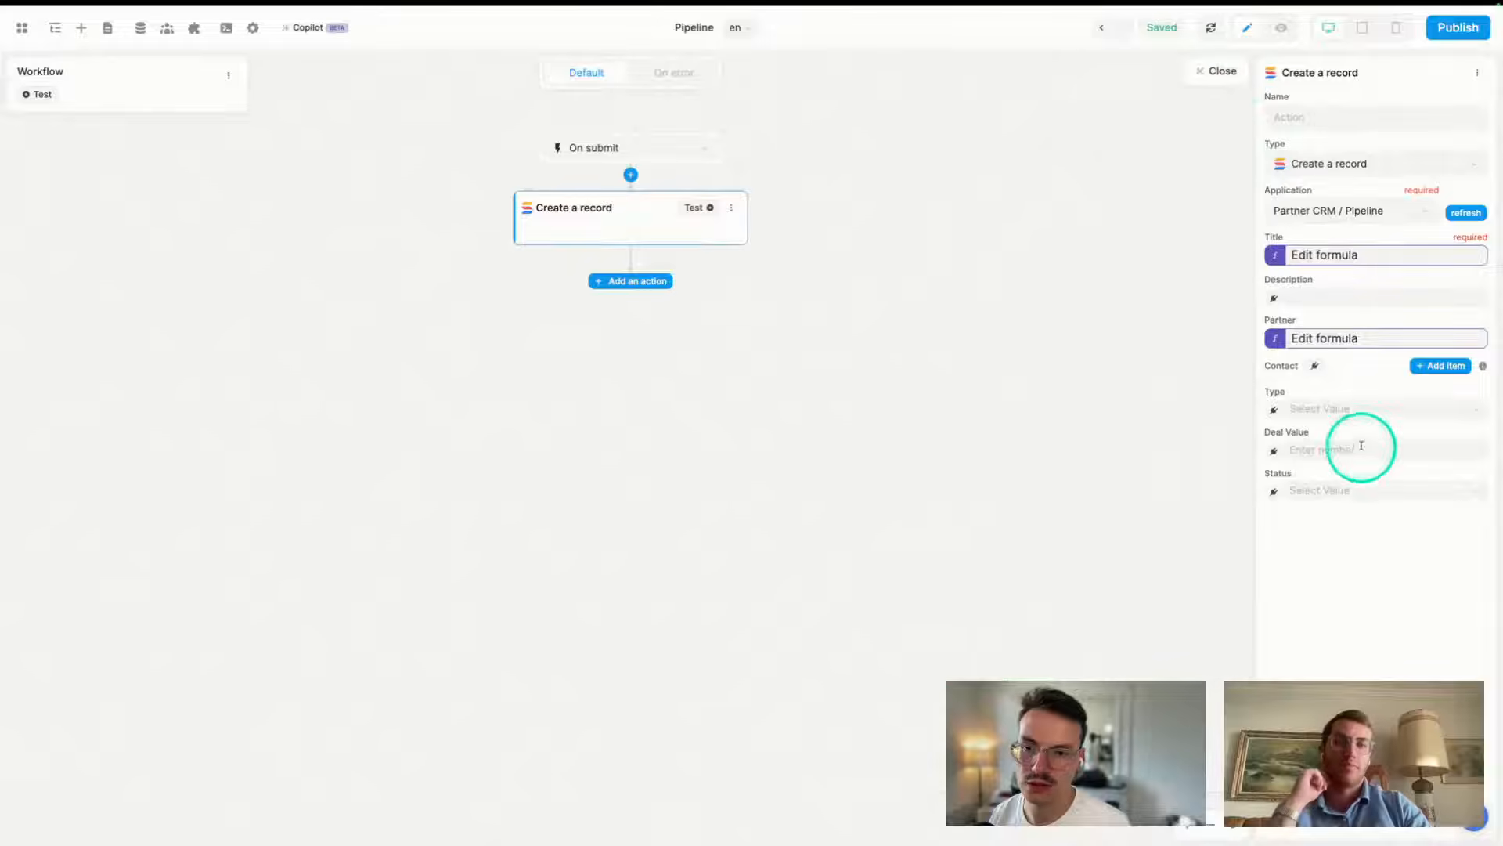
click(1317, 367)
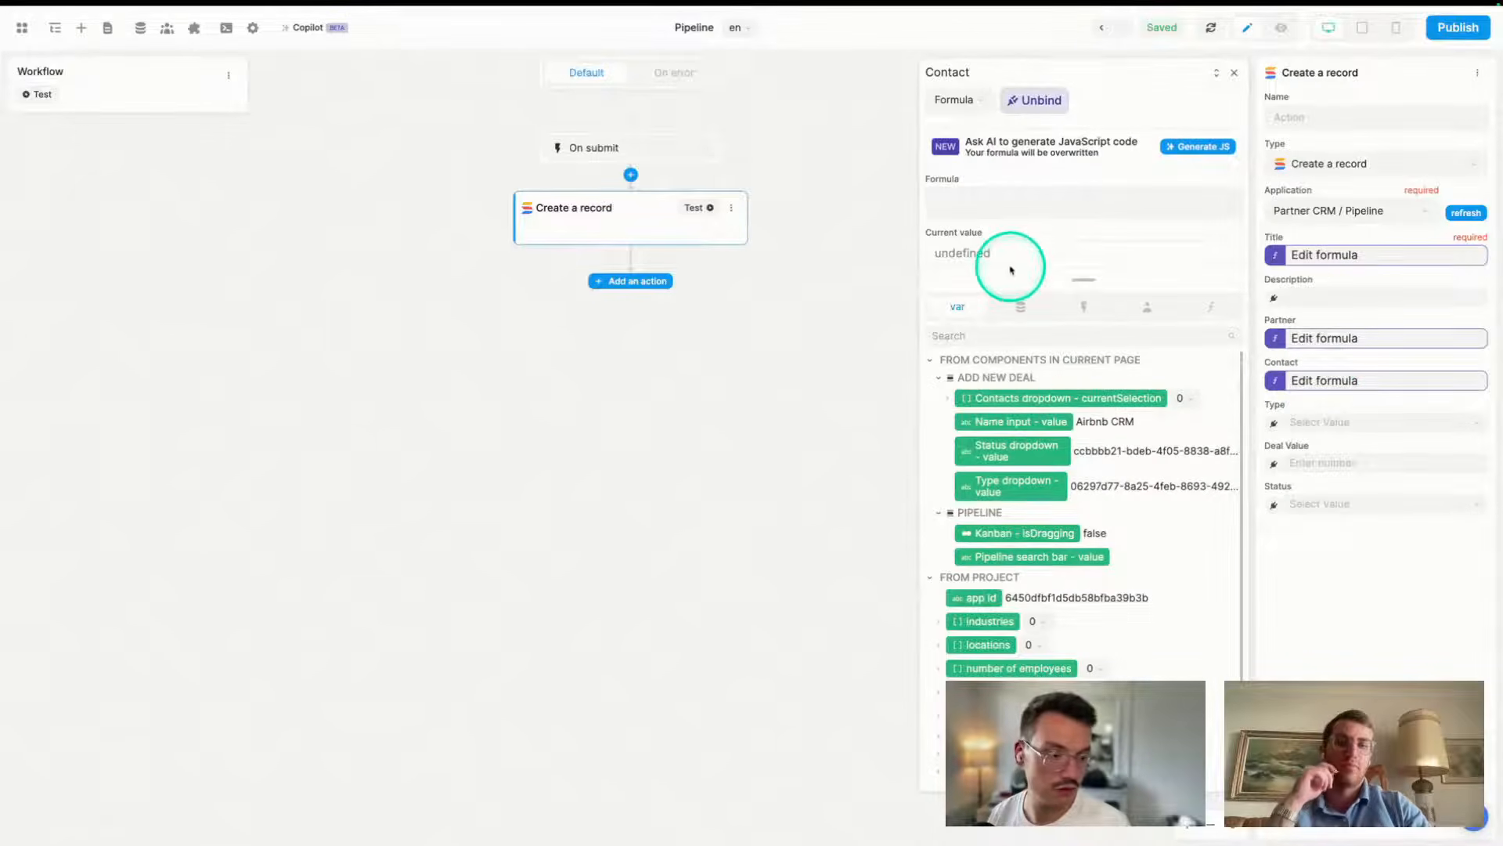
click(1041, 398)
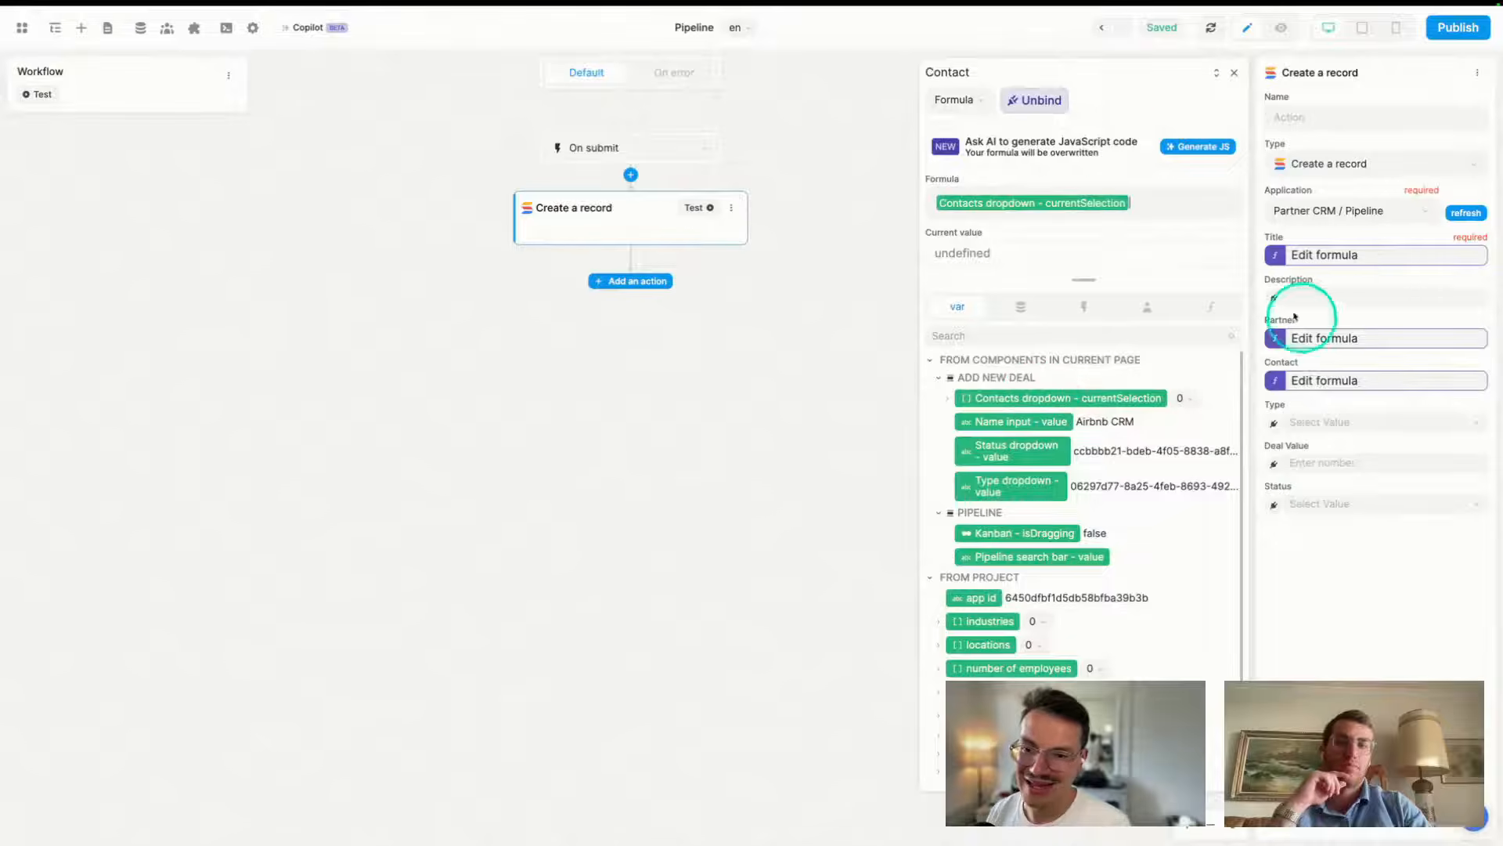
click(1234, 72)
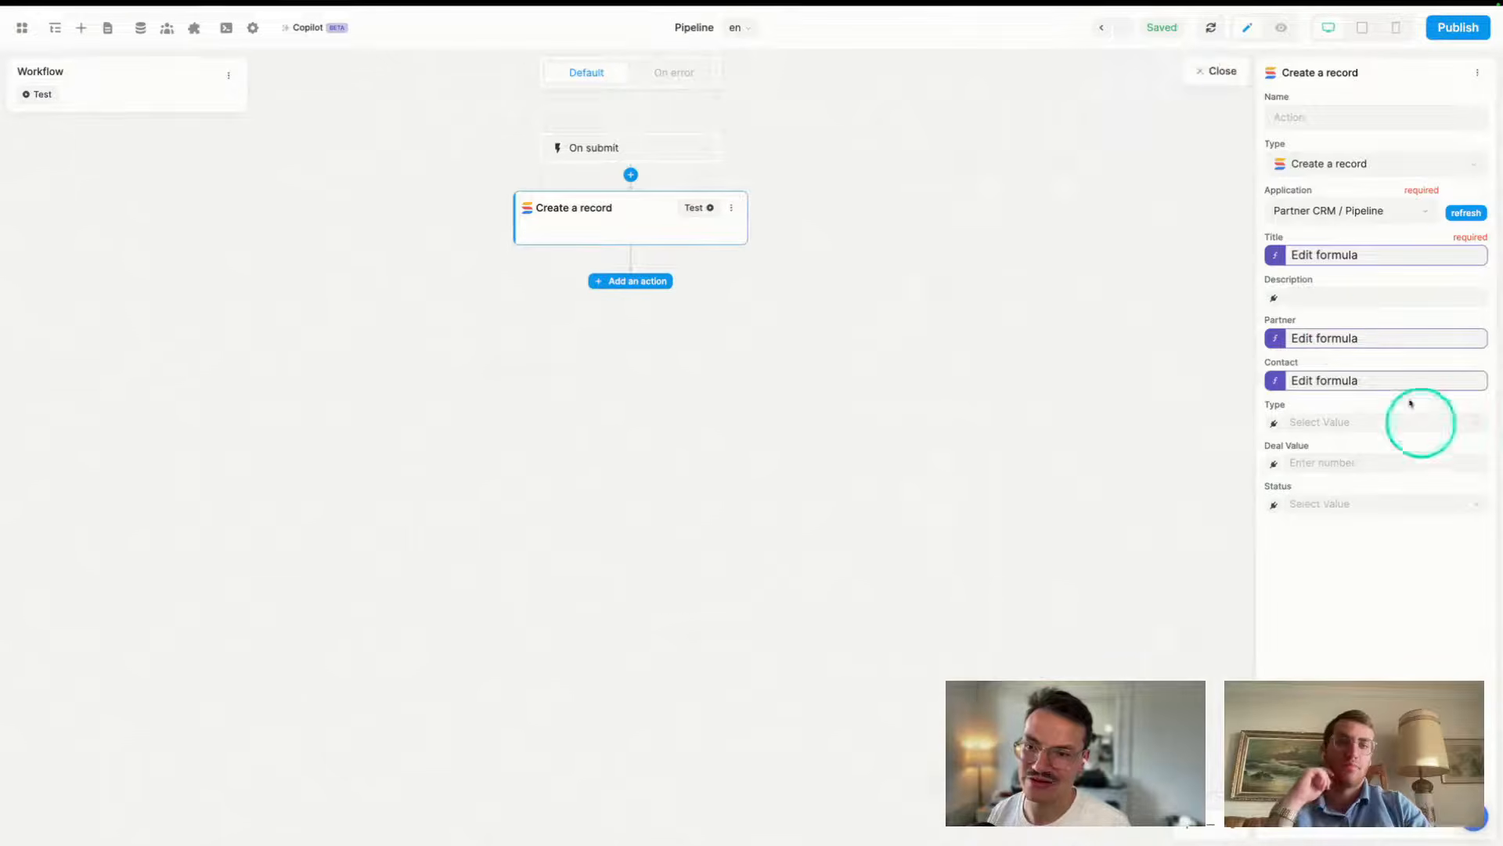
- Unbind Partner again, start an empty Partner formula, and bring up the SmartSuite pipeline
click(1335, 337)
click(1042, 103)
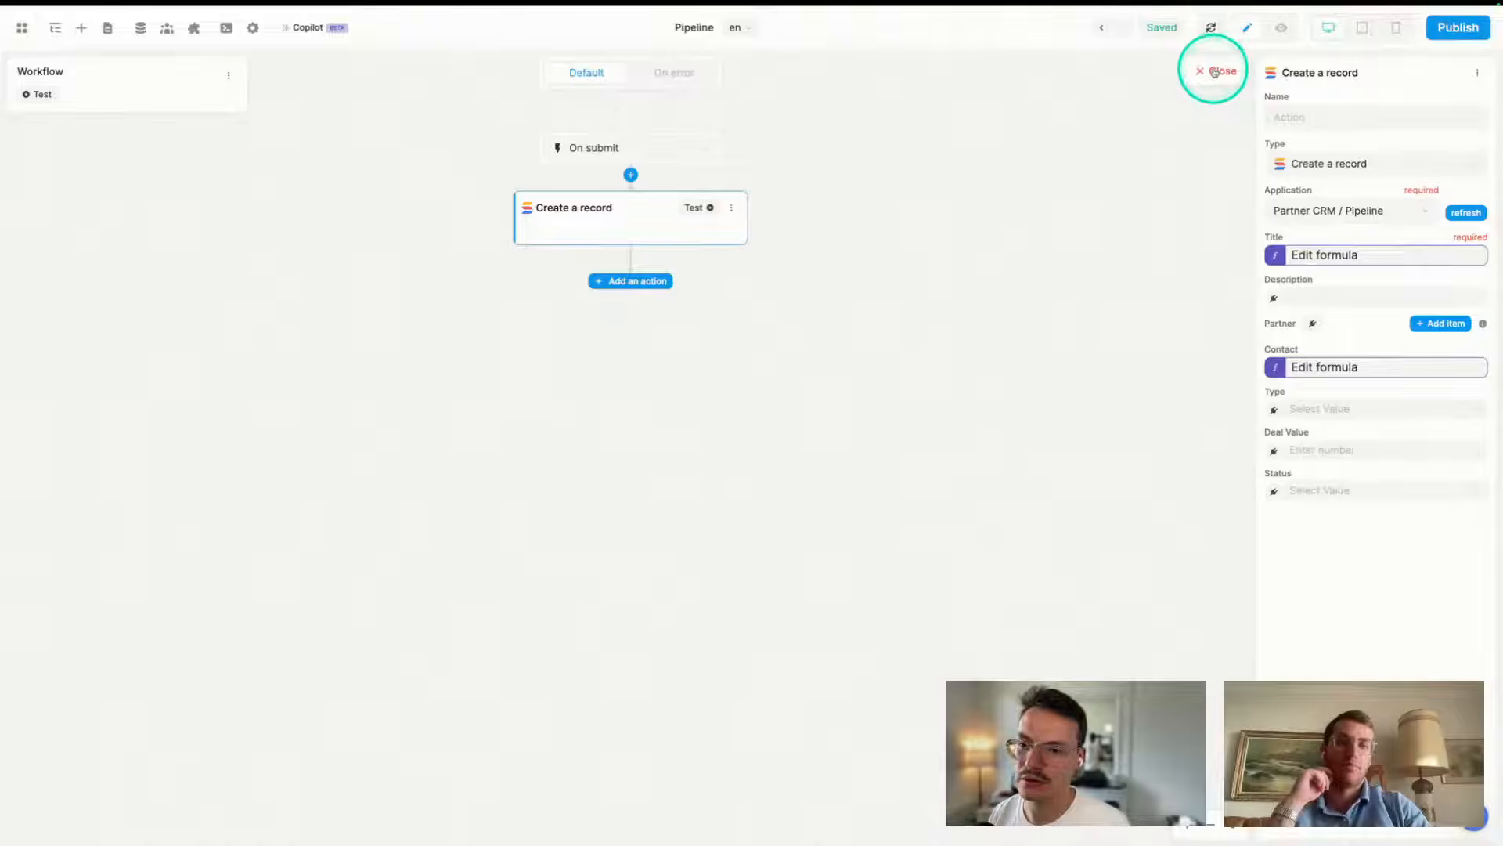
click(1314, 325)
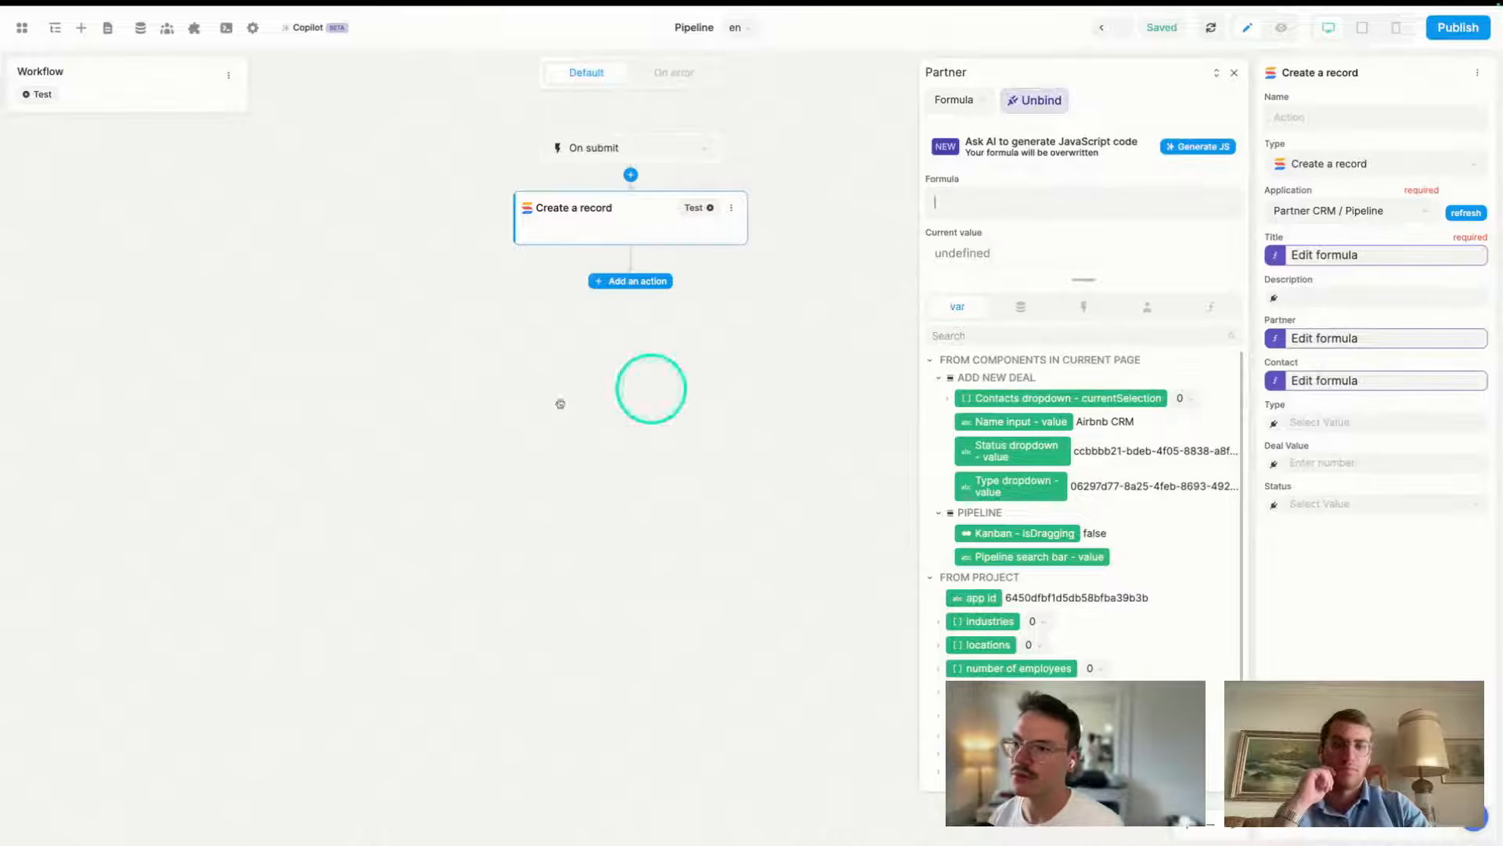
mouse_move(4, 317)
click(52, 615)
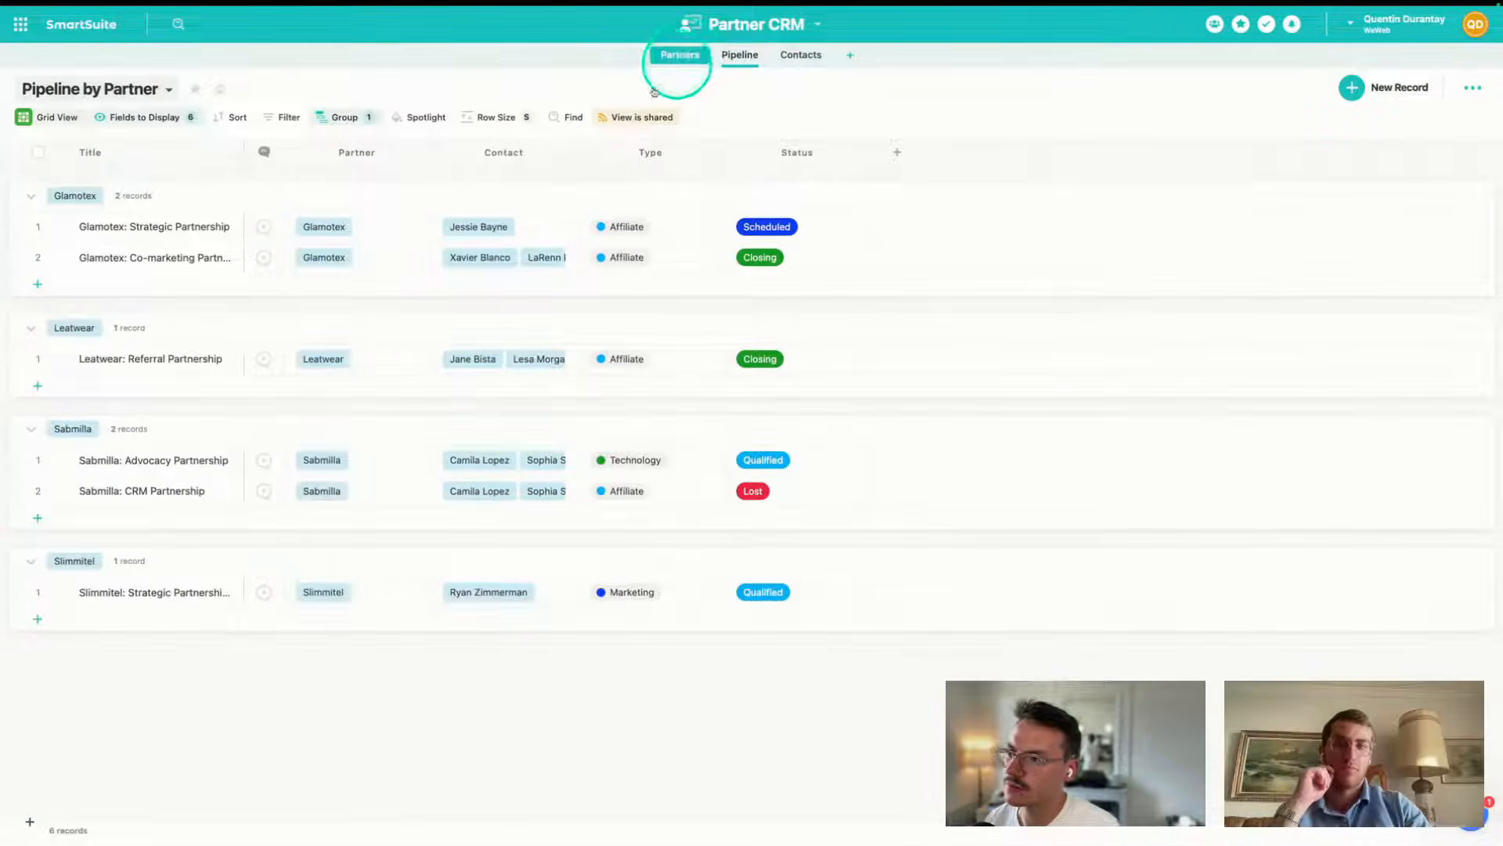
click(679, 55)
click(1007, 187)
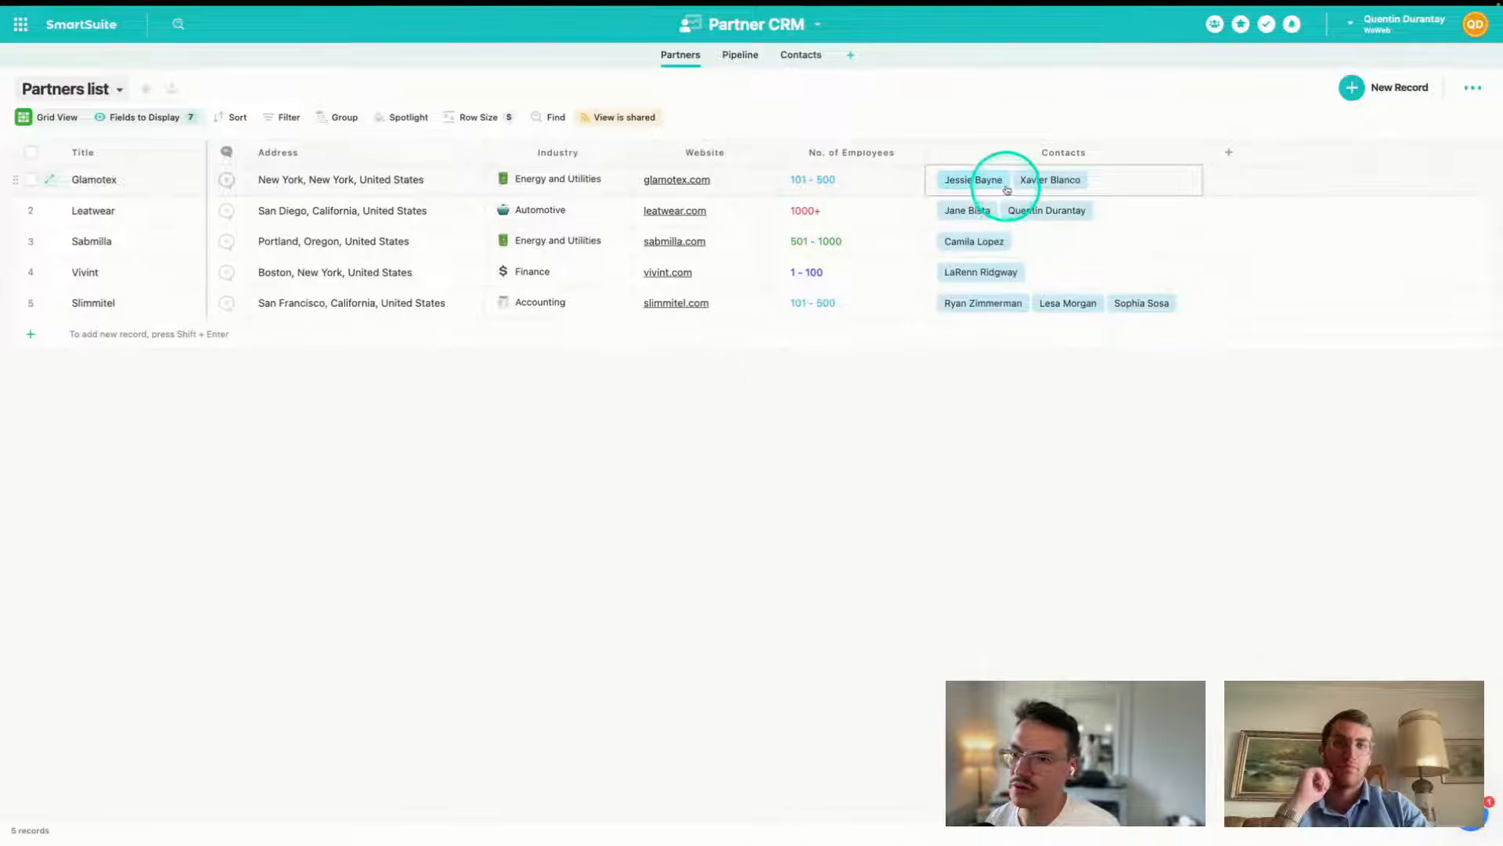
click(738, 56)
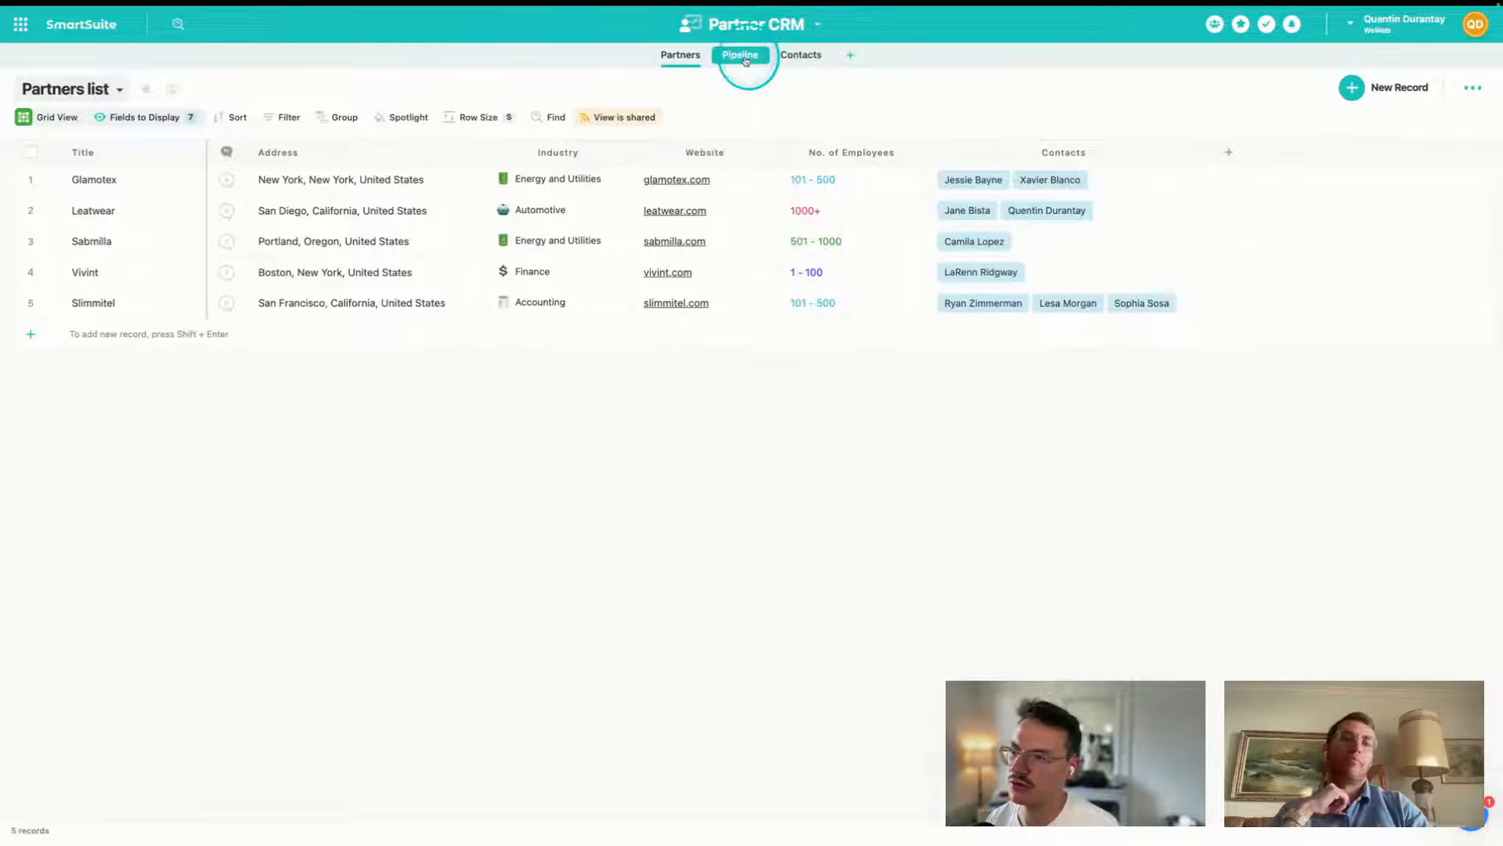
click(746, 59)
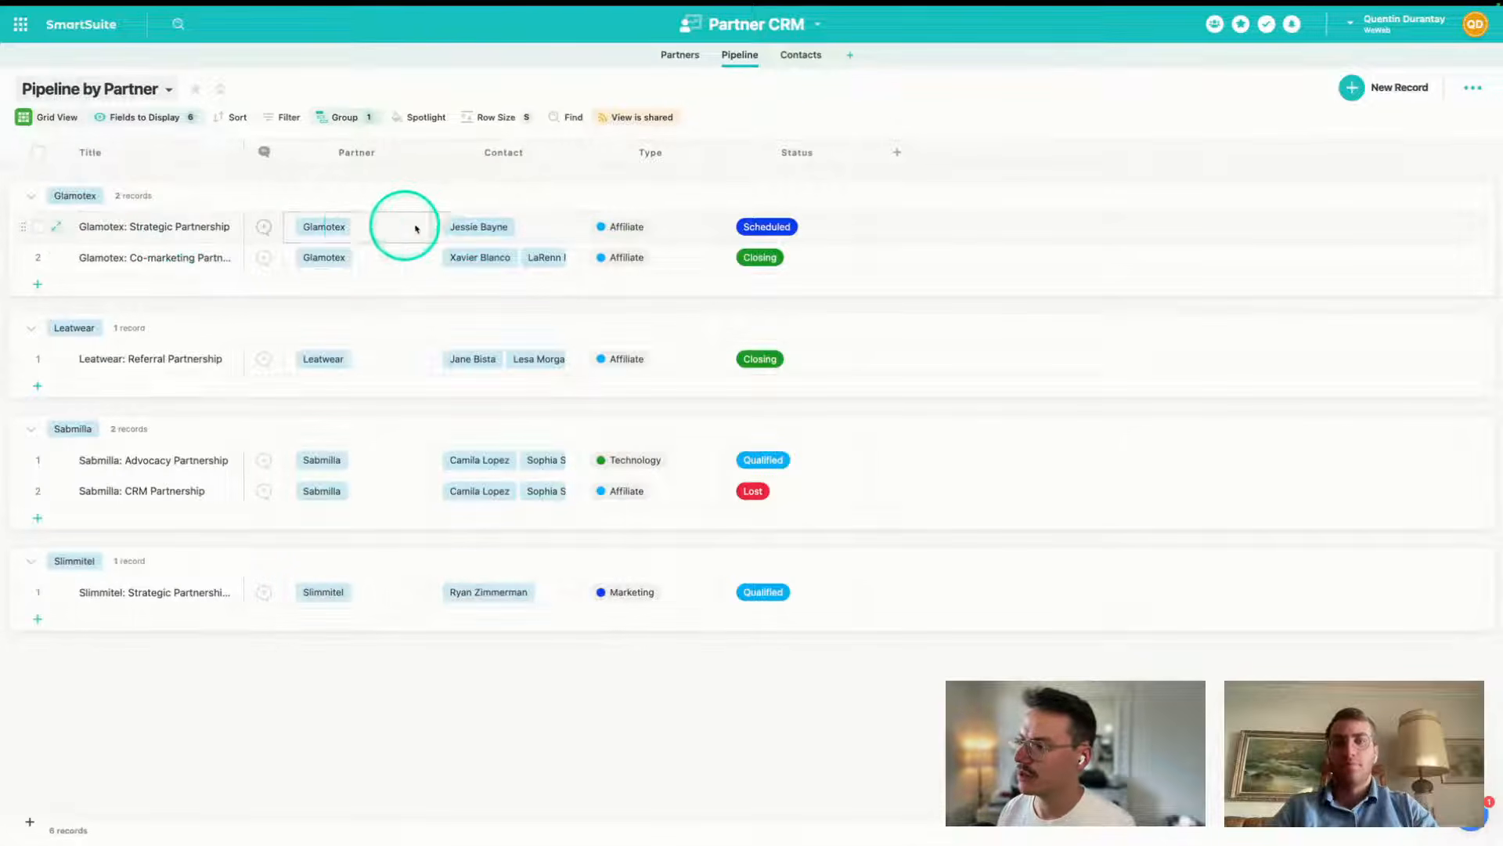
click(325, 228)
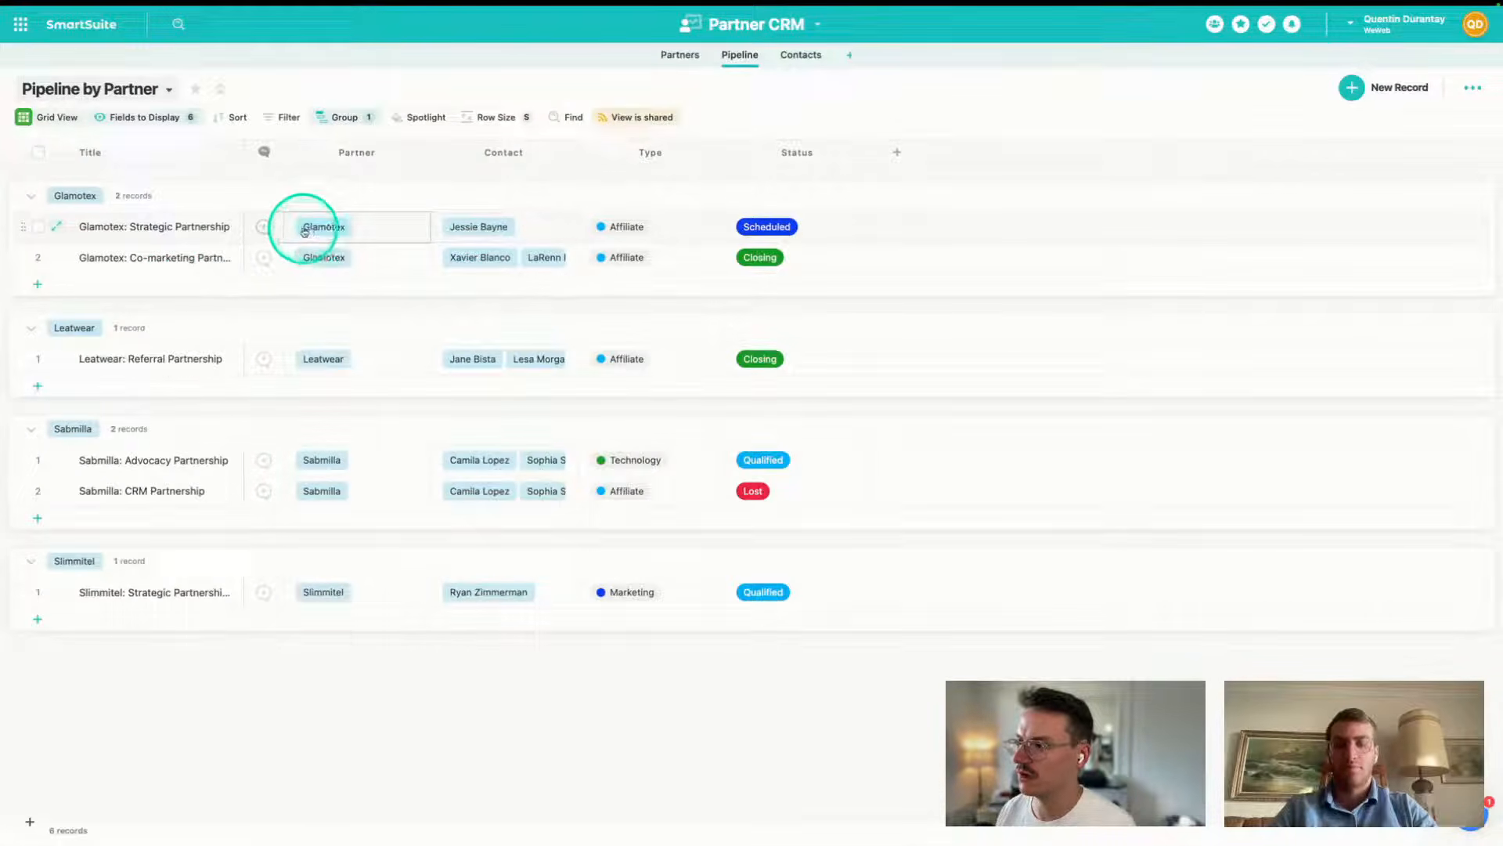
click(491, 215)
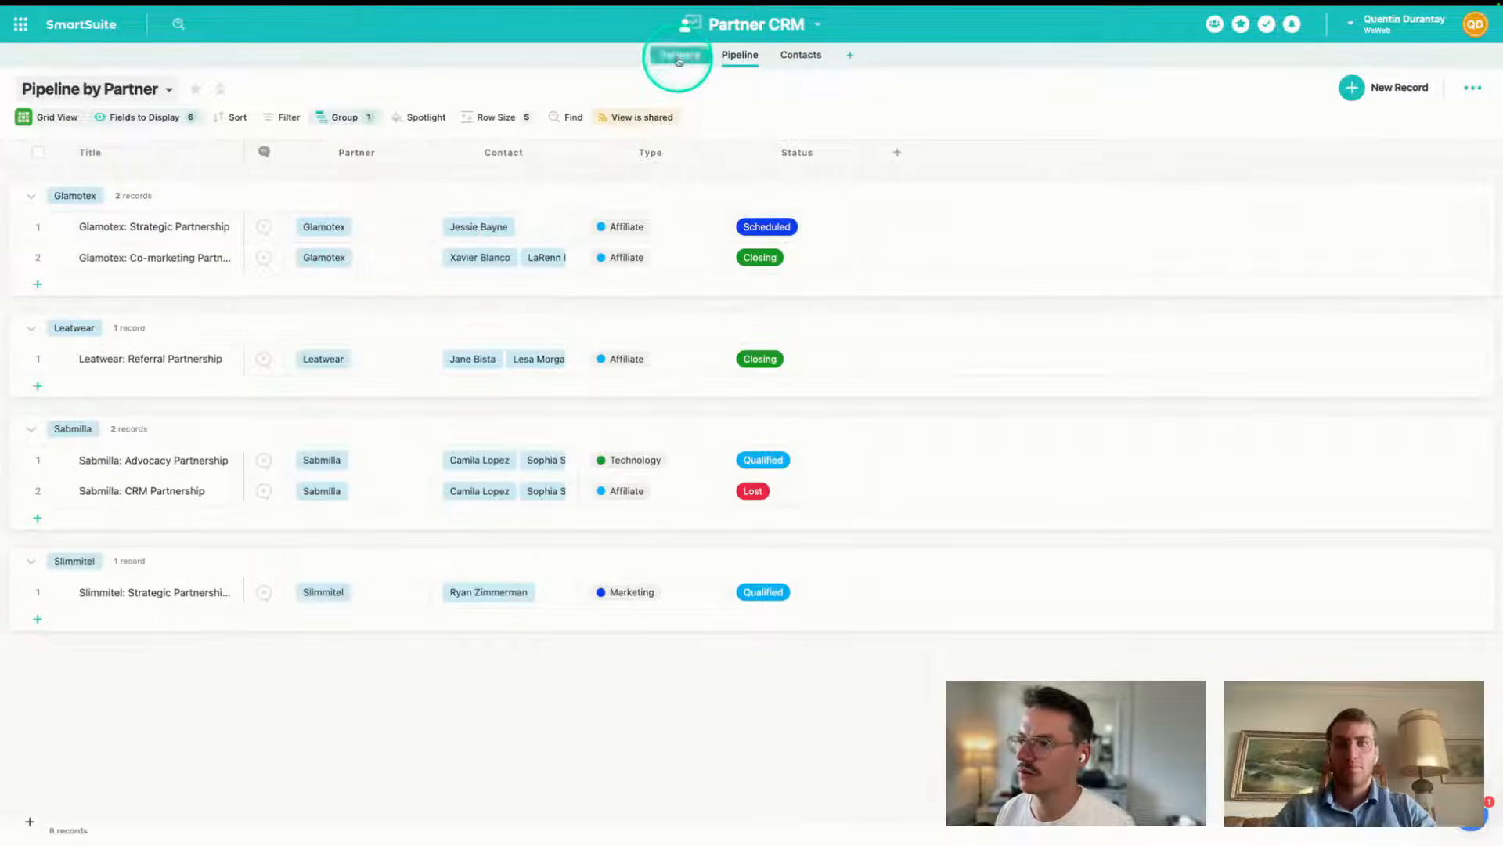
mouse_move(4, 501)
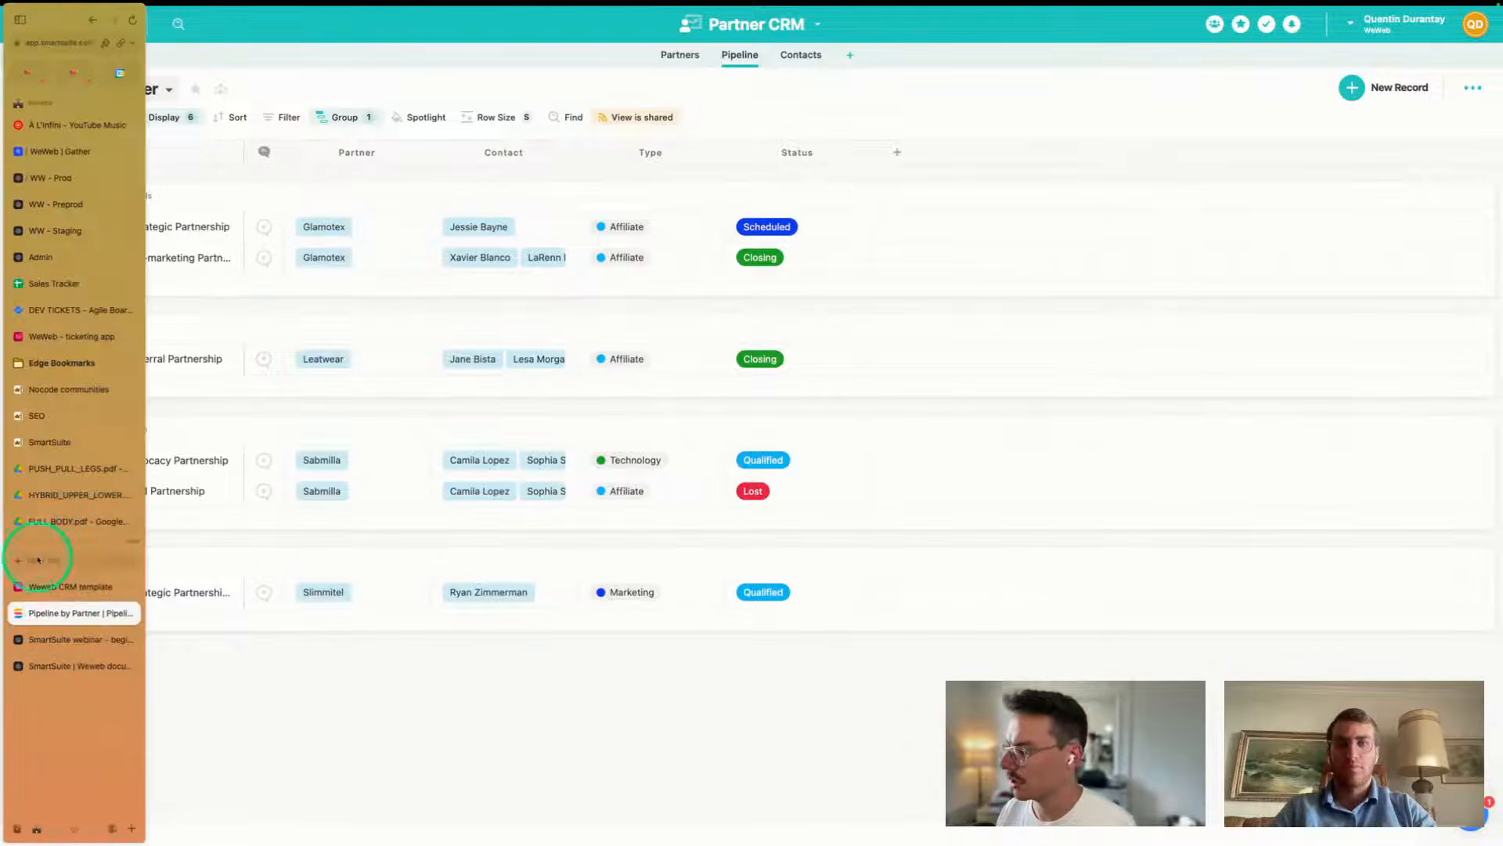
- Write the Partner formula as lookup(Contacts dropdown currentSelection[0], Contacts.data)
click(47, 639)
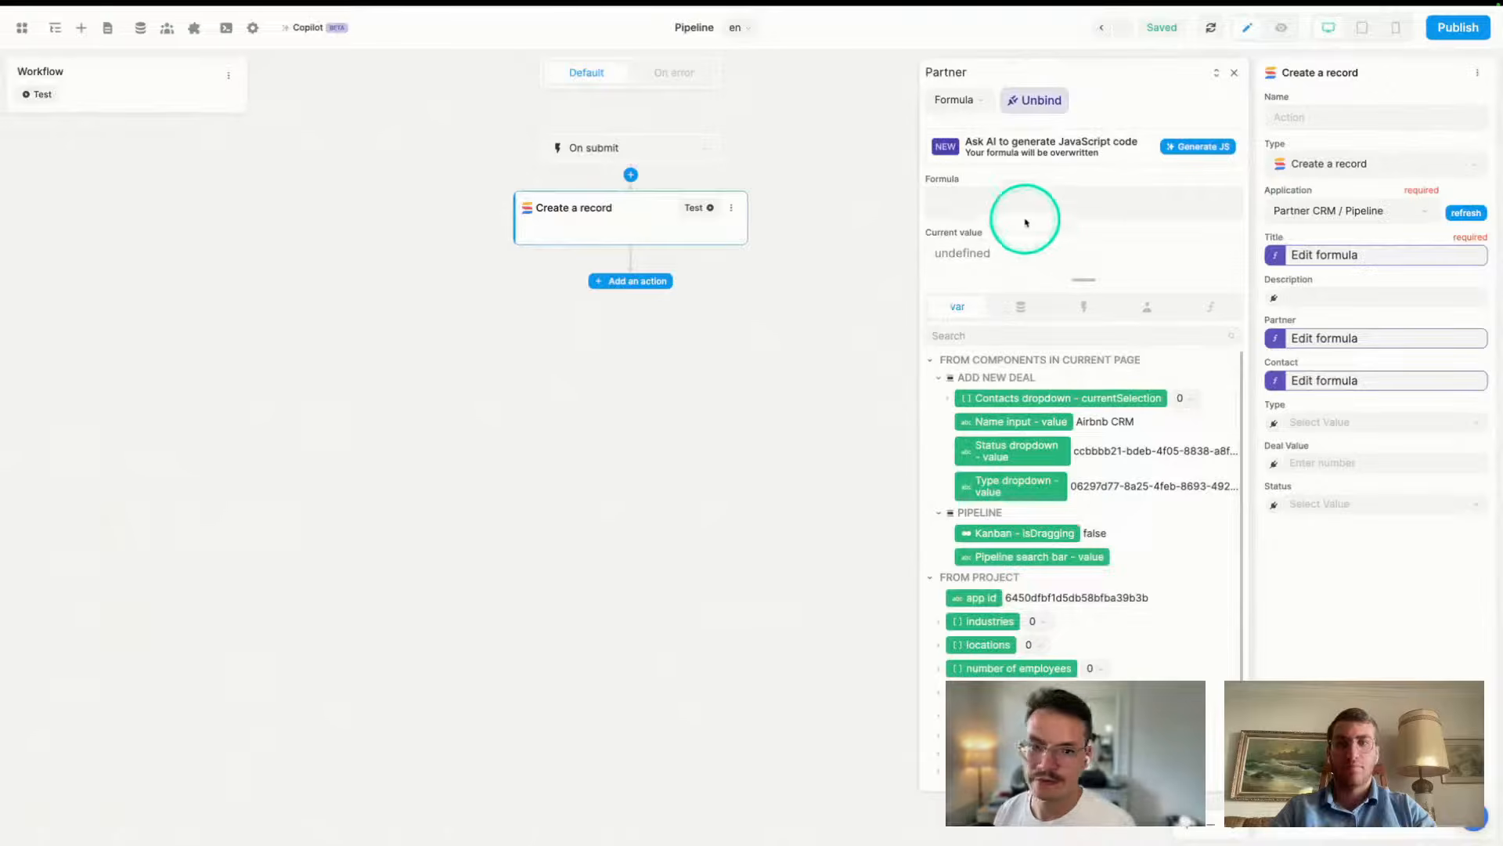
text(lo)
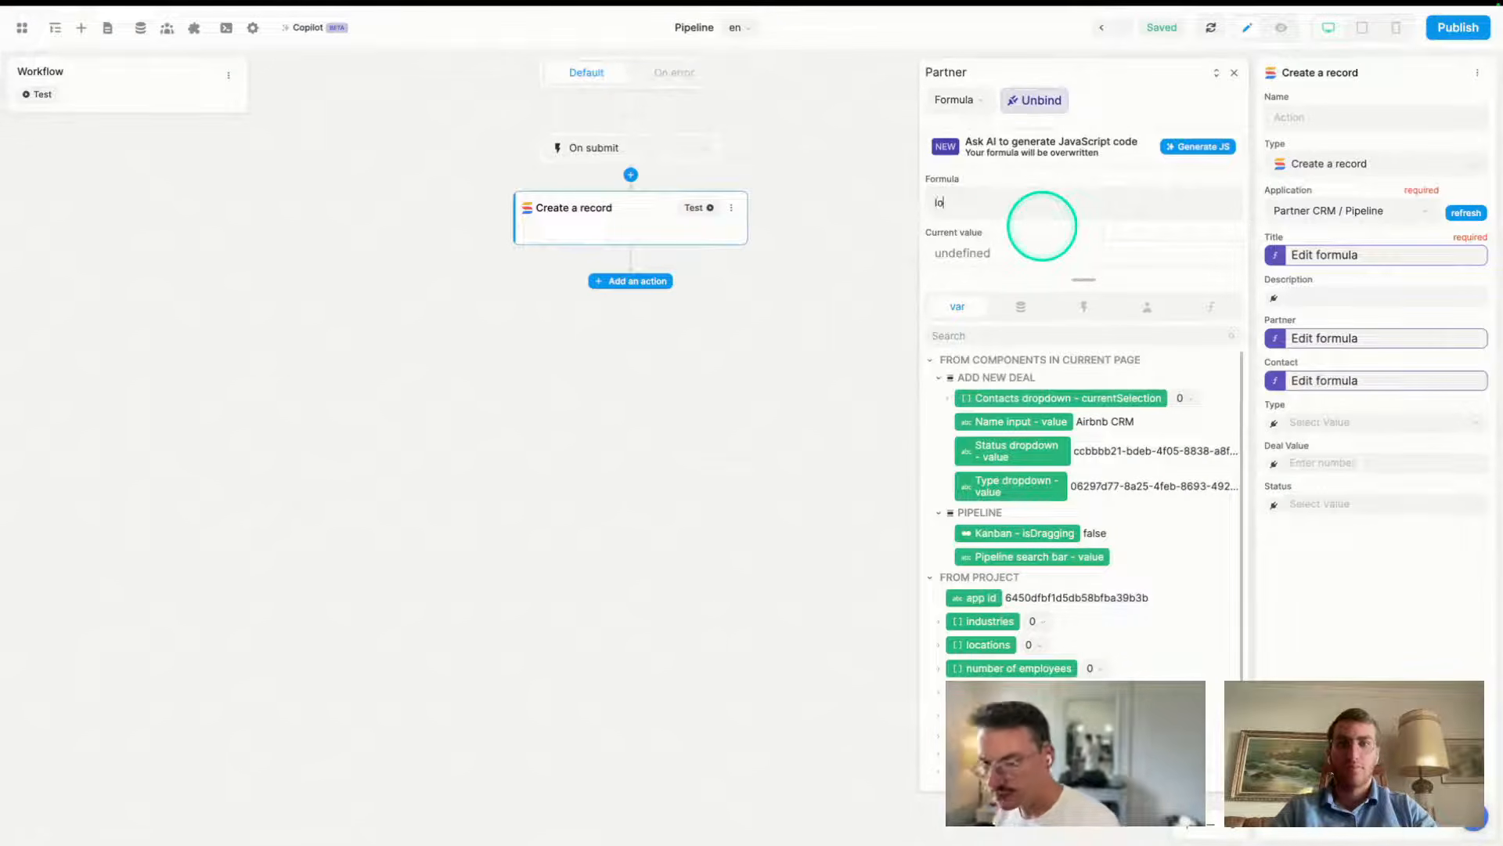
text(okup ()
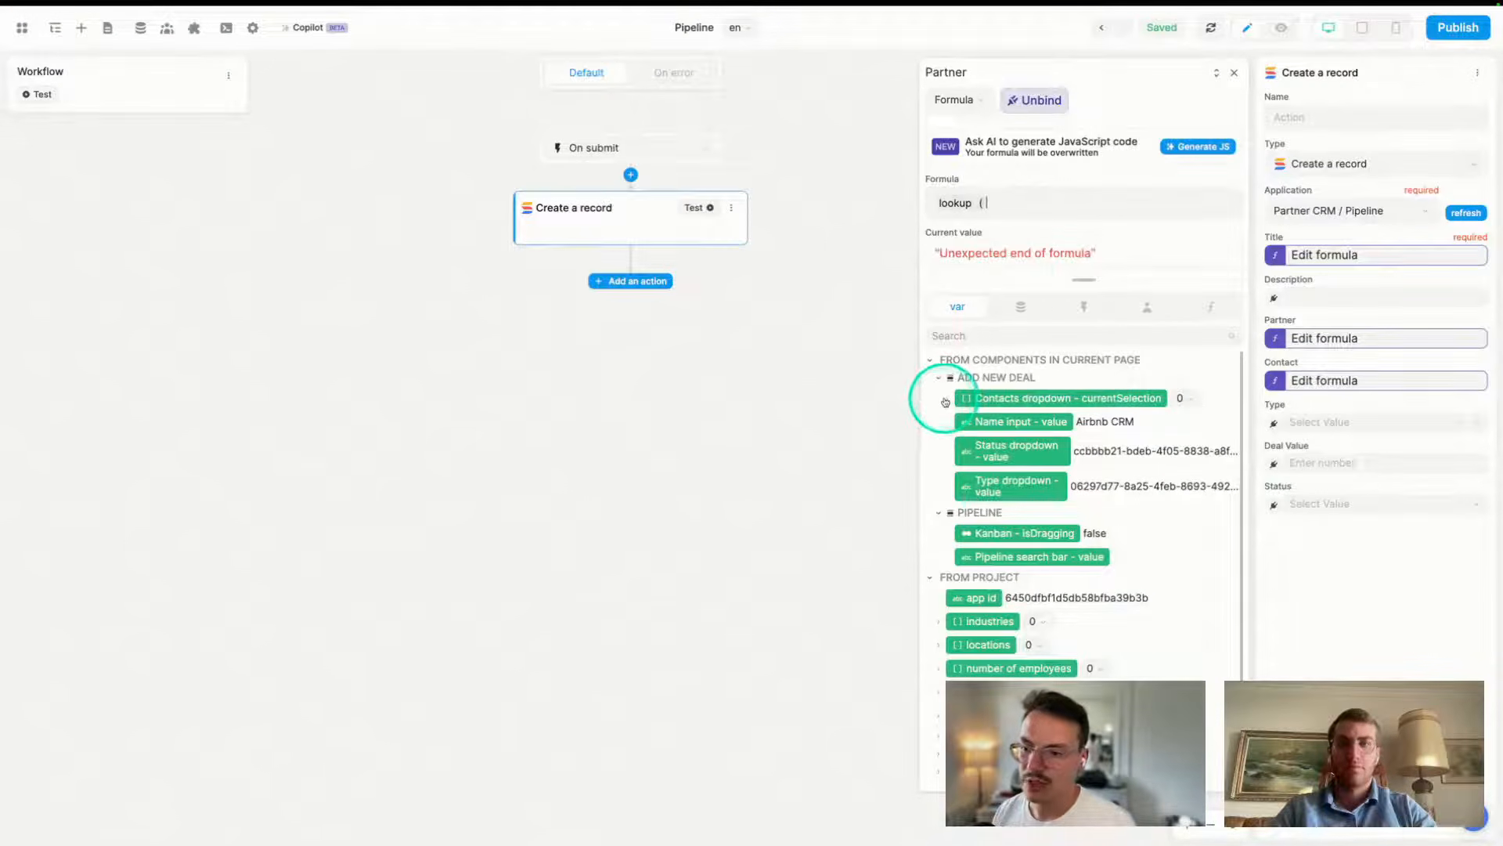
click(948, 398)
click(976, 428)
click(1181, 239)
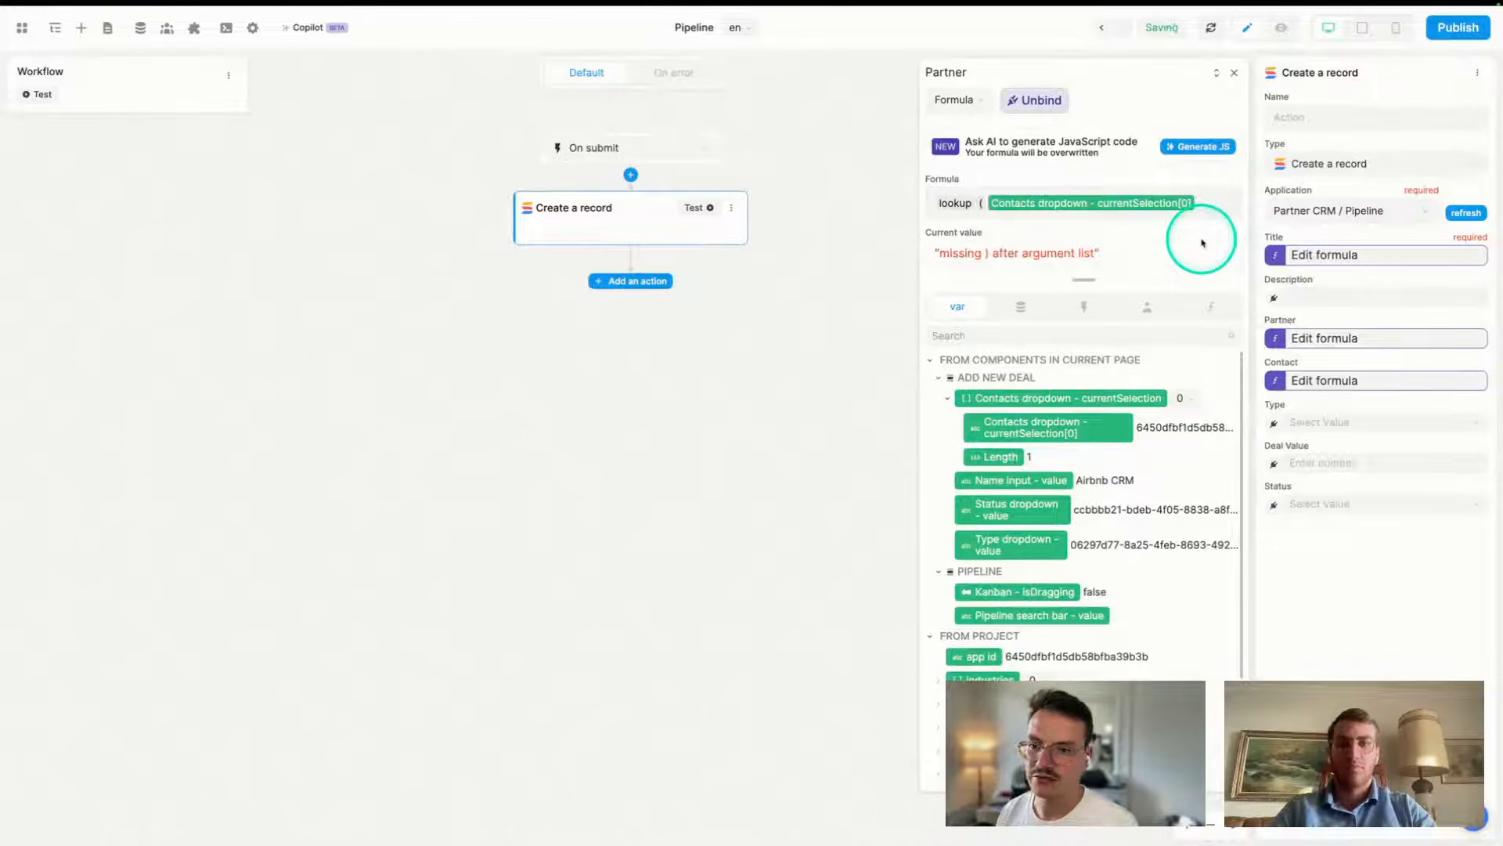
text(,)
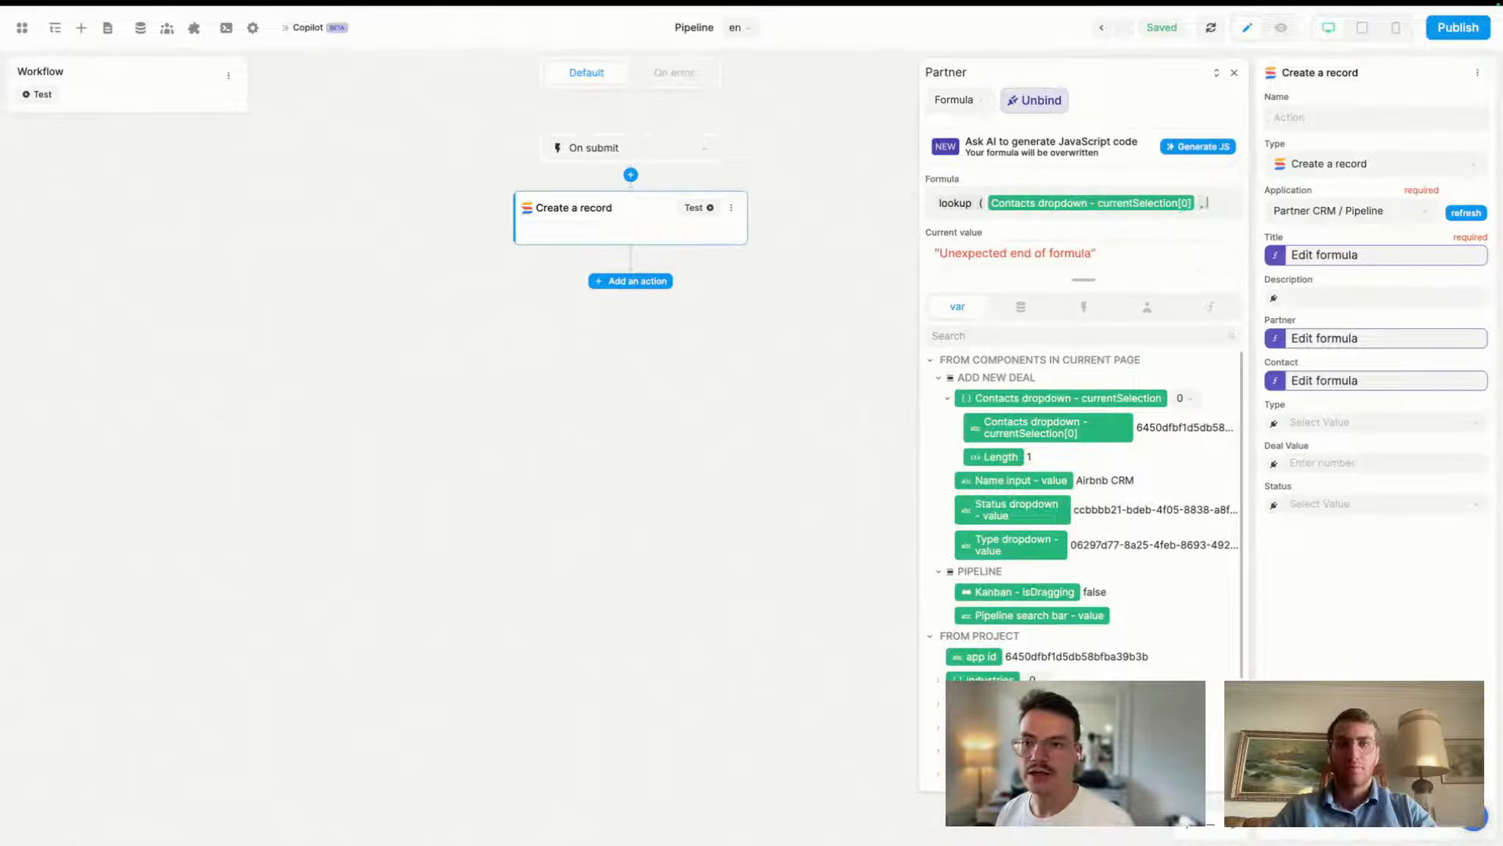
click(1026, 313)
click(941, 382)
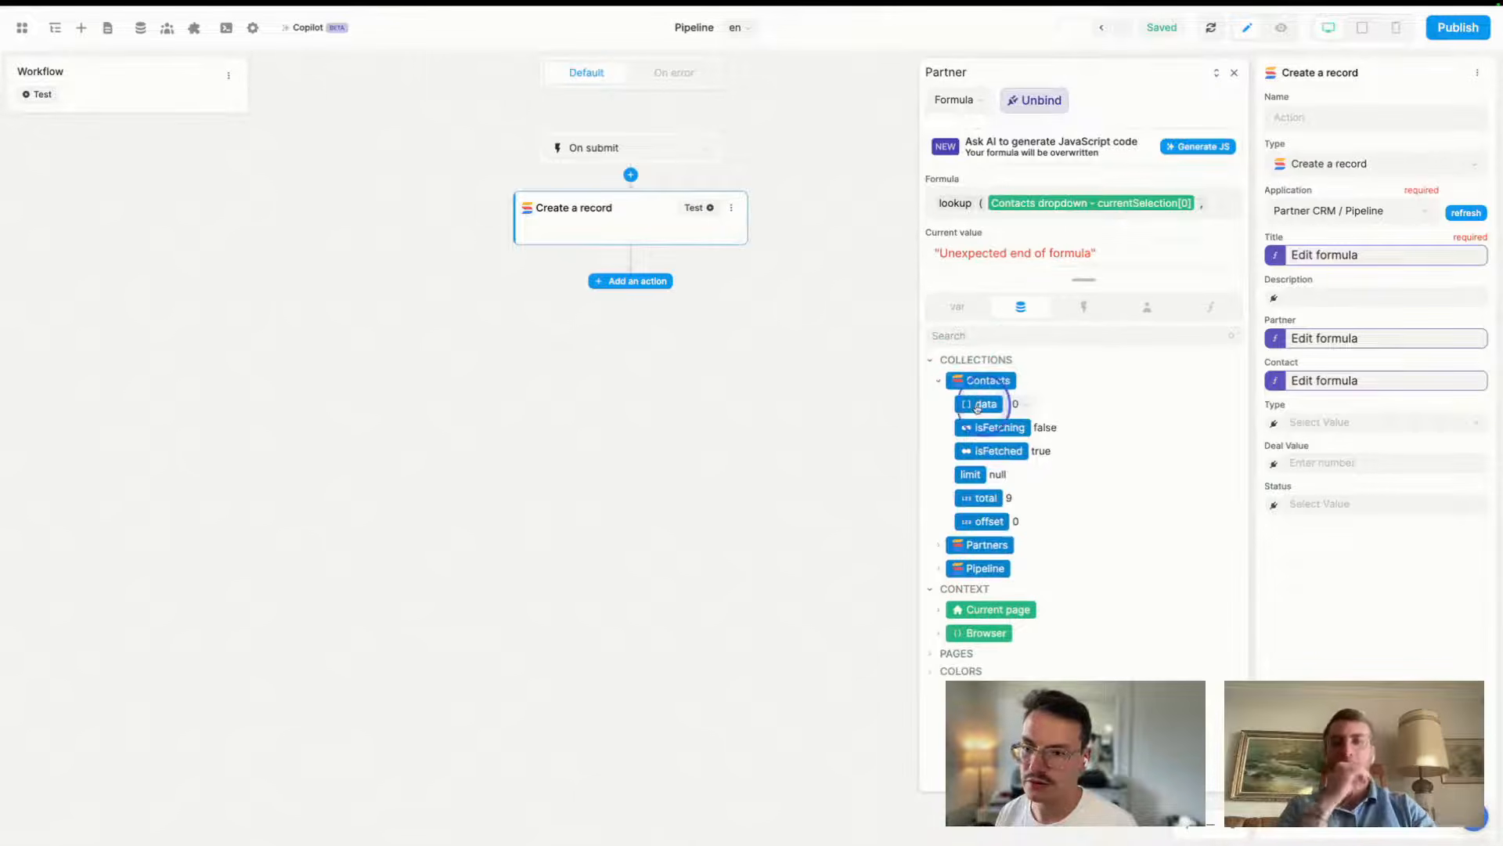
click(978, 404)
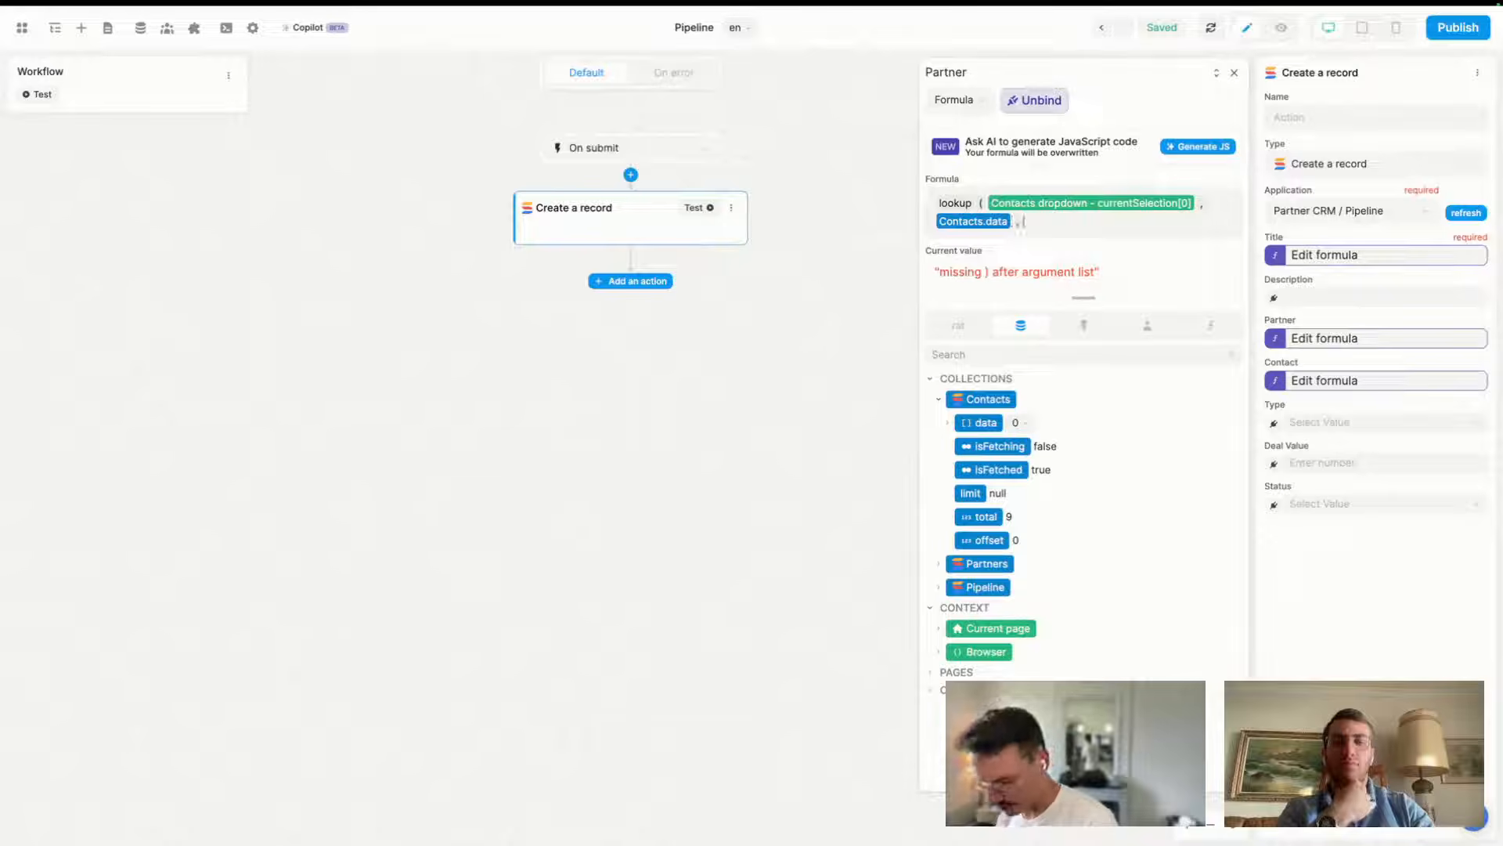
text())
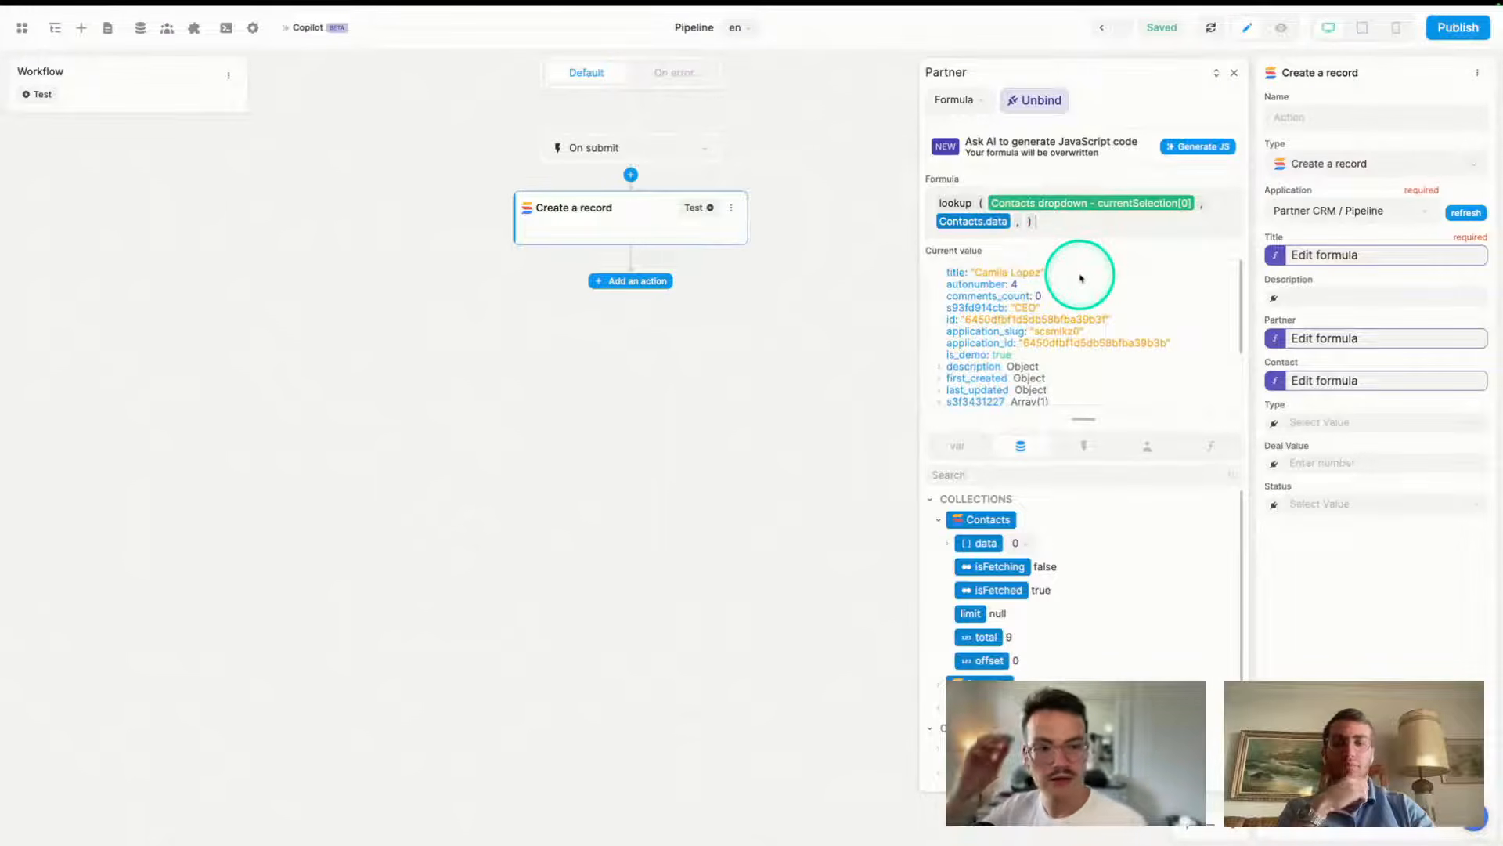
- Inspect the sc92d863fb and sd45b97449 fields, then expand s2kucntx item 0 to find partner Sabmilla
scroll(990, 335, down, 2)
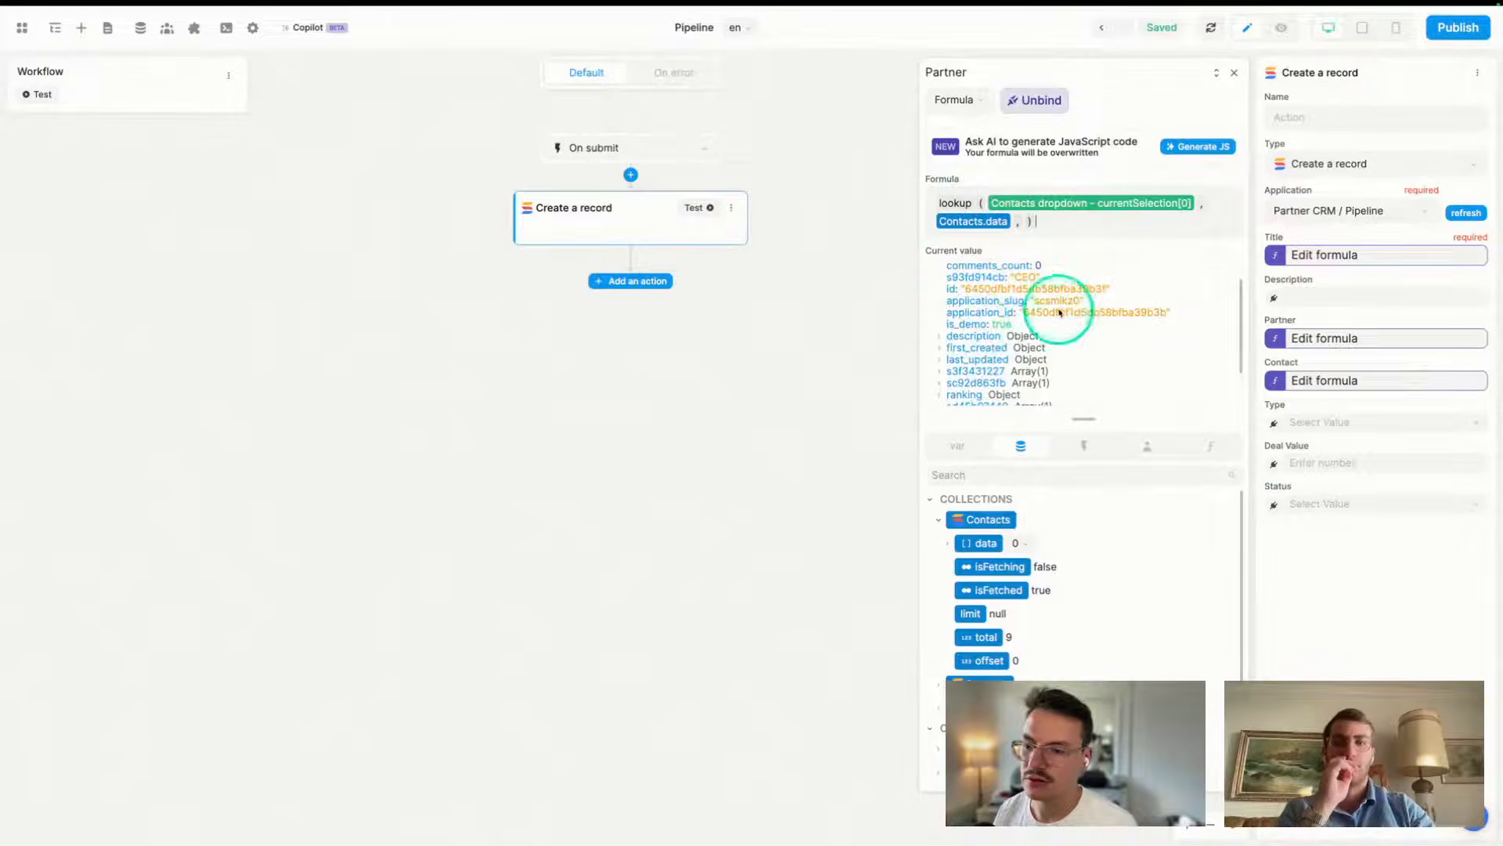
scroll(1110, 332, down, 3)
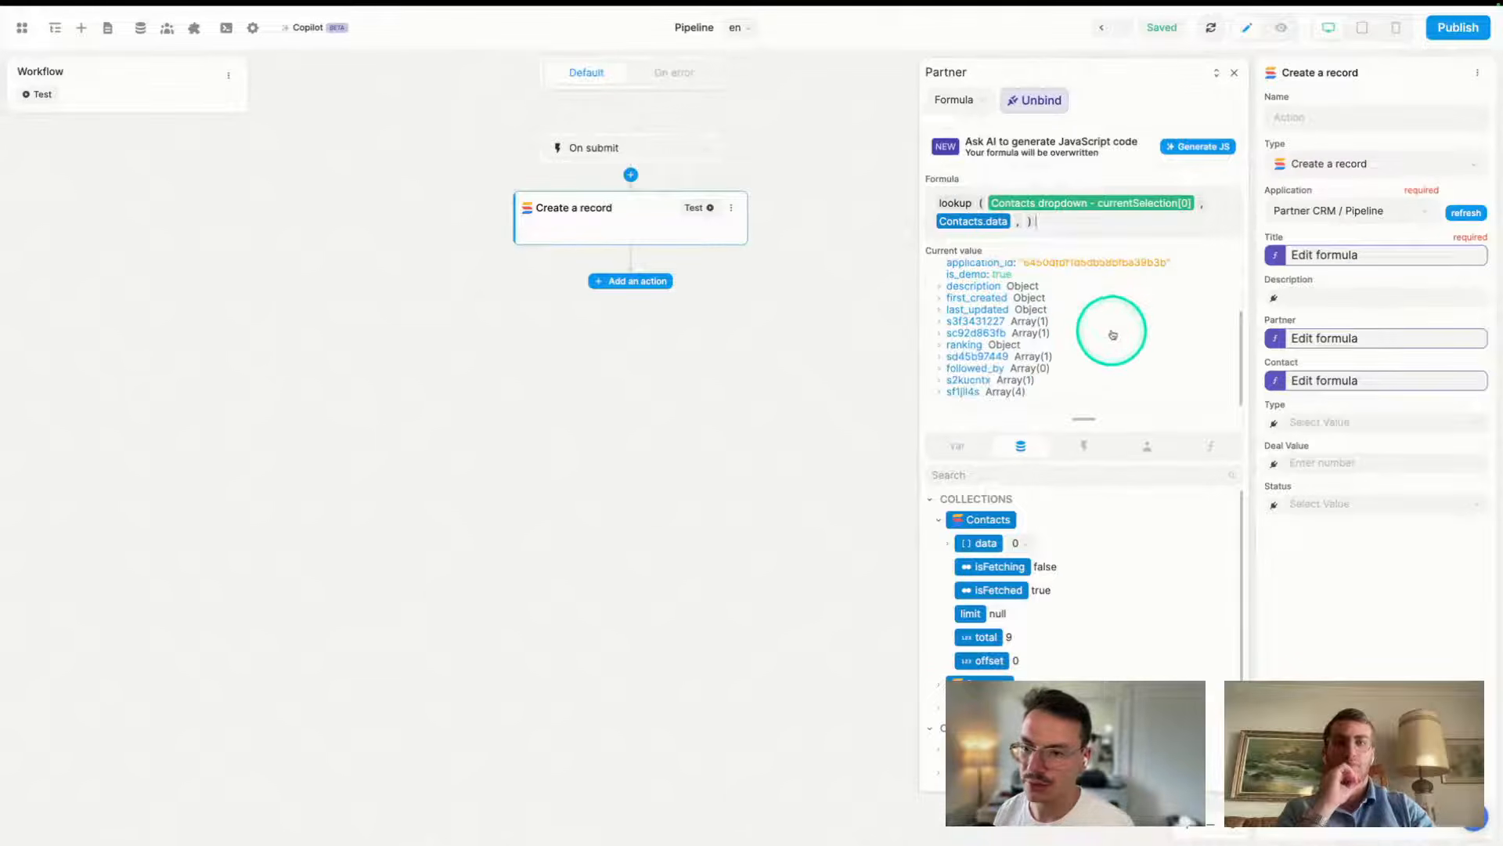
click(940, 334)
click(948, 345)
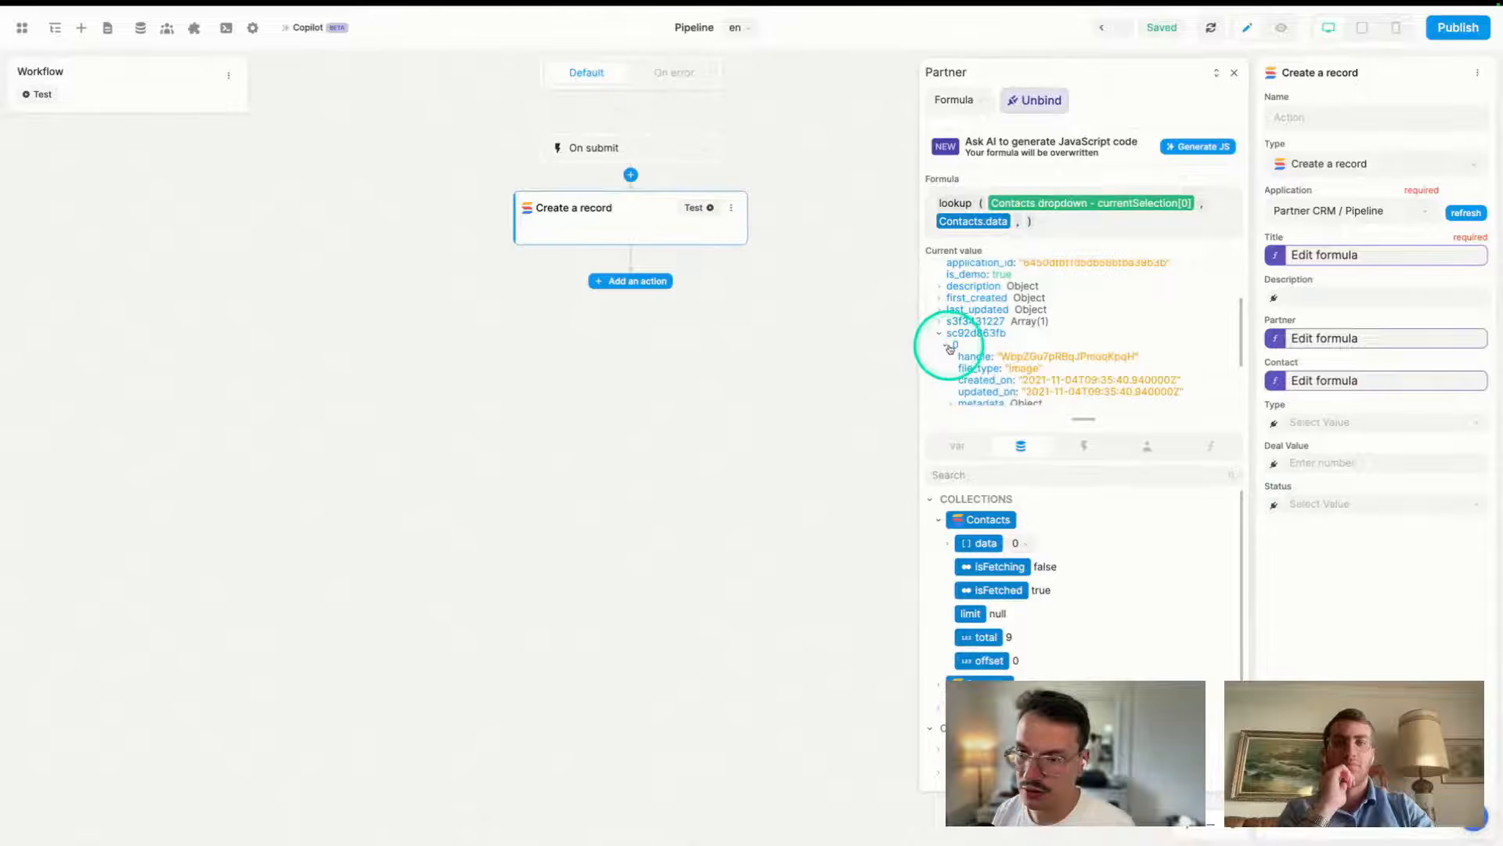
click(940, 335)
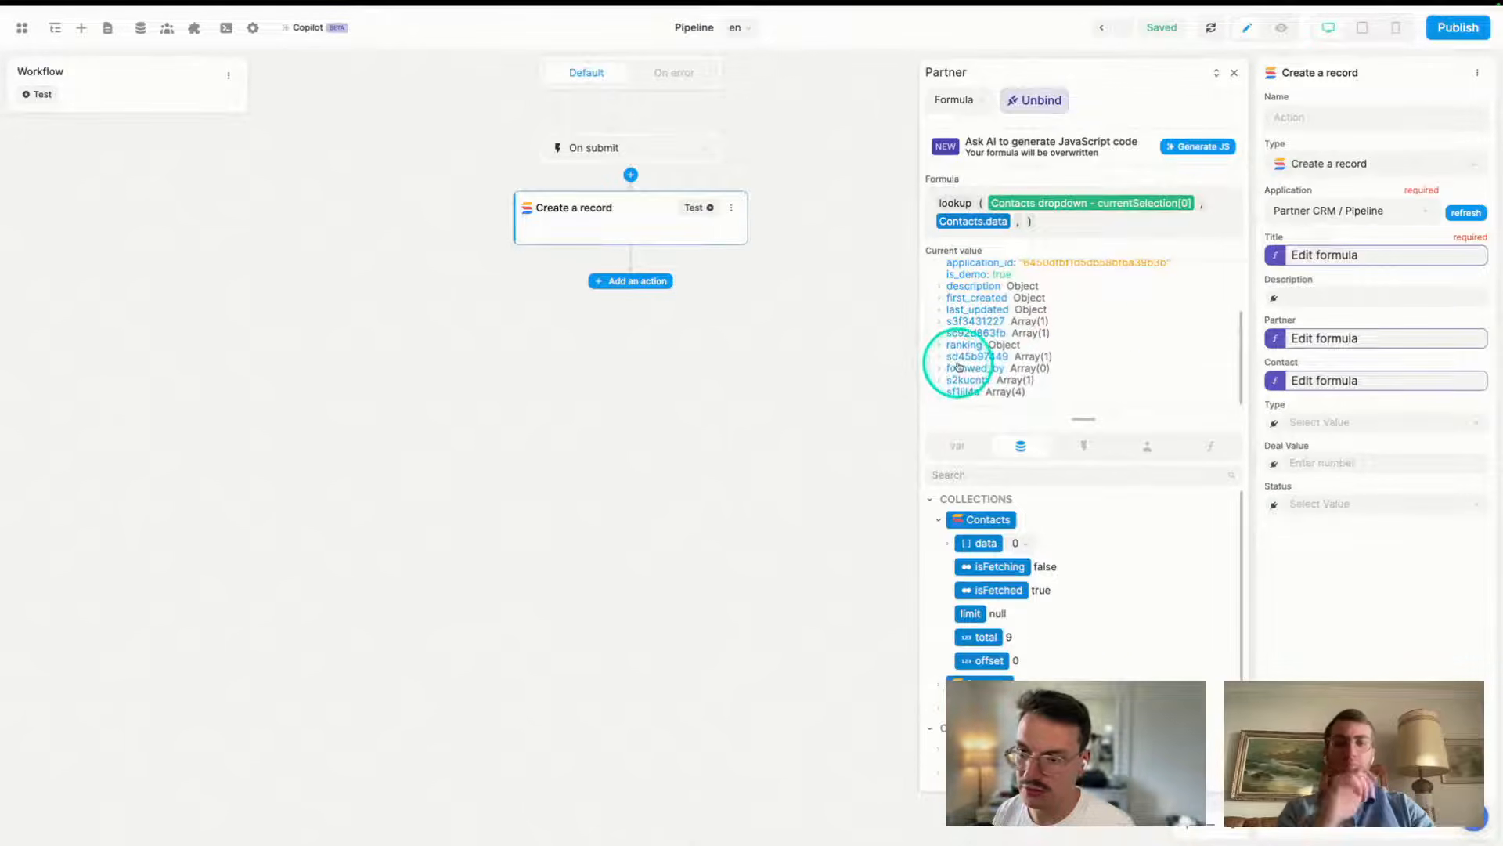
click(940, 358)
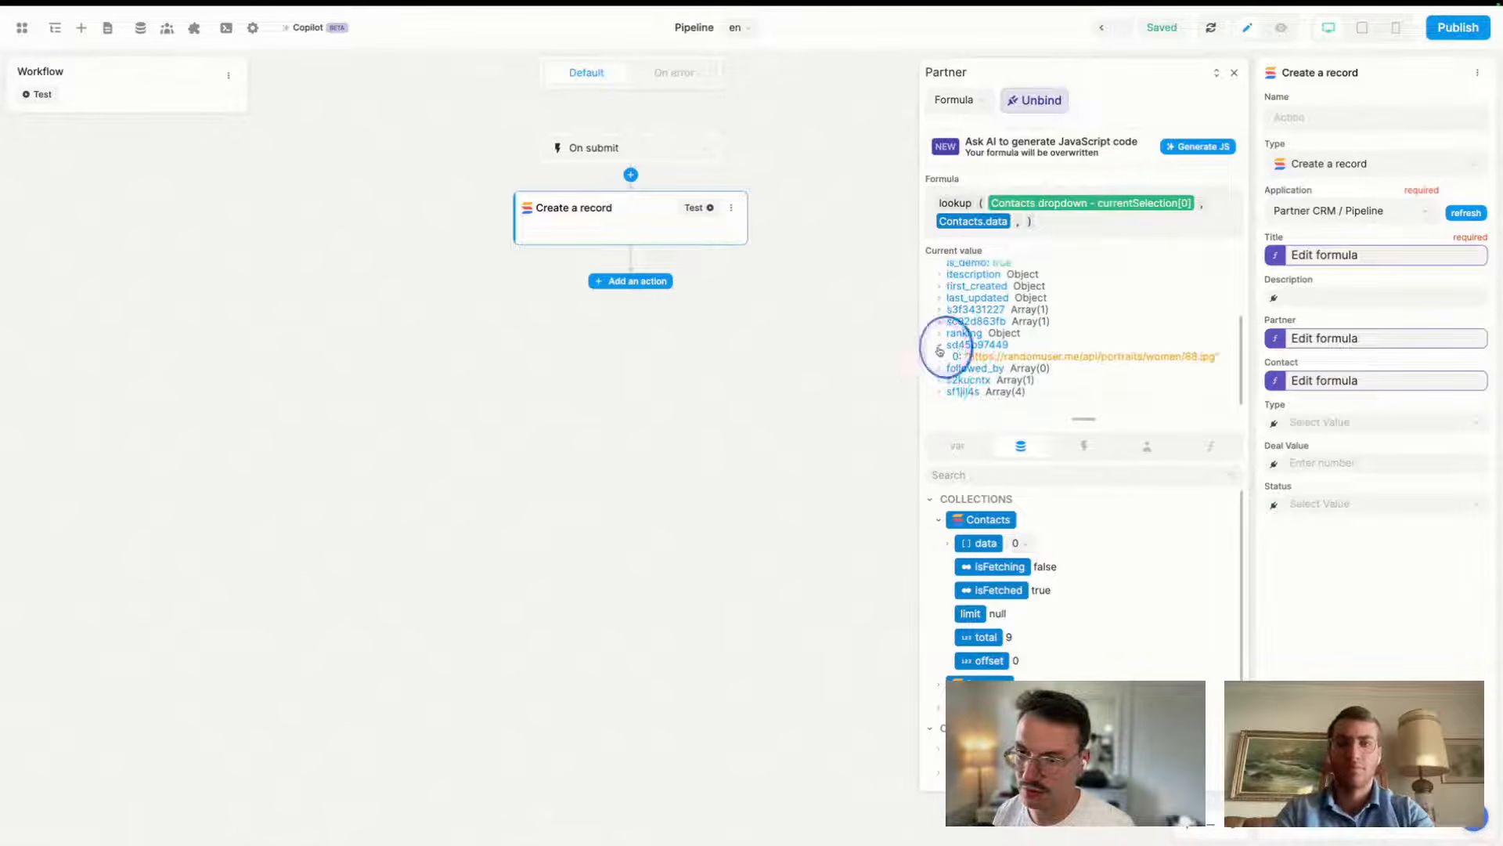
click(939, 347)
scroll(939, 382, down, 1)
click(946, 381)
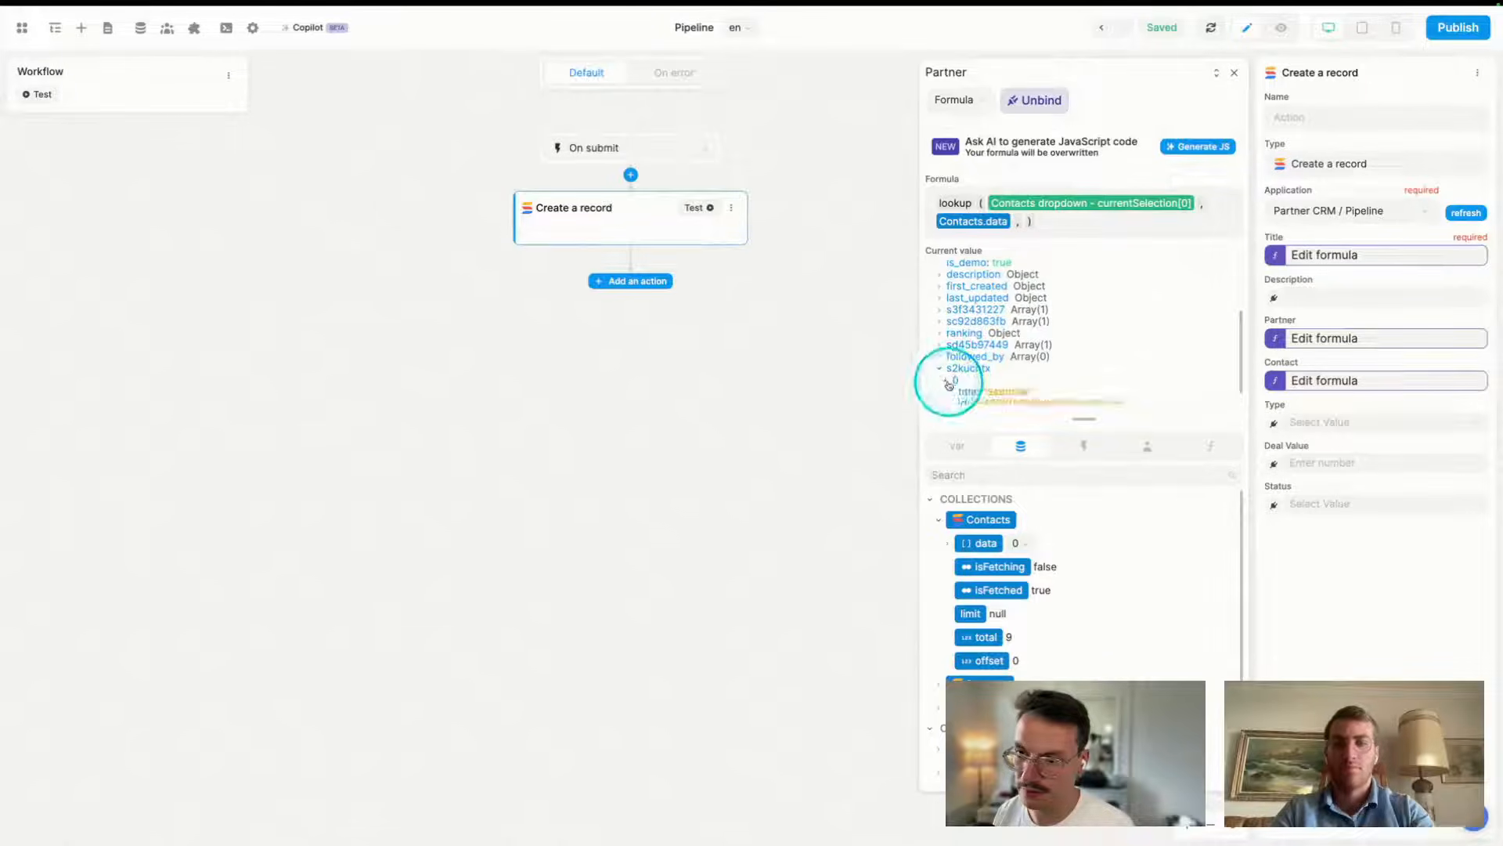
scroll(949, 380, down, 1)
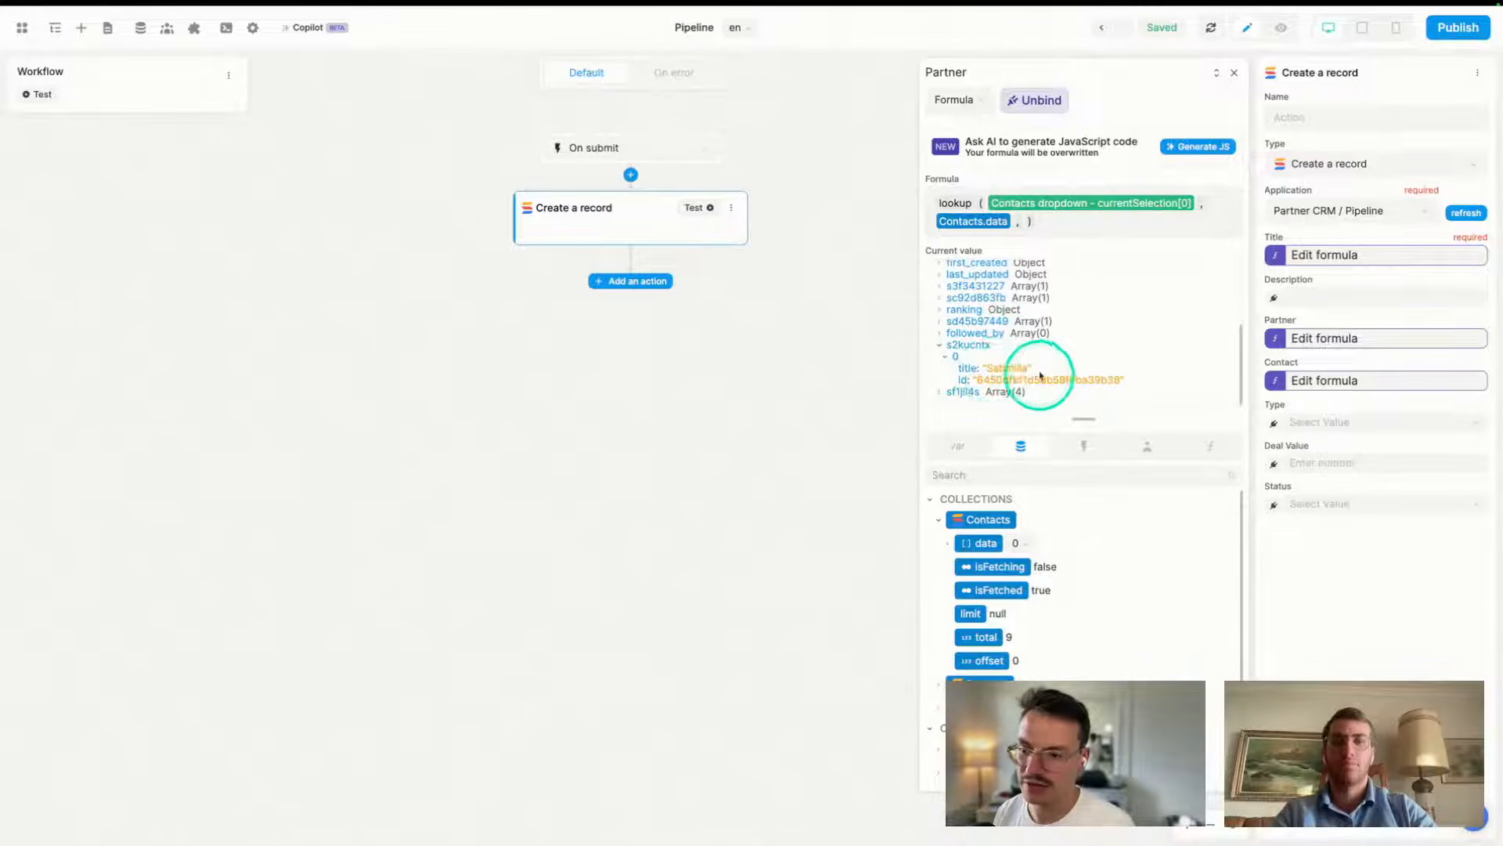
- Wrap the lookup as getKeyValue(lookup(...), 's2kucntx')[0].id so Partner returns the partner id
click(935, 200)
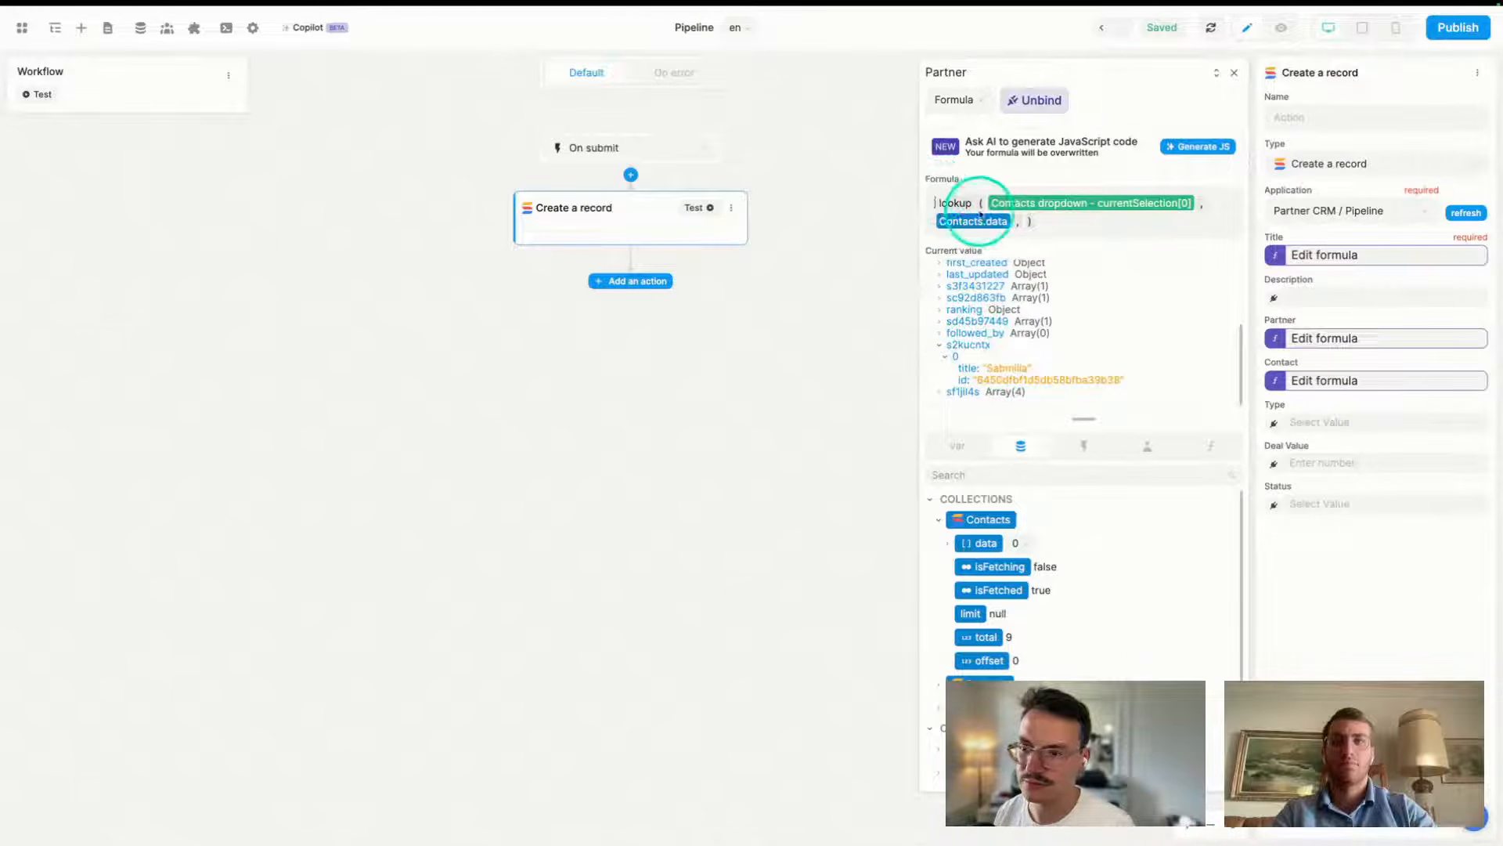
text(getKeyValu)
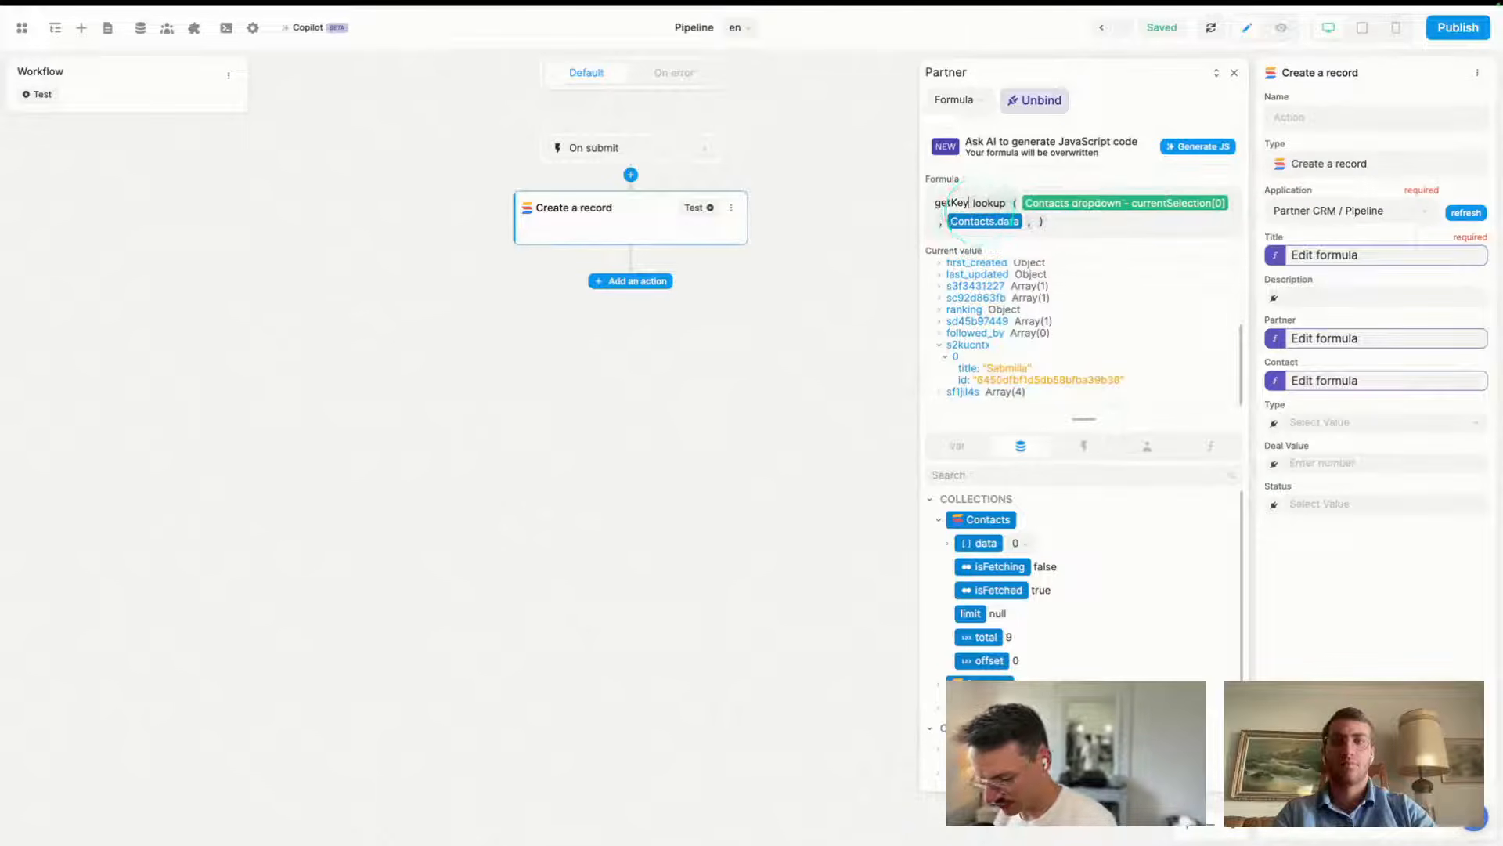
text(e ()
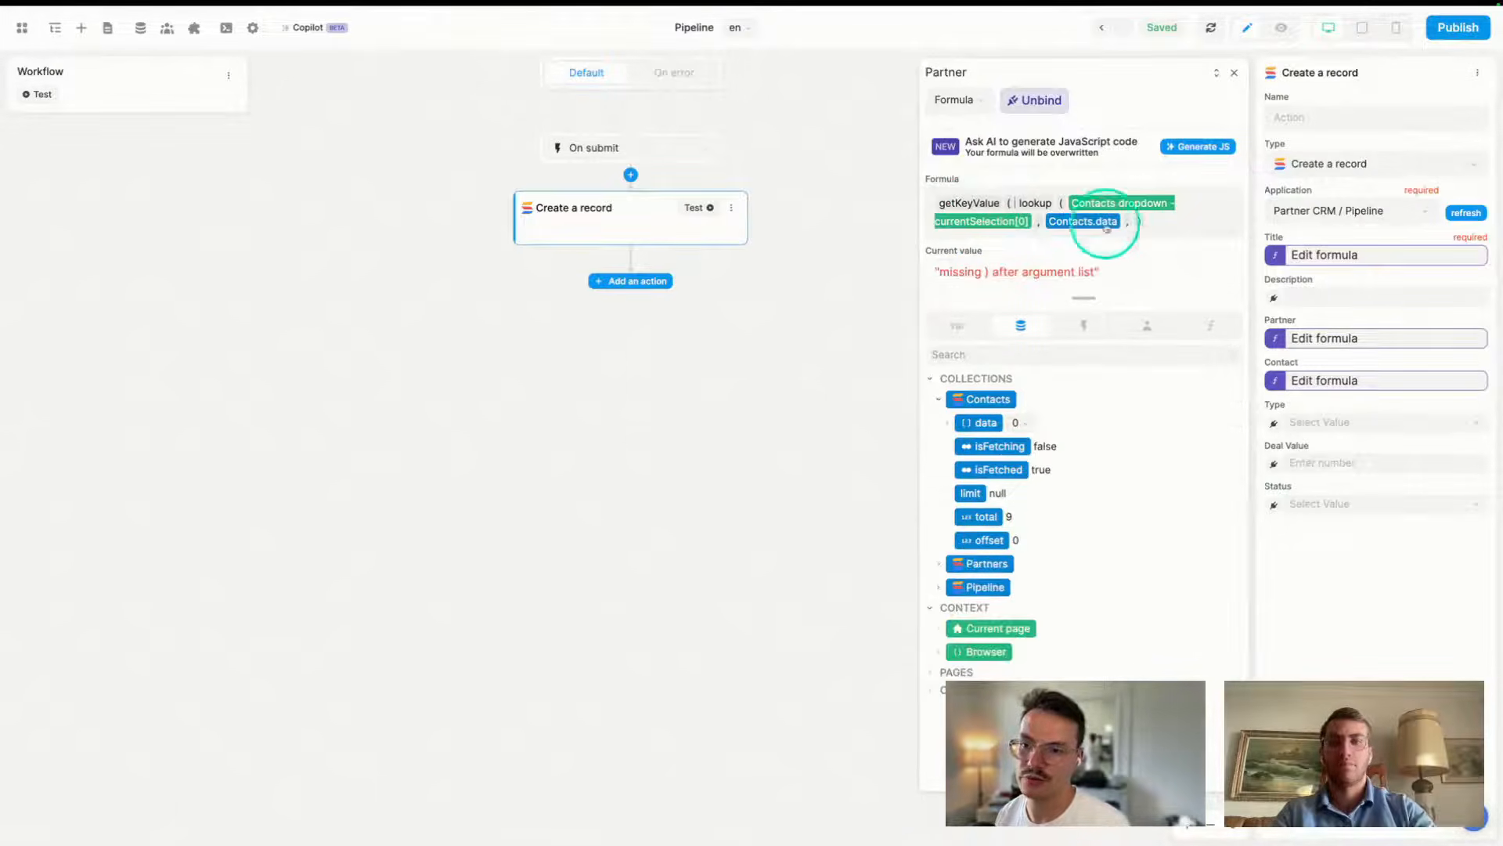
click(1135, 222)
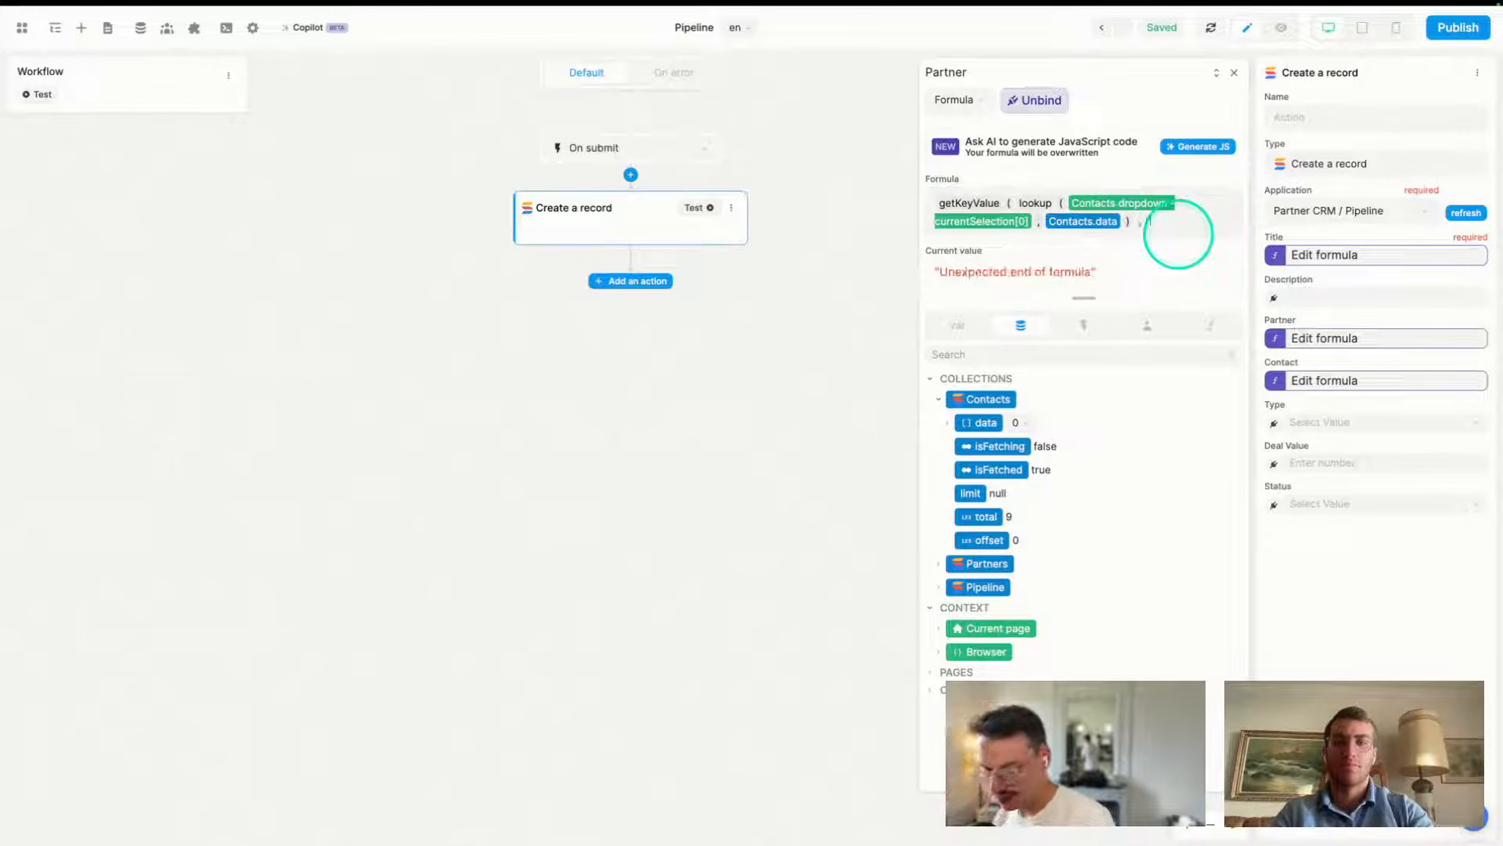
text() , )
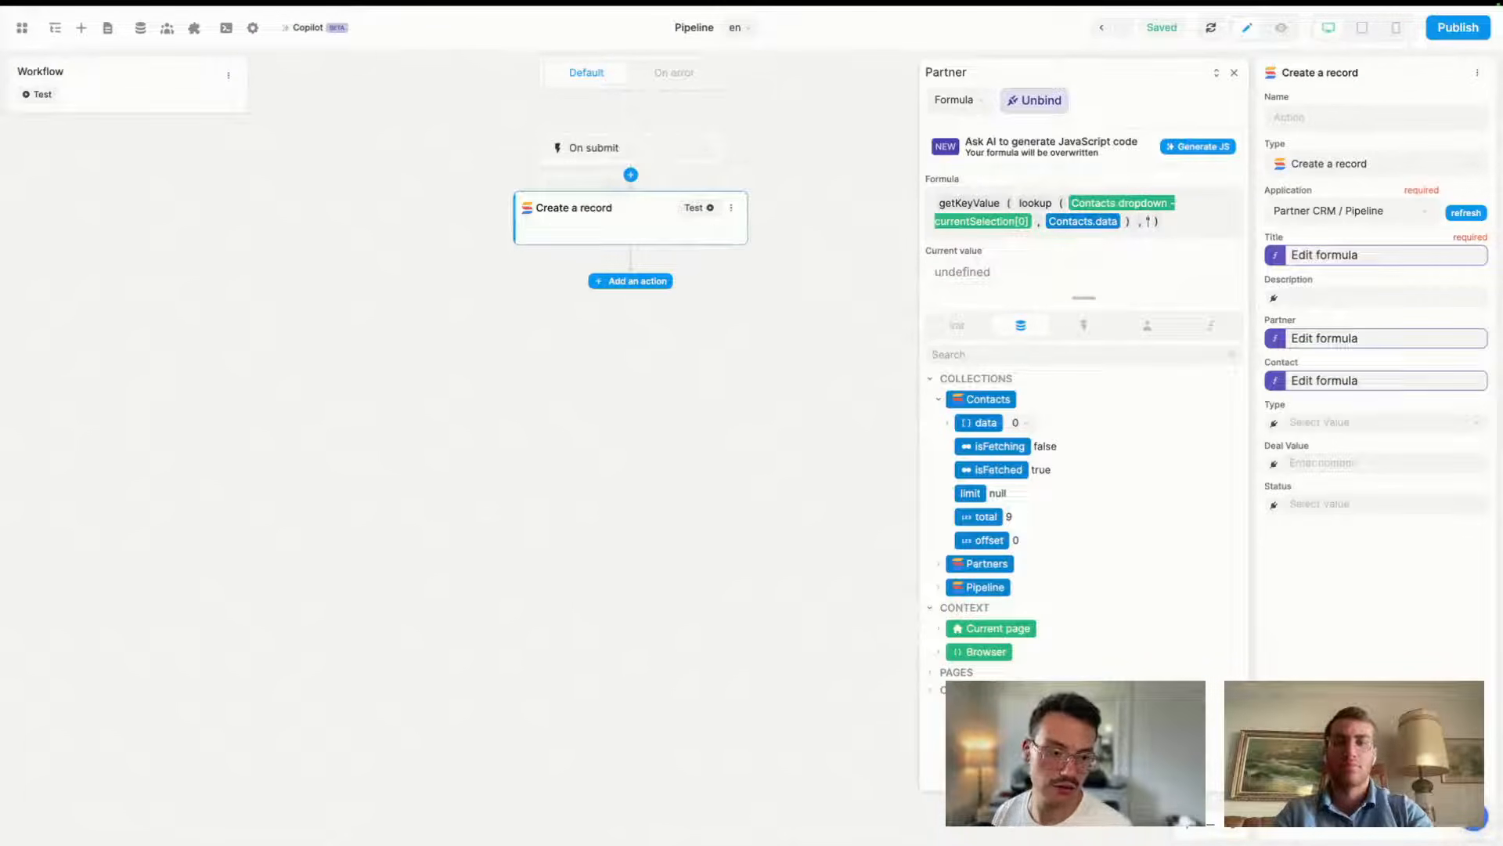
text('s)
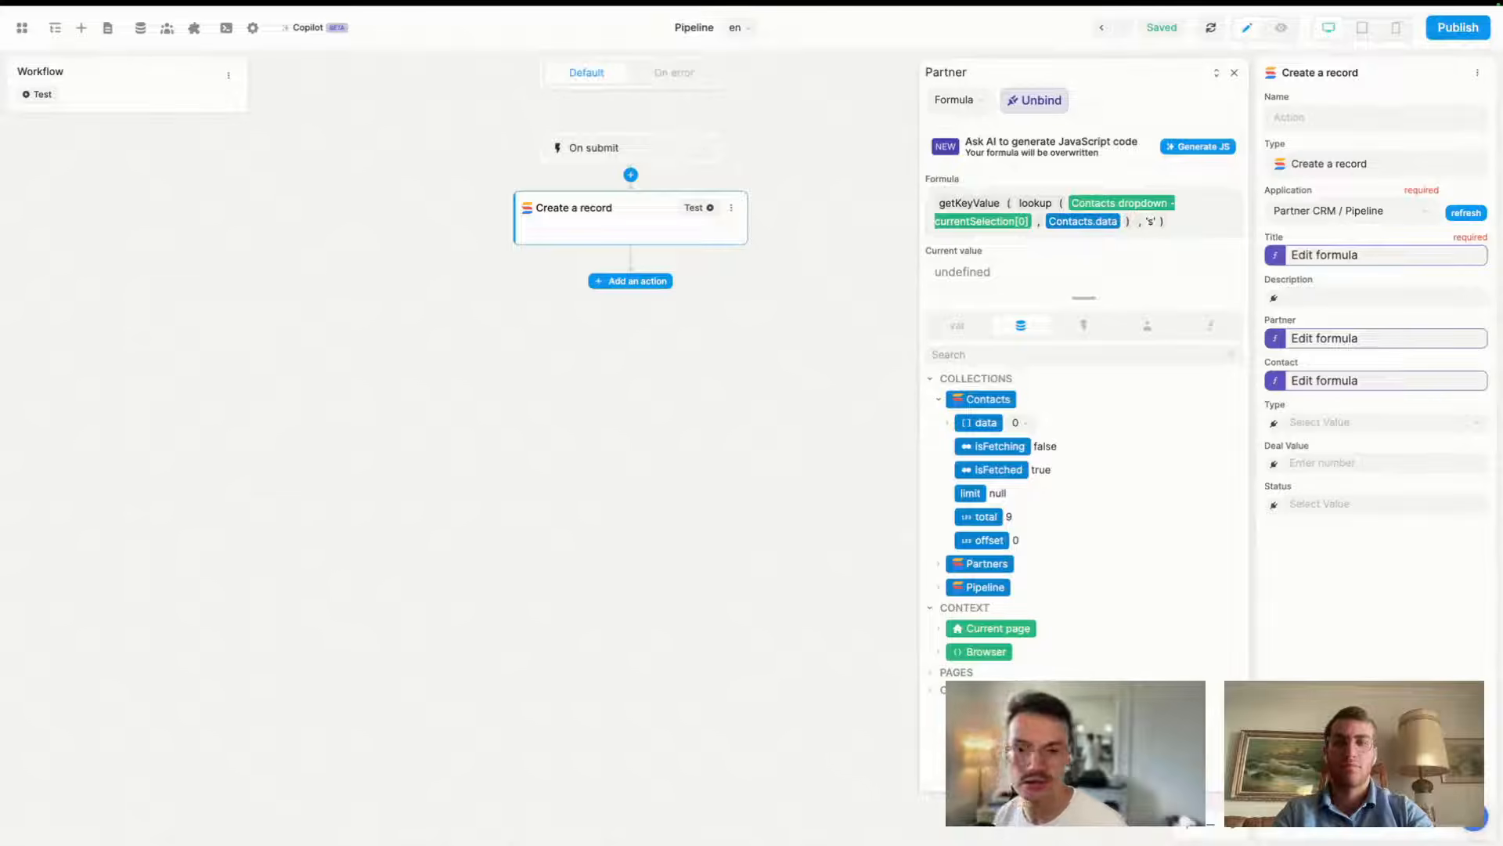
text(2)
text(ku)
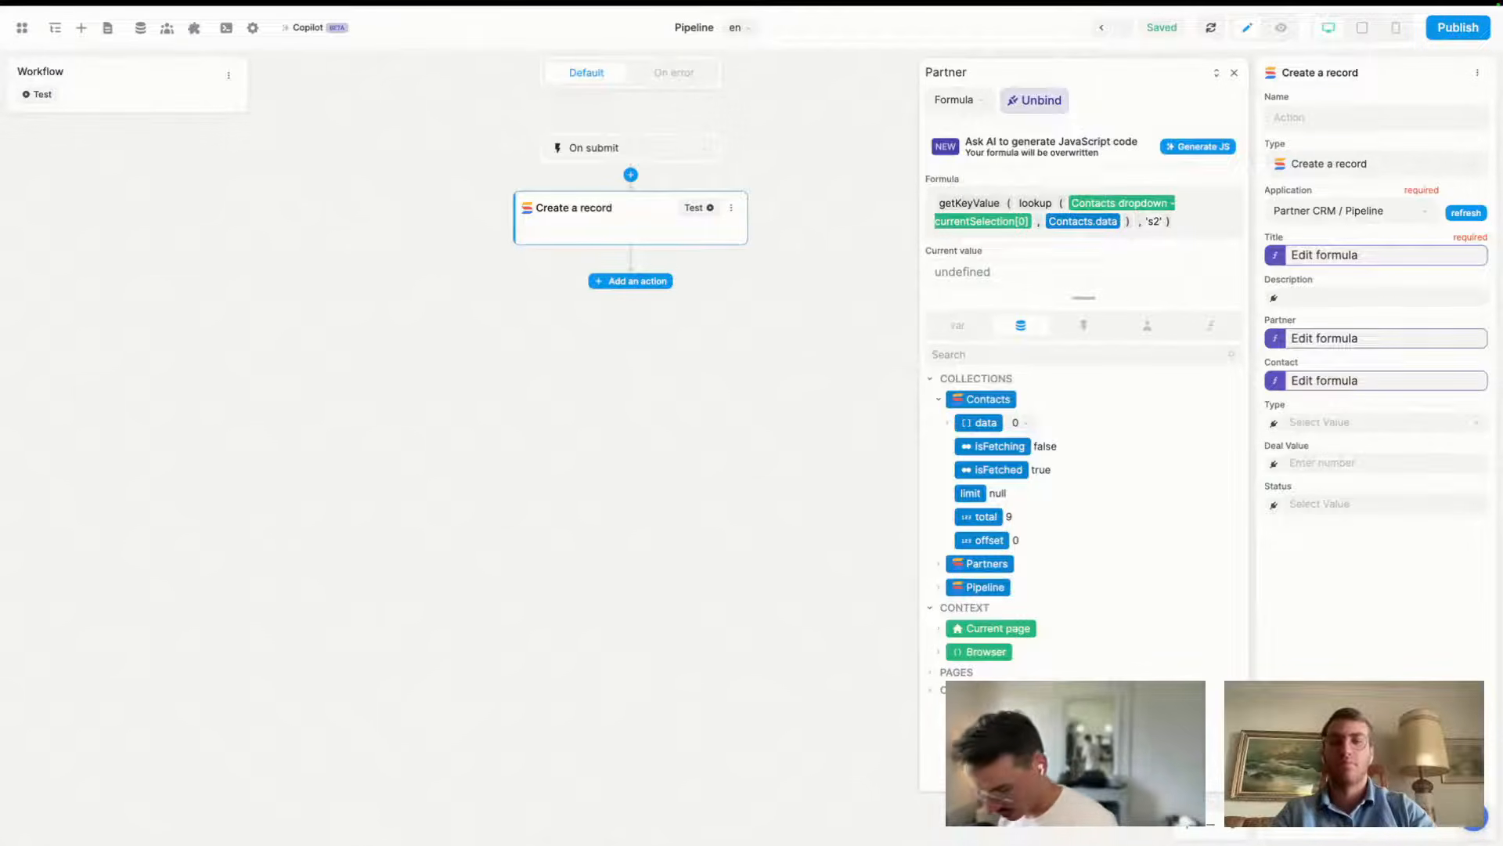
text(c)
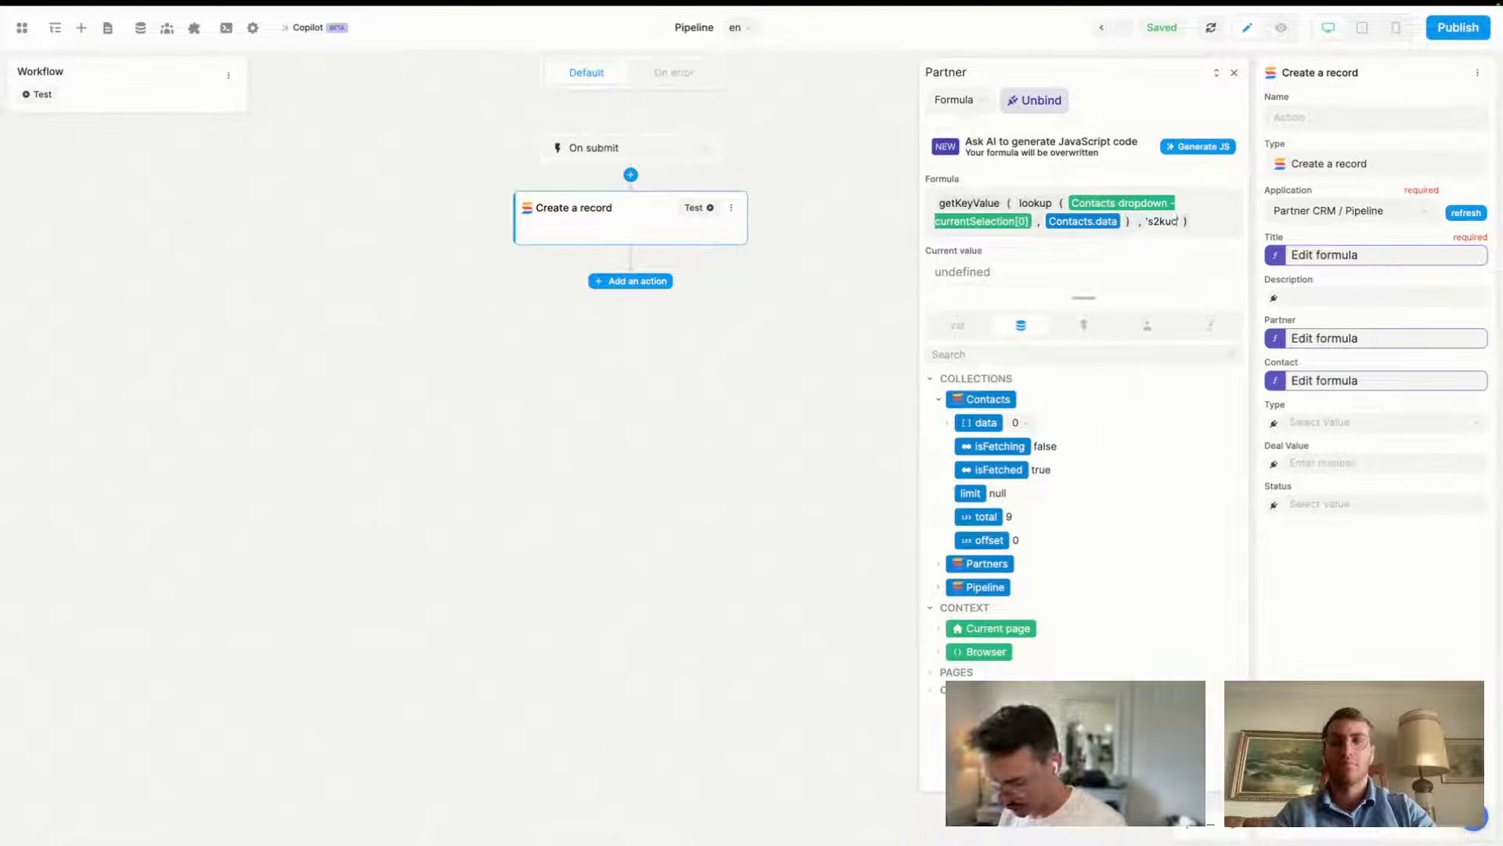
text(ntx)
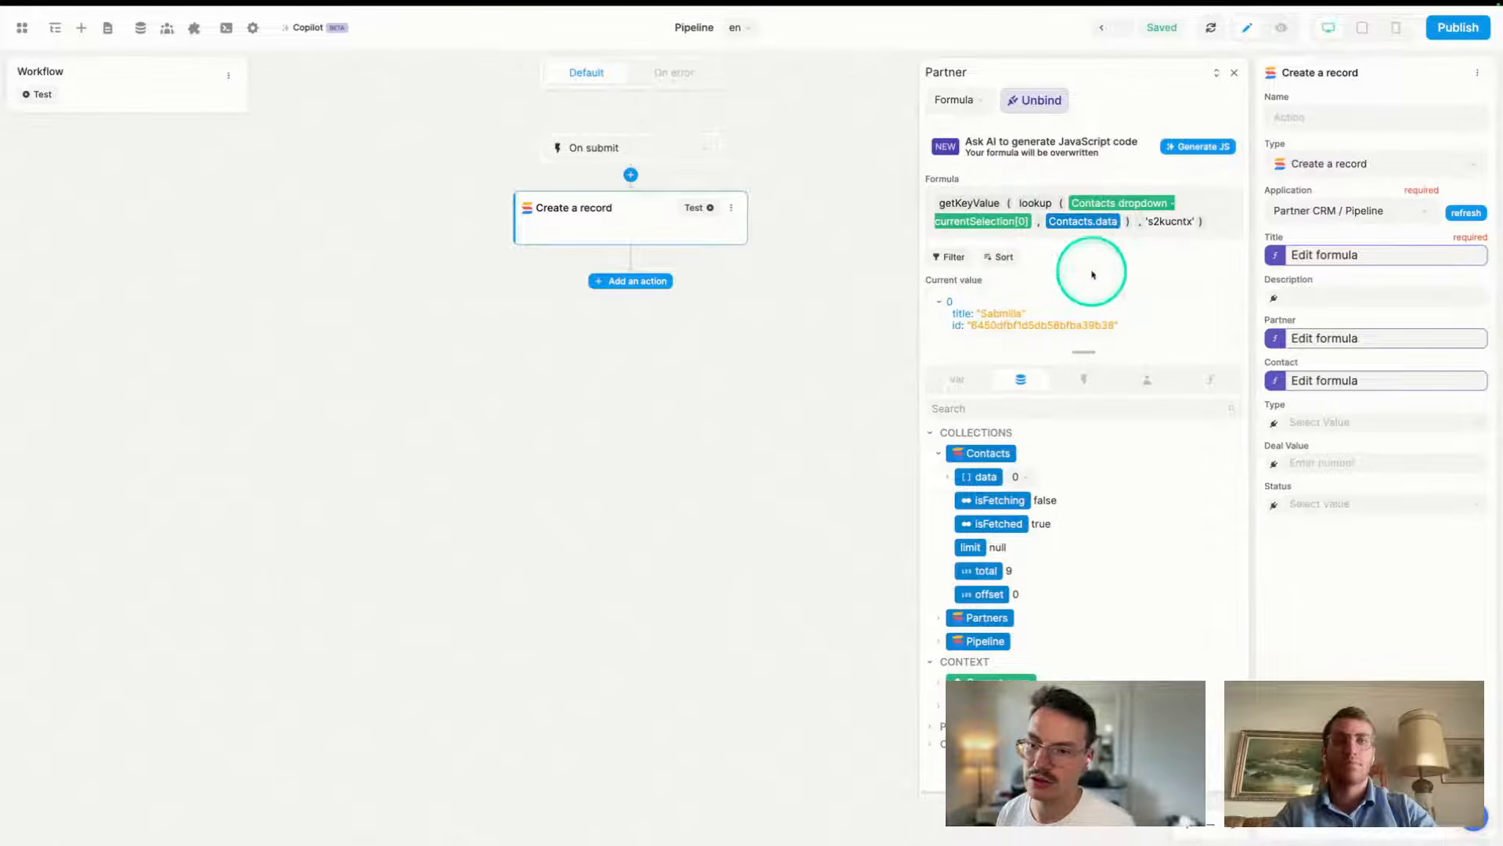
click(1216, 221)
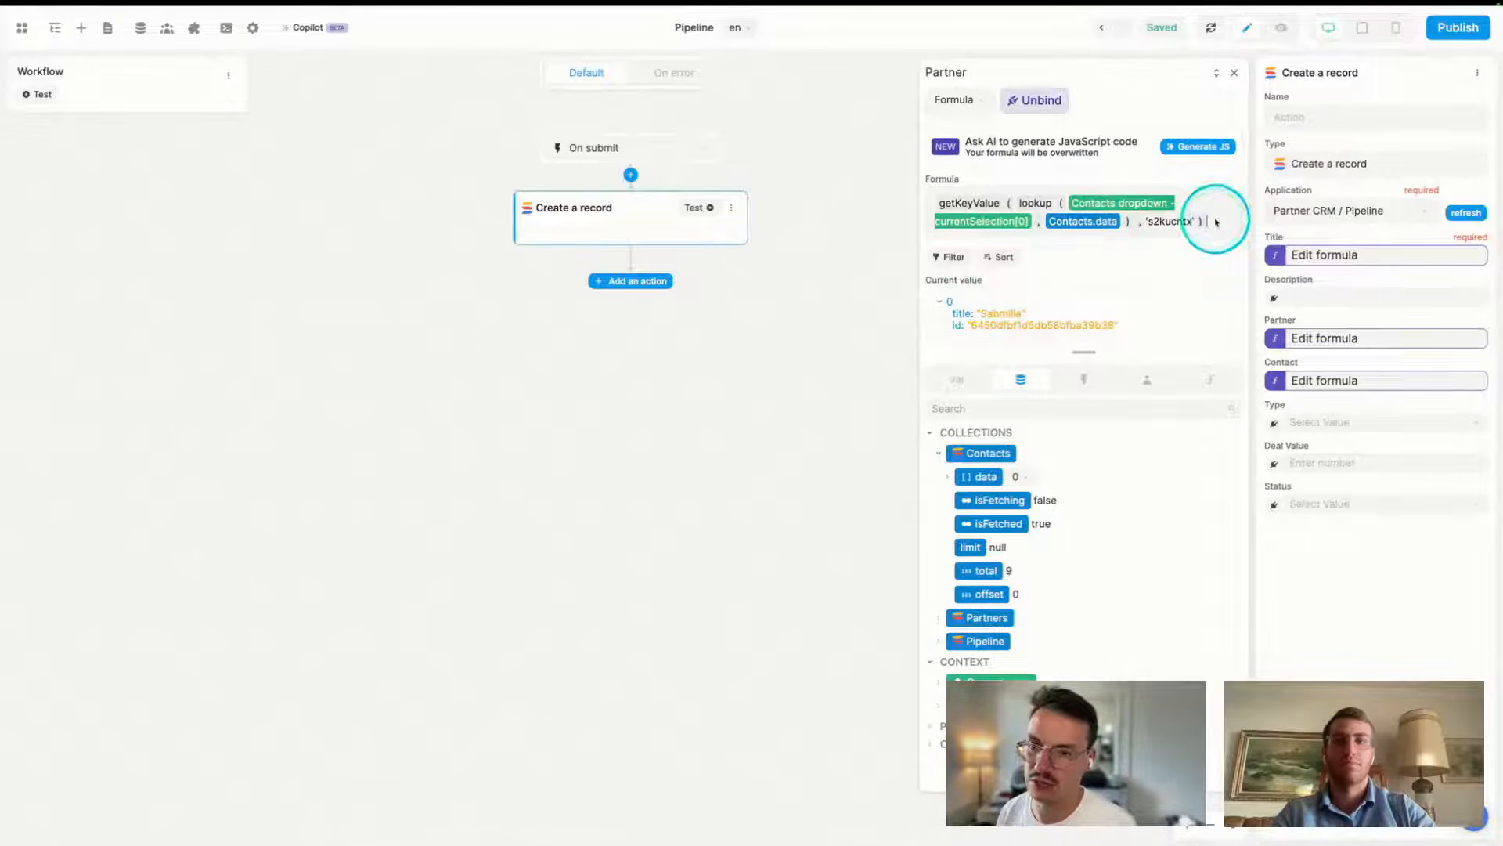
text([)
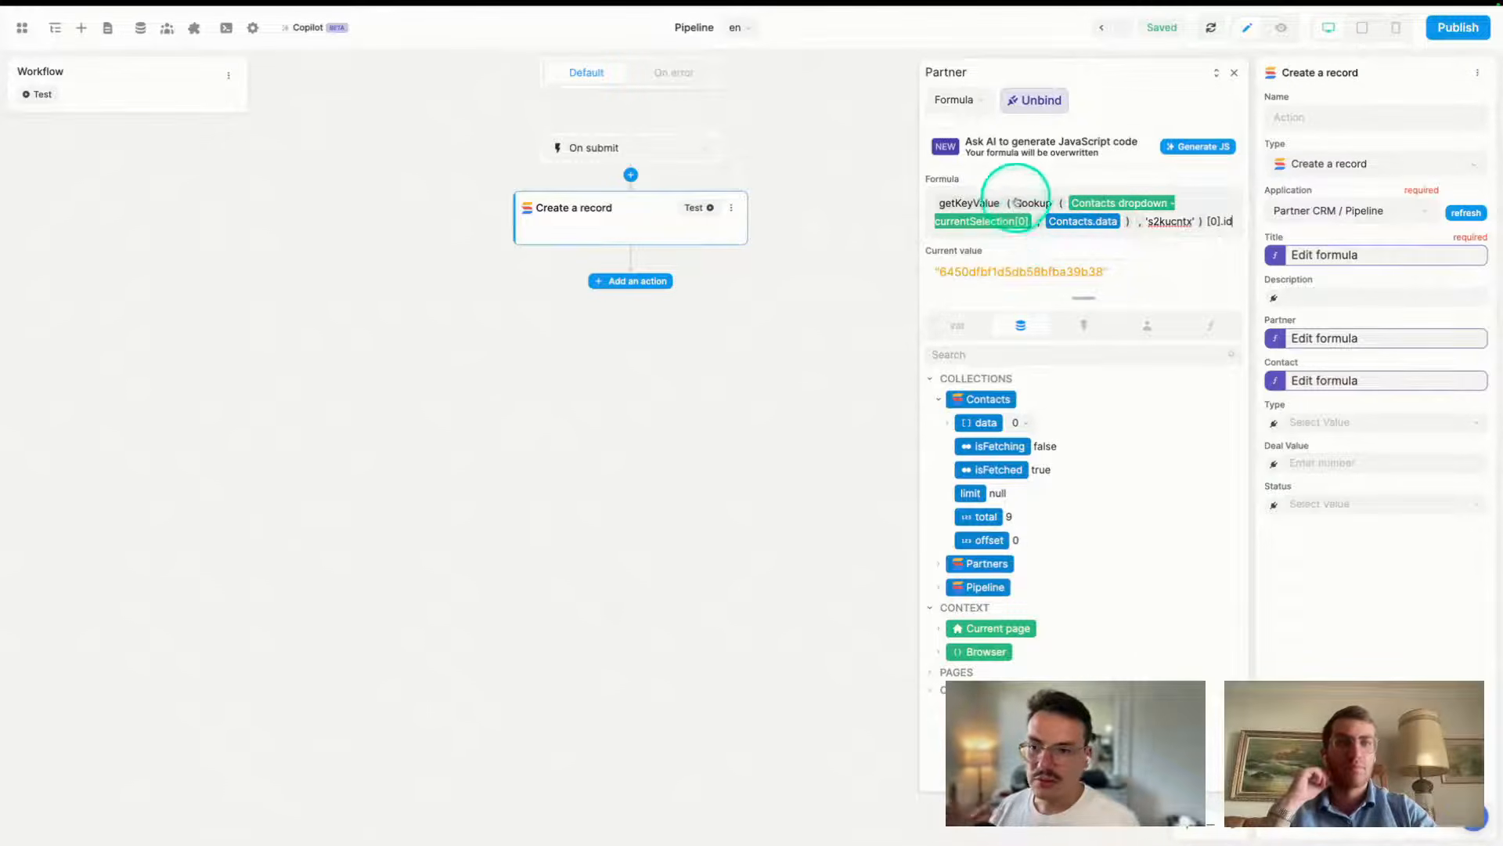
click(1126, 238)
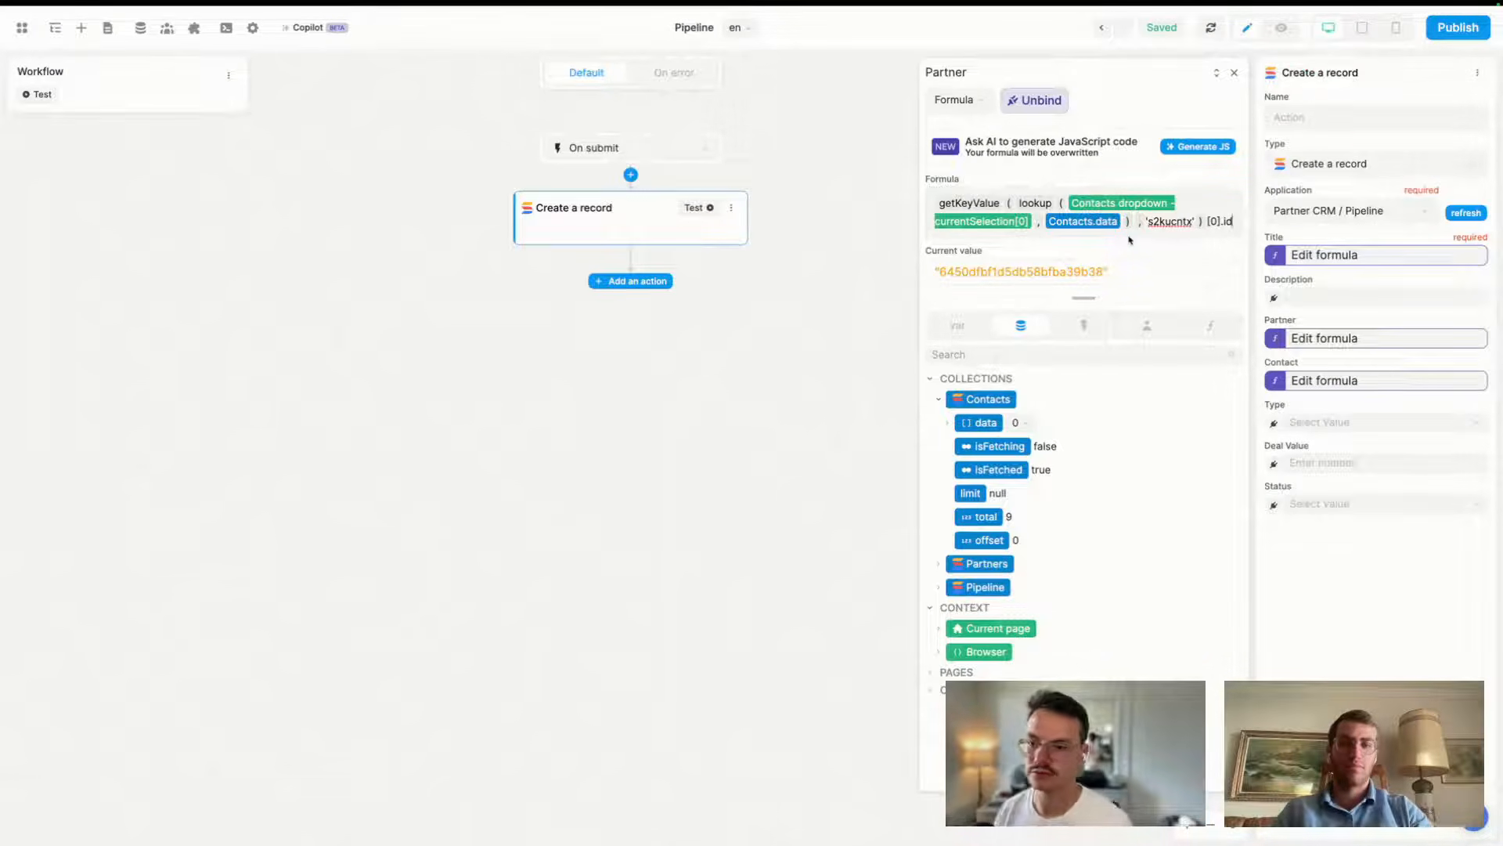
click(1234, 72)
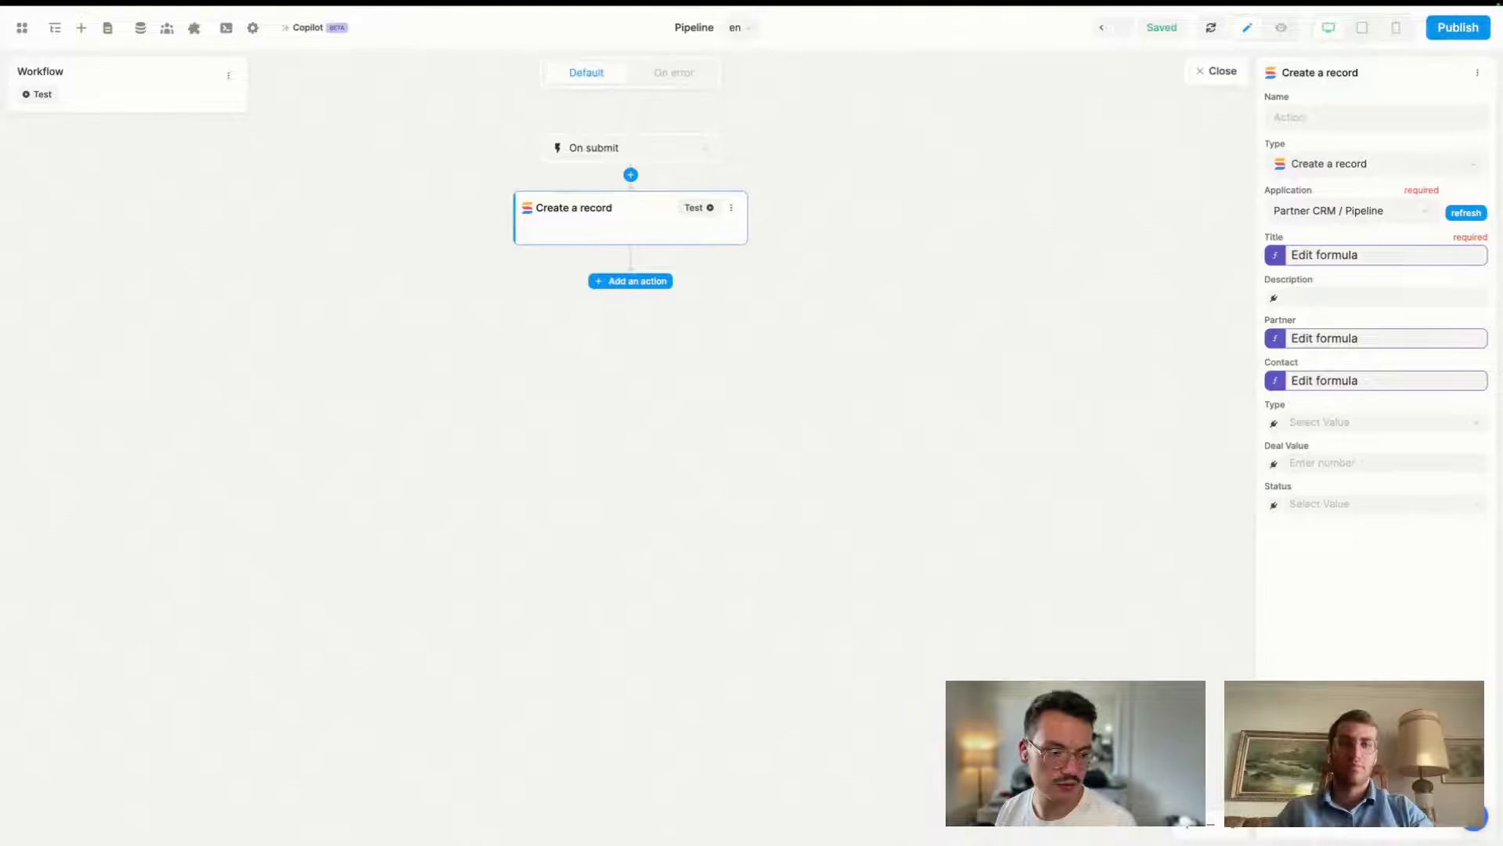
- Bind the record's Type and Status fields to the Type and Status dropdown values
click(1275, 425)
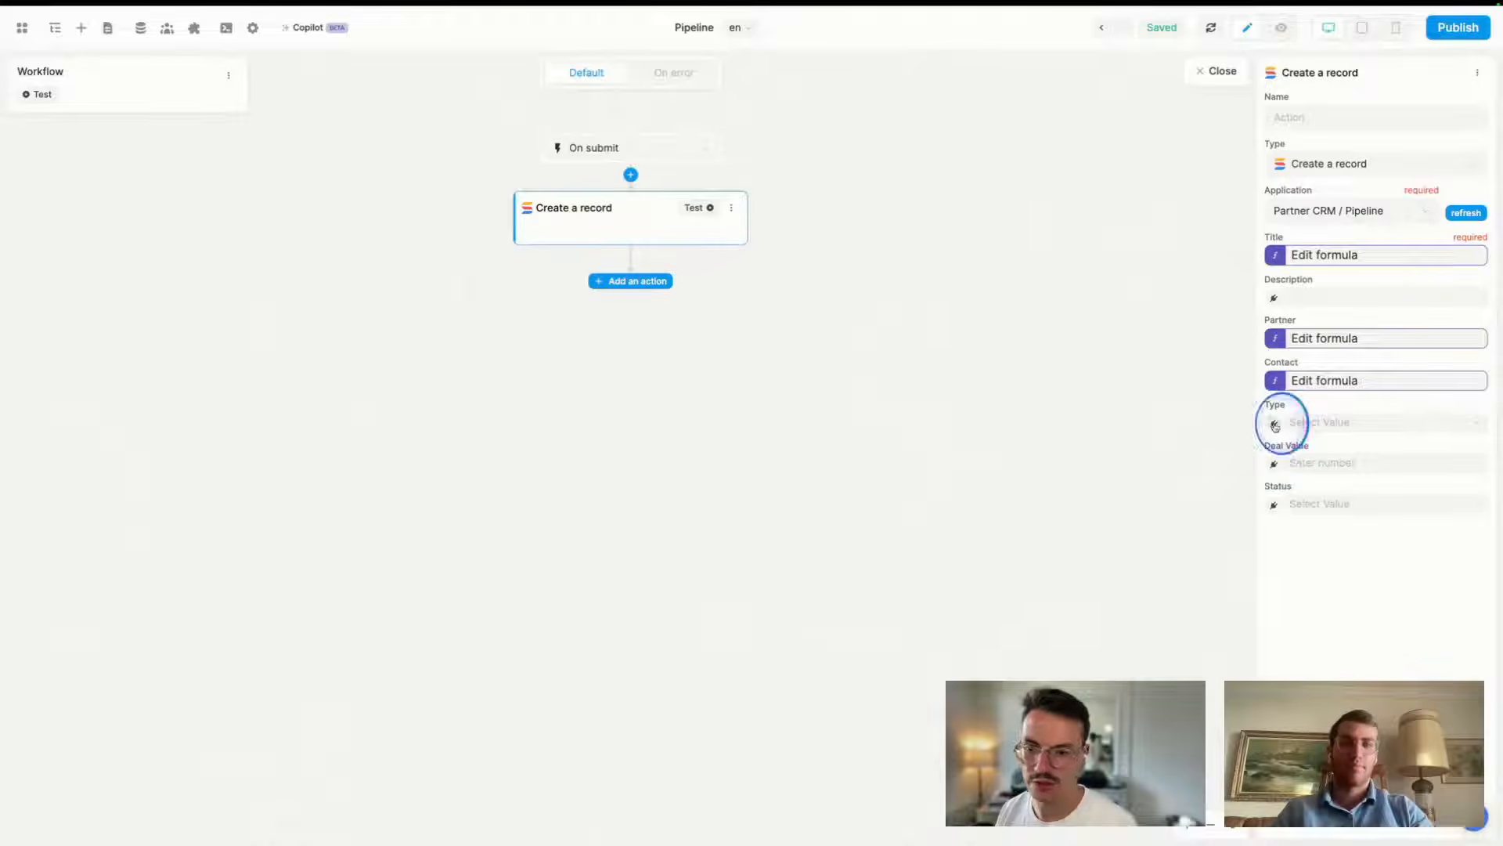
click(957, 306)
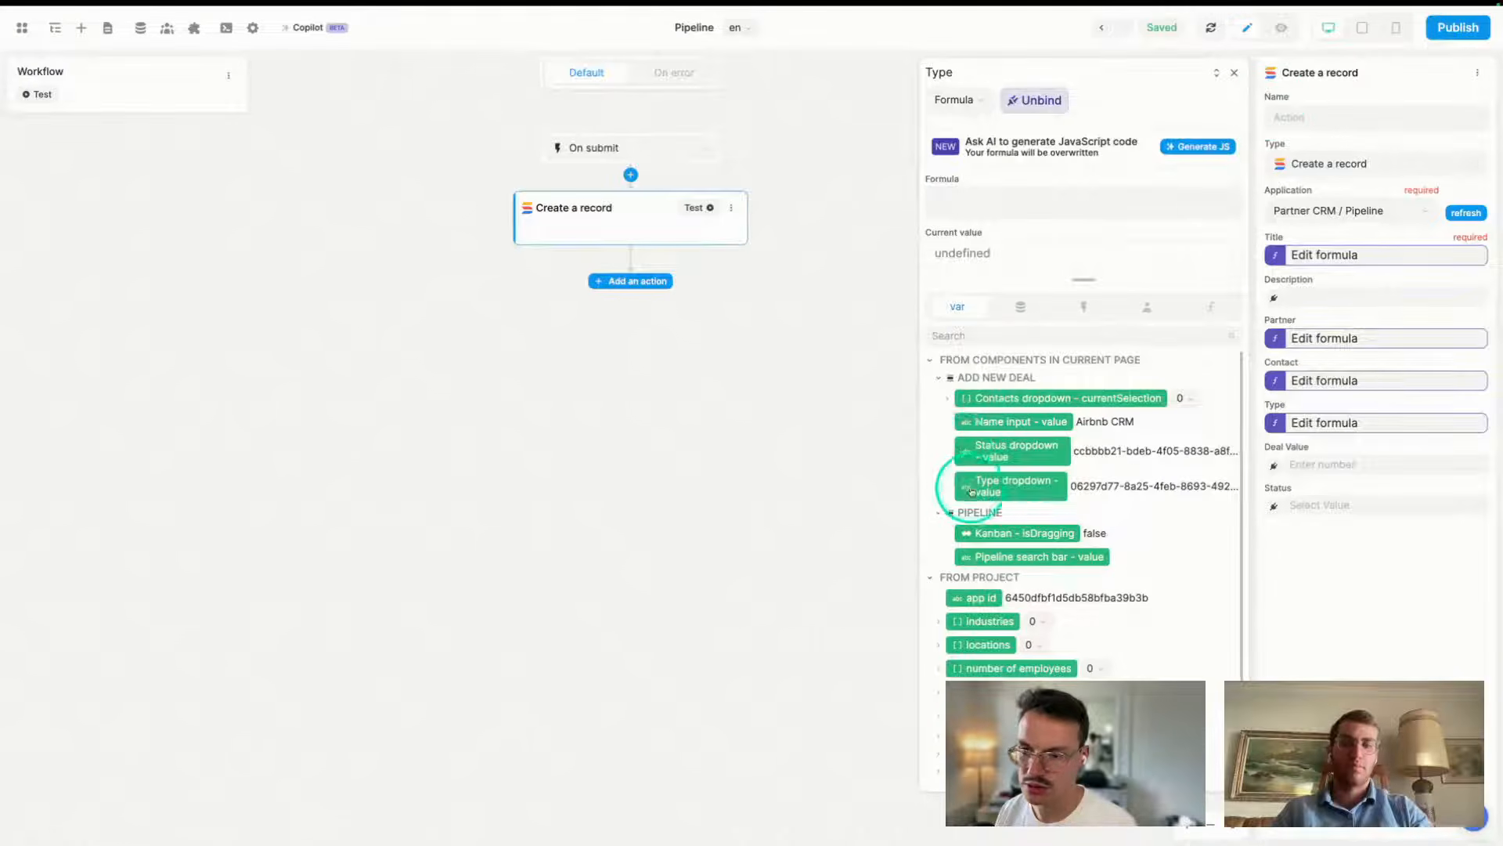
click(971, 490)
click(1234, 72)
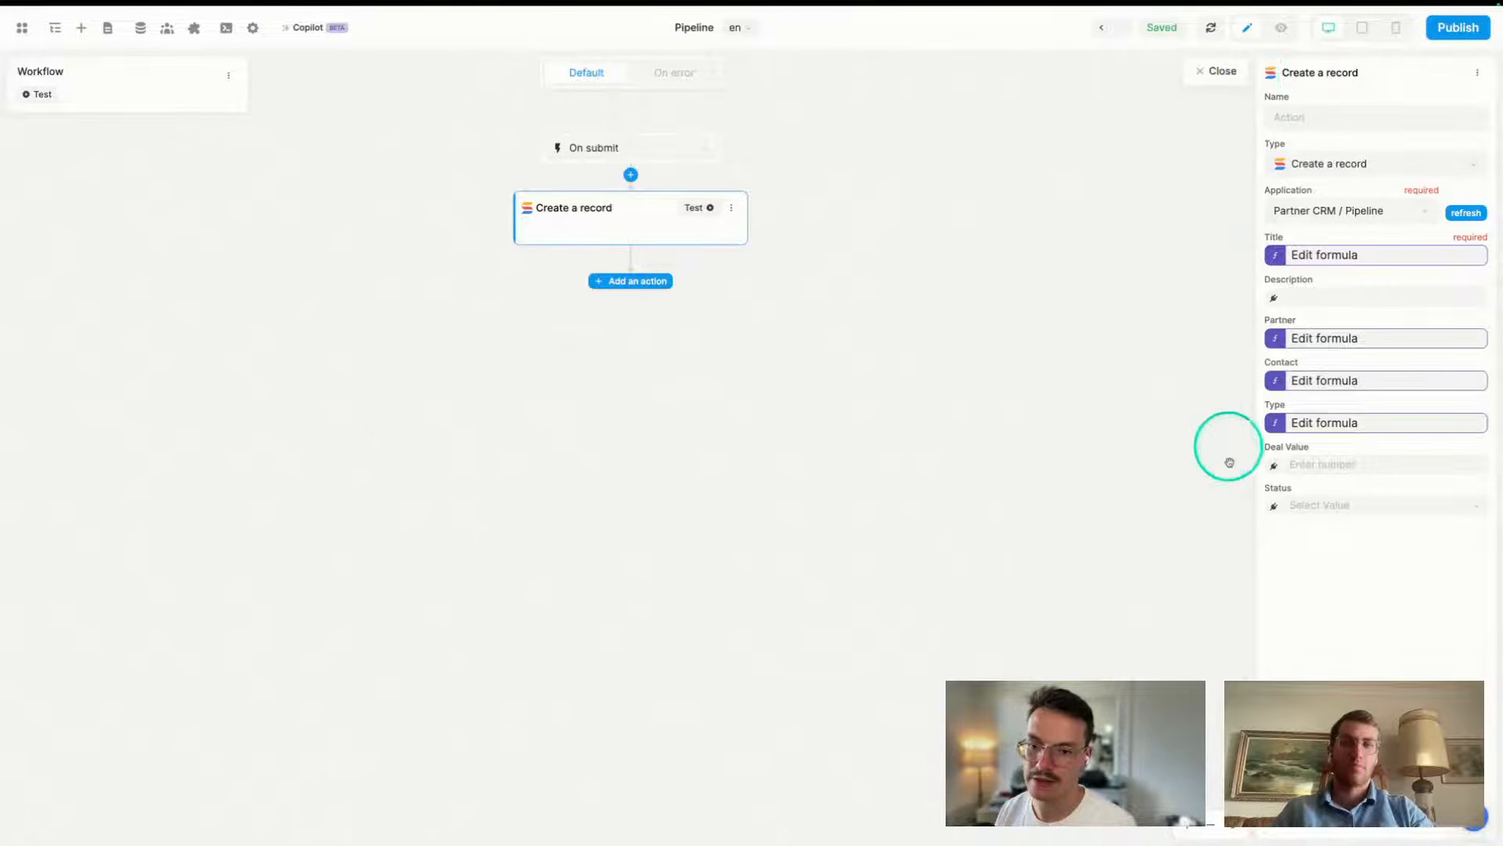
click(1274, 505)
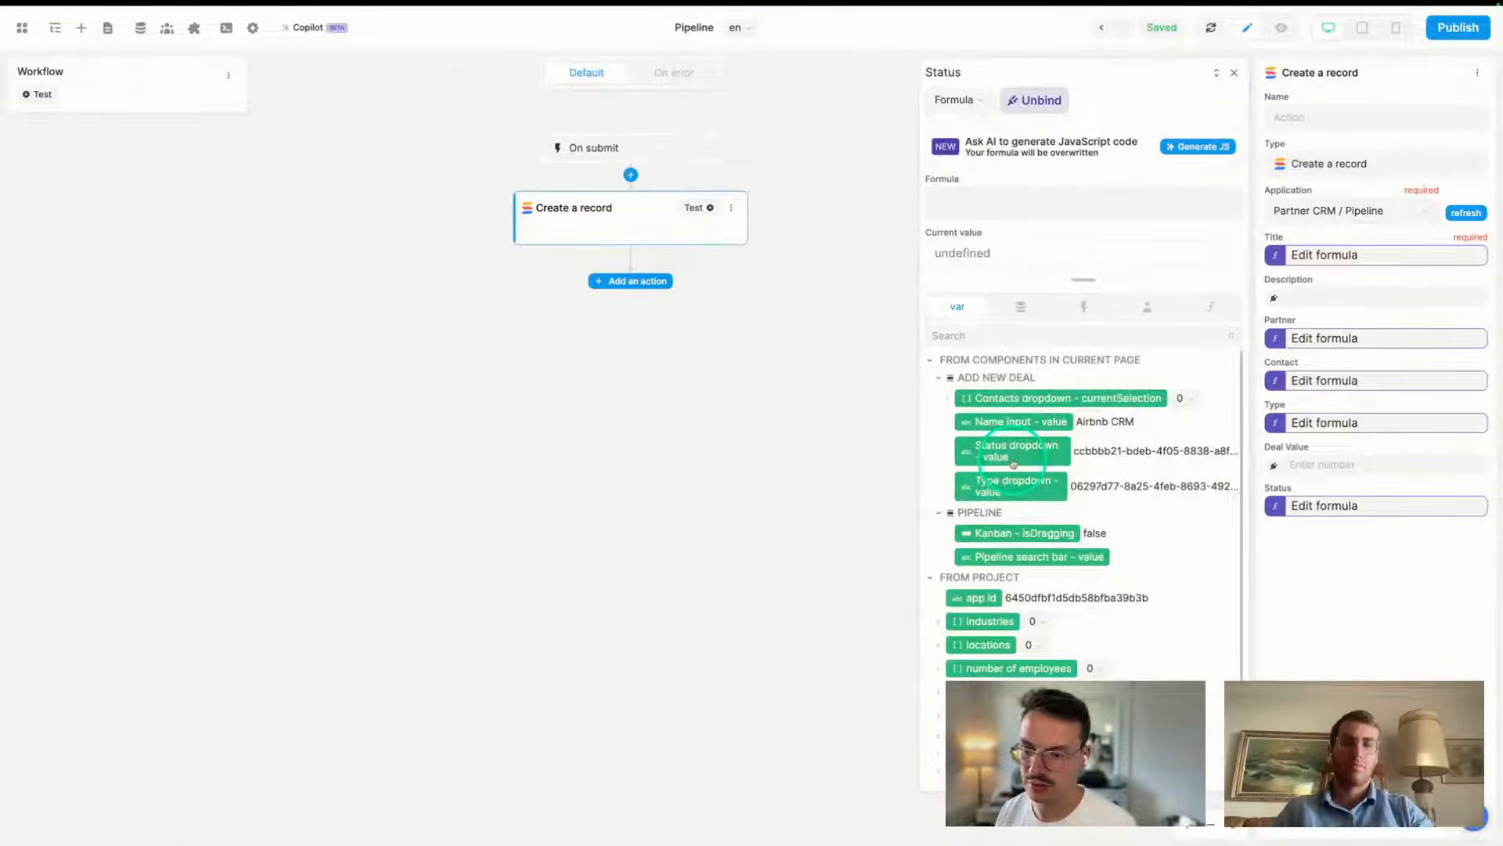
click(1013, 463)
click(1234, 72)
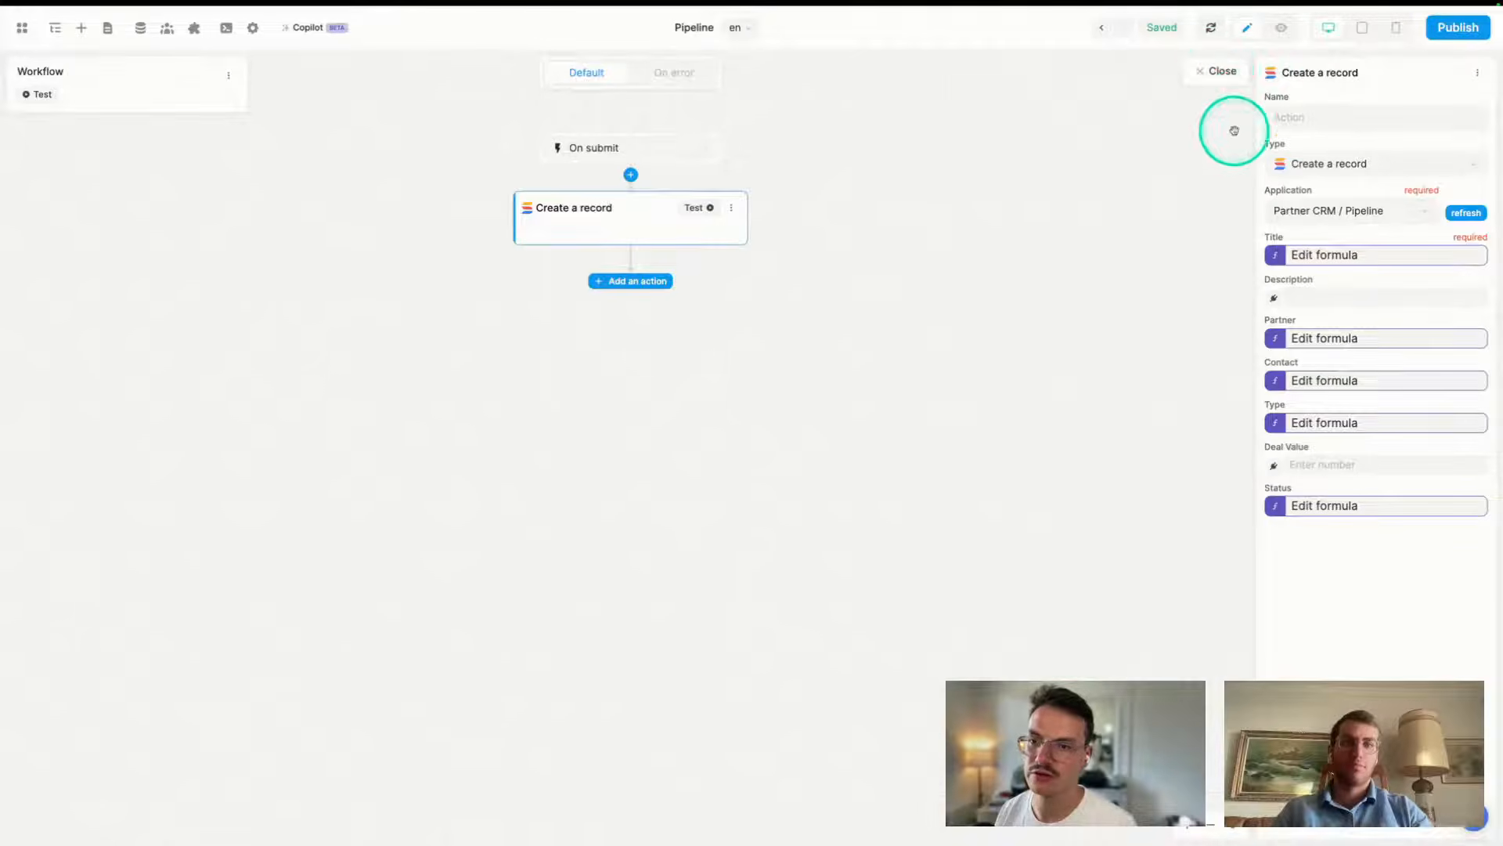
- Leave the workflow editor and preview the Add new deal form
click(1218, 70)
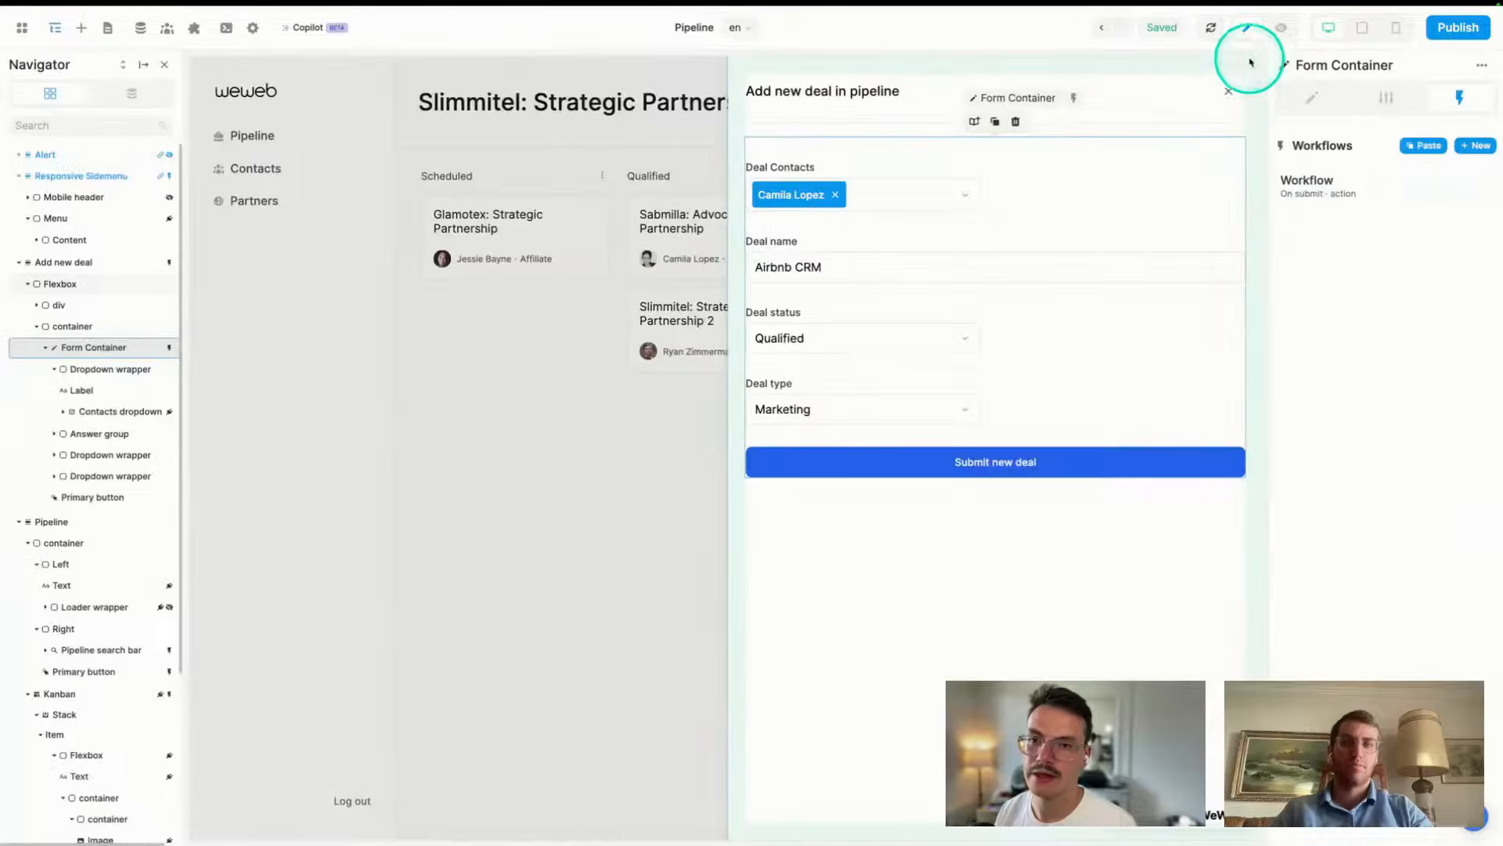
click(1281, 29)
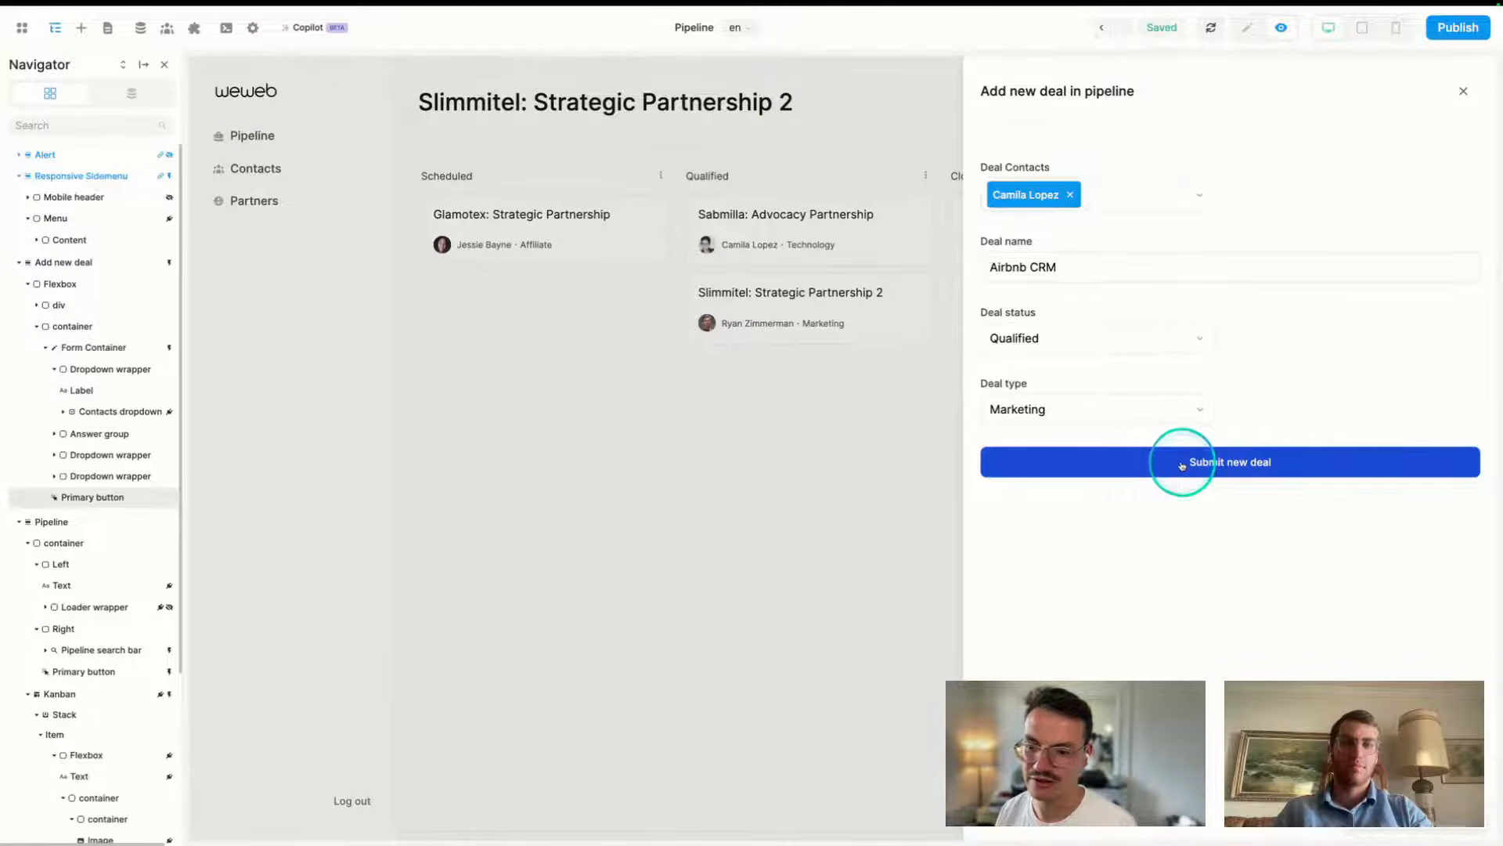
mouse_move(3, 507)
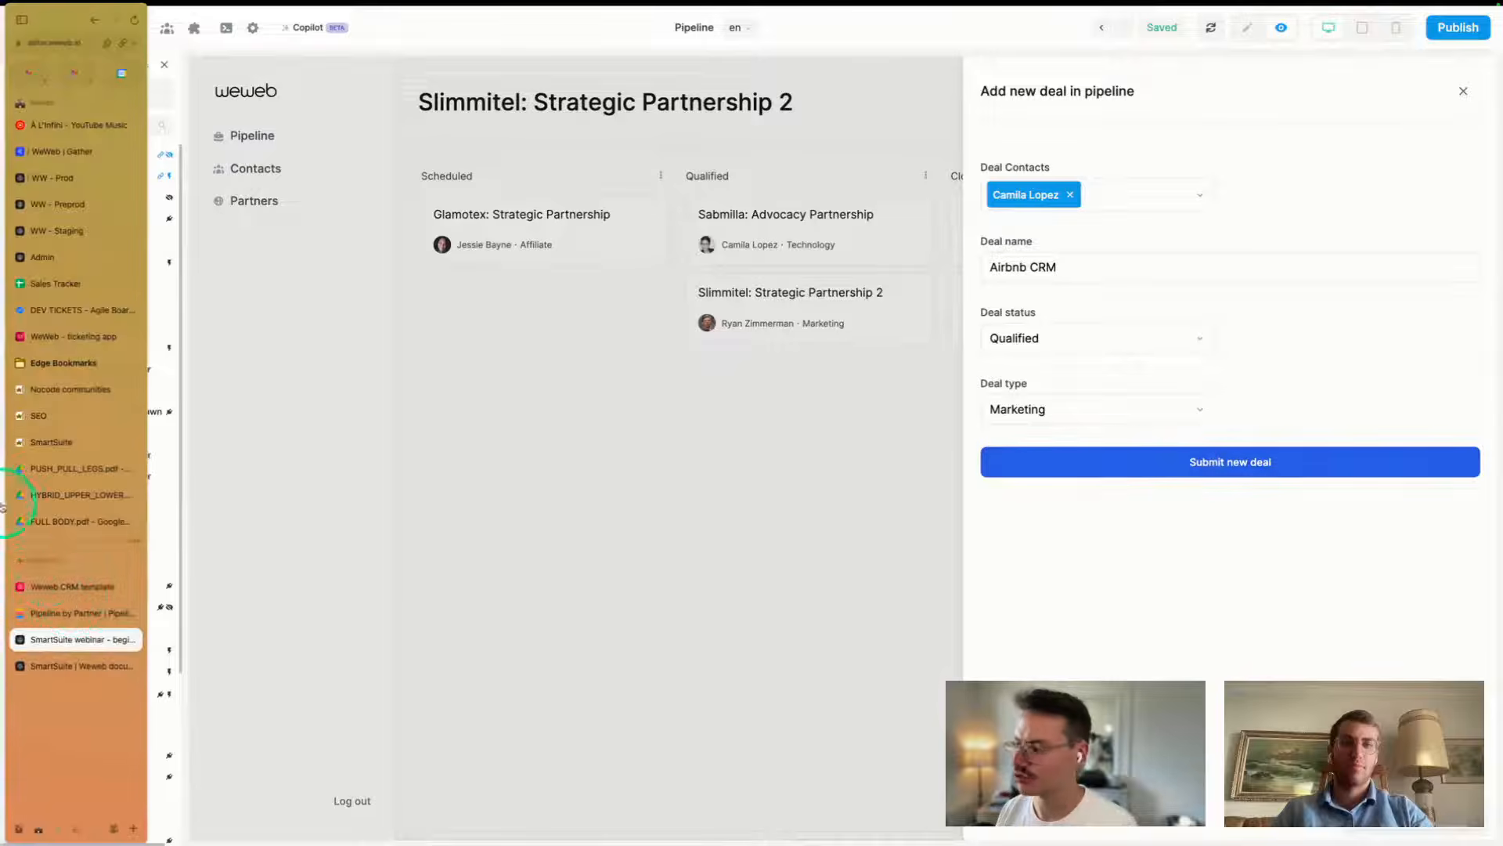
click(48, 616)
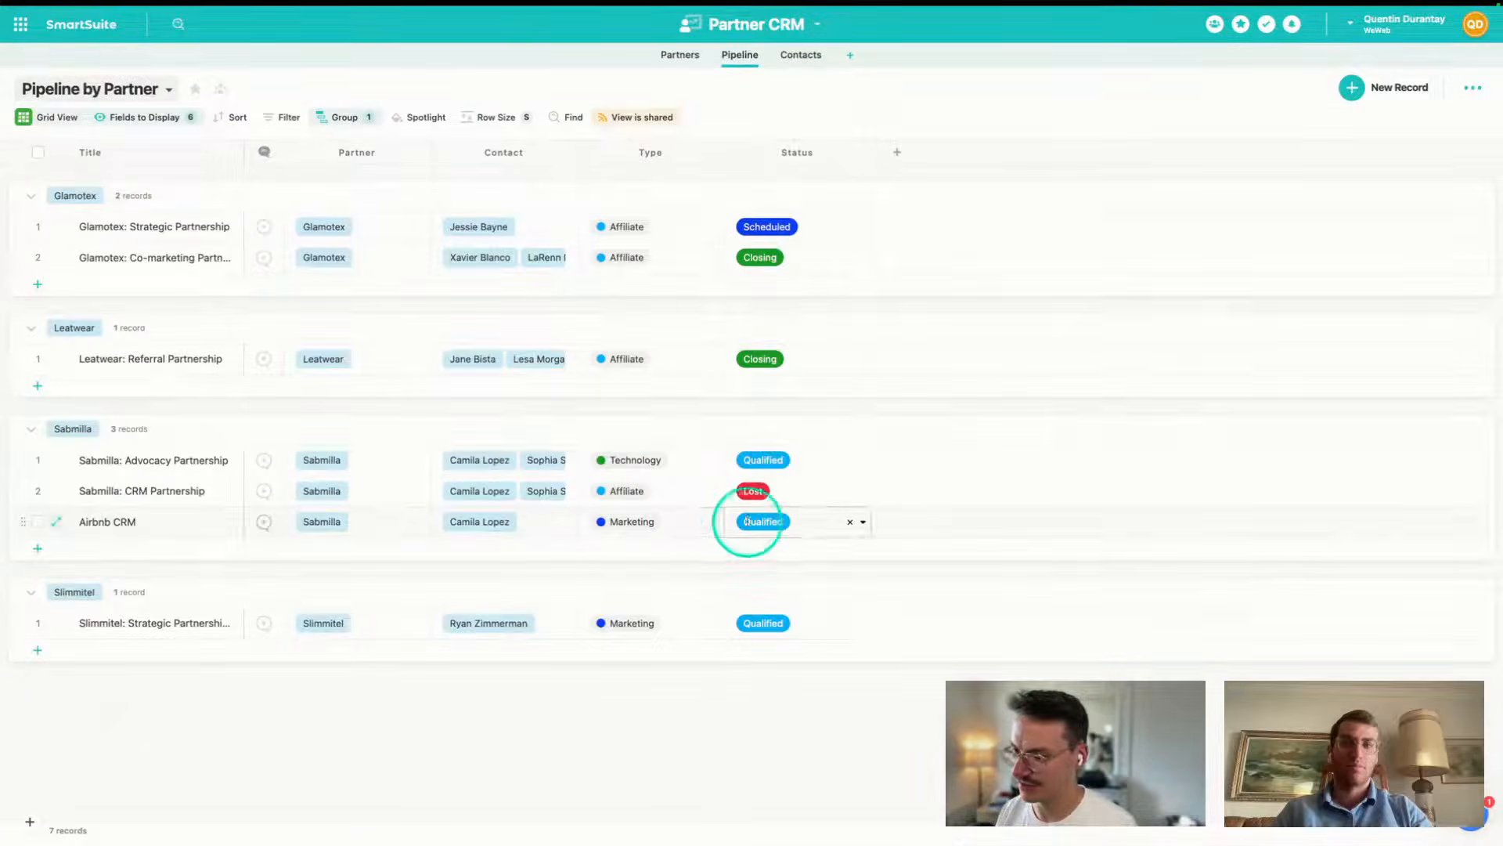
click(177, 537)
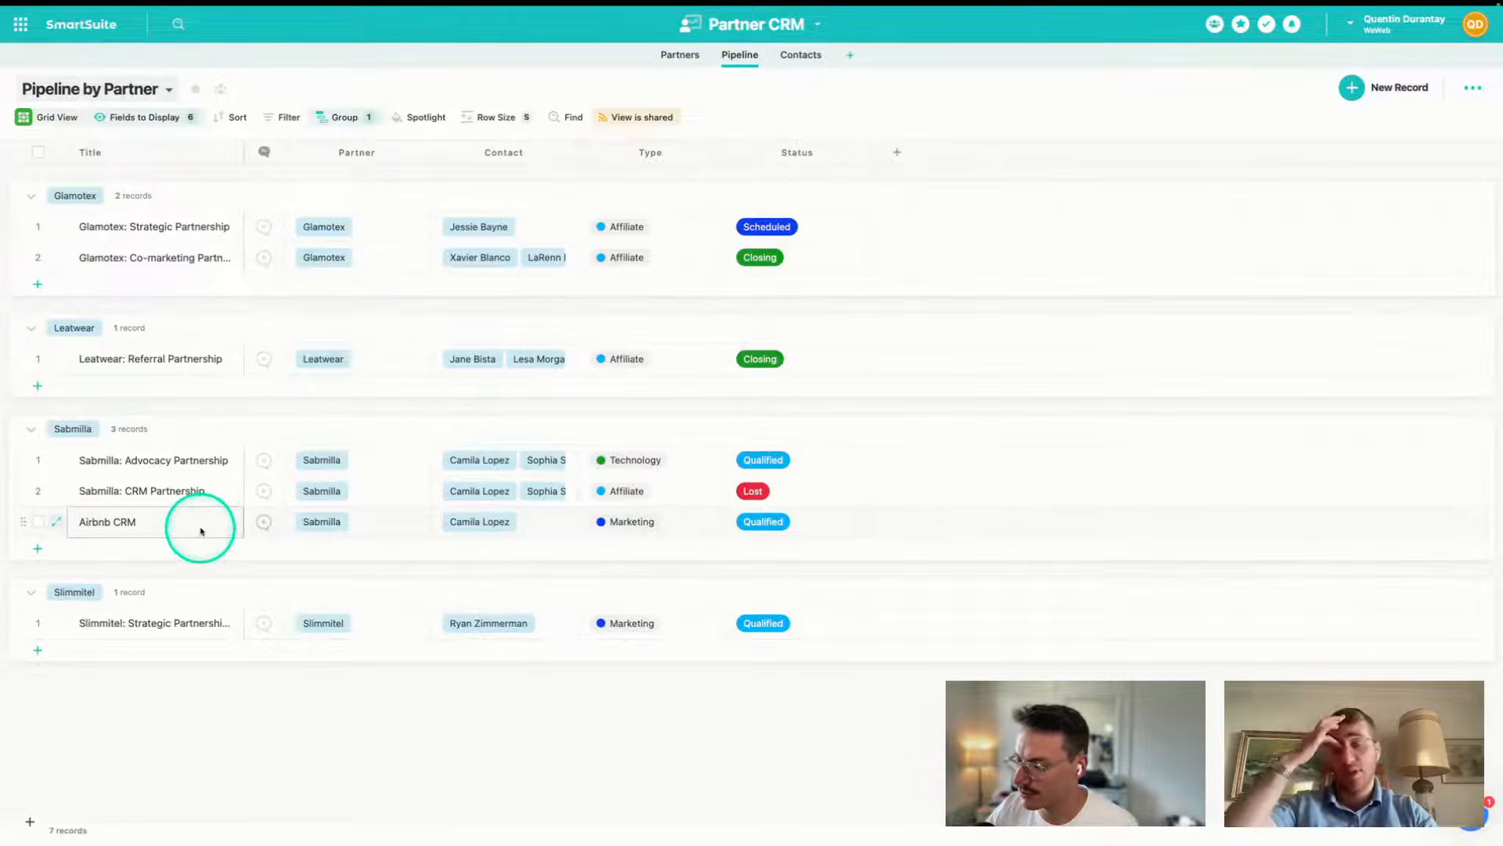
mouse_move(4, 520)
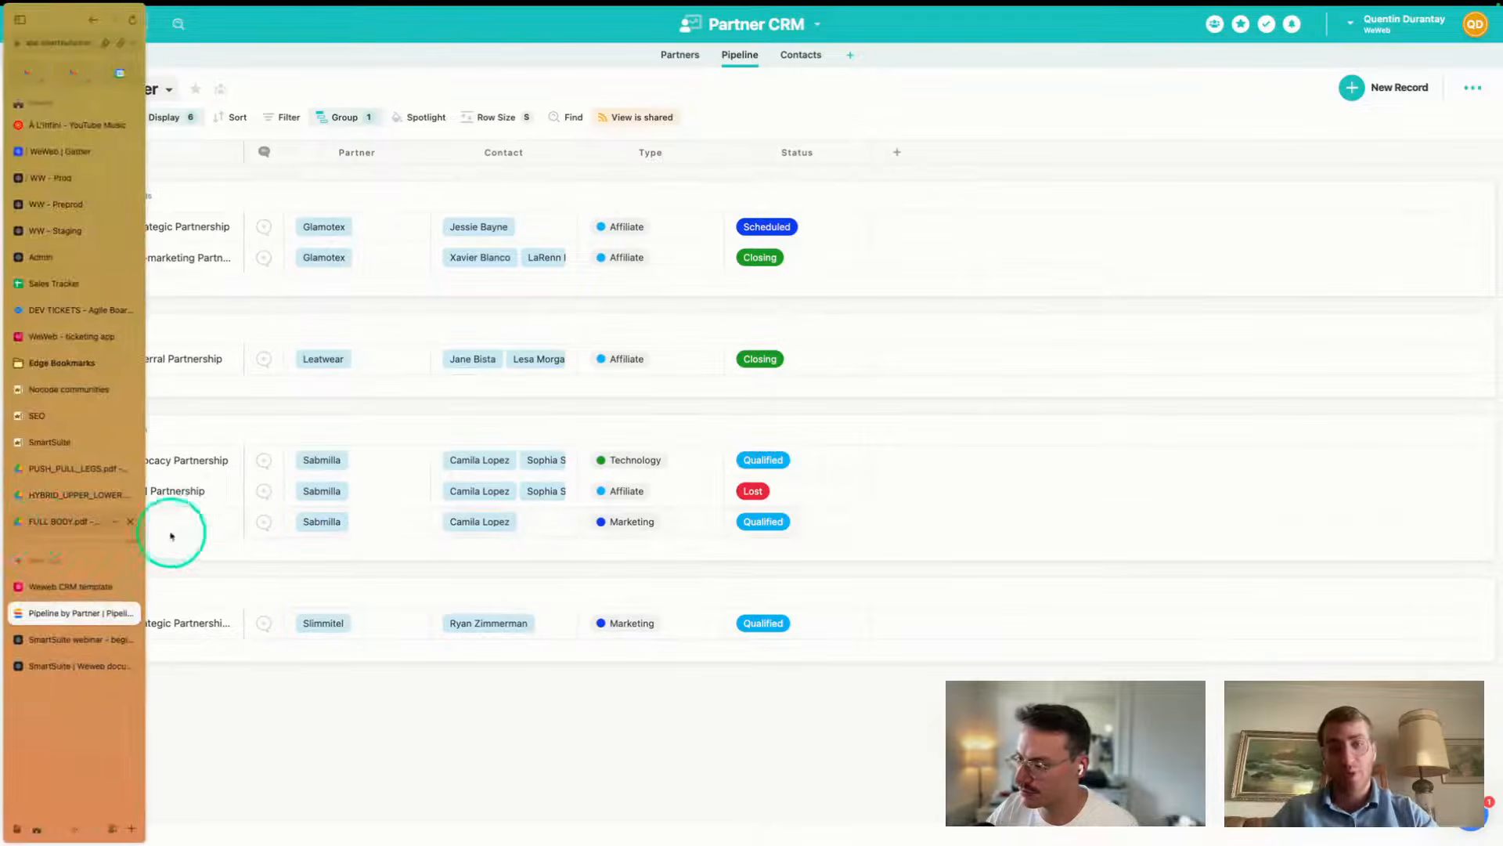
click(165, 531)
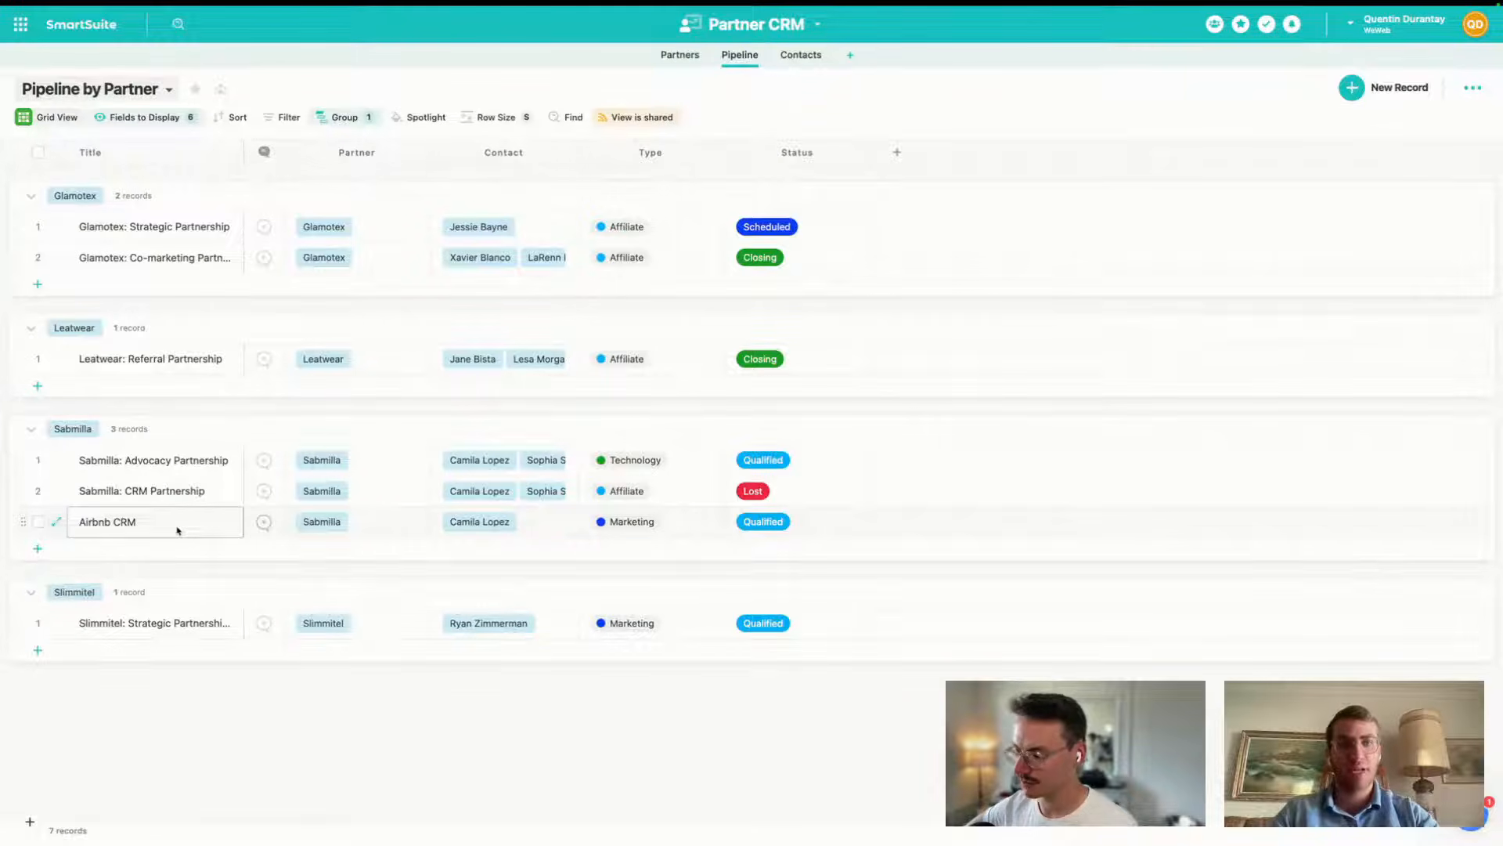
mouse_move(3, 581)
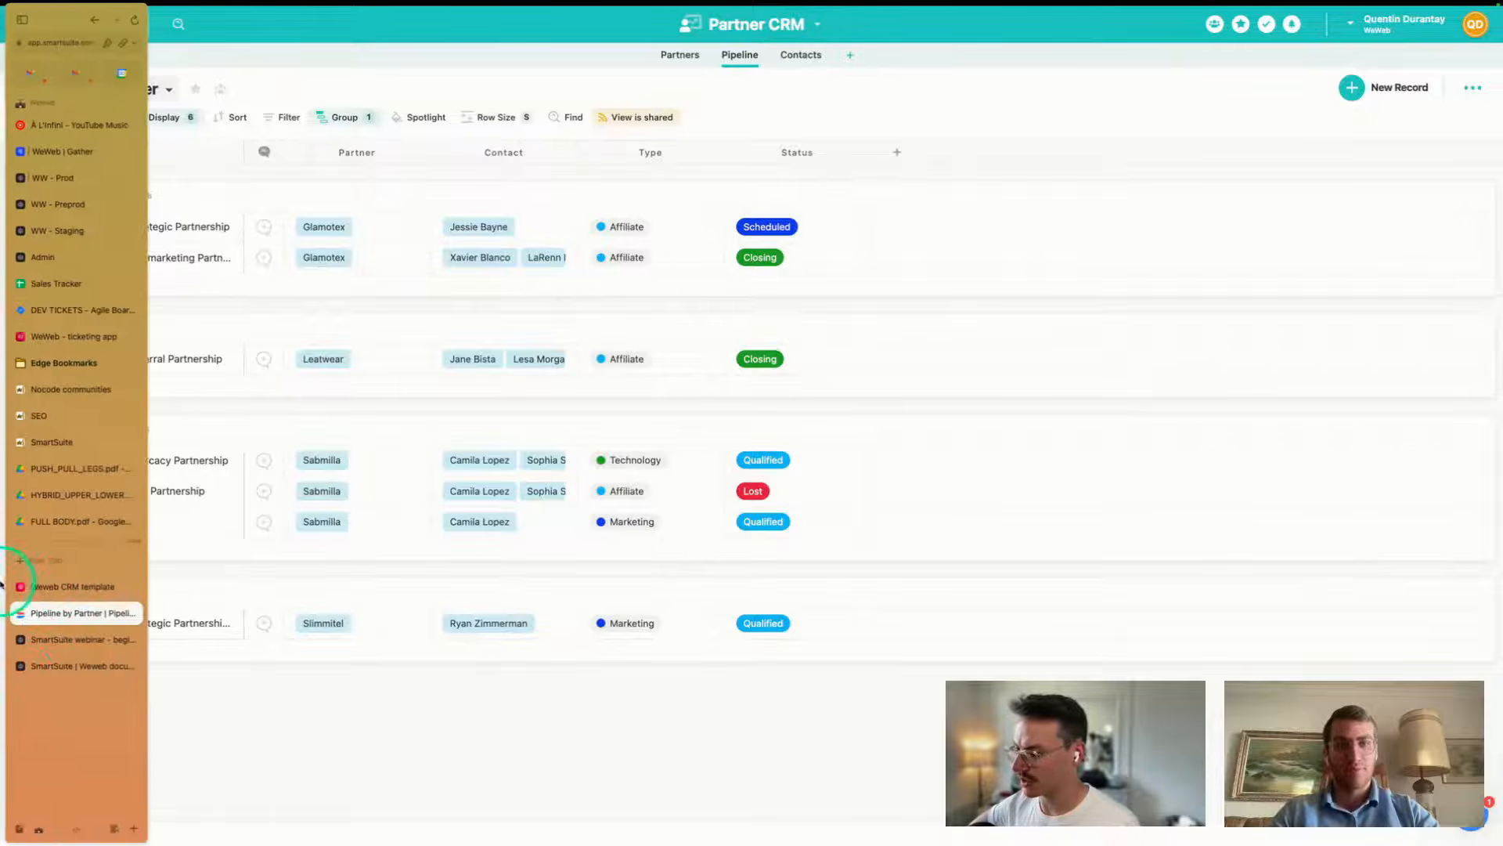
click(75, 639)
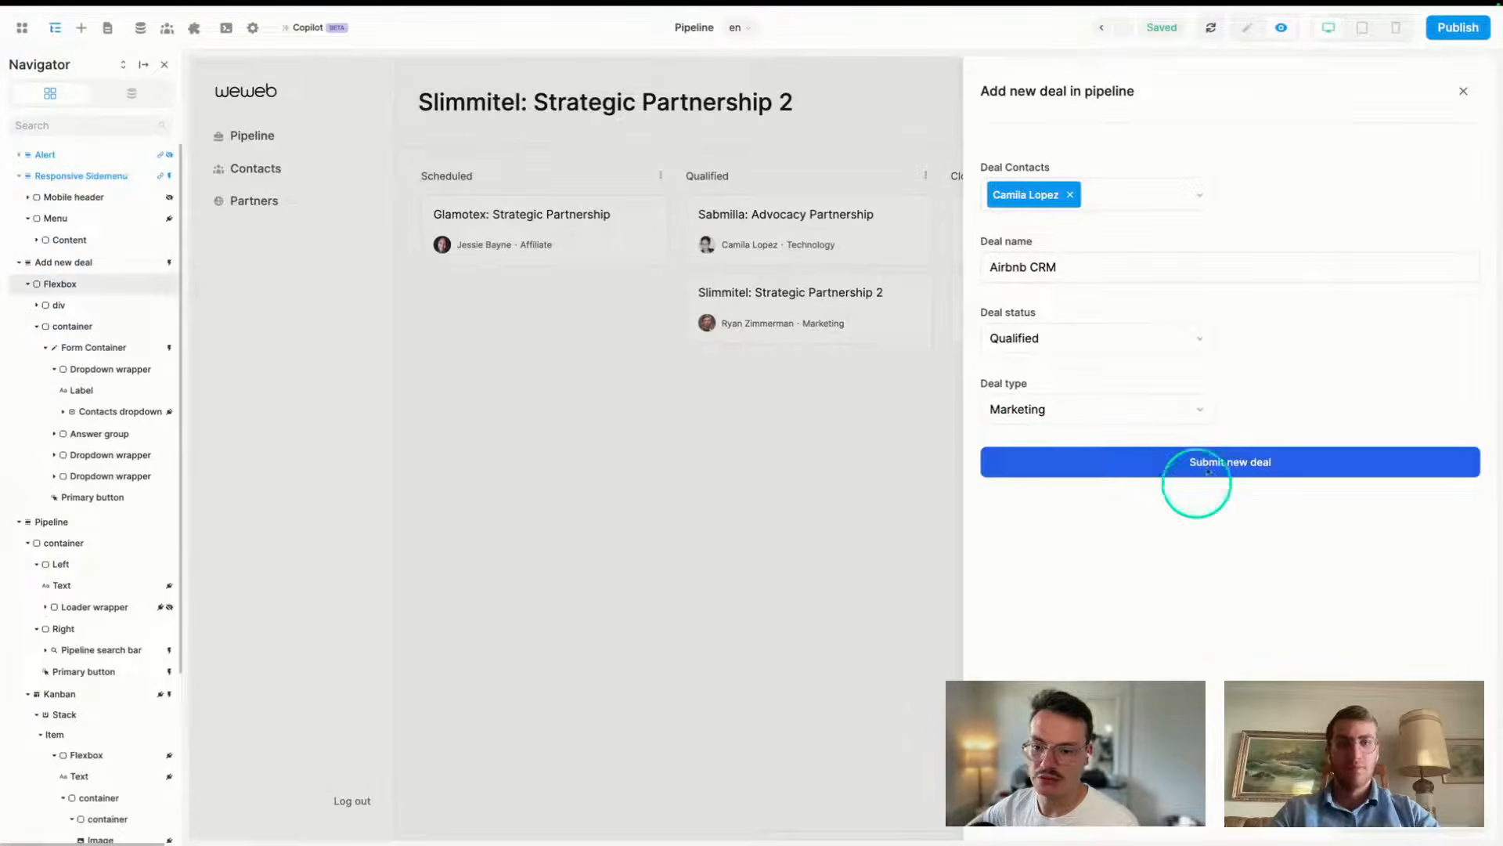
- Select the form container and open its On submit workflow
click(1247, 27)
click(1064, 461)
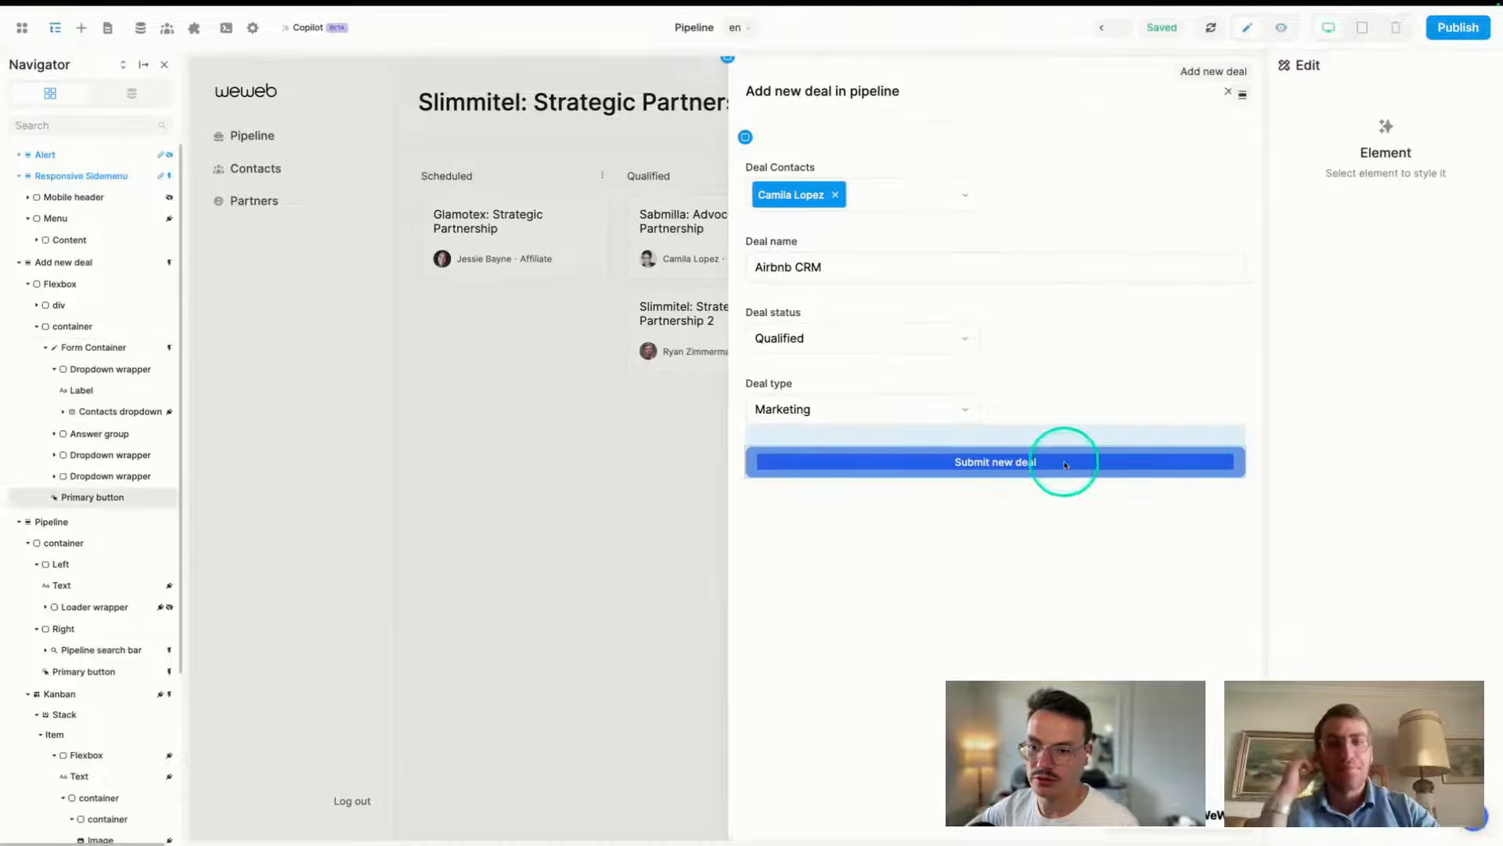
click(1324, 323)
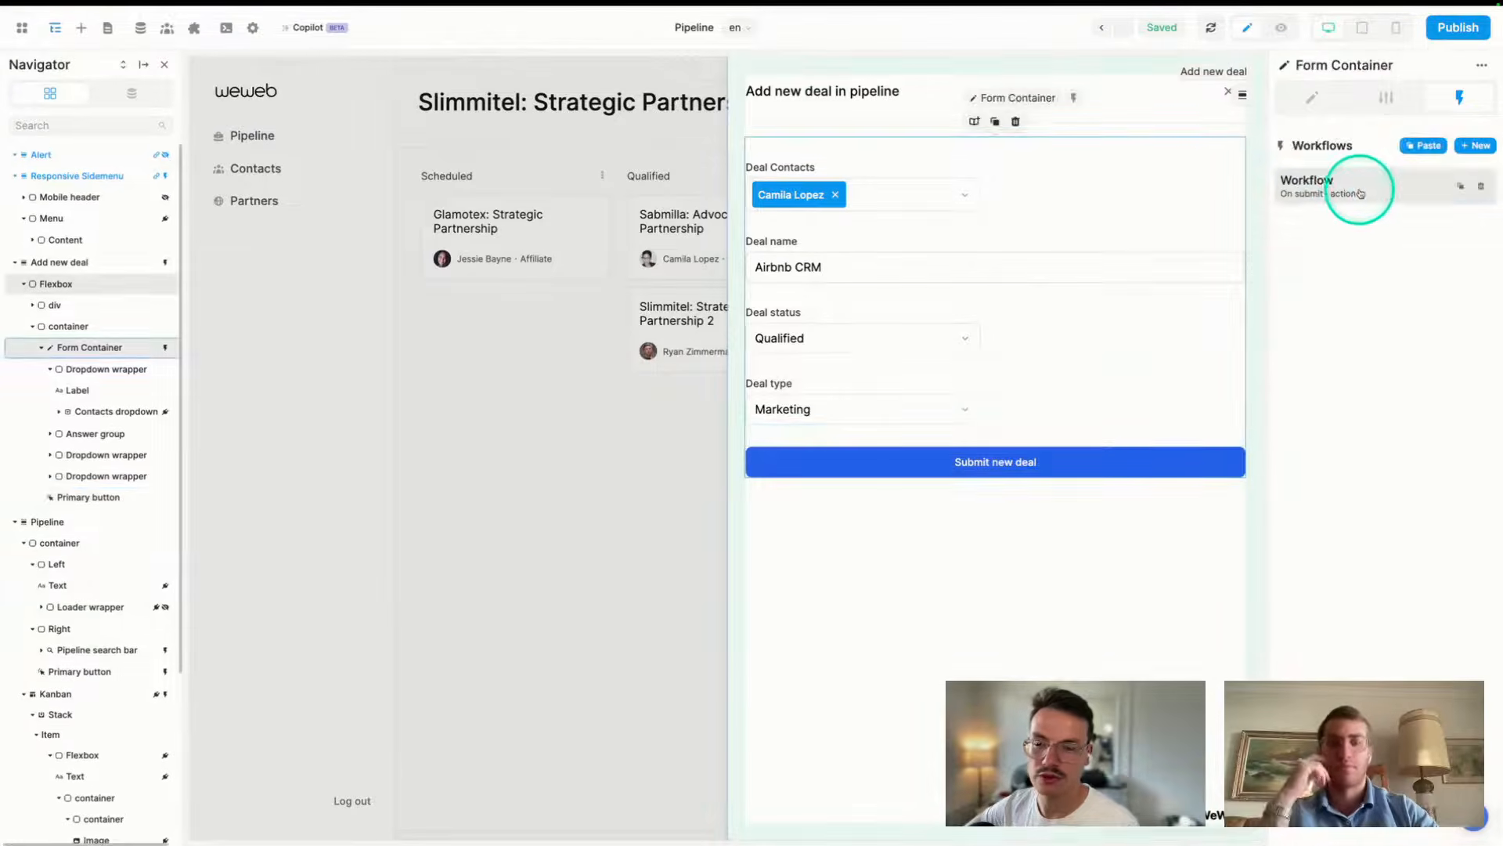
click(1360, 188)
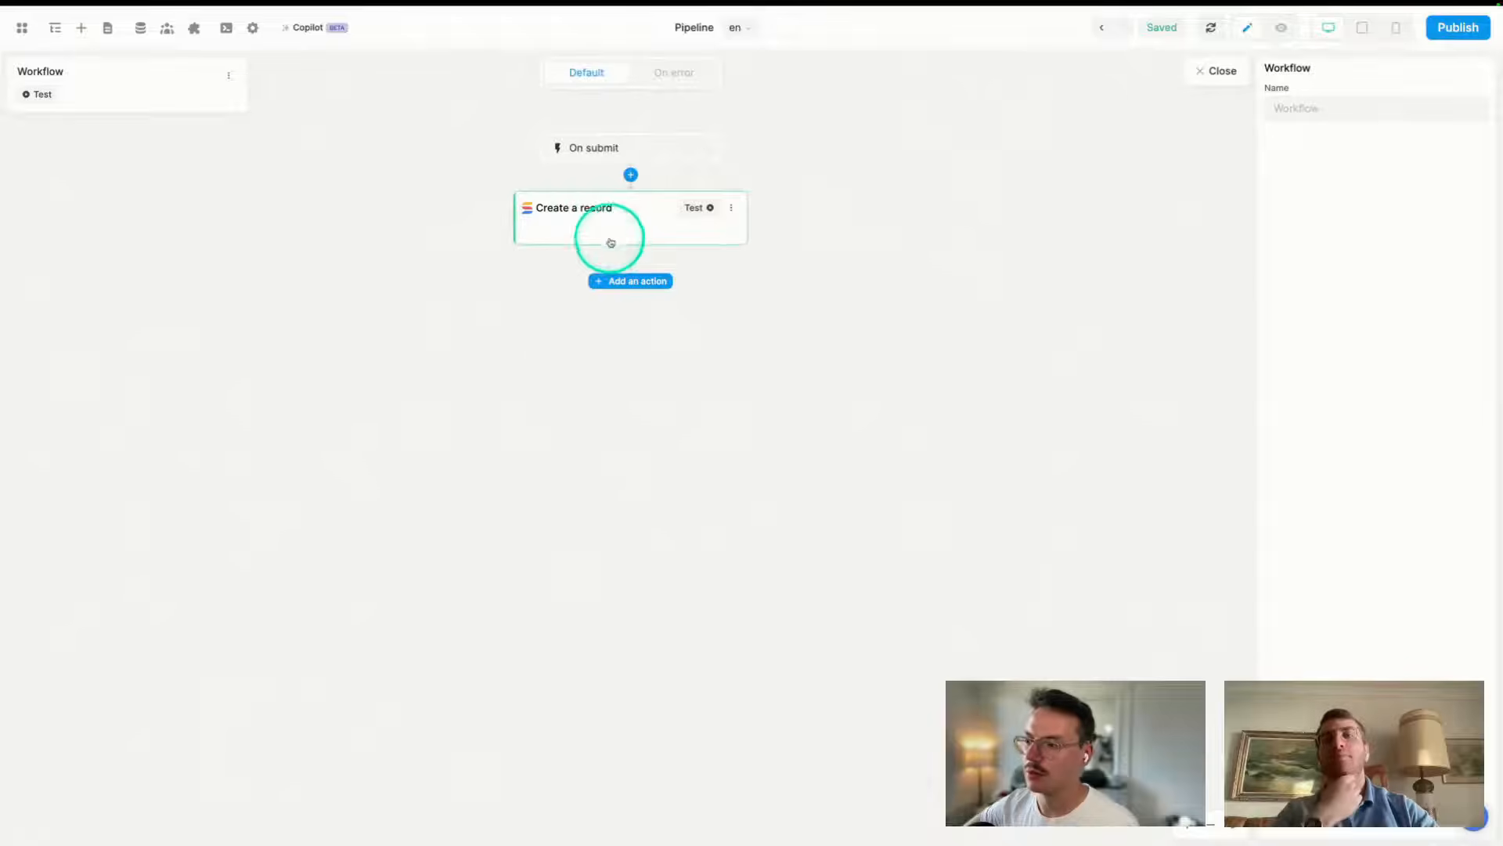
- Add a Fetch collection action for the Pipeline collection and test it
click(632, 282)
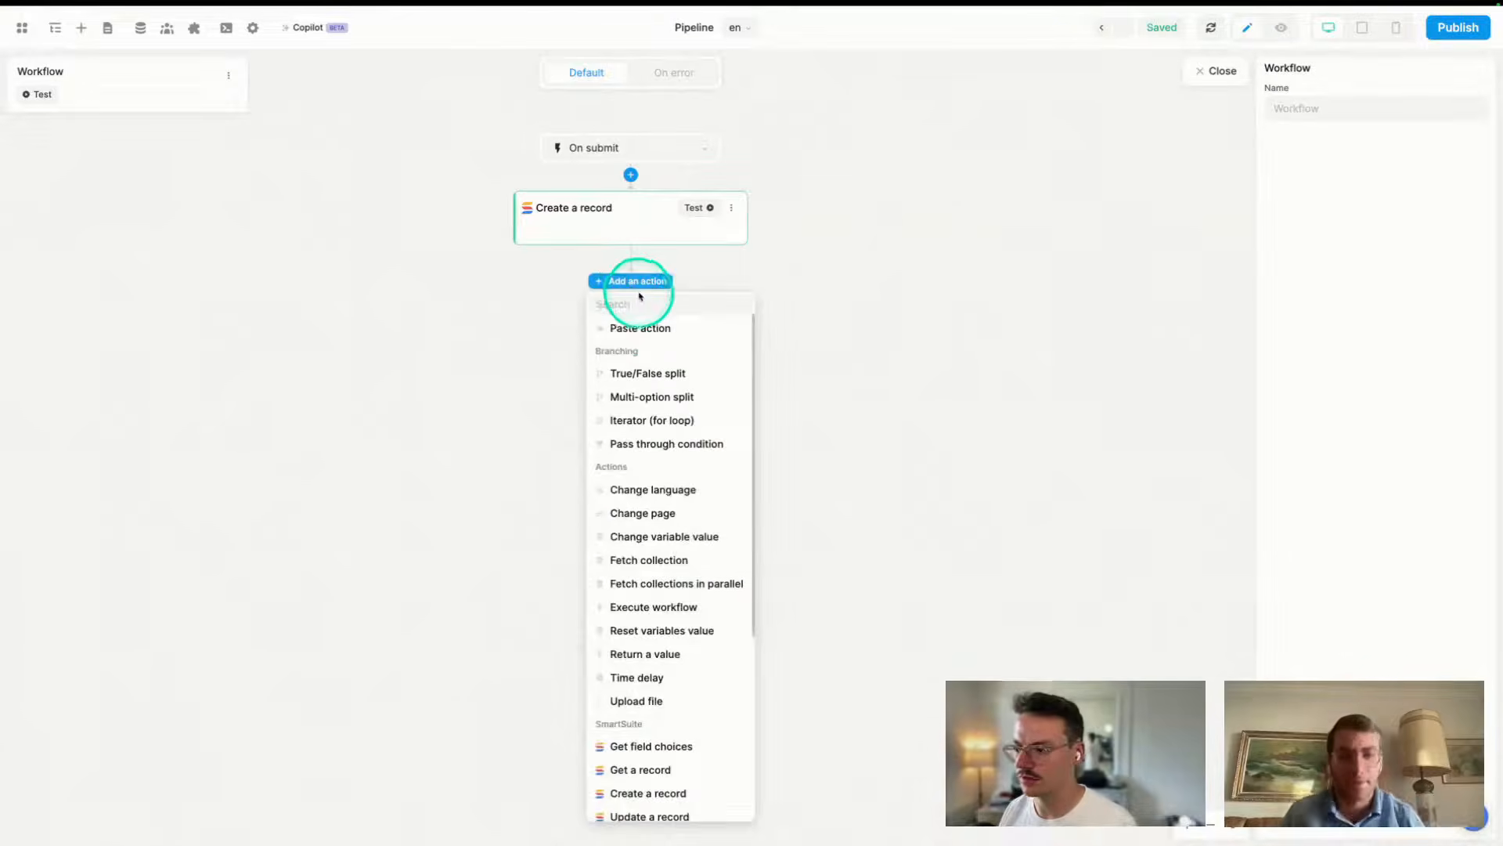
text(fetch)
click(654, 326)
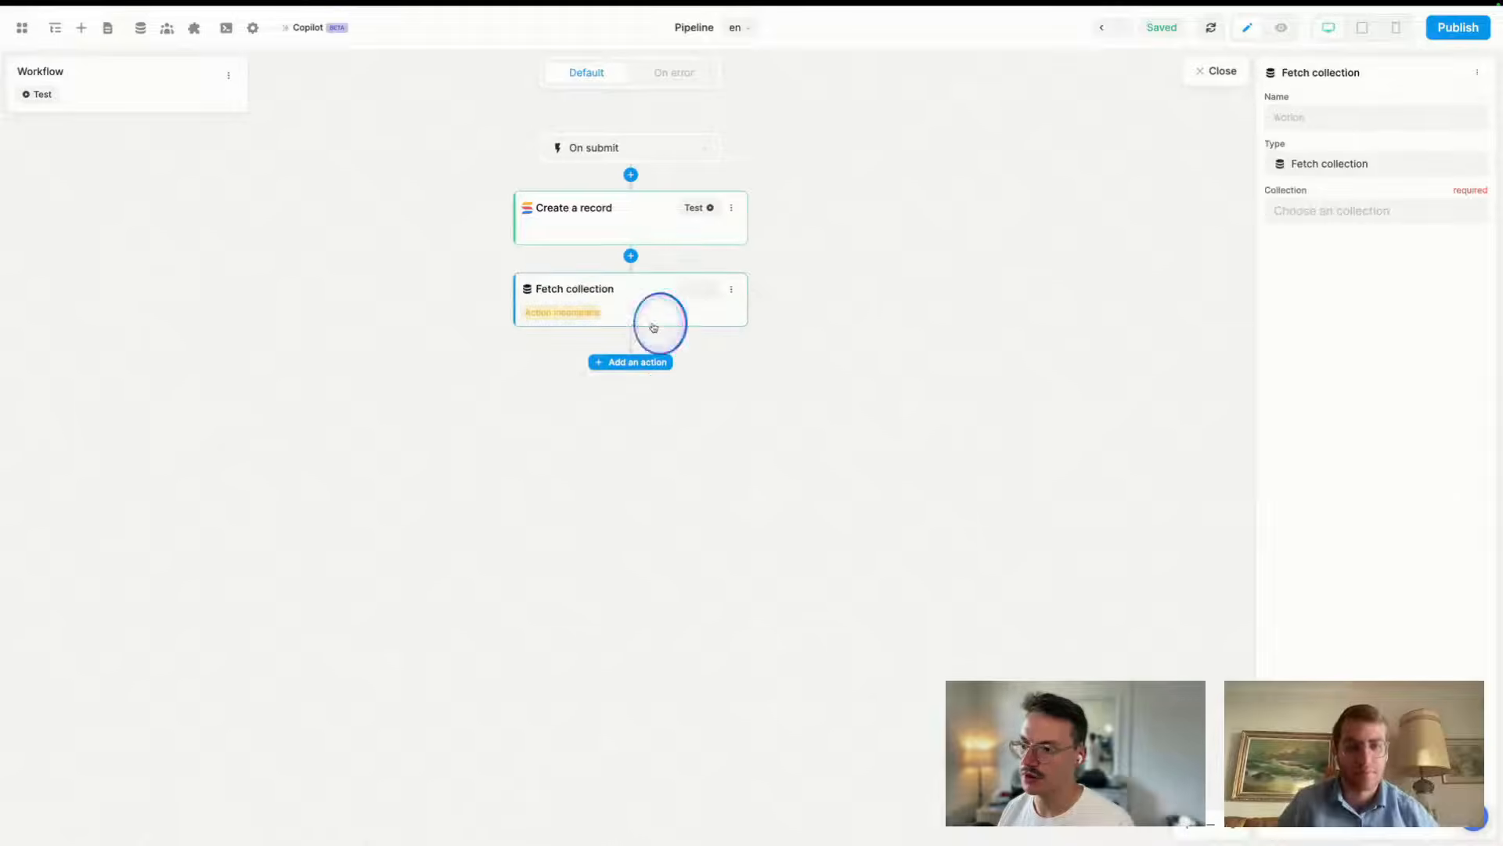
click(1325, 211)
click(1318, 289)
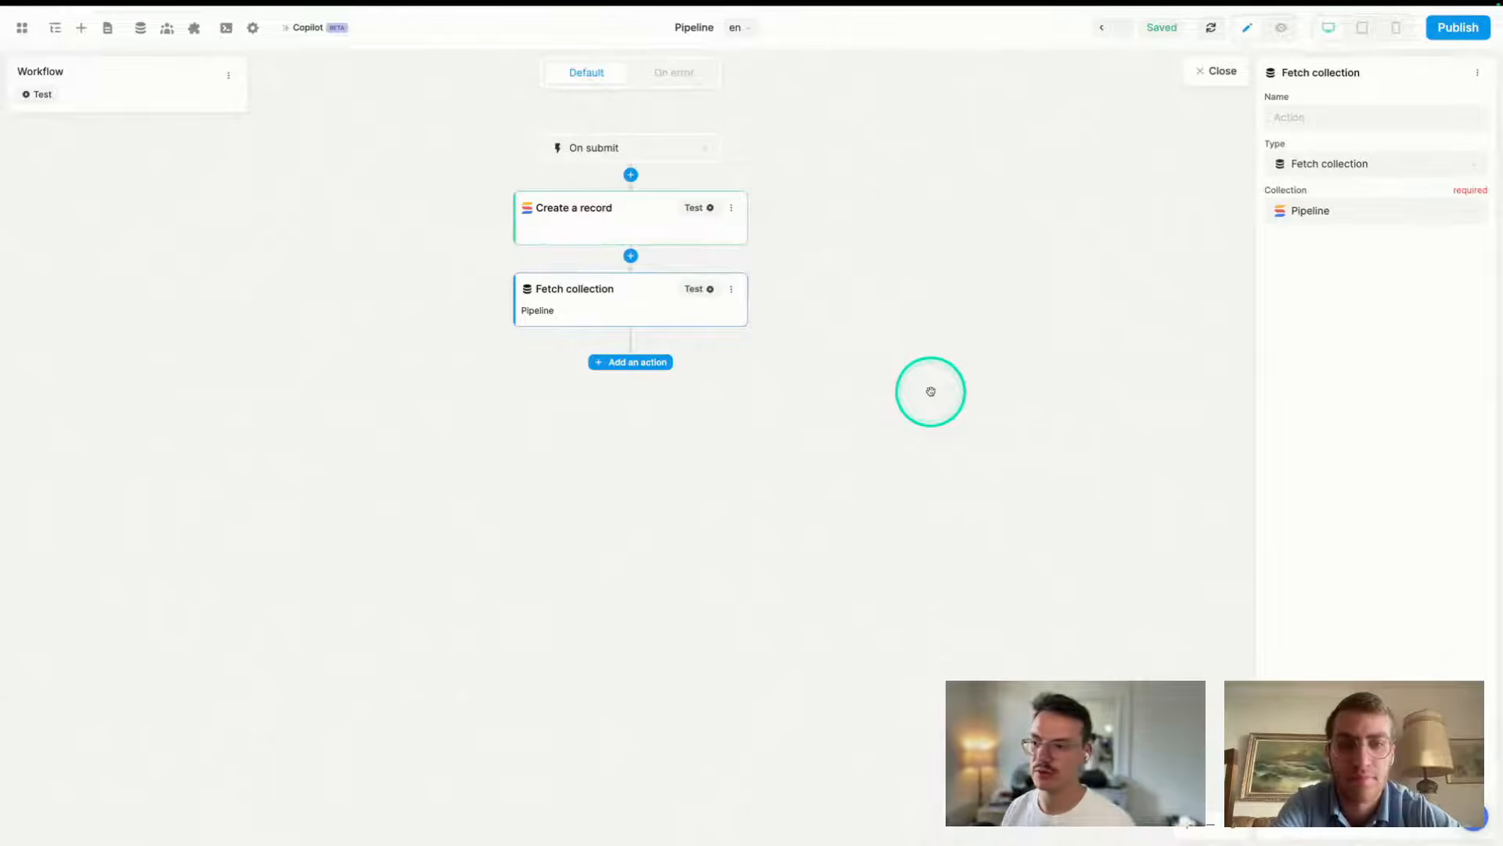
click(692, 288)
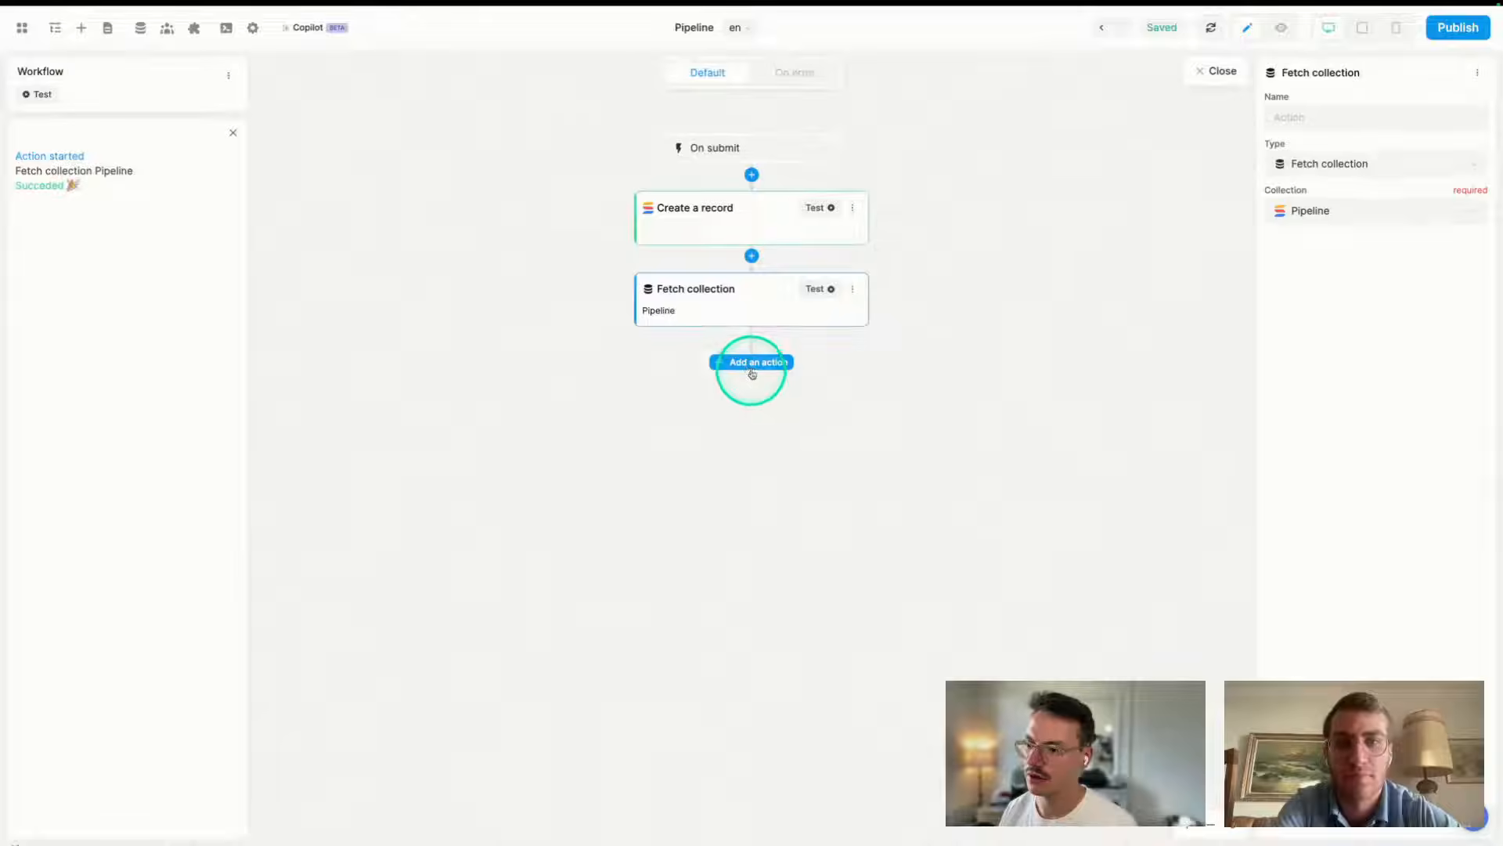
- Add a Change variable value action setting newDeal to False, test it, and close the workflow
click(749, 365)
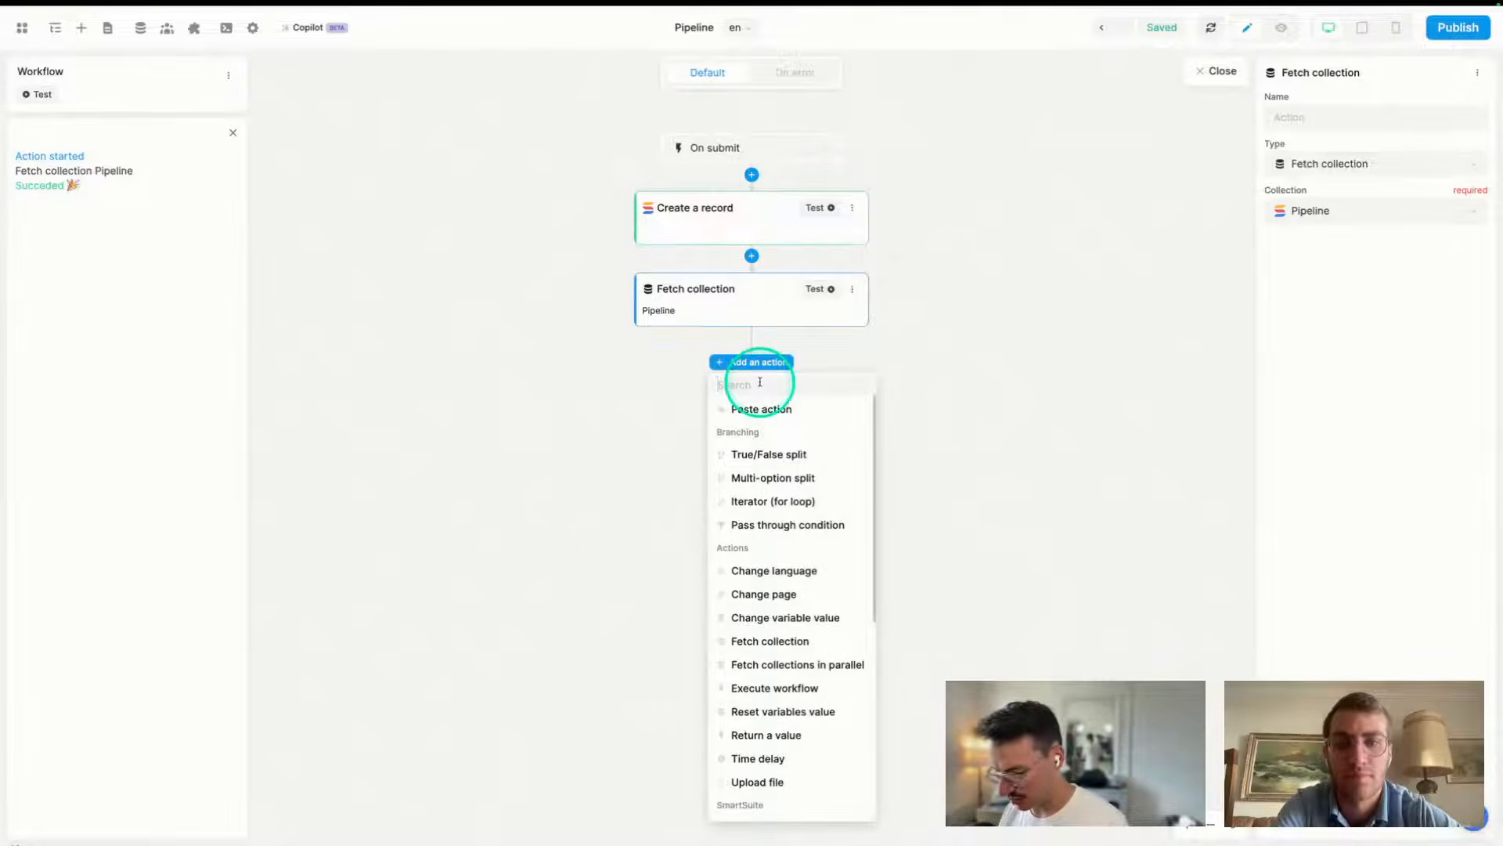
text(chan)
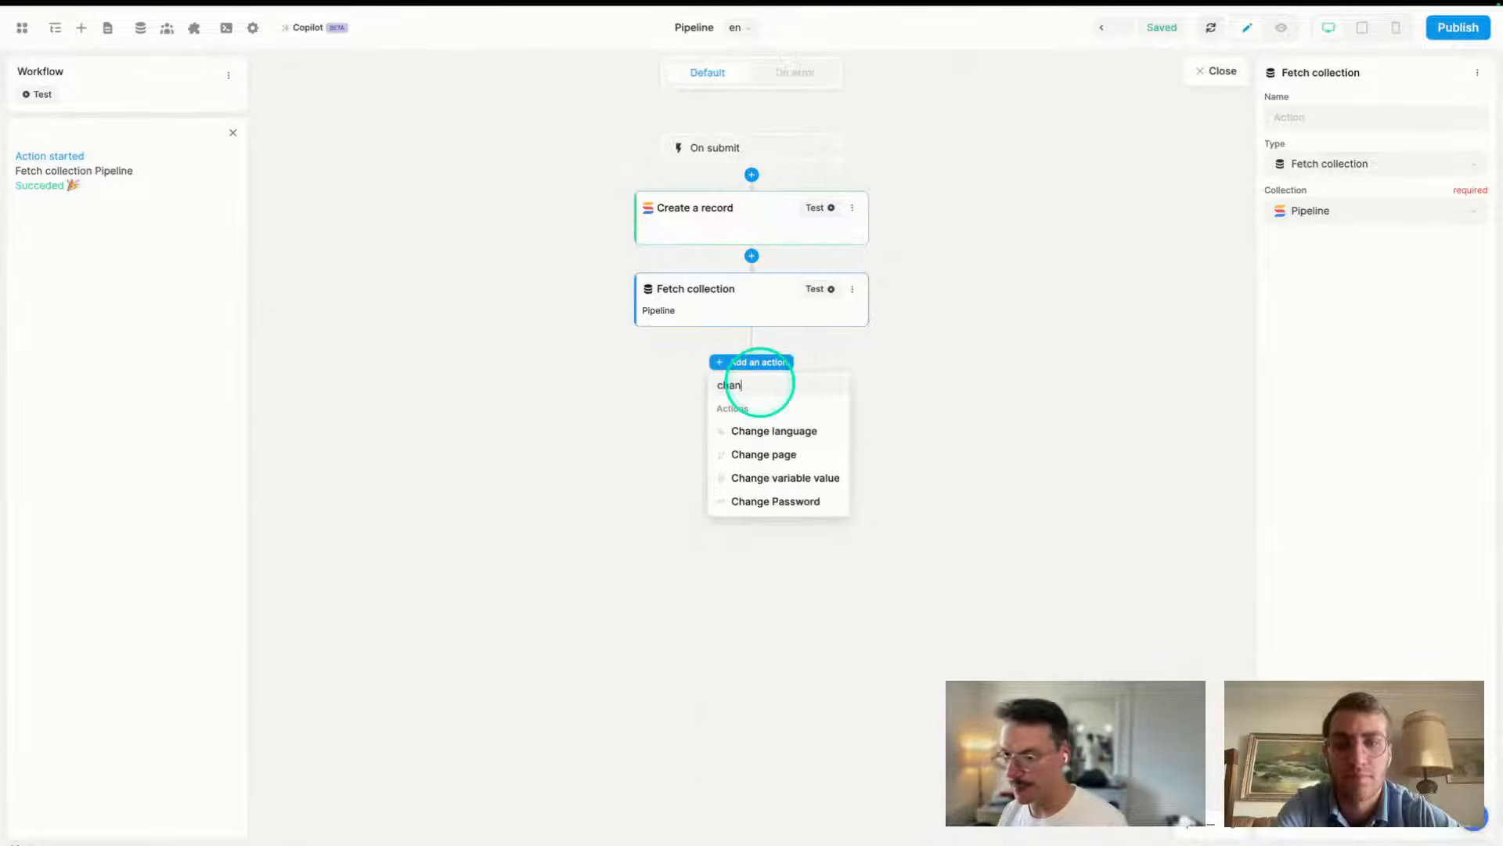
click(767, 479)
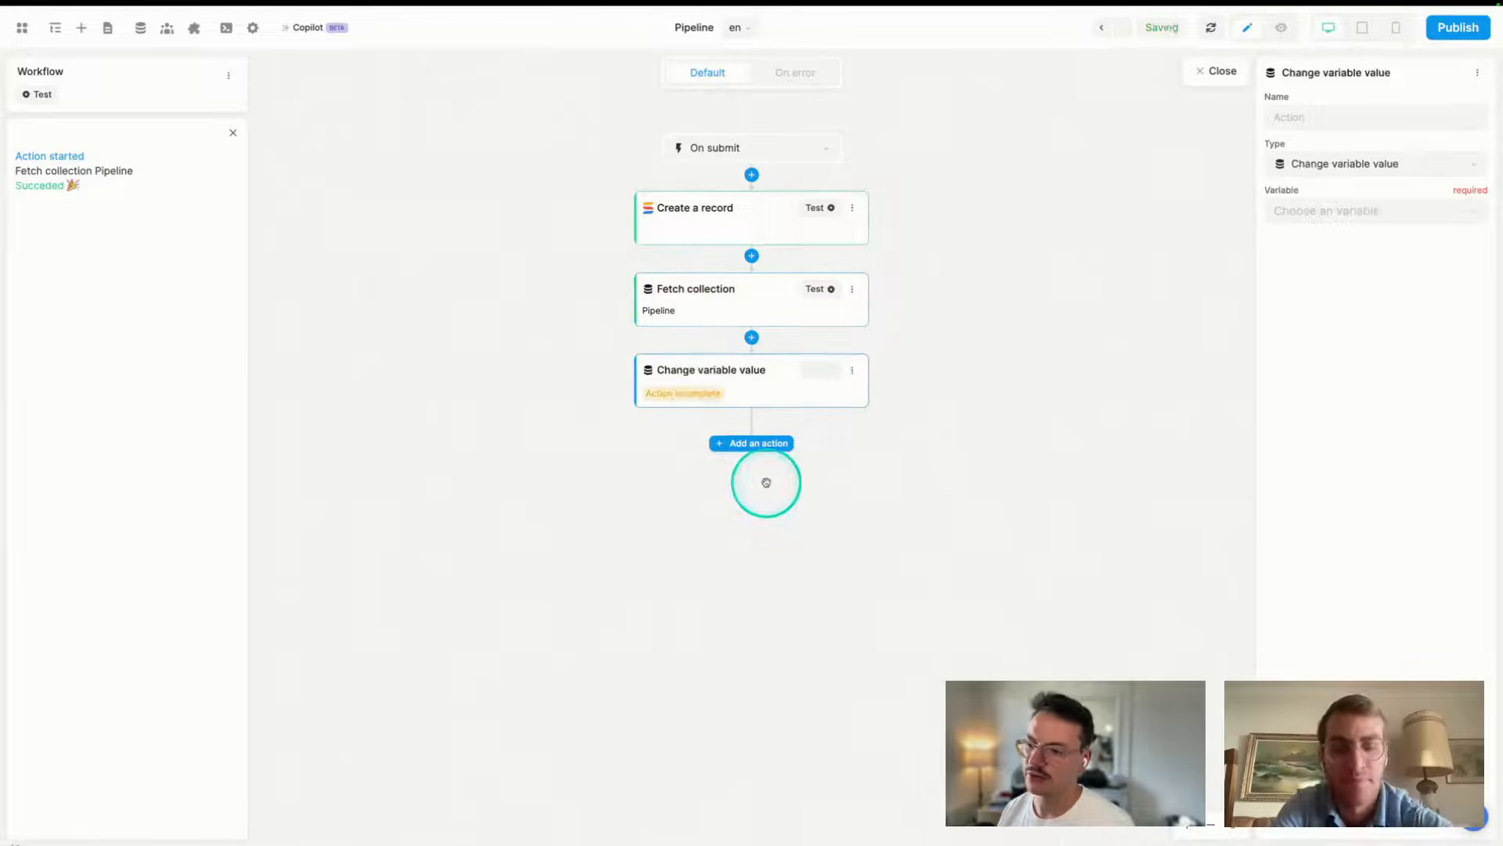
click(1374, 217)
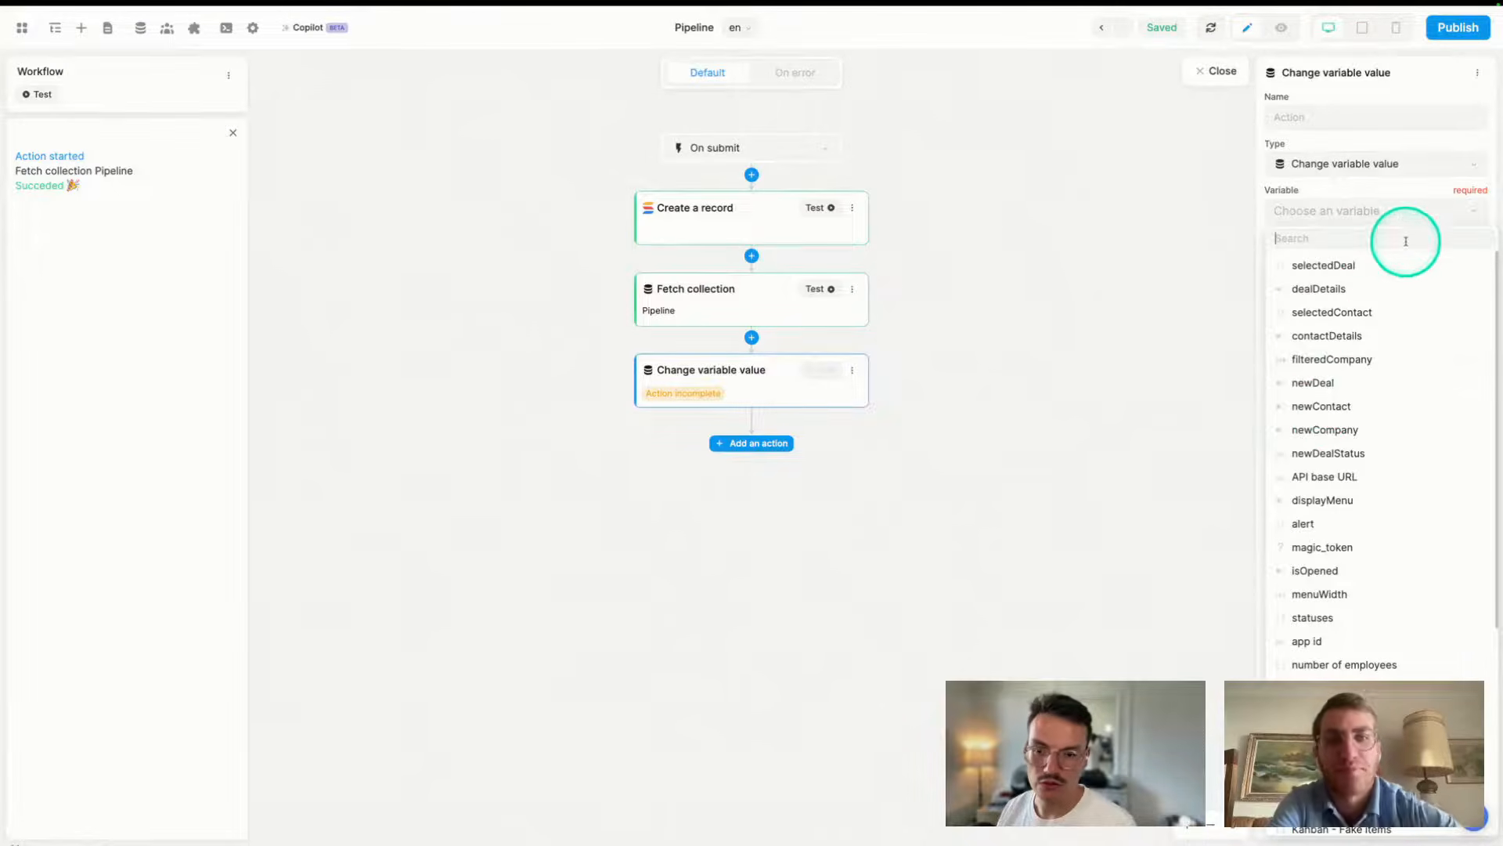
click(1335, 384)
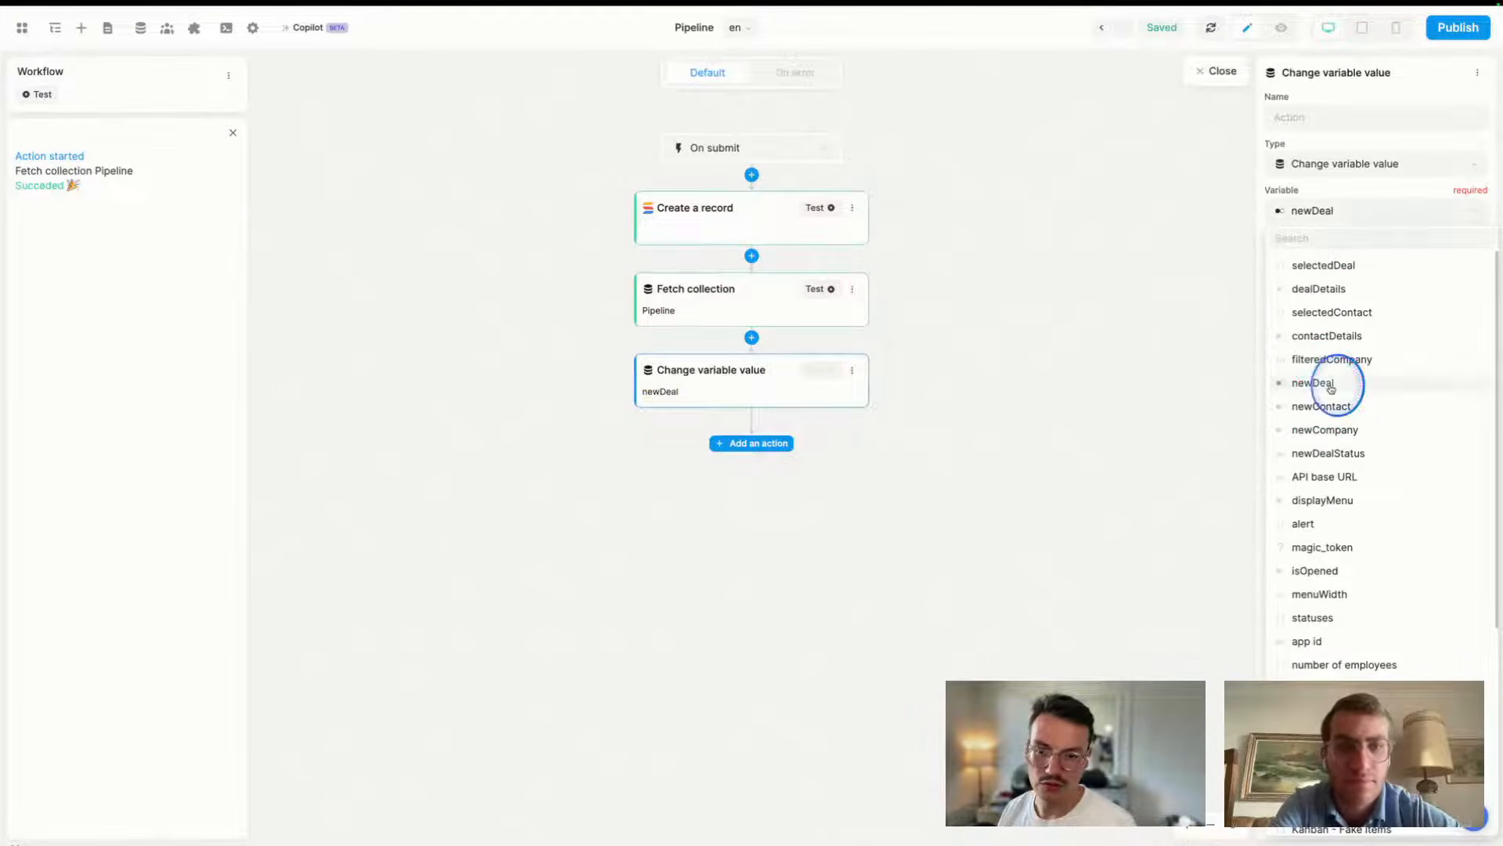
click(1322, 263)
click(1321, 305)
click(819, 370)
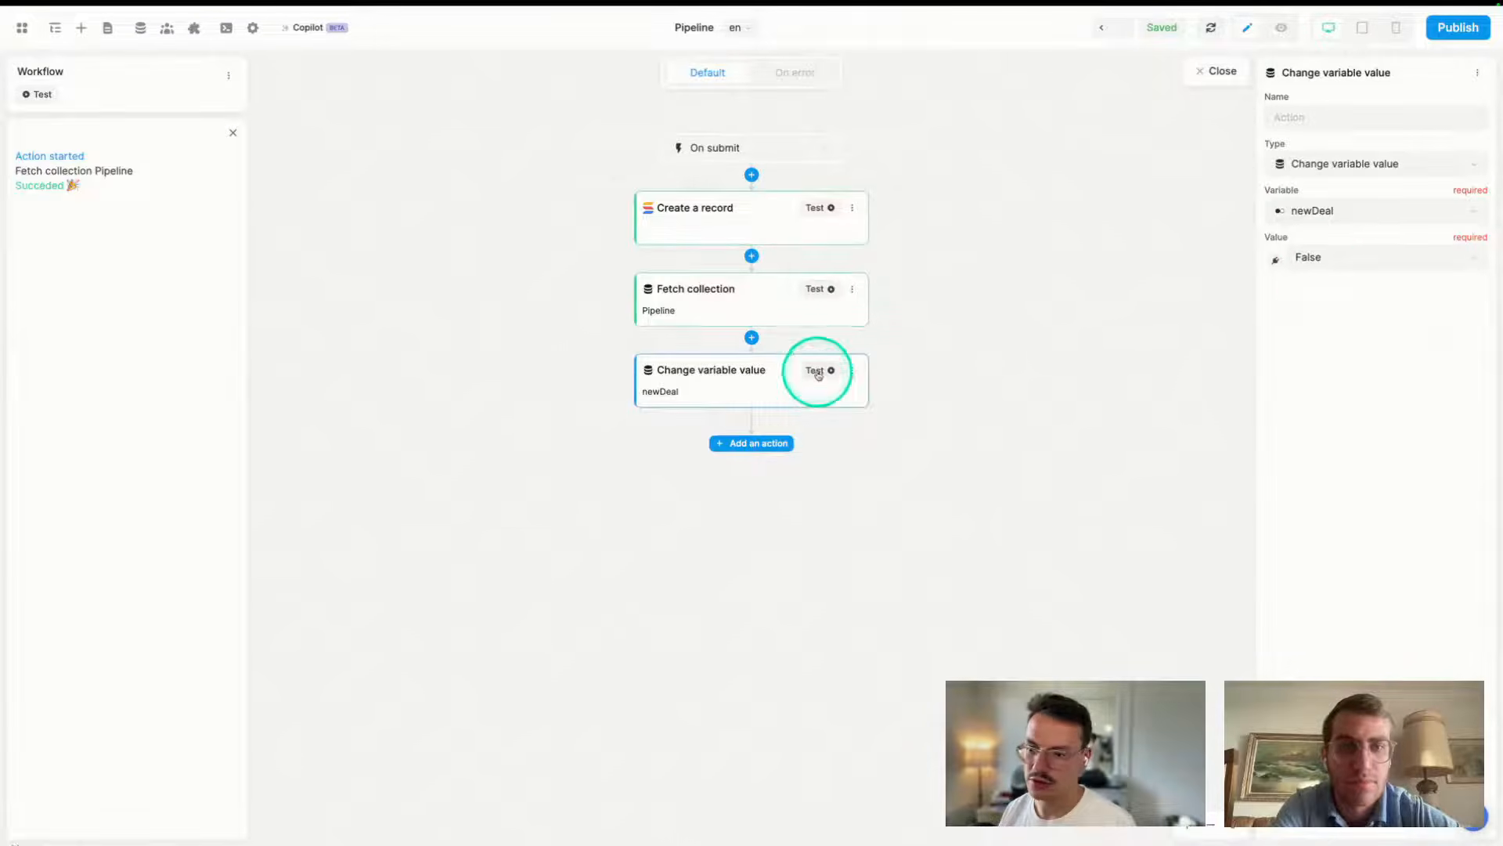
click(1221, 71)
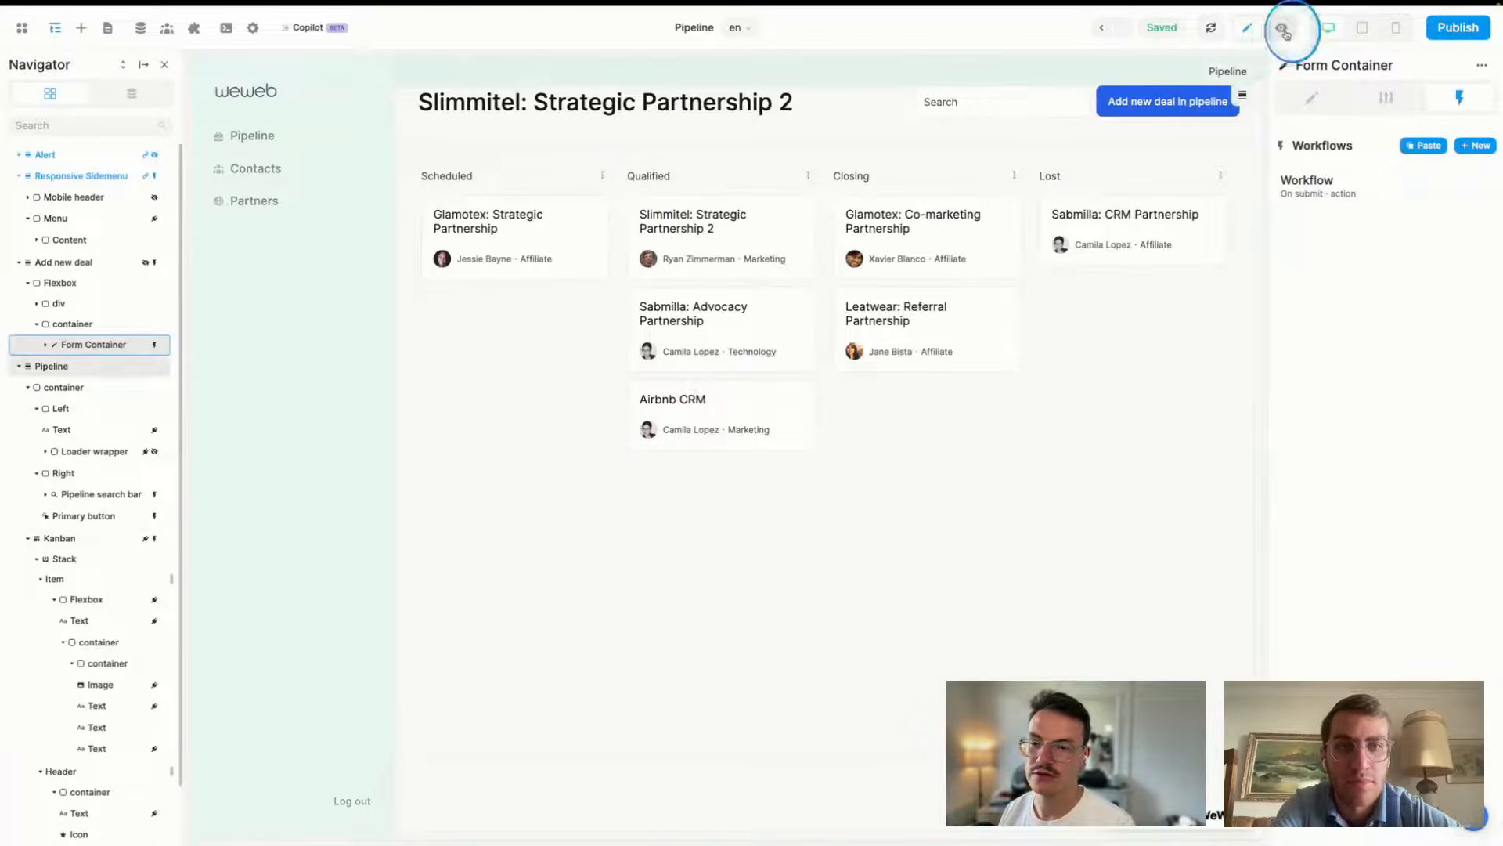
- In preview, start a new deal with a selected contact and the name Segment
click(1285, 33)
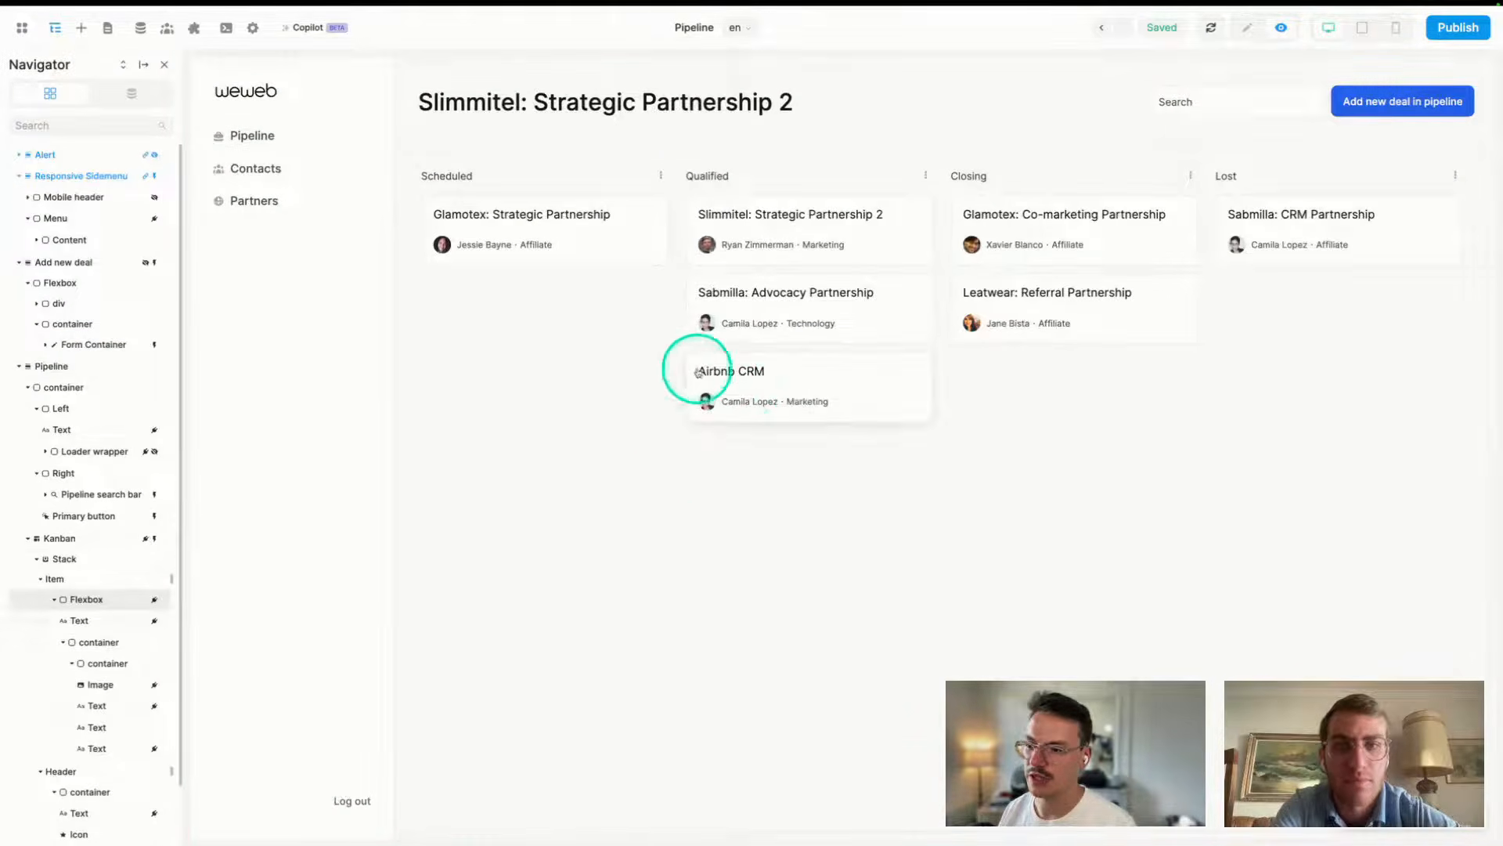
click(1406, 112)
click(1066, 196)
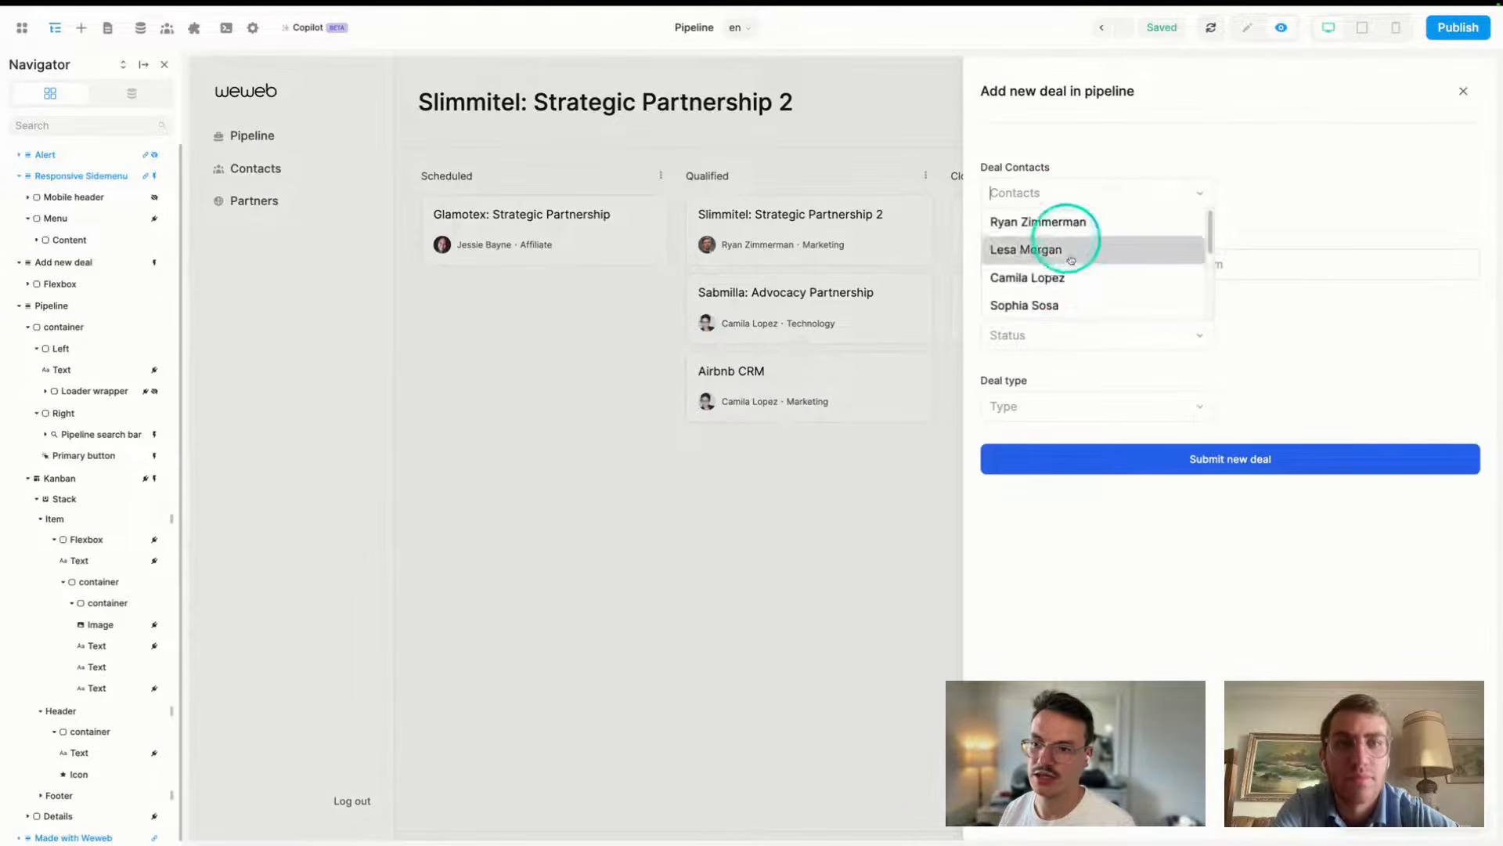
click(1049, 291)
click(1296, 260)
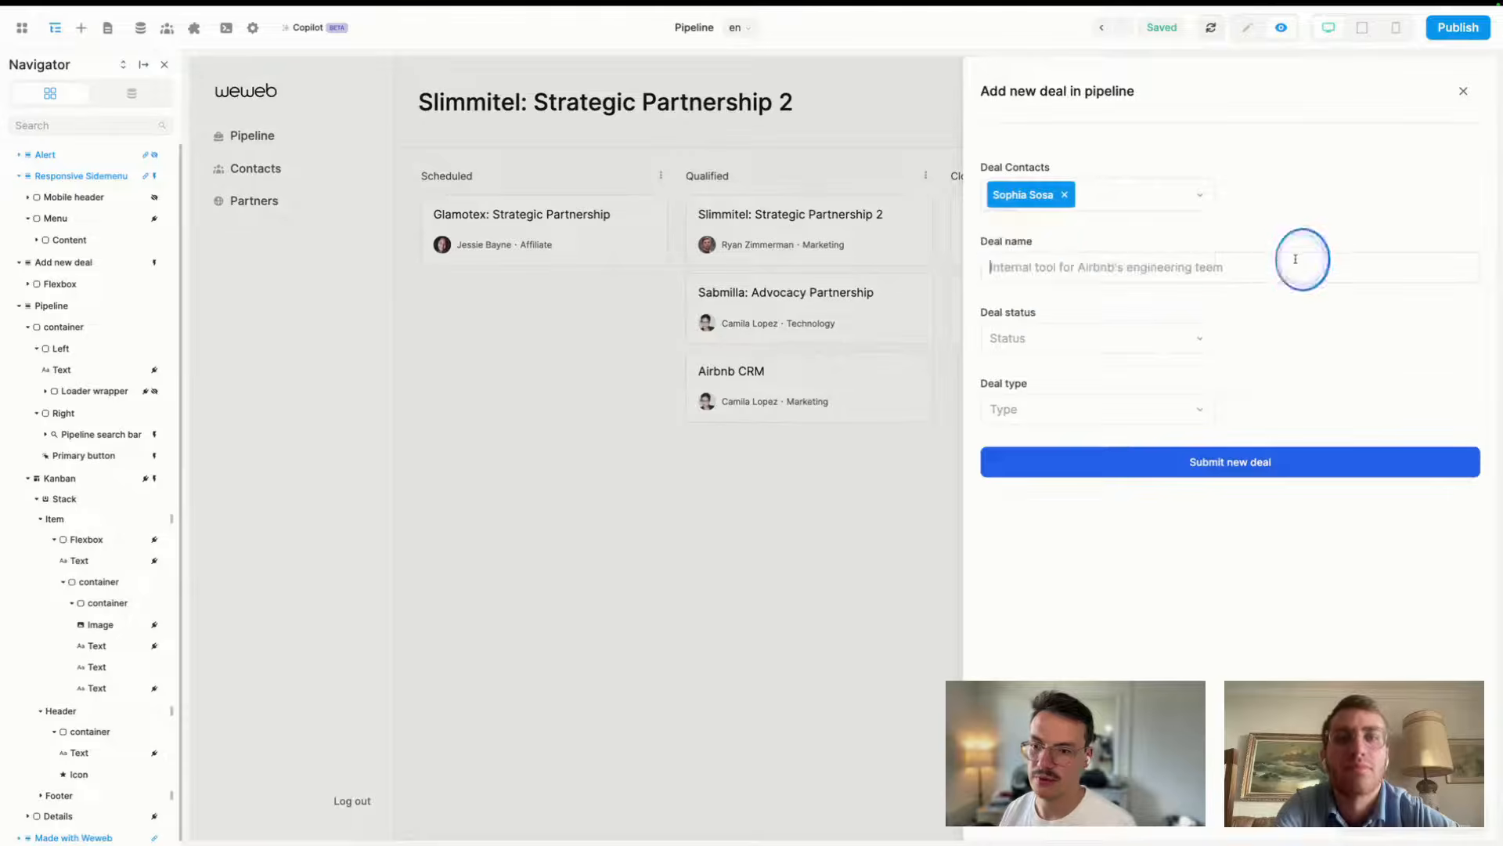
text(Segment)
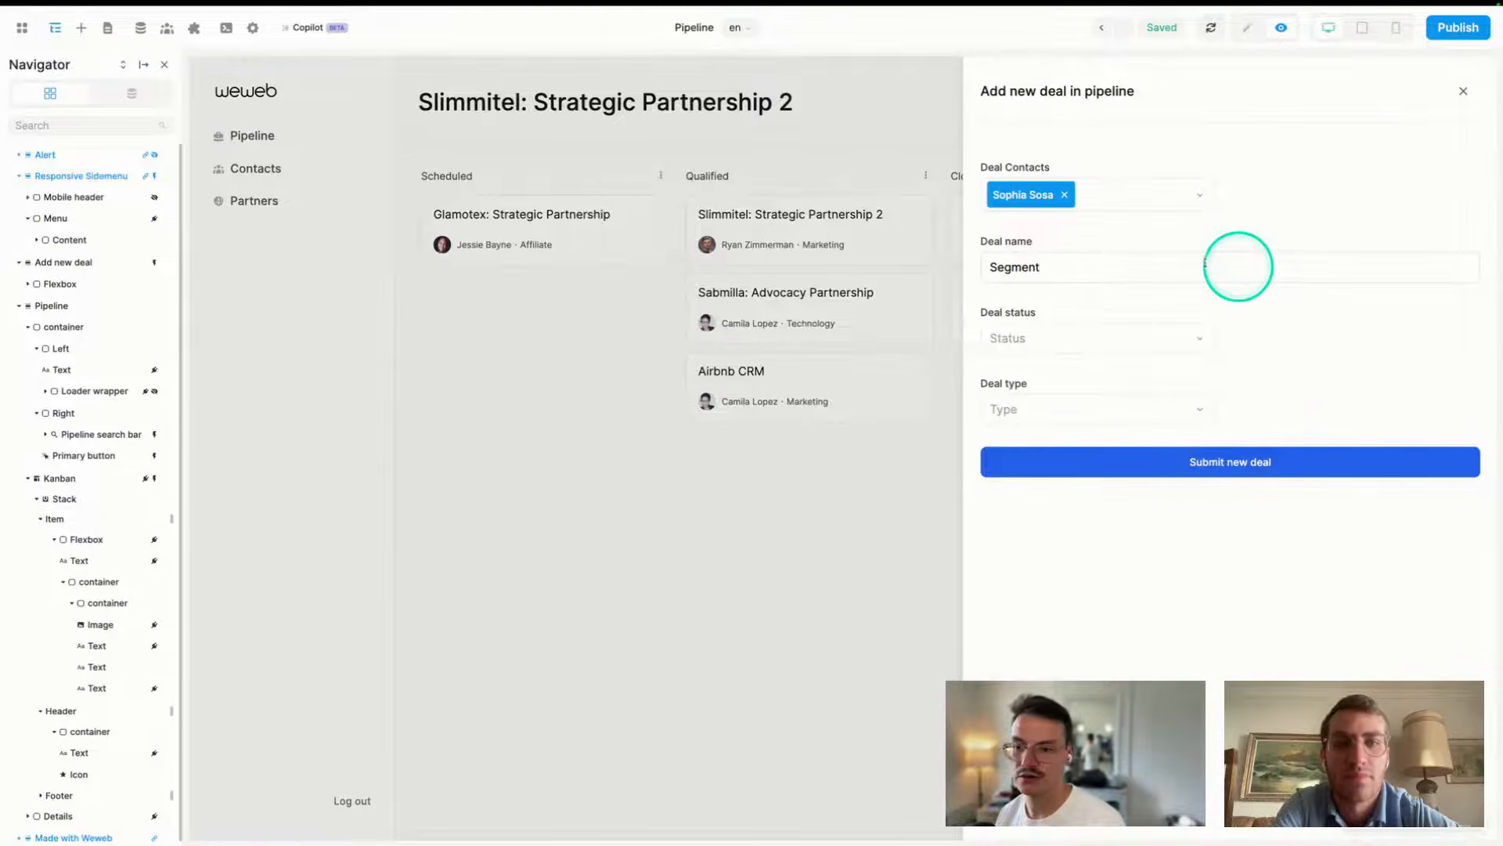
- Submit the deal with Closing status and Technology type, then drag its card to Scheduled
click(1067, 338)
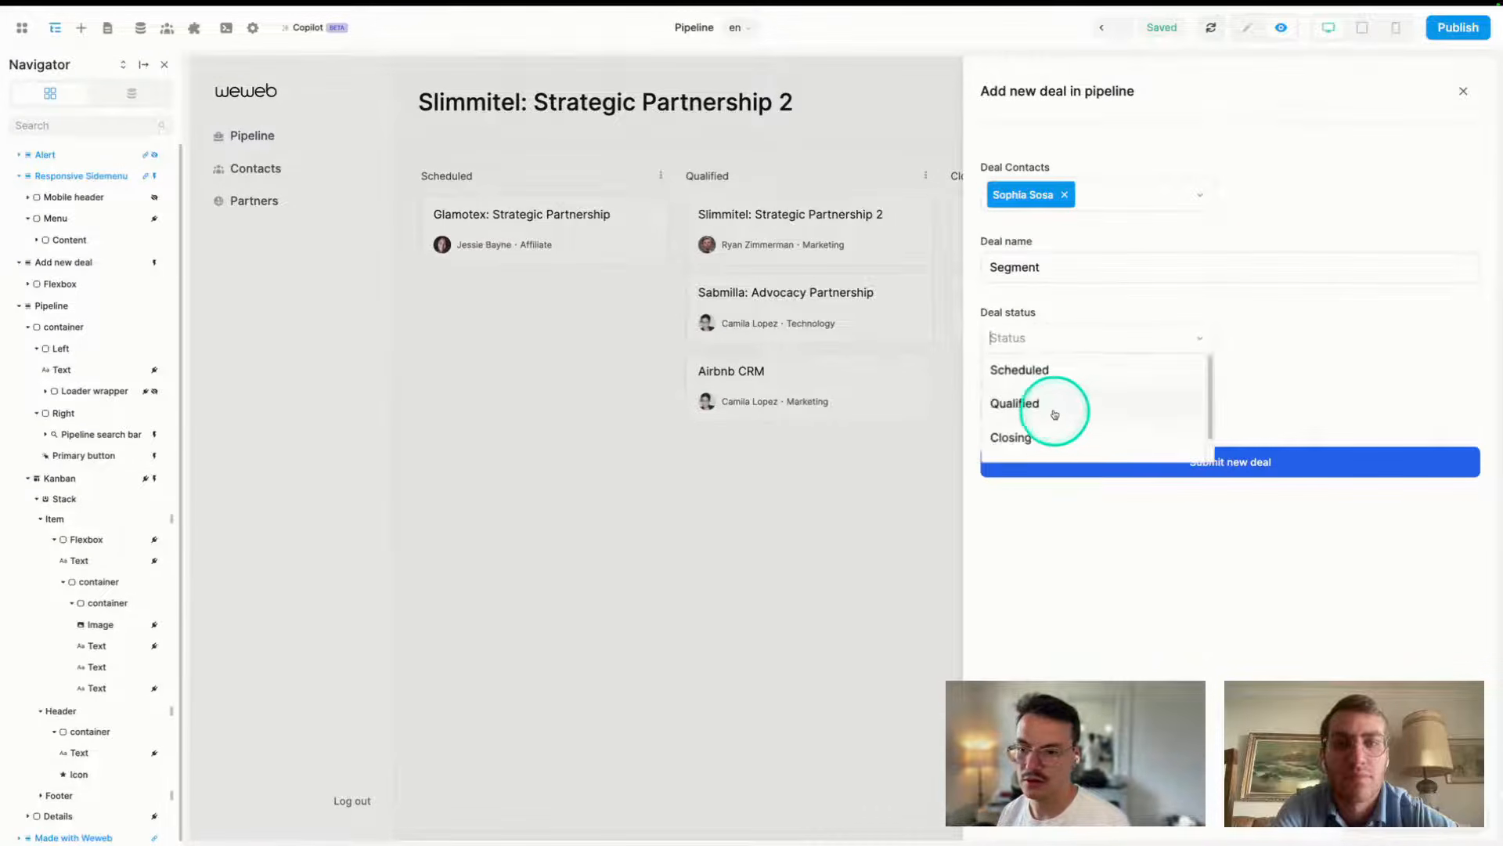
scroll(1042, 415, down, 1)
click(1030, 431)
click(1067, 412)
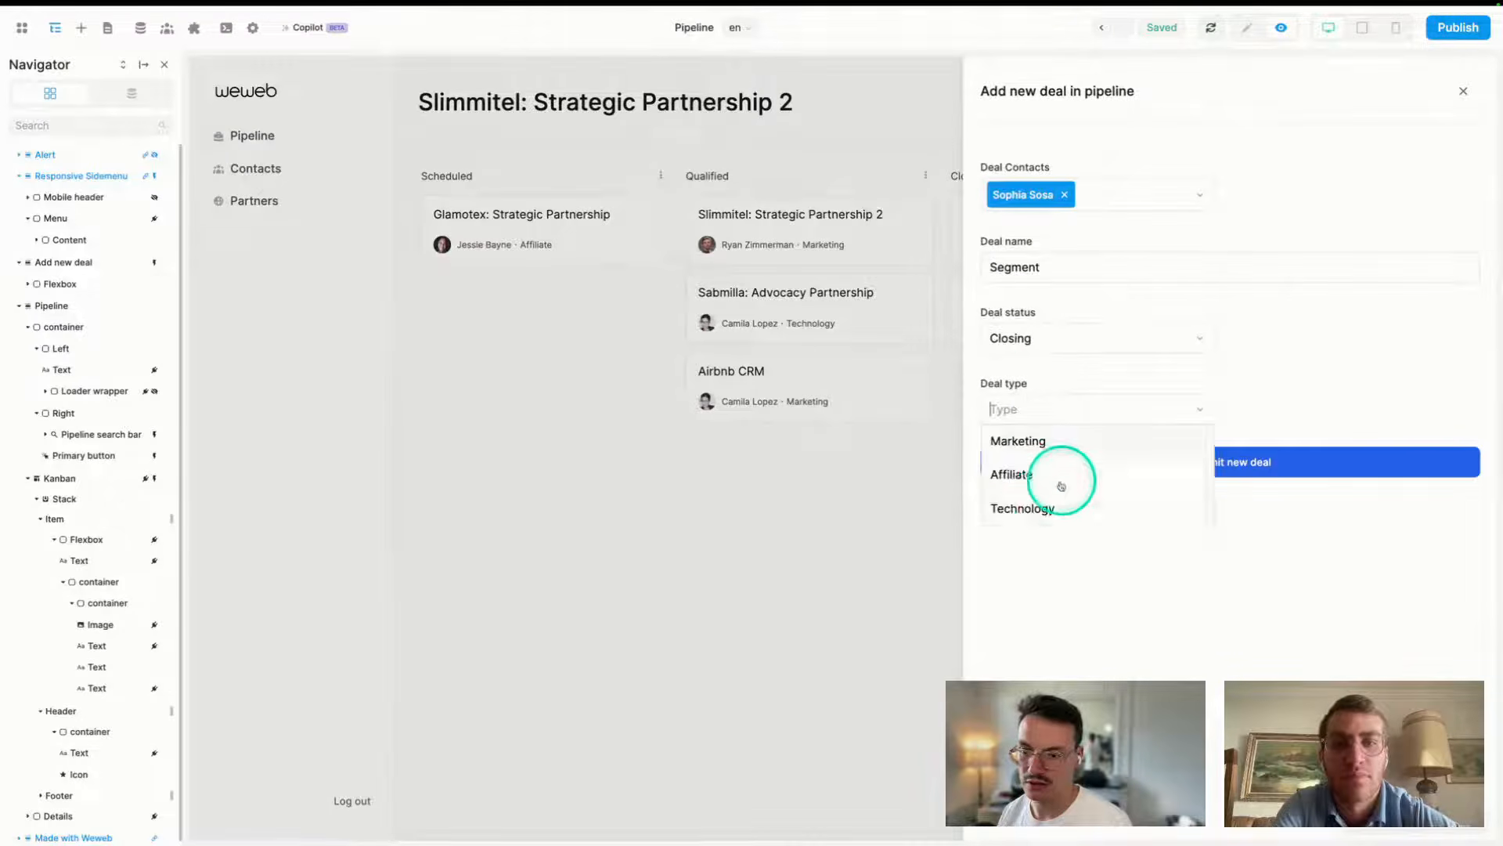
click(1041, 512)
click(1187, 464)
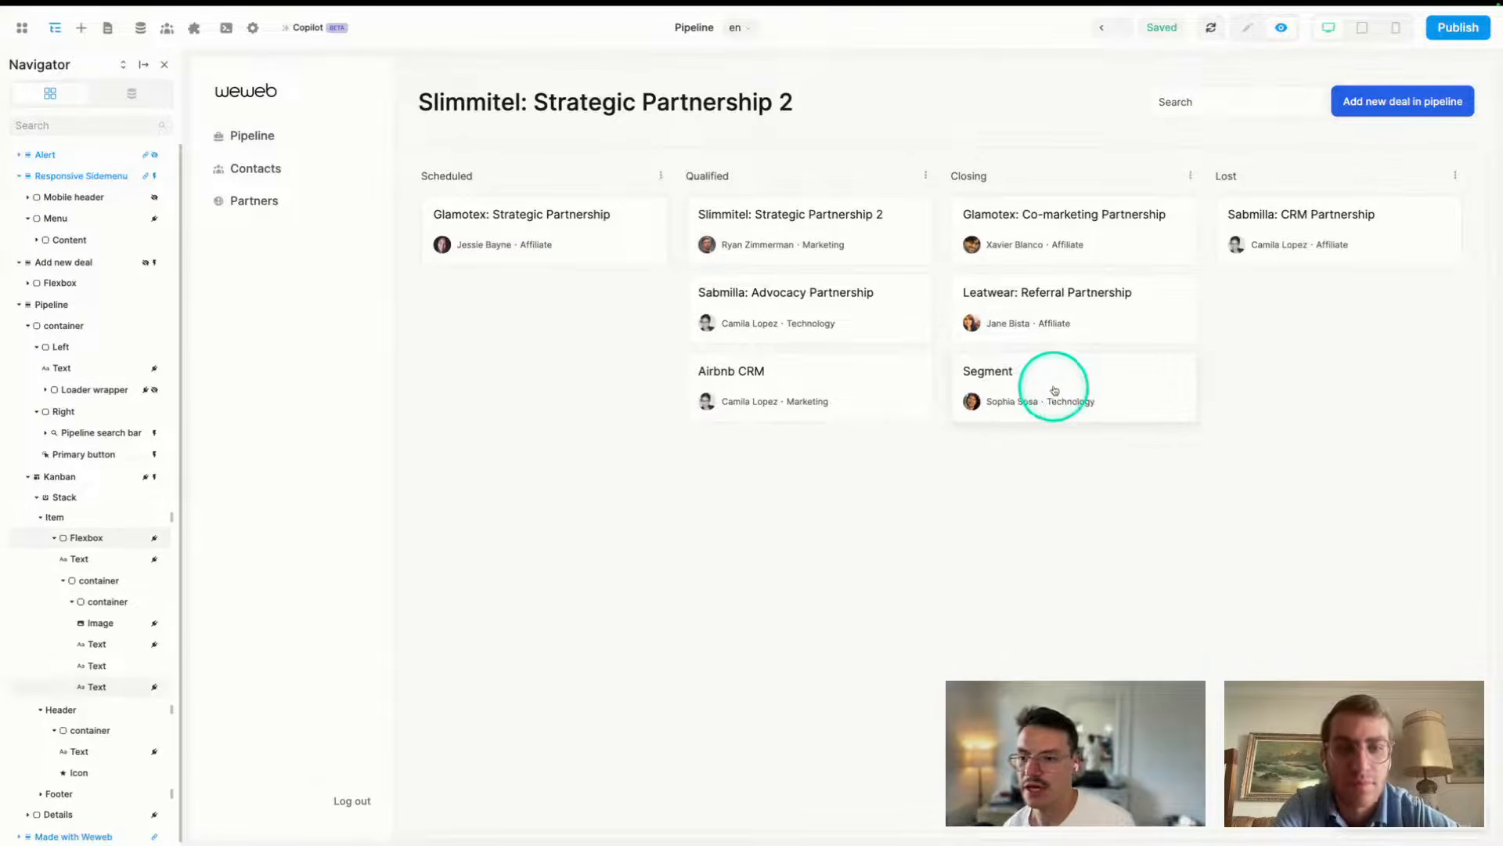
drag(1069, 395, 548, 313)
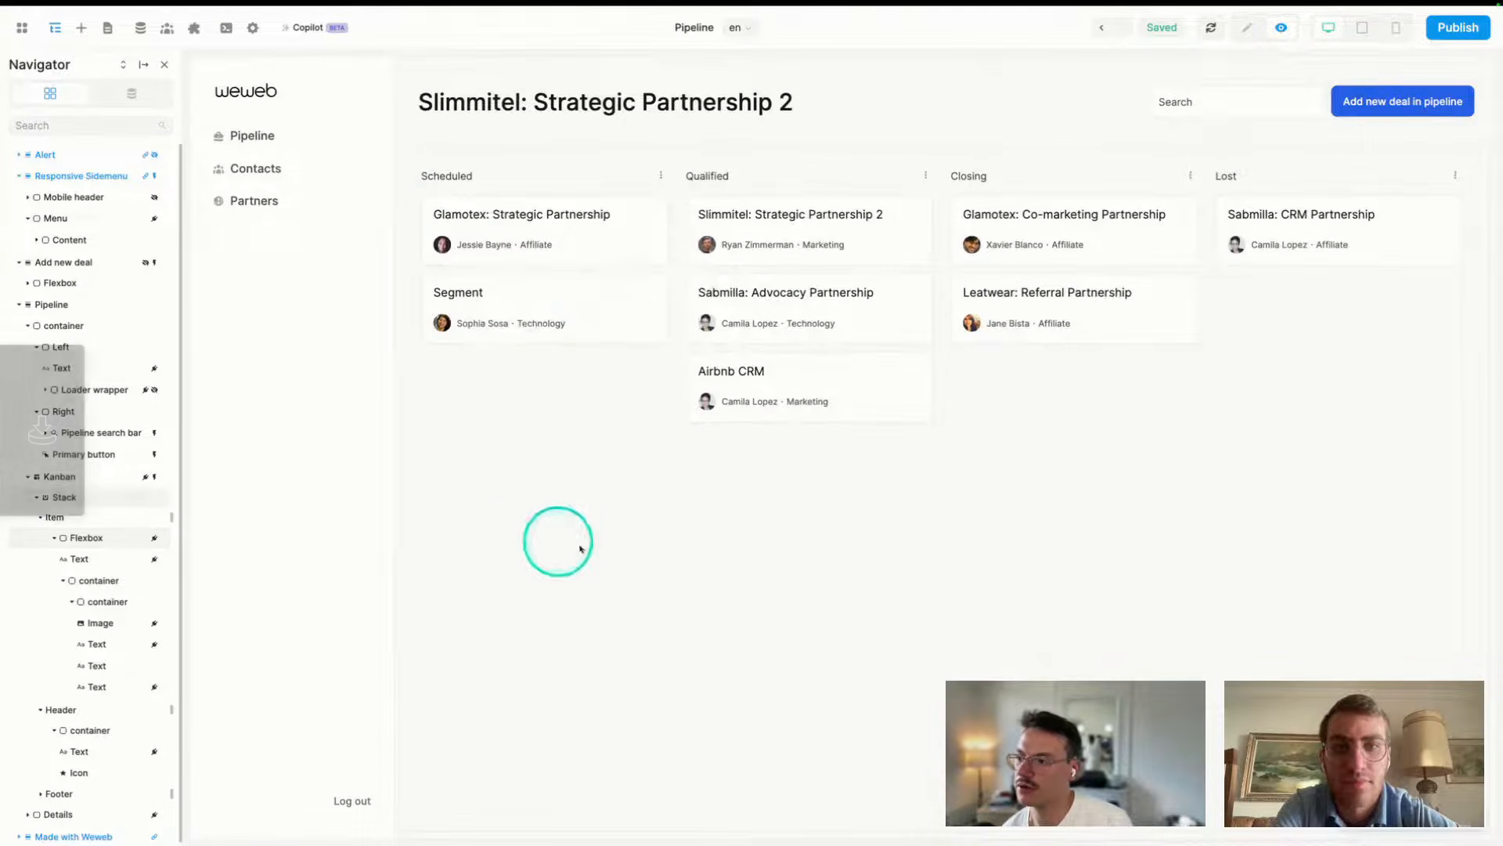
mouse_move(10, 454)
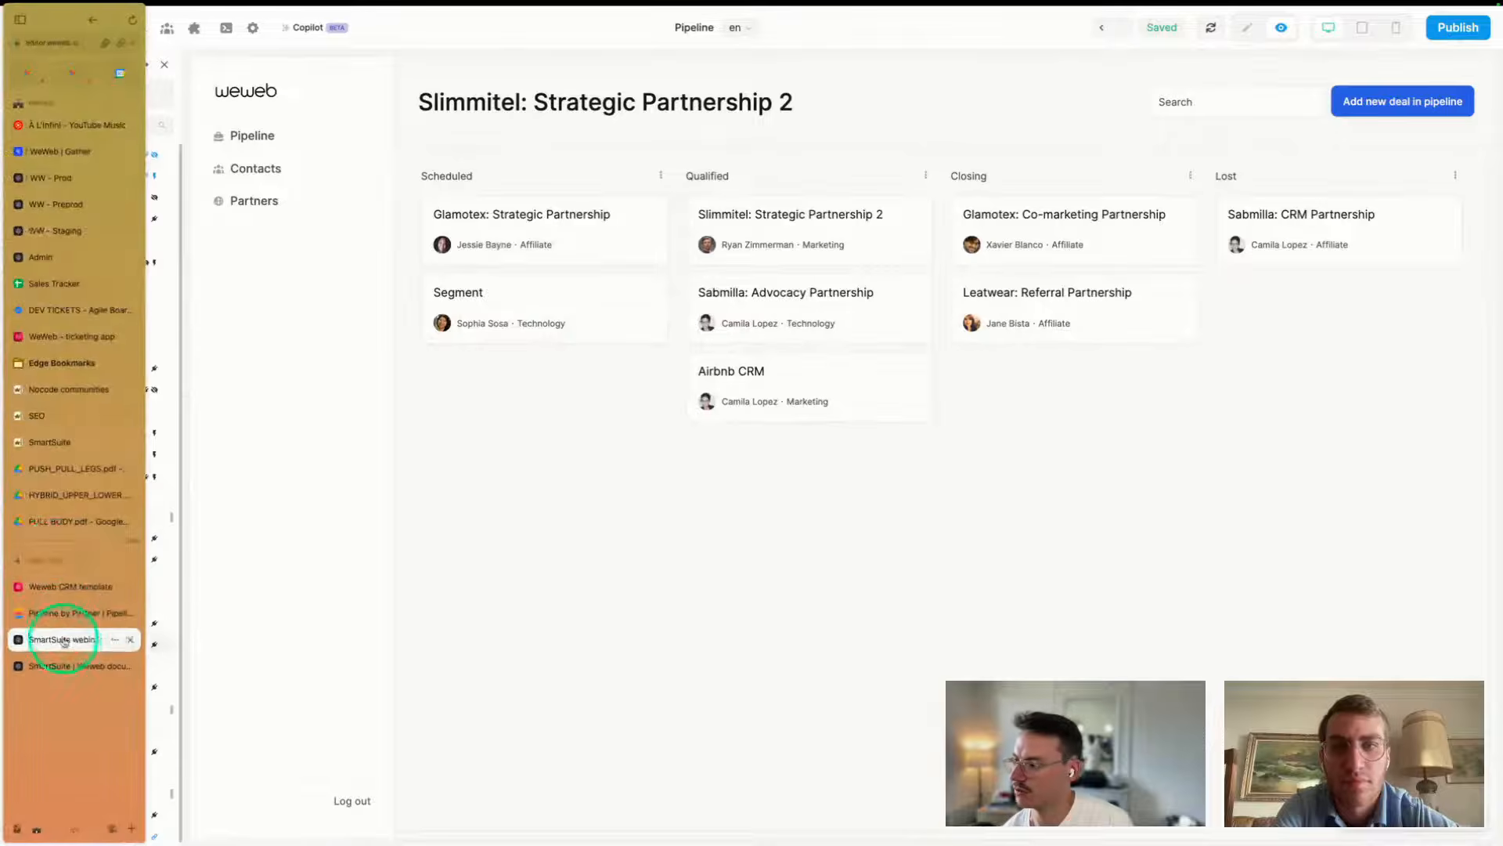
click(57, 614)
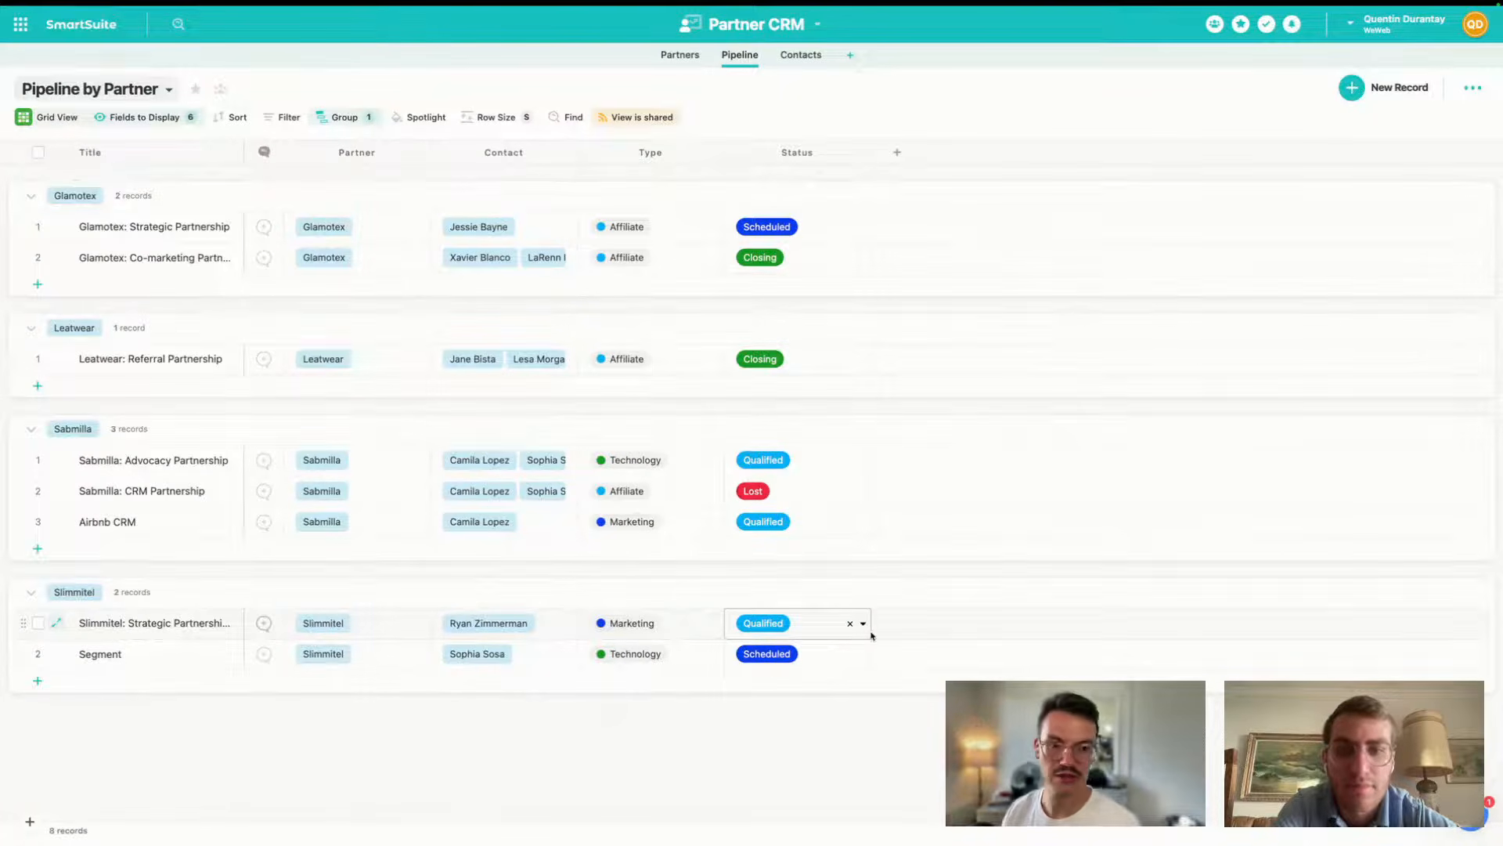
mouse_move(5, 604)
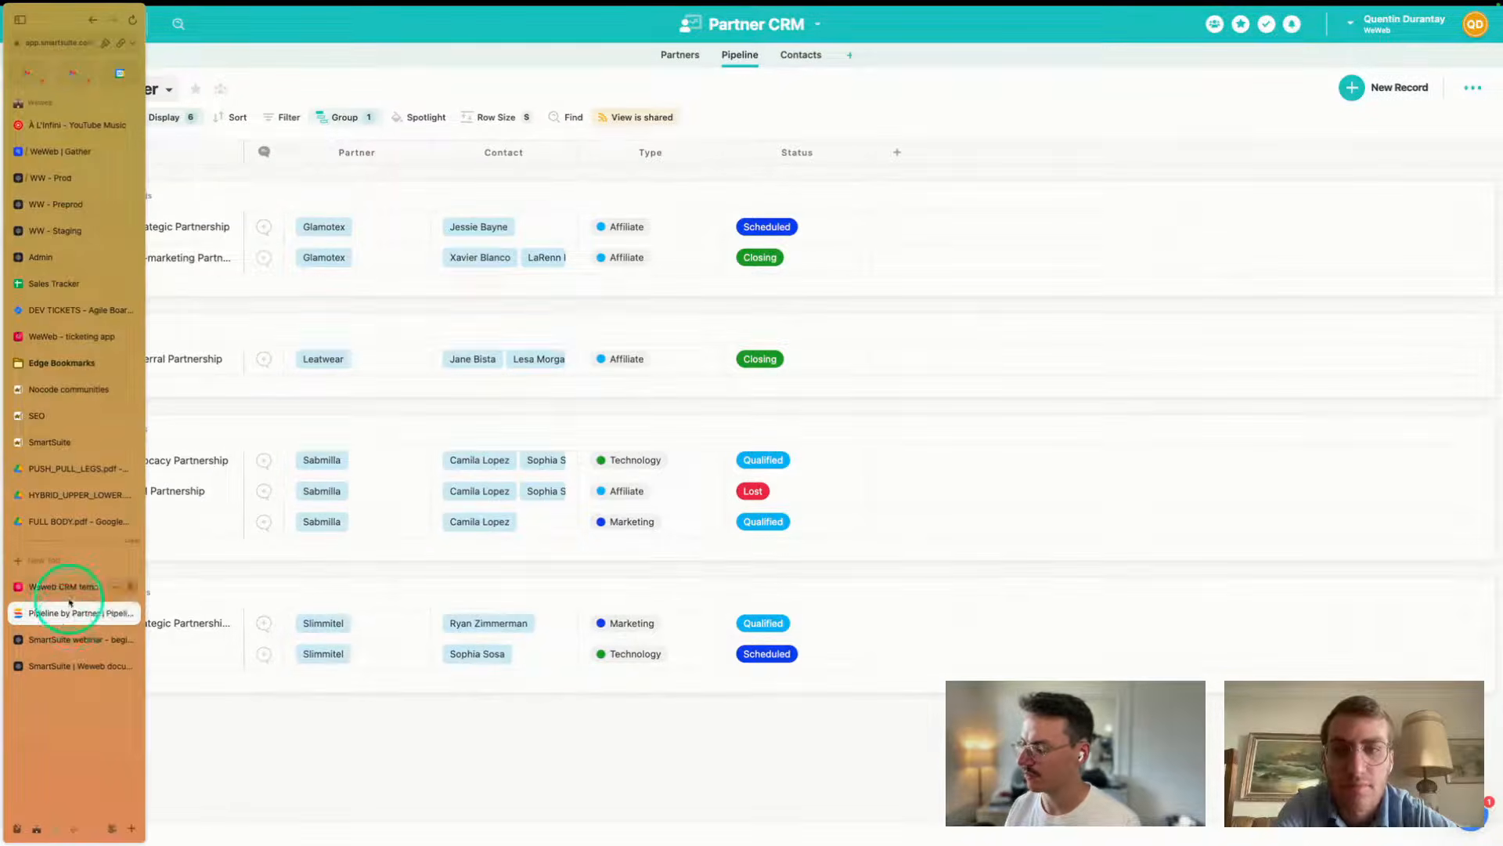
click(57, 647)
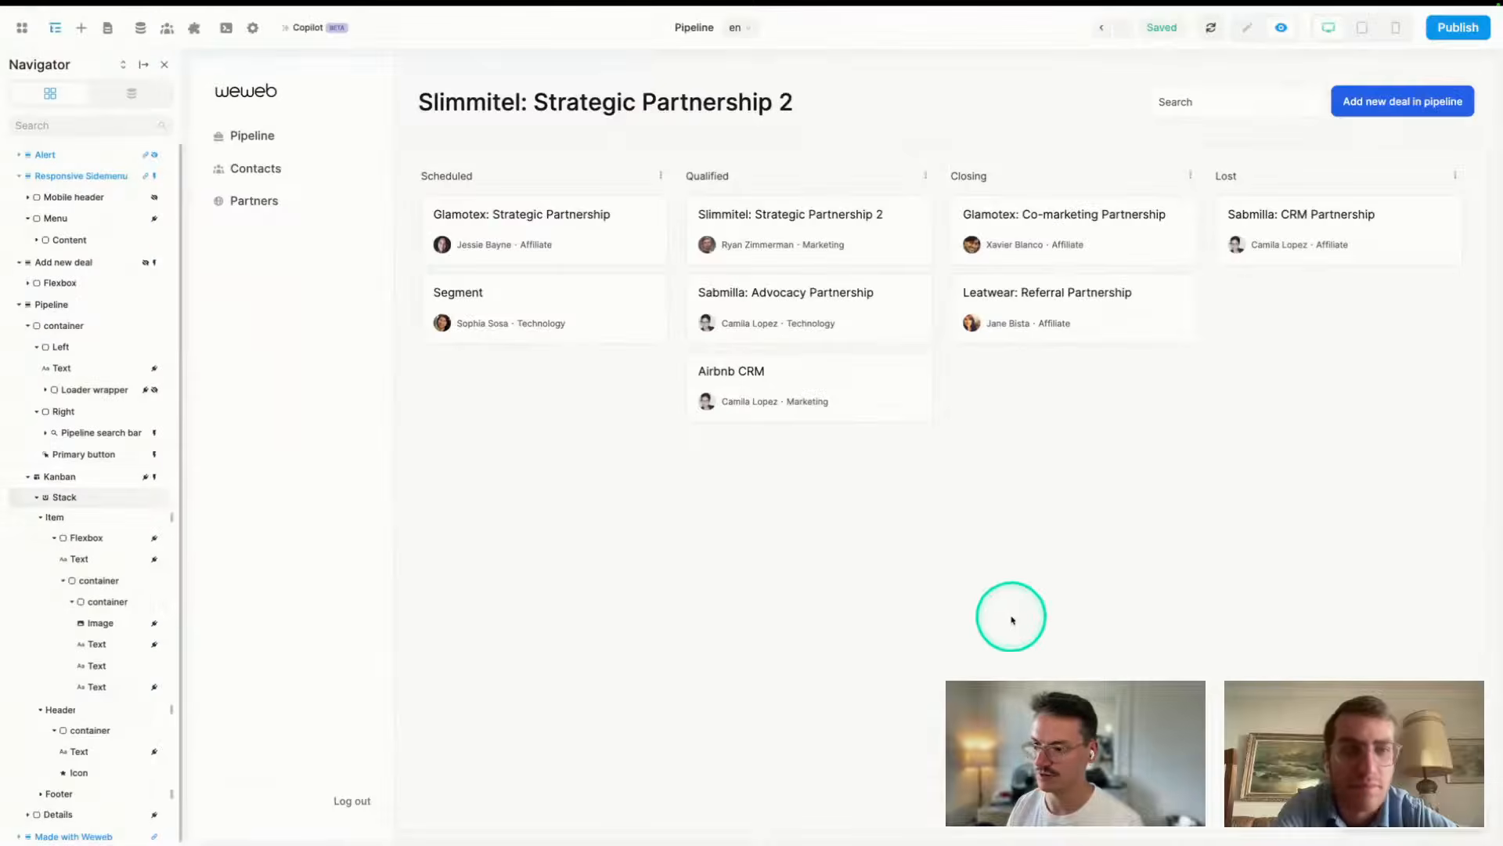
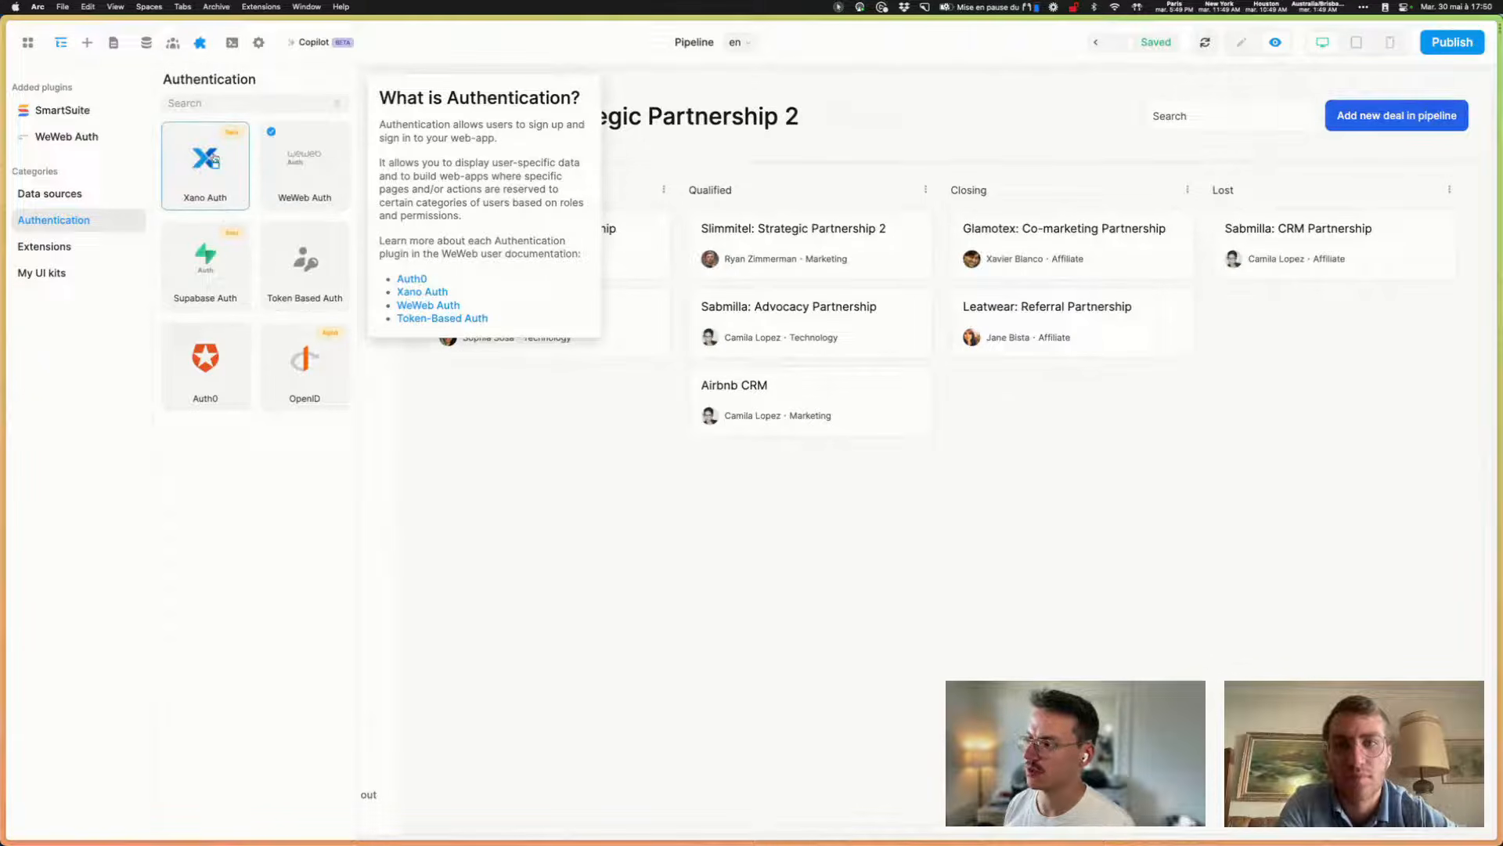
- View the Token Based Auth plugin details, then close the plugins panel
click(318, 277)
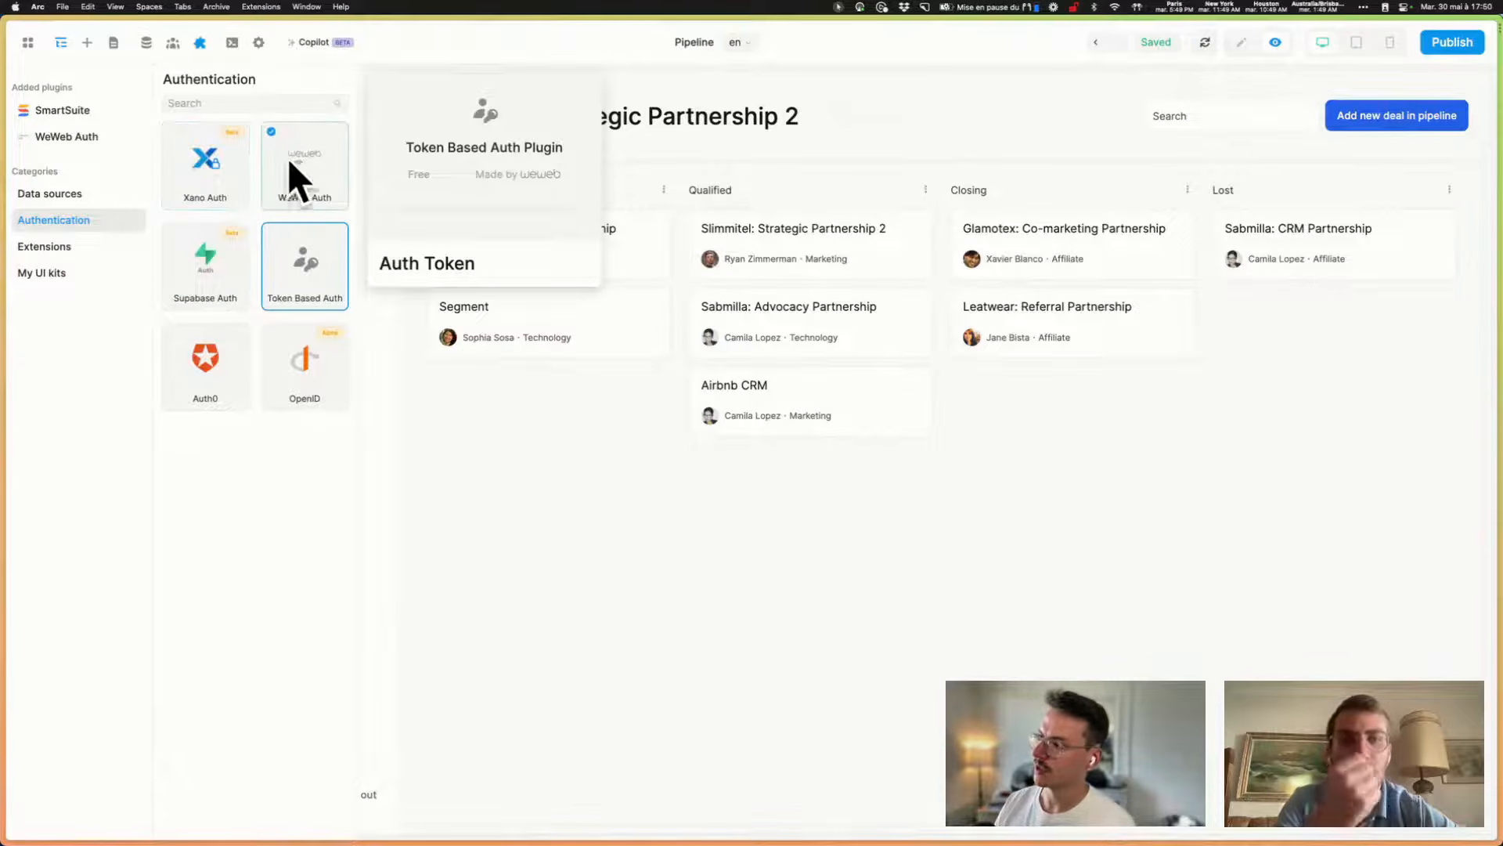
click(577, 537)
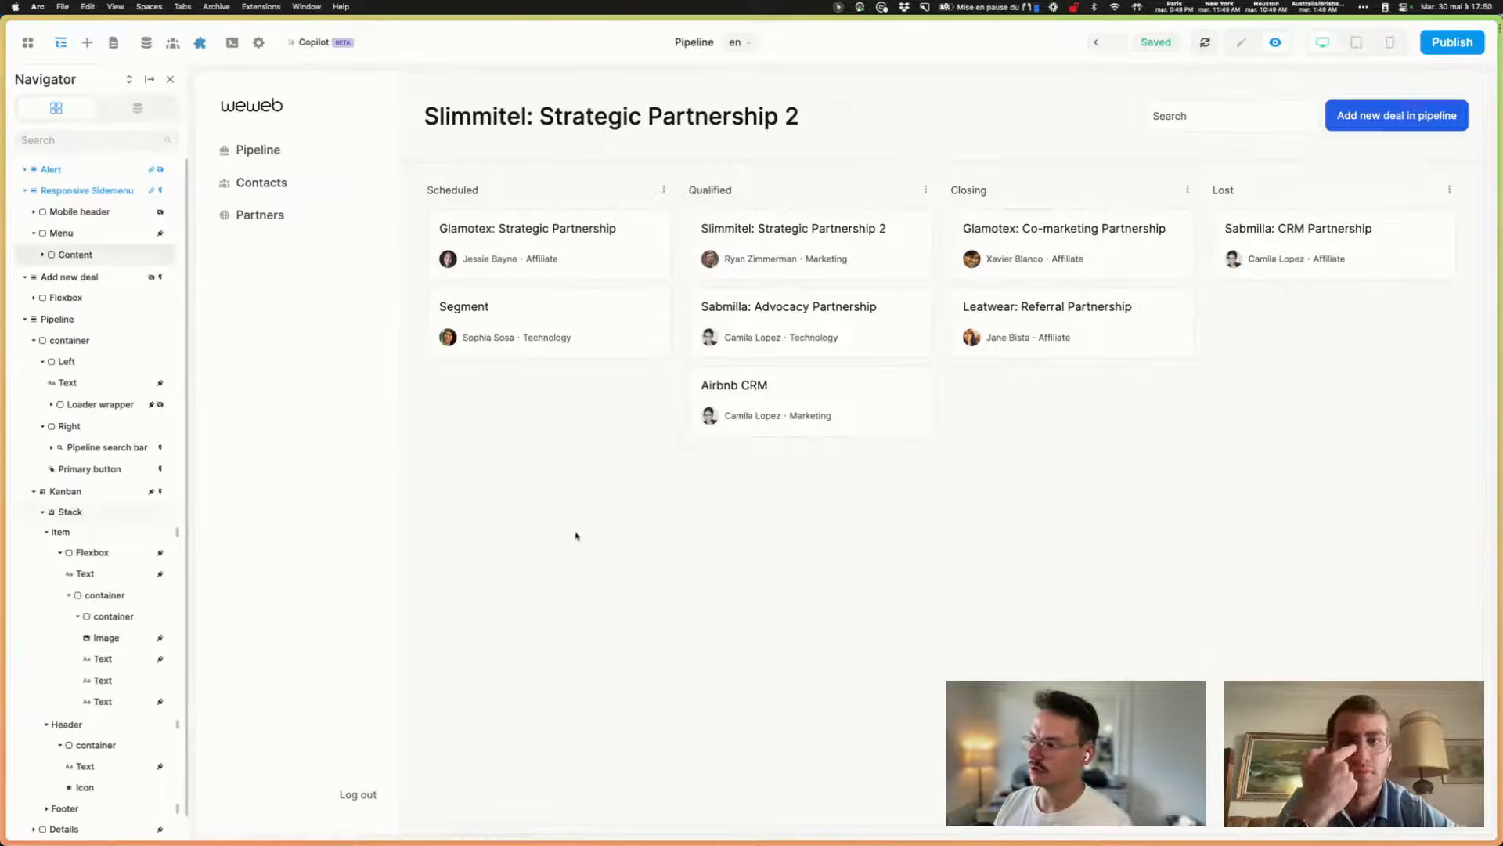
- On the Login page, sign in with the account email and password
click(114, 44)
click(74, 225)
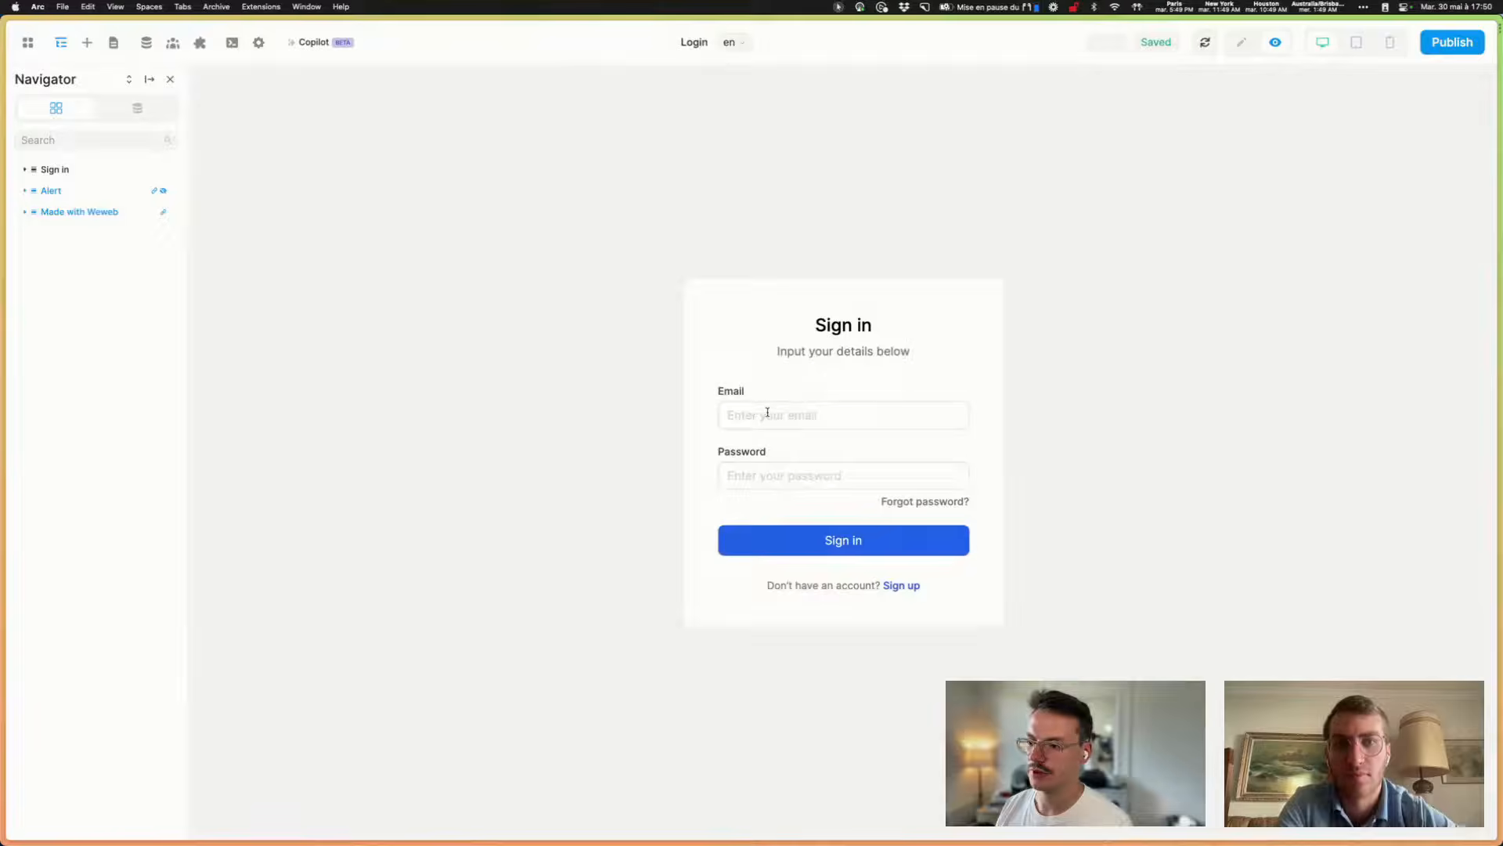
click(768, 412)
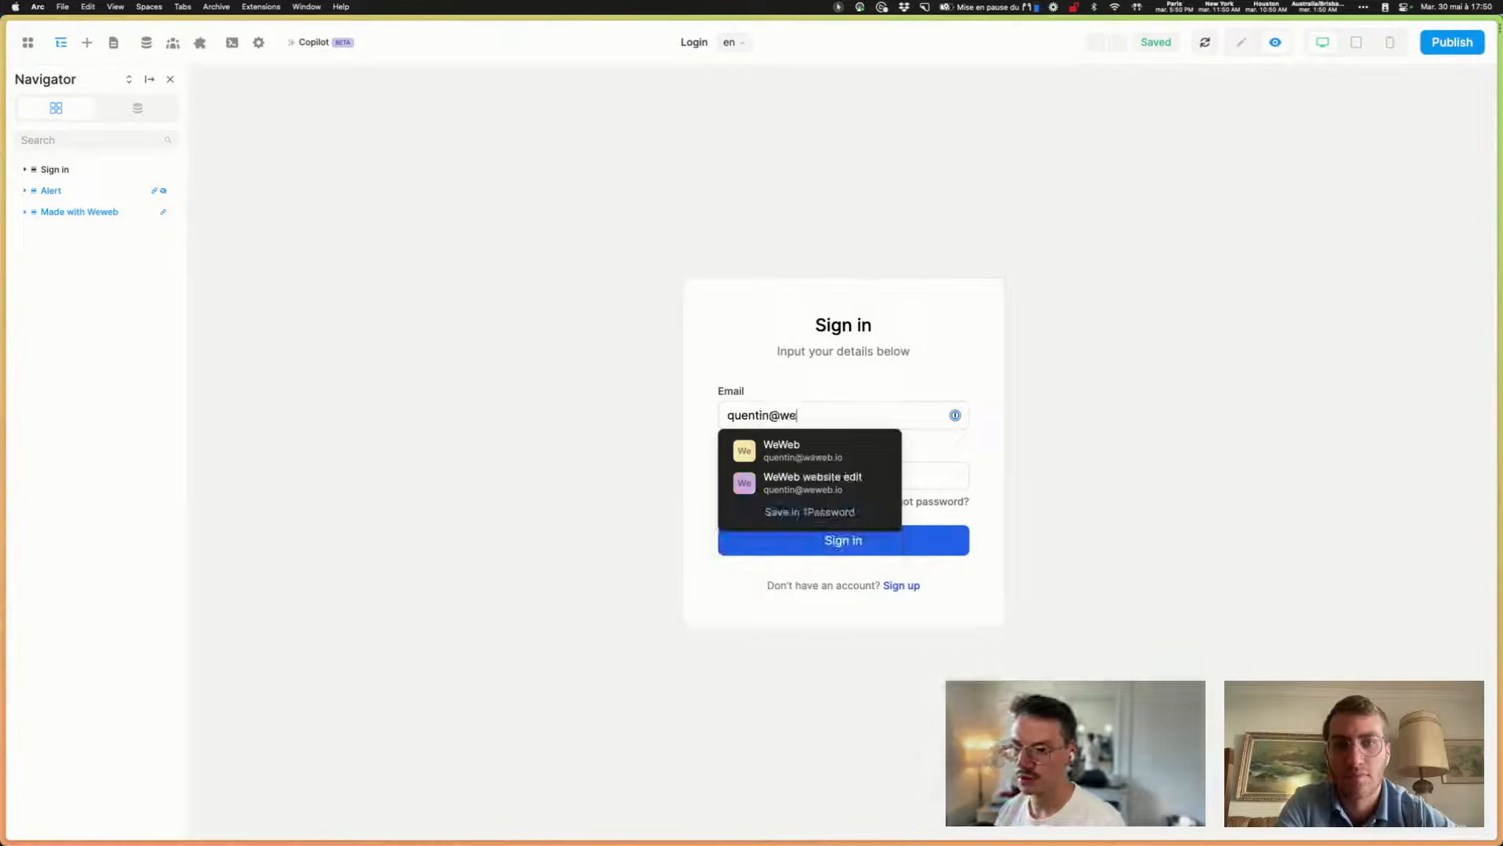
key(Tab)
text(••••)
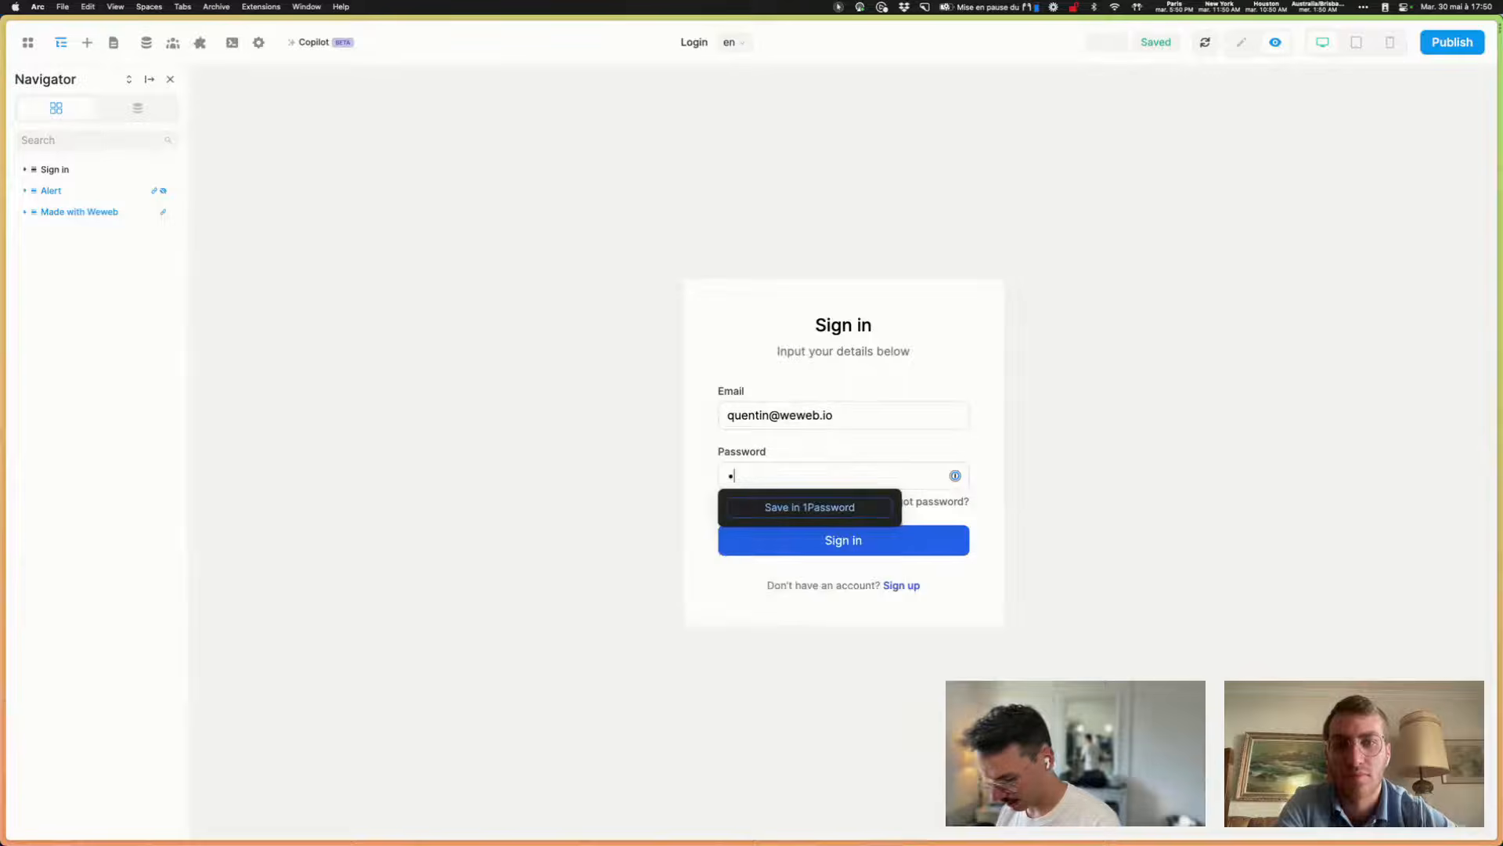
text(•••••••)
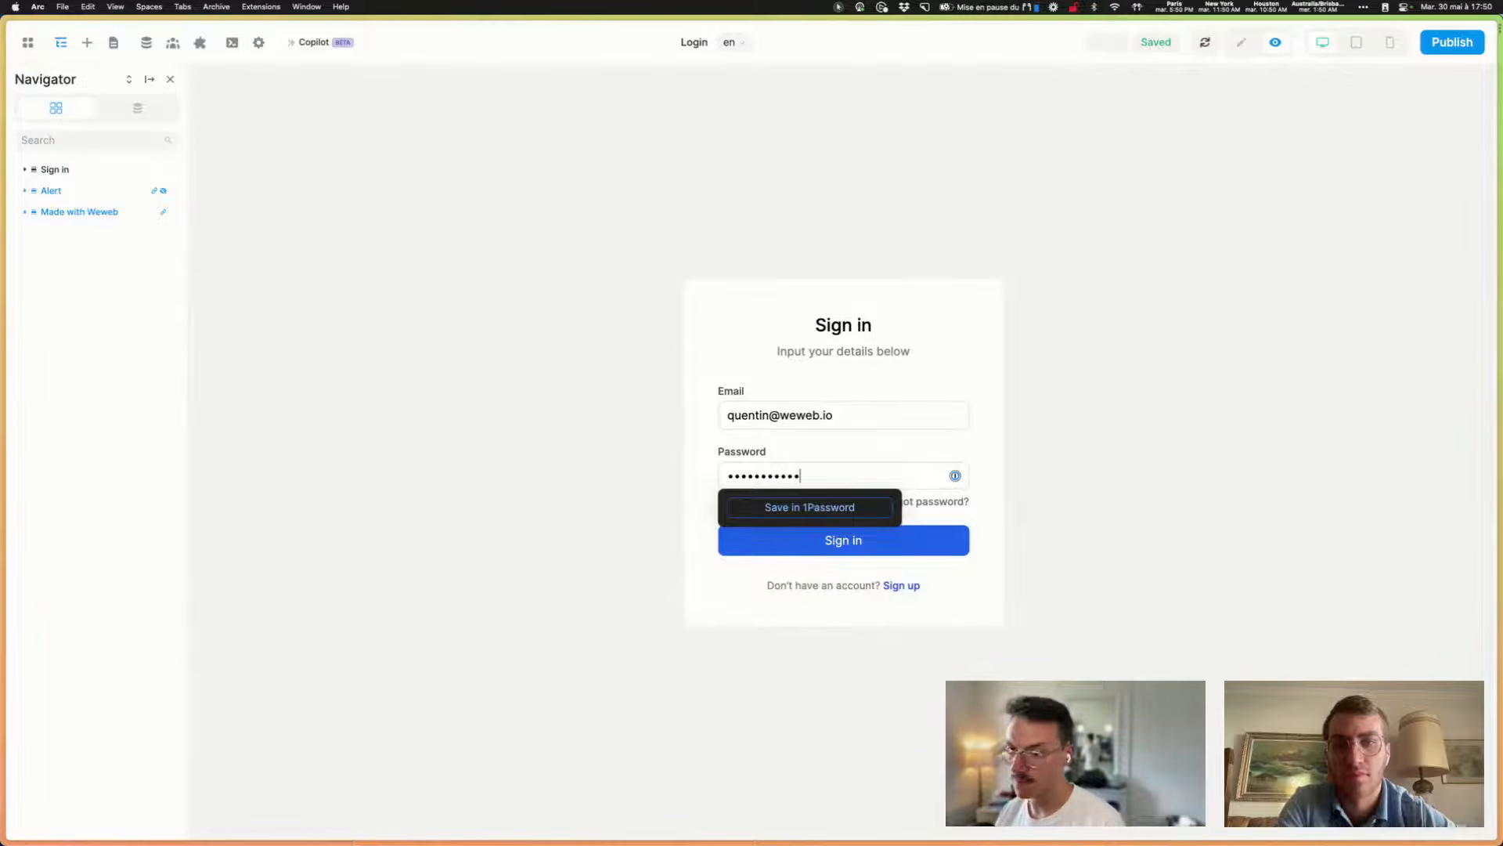
click(932, 547)
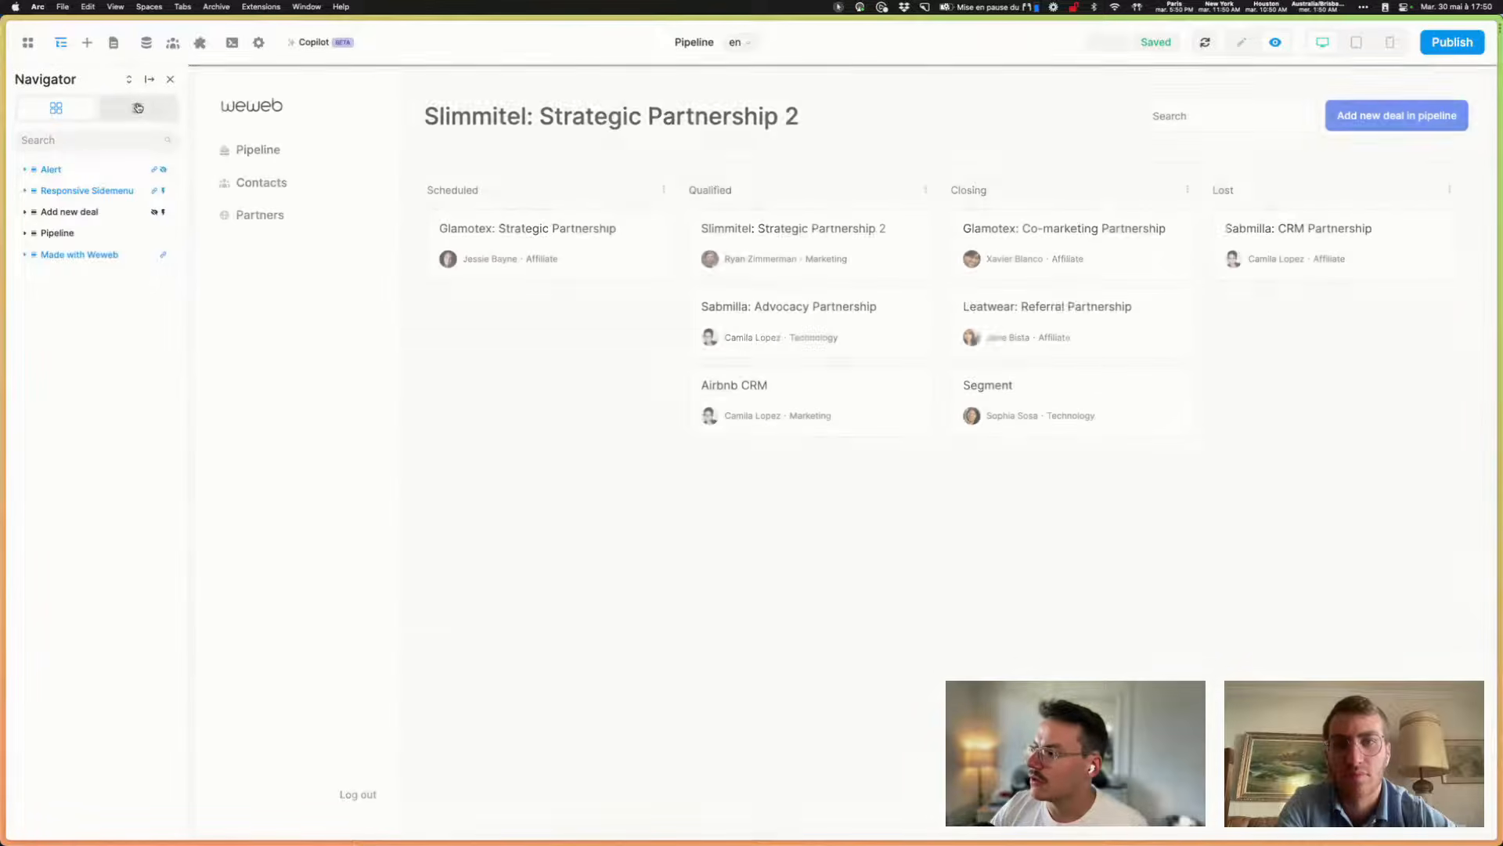
- Show the data tab and locate WeWeb Auth's isAuthenticated value of true
click(145, 114)
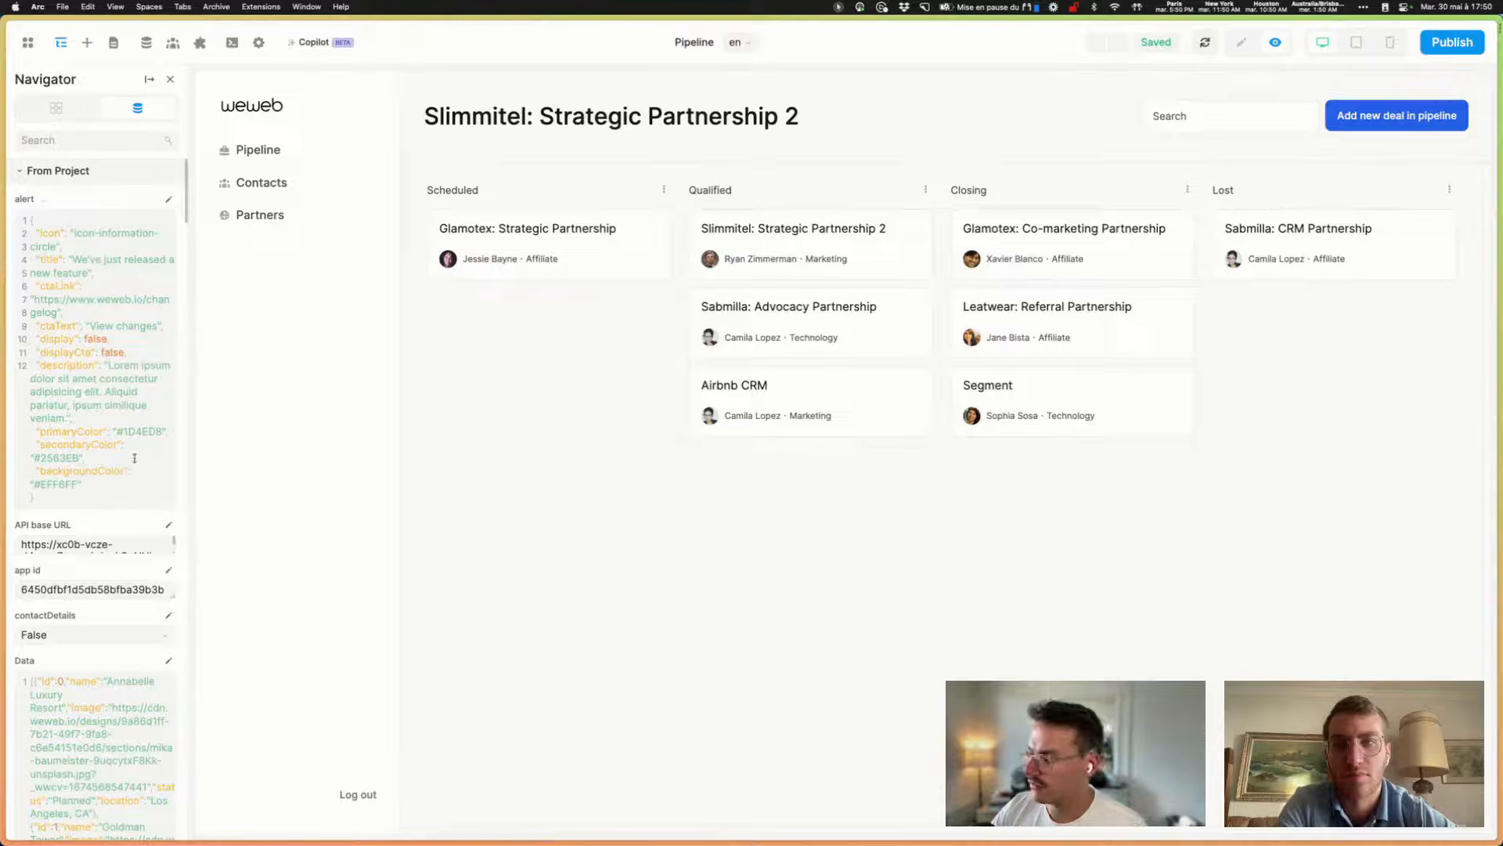
click(835, 8)
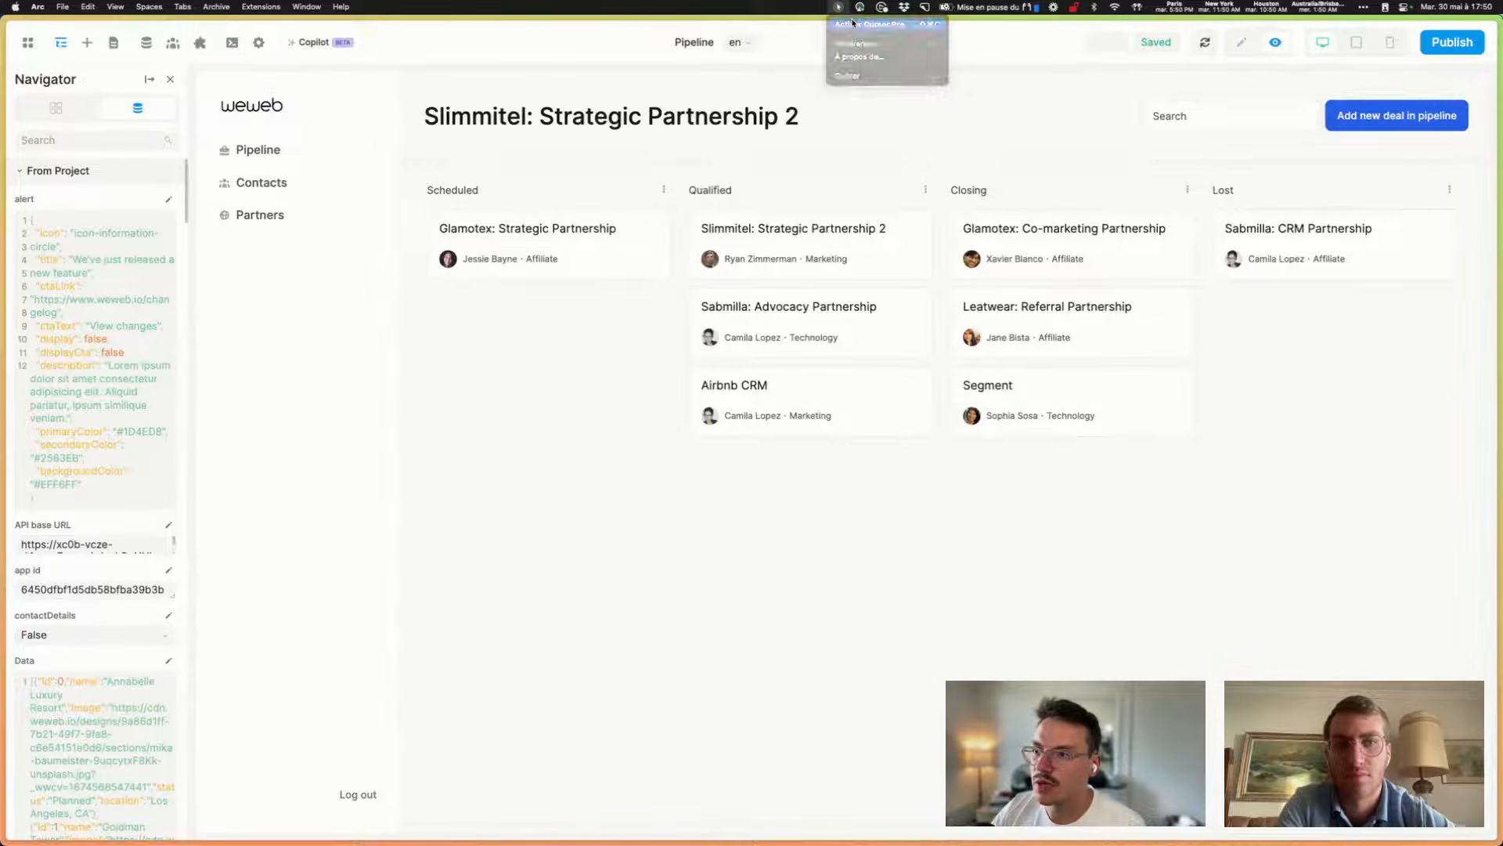
click(866, 20)
scroll(70, 330, down, 20)
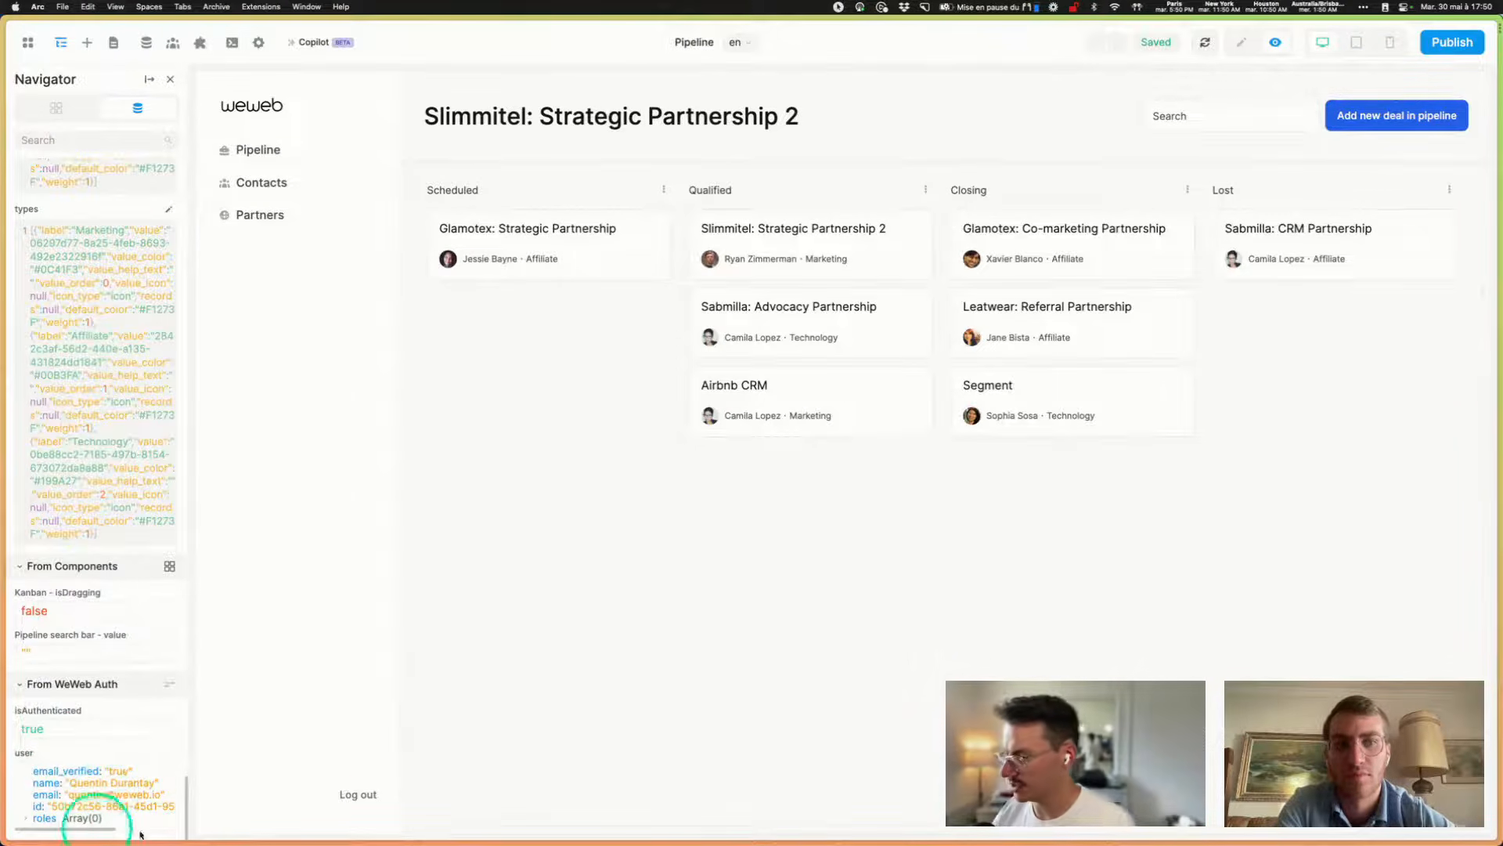
double_click(31, 728)
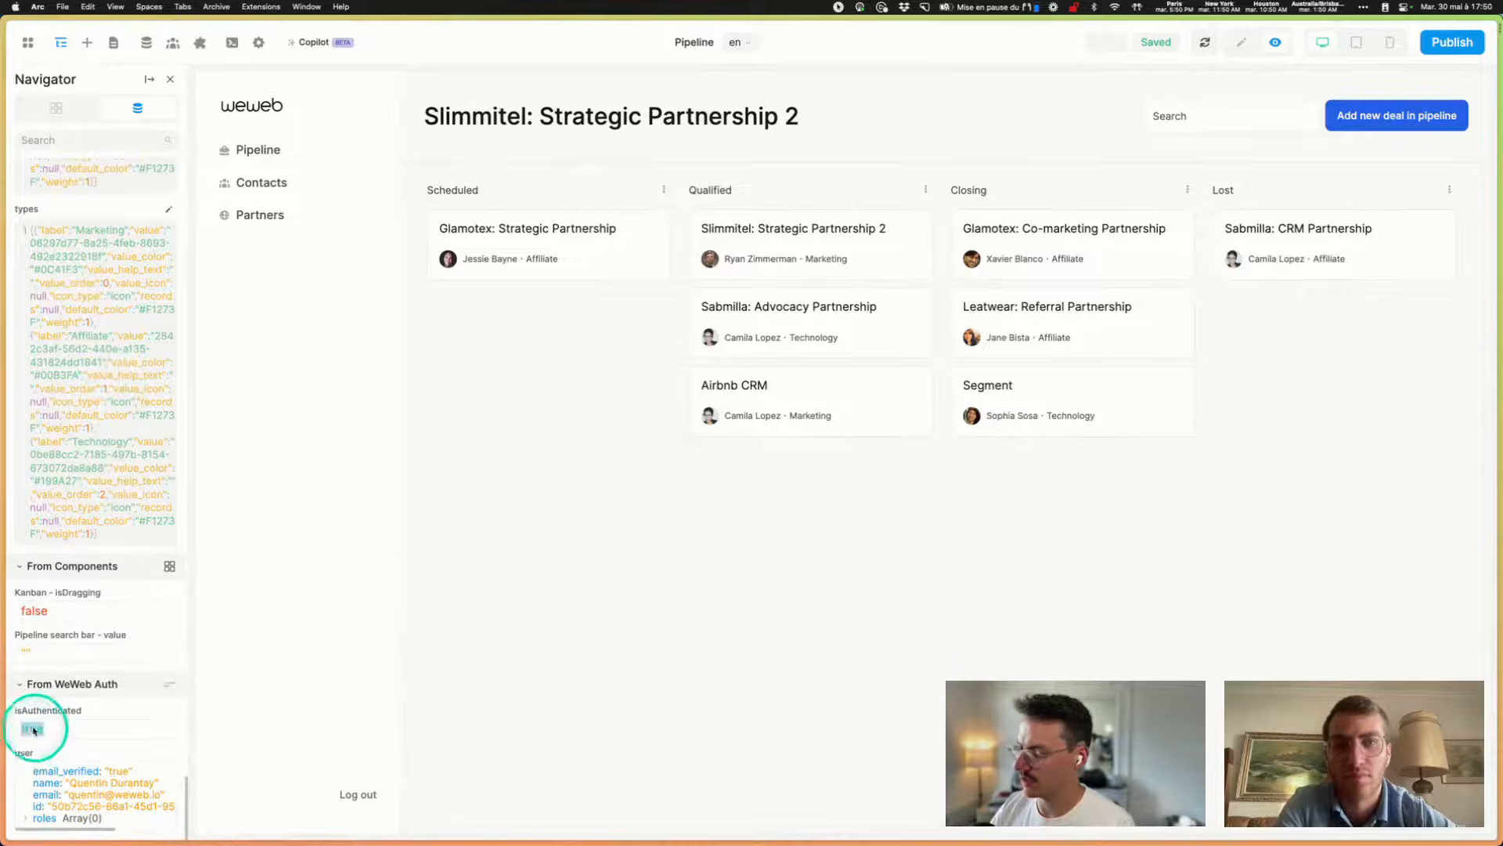
click(114, 42)
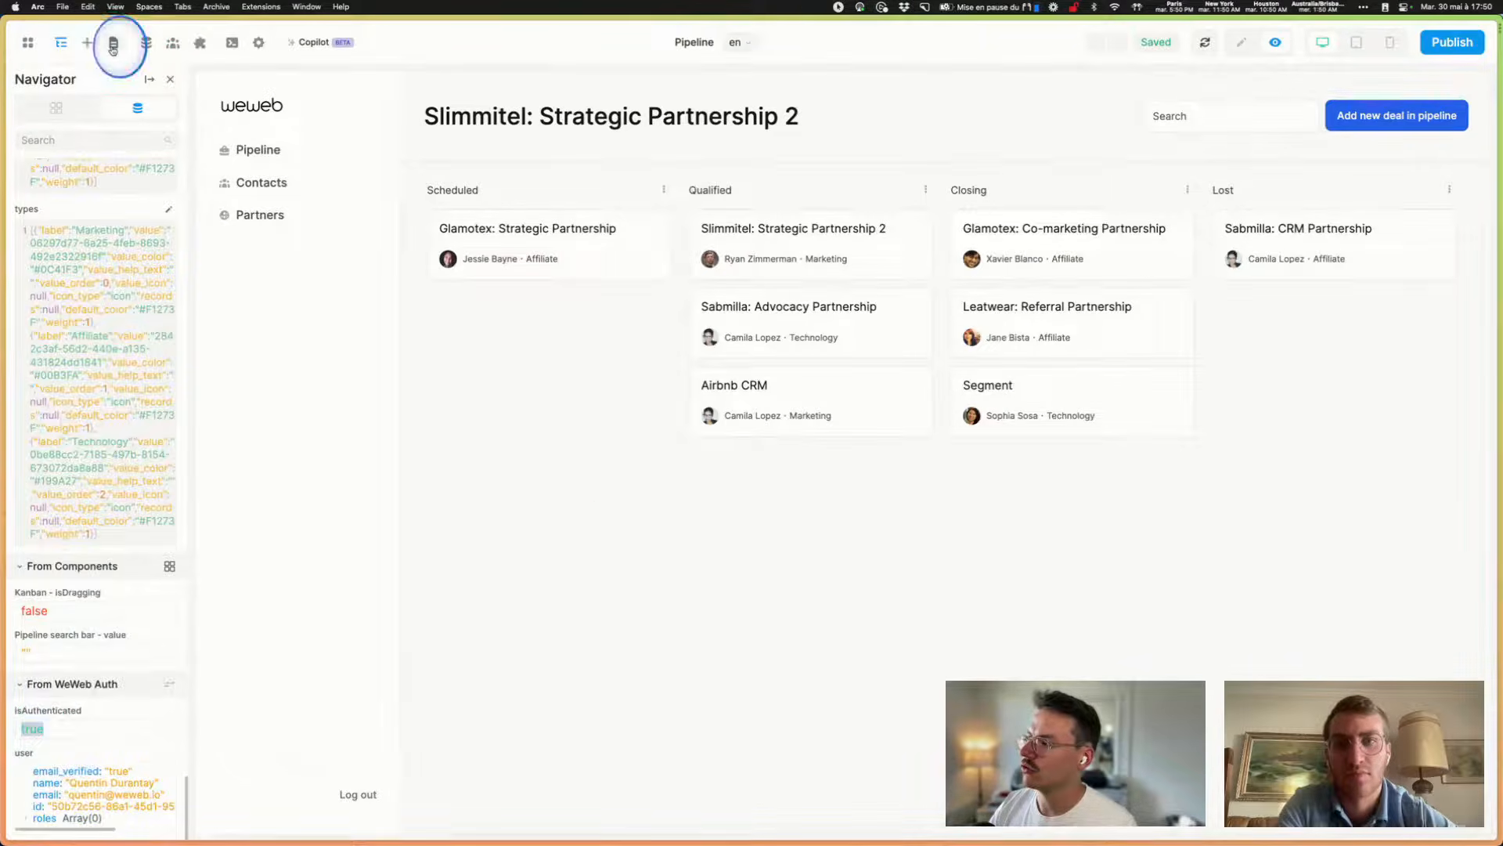
click(189, 166)
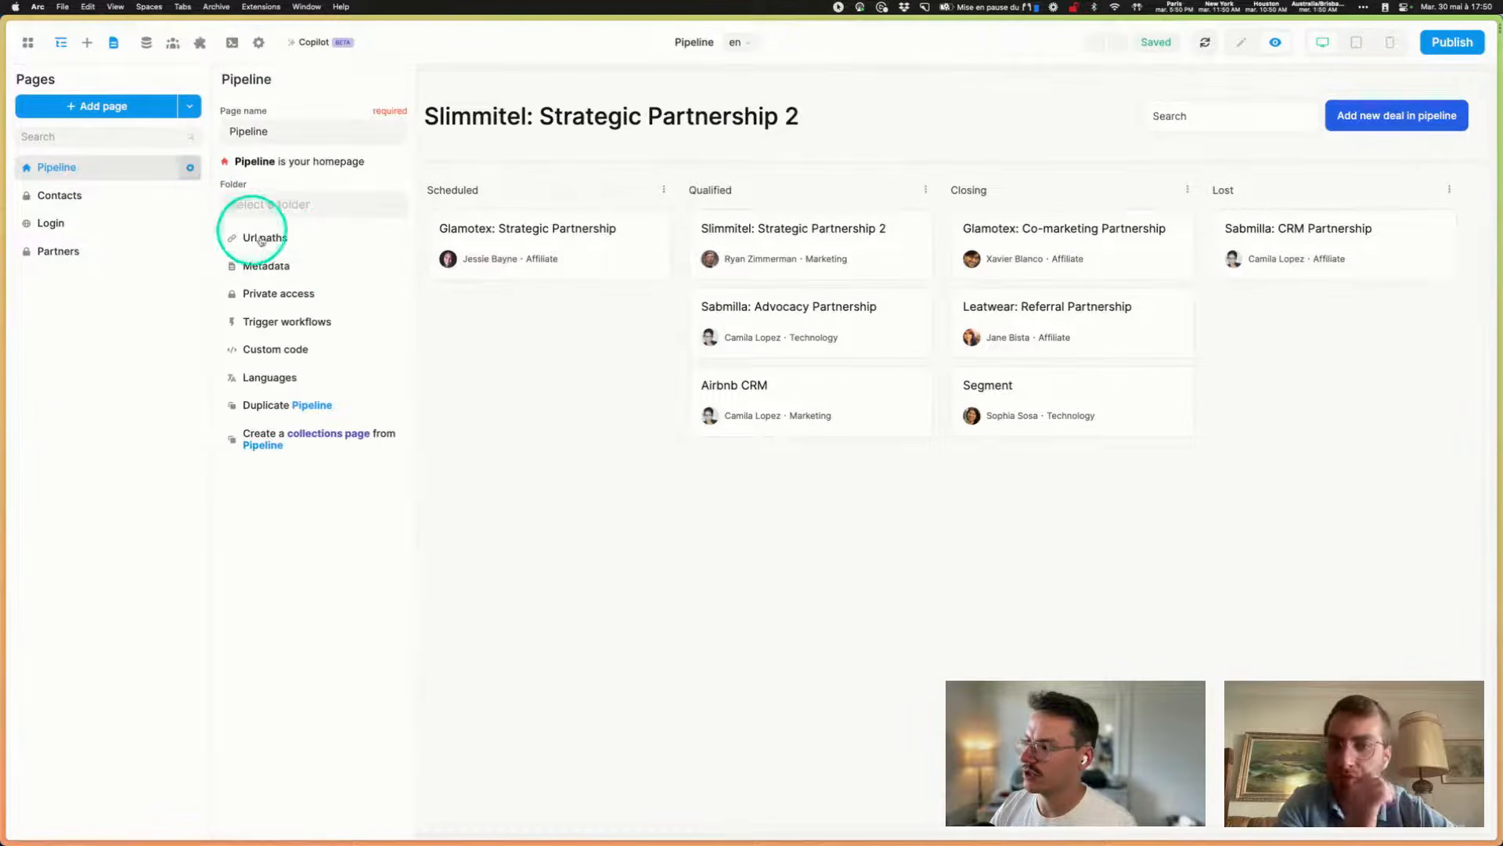
click(367, 286)
click(587, 123)
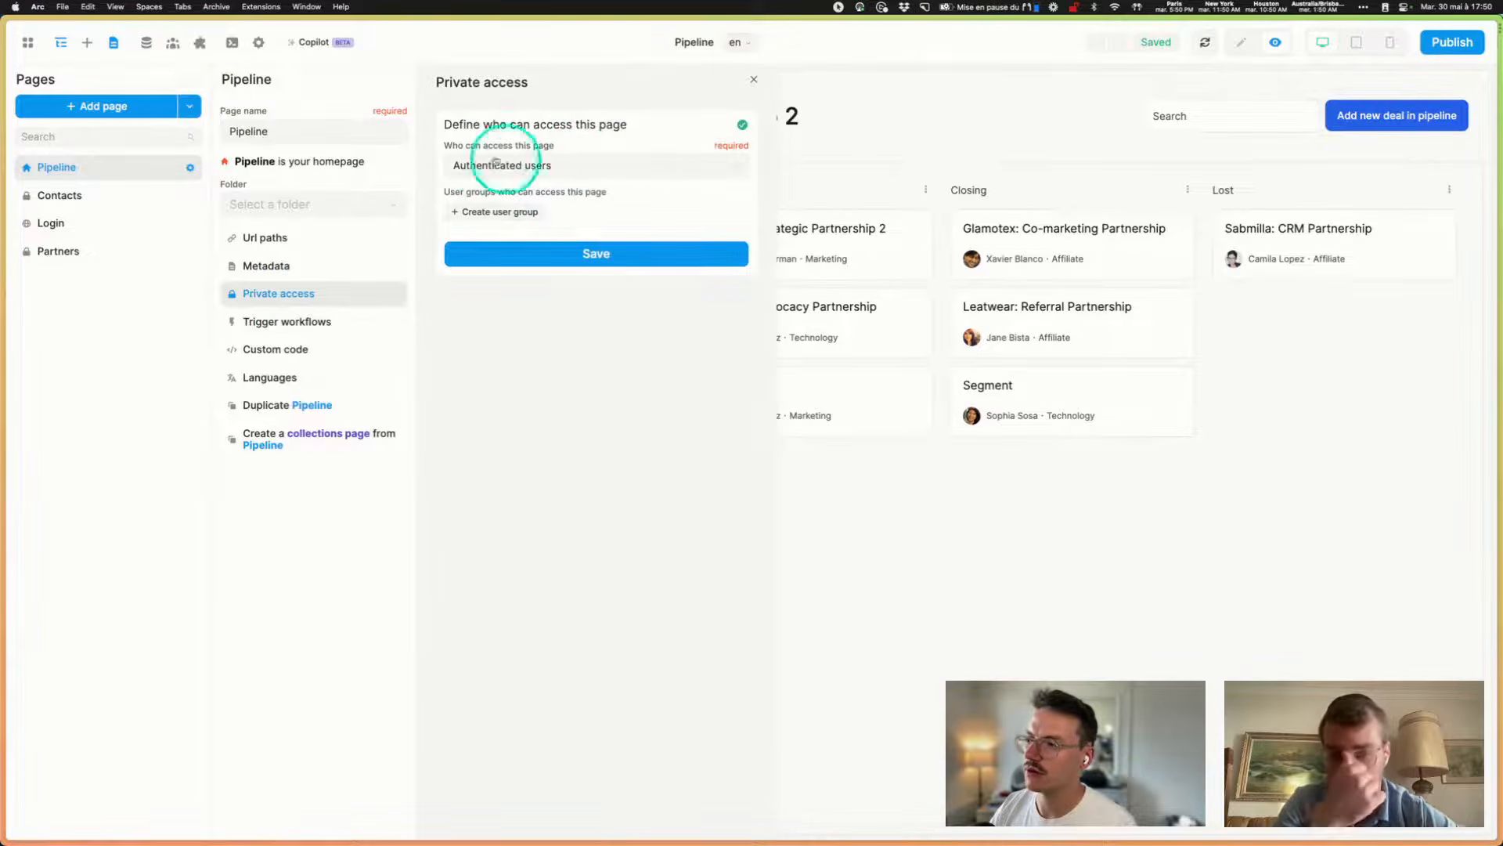
click(587, 167)
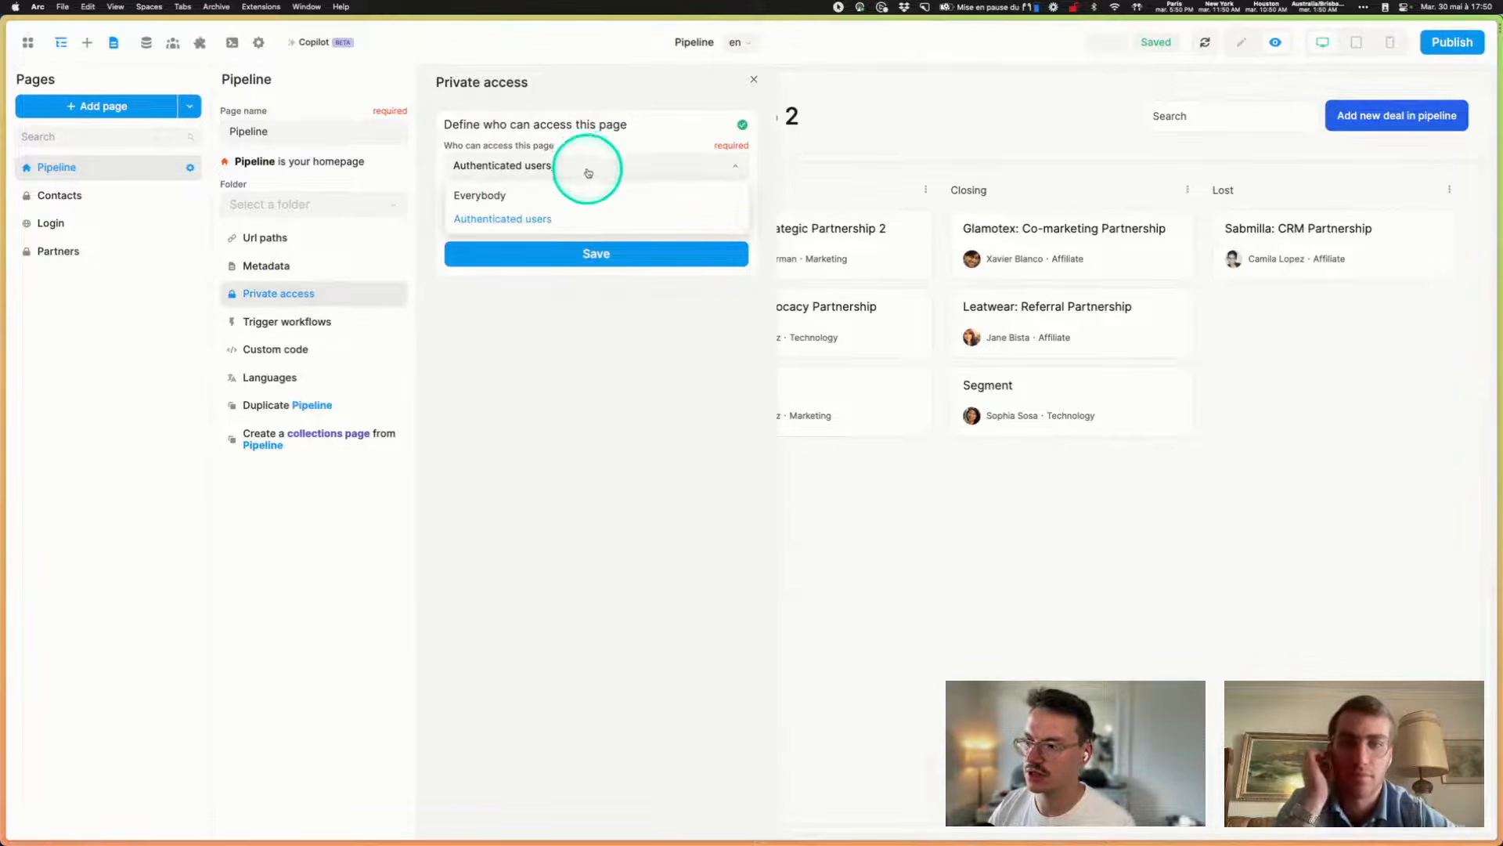
click(587, 166)
click(515, 213)
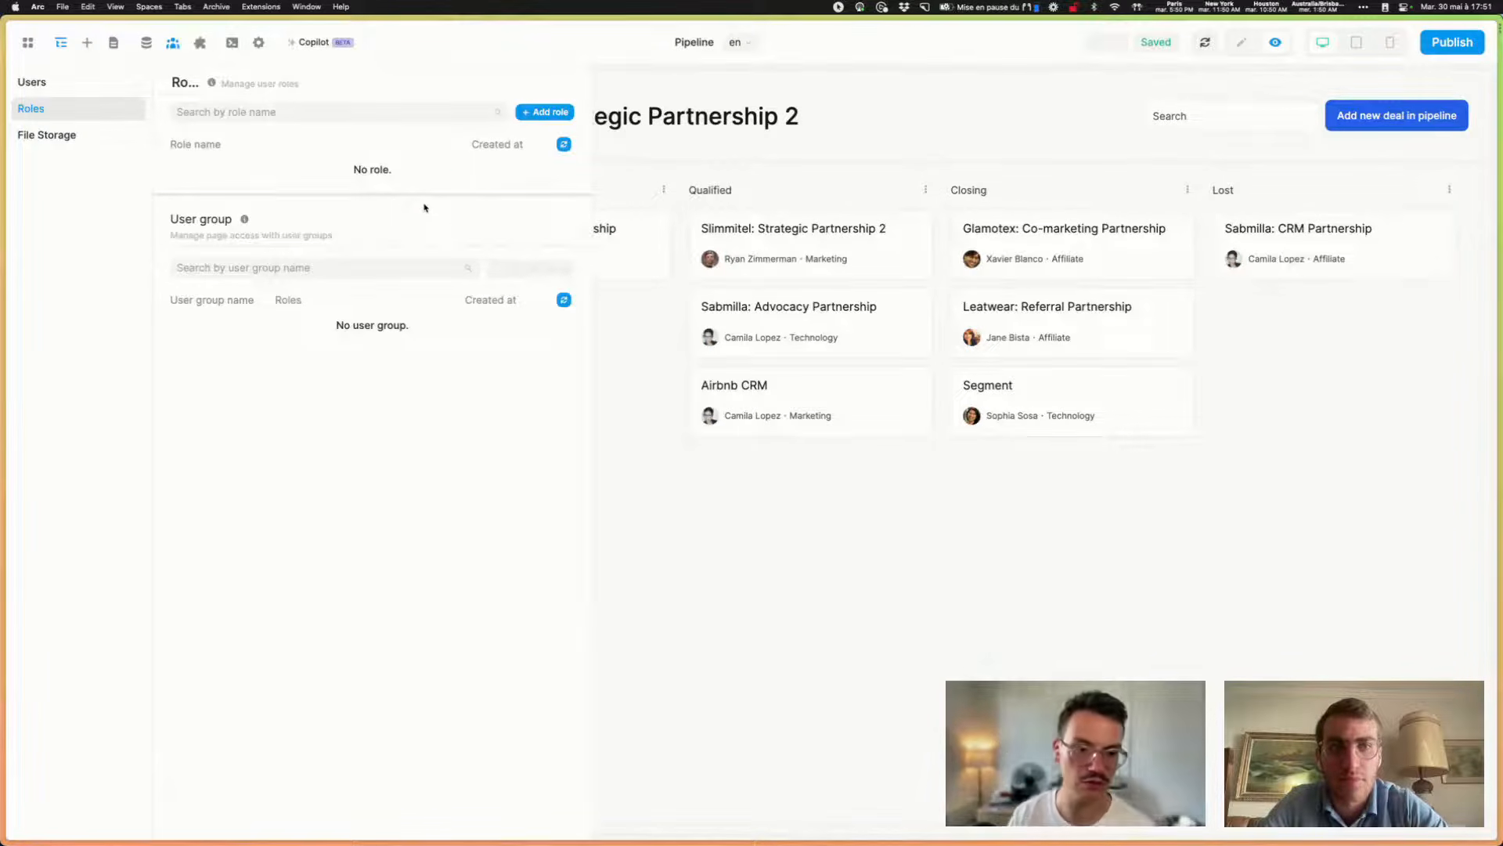
click(939, 653)
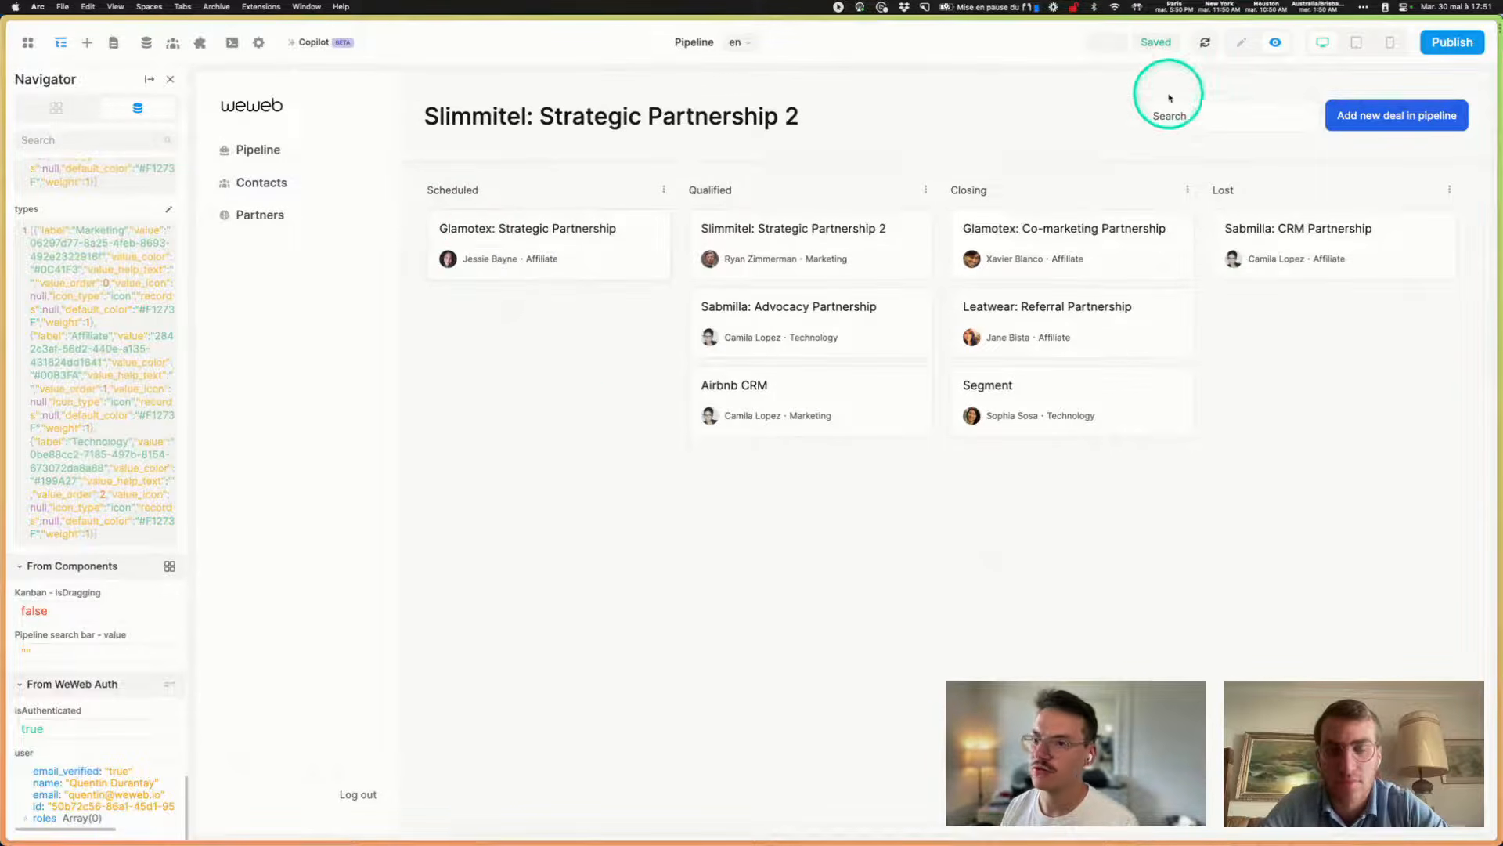
- Bind the Pipeline collection's native filter to a formula using WeWeb Auth user.id
click(1241, 42)
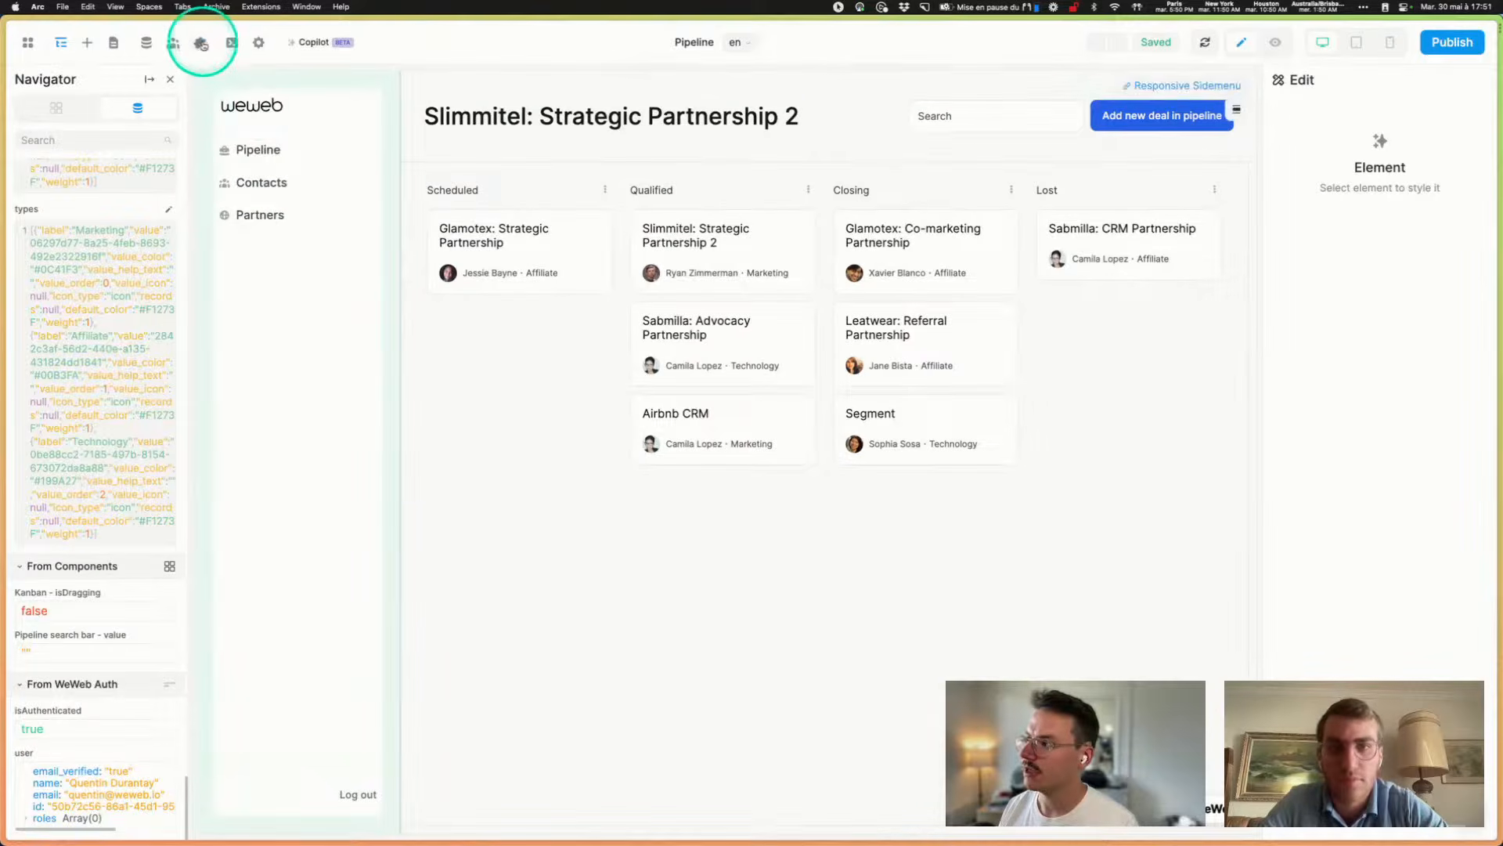
click(200, 42)
click(146, 43)
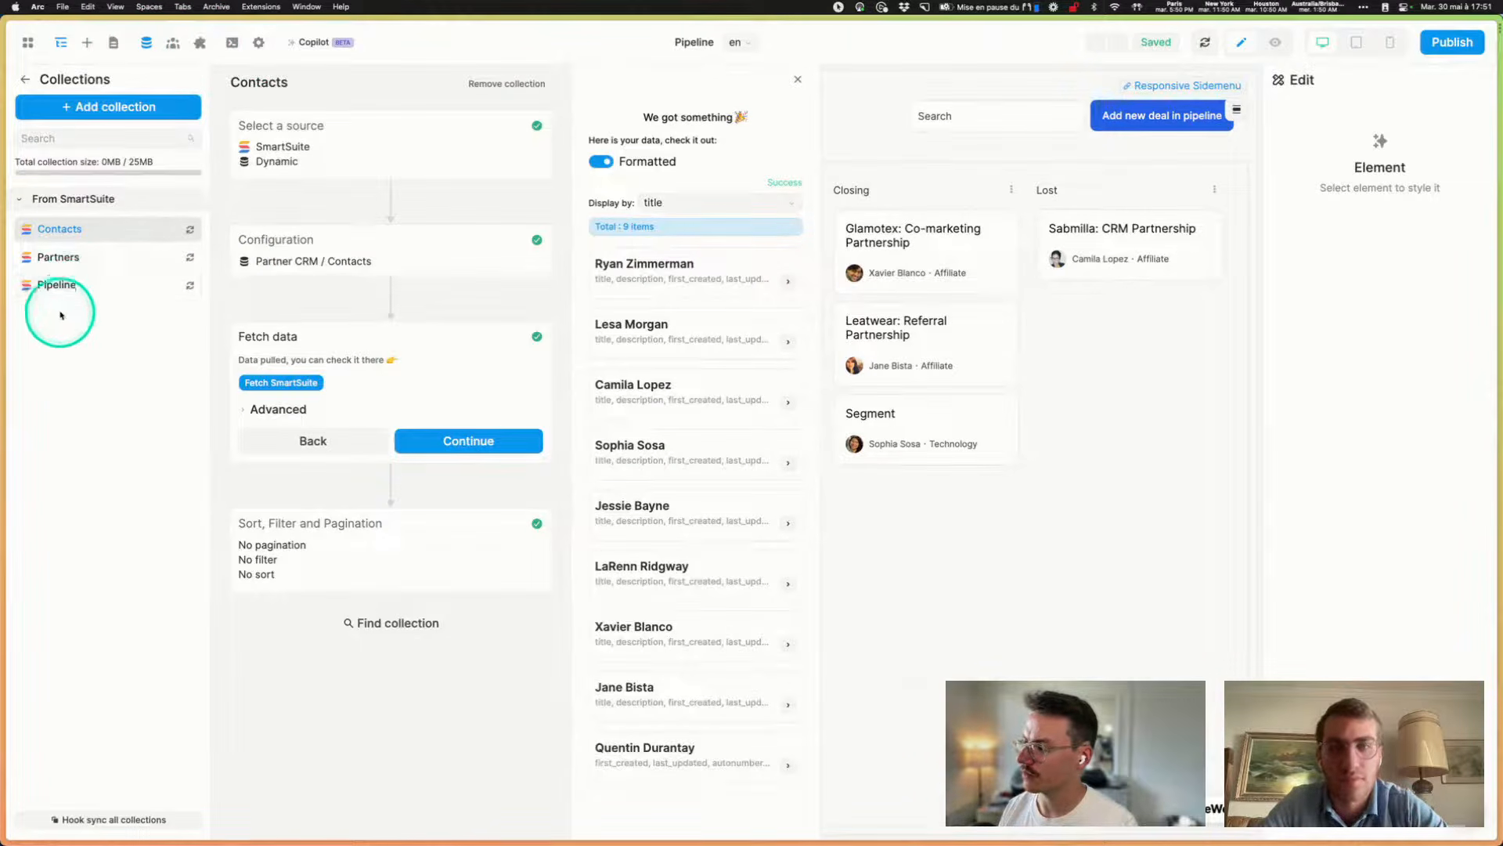
click(63, 285)
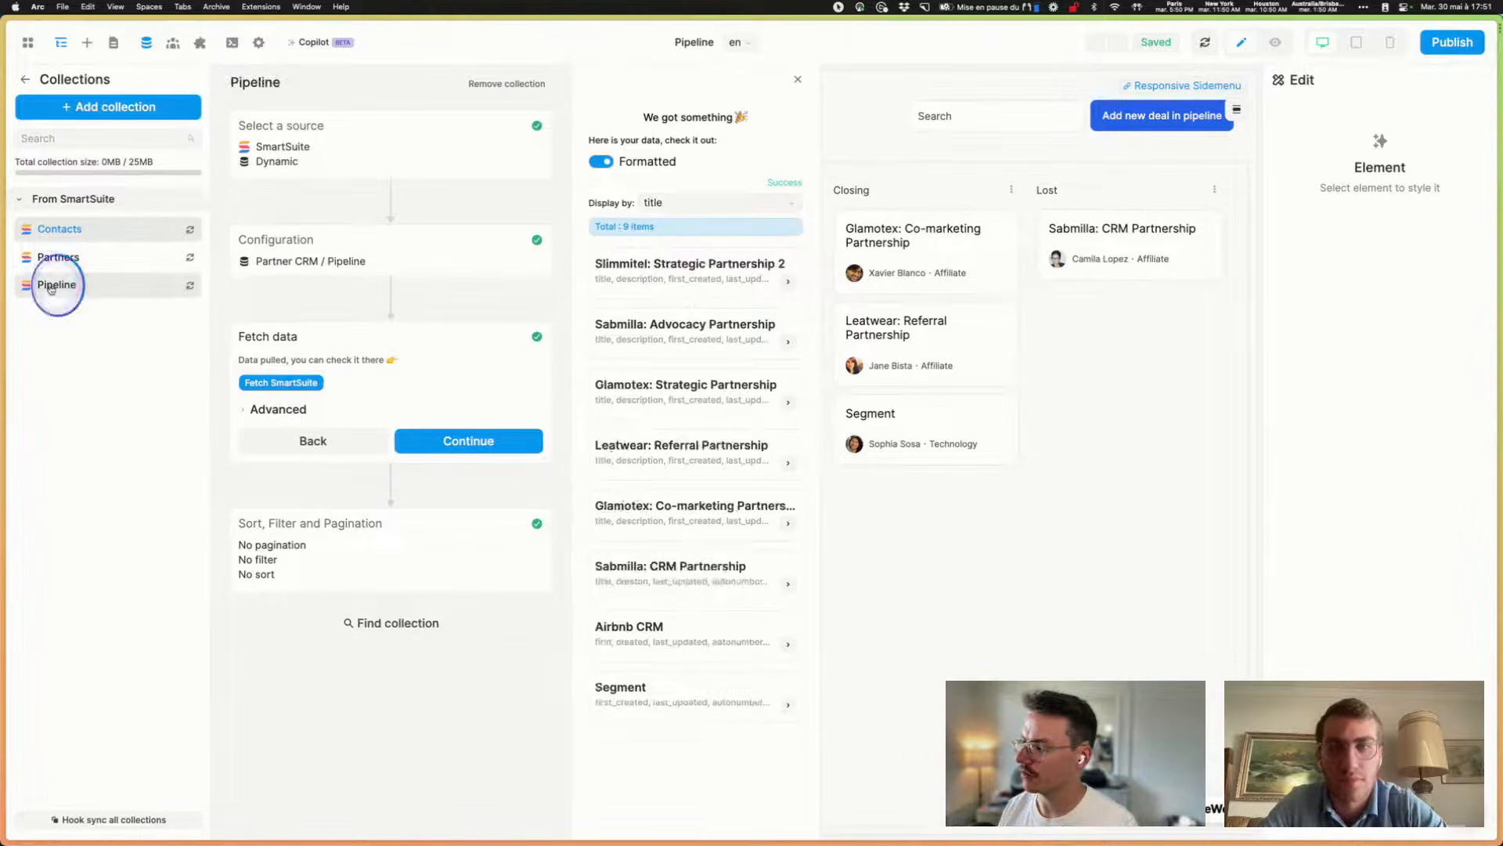
click(412, 274)
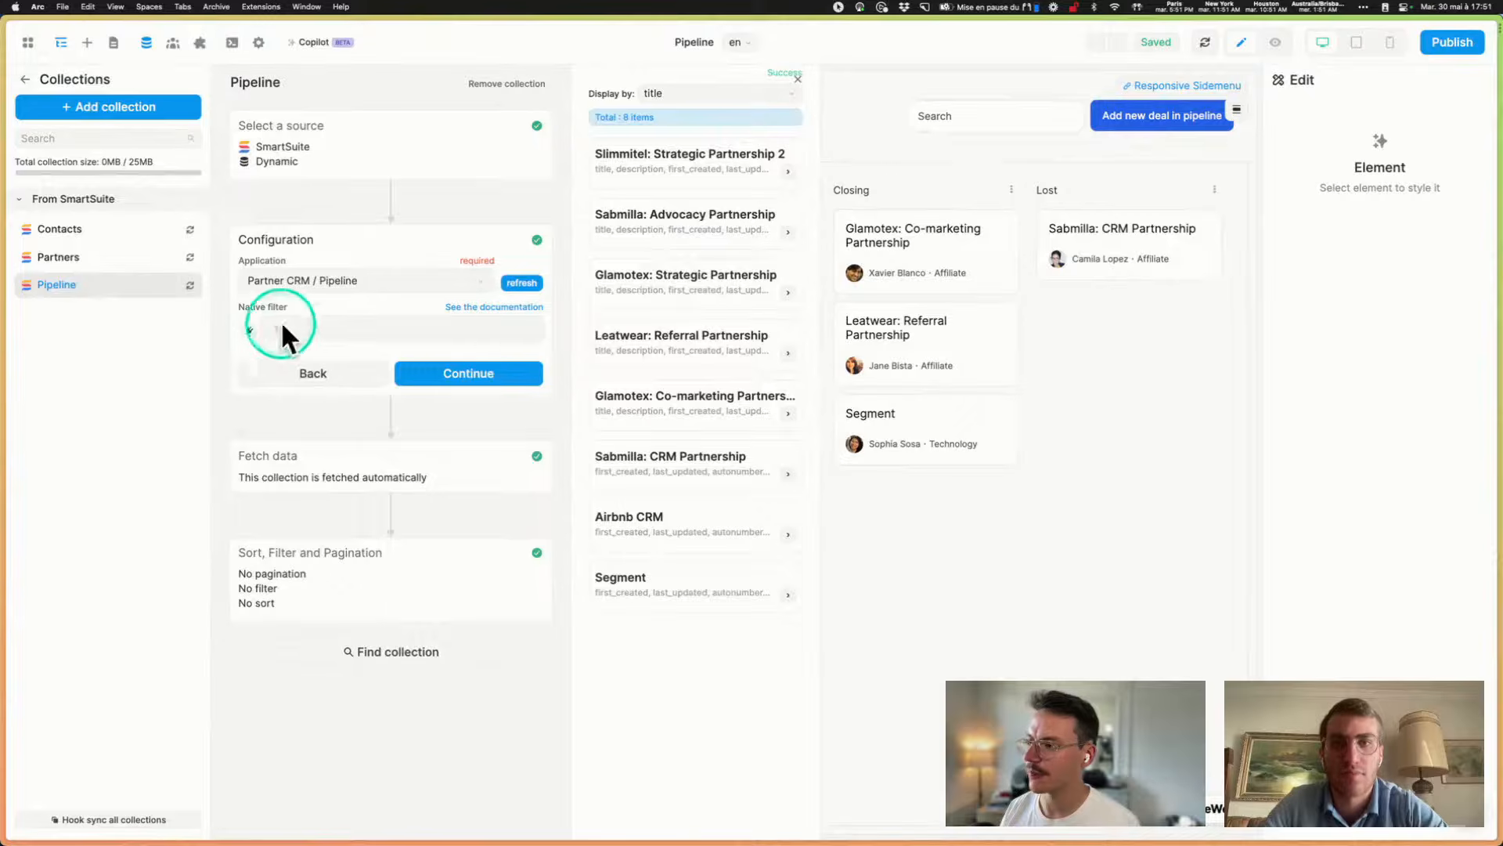
click(247, 332)
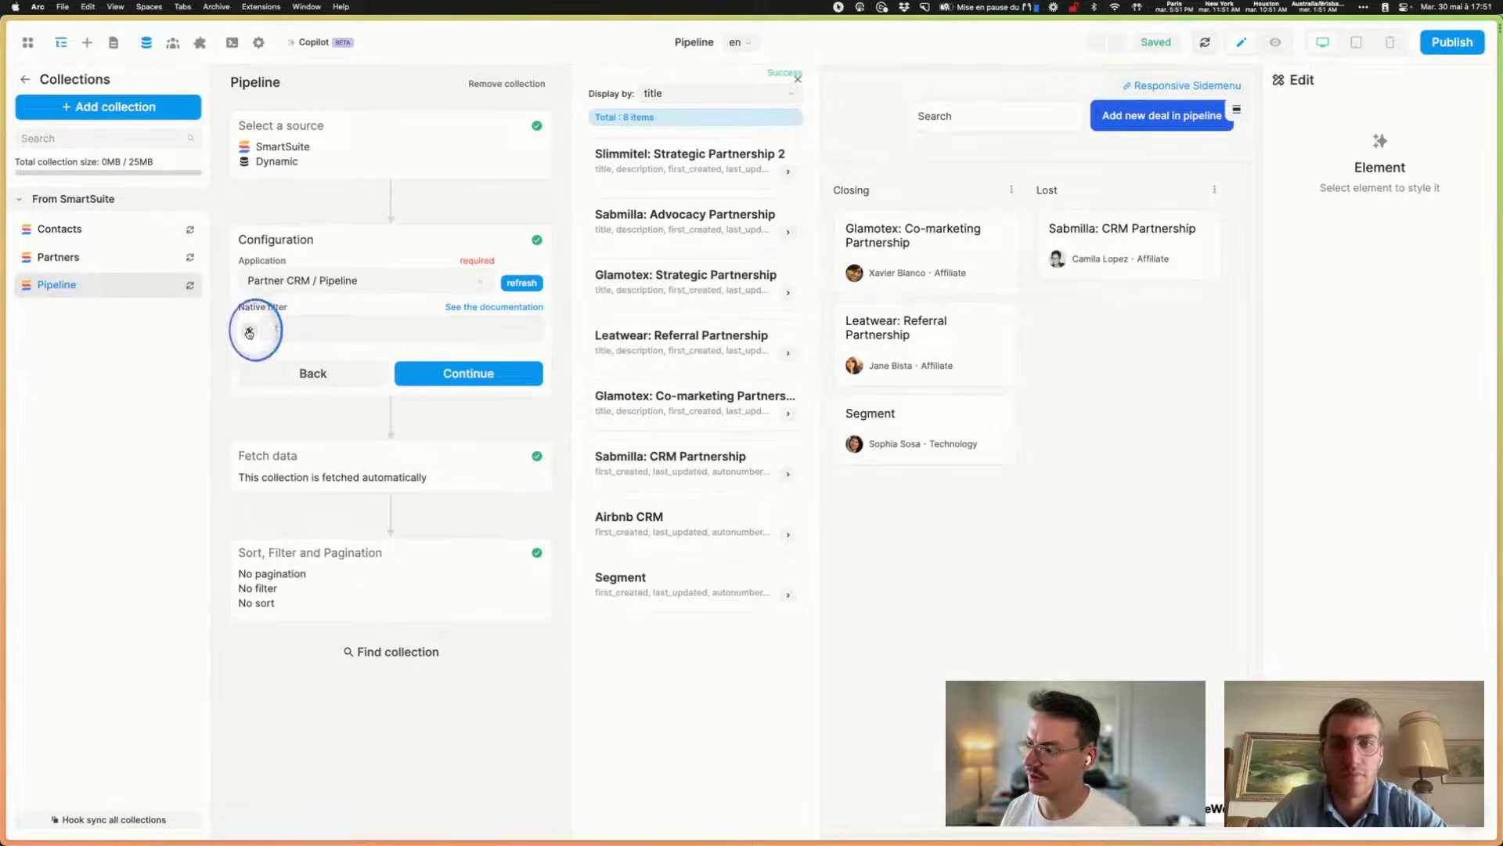
click(944, 327)
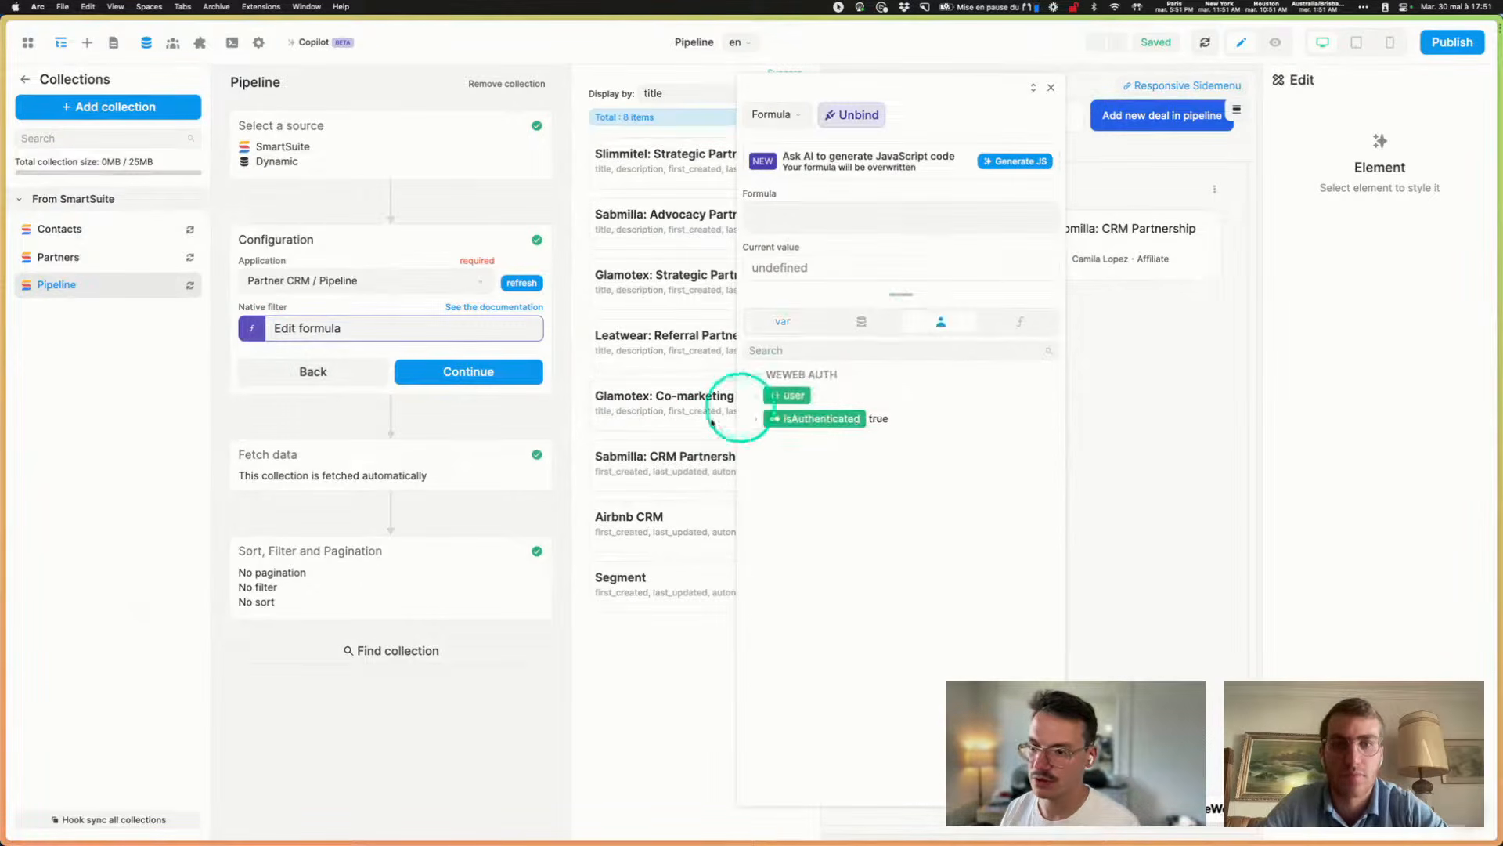
click(755, 395)
click(794, 490)
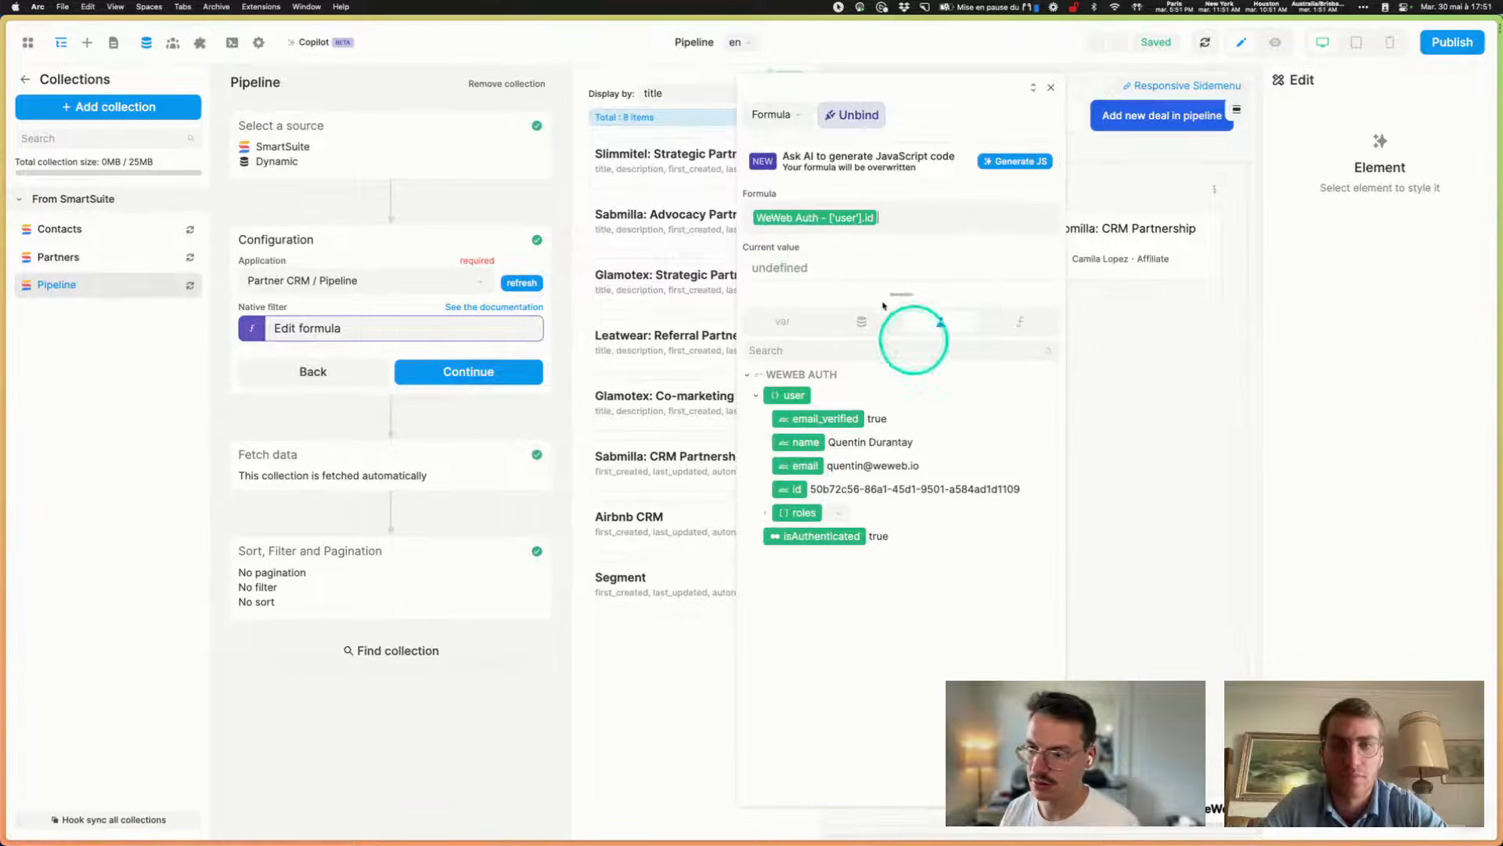
- Inspect the previewed user id value, then unbind the native filter formula
click(927, 240)
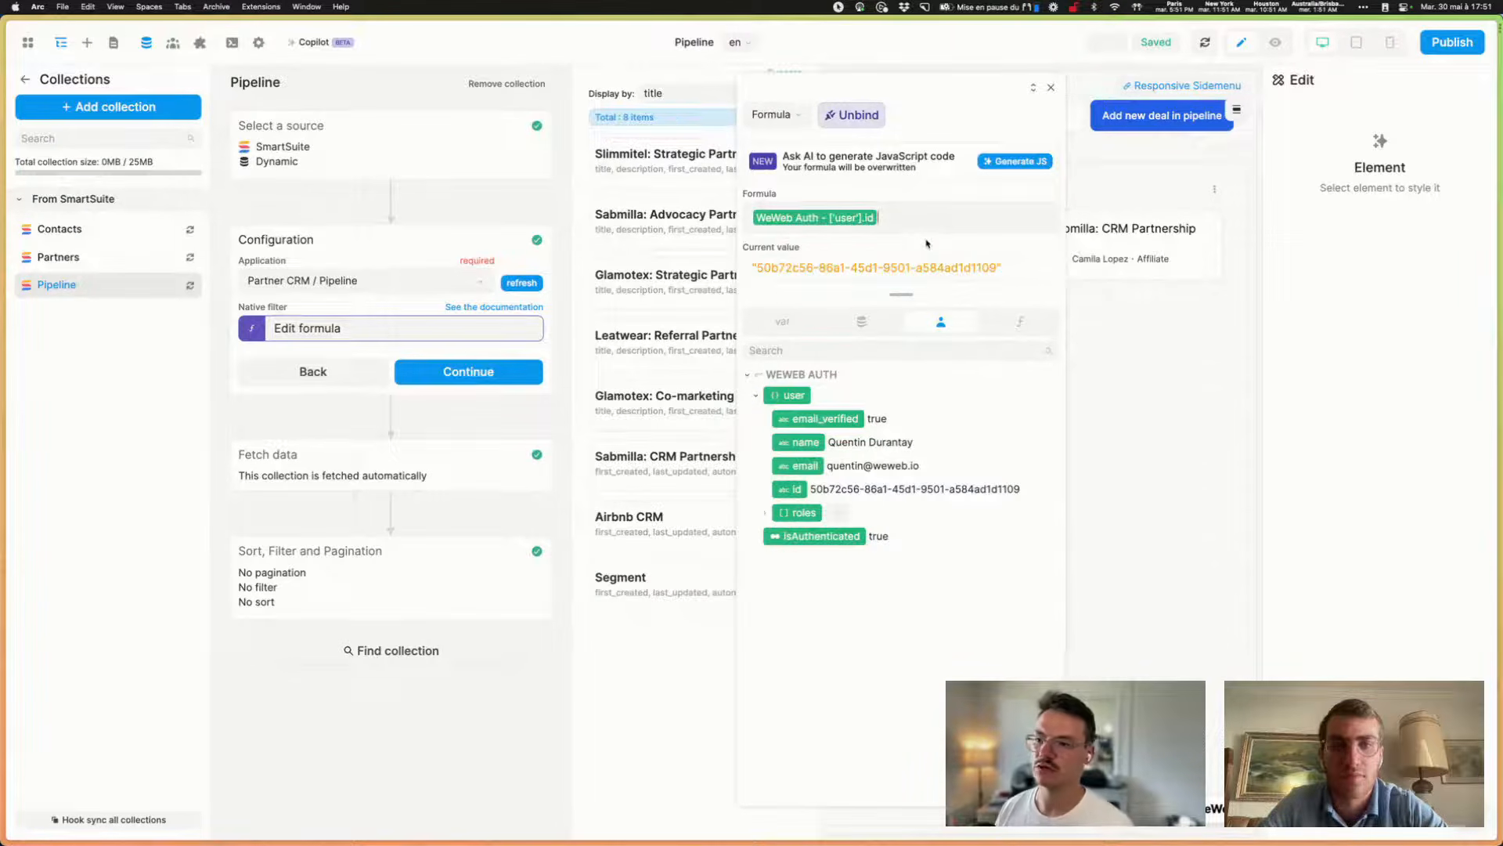
drag(750, 268, 997, 270)
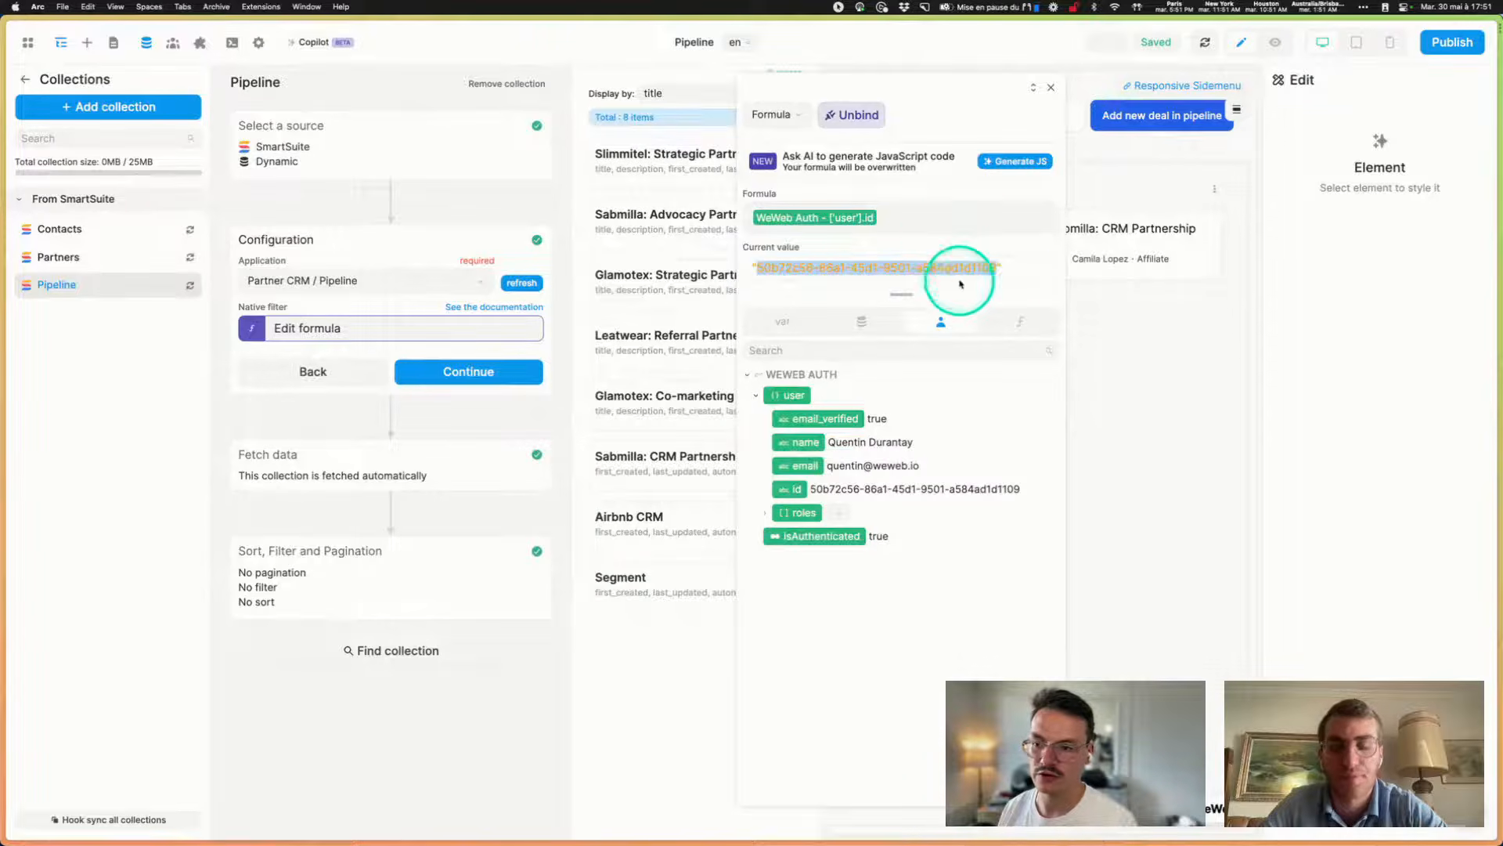
click(898, 269)
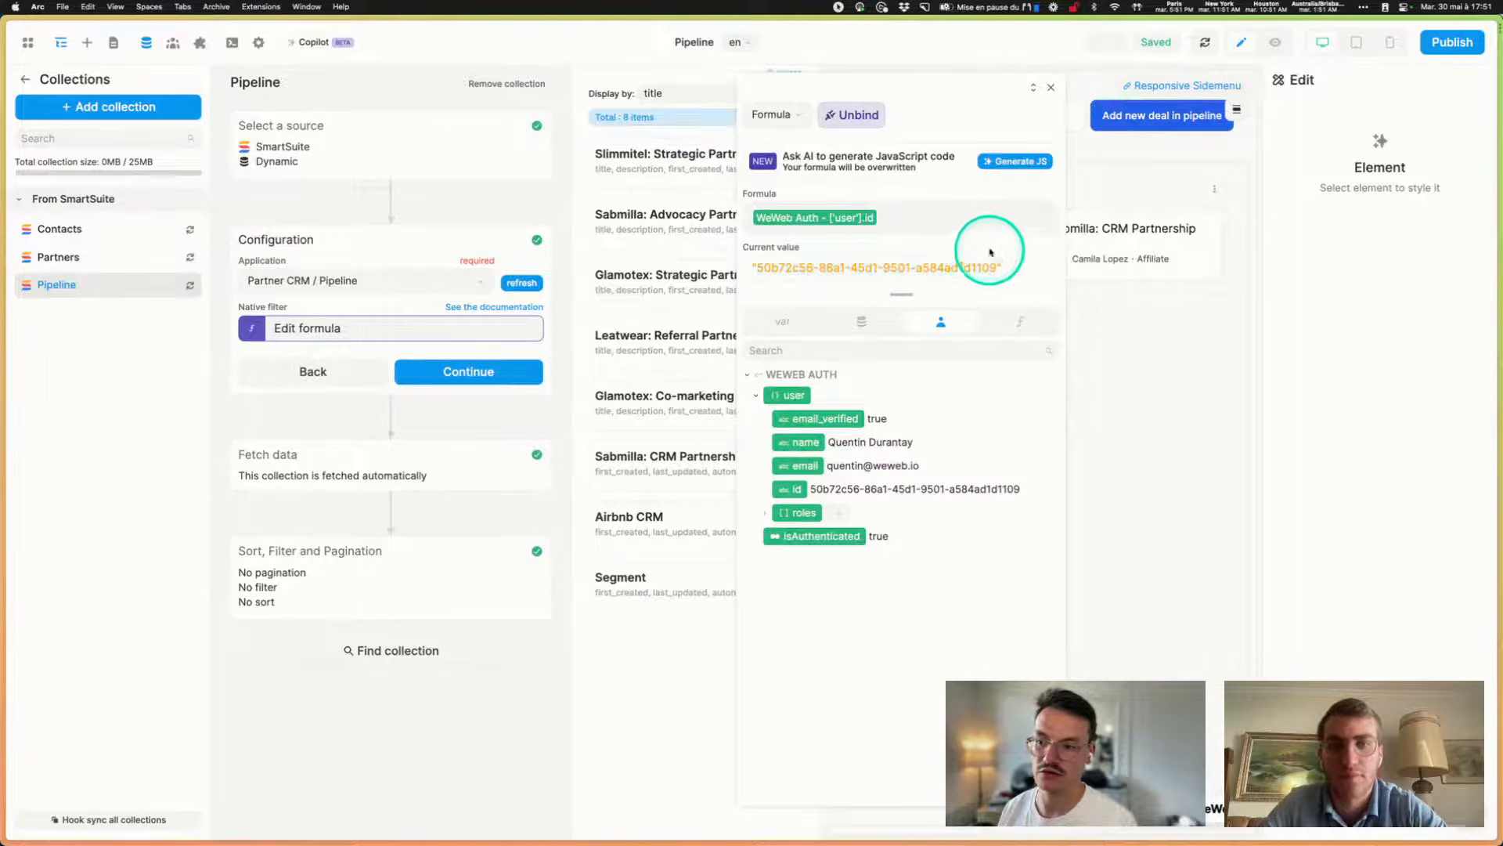
click(924, 219)
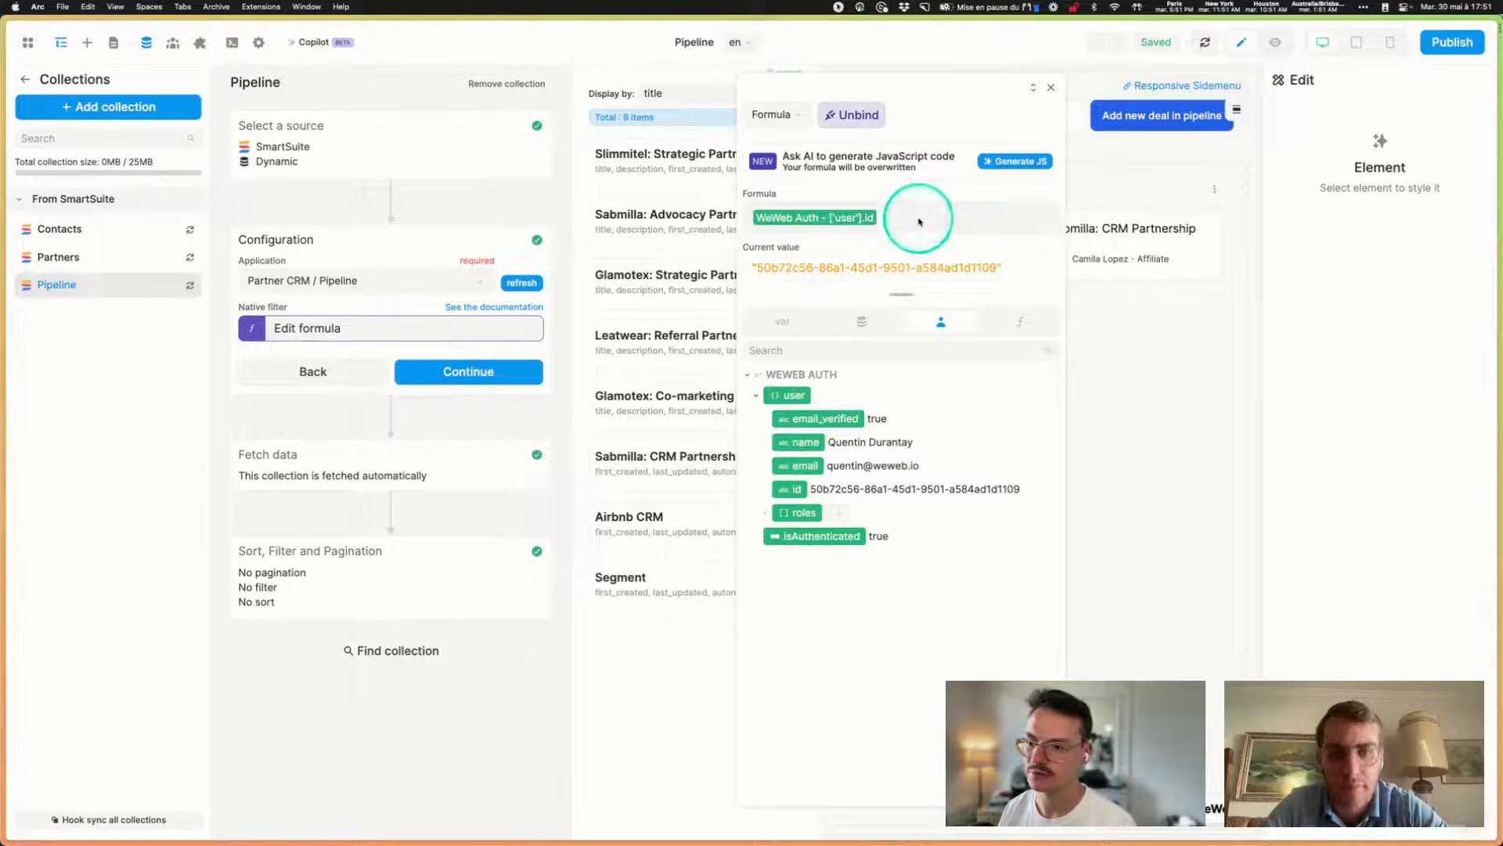
click(925, 223)
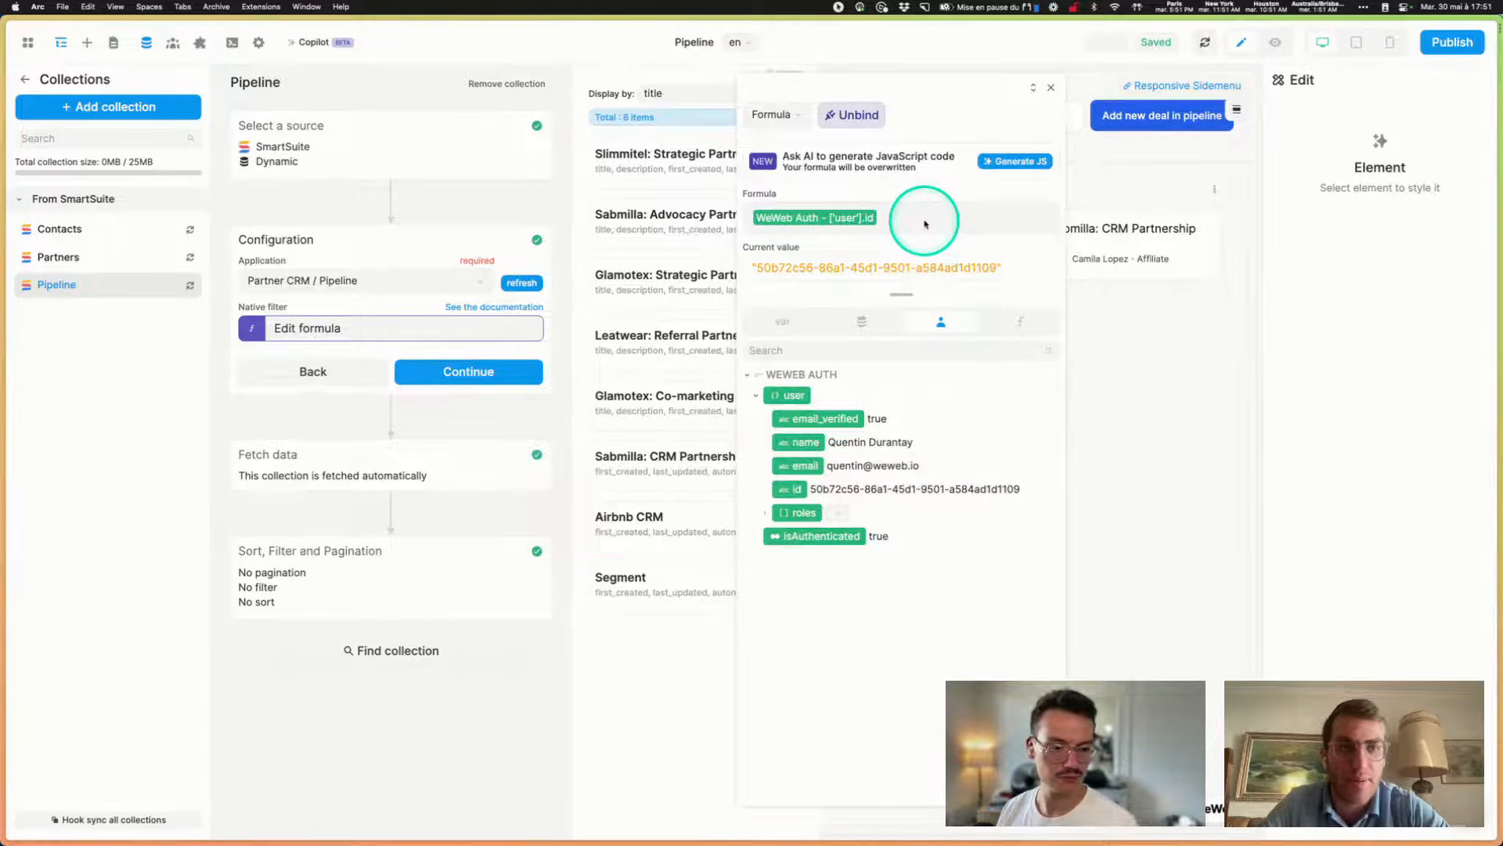
click(851, 115)
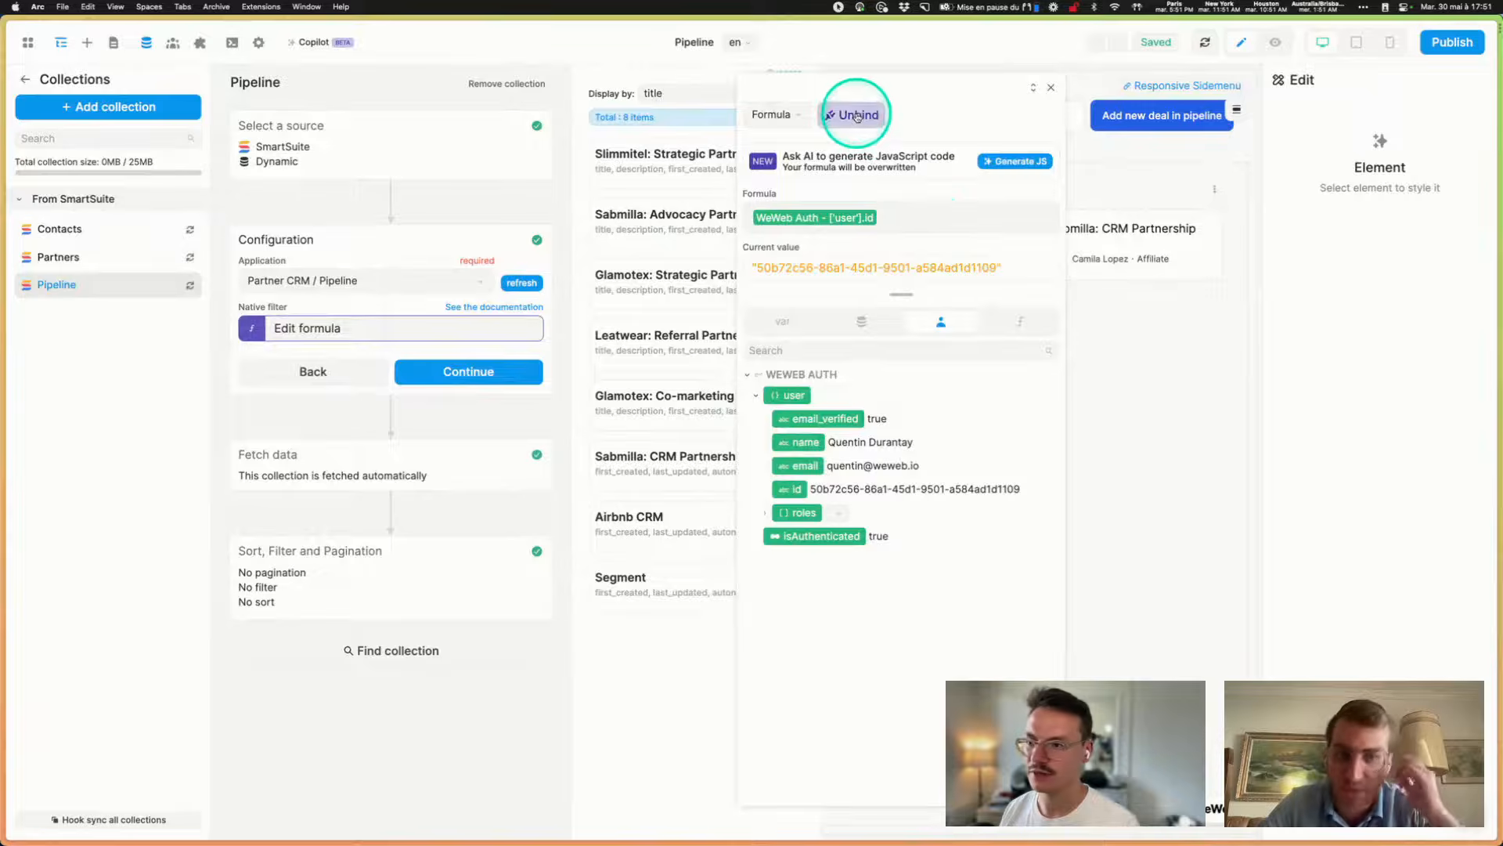
- Close the collection settings to show the kanban's Scheduled, Qualified, Closing and Lost deals
click(1093, 485)
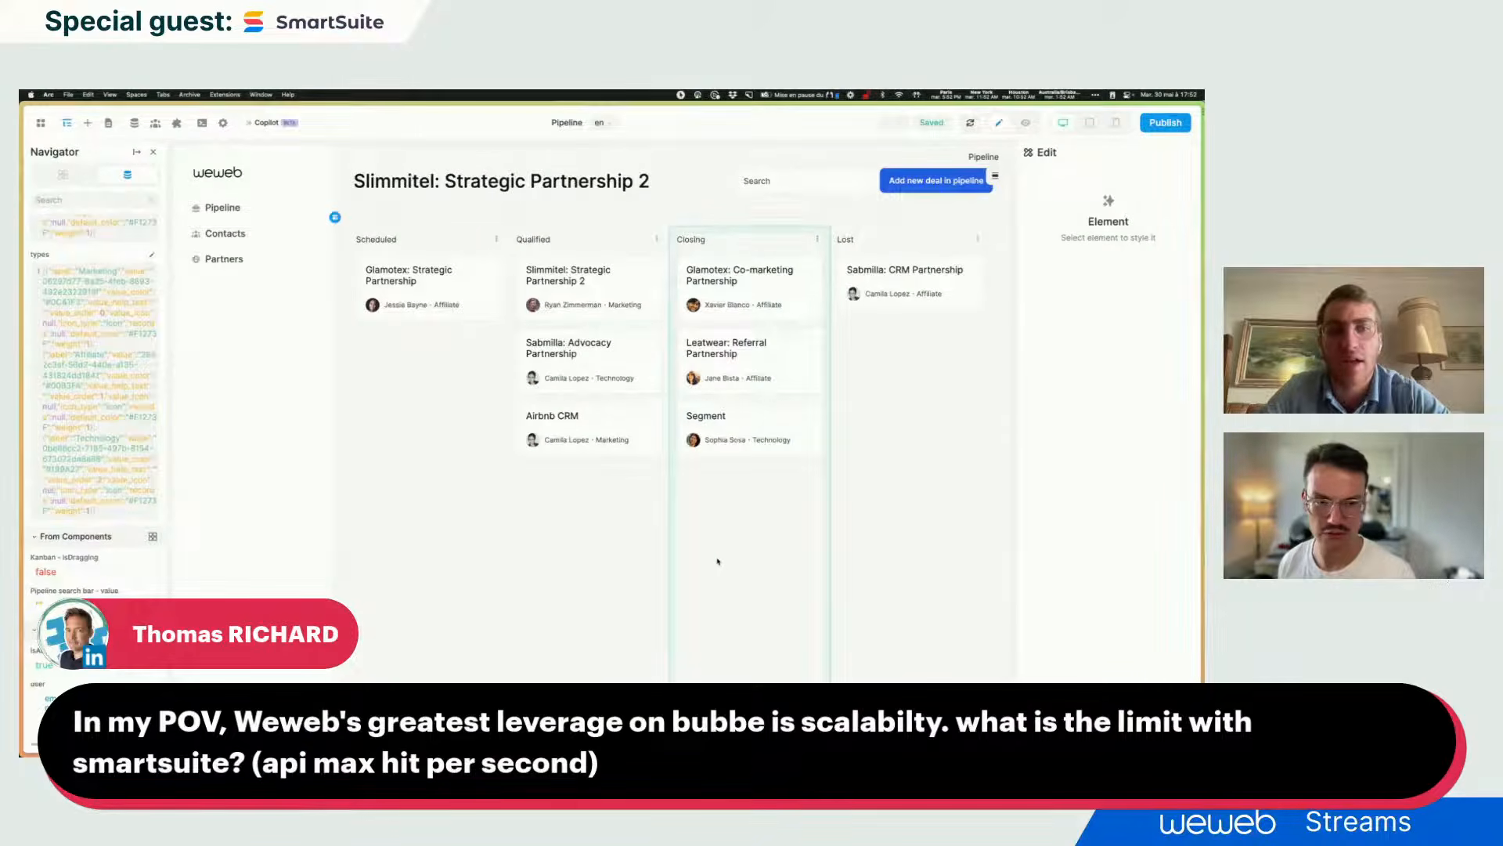
click(725, 560)
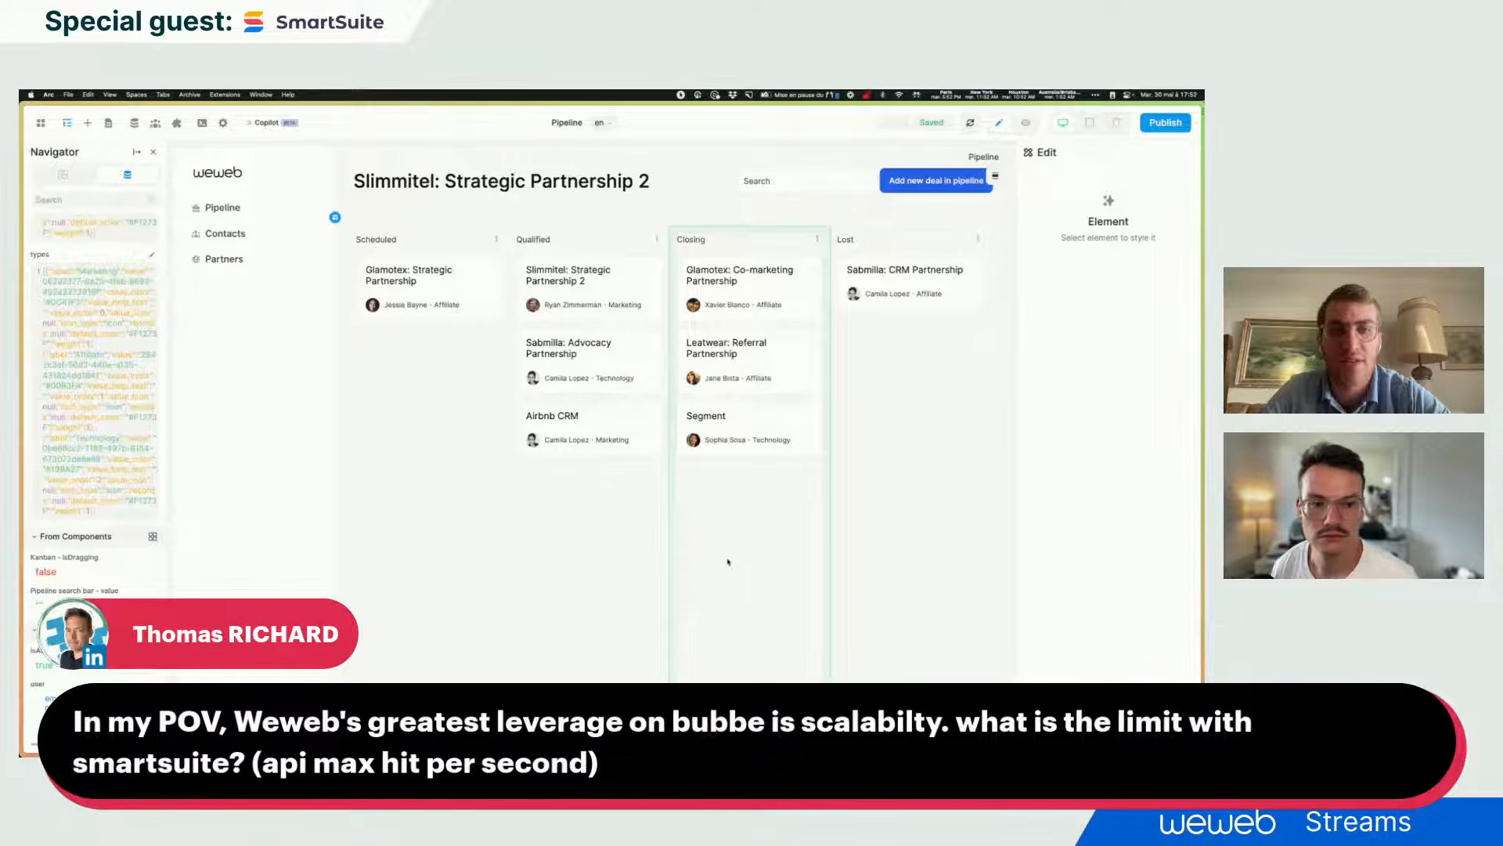
click(754, 561)
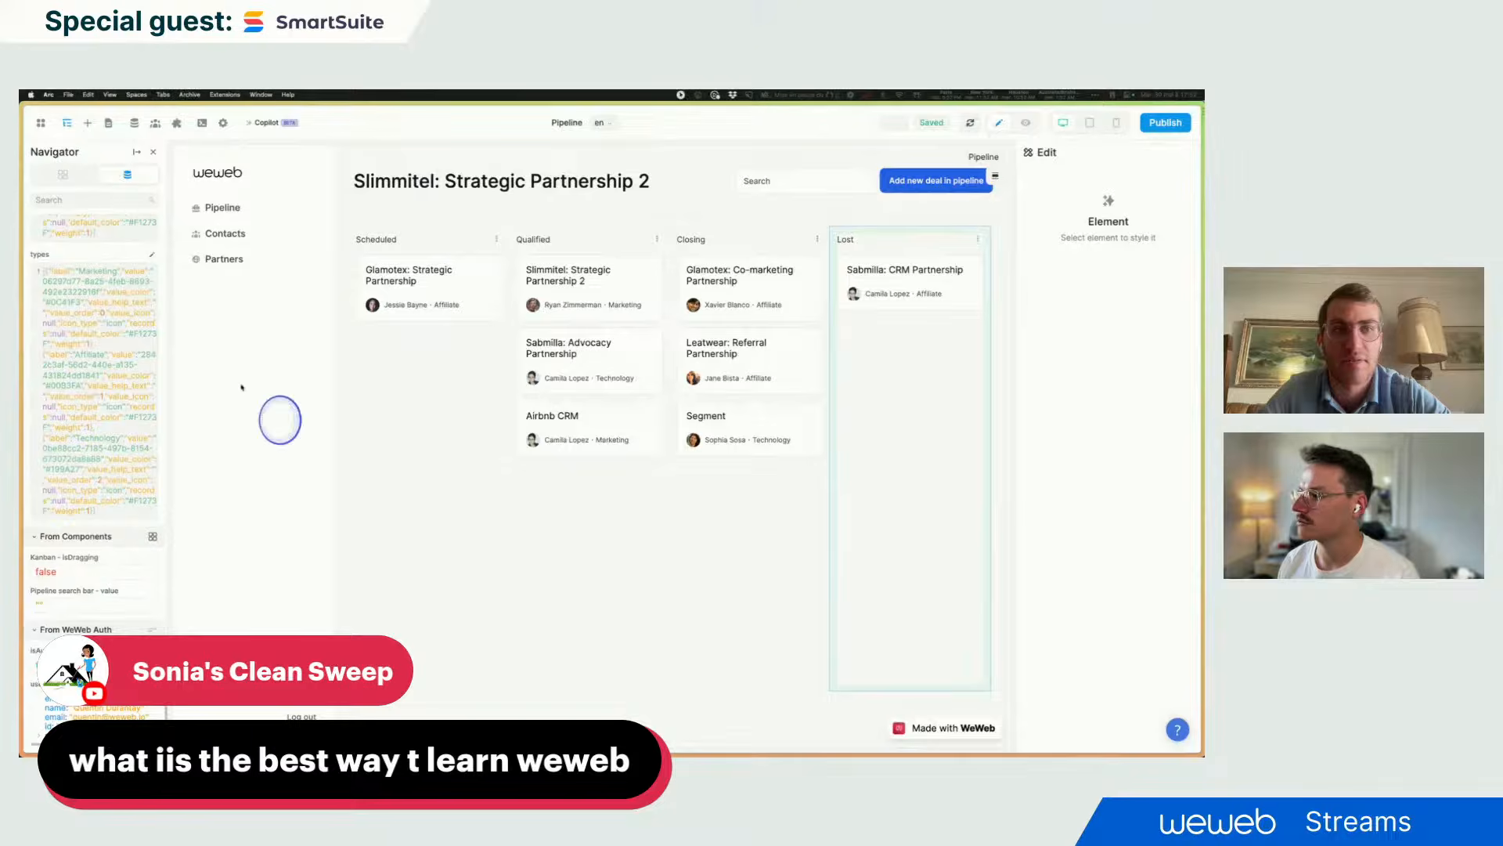
- Pin Arc's sidebar, open academy.weweb.io in a new tab, and copy its URL
mouse_move(21, 366)
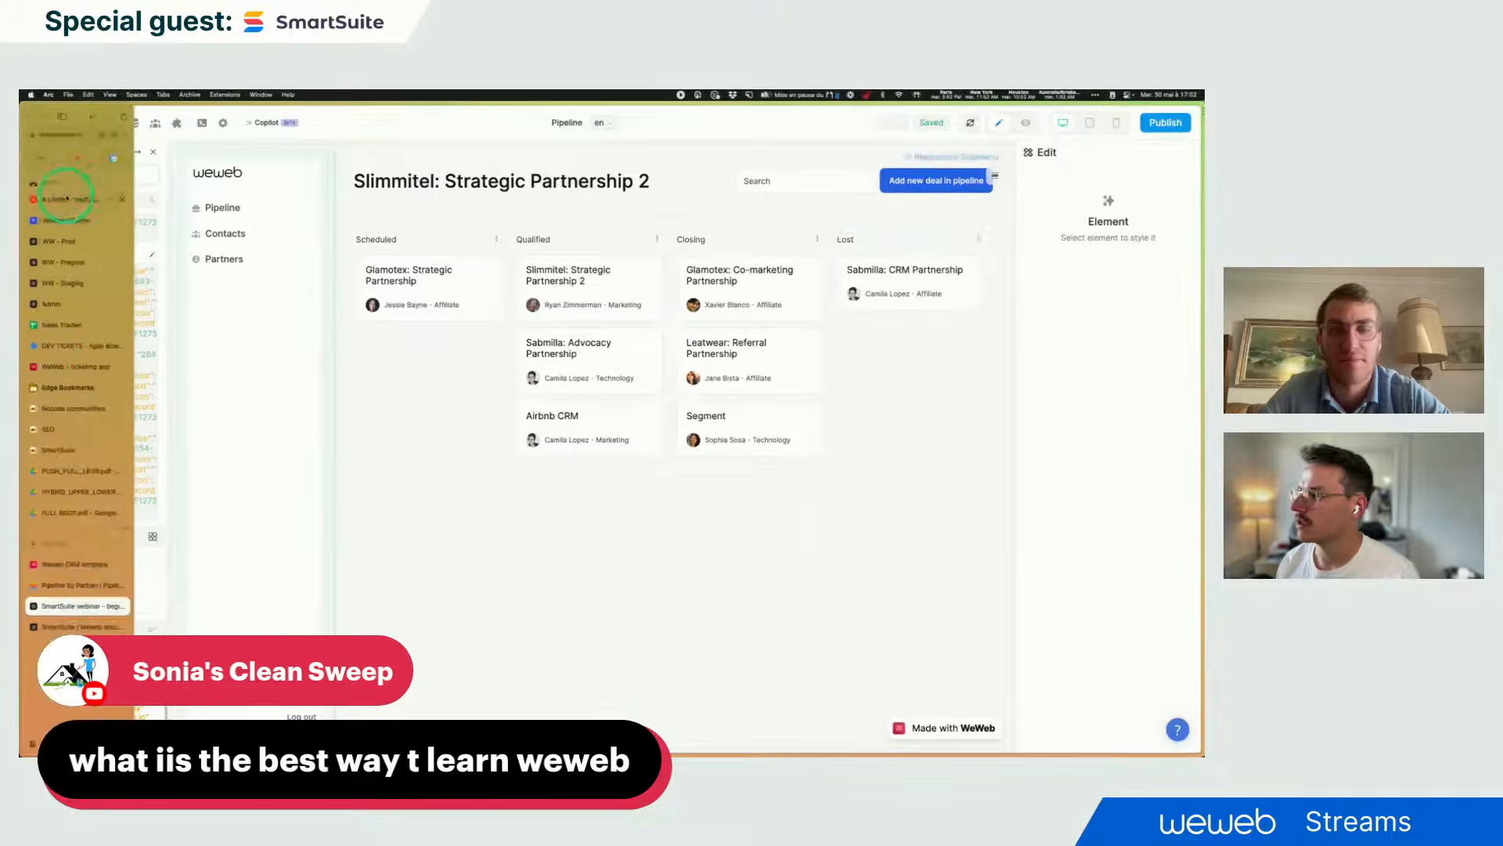
click(63, 117)
key(super+t)
text(academy.weweb.io)
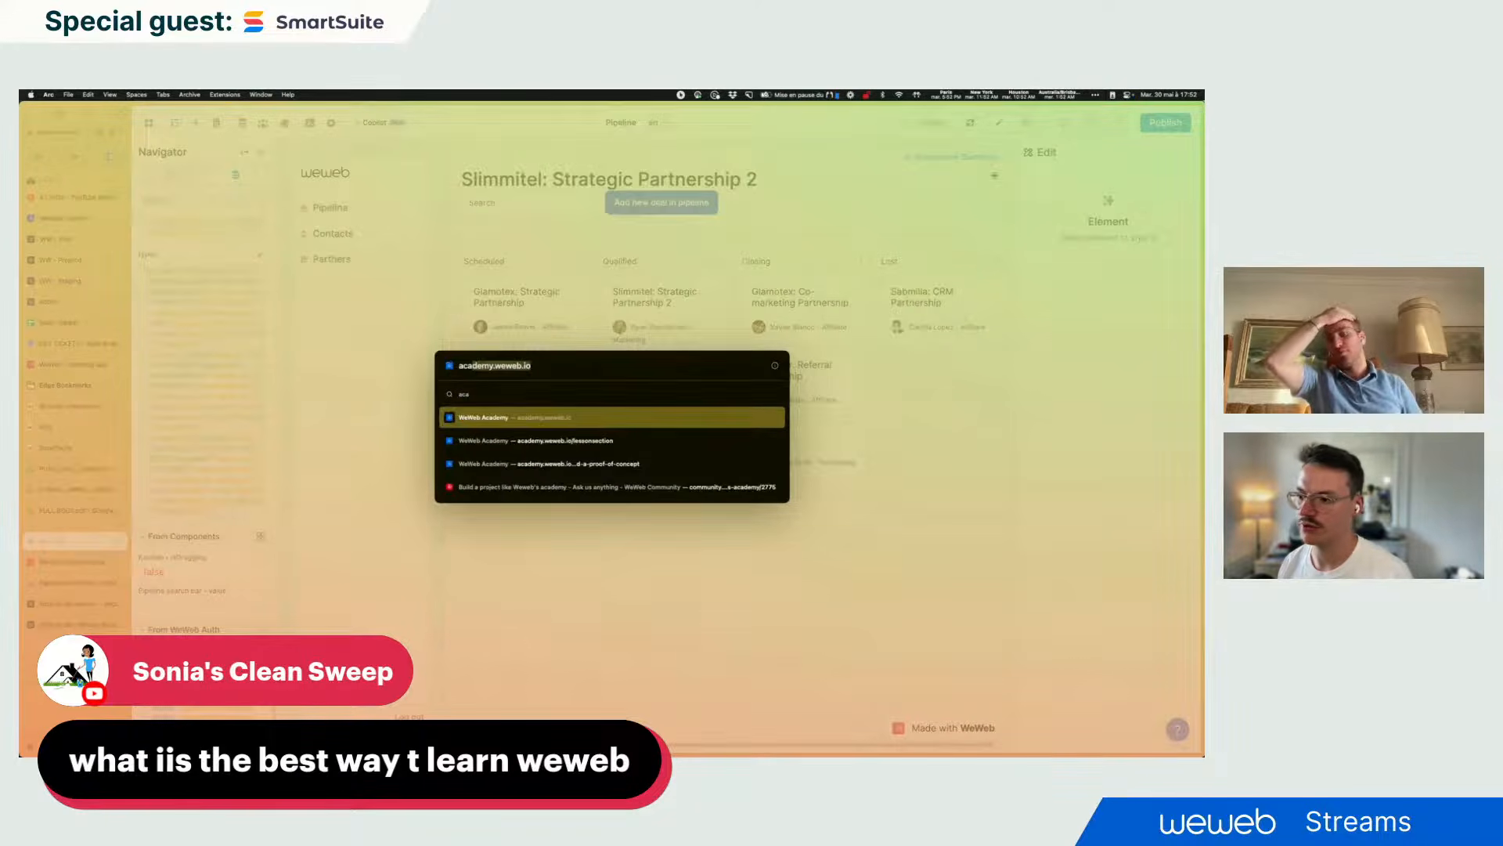
key(Return)
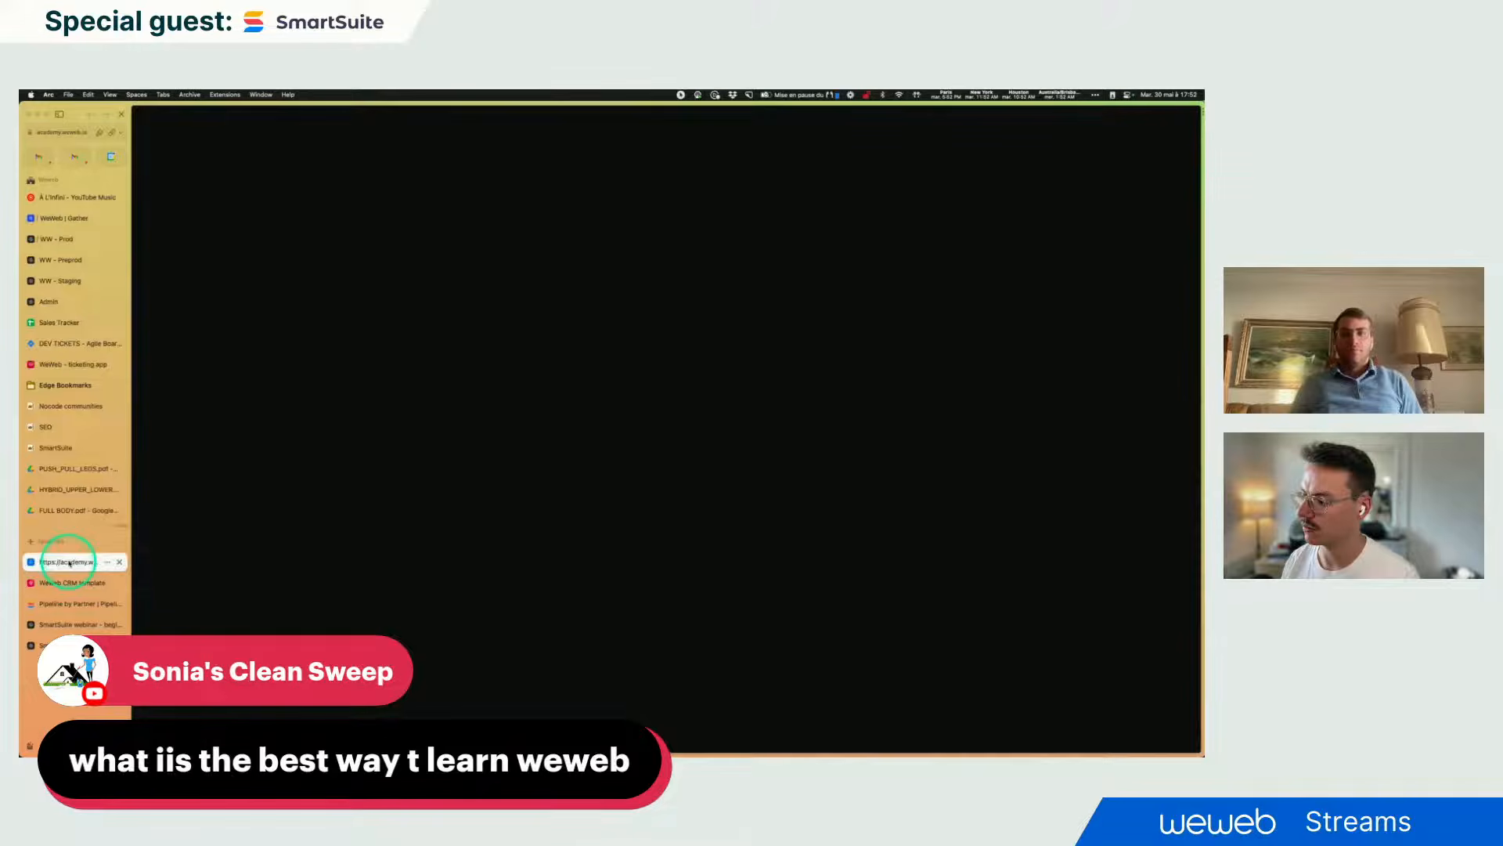
right_click(69, 562)
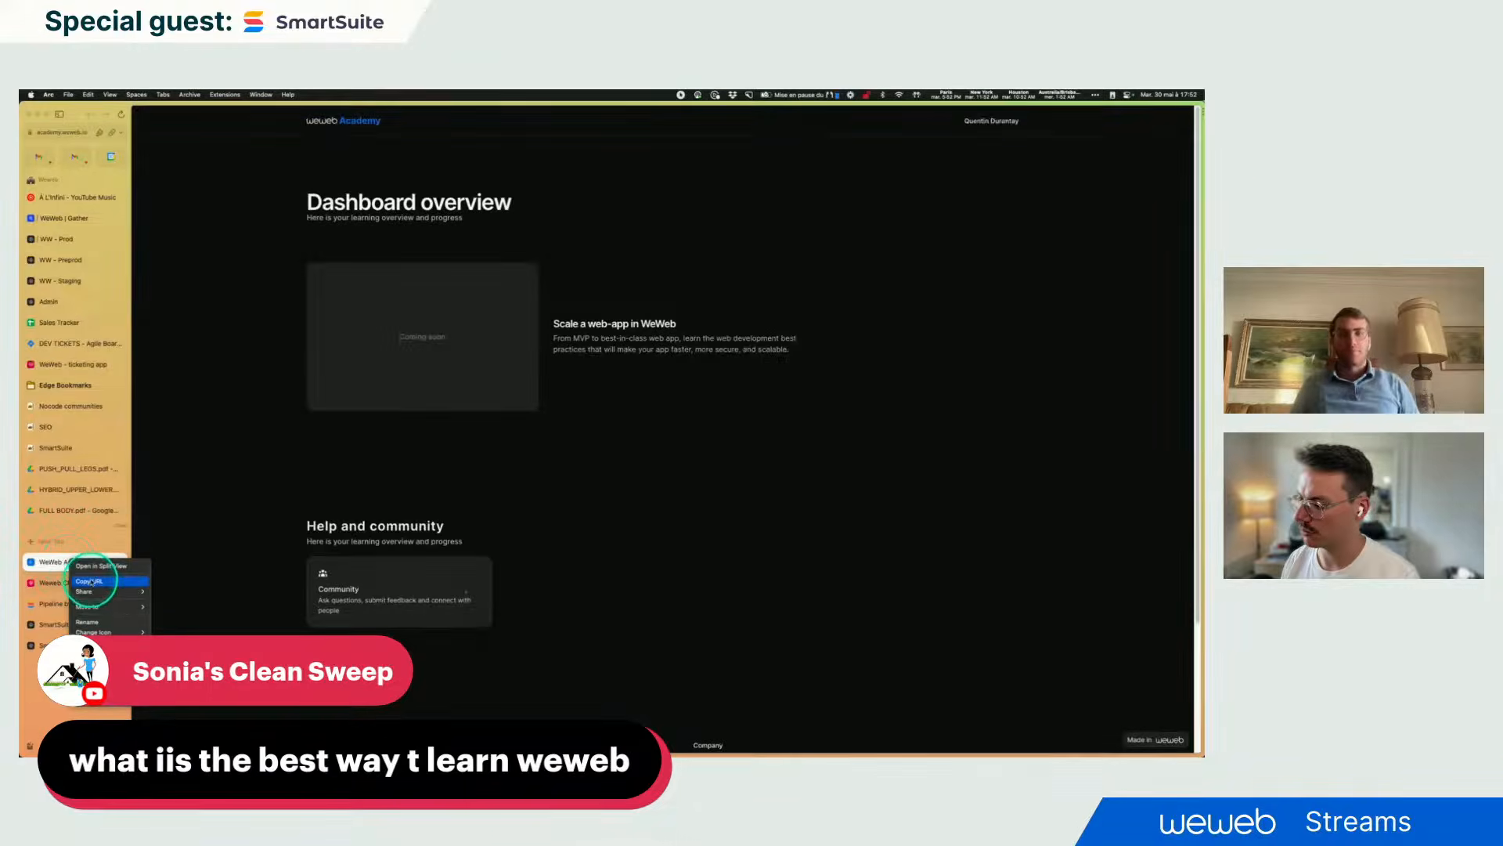
click(92, 581)
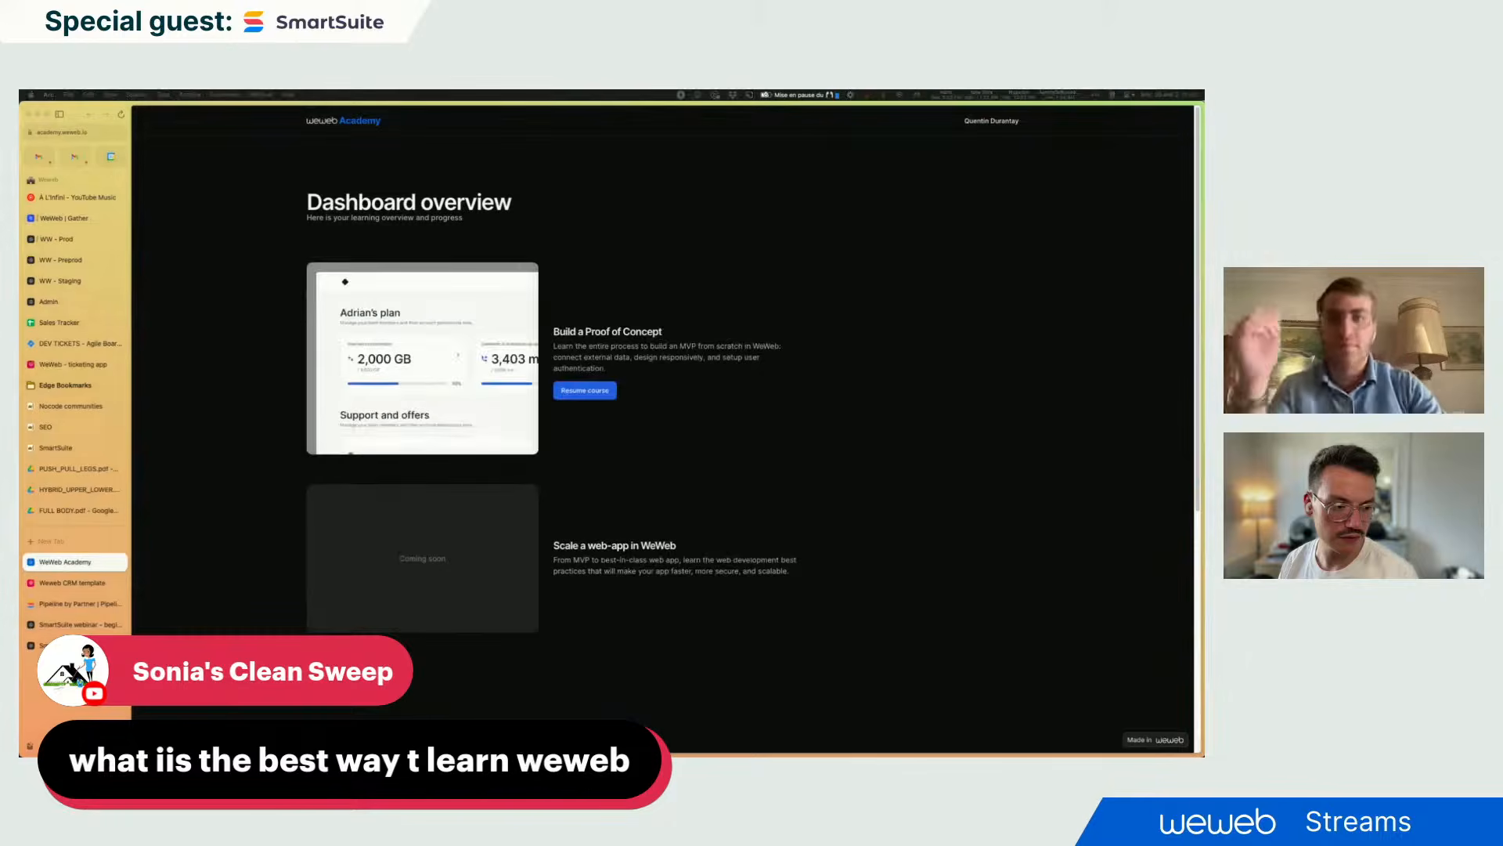